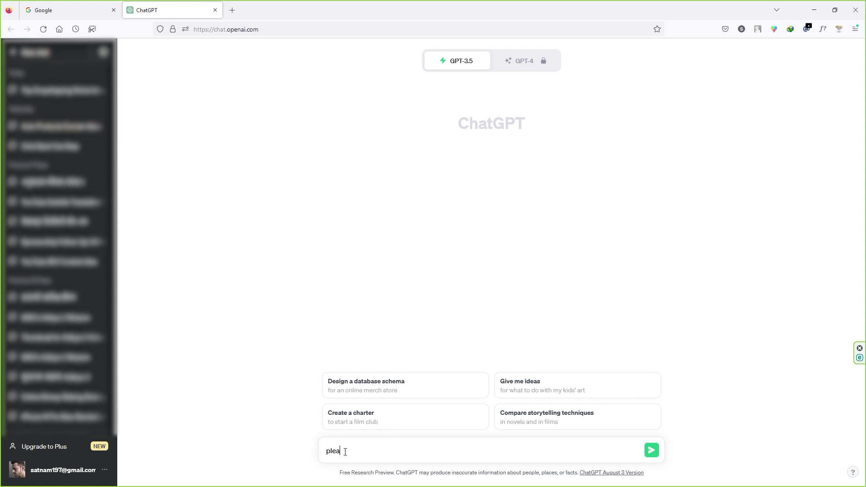
Ask ChatGPT to 'provide me dropshipping niche ideas' and look over the suggested niches
text(provide me dropshipping nich)
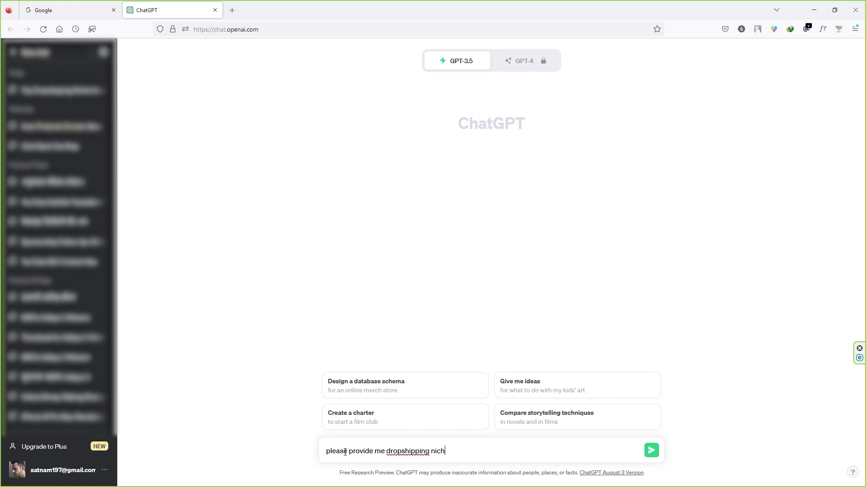
text(e ideas)
key(Return)
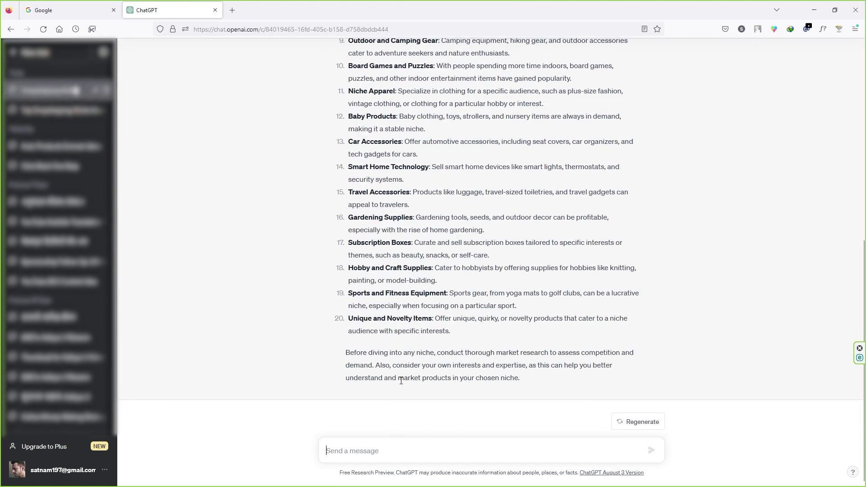
scroll(395, 266, up, 8)
drag(360, 180, 435, 180)
drag(357, 204, 390, 231)
scroll(384, 231, down, 4)
drag(357, 83, 396, 84)
mouse_move(404, 135)
mouse_down()
mouse_move(350, 136)
mouse_move(416, 135)
mouse_up()
scroll(395, 294, down, 4)
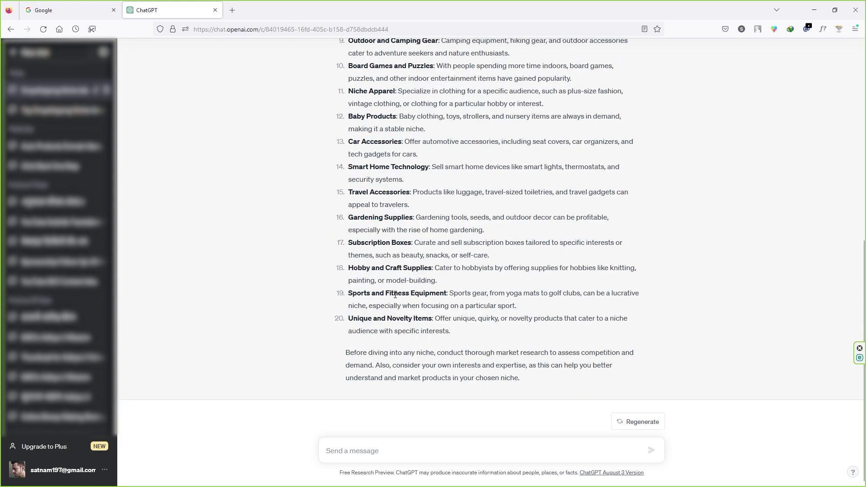
Ask for more ideas with 'please give me more ideas' and highlight Fashion Accessories
text(please give me more ideas)
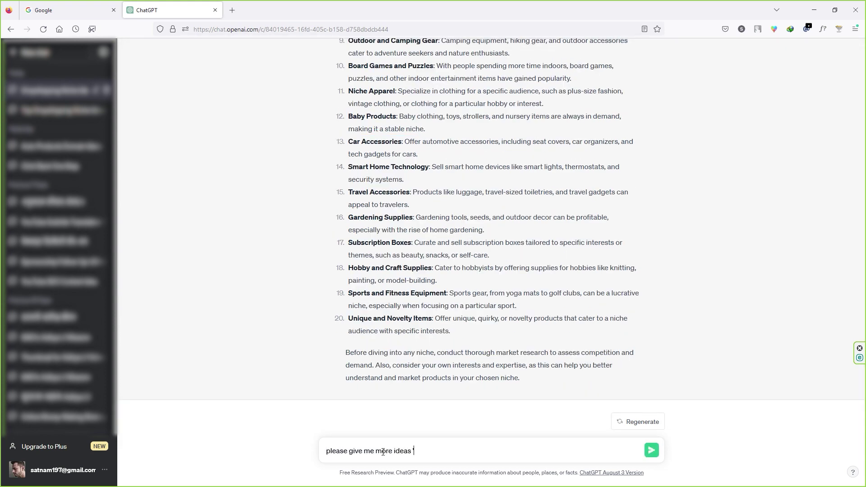
key(Return)
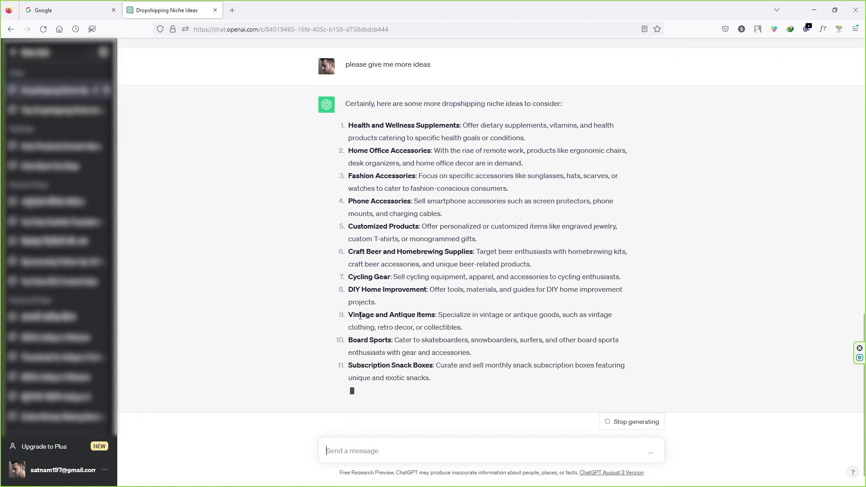
scroll(360, 316, up, 20)
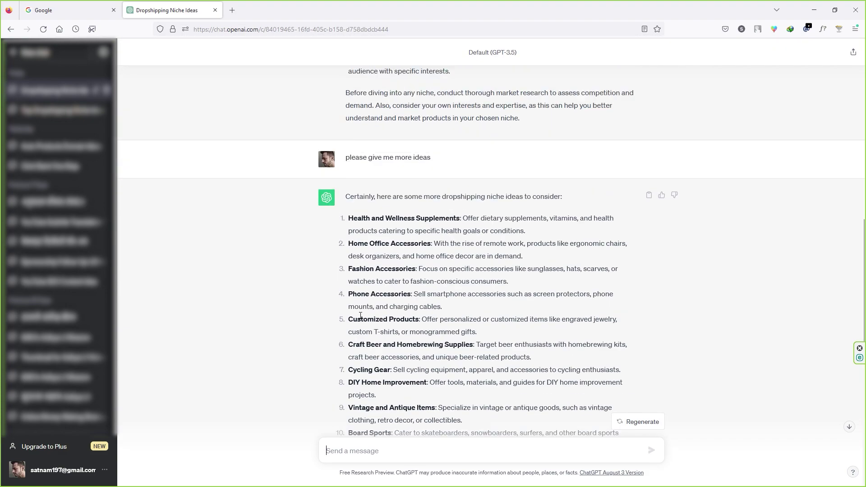
scroll(350, 184, down, 10)
drag(415, 187, 349, 185)
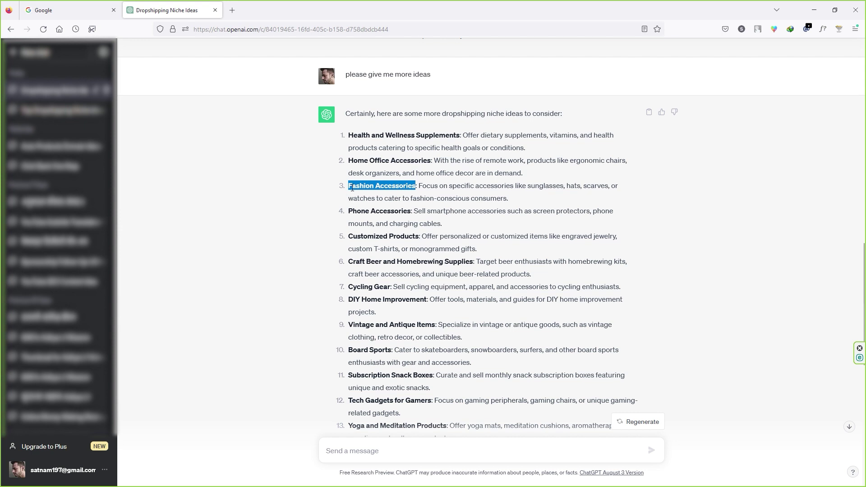
drag(349, 186, 418, 185)
click(413, 211)
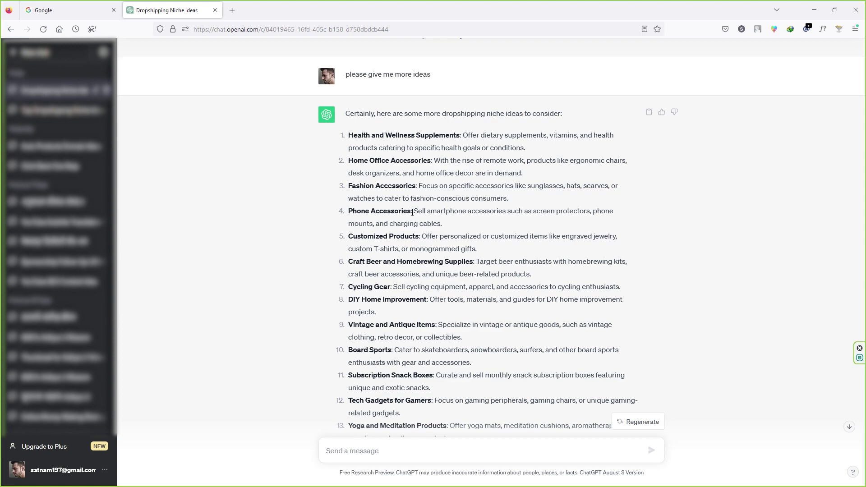
Select the Car Accessories niche name and bring up its context menu
scroll(412, 212, up, 7)
drag(403, 139, 348, 139)
key(ctrl+c)
right_click(356, 140)
In a new tab, search Google for 'google trends' and open the Google Trends site
click(367, 148)
click(238, 11)
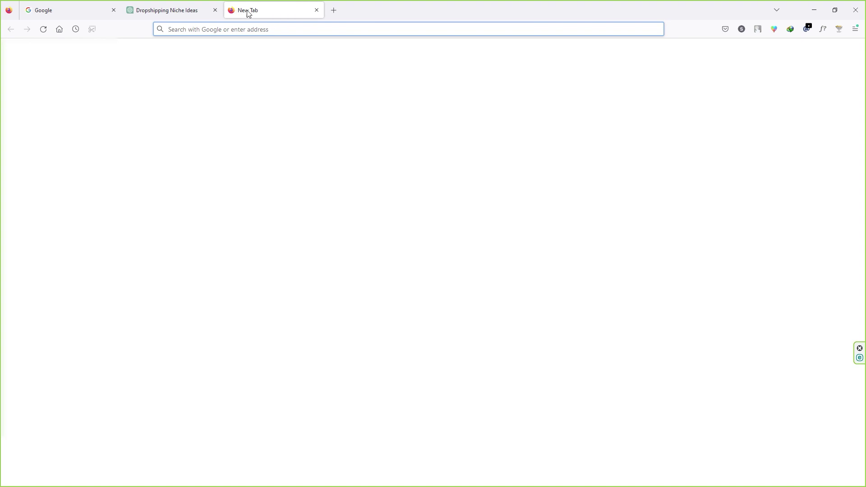
text(google.com/)
key(Return)
text(google trends)
key(Return)
click(216, 152)
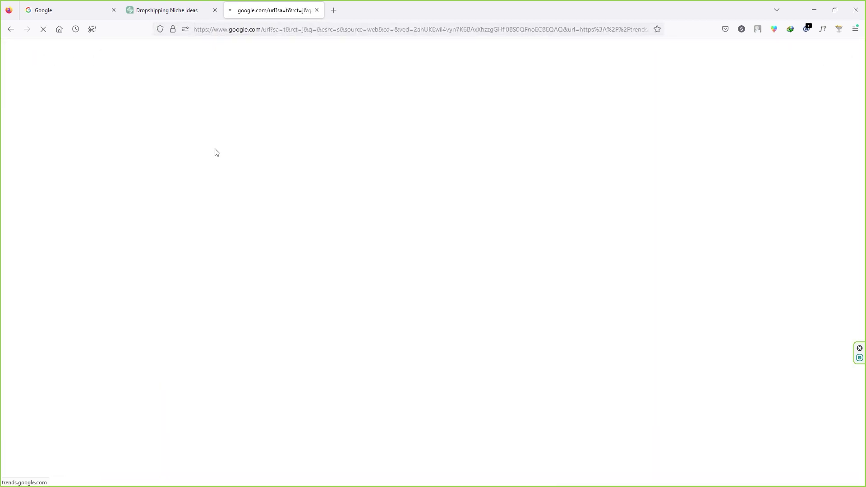
Set Google Trends Explore to United States over the past 12 months
click(15, 53)
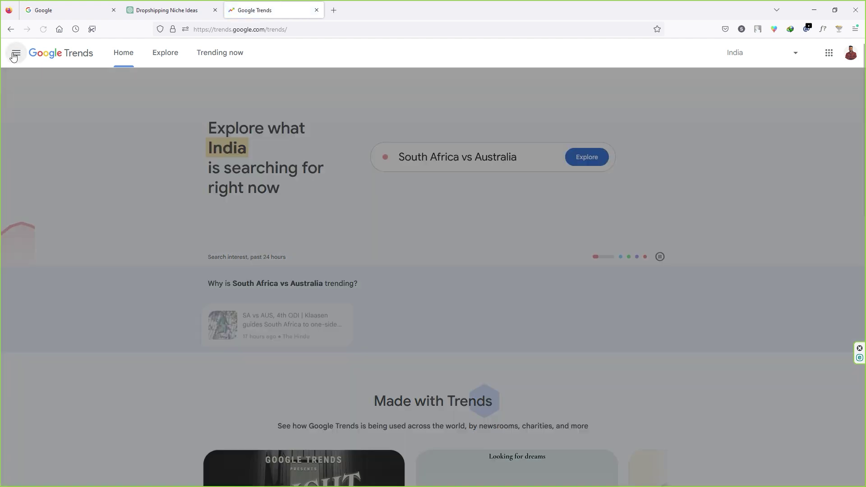
click(39, 110)
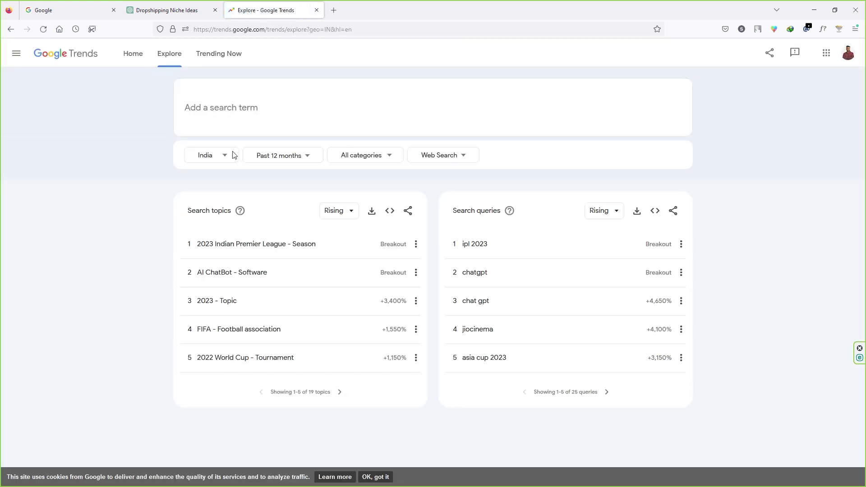
click(223, 156)
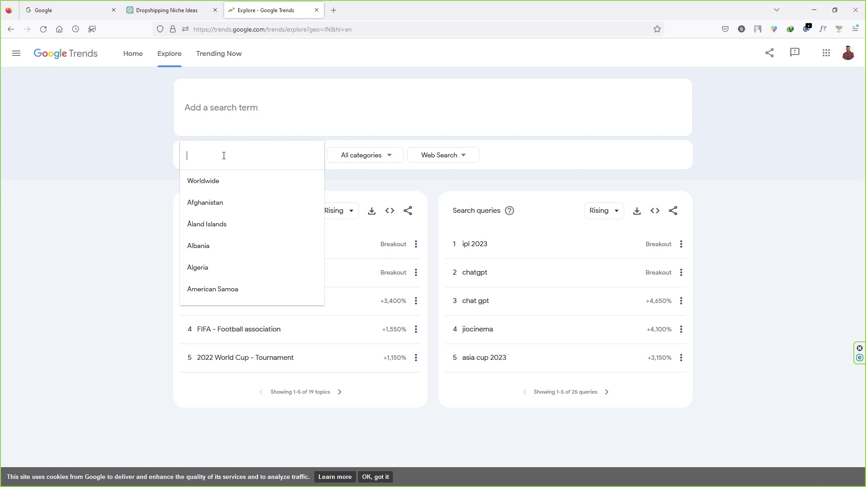
text(united)
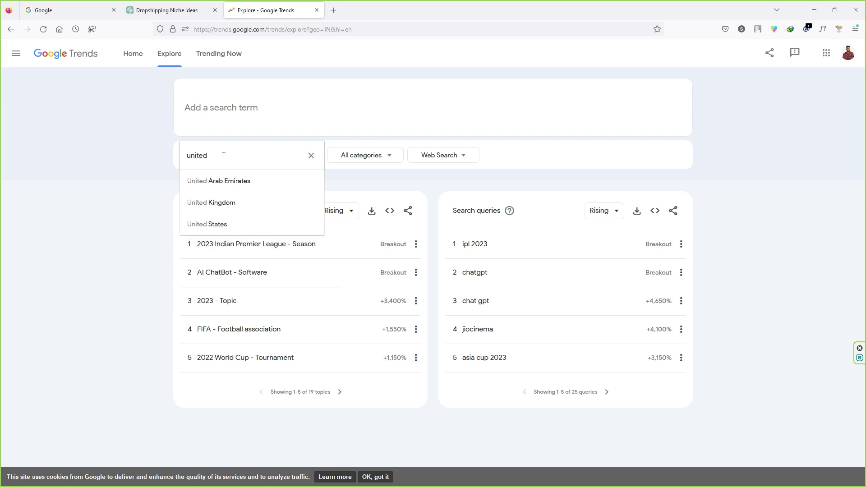
click(207, 224)
click(275, 158)
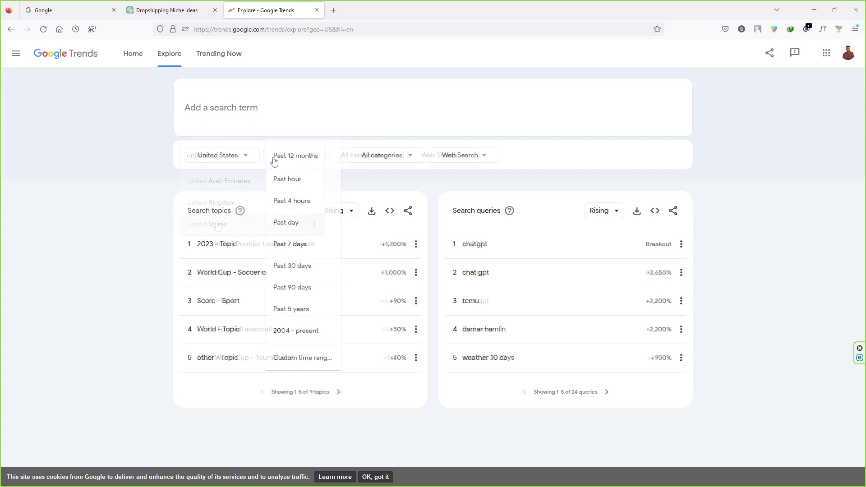
click(373, 177)
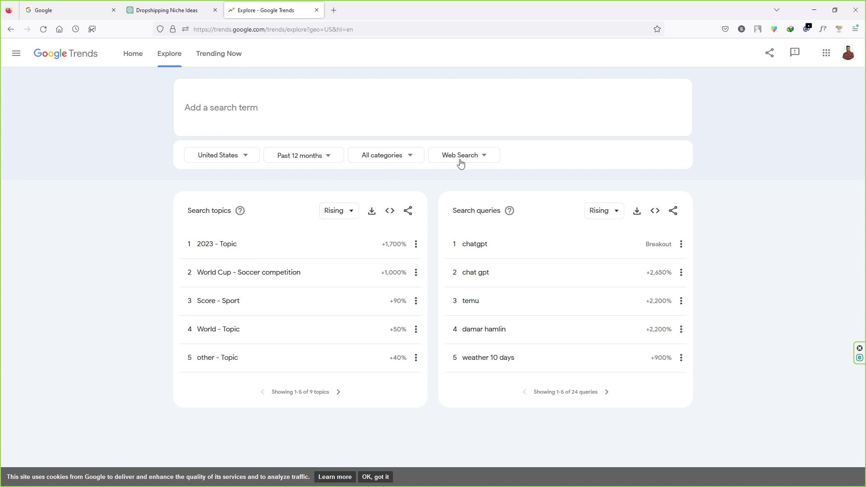
Look up search interest for Car Accessories
click(240, 113)
key(ctrl+v)
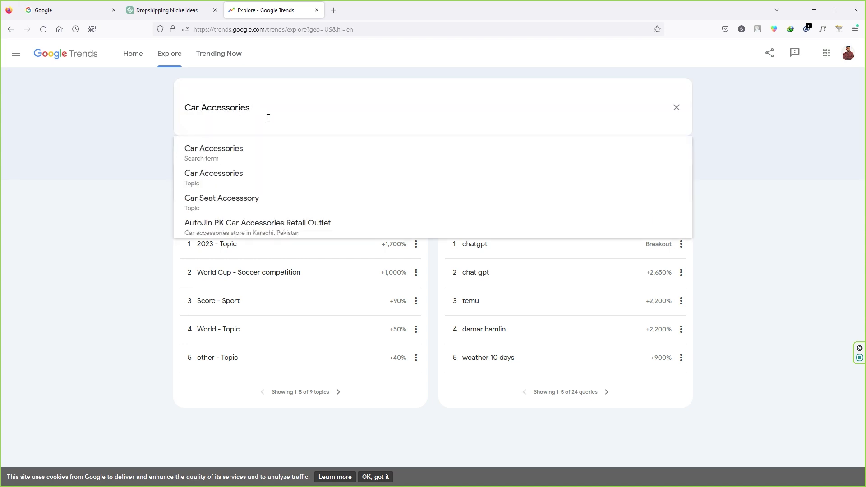
key(Return)
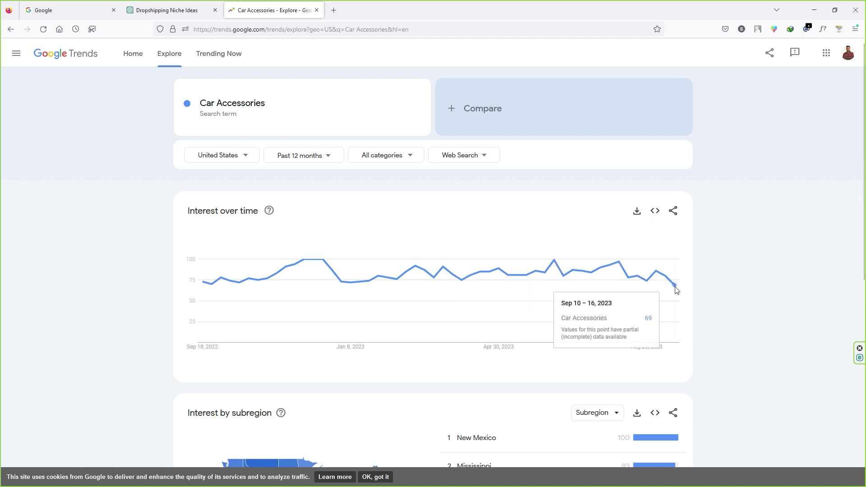
mouse_move(676, 290)
Replace the search term with Pet Supplies, then return to the ChatGPT niche chat
click(277, 100)
text(Pet Supplies)
key(Return)
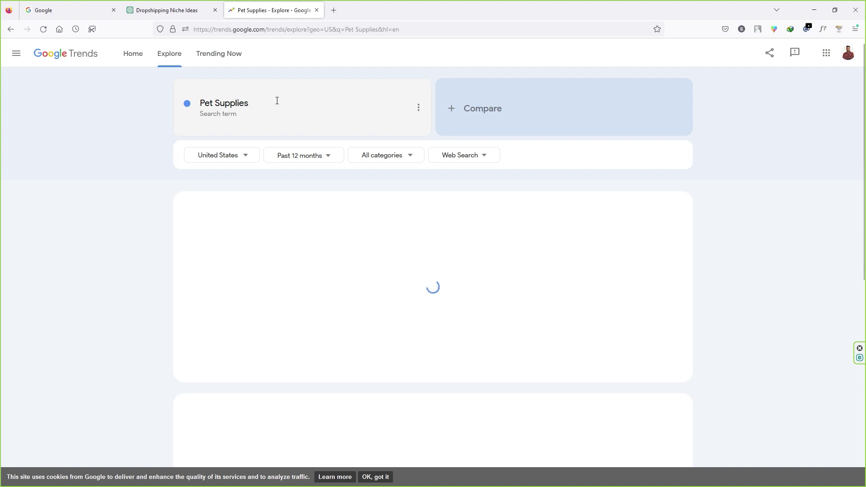
mouse_move(201, 288)
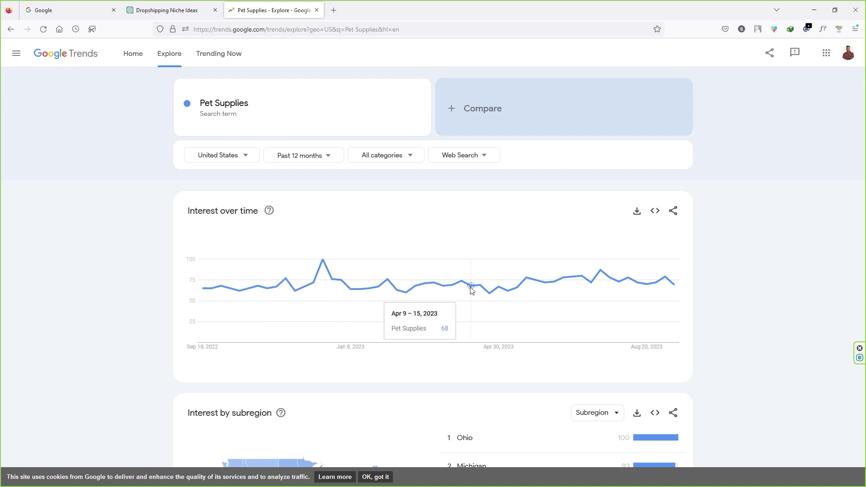
key(ctrl+shift+Tab)
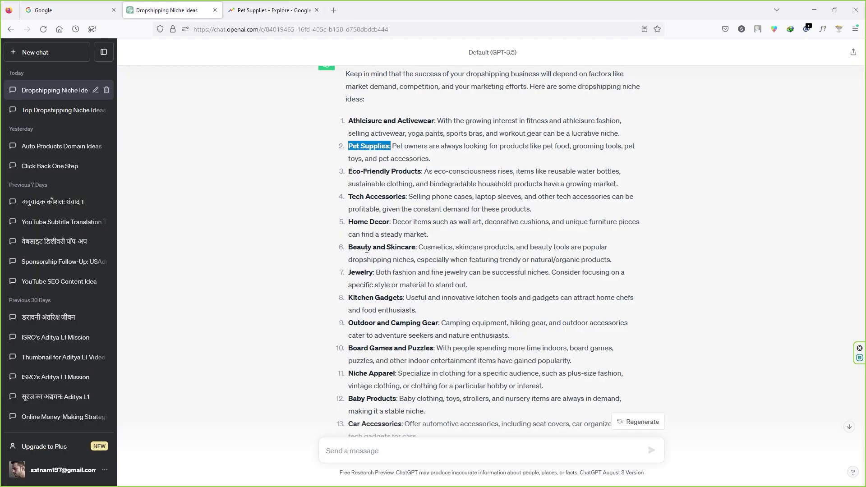
Open the Auto Products Domain Ideas chat and review the first domain ideas
click(65, 154)
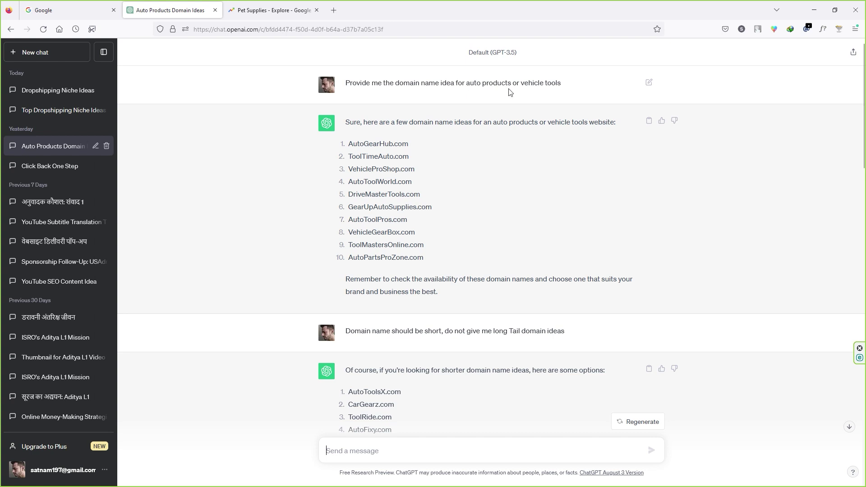
drag(348, 143, 423, 257)
click(378, 160)
drag(348, 144, 440, 263)
click(437, 263)
drag(351, 143, 437, 263)
scroll(433, 259, down, 2)
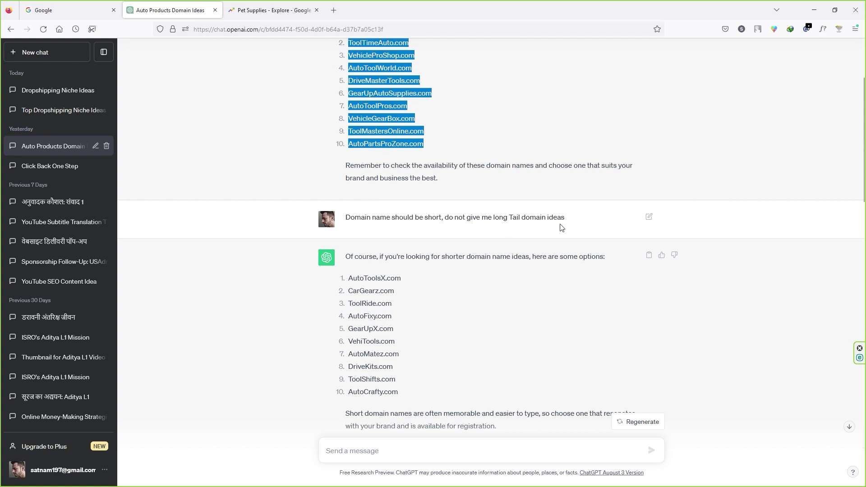
scroll(510, 228, down, 3)
drag(348, 107, 410, 228)
click(409, 229)
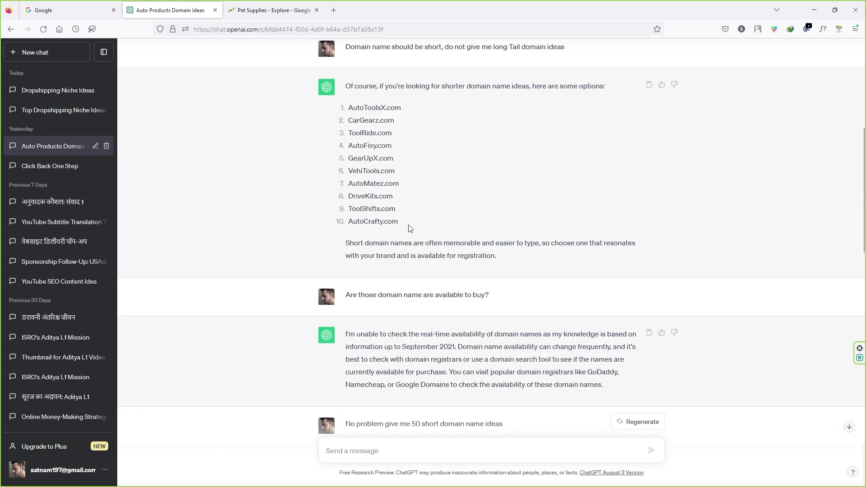
Scroll through and review the rest of the 50 short domain ideas
scroll(383, 190, down, 4)
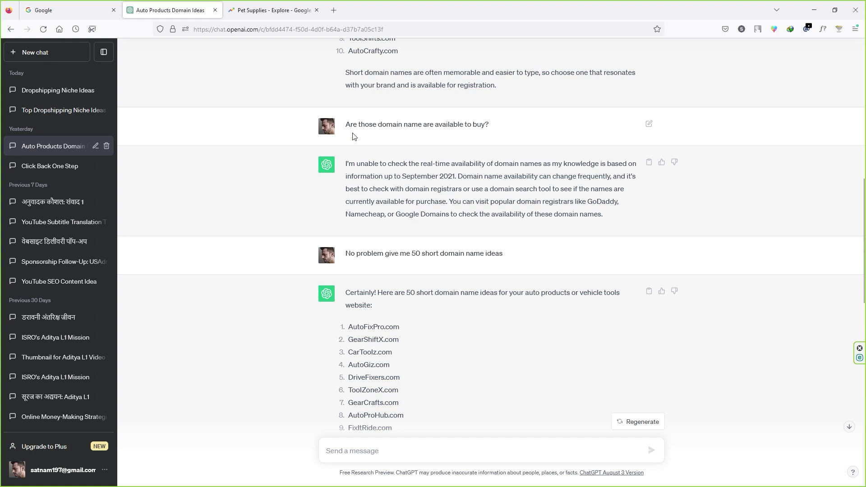
scroll(406, 157, down, 1)
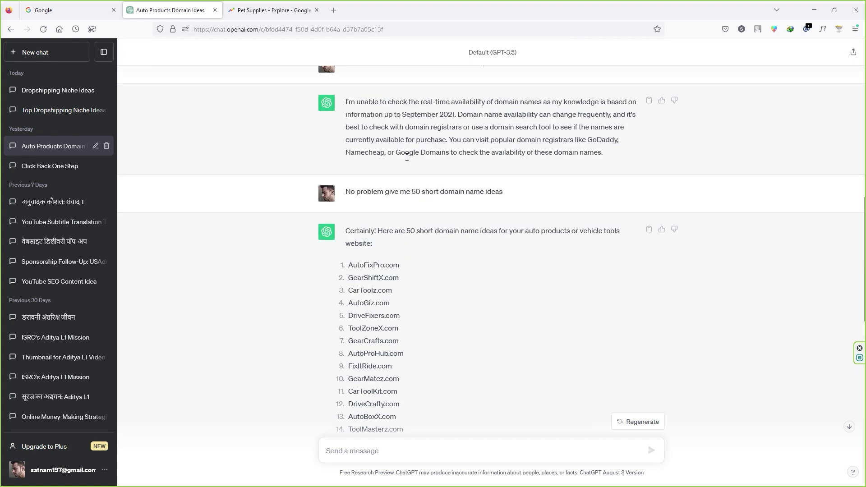
scroll(407, 157, up, 1)
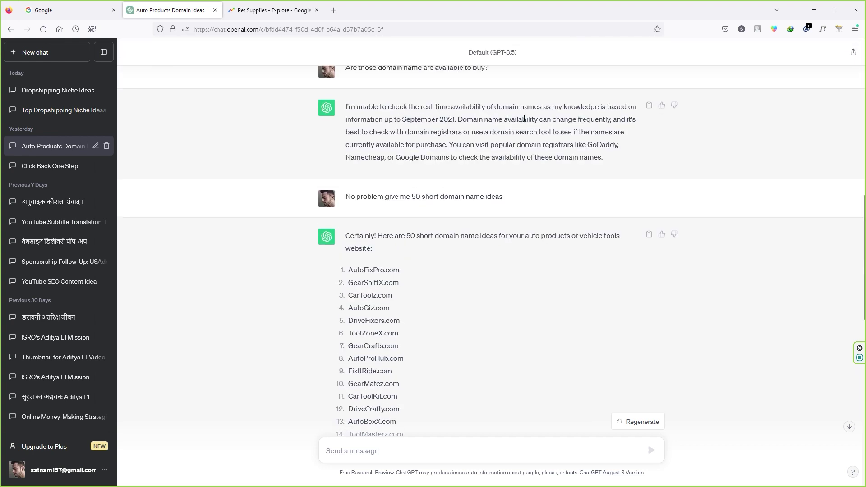
scroll(392, 189, down, 1)
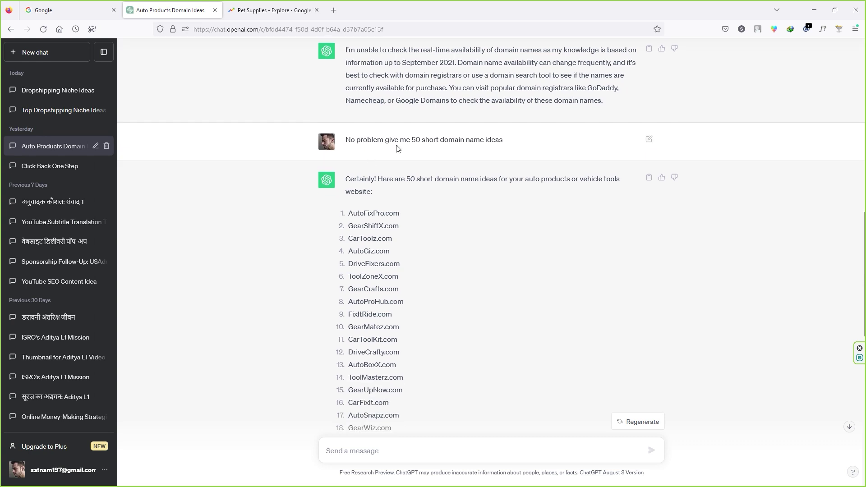
scroll(451, 171, down, 2)
drag(353, 99, 364, 112)
drag(383, 179, 397, 390)
click(397, 389)
scroll(405, 359, down, 7)
scroll(397, 338, up, 8)
click(379, 290)
scroll(368, 265, down, 2)
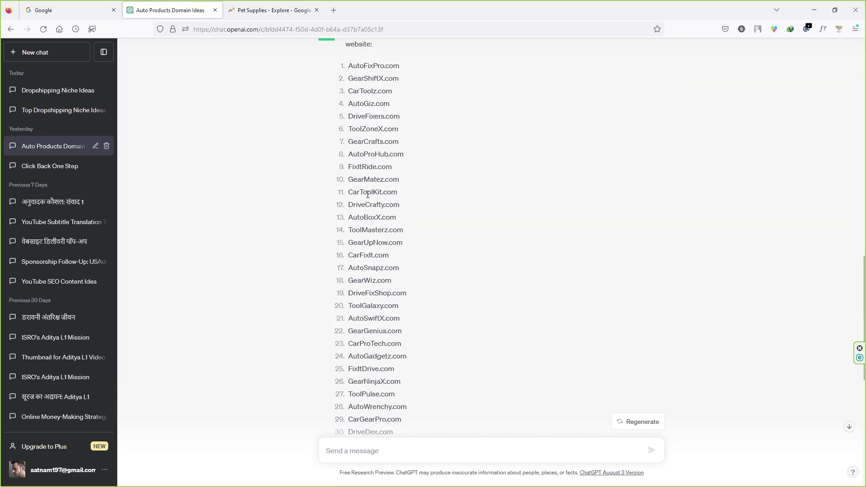
Copy FixItRide.com from the list and open a new blank tab
drag(349, 167, 397, 167)
right_click(372, 168)
click(392, 275)
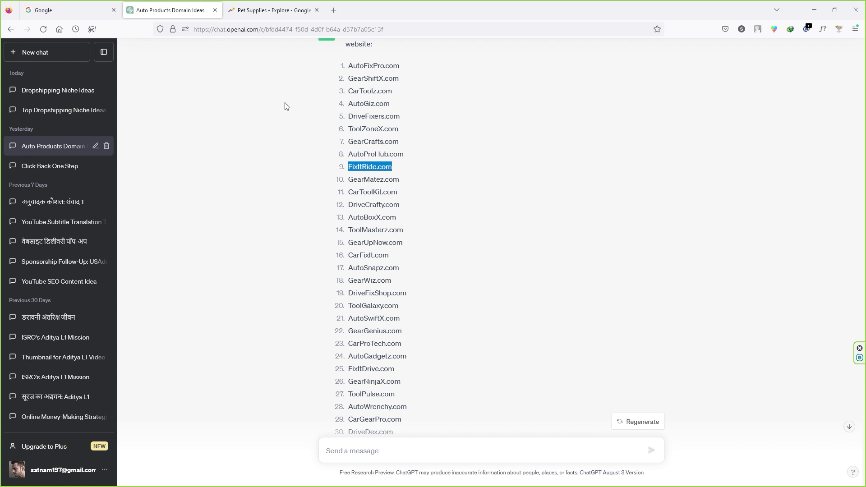
click(334, 10)
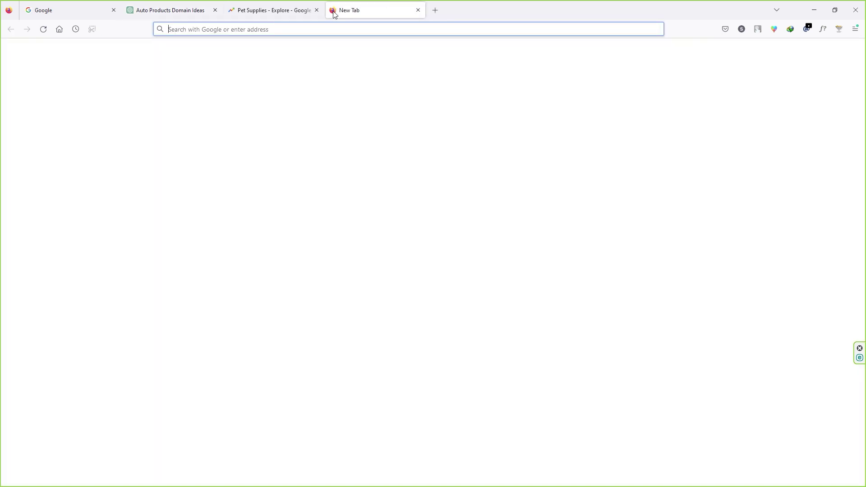
Load domainoffer.net and browse its Free Domain Offers section
text(domainoffer.net/)
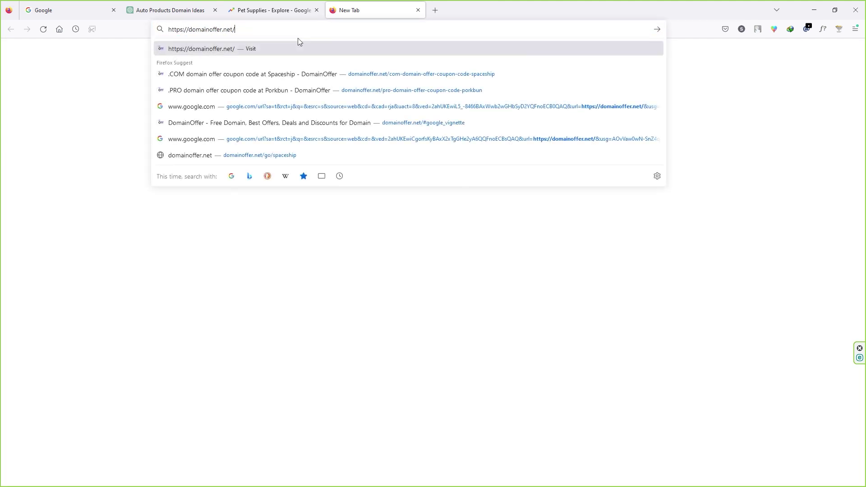
key(Return)
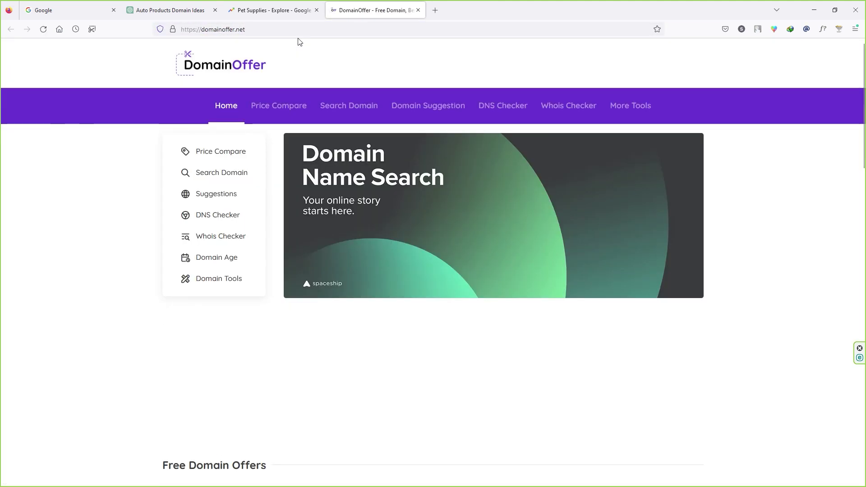
scroll(282, 116, down, 8)
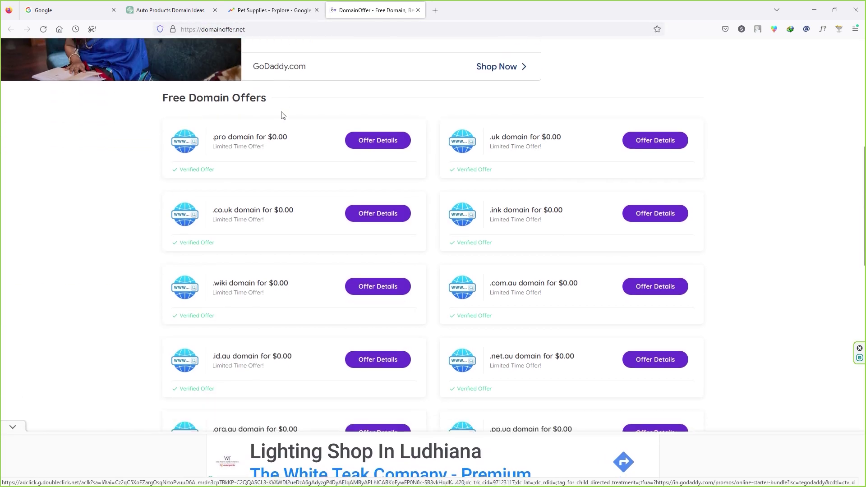
triple_click(176, 98)
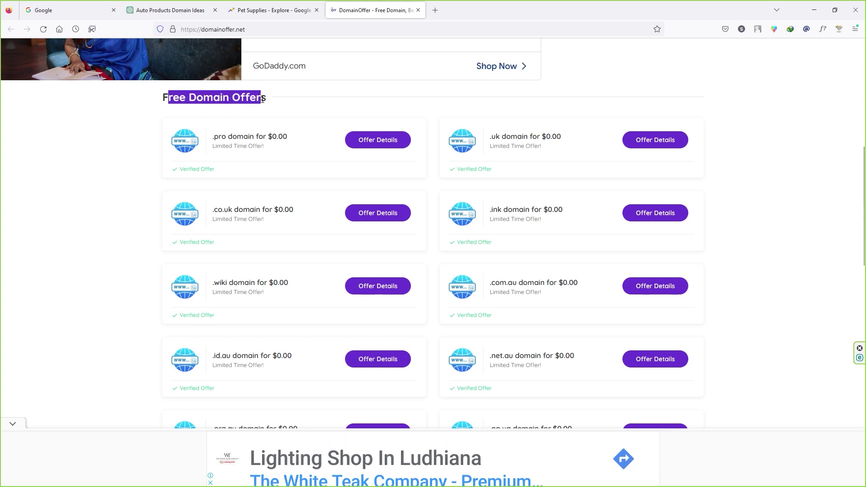
click(267, 100)
scroll(324, 117, down, 2)
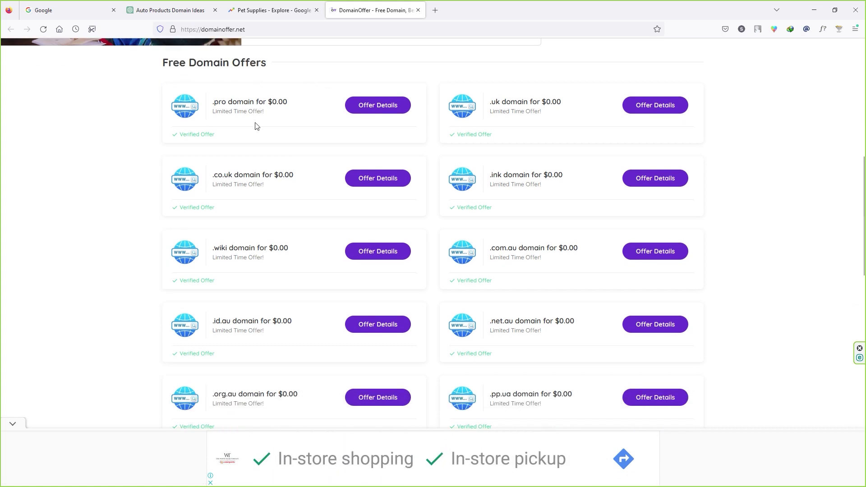
scroll(293, 131, up, 1)
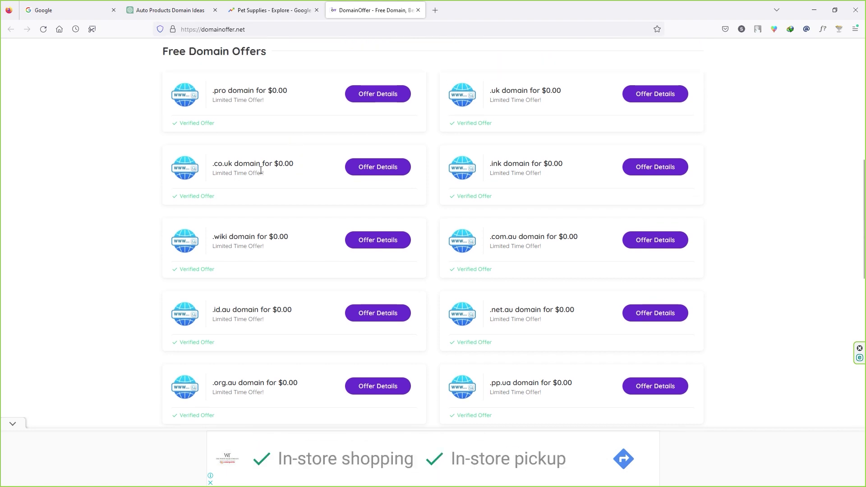
scroll(233, 181, down, 2)
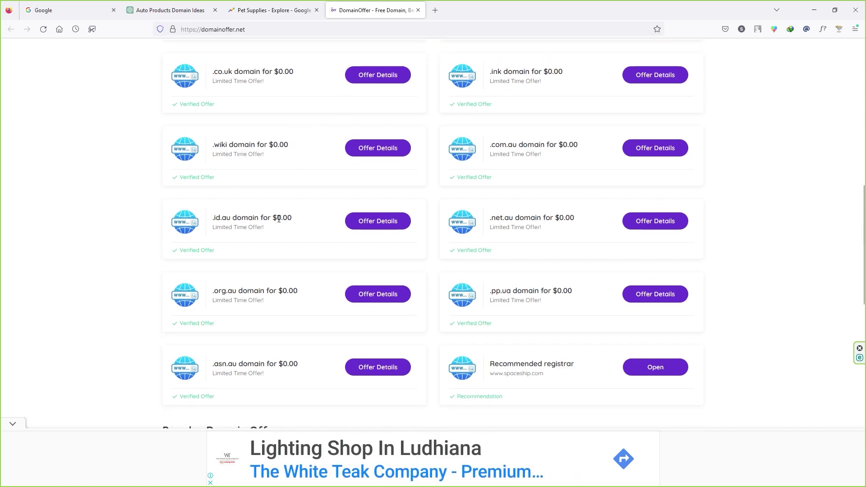
scroll(293, 144, down, 2)
Compare the $0.00 .id.au and $0.99 .com prices, then open the free .pro offer details
double_click(284, 129)
scroll(290, 298, down, 1)
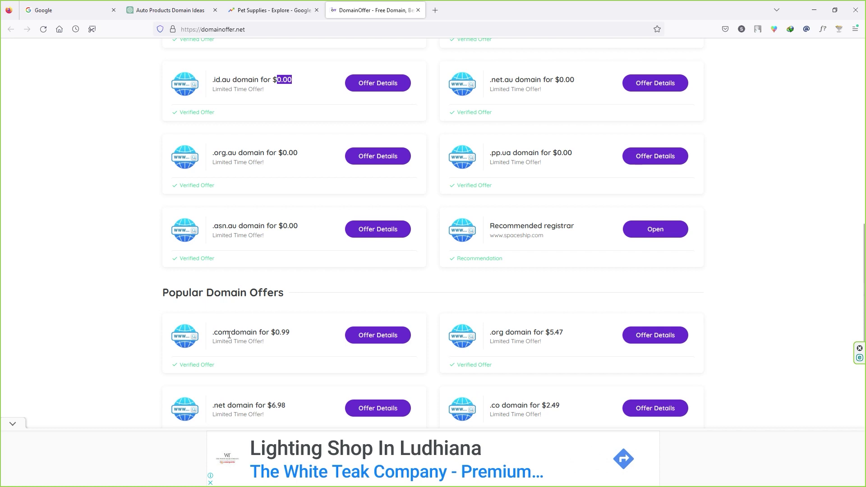
drag(231, 335, 215, 333)
drag(268, 333, 283, 334)
drag(290, 333, 271, 332)
click(293, 336)
scroll(294, 337, down, 2)
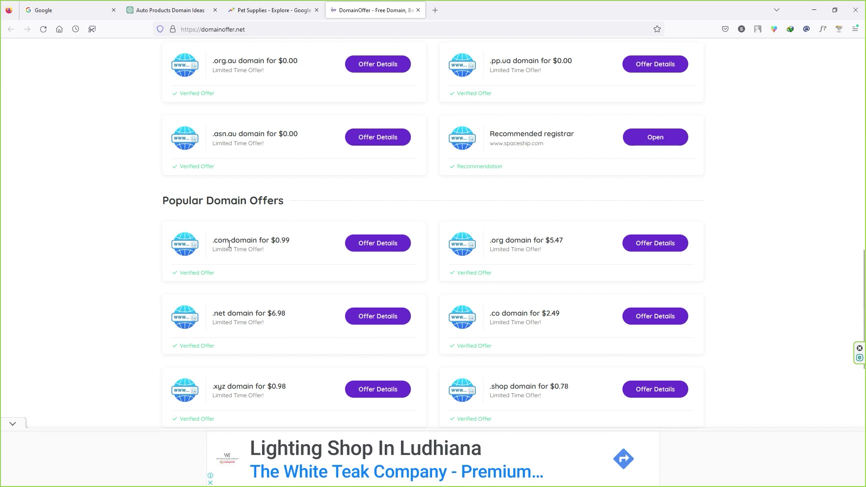
scroll(256, 248, up, 8)
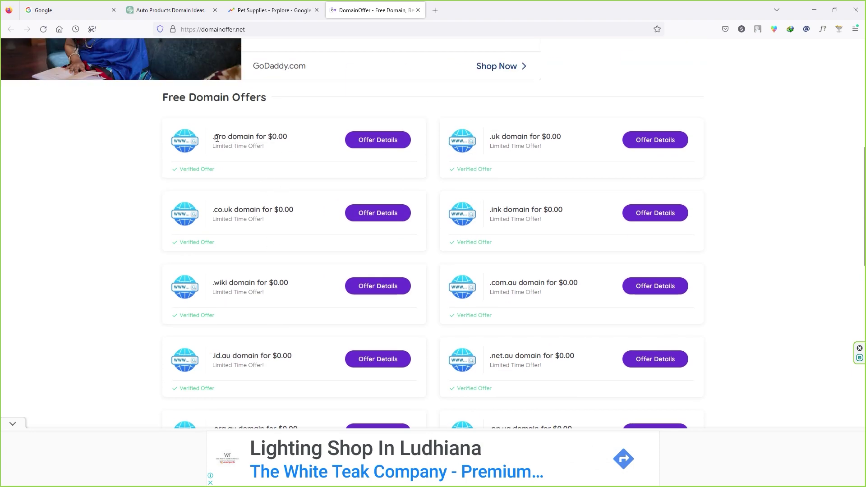
click(378, 140)
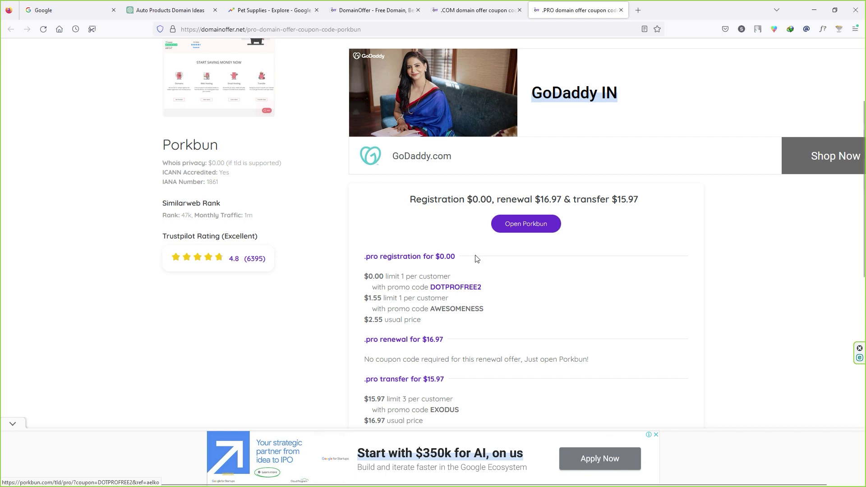
Check fixitride.pro on Porkbun with coupon DOTPROFREE2: free first year, renewing at $16.97
click(454, 289)
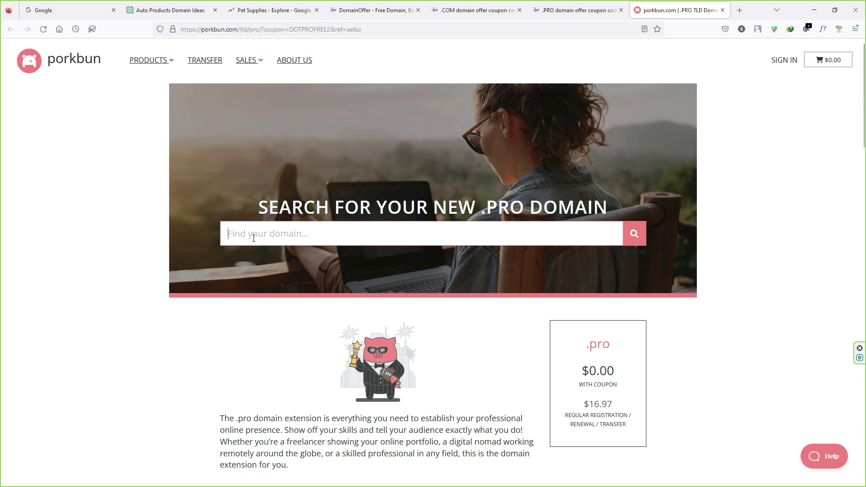
click(312, 234)
text(fixitride.pro)
click(633, 234)
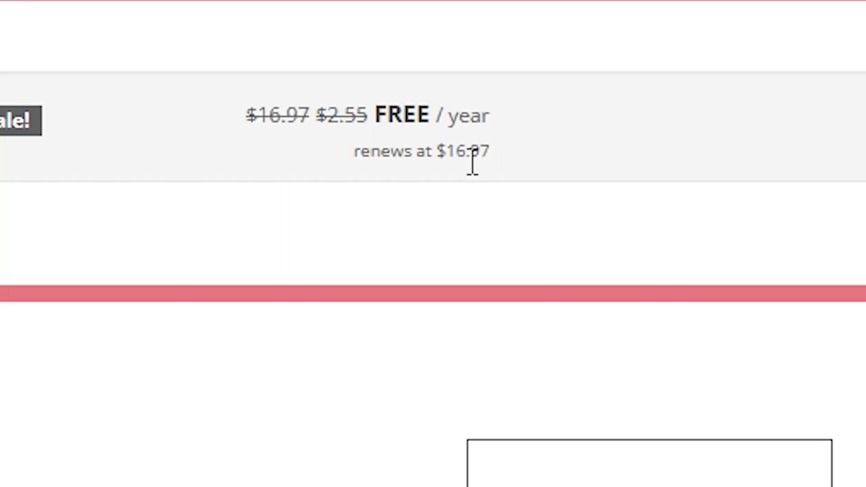
drag(541, 214, 557, 216)
drag(495, 162, 371, 159)
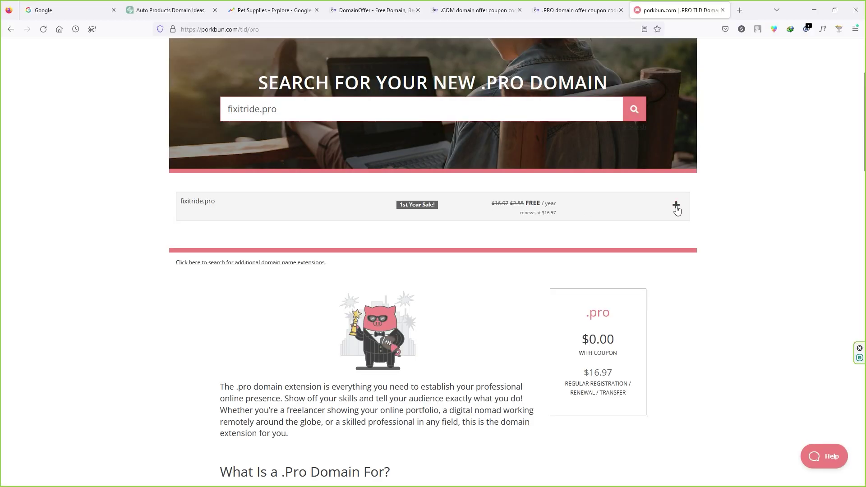
Add fixitride.pro to the cart, review the total and continue to account login
click(676, 206)
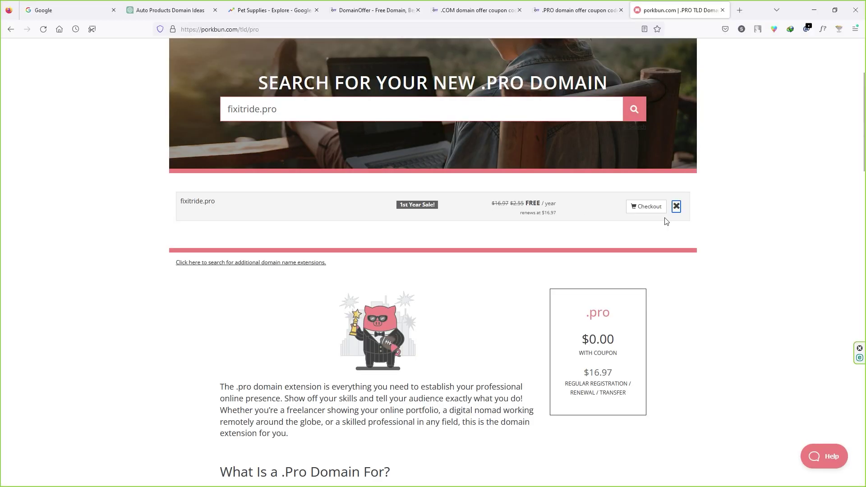
click(631, 207)
drag(669, 321, 720, 328)
scroll(720, 327, down, 3)
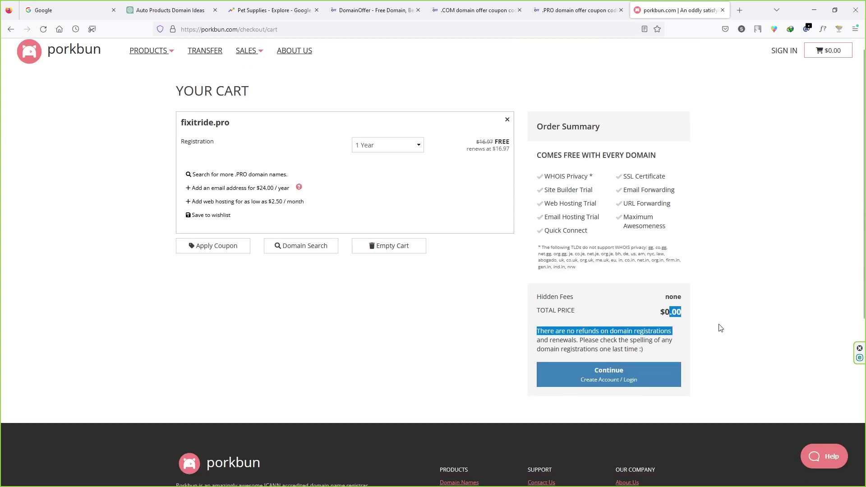
click(622, 251)
Register a new Porkbun account with a username, accept the ID requirement and start verification
click(473, 155)
text(tidus)
scroll(473, 155, down, 3)
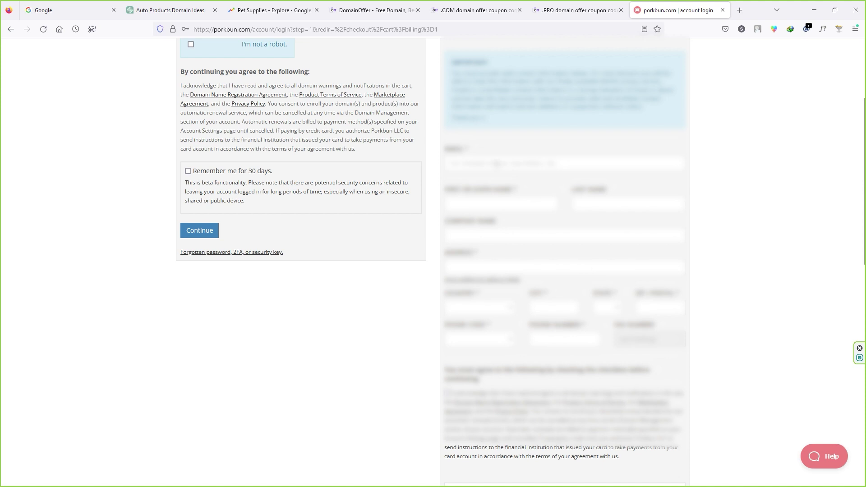
scroll(473, 271, down, 10)
click(474, 266)
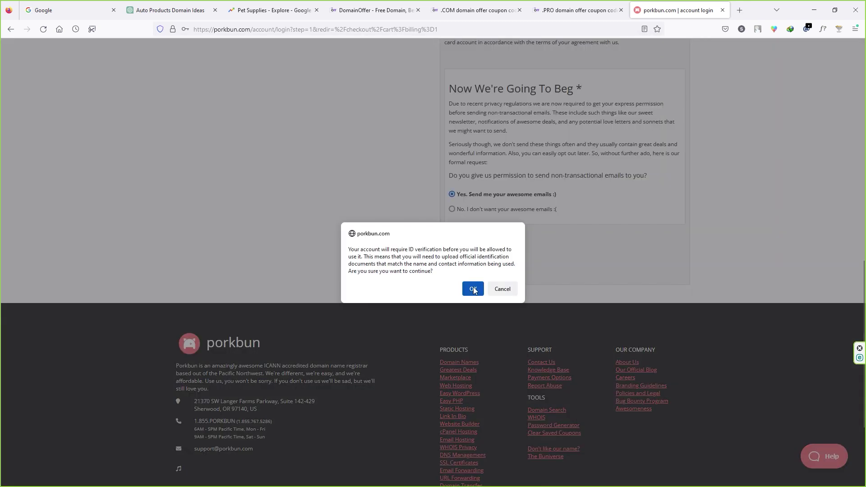
click(472, 289)
click(394, 157)
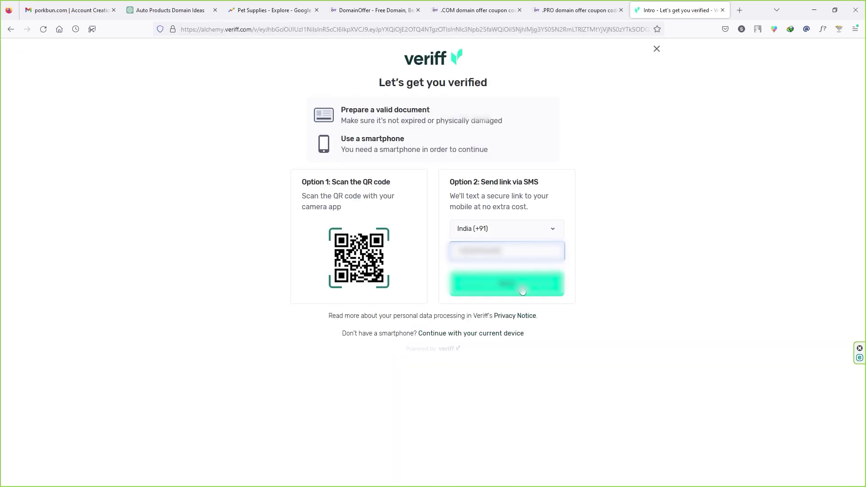
click(522, 291)
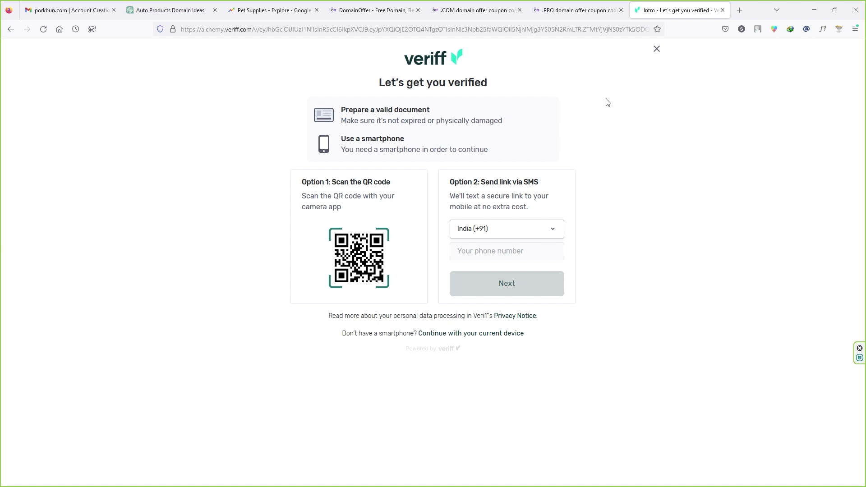
Close the verification page, open Spaceship from the .COM offer and search FixItRide.com
click(722, 10)
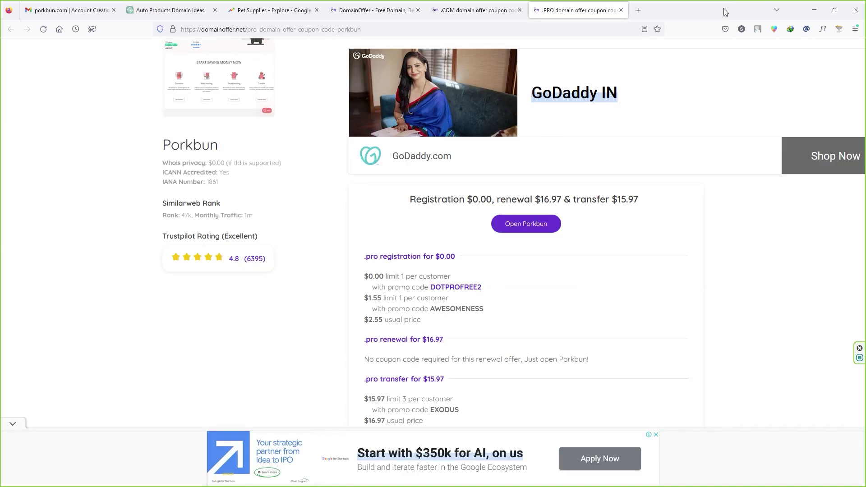
key(ctrl+Page_Up)
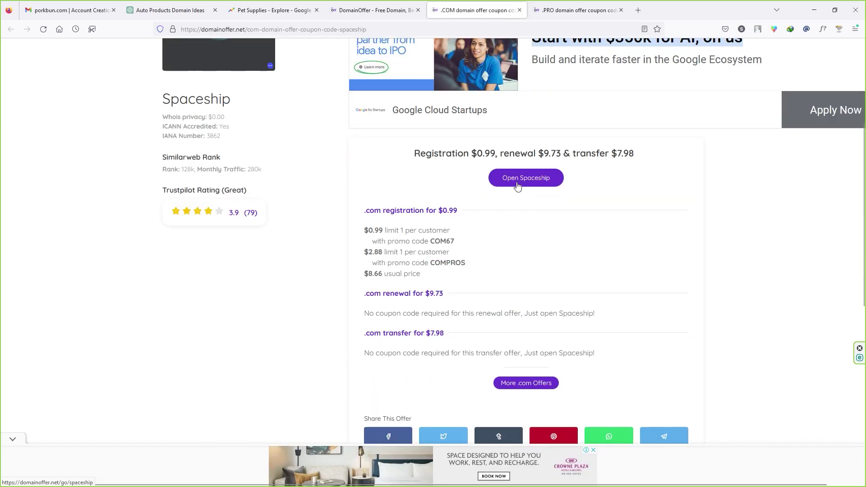
click(531, 184)
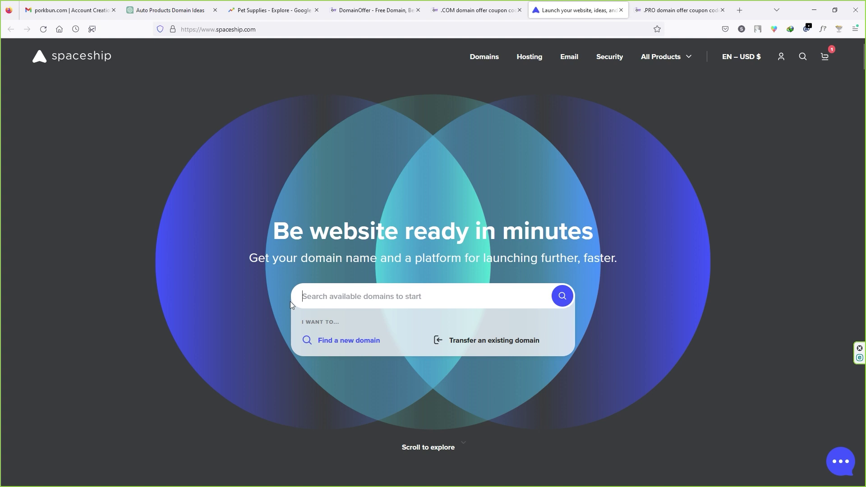
text(FixItRide.com)
click(562, 296)
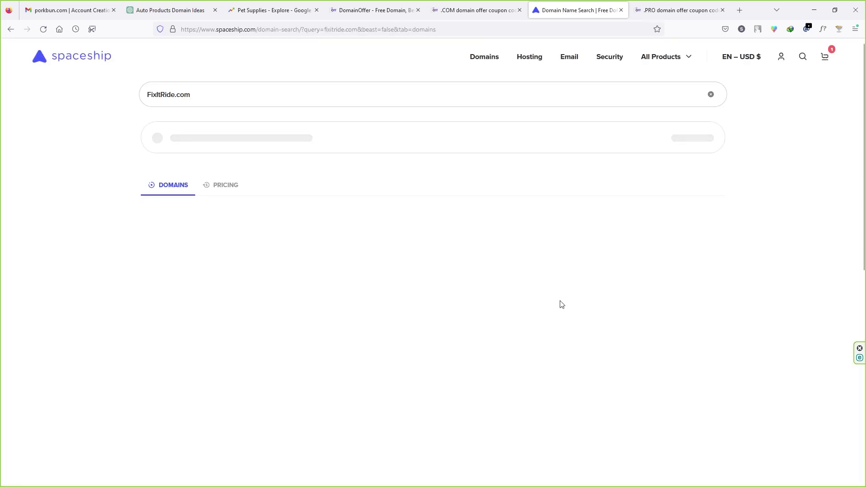
Copy the COM67 promo code, then add fixitride.com at $8.48 to the cart and view it
click(486, 6)
drag(455, 242, 430, 243)
key(ctrl+c)
key(ctrl+Tab)
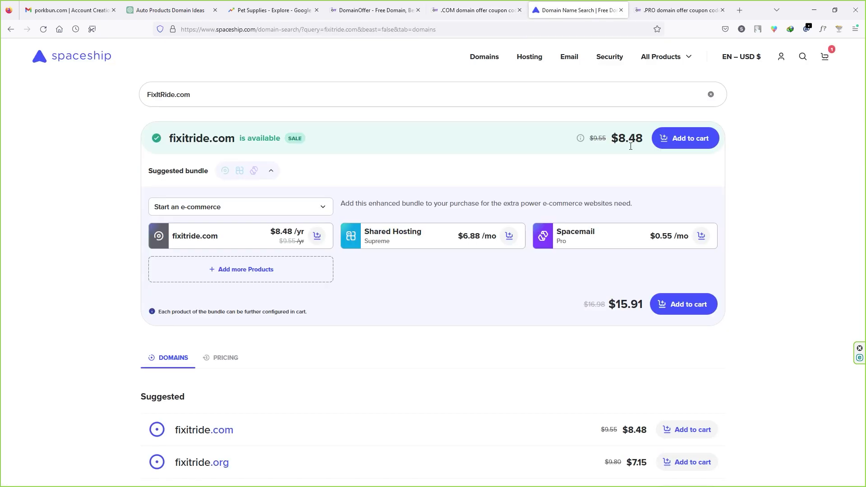
click(697, 138)
click(702, 138)
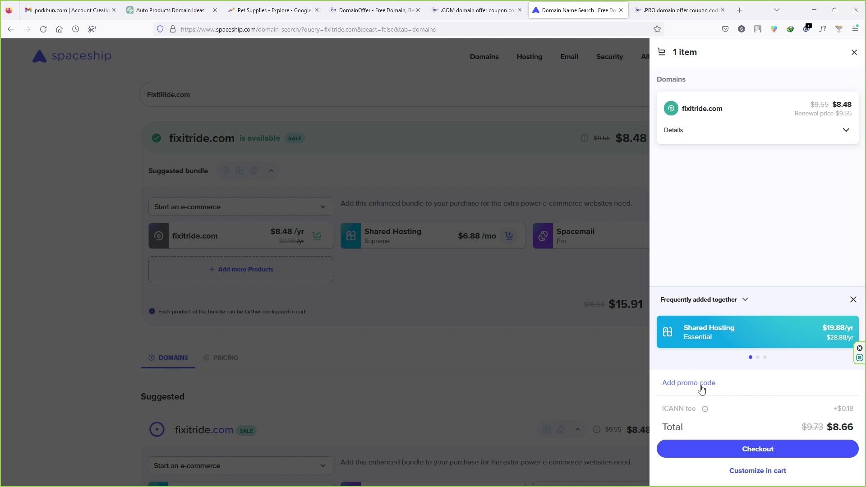
Apply promo code COM67, cutting the total to $0.99, and proceed to checkout
click(699, 389)
key(ctrl+v)
click(822, 379)
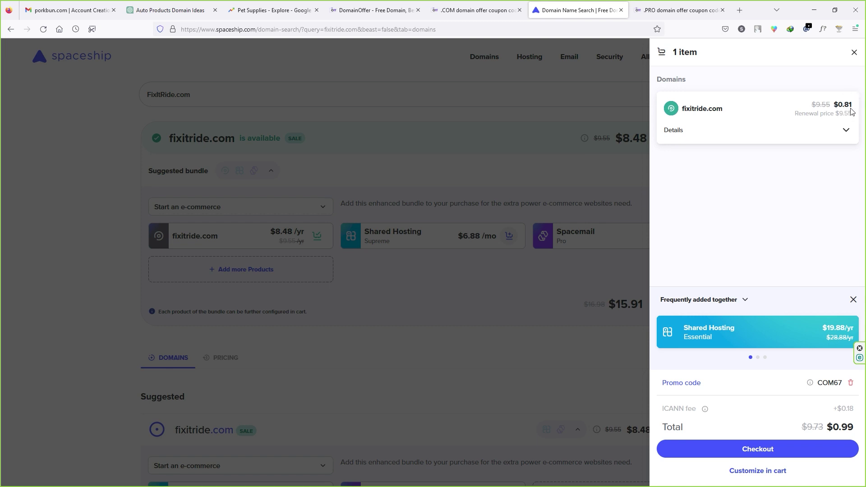
click(754, 450)
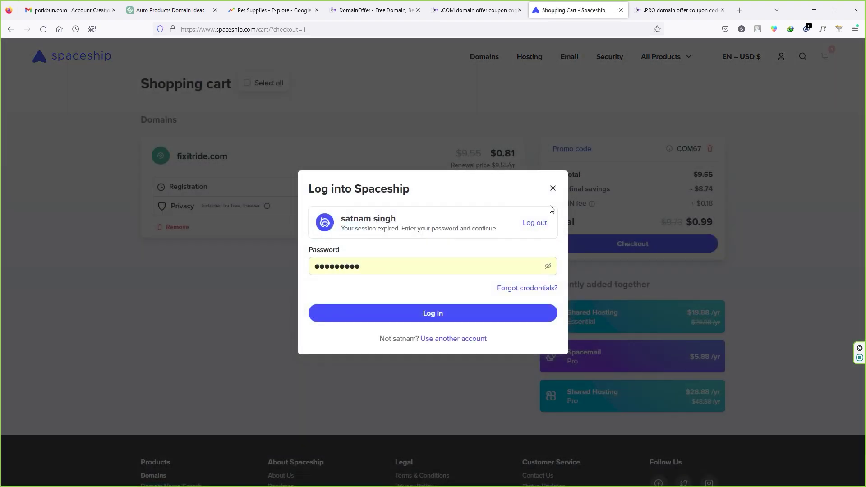
Log in, copy the authentication code from the Gmail security alert, and verify it in Spaceship
click(428, 316)
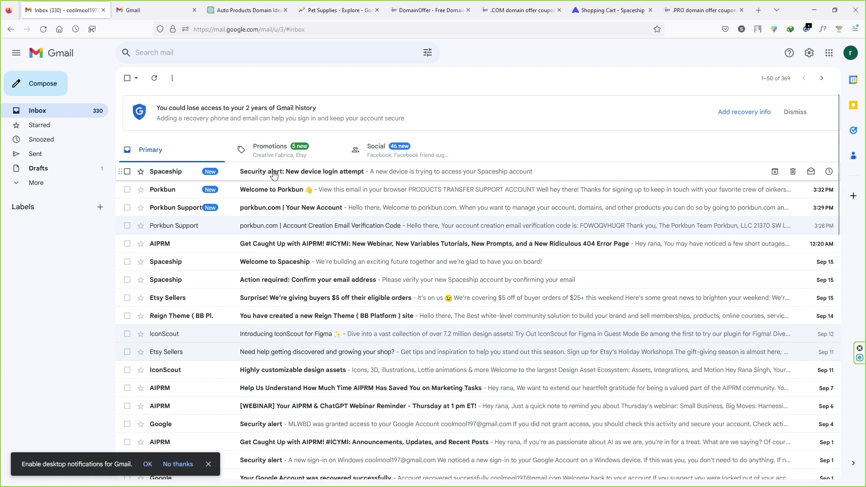
click(290, 170)
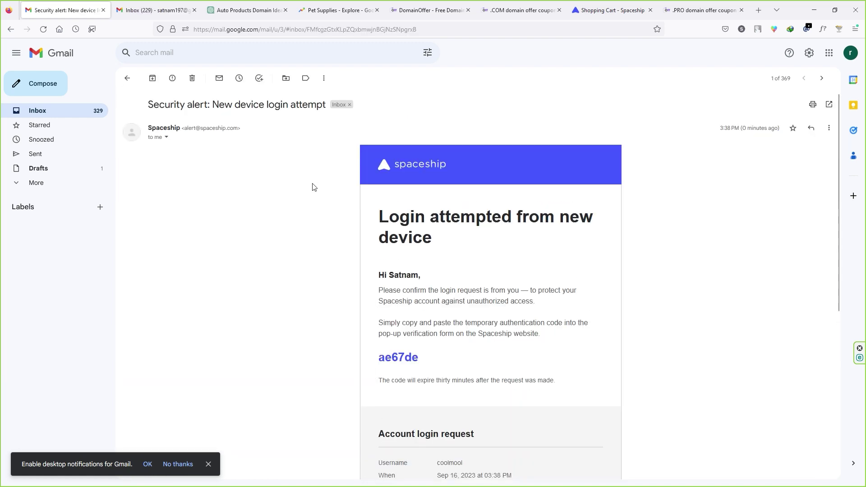
drag(429, 361, 378, 360)
right_click(415, 366)
click(415, 366)
click(573, 10)
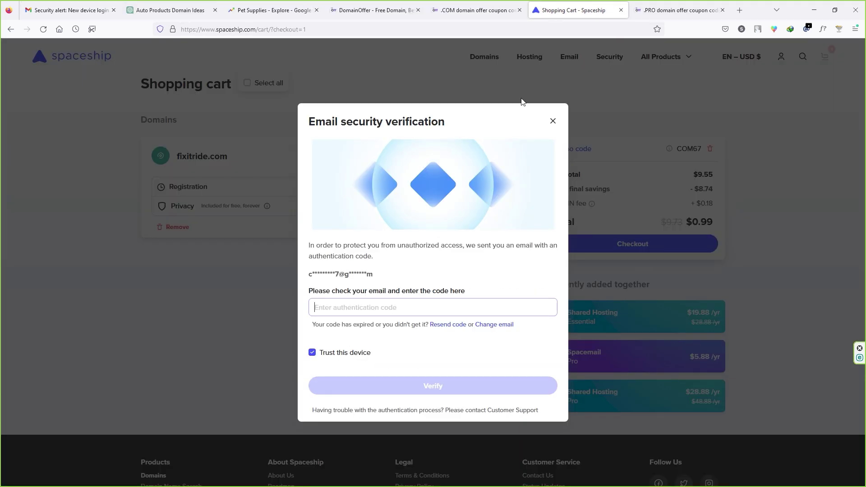
click(391, 303)
key(ctrl+v)
click(430, 389)
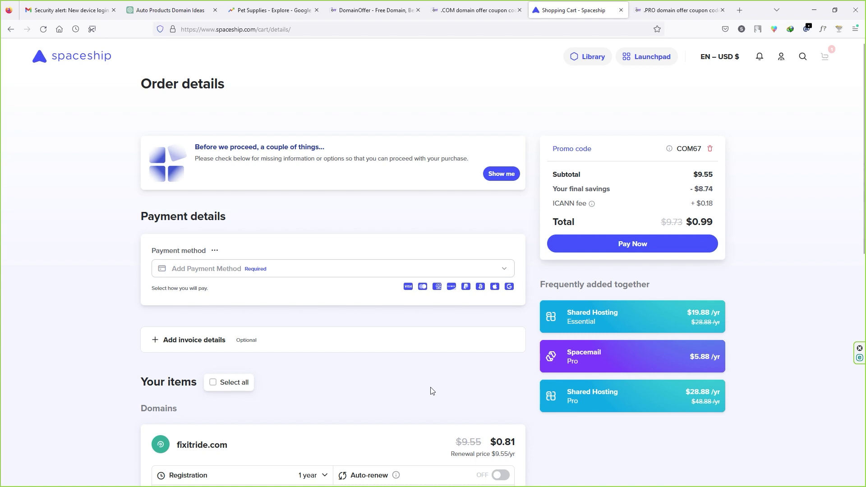
Add a credit card with a new autofilled billing address as the payment method
scroll(427, 385, down, 3)
click(203, 134)
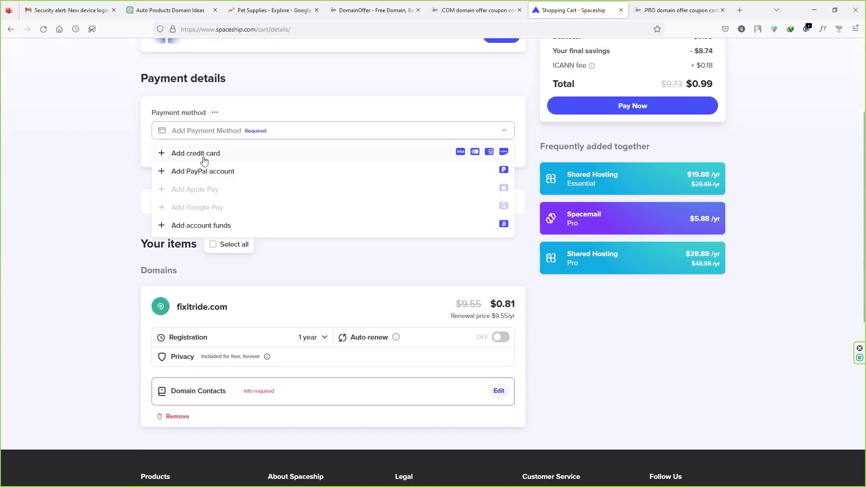
click(220, 155)
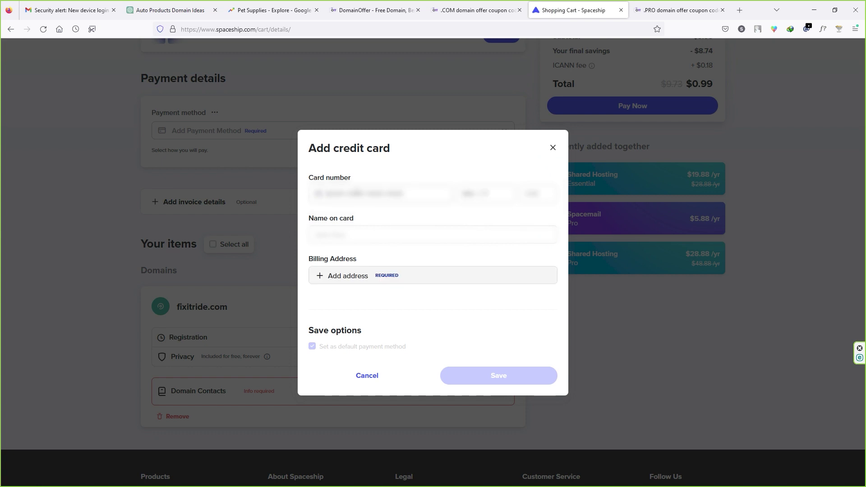
click(339, 276)
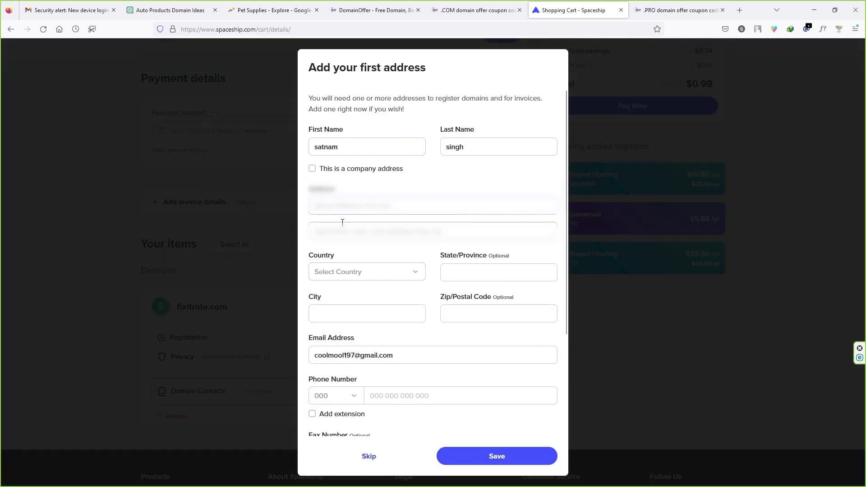
click(344, 207)
click(343, 220)
click(338, 244)
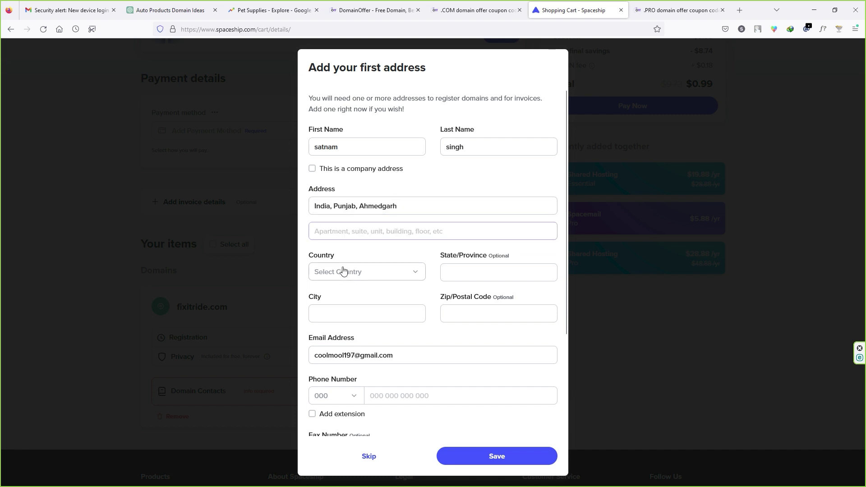
click(364, 308)
scroll(405, 266, down, 3)
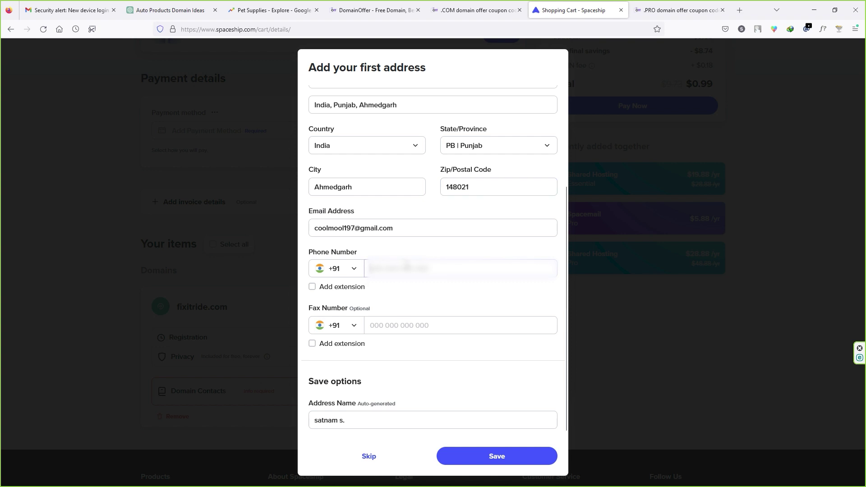
click(496, 456)
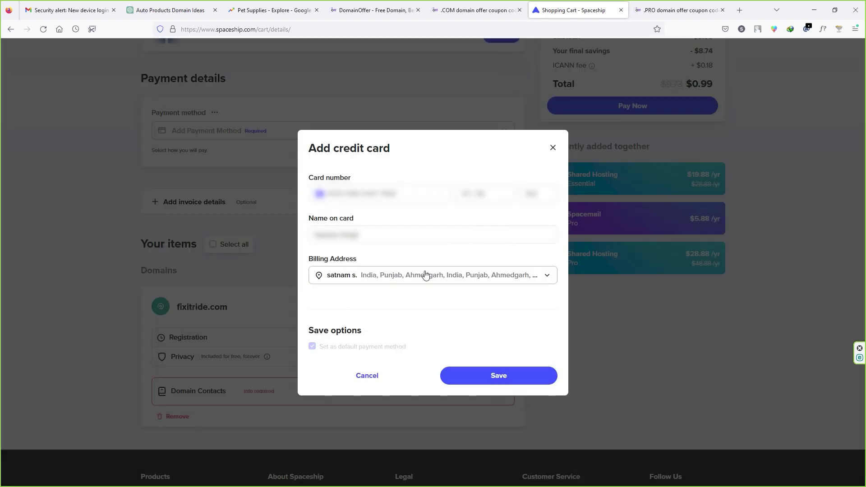
click(515, 377)
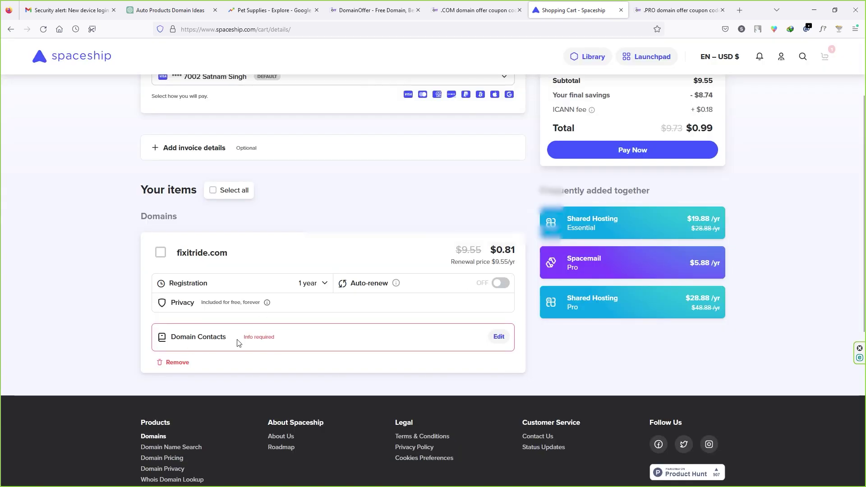
Apply the saved billing address as fixitride.com's registrant contact
click(499, 337)
click(366, 319)
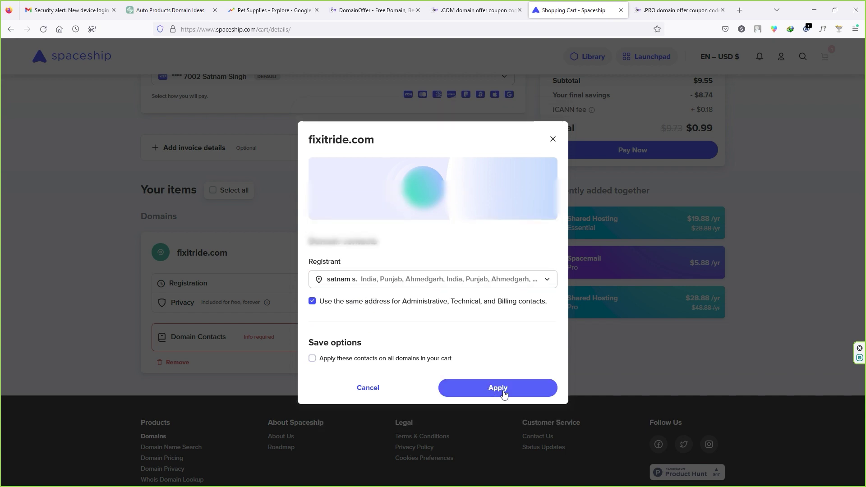
click(502, 390)
Pay the $0.99 fixitride.com order, dismiss the Unbox tour popup, and return to the homepage
scroll(445, 368, up, 2)
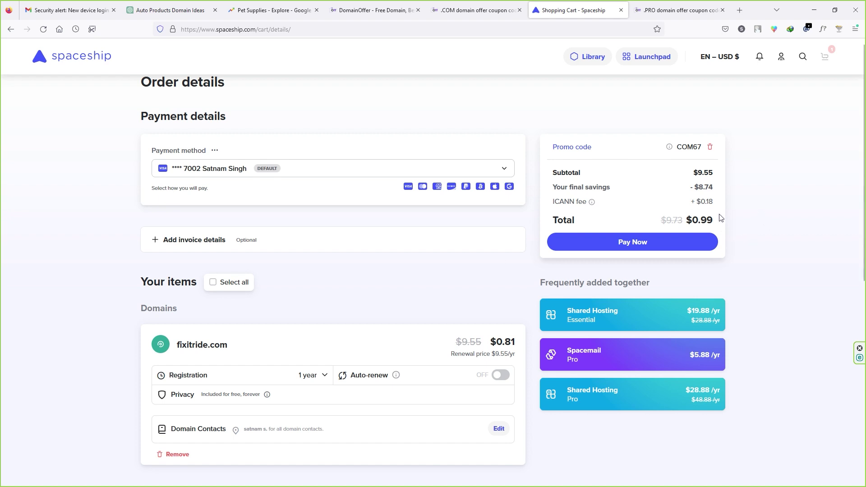
click(642, 245)
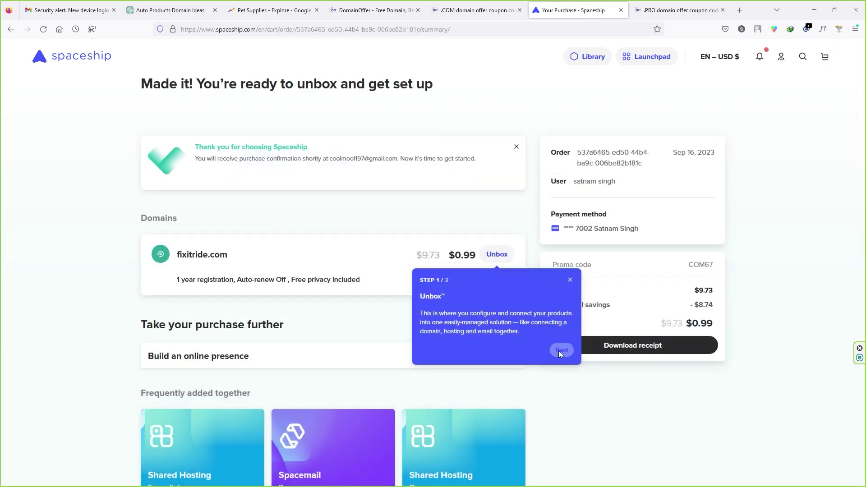
click(559, 350)
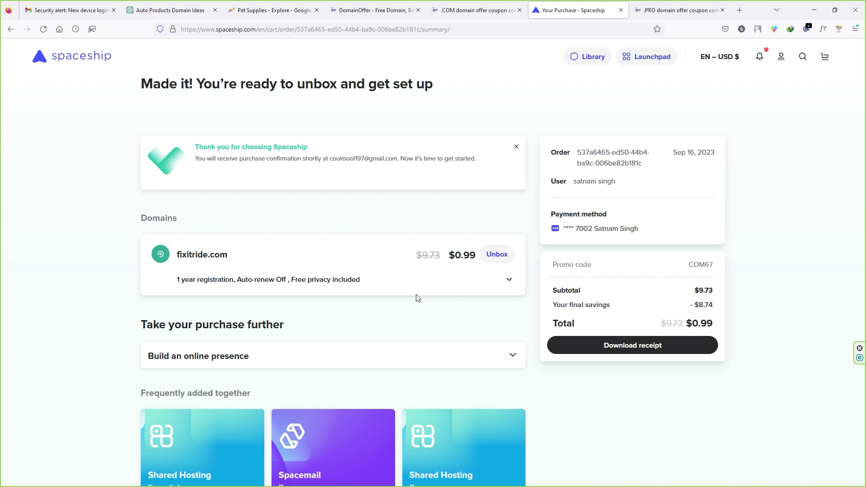
click(78, 57)
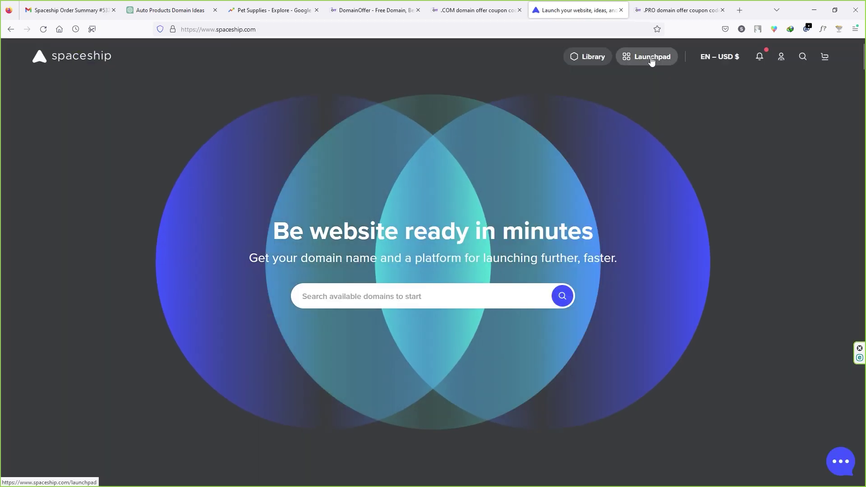
From Launchpad's Domain List, start connecting fixitride.com using Custom Nameservers
click(651, 59)
scroll(98, 224, down, 1)
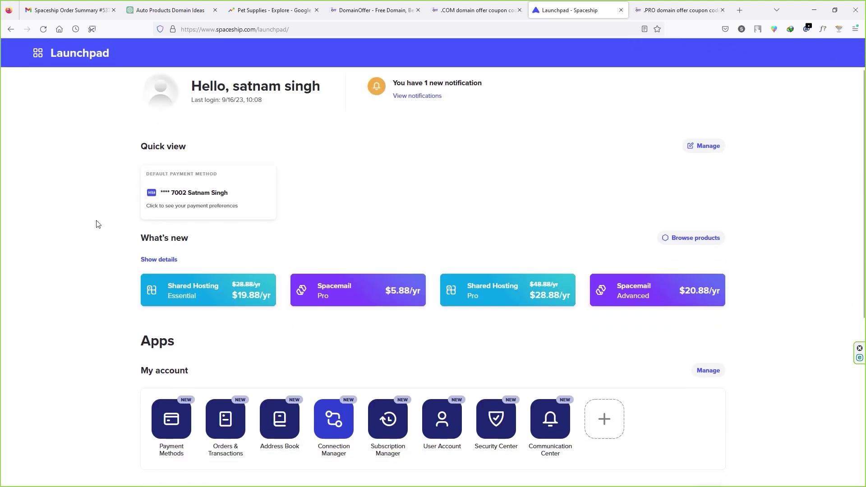
scroll(97, 224, down, 3)
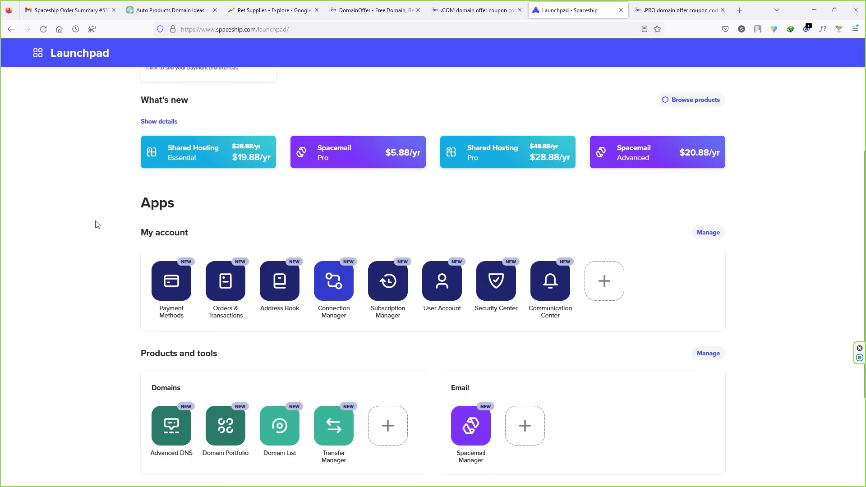
scroll(97, 224, down, 1)
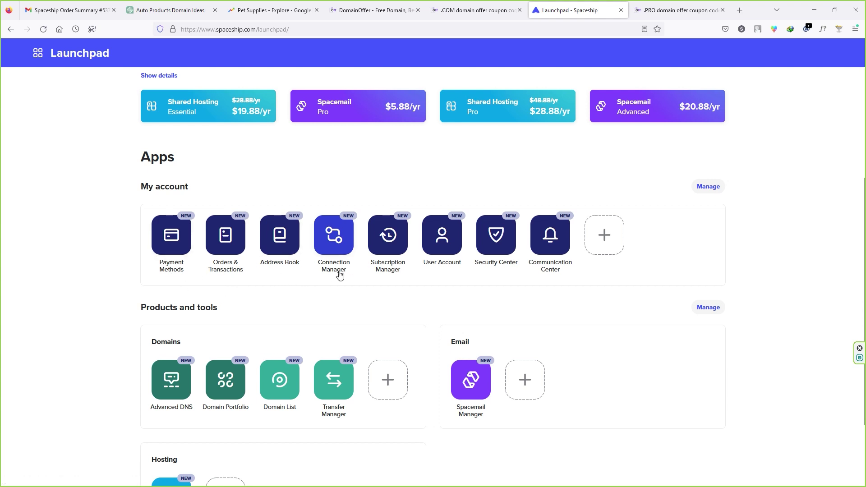
scroll(468, 279, down, 2)
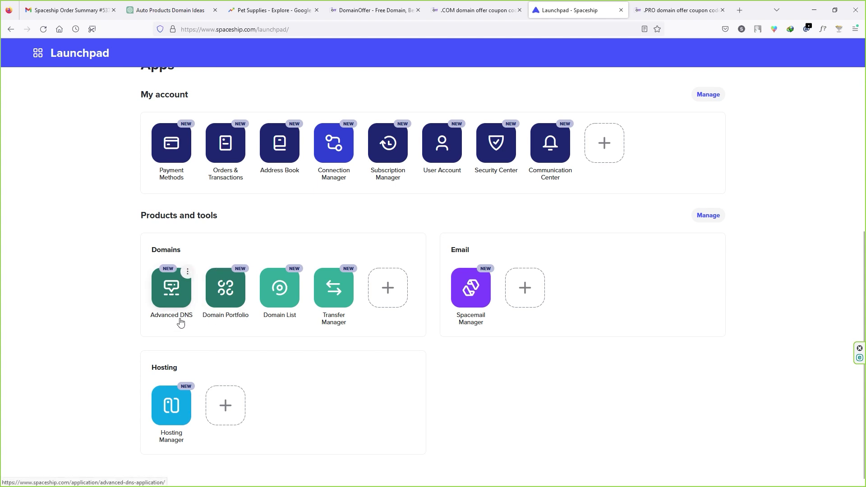
click(287, 291)
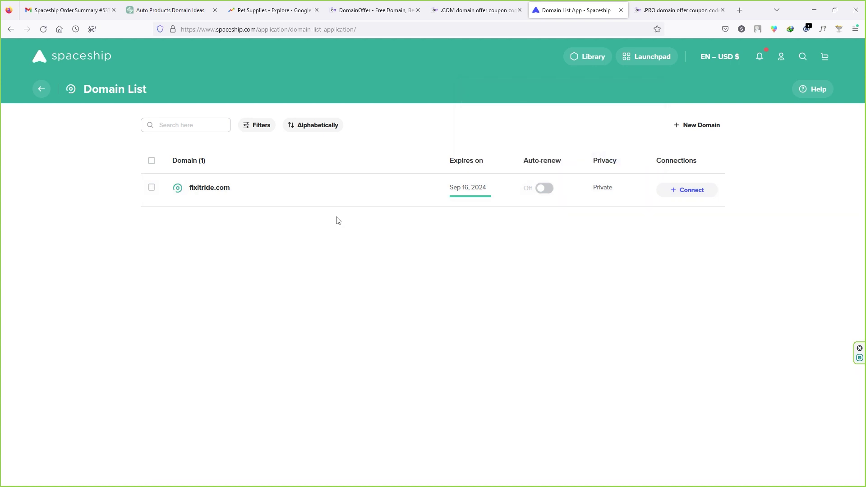
click(698, 195)
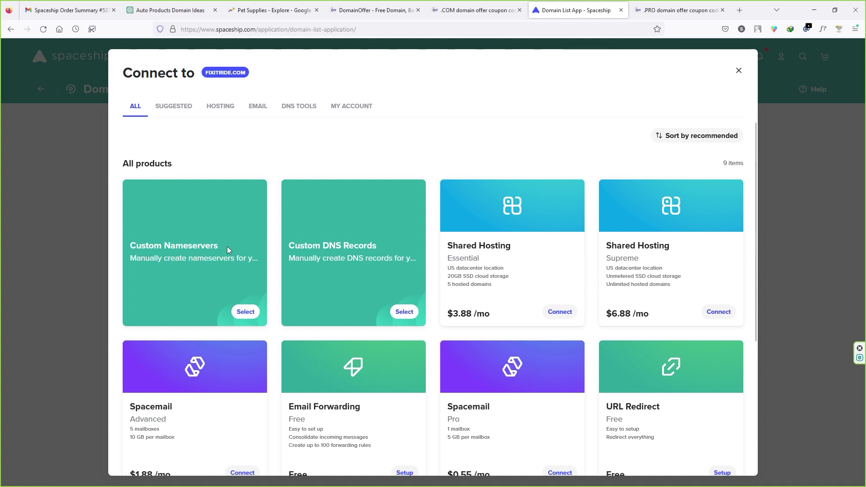
click(244, 318)
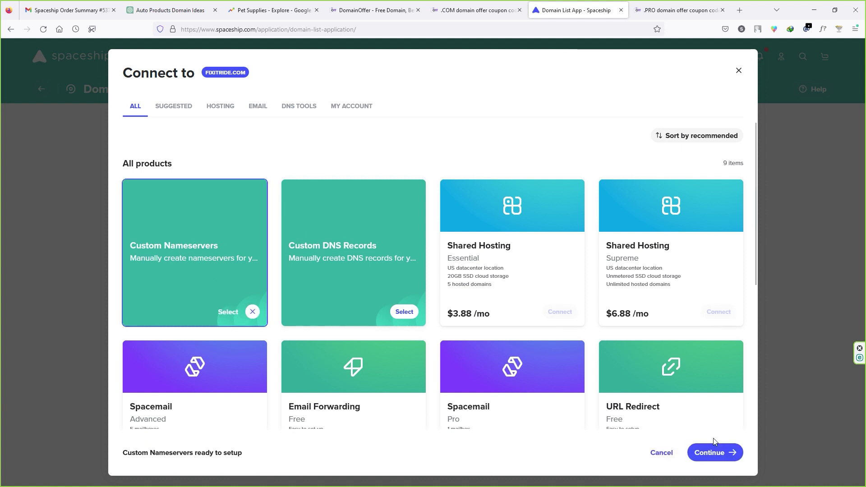
click(719, 451)
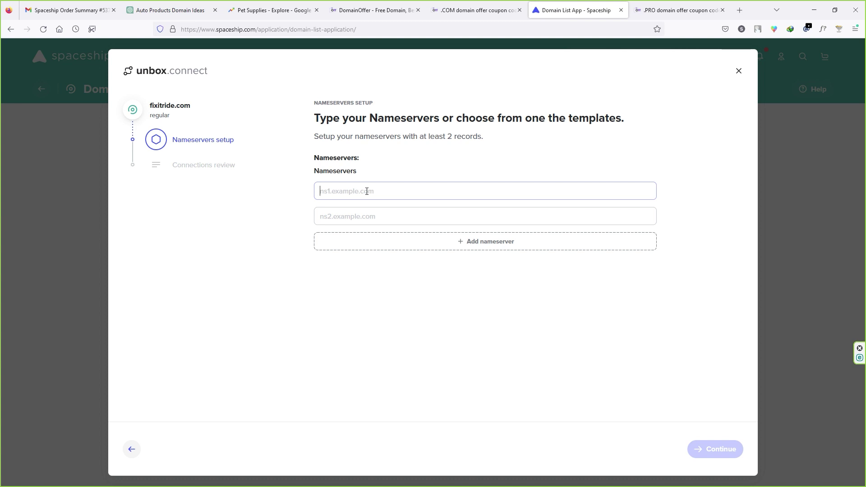
Load google.com in a new browser tab
click(740, 10)
text(google.com)
key(Return)
Search Google for infinityfree, open the InfinityFree site and accept its cookie notice
text(inf)
key(Down)
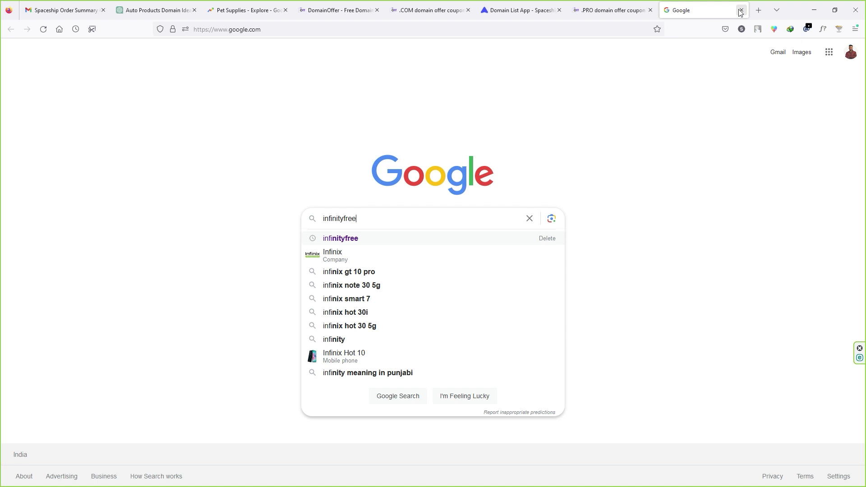
key(Return)
click(188, 153)
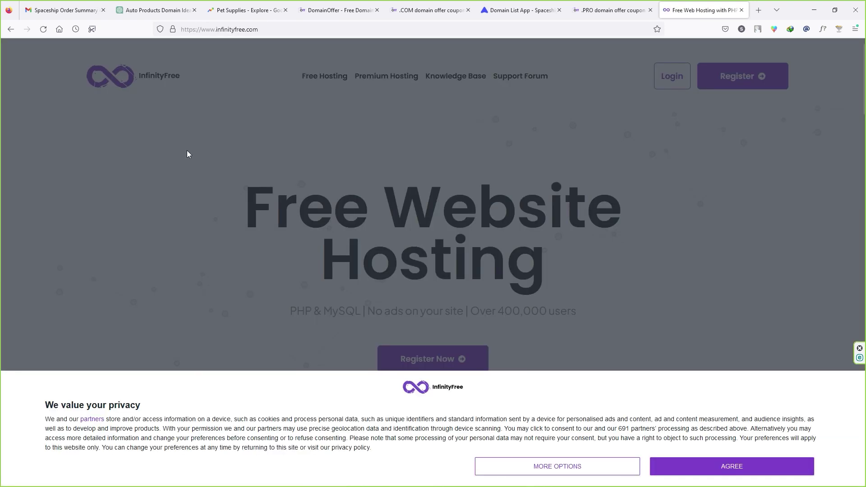
click(717, 465)
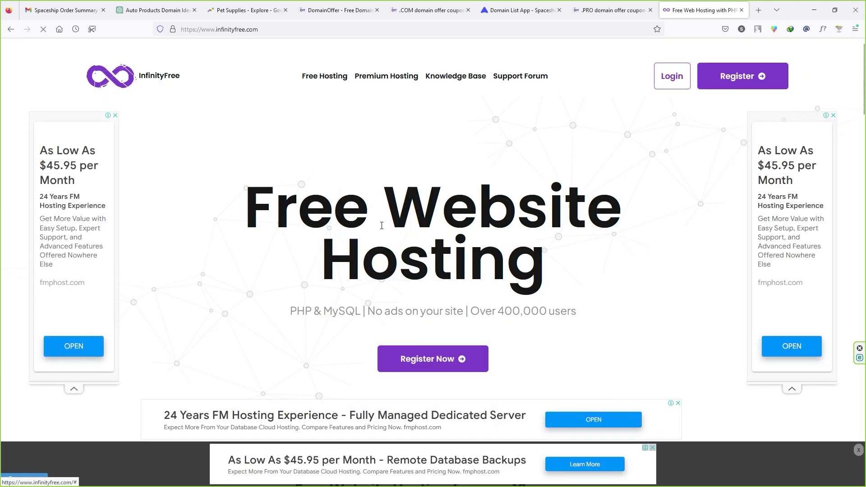
Sign in to InfinityFree with the first saved login
click(445, 366)
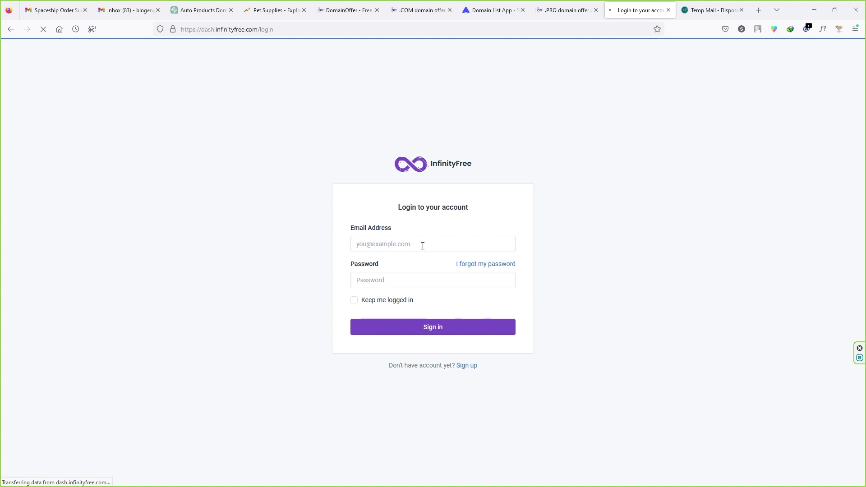
click(423, 246)
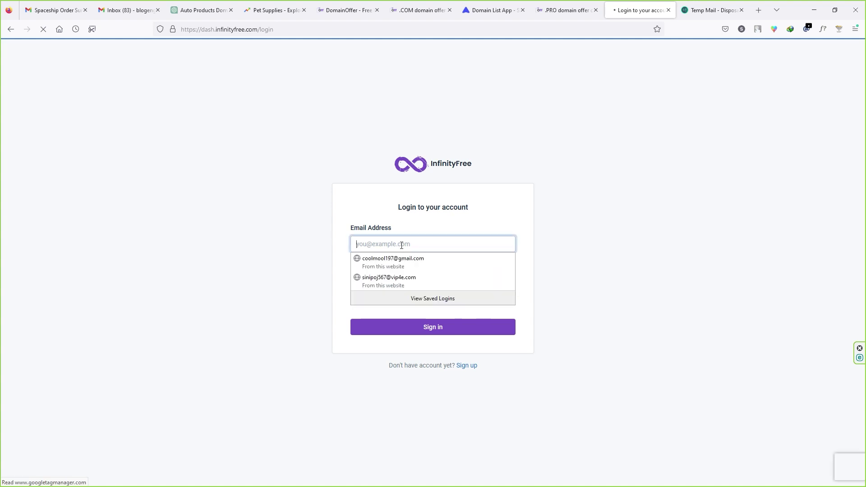
click(422, 257)
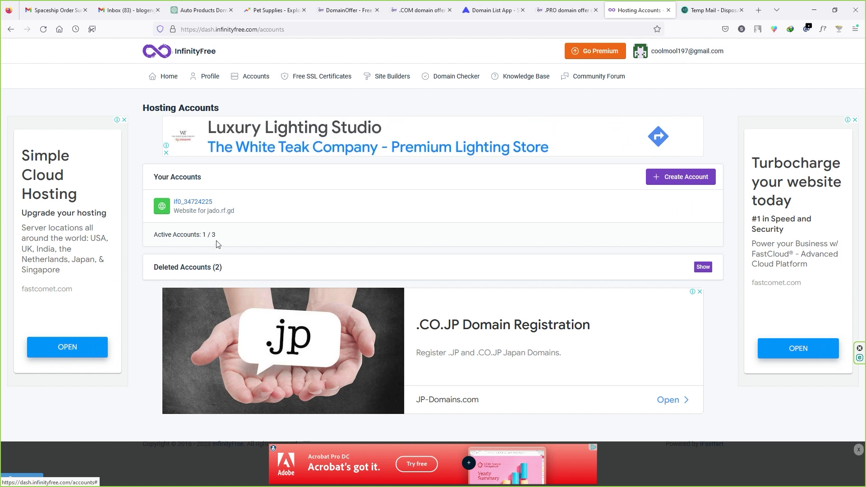
Start a new hosting account with custom domain FixItRide.com and check its availability
click(683, 180)
click(503, 157)
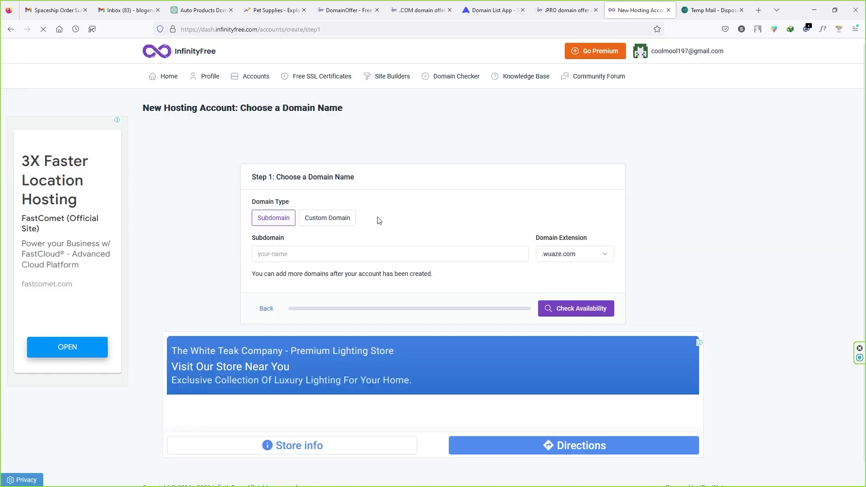
click(340, 219)
click(302, 296)
text(FixItRide.com)
click(574, 355)
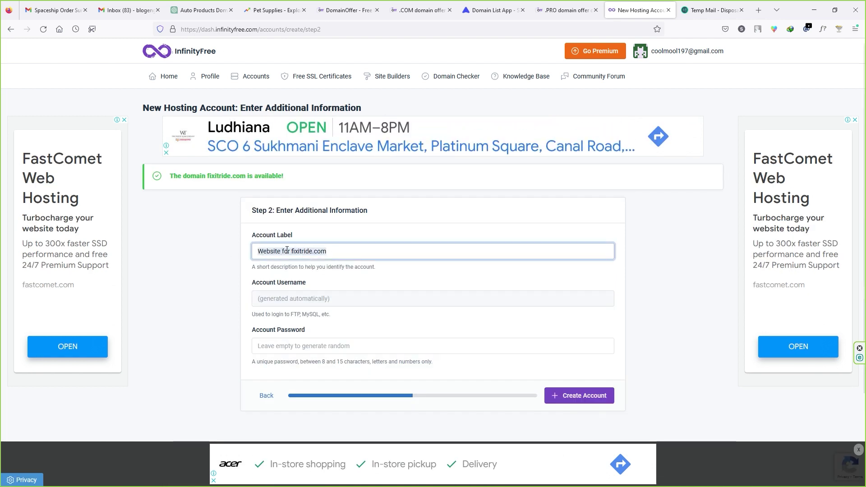
Shorten the account label to fixitride.com, paste a password, and submit the account
drag(292, 252, 246, 258)
key(BackSpace)
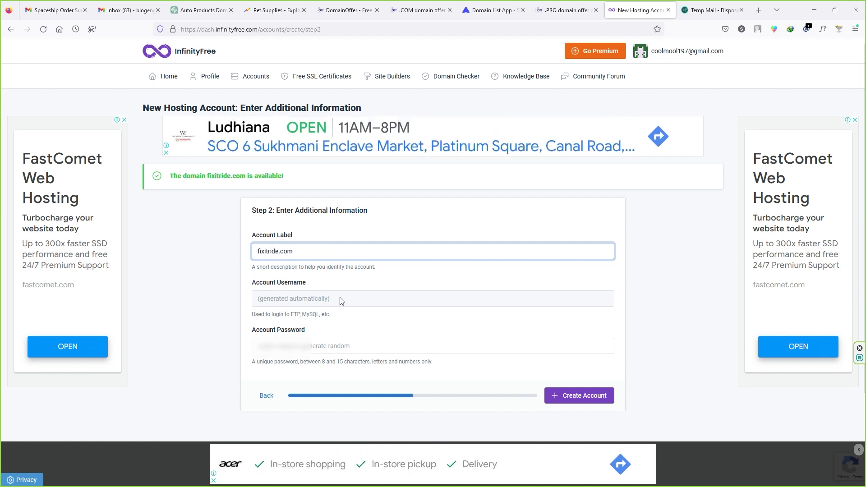
click(342, 346)
key(ctrl+v)
click(558, 383)
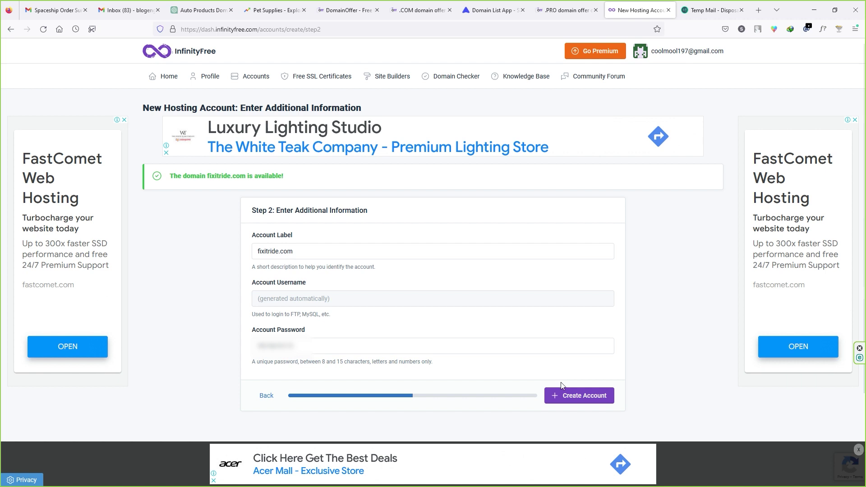
click(581, 399)
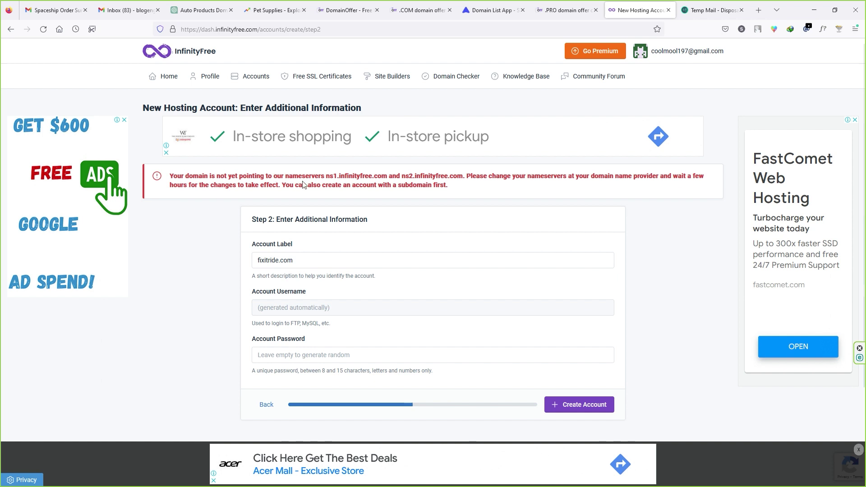
Copy ns1.infinityfree.com from the error and return to Spaceship's nameserver setup
drag(327, 176, 387, 176)
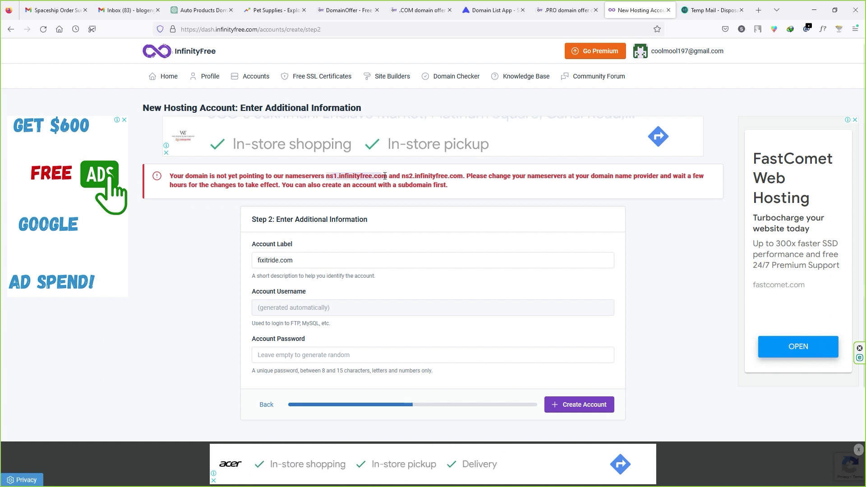
right_click(370, 176)
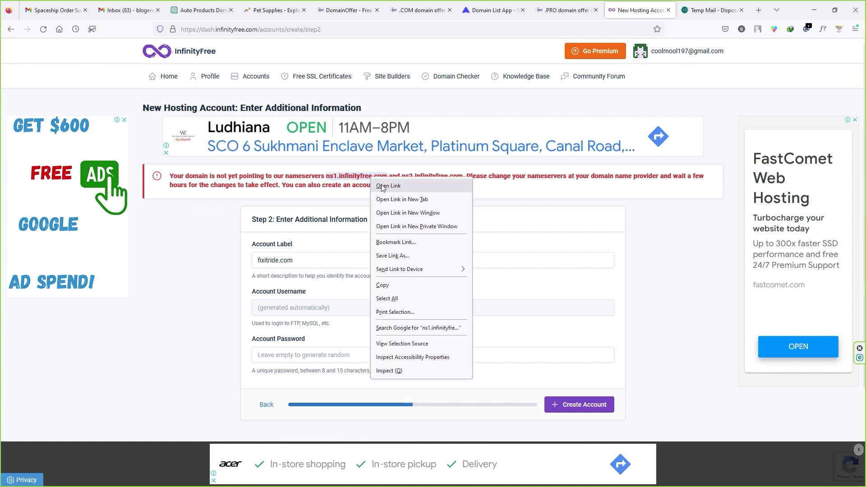
click(391, 284)
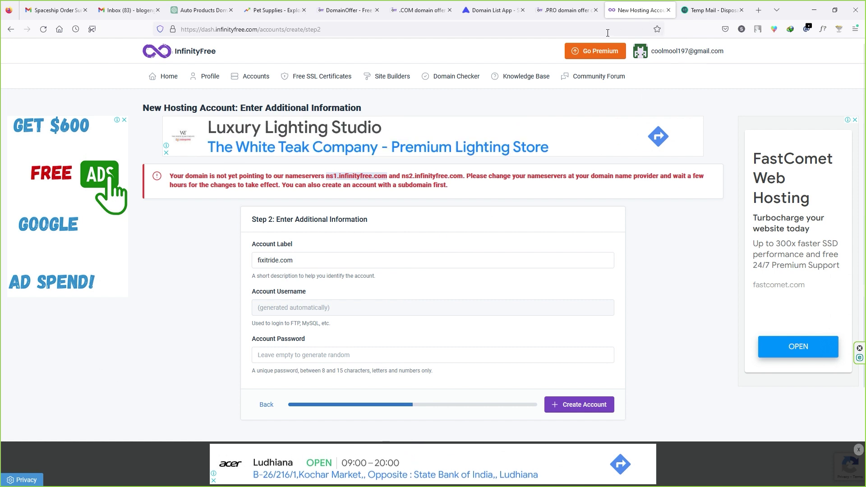
click(458, 10)
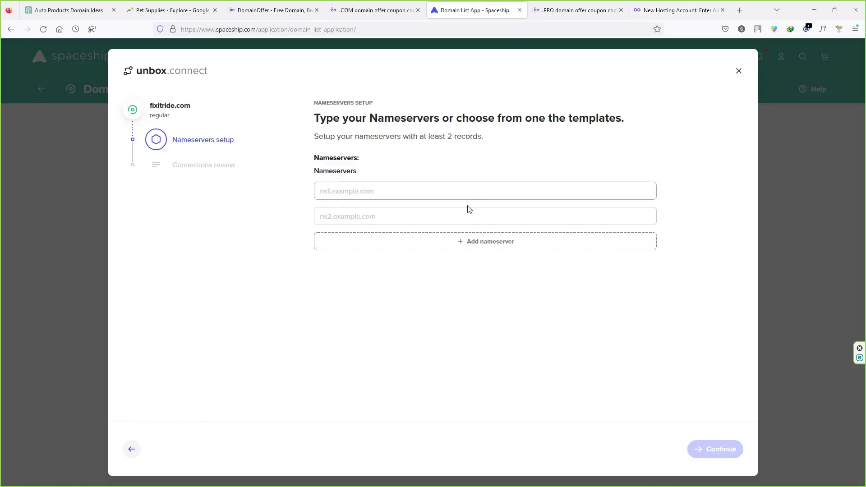
Enter ns1.infinityfree.com and ns2.infinityfree.com as fixitride.com's nameservers
click(381, 194)
key(ctrl+v)
click(370, 216)
key(ctrl+v)
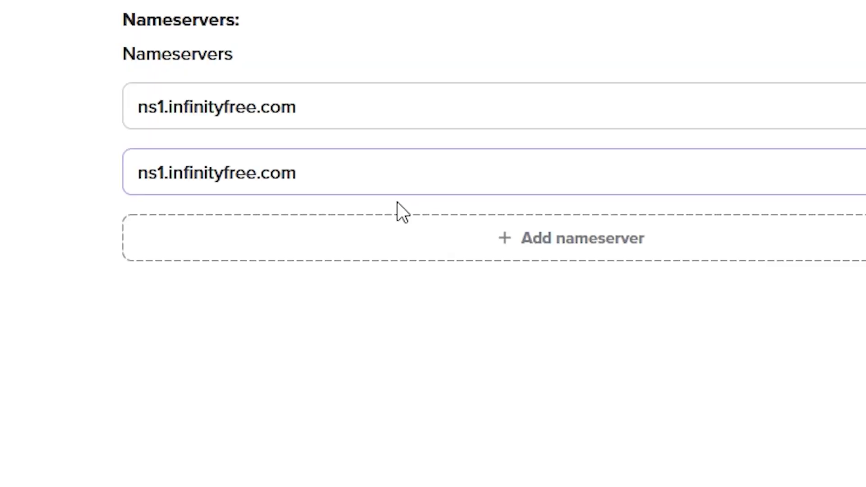
key(BackSpace)
text(2)
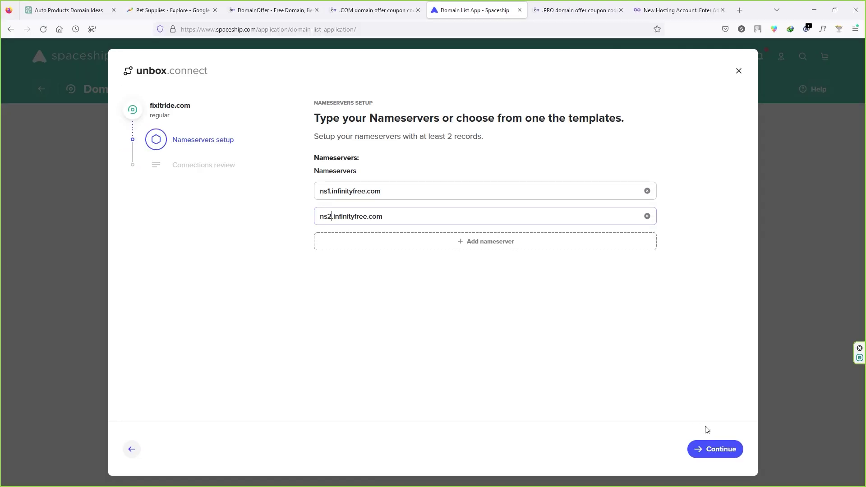
Confirm and finish the custom nameserver configuration, returning to the Domain List
click(719, 449)
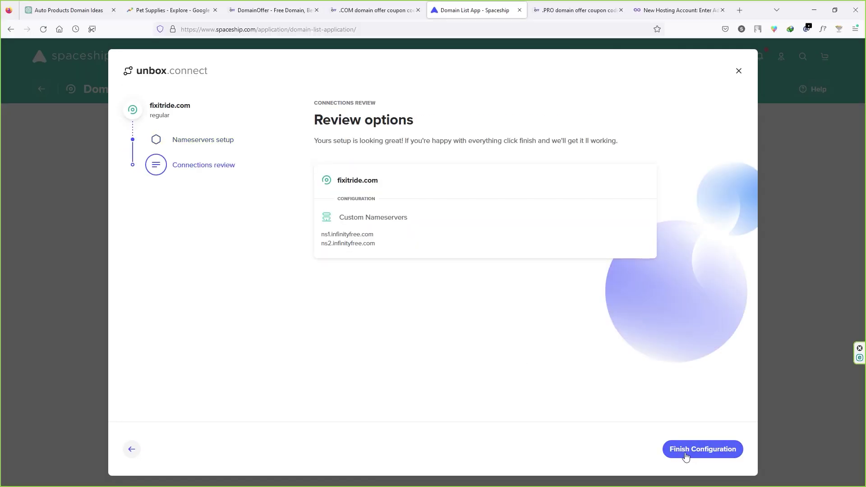
click(718, 454)
click(724, 455)
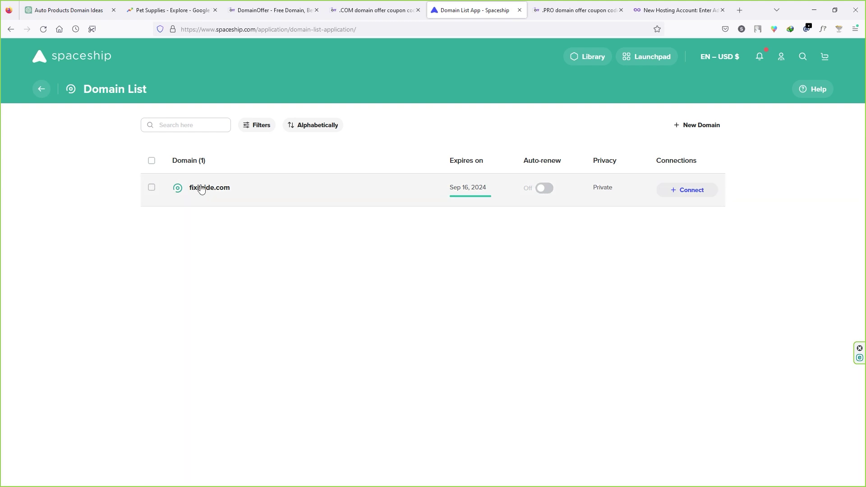
Run a dnschecker.org NS record lookup for FixItRide.com in a new tab
click(739, 11)
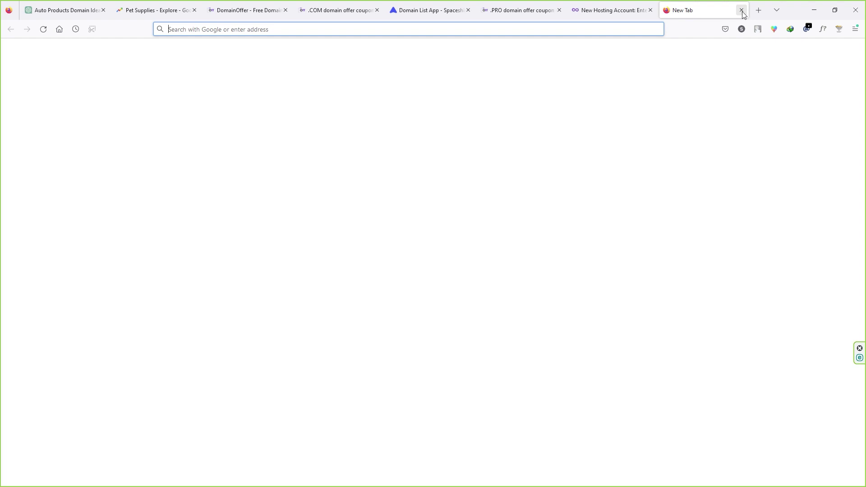
text(dnschecker.org/)
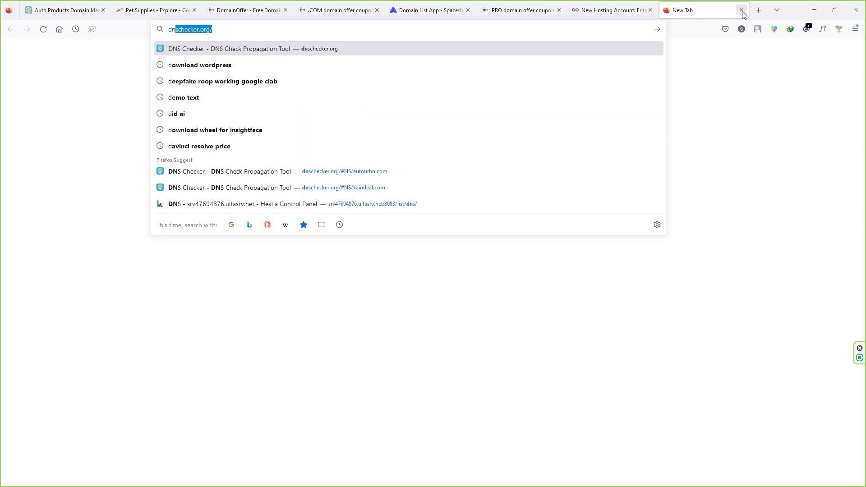
key(Return)
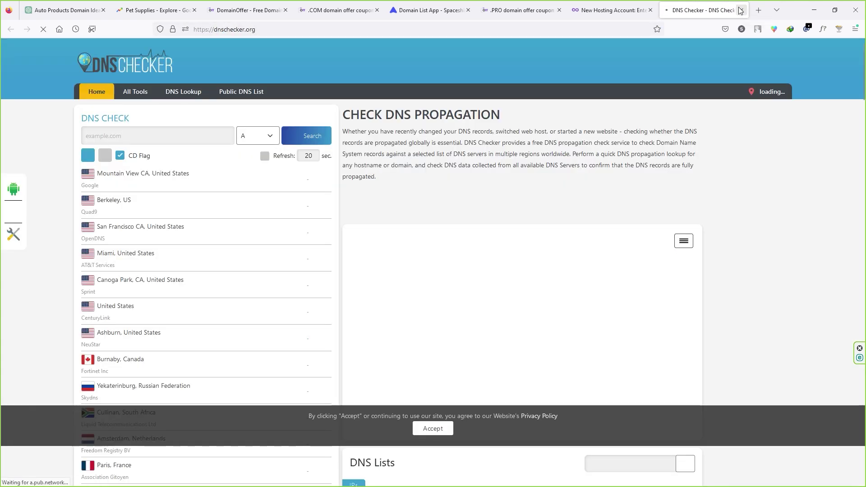
click(171, 131)
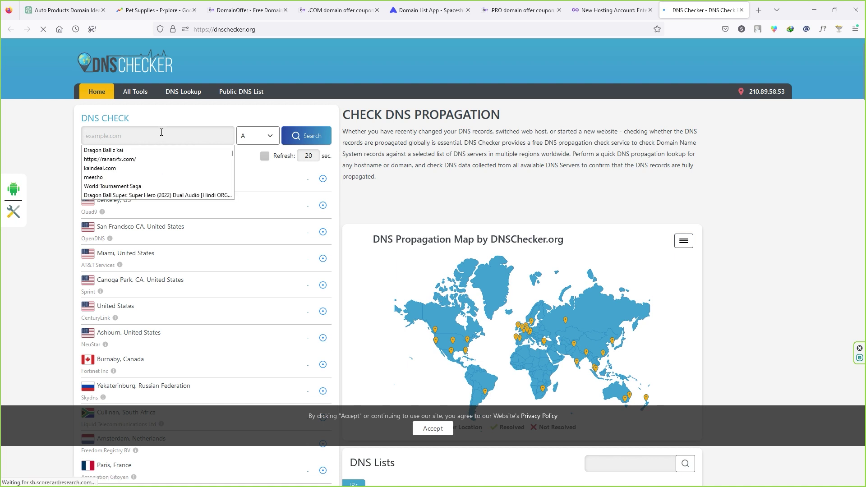
click(108, 150)
click(269, 141)
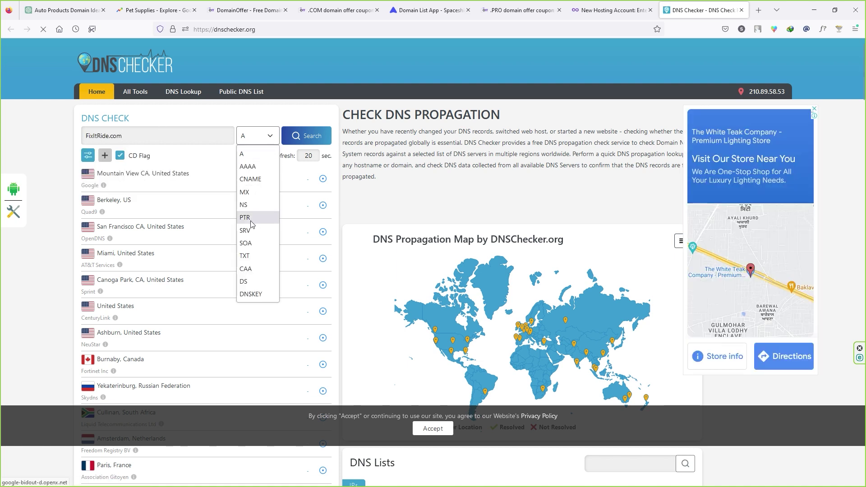
click(253, 206)
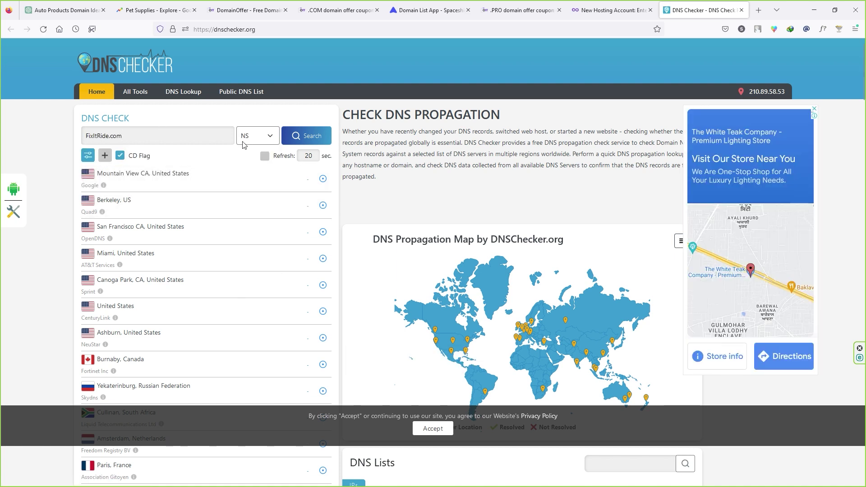
click(301, 136)
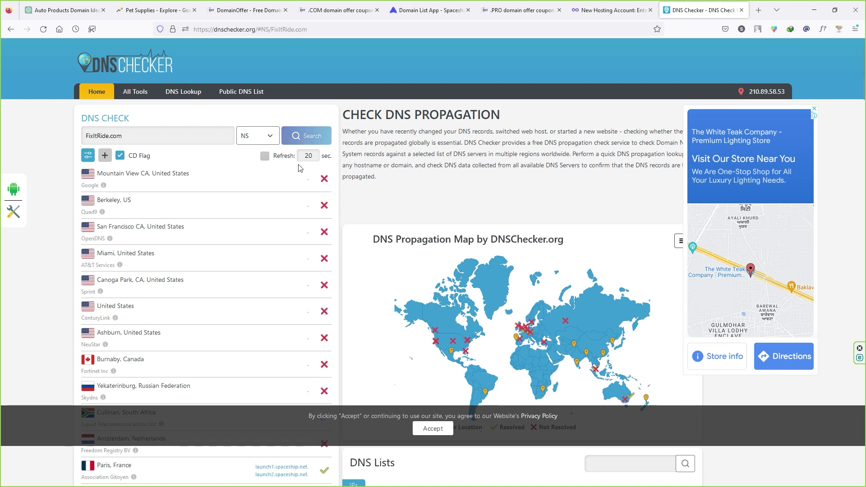
Review which servers return the InfinityFree nameservers, then go back to InfinityFree
scroll(295, 179, down, 4)
scroll(183, 293, down, 5)
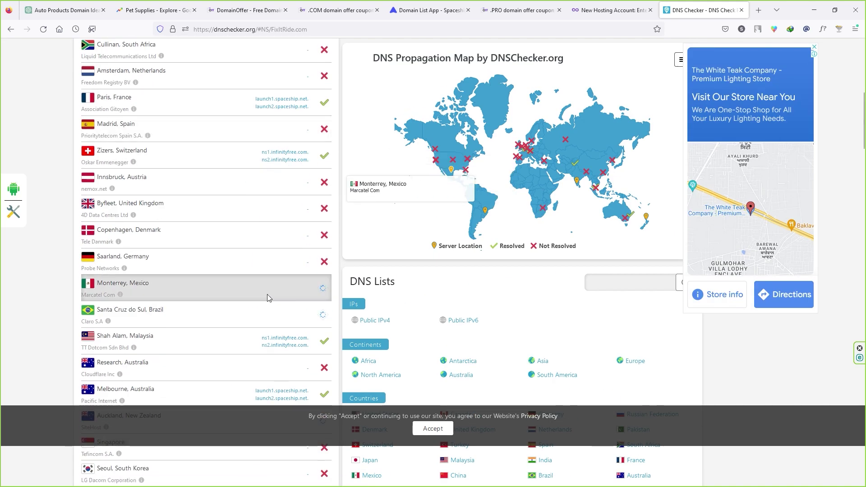
scroll(282, 297, down, 1)
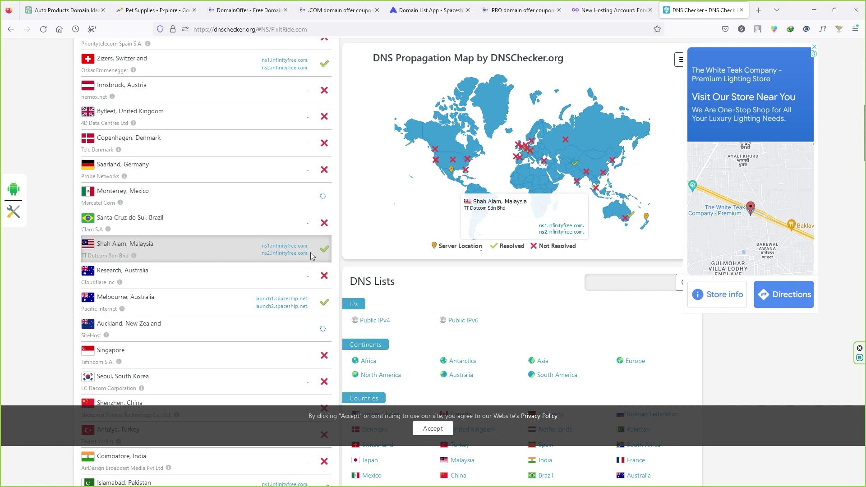
scroll(248, 266, down, 1)
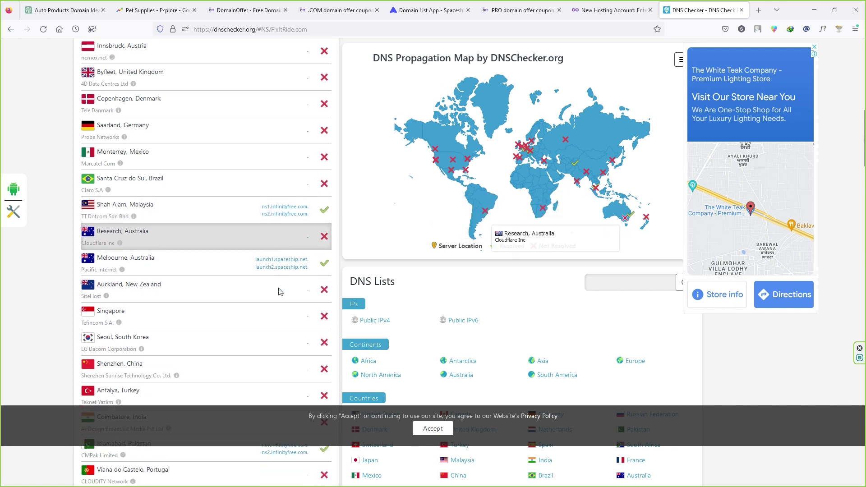
scroll(288, 252, down, 5)
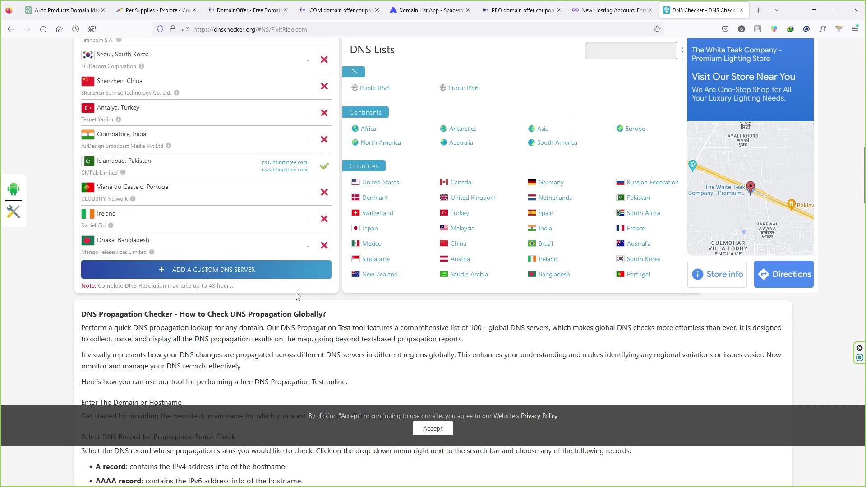
scroll(299, 301, up, 8)
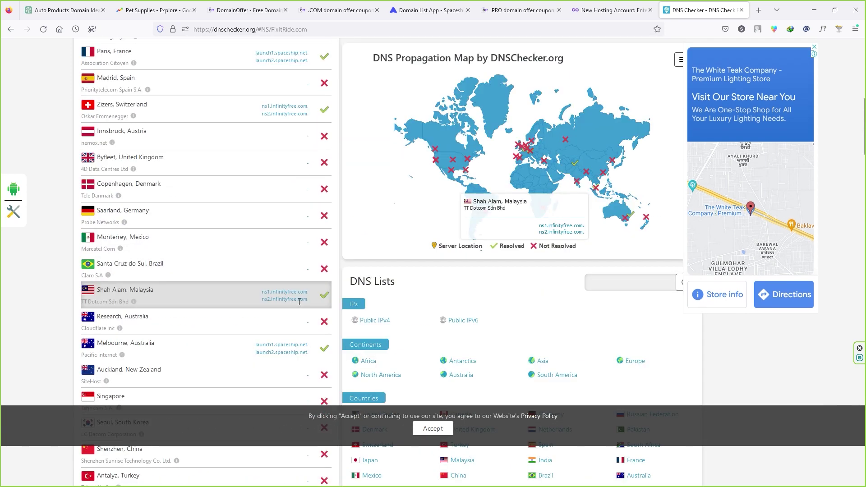
scroll(299, 302, up, 6)
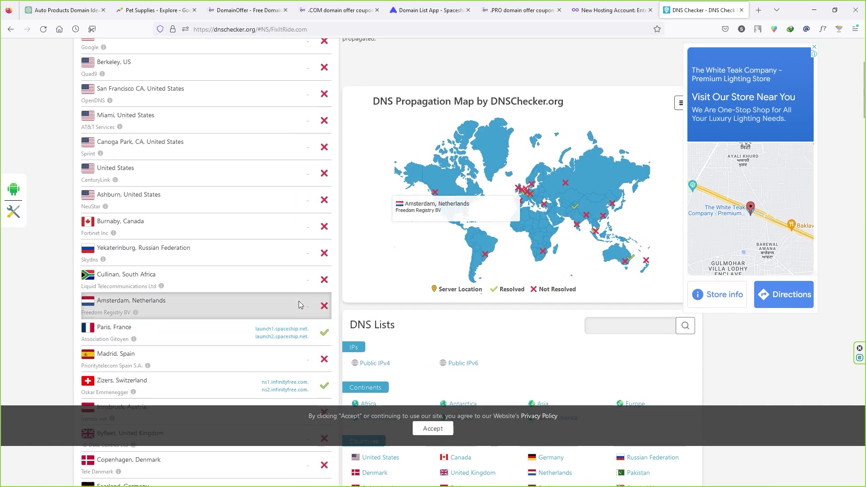
scroll(299, 305, up, 5)
click(607, 5)
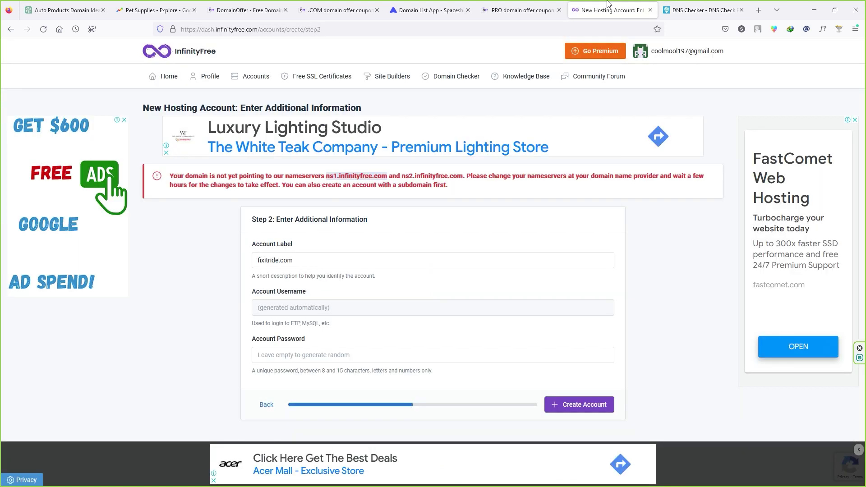
Paste a custom password, create the fixitride.com hosting account and finish the setup
click(411, 186)
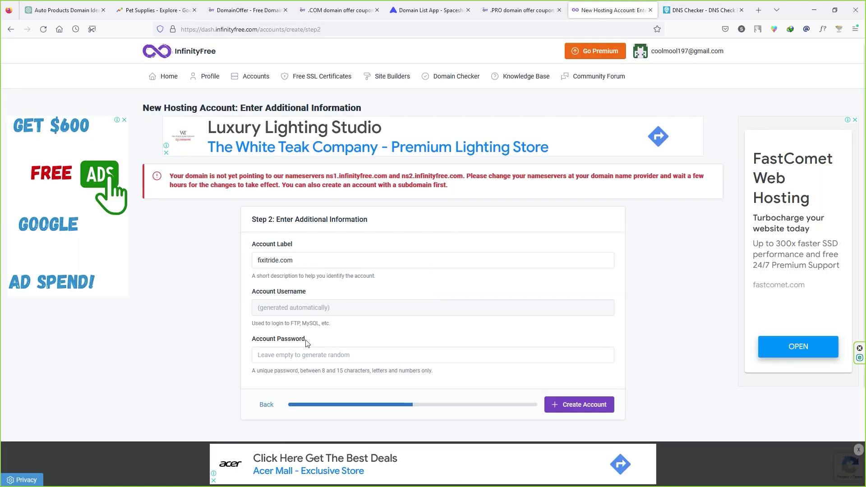
click(284, 355)
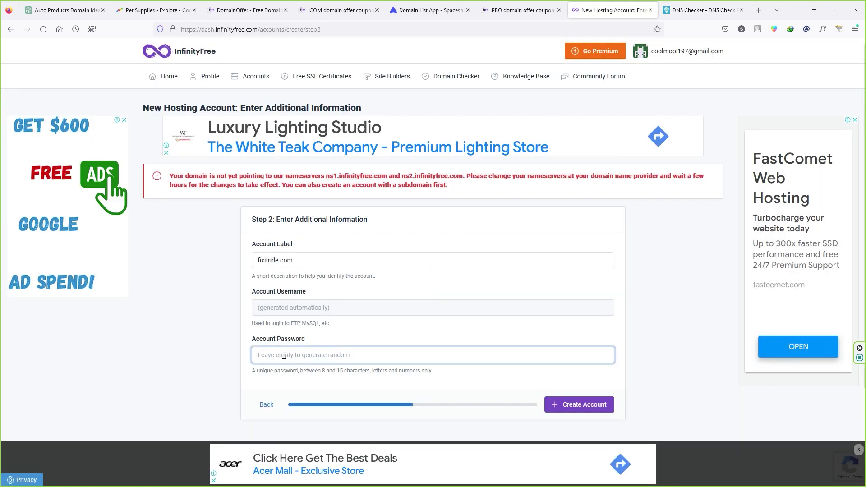
key(ctrl+v)
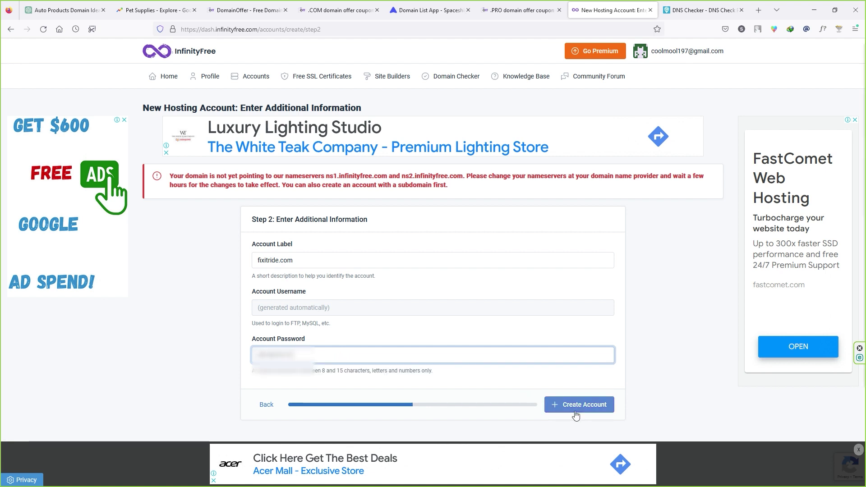
click(576, 414)
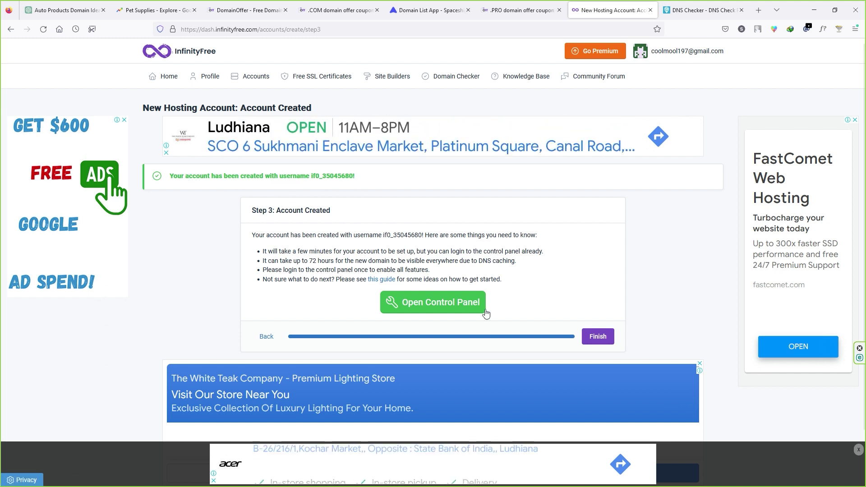
click(613, 341)
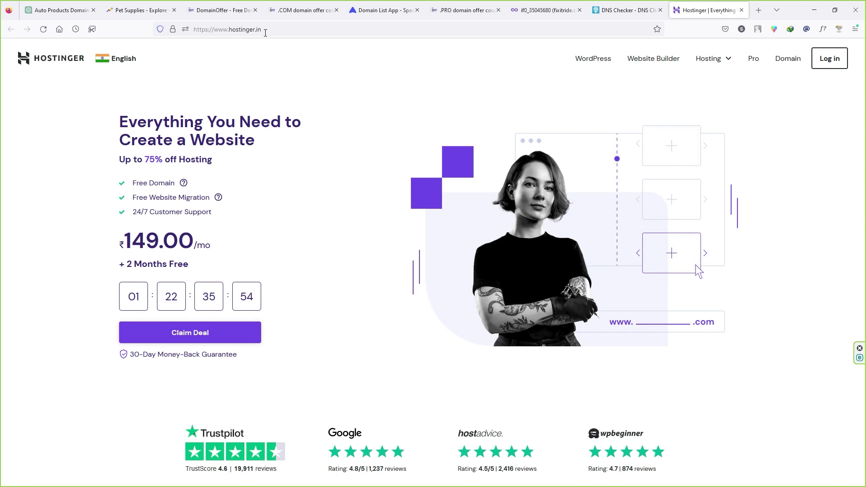
Jump to Hostinger's hosting plan prices, then open the Web Hosting page from the Hosting menu
click(265, 29)
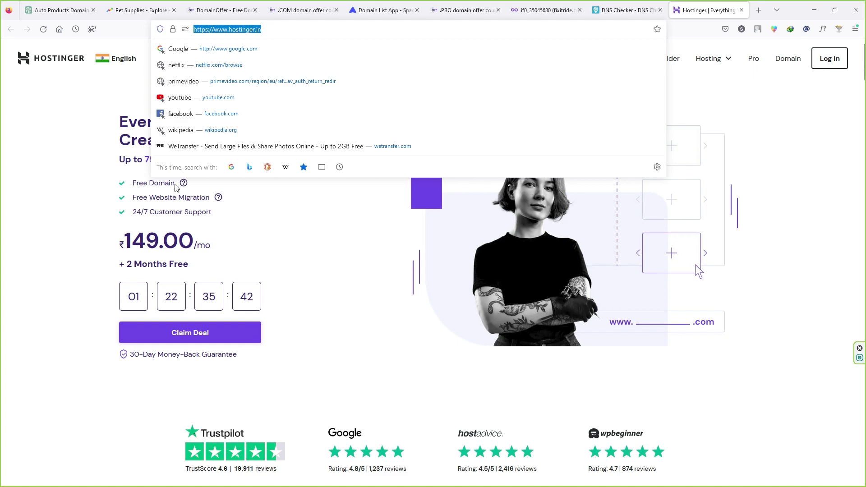
click(149, 199)
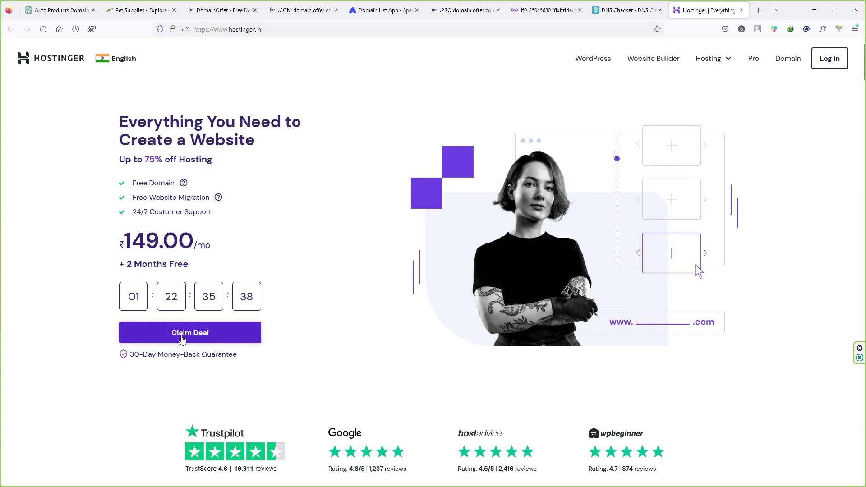
click(202, 333)
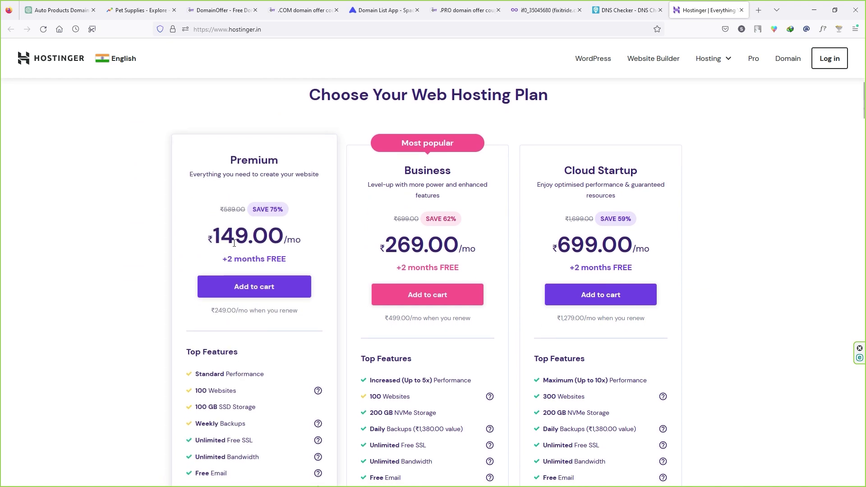
scroll(451, 180, up, 2)
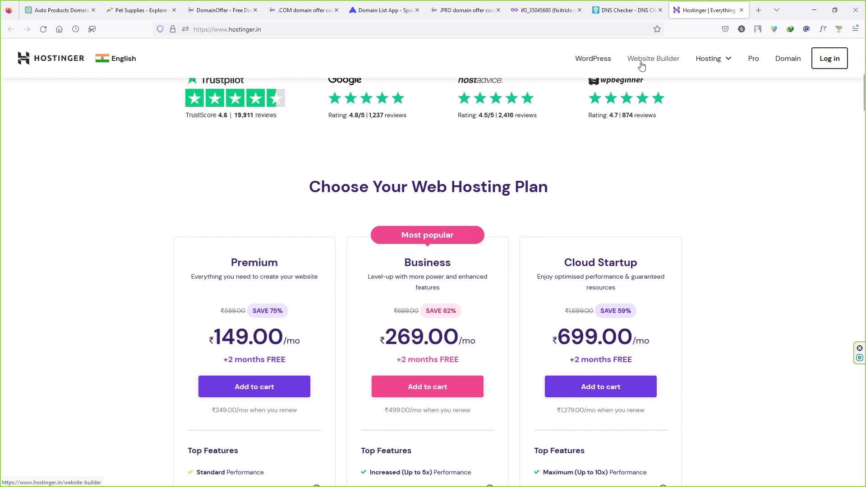
mouse_move(713, 61)
click(699, 93)
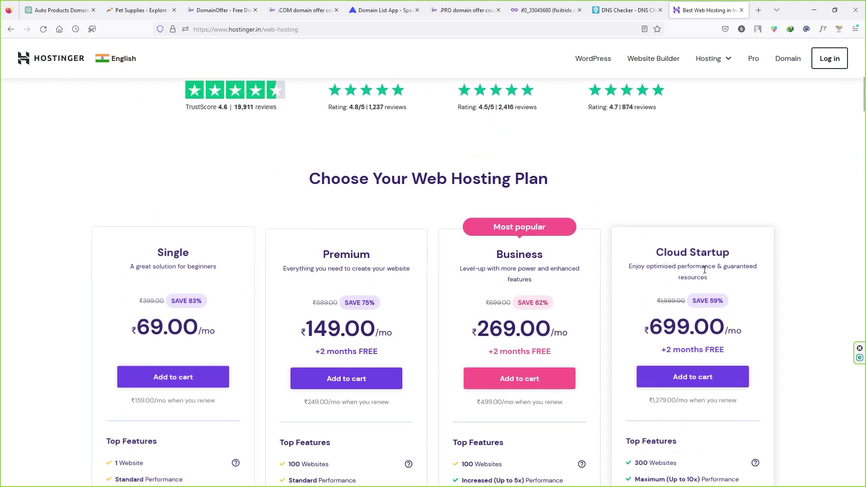
Highlight the Single plan's heading and its ₹69.00 monthly price
scroll(197, 214, down, 1)
drag(160, 197, 192, 199)
click(191, 256)
scroll(141, 230, down, 1)
drag(142, 230, 206, 231)
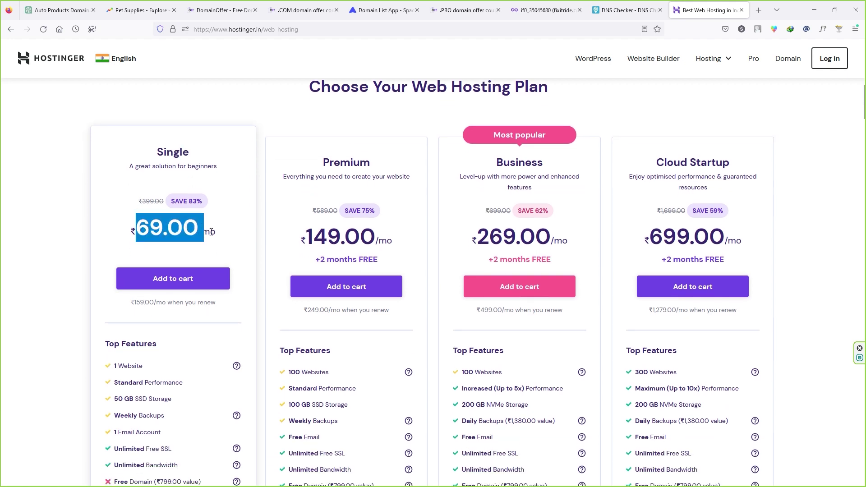
click(211, 232)
scroll(129, 271, down, 2)
drag(116, 273, 143, 274)
scroll(332, 176, up, 1)
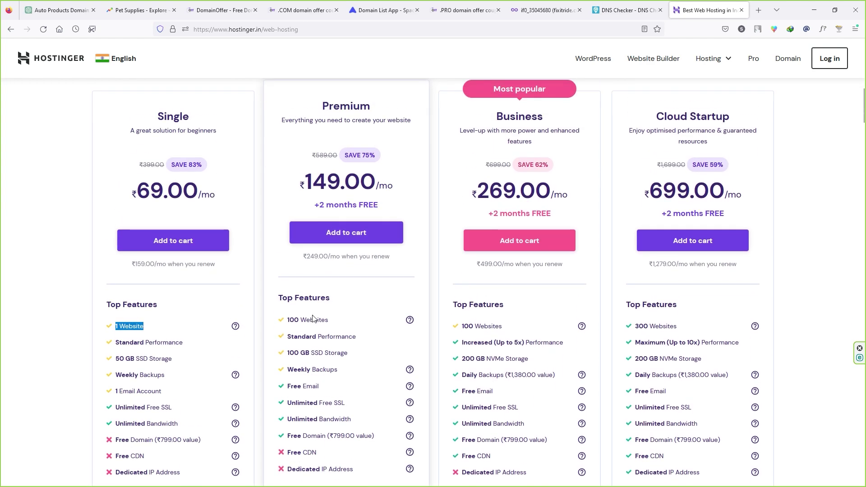
Compare Premium's free domain and monthly price with Single's, then scroll the feature lists
drag(290, 435, 310, 434)
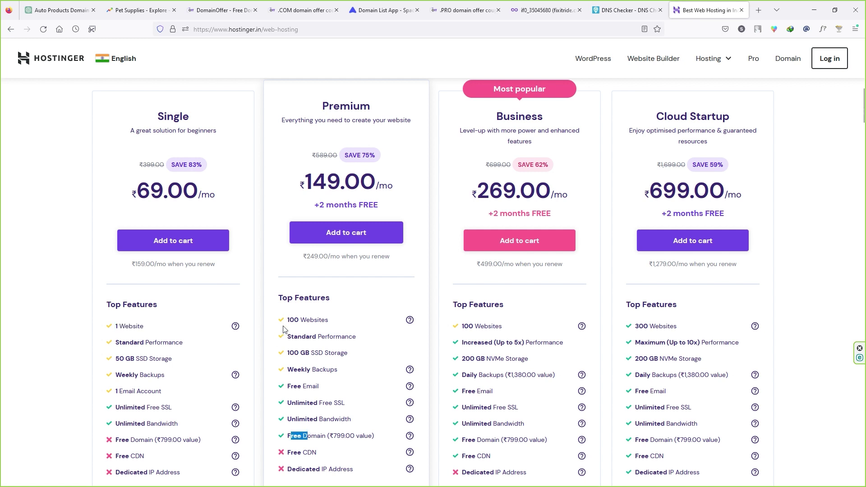
drag(313, 182, 399, 188)
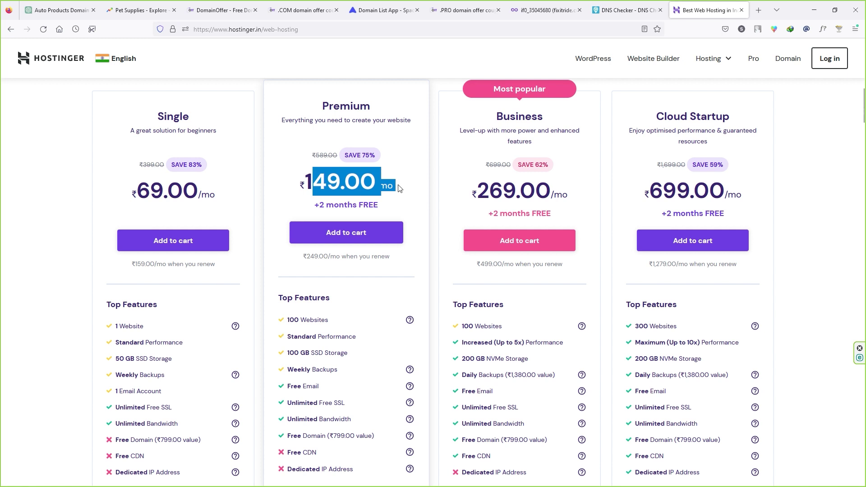
drag(135, 182, 219, 187)
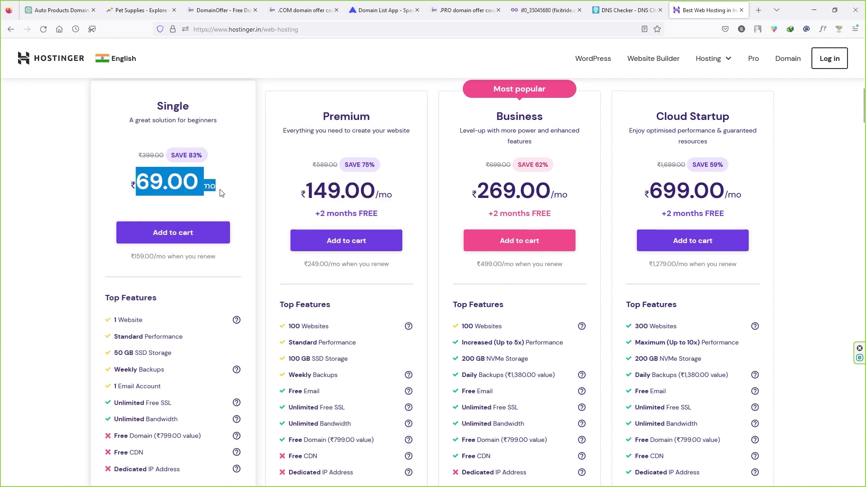
scroll(221, 192, down, 1)
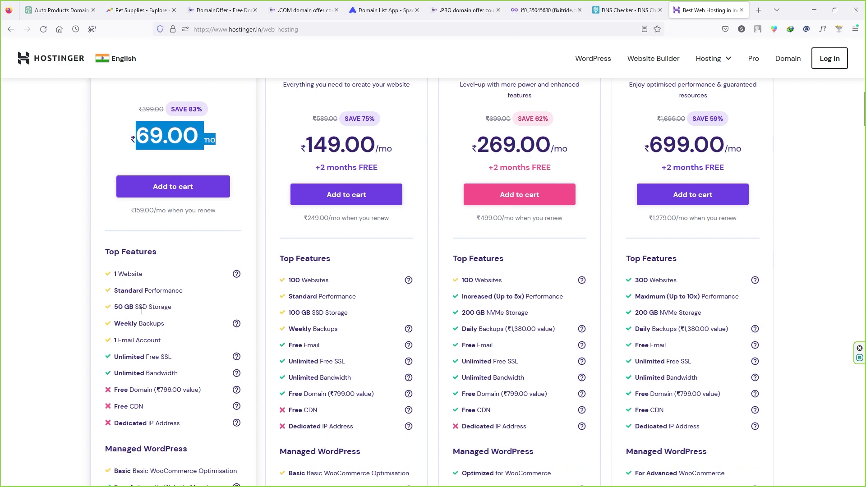
scroll(162, 311, down, 1)
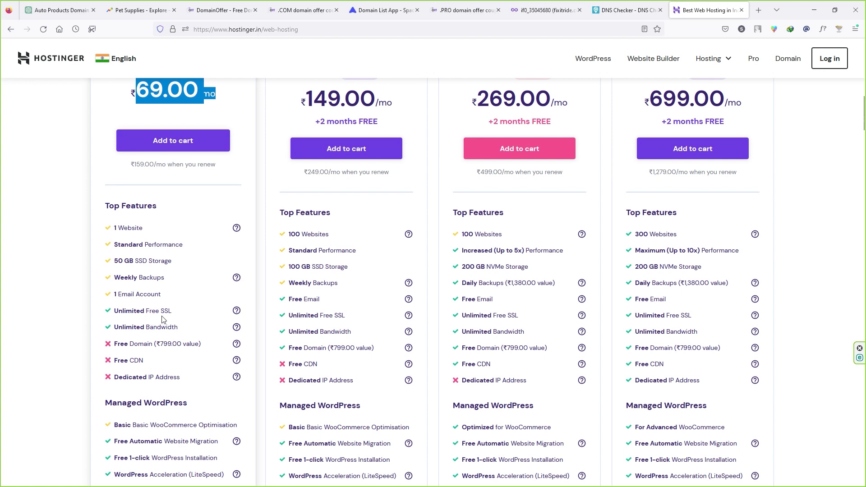
scroll(164, 316, down, 4)
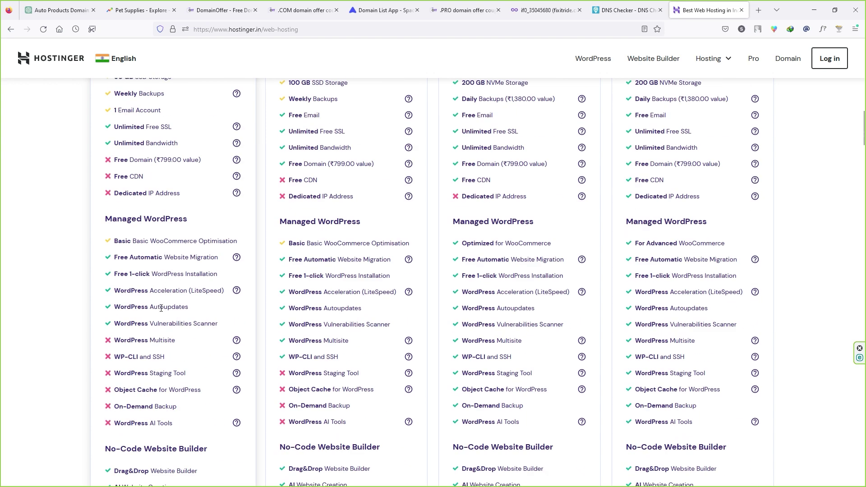
scroll(160, 325, down, 8)
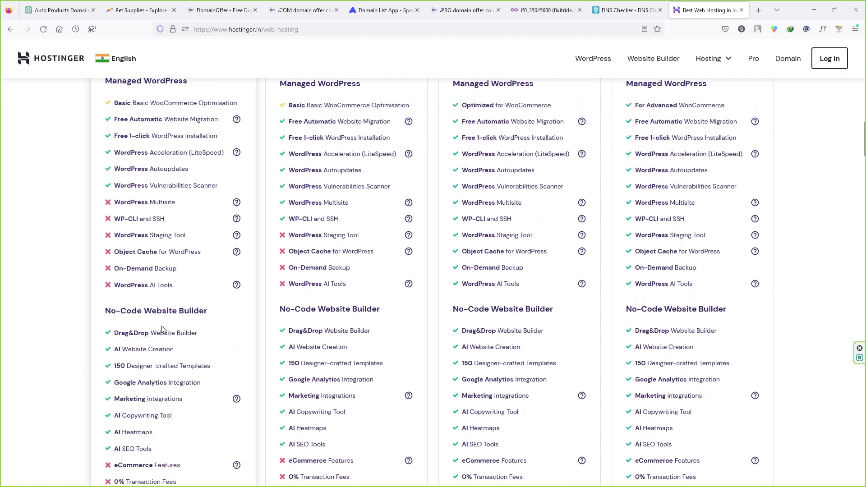
scroll(178, 333, down, 4)
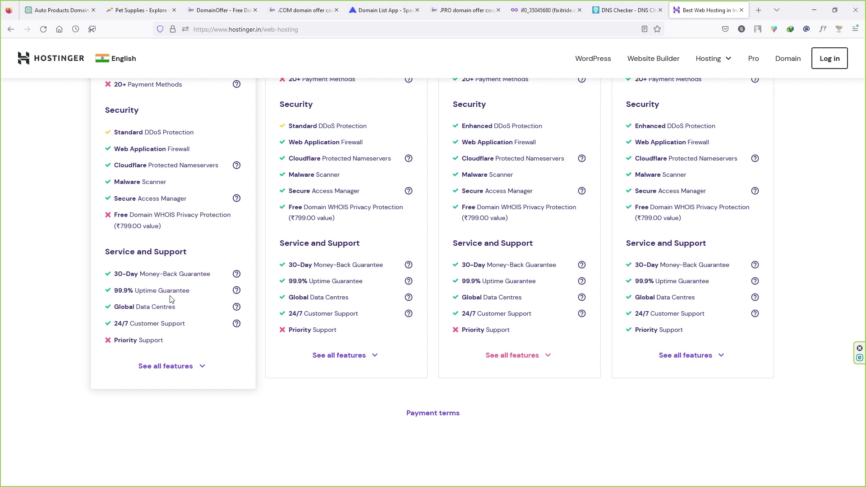
scroll(170, 298, down, 5)
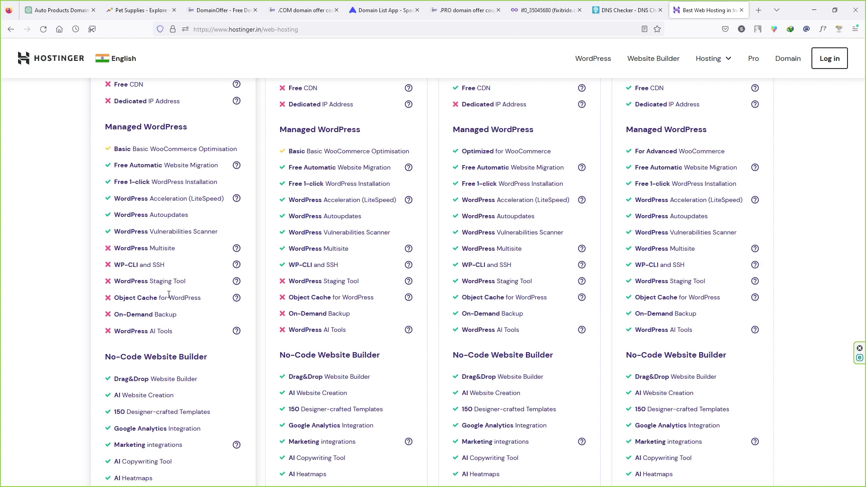
scroll(169, 294, up, 15)
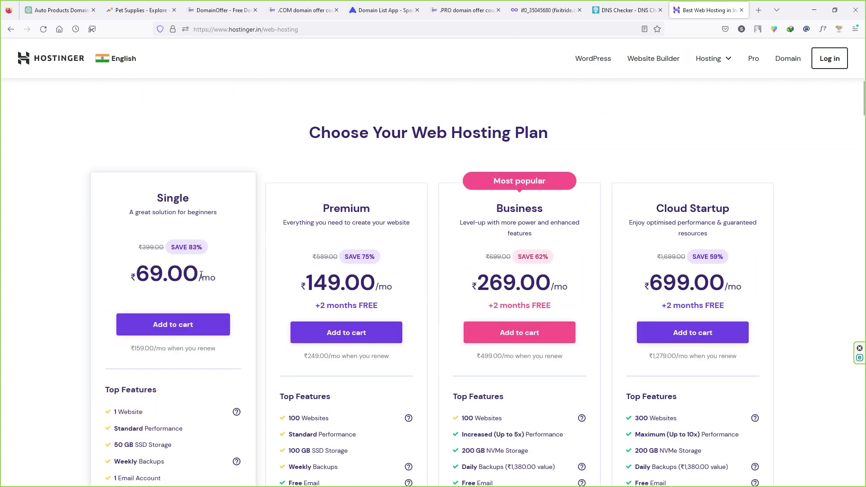
Point out the Single plan's ₹69.00 price again after briefly checking the Spaceship tab
mouse_move(201, 274)
mouse_down()
mouse_move(135, 273)
mouse_move(204, 273)
mouse_up()
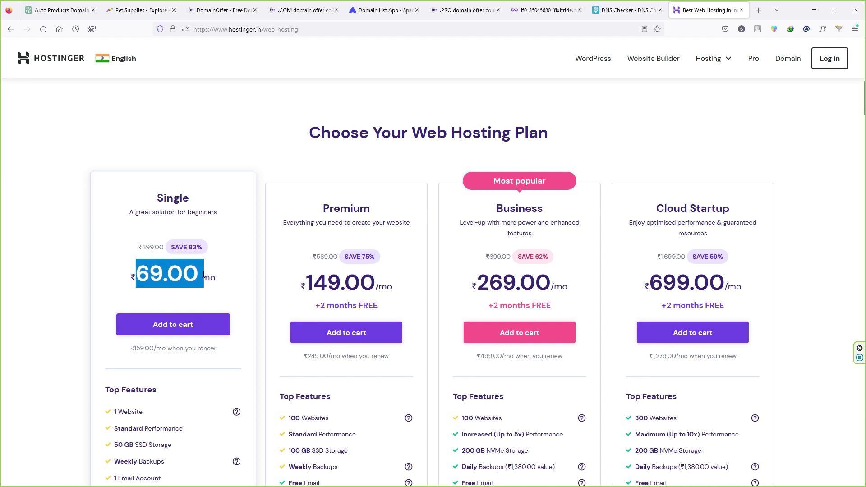
click(207, 277)
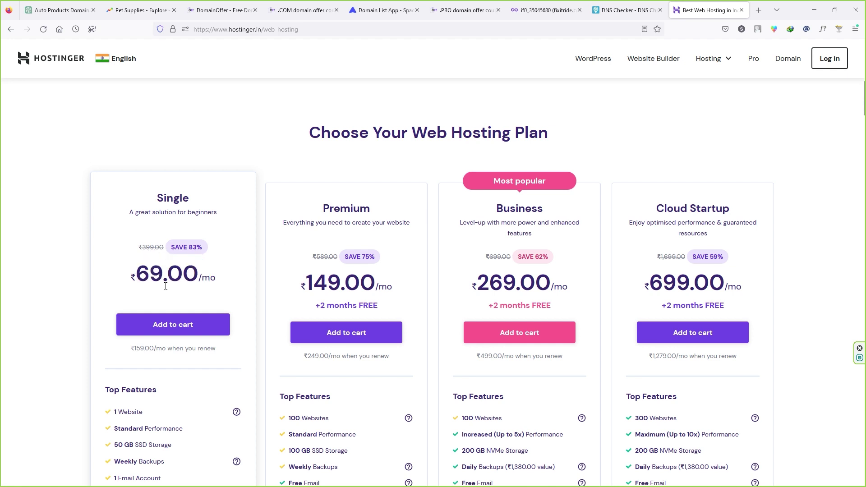
click(384, 11)
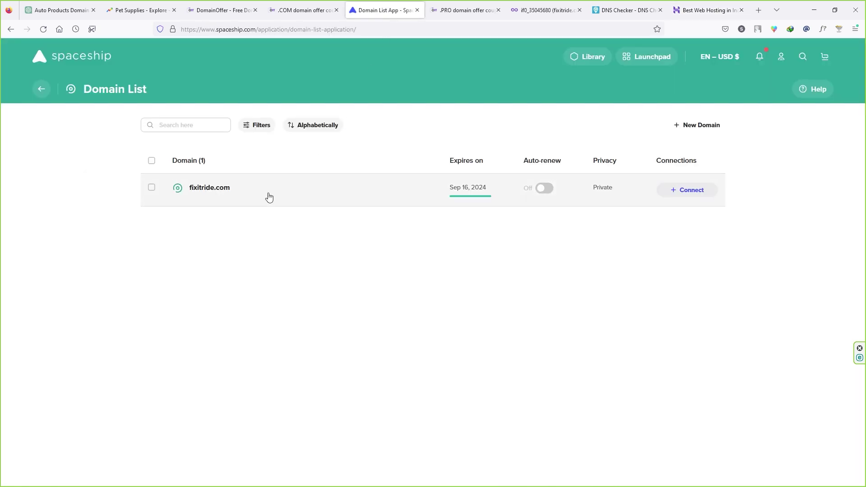
click(706, 10)
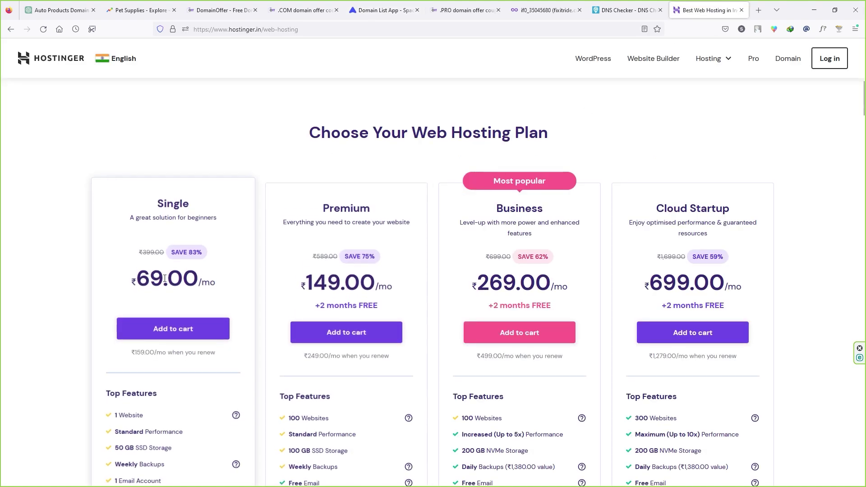
drag(136, 276, 196, 276)
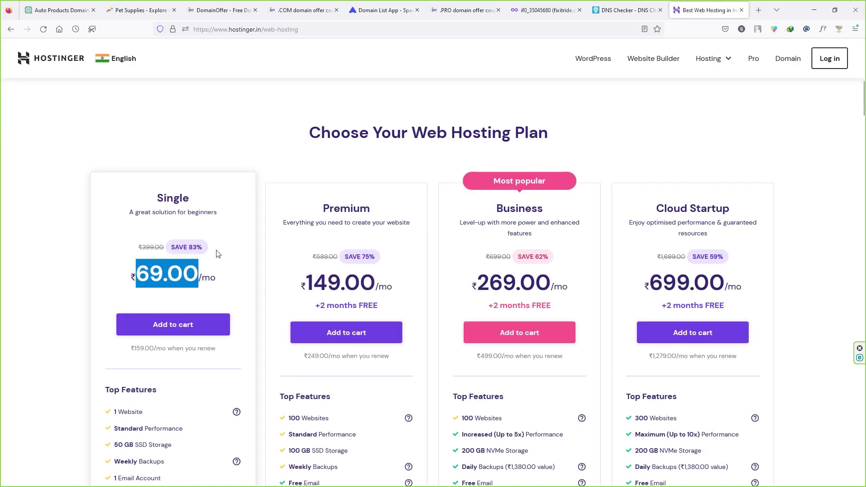
click(171, 277)
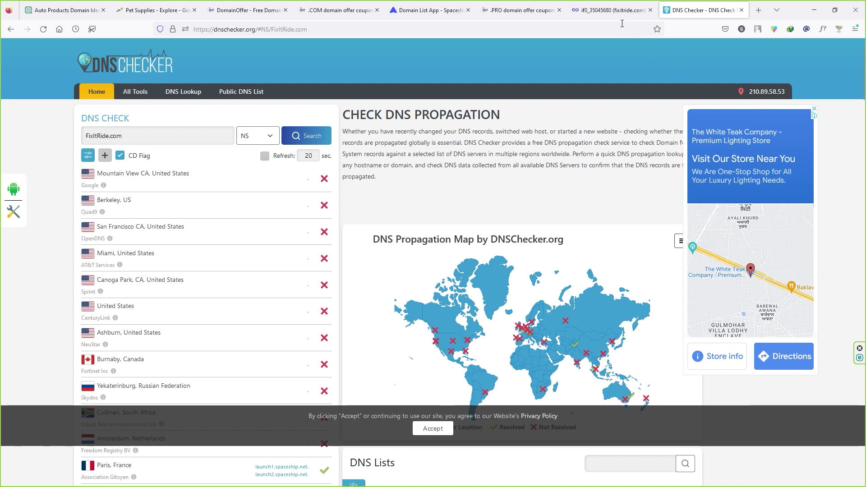
From the InfinityFree account dashboard, open the fixitride.com hosting Control Panel
click(615, 11)
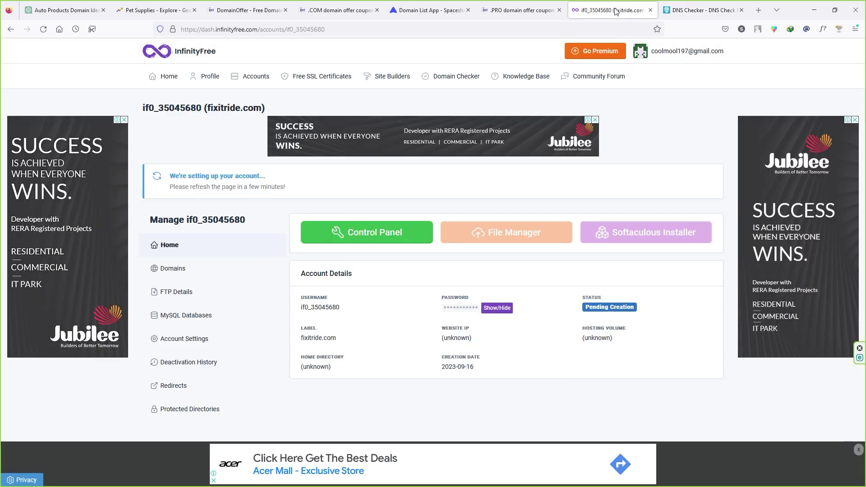
scroll(395, 192, down, 2)
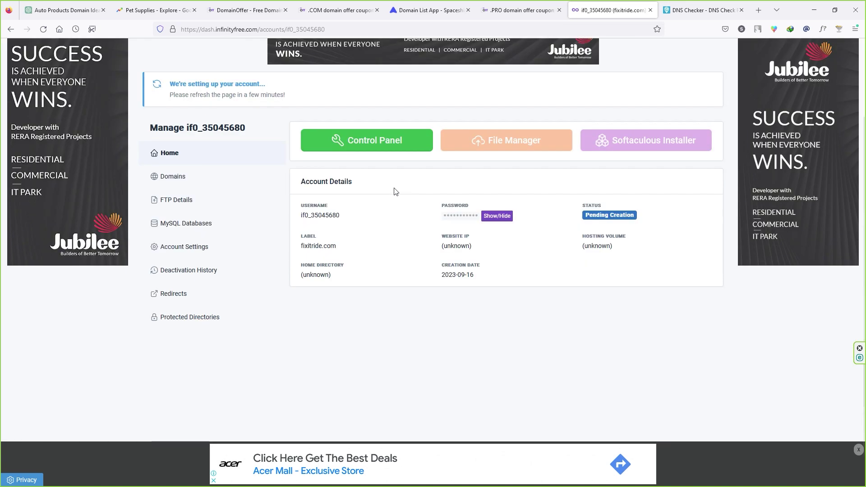
click(373, 150)
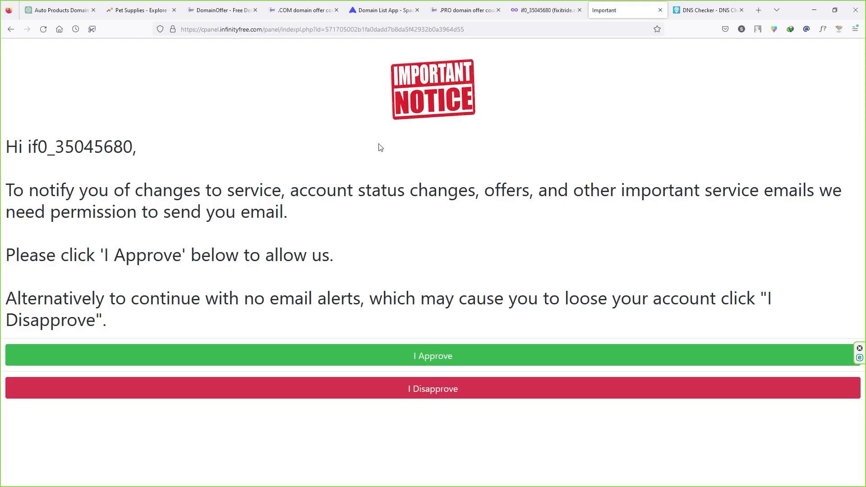
Approve service emails, then launch Softaculous Apps Installer from the SOFTWARE section
click(418, 355)
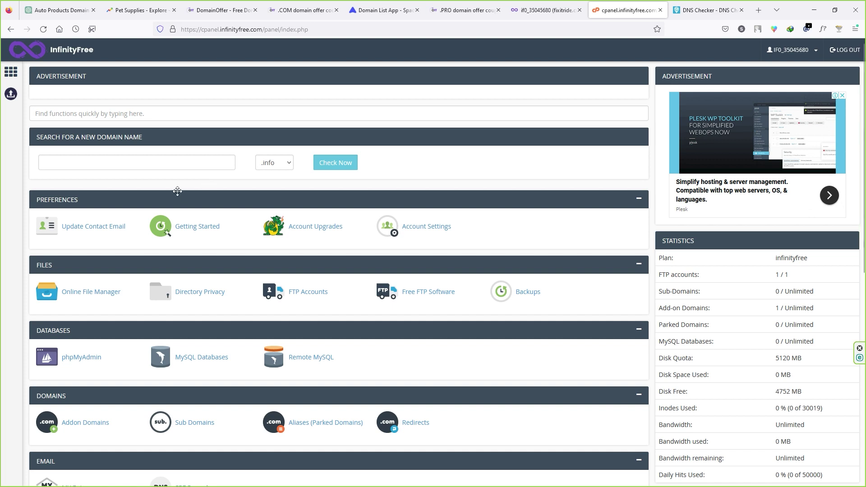
scroll(212, 252, down, 4)
scroll(218, 257, down, 5)
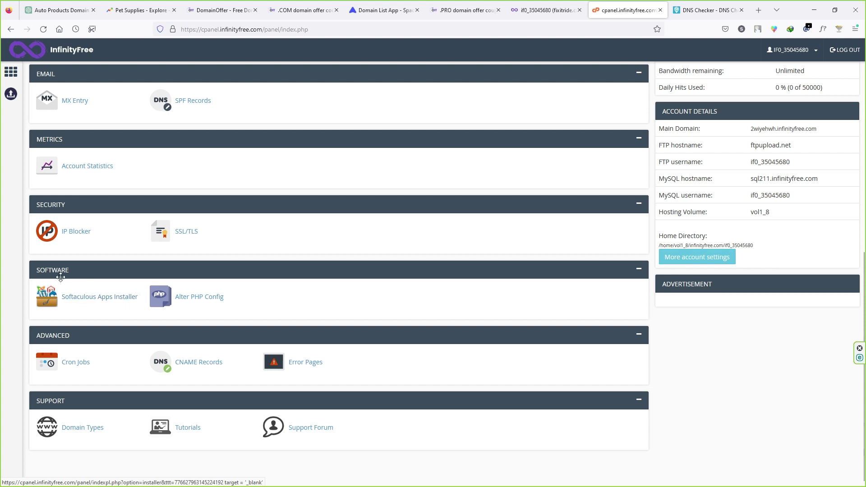
click(87, 304)
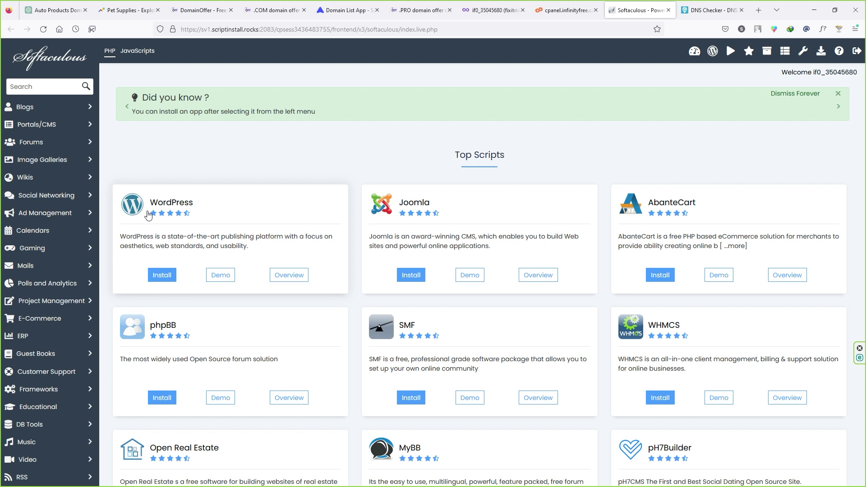
click(163, 280)
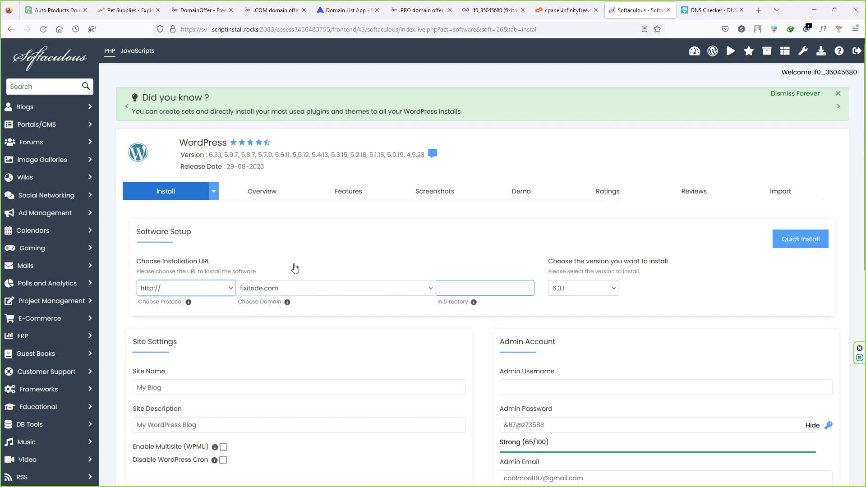
click(273, 290)
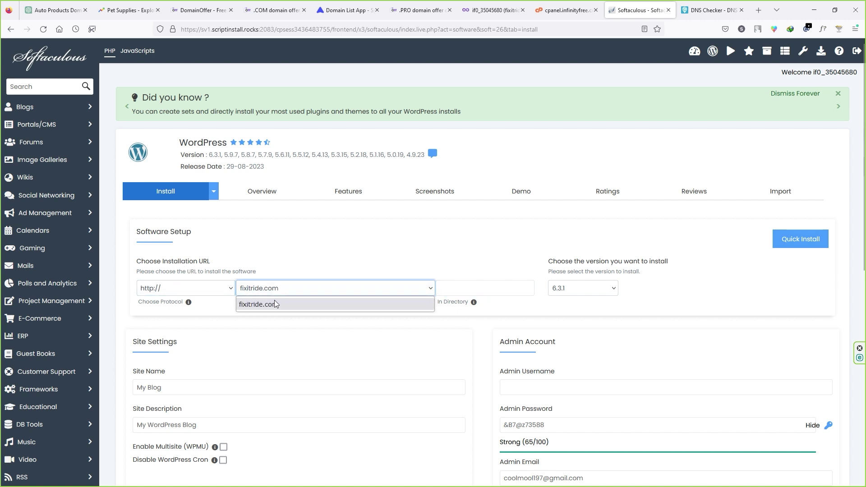
click(154, 289)
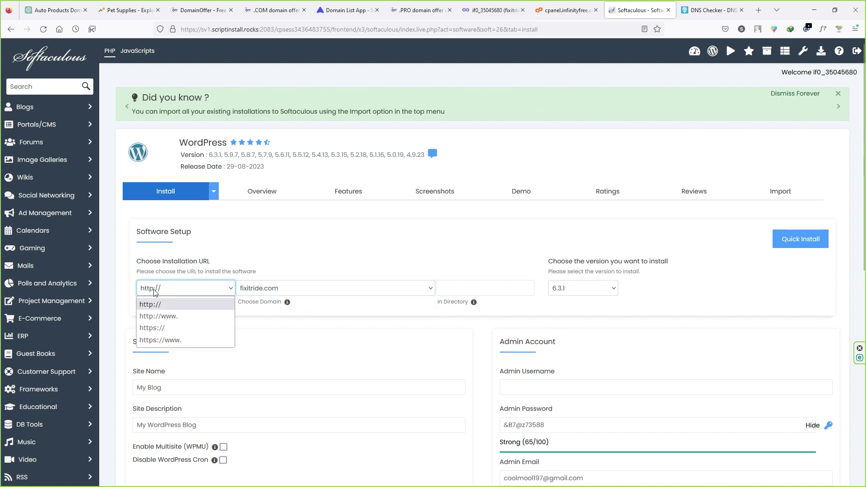
click(173, 304)
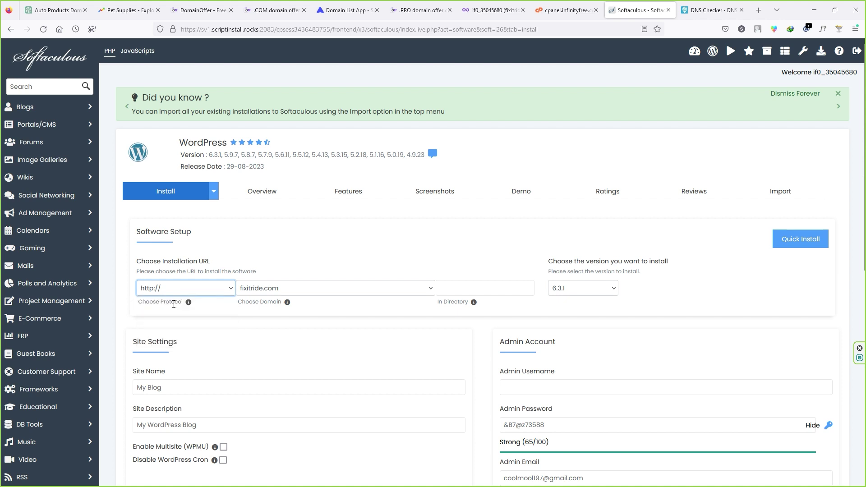
scroll(446, 300, down, 2)
scroll(188, 300, down, 2)
Fill in the admin username fixitride and an admin password for the installation
click(171, 203)
drag(171, 203, 132, 204)
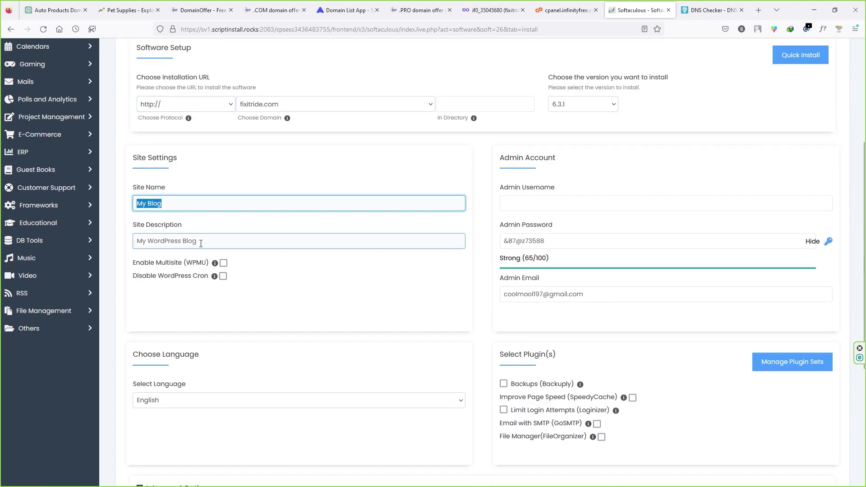
drag(198, 241, 135, 241)
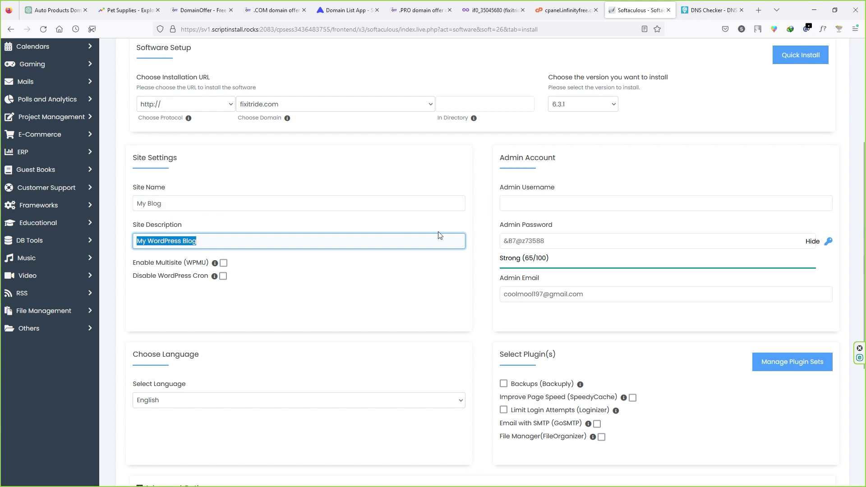
click(522, 202)
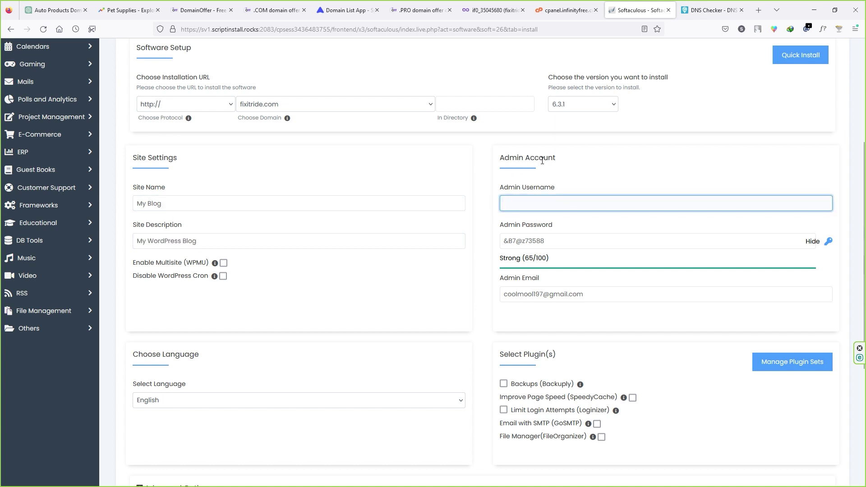
click(529, 199)
click(530, 199)
click(585, 294)
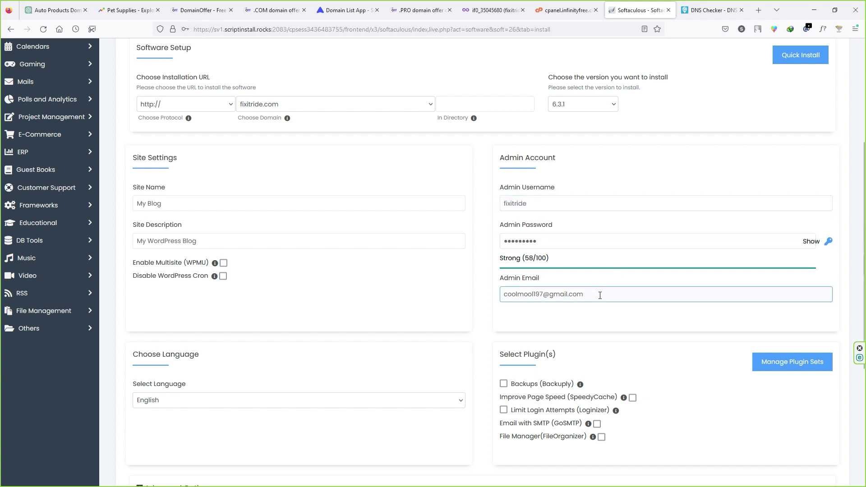
drag(585, 295, 505, 299)
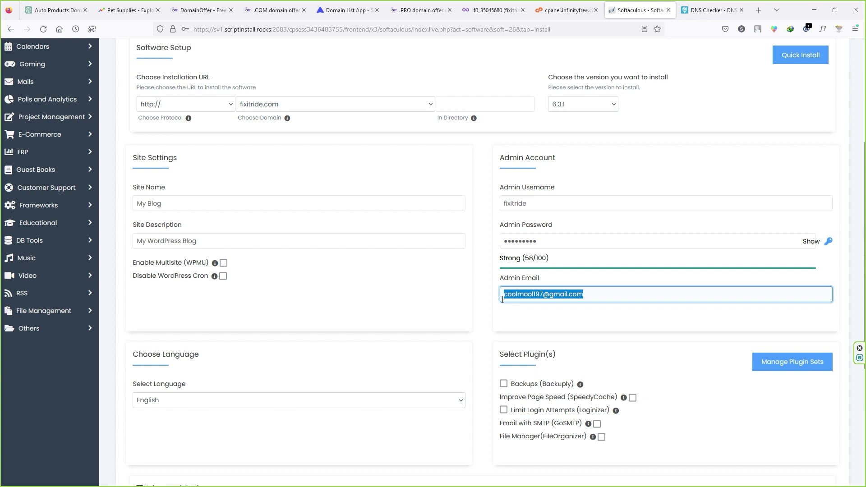
drag(530, 204, 501, 205)
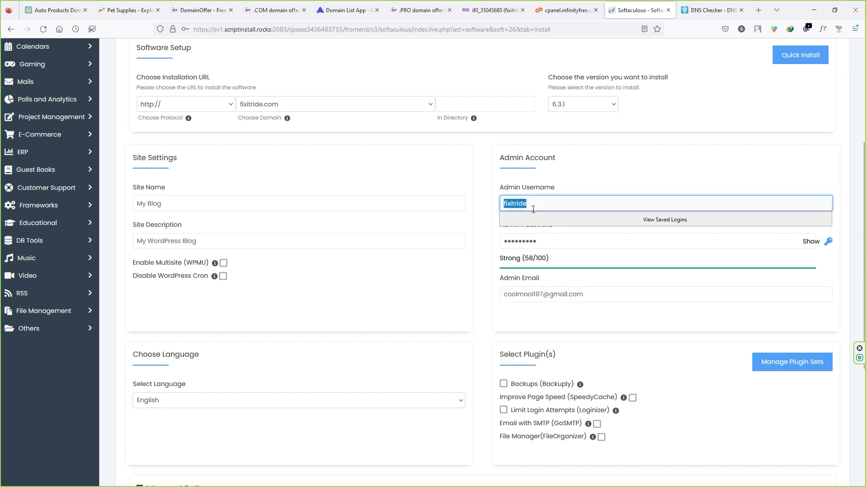
Replace the My Blog site name with FixitRide and start the installation
drag(243, 205, 86, 202)
text(FixitRide)
click(226, 242)
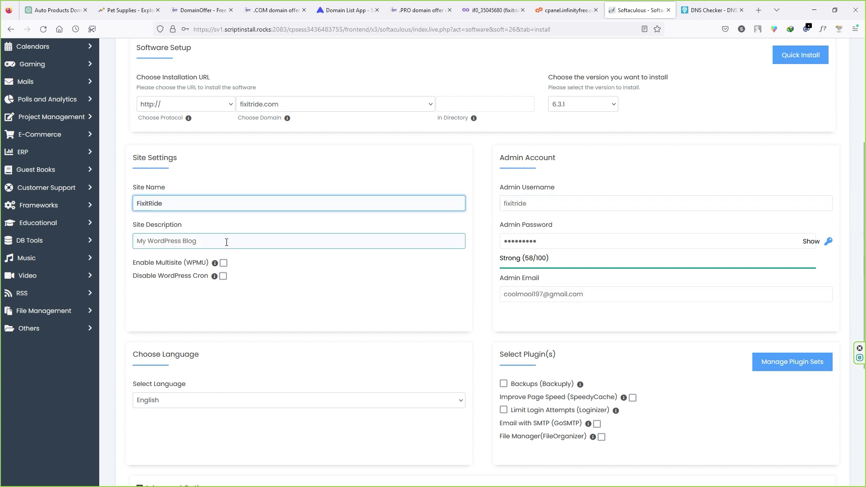
scroll(493, 305, down, 5)
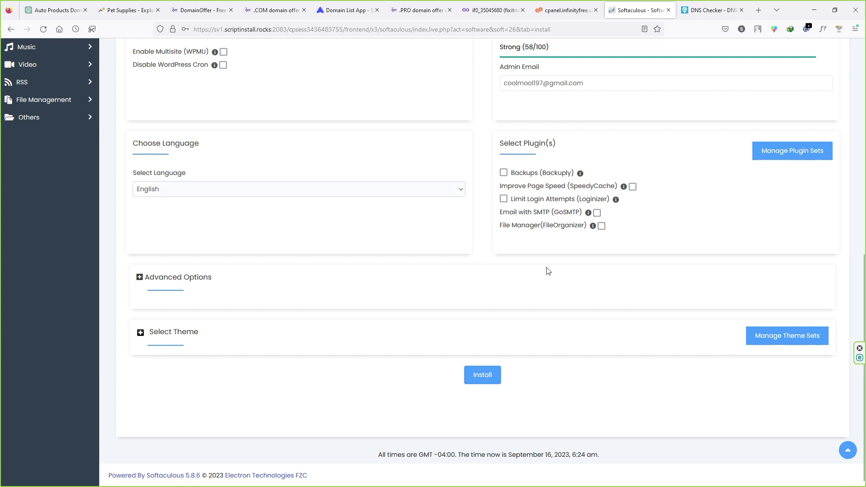
click(482, 375)
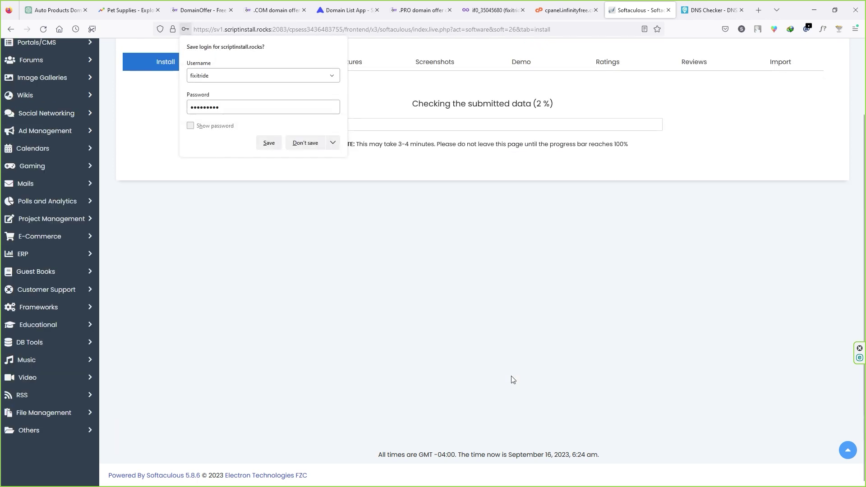
Decline saving the login, then open the fixitride.com Administrative URL in a new tab
click(301, 180)
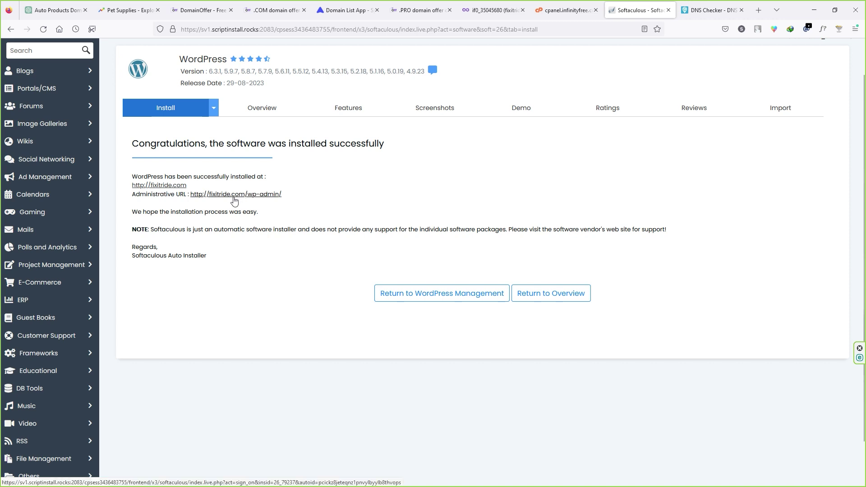
right_click(234, 199)
click(249, 204)
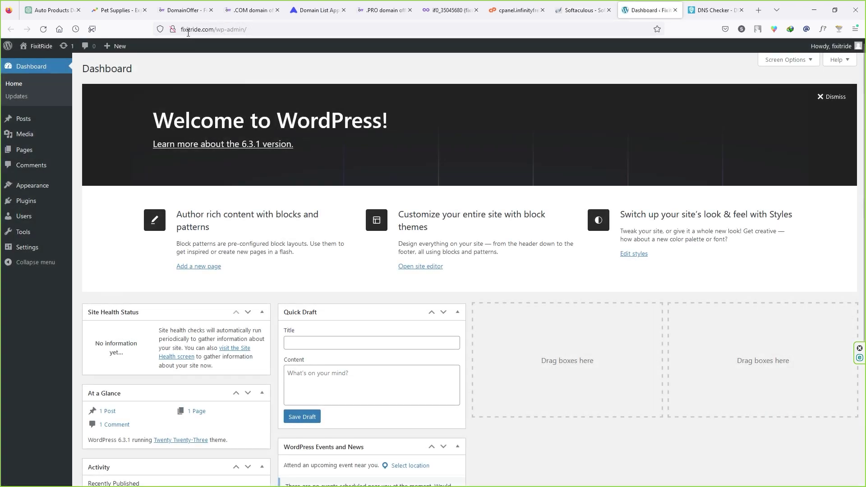
Dismiss the WordPress Welcome panel on the Dashboard
click(378, 30)
click(759, 117)
click(831, 97)
Hide Site Health Status, At a Glance, Activity, Quick Draft and Events and News boxes
click(790, 60)
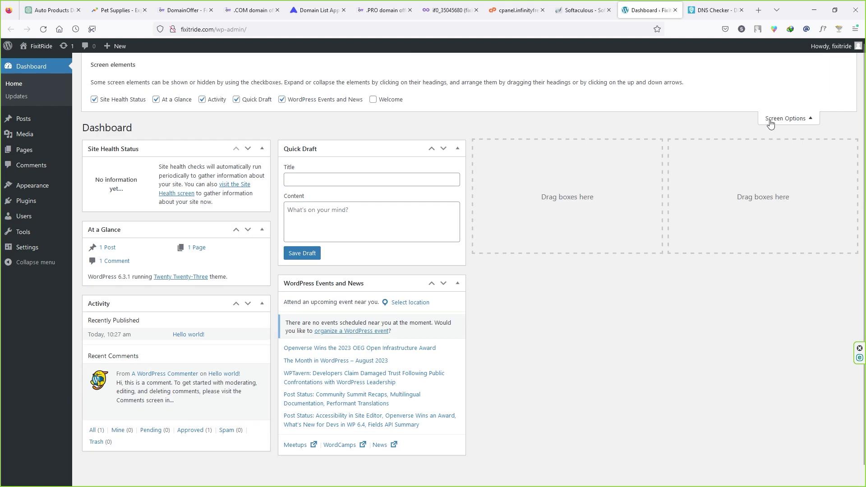
click(109, 100)
click(158, 99)
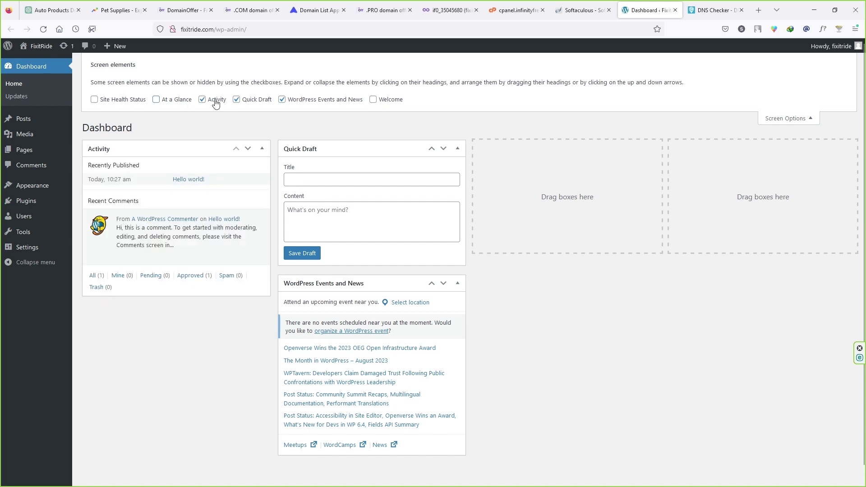
click(201, 100)
click(237, 100)
click(283, 101)
click(803, 118)
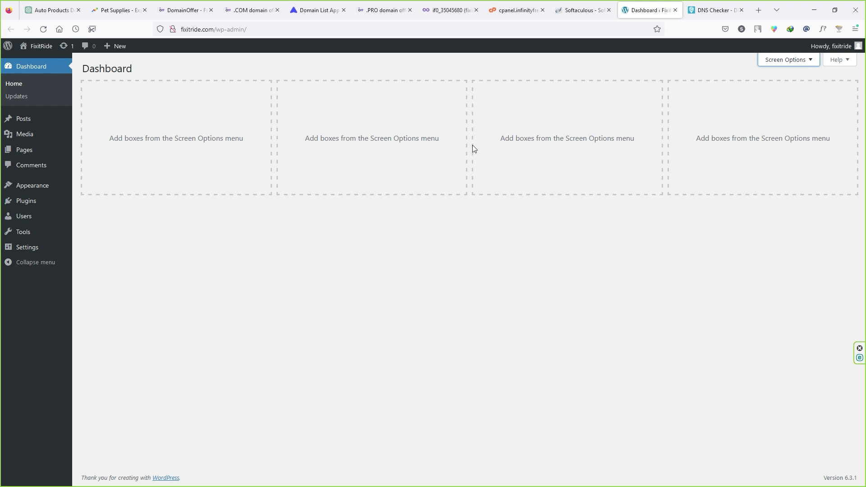
Bulk-delete the Akismet Anti-Spam and Hello Dolly plugins, then go to Appearance > Themes
mouse_move(41, 203)
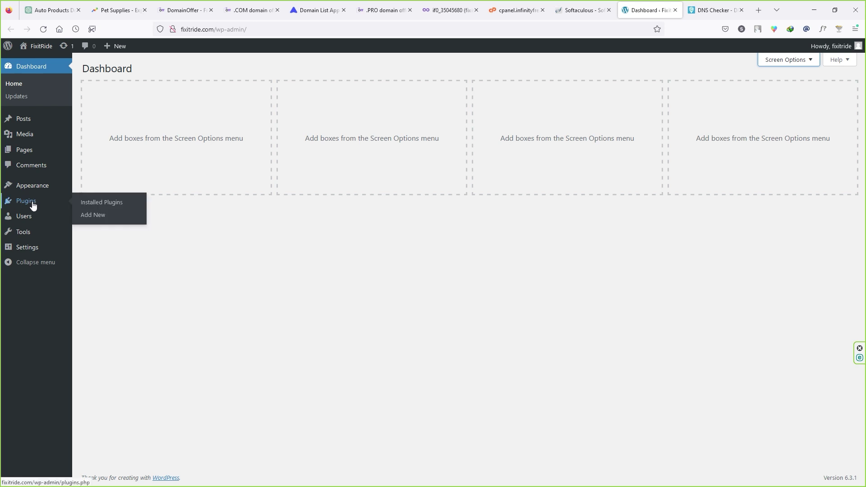
click(88, 206)
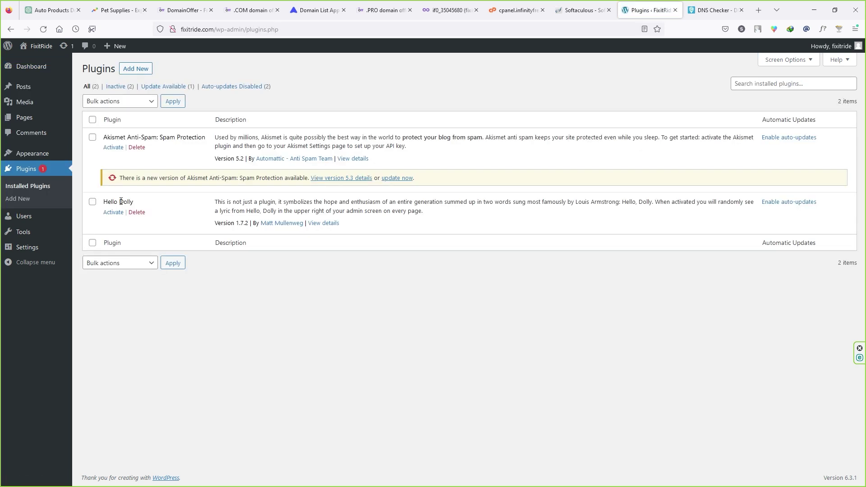
click(93, 120)
click(119, 101)
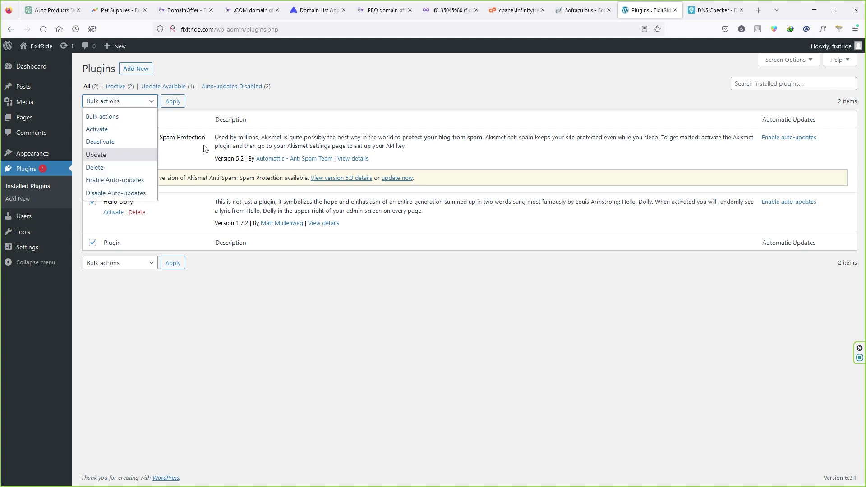
click(95, 167)
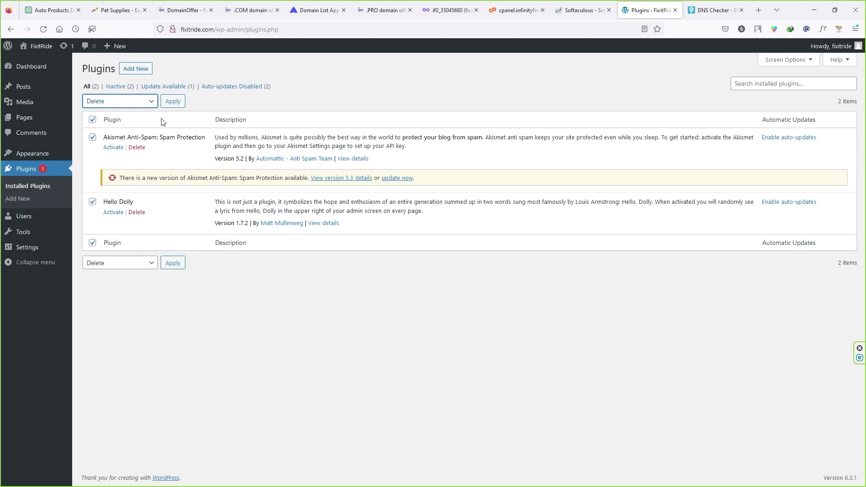
click(117, 102)
click(172, 101)
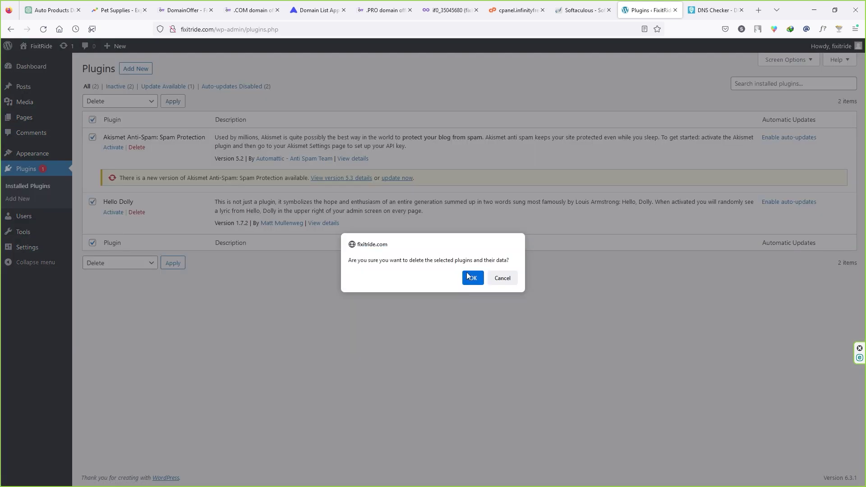
click(473, 278)
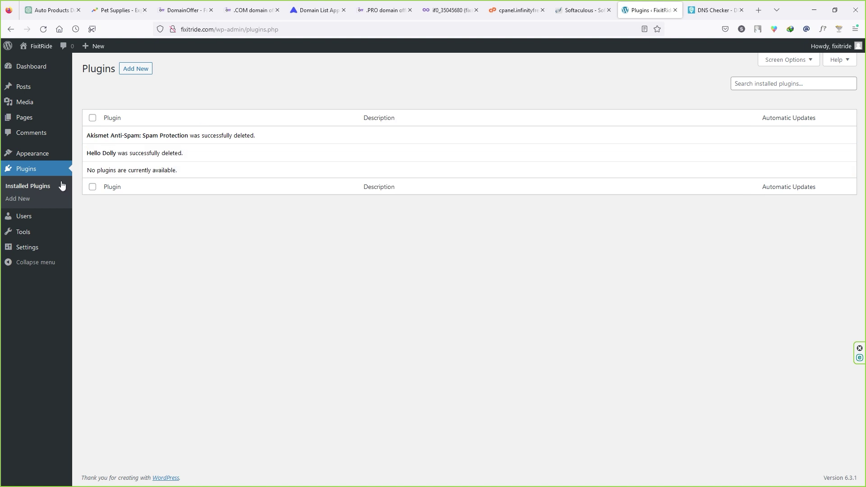
mouse_move(39, 155)
click(104, 158)
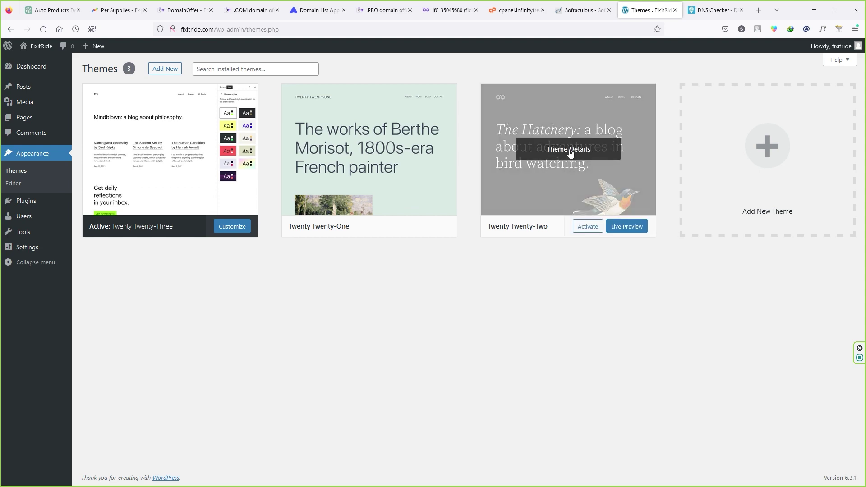
Delete Twenty Twenty-Two and Twenty Twenty-One, keeping only Twenty Twenty-Three, then return to the Dashboard
click(569, 150)
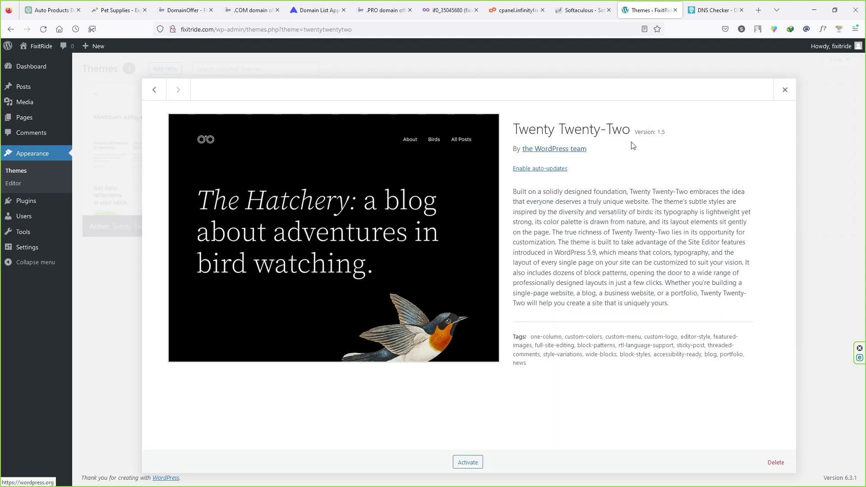
click(776, 462)
click(471, 289)
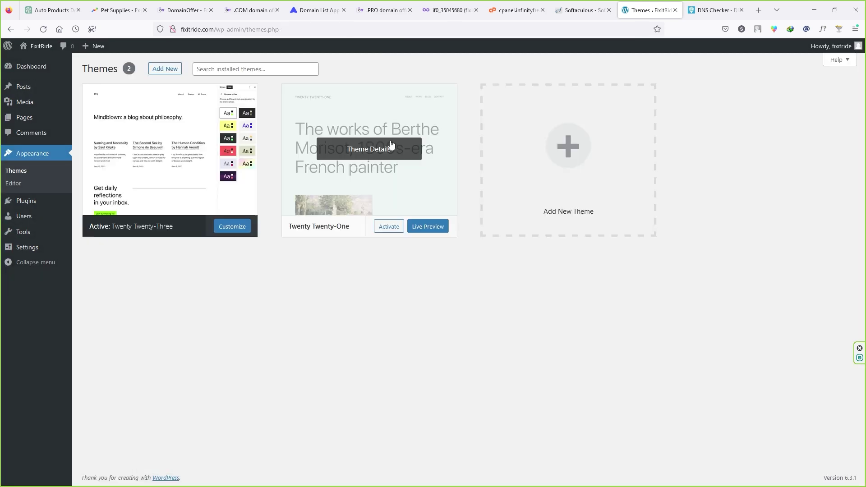
click(776, 462)
click(471, 284)
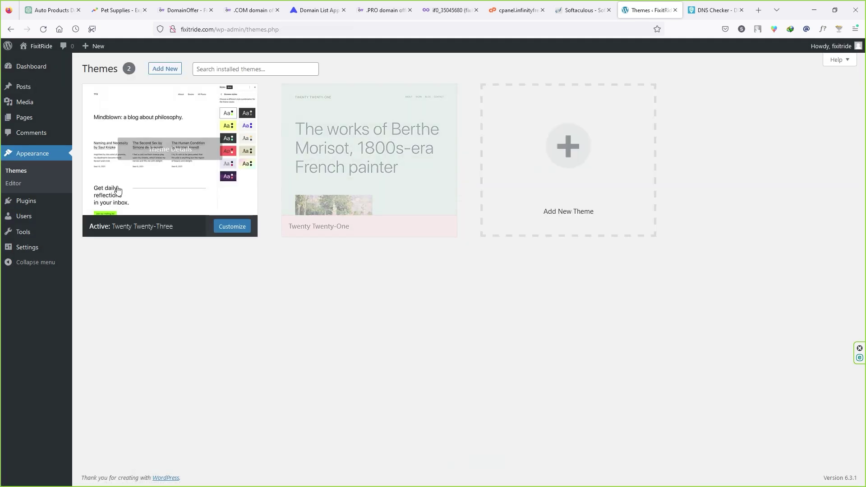
click(185, 151)
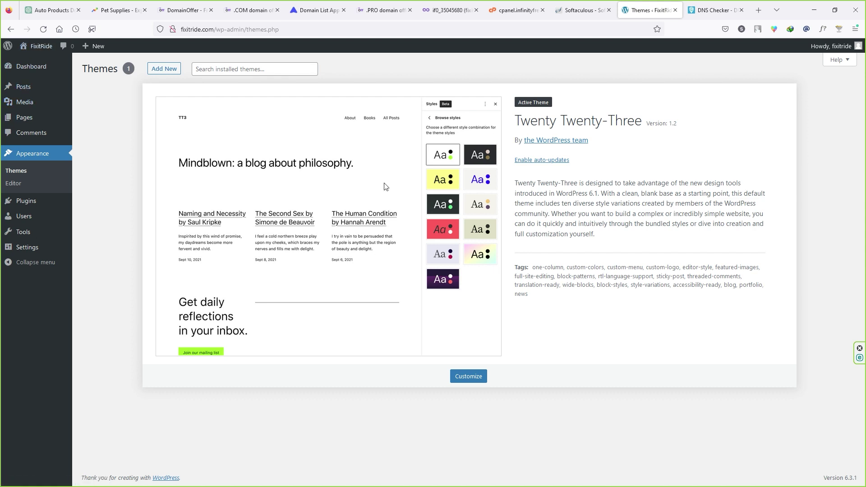
click(70, 66)
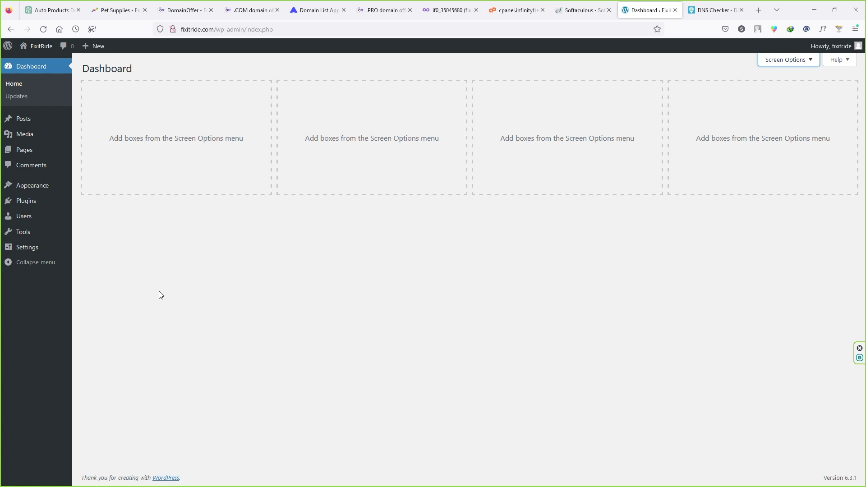
mouse_move(38, 192)
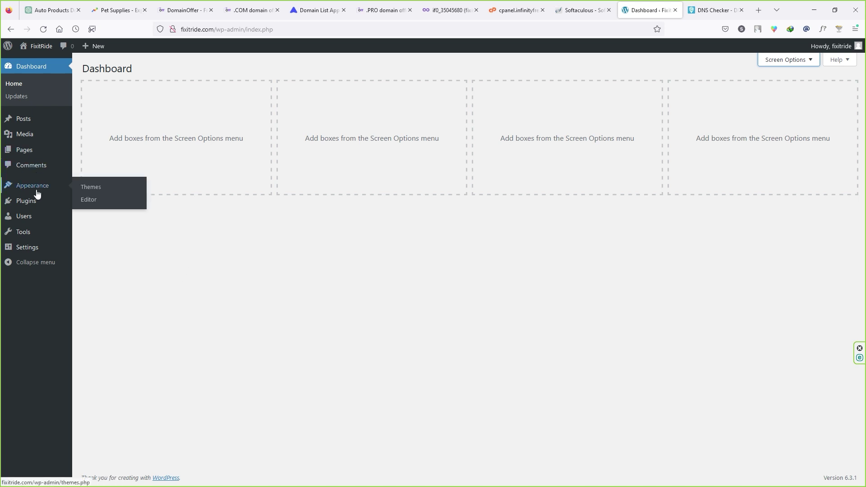
mouse_move(32, 208)
click(121, 206)
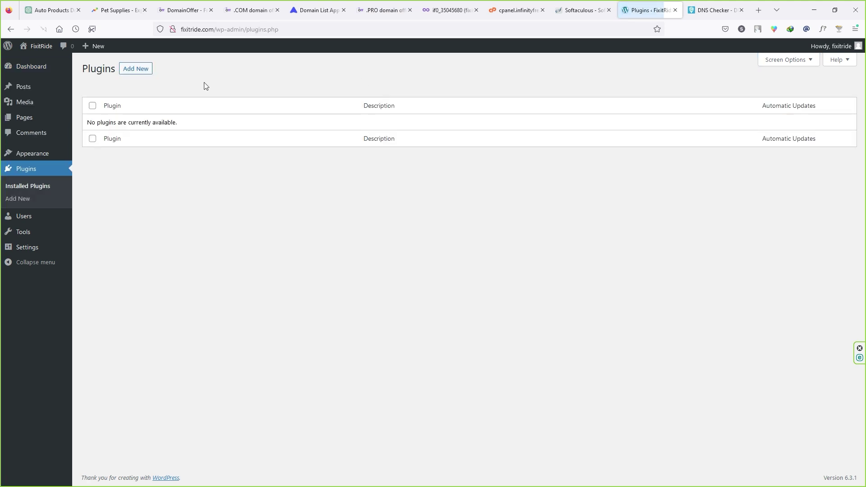
click(39, 69)
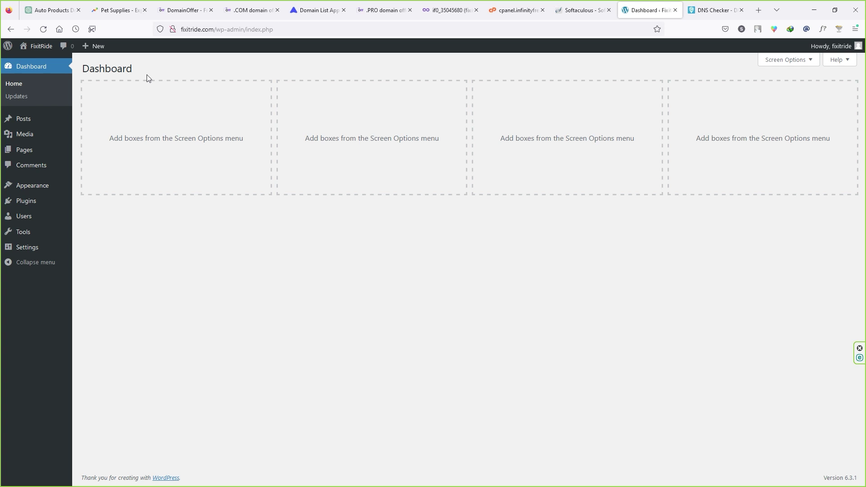
mouse_move(37, 48)
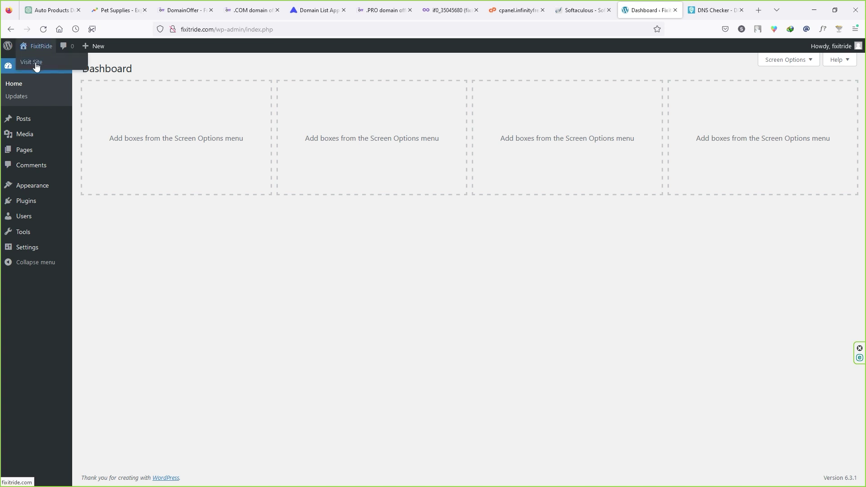
middle_click(35, 61)
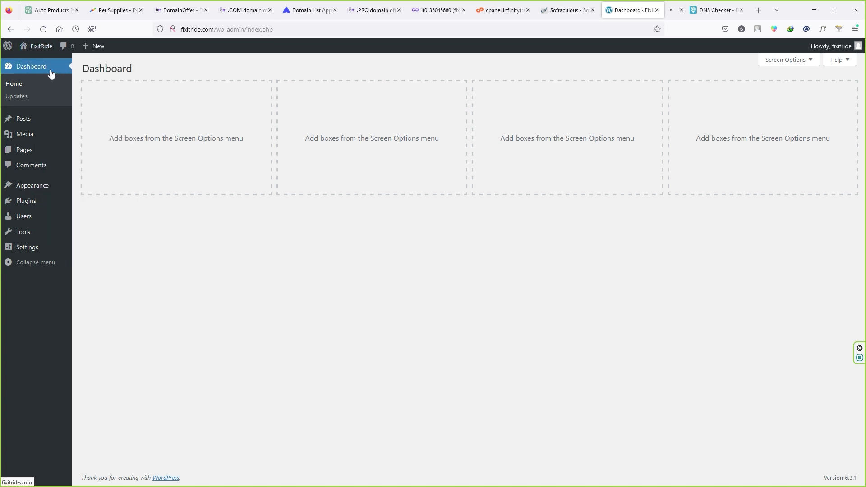
click(656, 9)
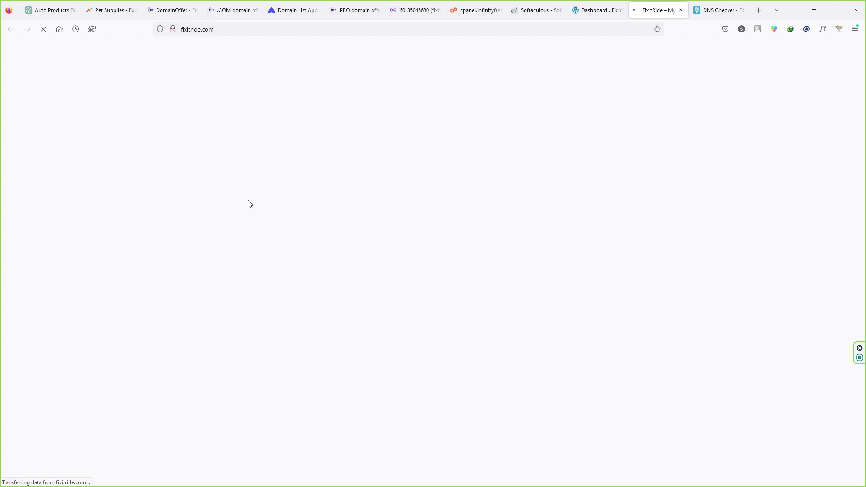
scroll(298, 216, down, 3)
scroll(321, 228, up, 3)
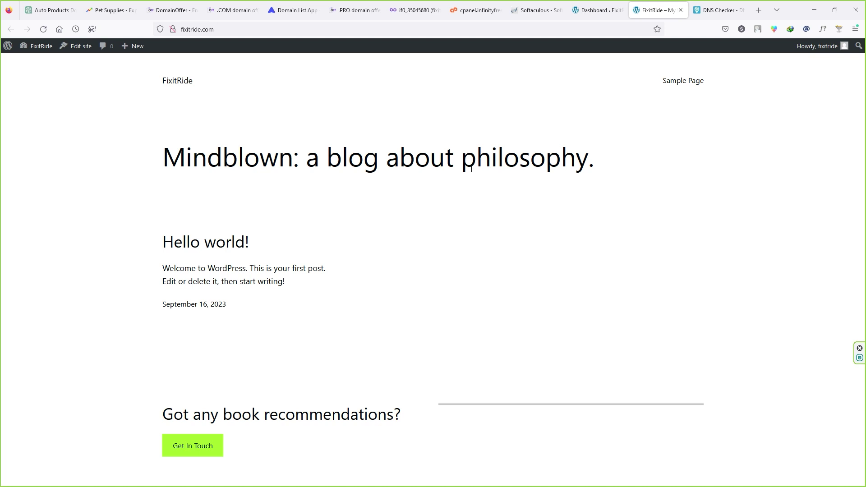
scroll(471, 169, down, 3)
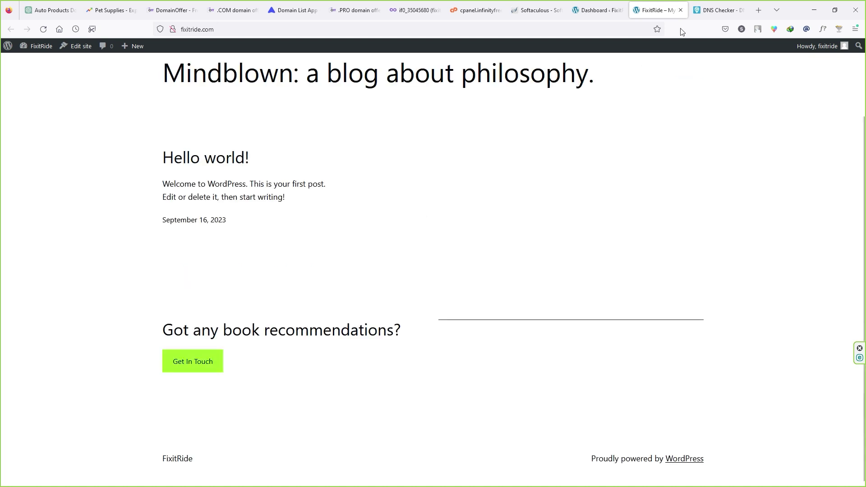
click(680, 10)
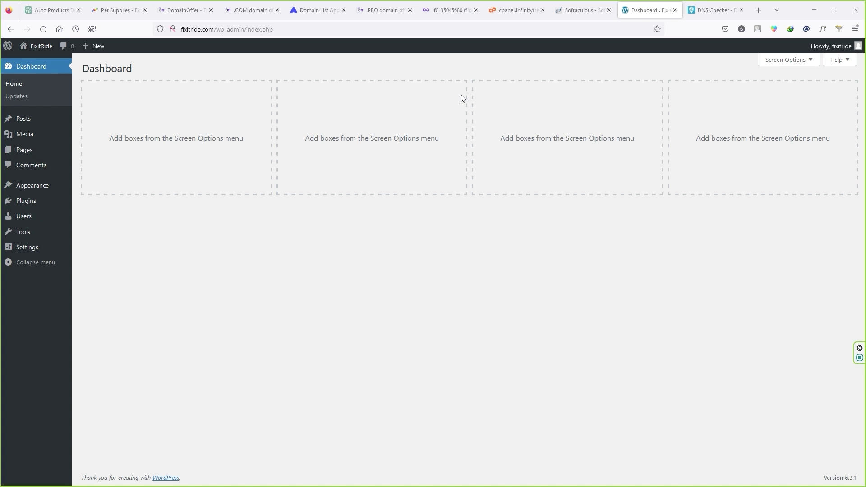
Close the Pet Supplies trends, DomainOffer, domain, Auto Products chat and Softaculous tabs
click(127, 9)
click(145, 10)
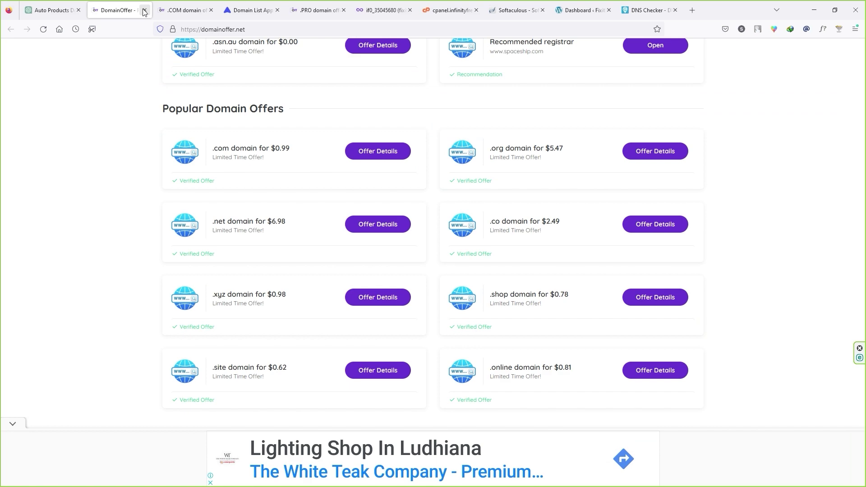
click(144, 10)
click(145, 10)
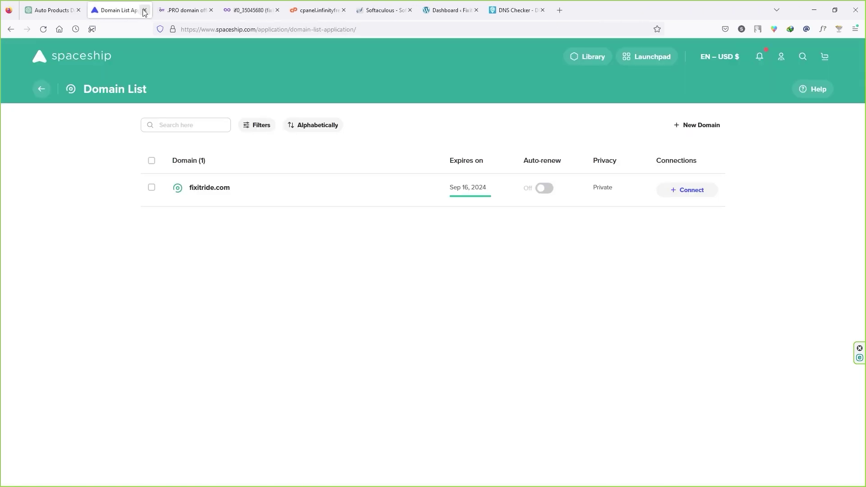
click(144, 10)
click(145, 10)
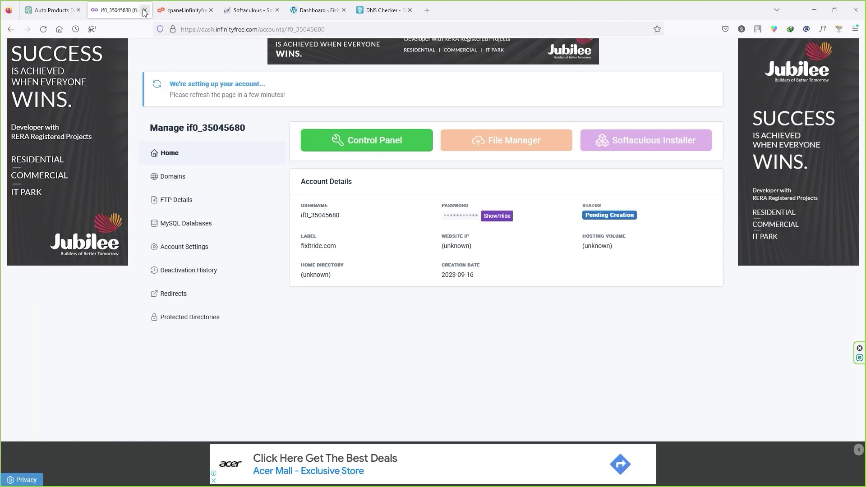
click(53, 10)
click(79, 9)
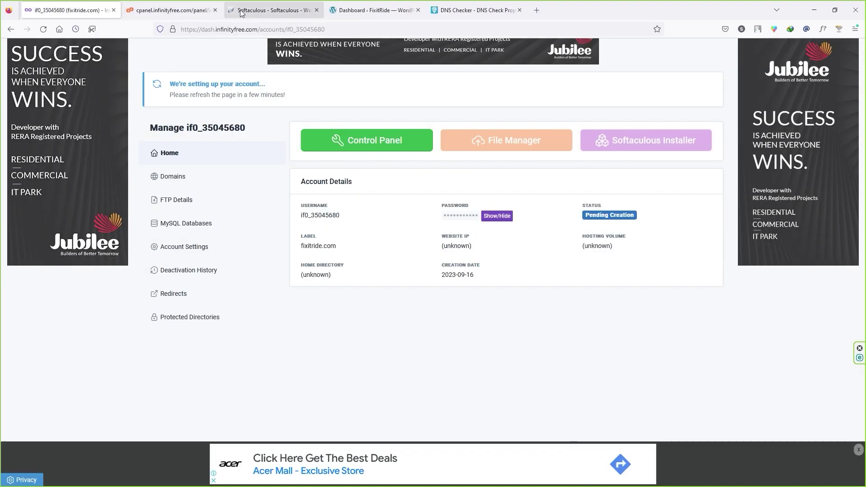
click(298, 10)
click(317, 11)
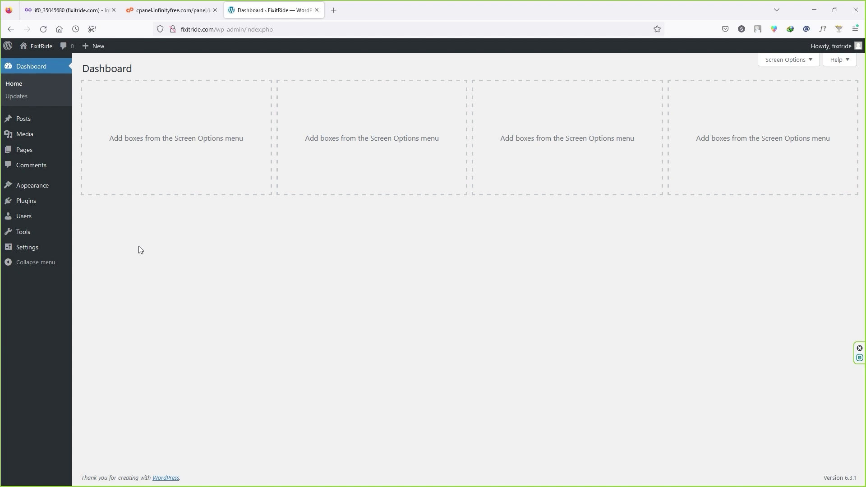
In Settings > General, set the site tagline to 'Best Auto Tools'
mouse_move(47, 248)
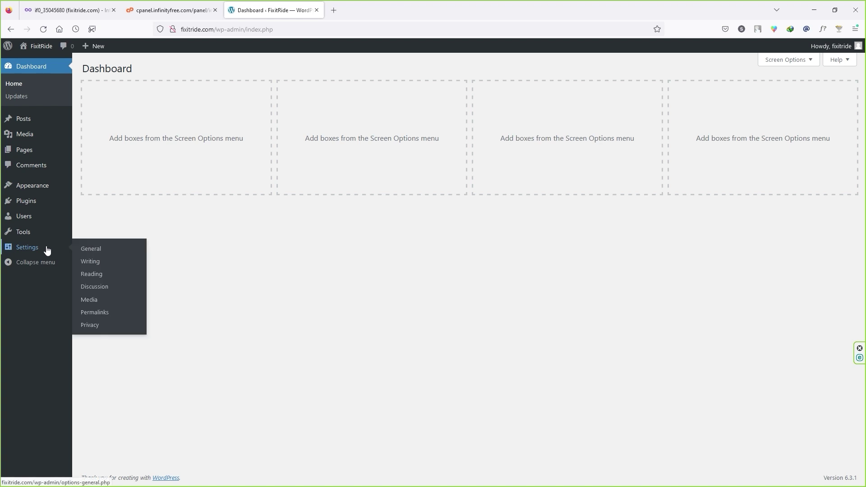
click(99, 250)
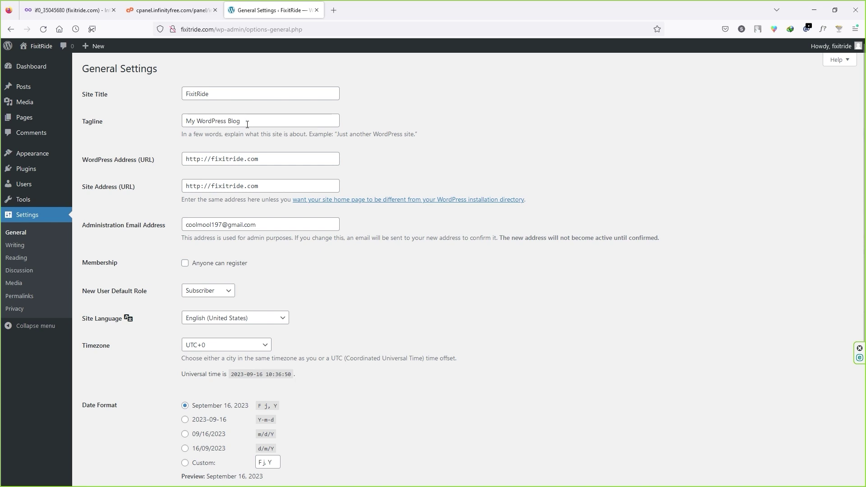
triple_click(225, 127)
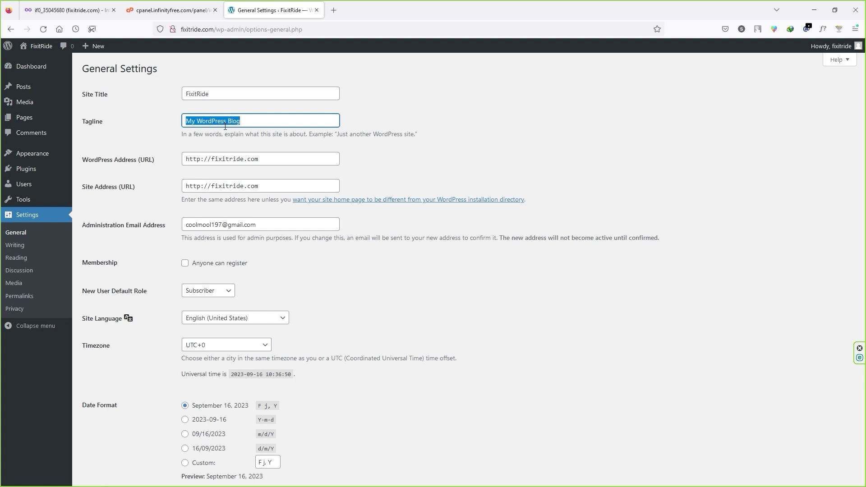
text(Best )
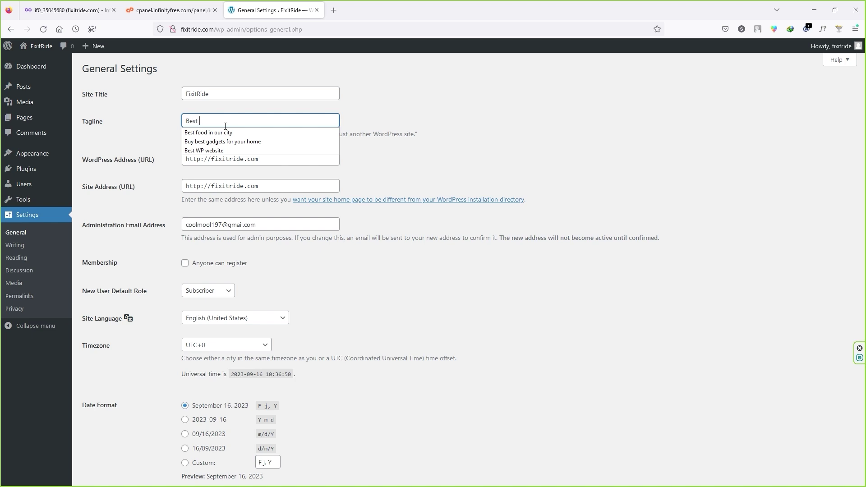
text(Auto Tools)
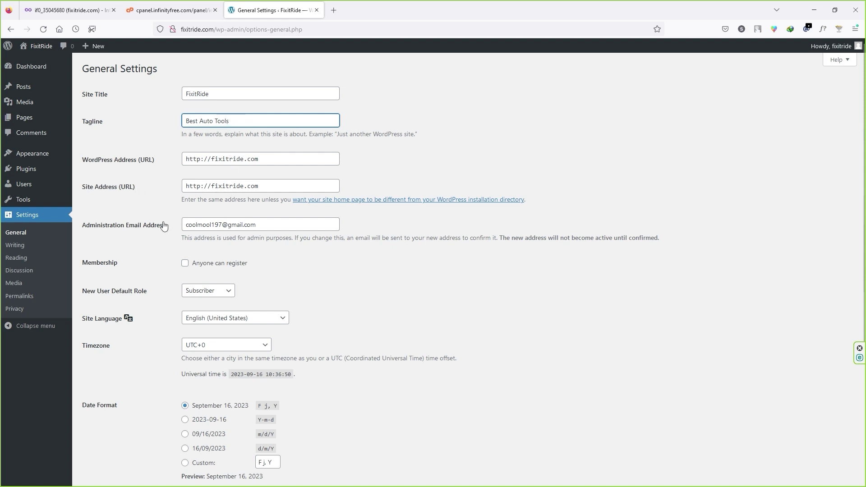
Review the Administration Email Address field and keep the existing admin address
scroll(137, 202, down, 1)
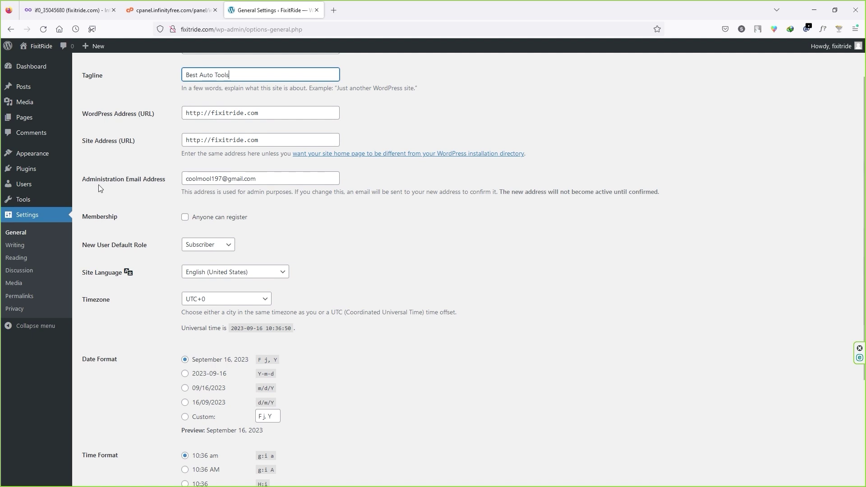
drag(271, 180, 182, 183)
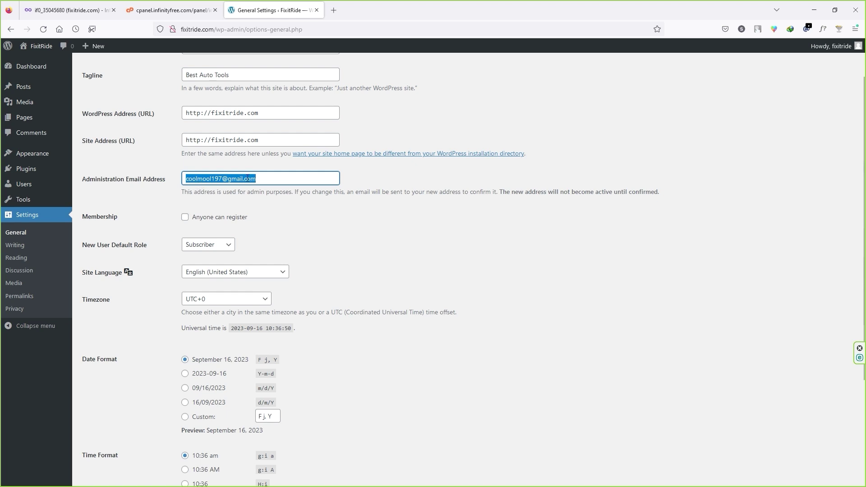
click(265, 178)
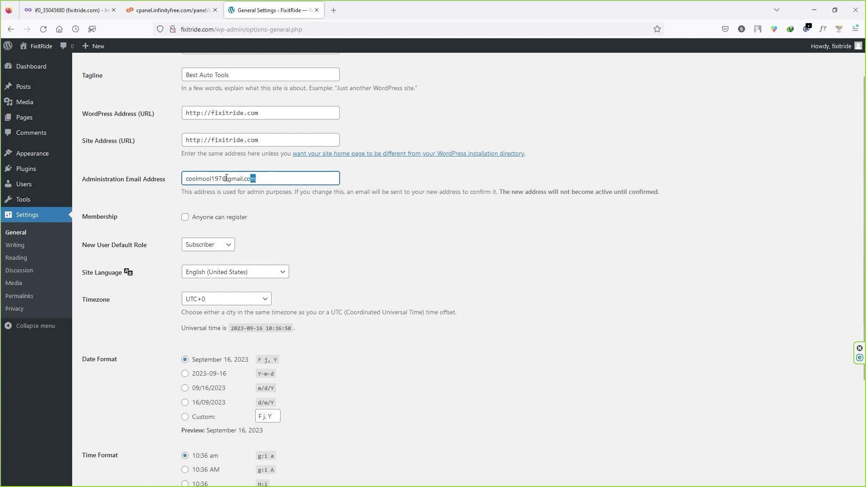
drag(309, 177, 184, 178)
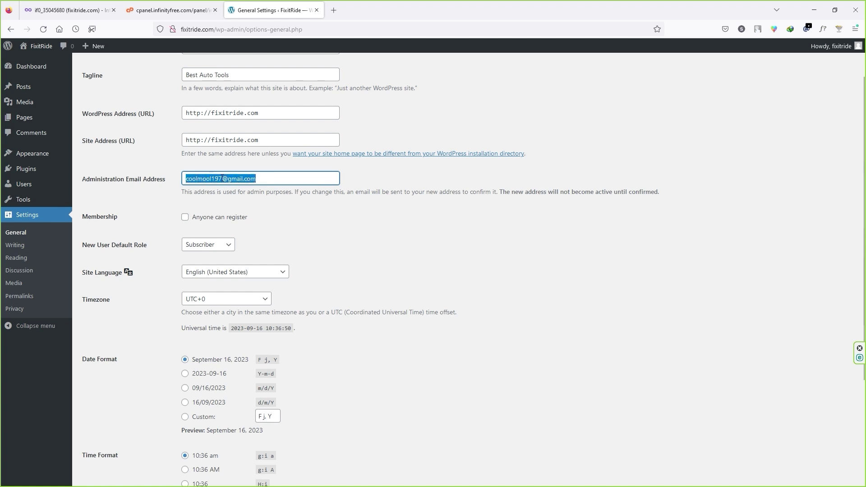
click(222, 178)
drag(222, 178, 181, 178)
drag(267, 180, 182, 180)
click(265, 177)
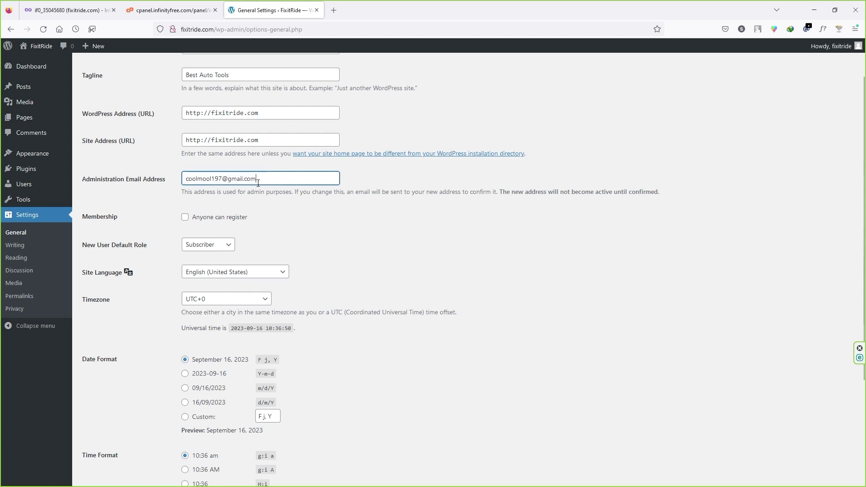
scroll(253, 163, down, 1)
triple_click(258, 133)
click(262, 134)
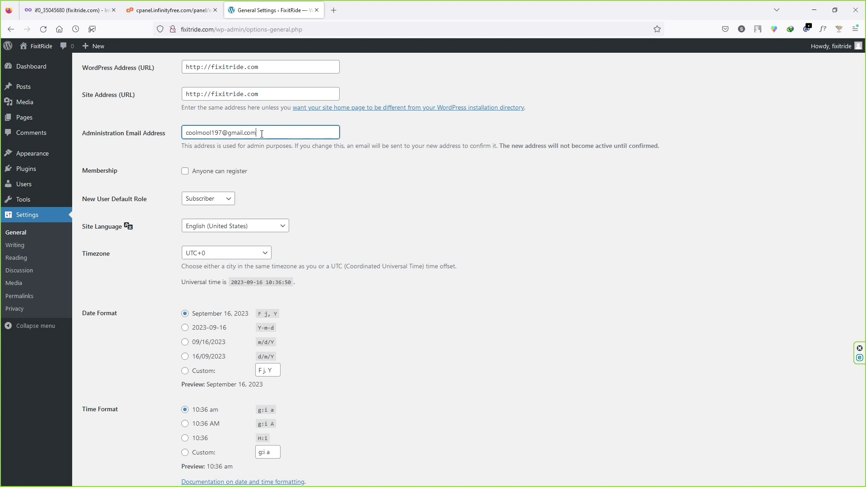
Enable 'Anyone can register' with Subscriber as the new user default role
scroll(124, 133, down, 1)
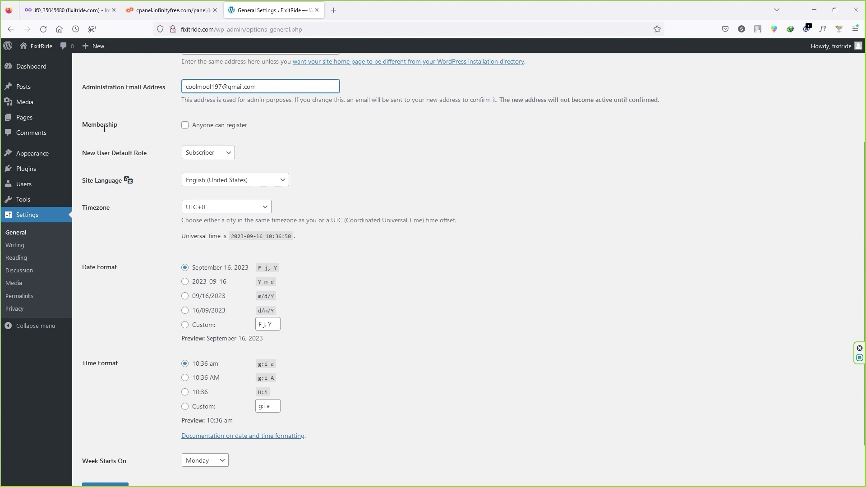
click(230, 130)
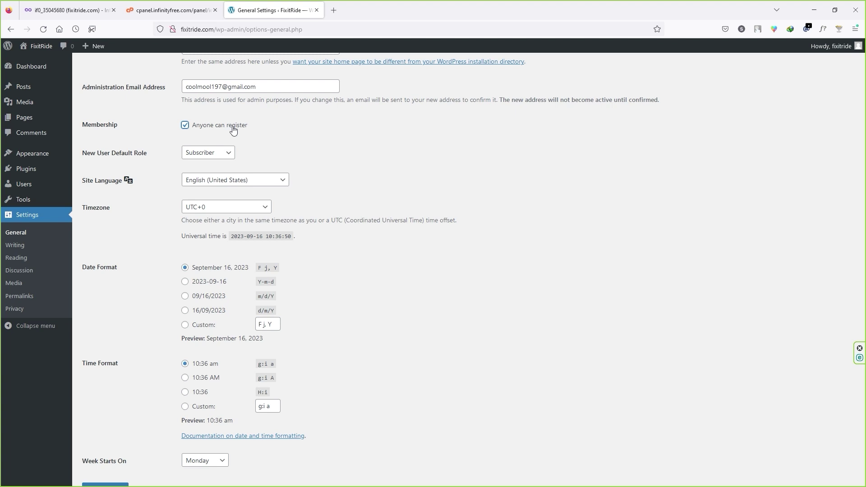
click(213, 154)
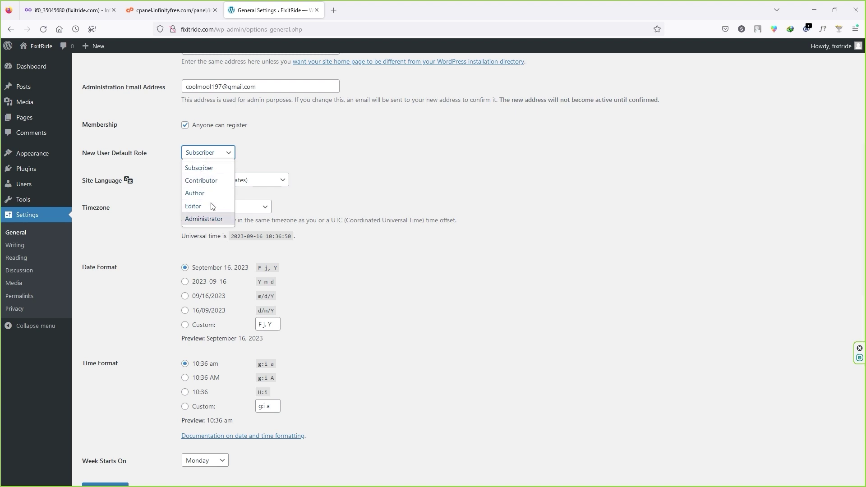
click(253, 155)
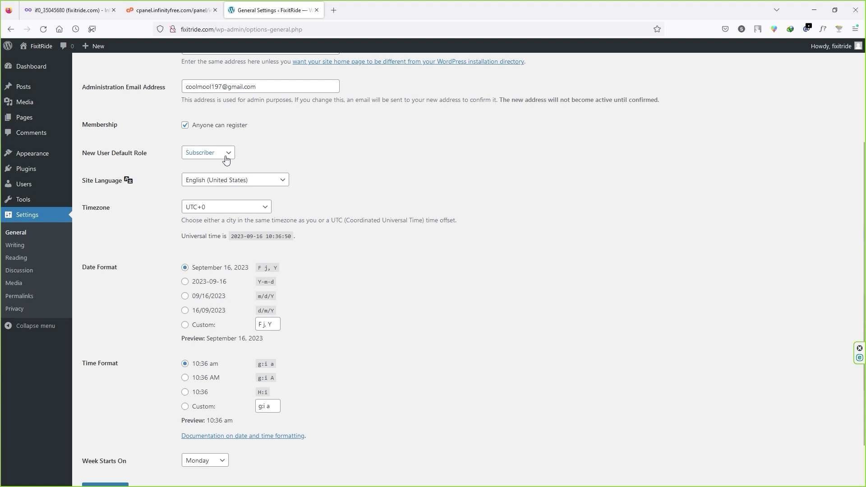
Set the timezone to UTC+5:30 and save the general settings
scroll(168, 176, down, 1)
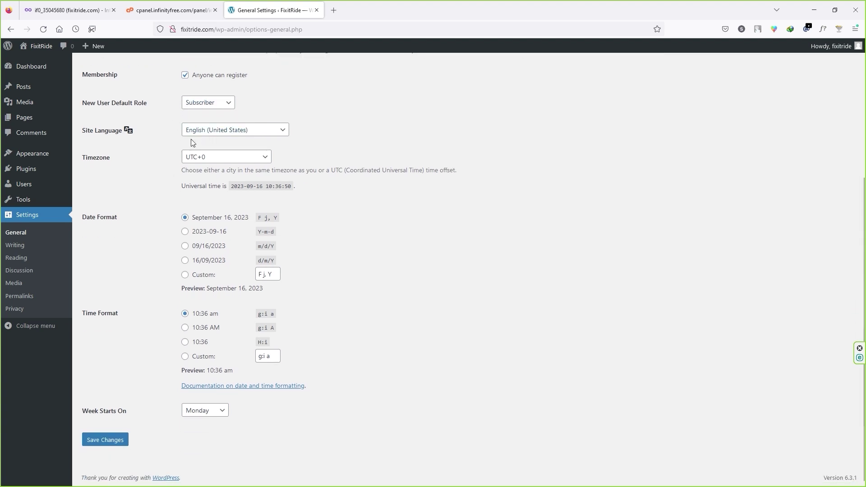
click(214, 161)
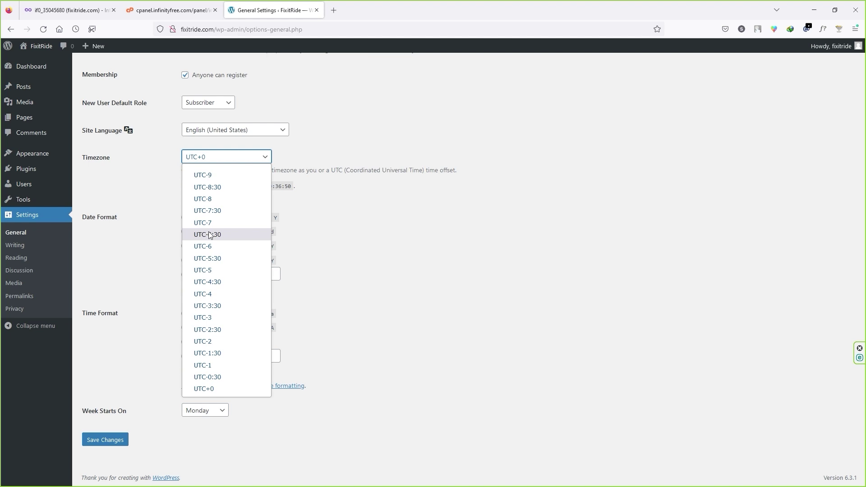
click(211, 258)
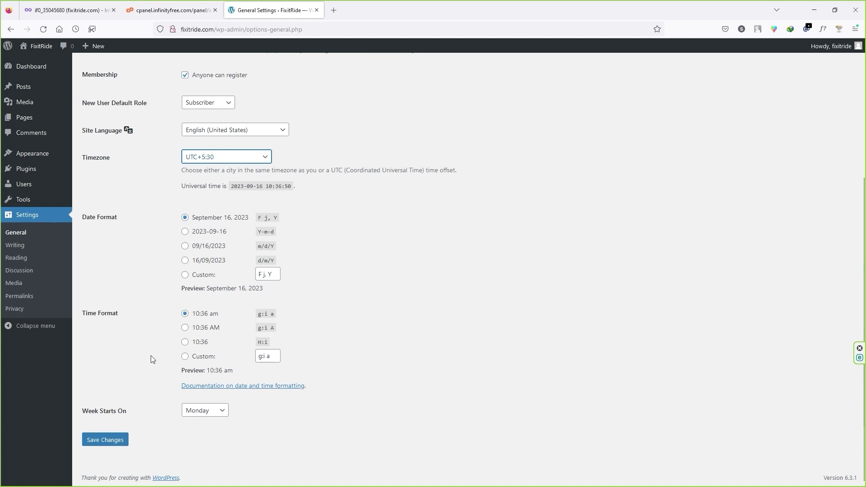
click(110, 440)
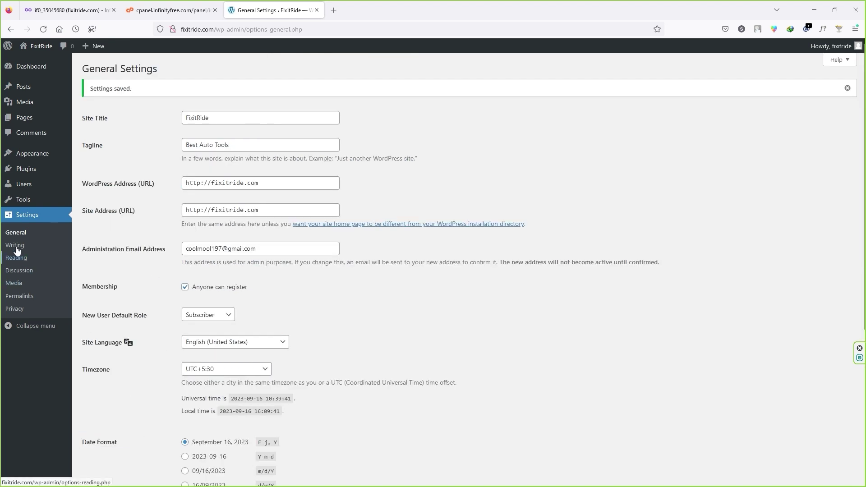
Switch permalinks to the Post name structure (/%postname%/), save, then move on to Privacy settings
click(33, 300)
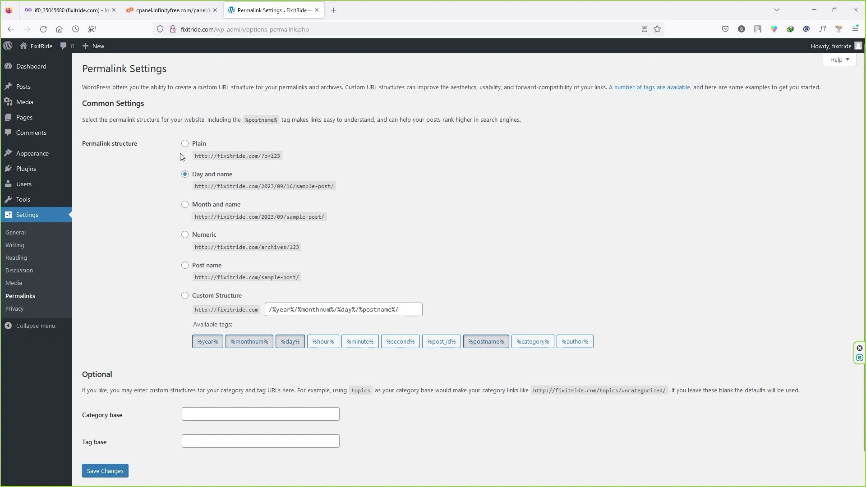
click(210, 269)
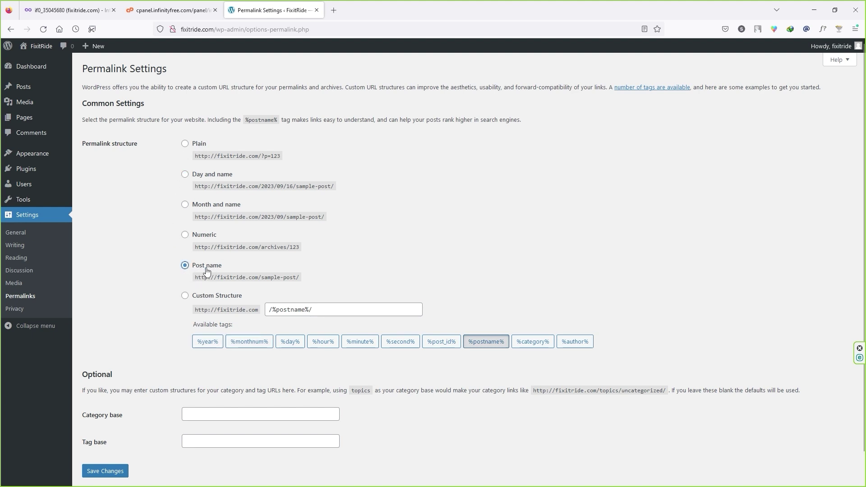
scroll(136, 298, down, 1)
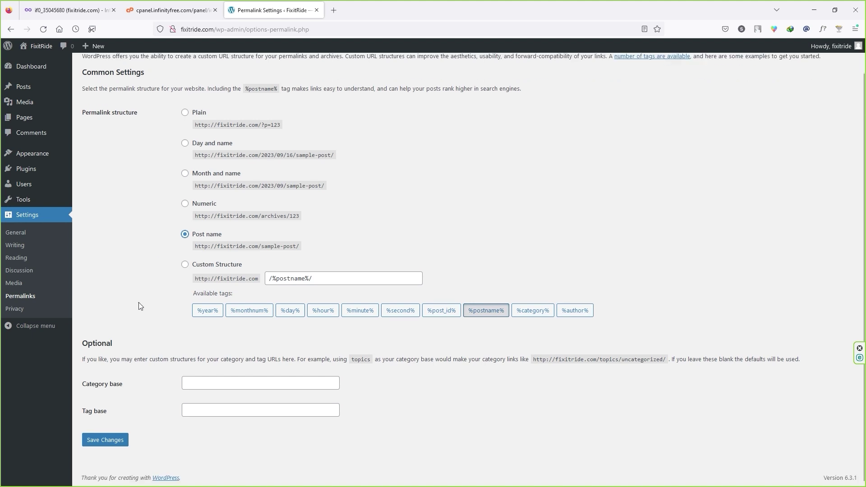
click(122, 442)
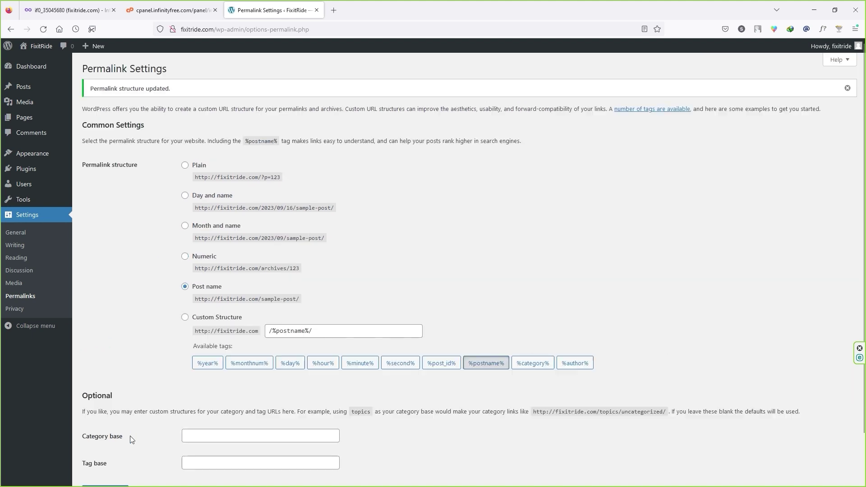
click(43, 310)
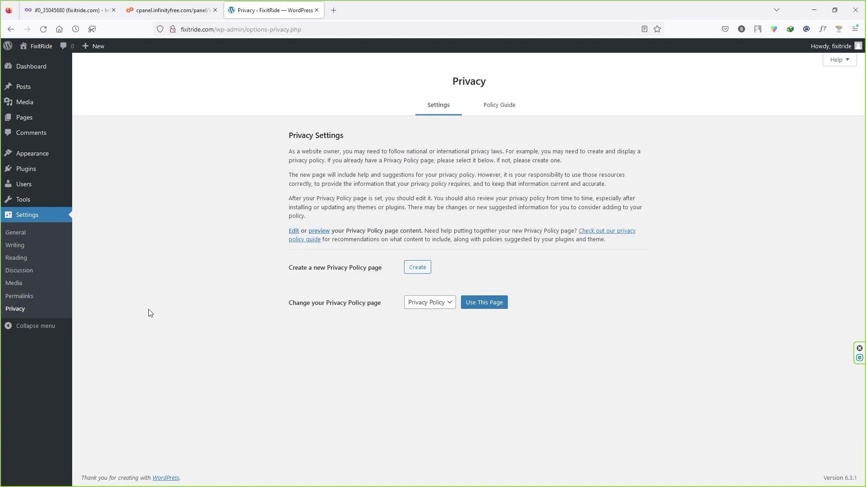
click(426, 303)
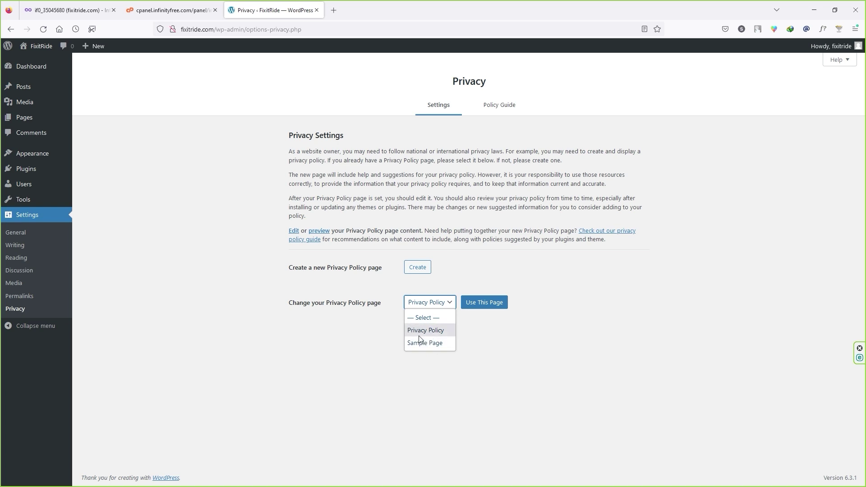
click(441, 330)
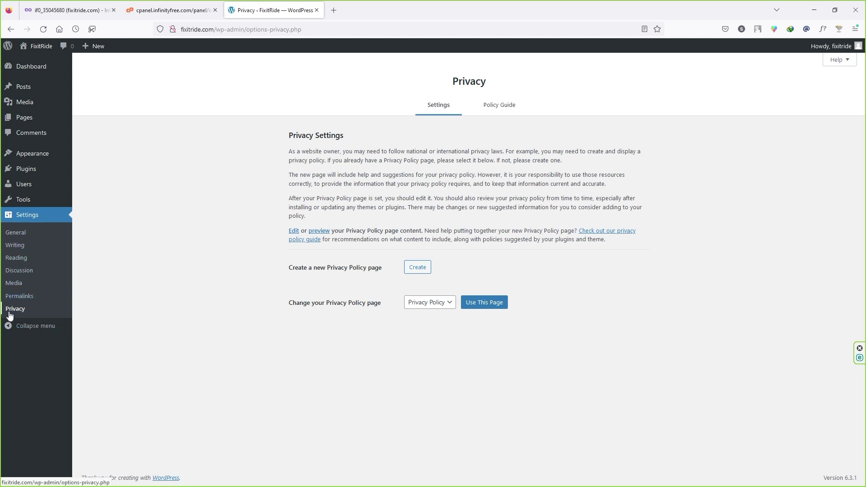
click(444, 302)
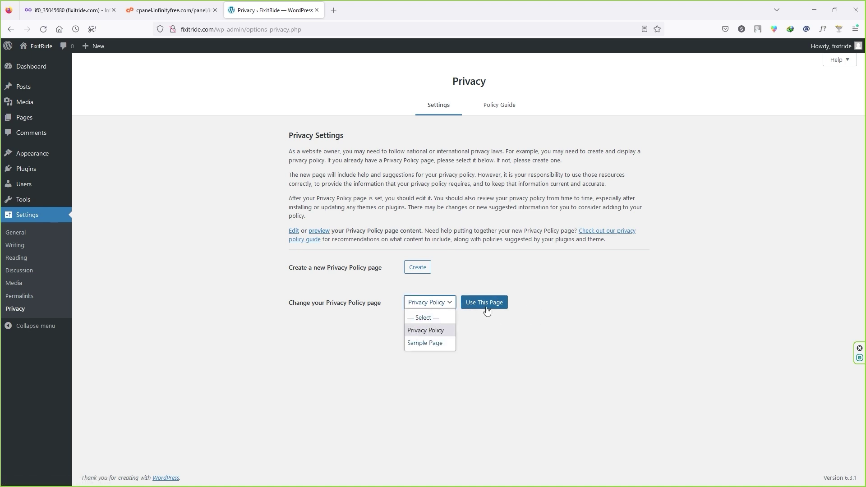
click(294, 341)
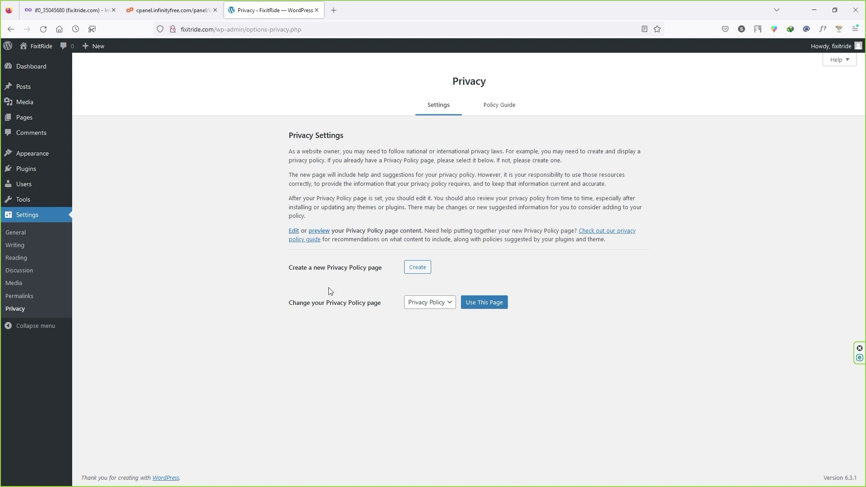
mouse_move(33, 121)
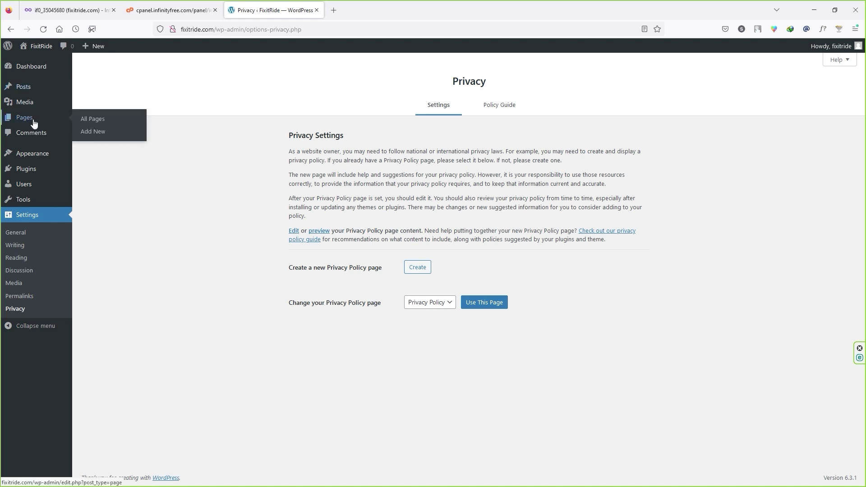
Preview the draft Privacy Policy page in a new tab, then close it to return to Pages
click(93, 120)
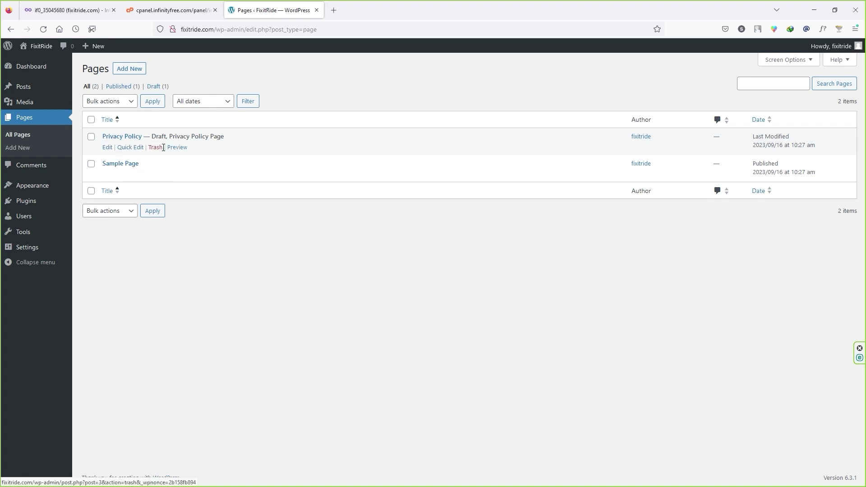
right_click(177, 147)
click(189, 157)
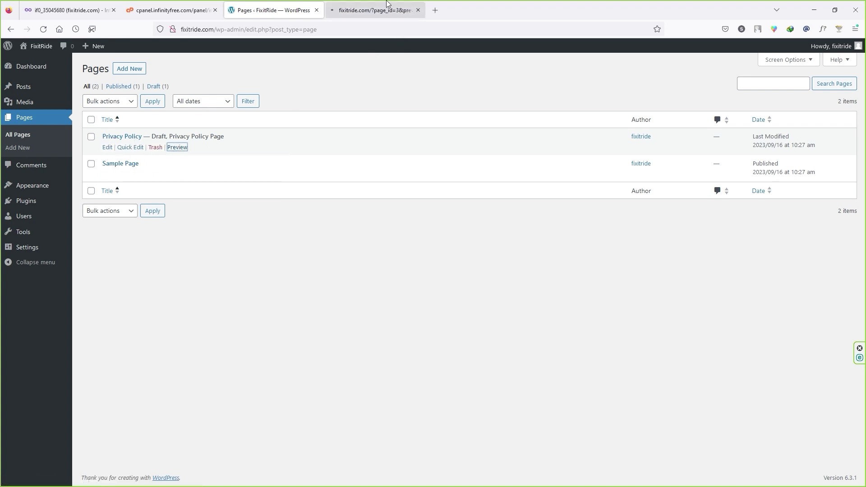
click(387, 4)
scroll(376, 176, down, 20)
scroll(384, 271, up, 20)
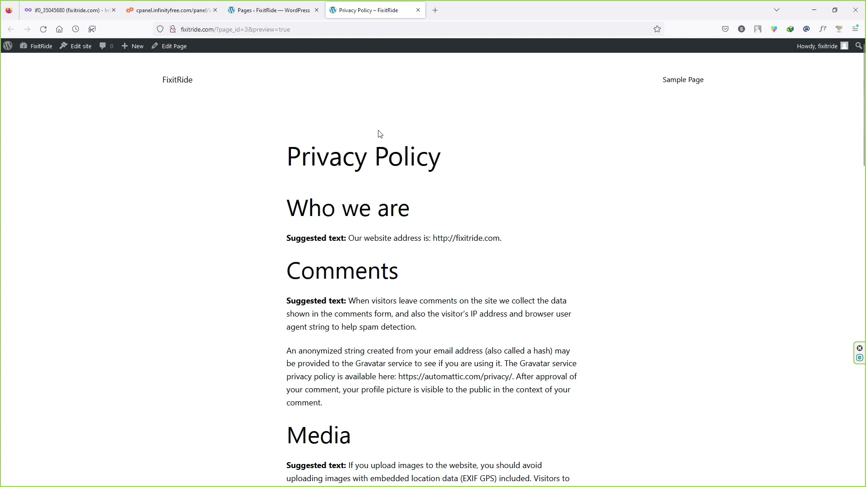
click(418, 9)
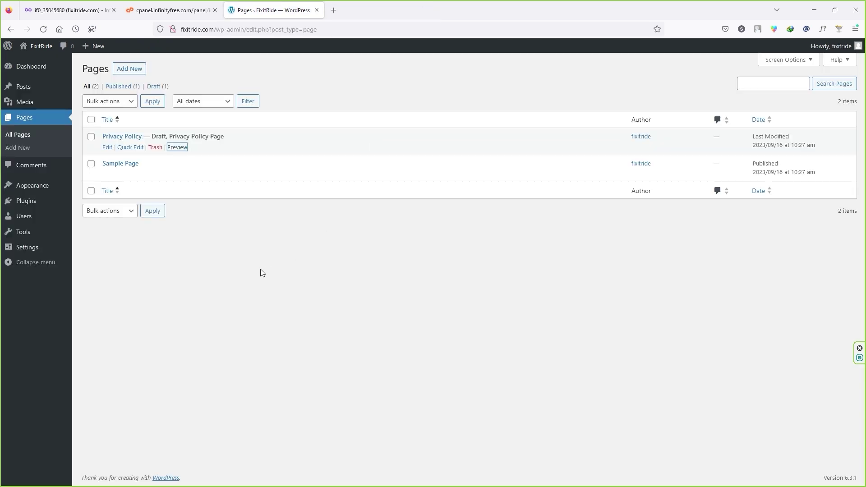
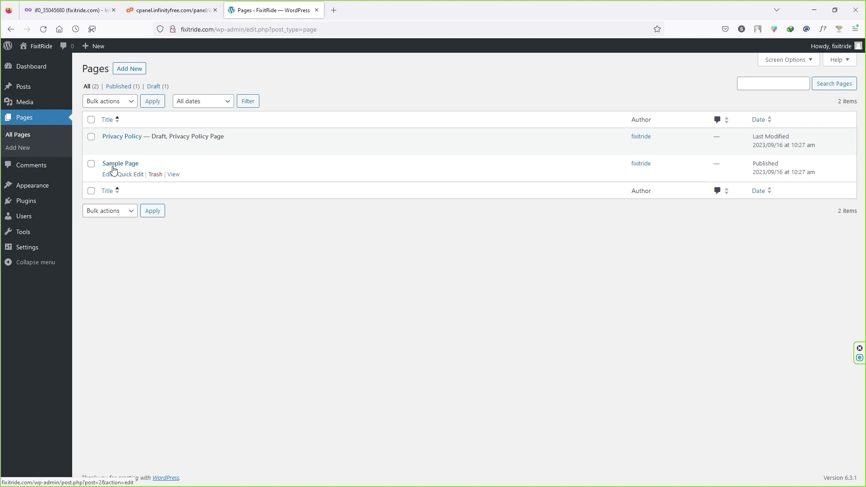
Trash the Sample Page from the Pages list and go back to the Dashboard
click(158, 177)
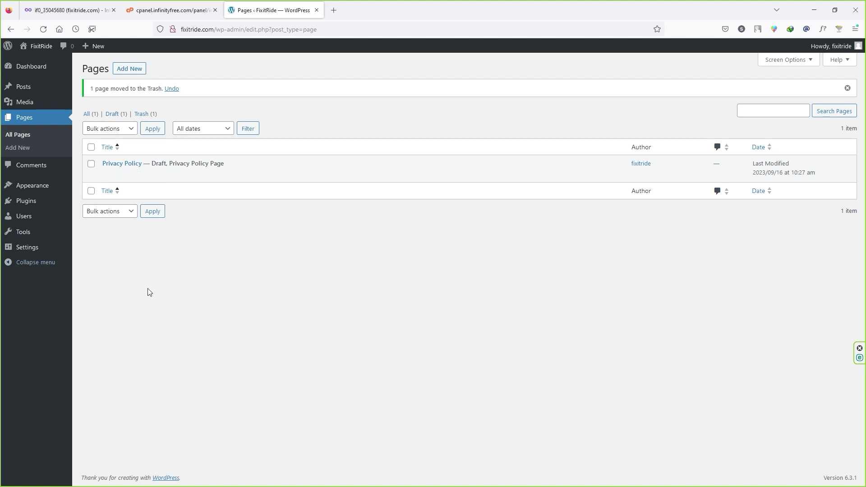
click(39, 67)
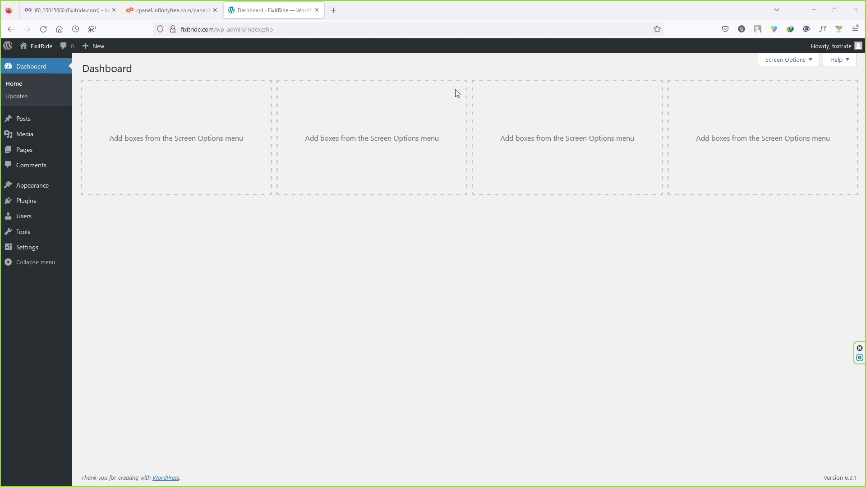
Search the theme directory for 'shop mania', then install and activate Th Shop Mania
mouse_move(52, 189)
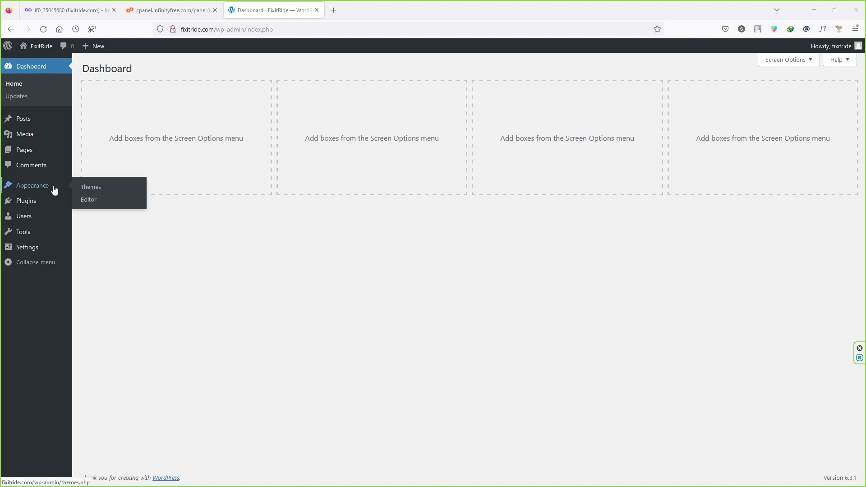
click(111, 188)
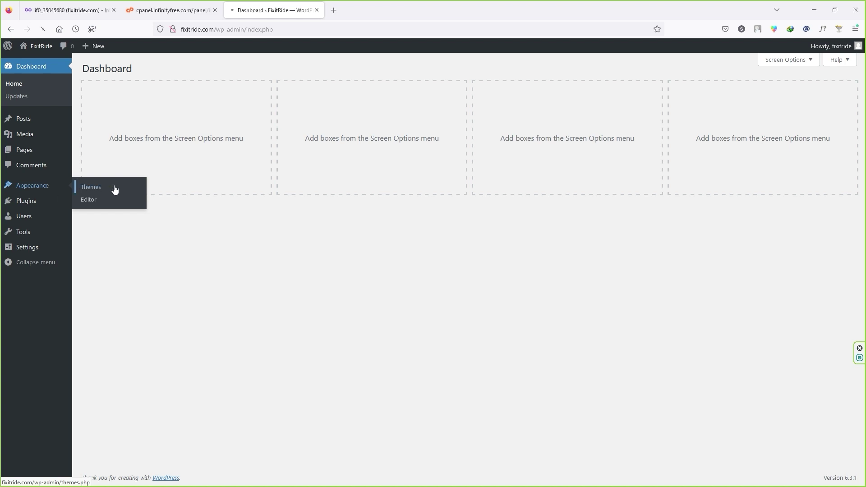
click(164, 70)
click(771, 94)
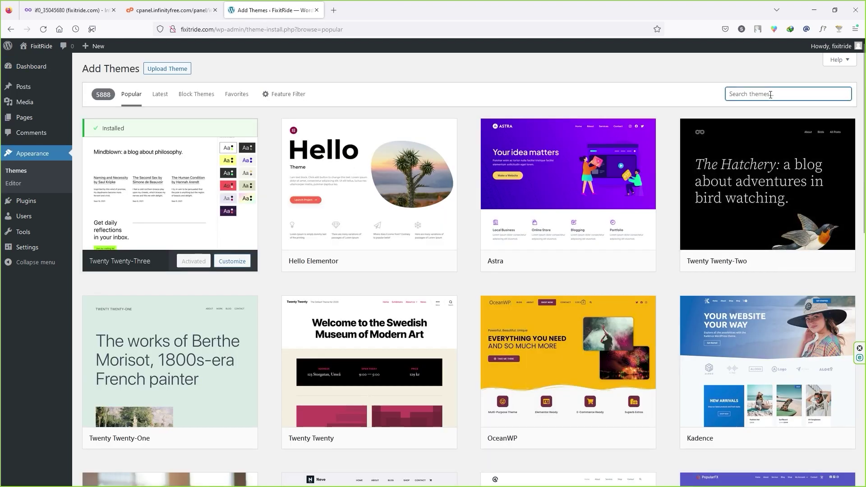
text(shop ma)
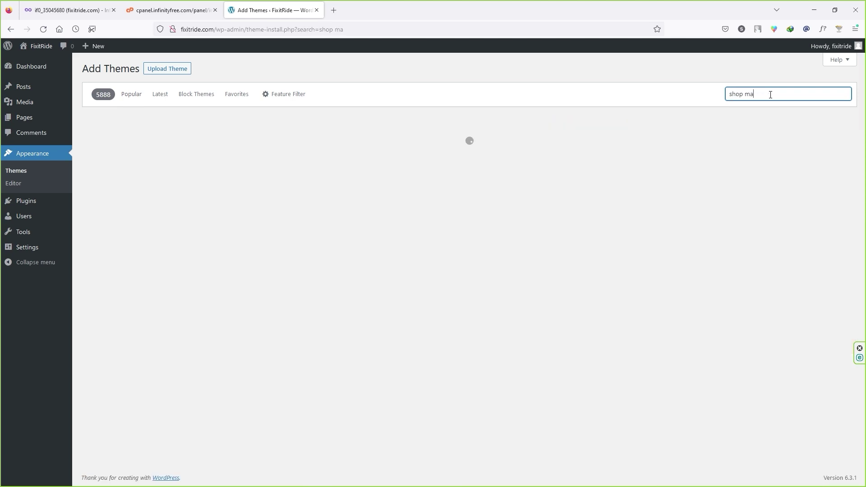
text(nia)
click(175, 202)
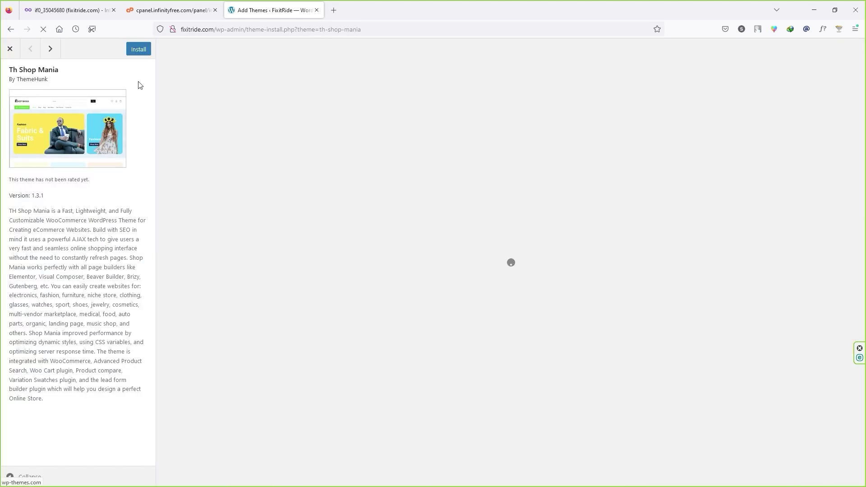
click(138, 52)
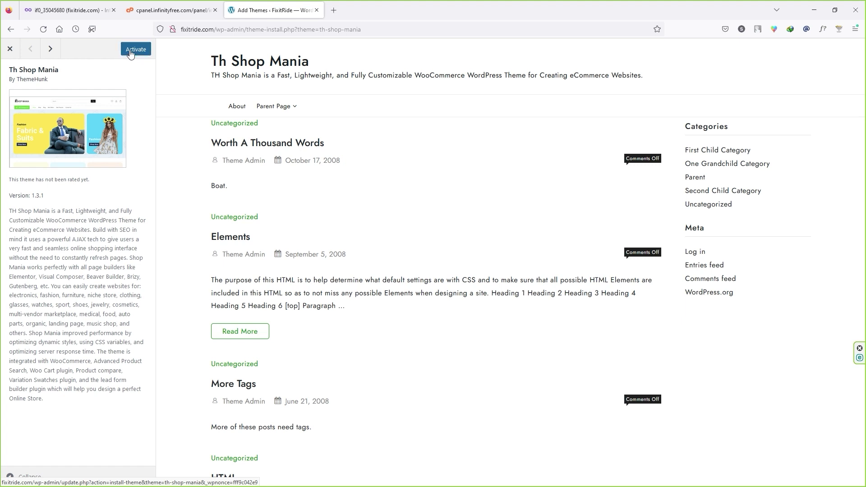
click(131, 51)
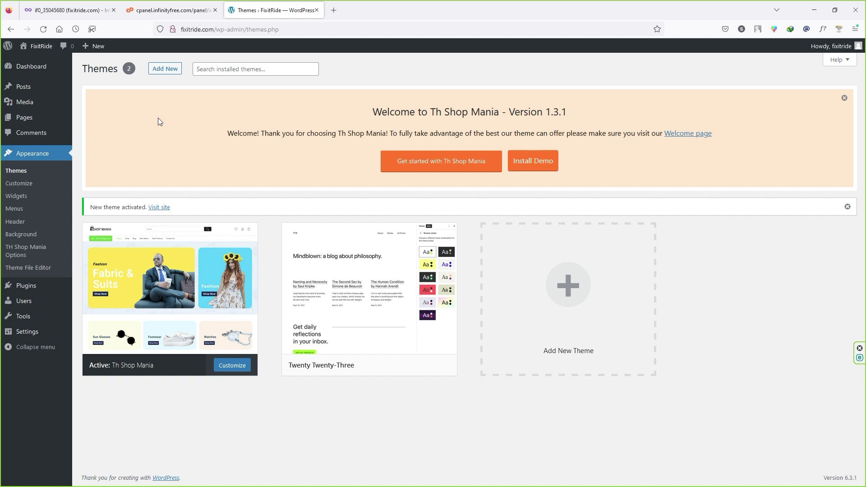
Install the theme's starter sites plugin and keep Elementor as the demos' page builder
click(531, 170)
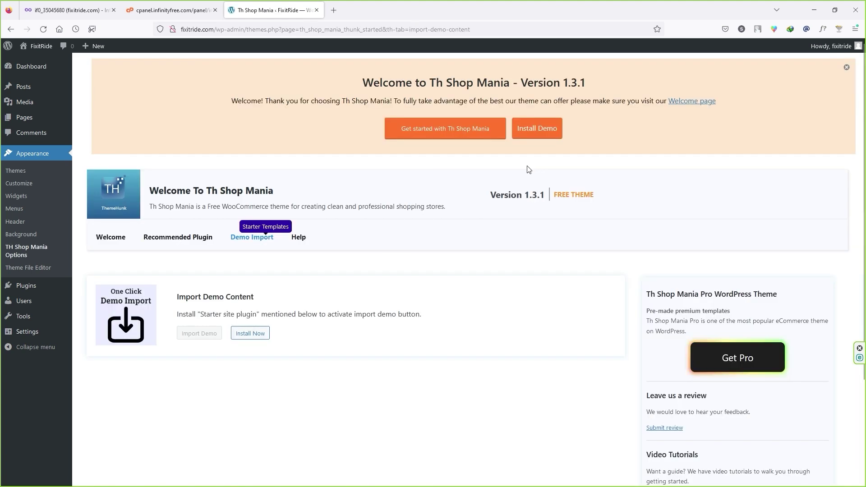
click(265, 342)
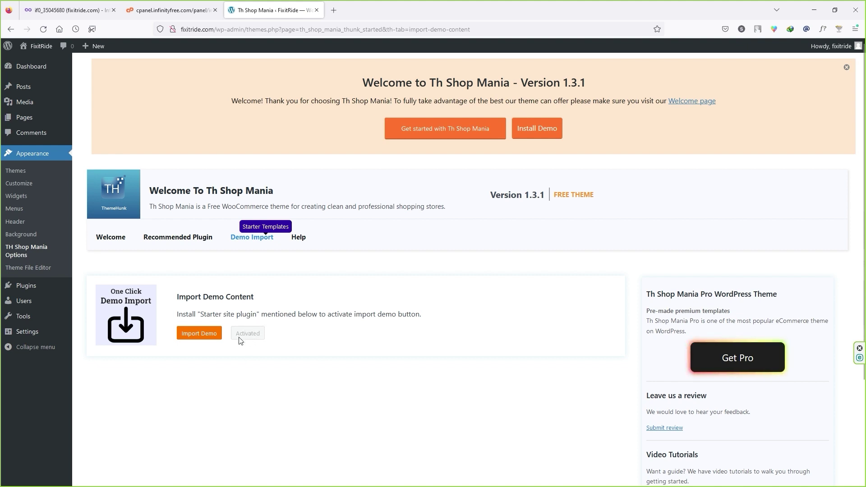
click(199, 334)
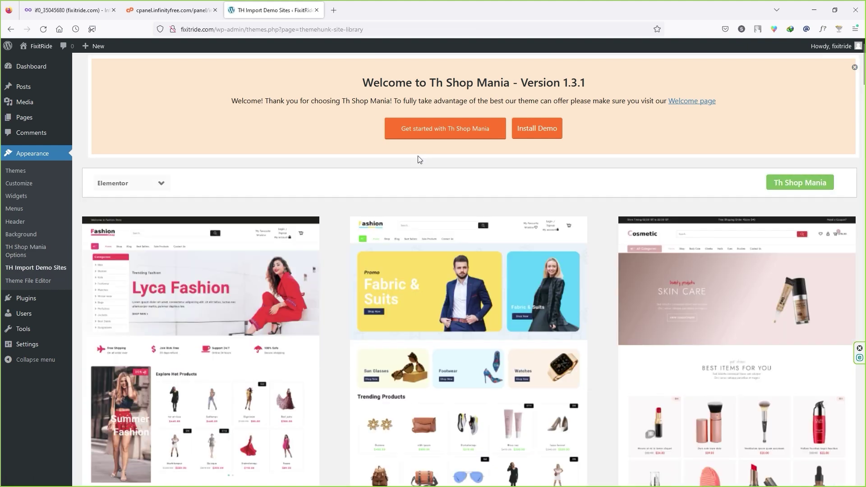
click(122, 190)
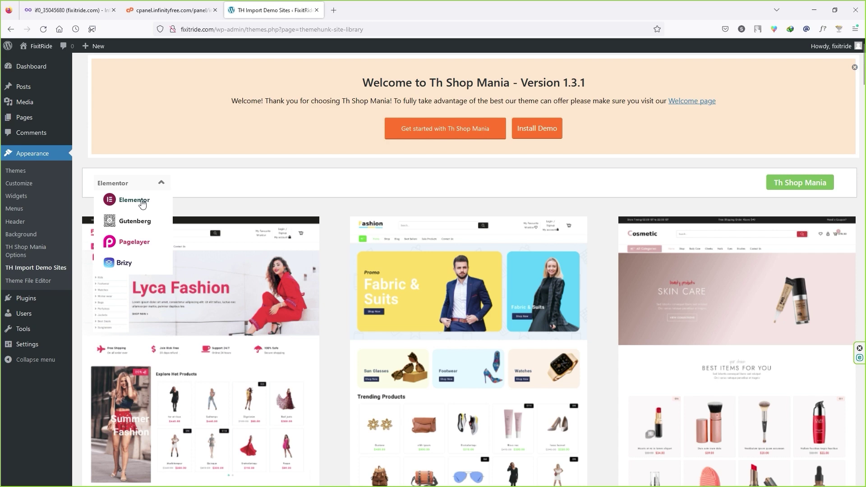
click(142, 204)
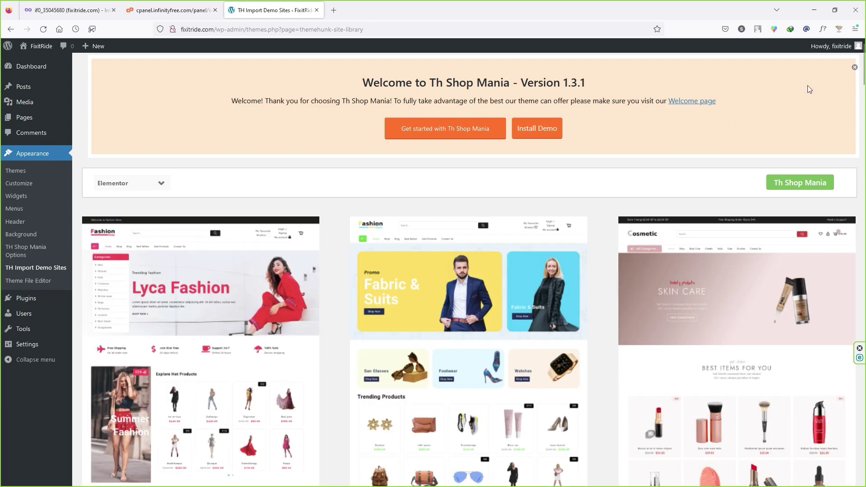
Dismiss the welcome notice, browse TH Import Demo Sites, and open the Fashion store demo preview
click(854, 67)
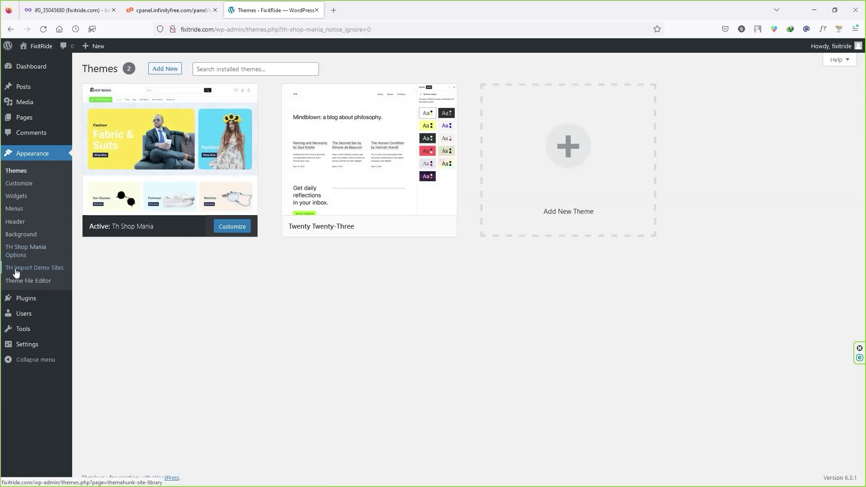
click(50, 269)
scroll(426, 246, down, 8)
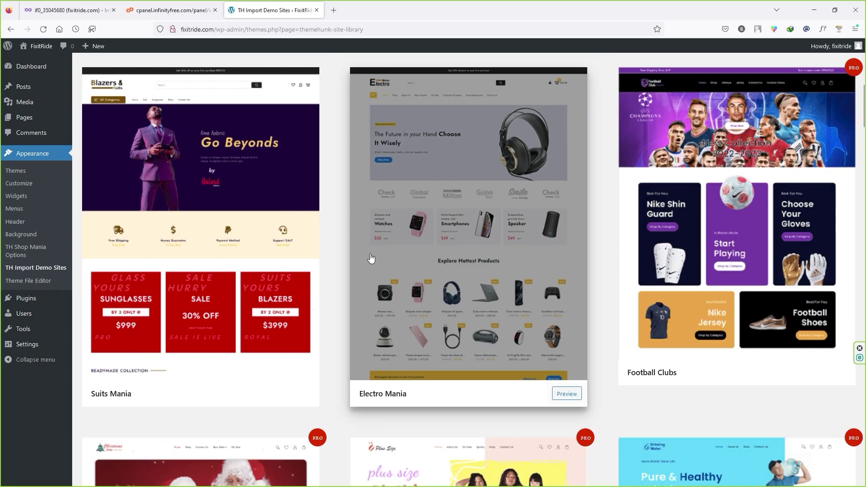
scroll(372, 258, down, 4)
scroll(351, 258, down, 10)
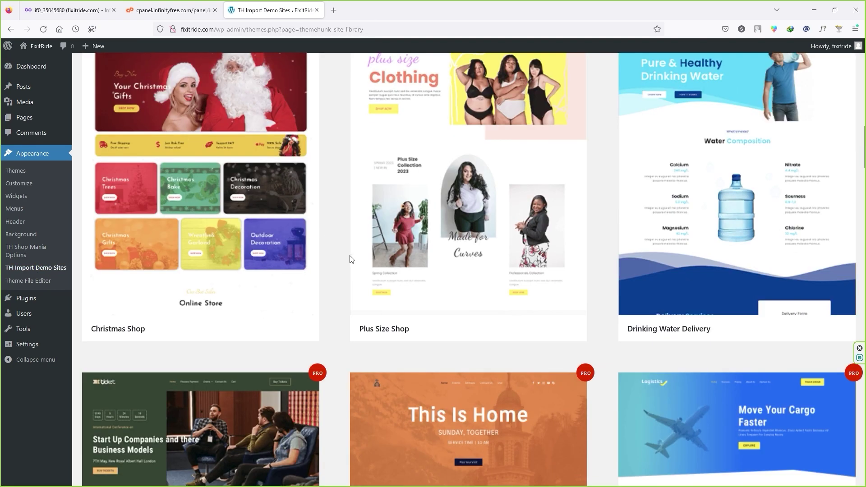
scroll(351, 258, up, 12)
scroll(351, 259, up, 3)
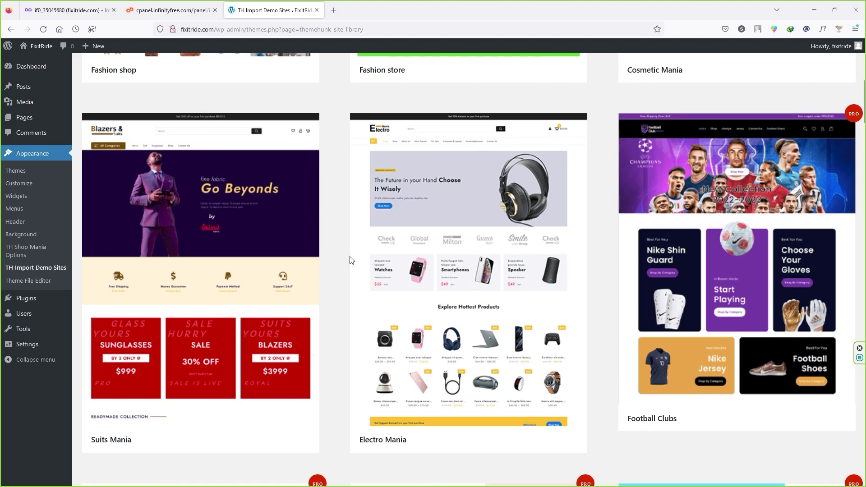
scroll(350, 260, up, 7)
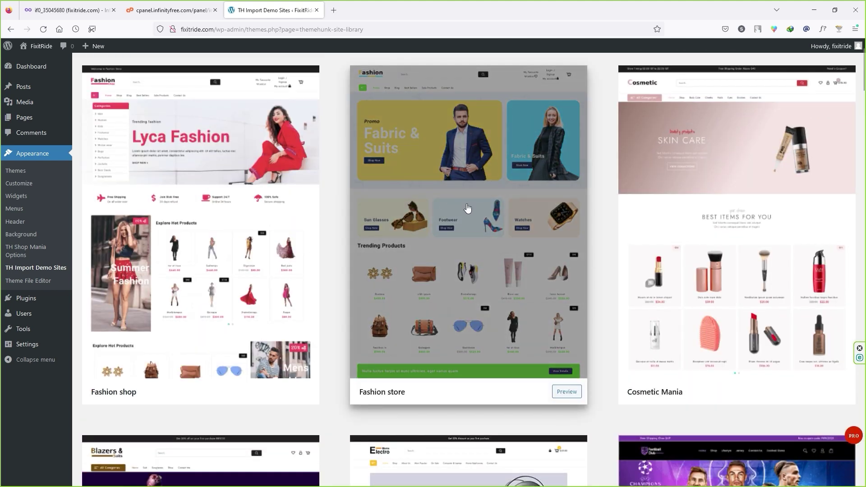
click(467, 223)
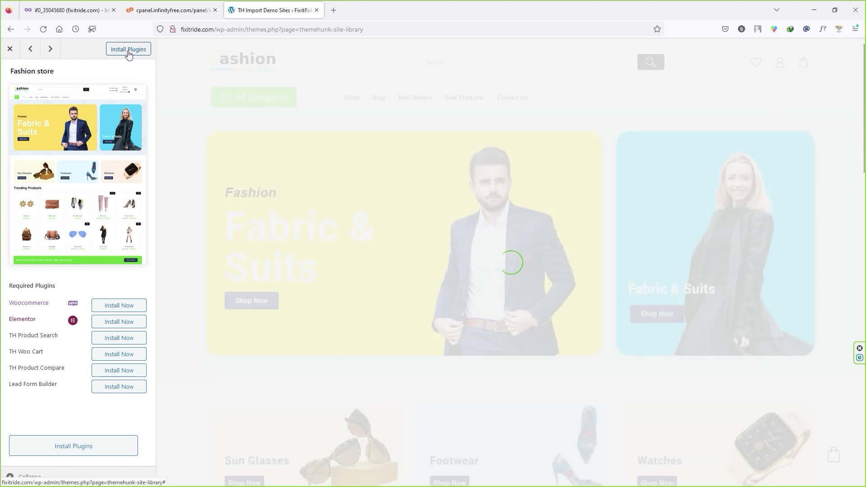
Install the Fashion store demo's required plugins, then import the site and confirm OK
click(129, 50)
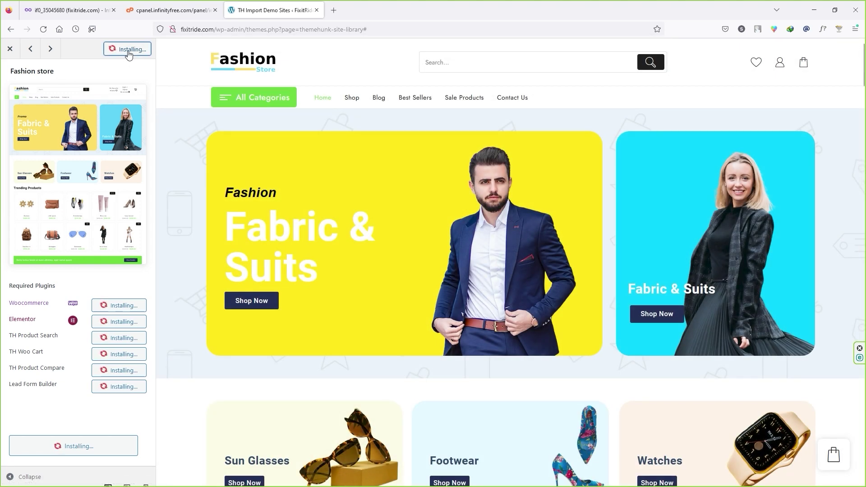
scroll(391, 205, down, 8)
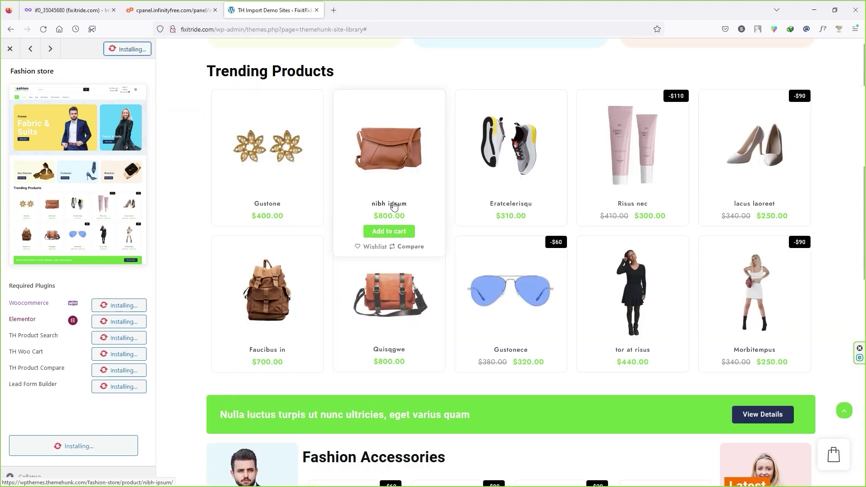
scroll(389, 252, down, 2)
scroll(406, 255, down, 4)
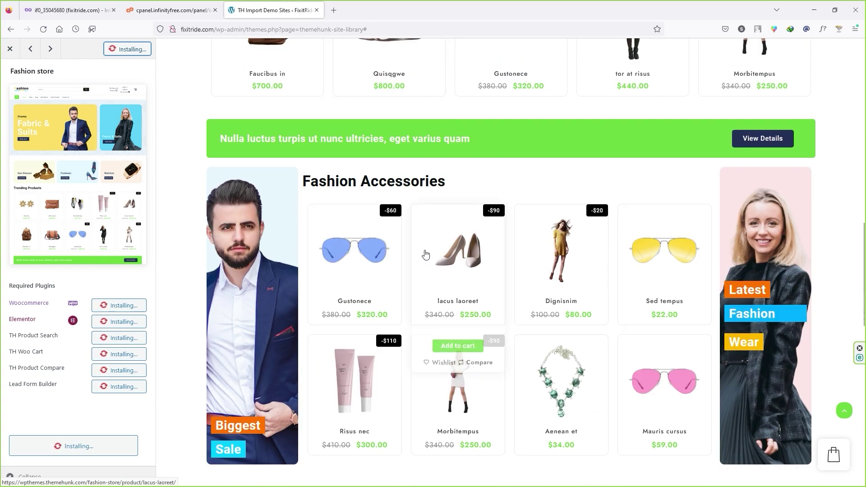
scroll(423, 248, up, 15)
scroll(474, 232, down, 10)
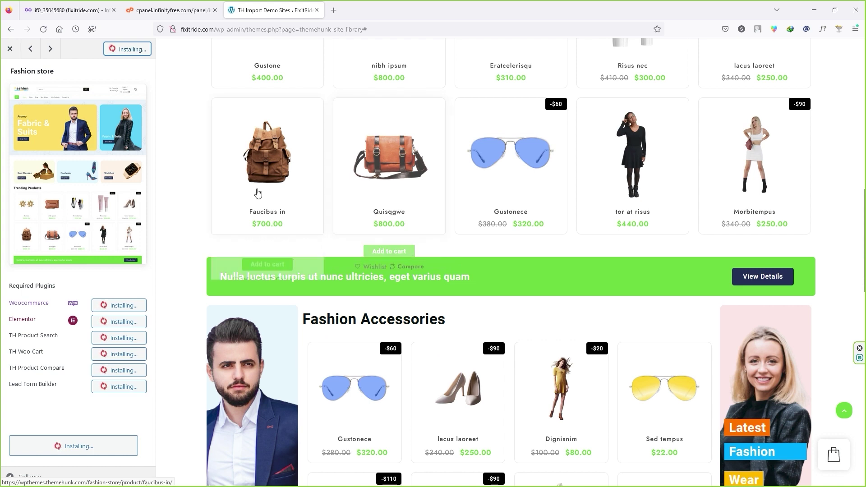
scroll(253, 193, down, 4)
scroll(254, 198, up, 3)
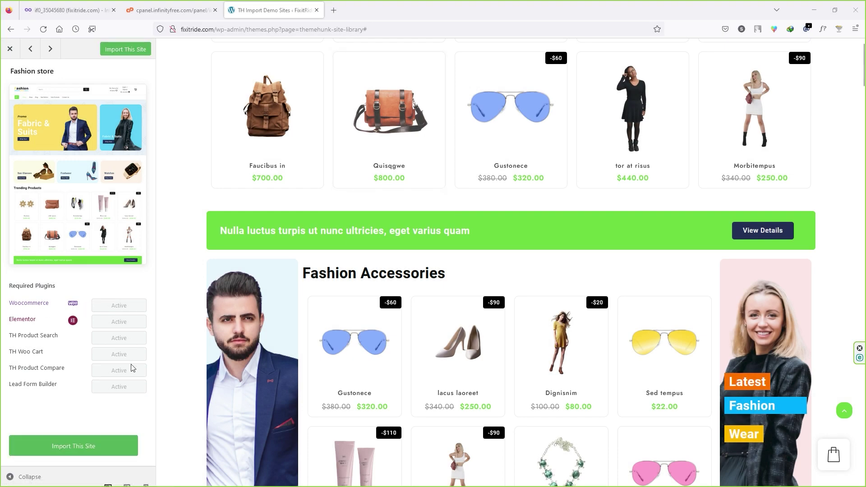
click(80, 450)
click(470, 312)
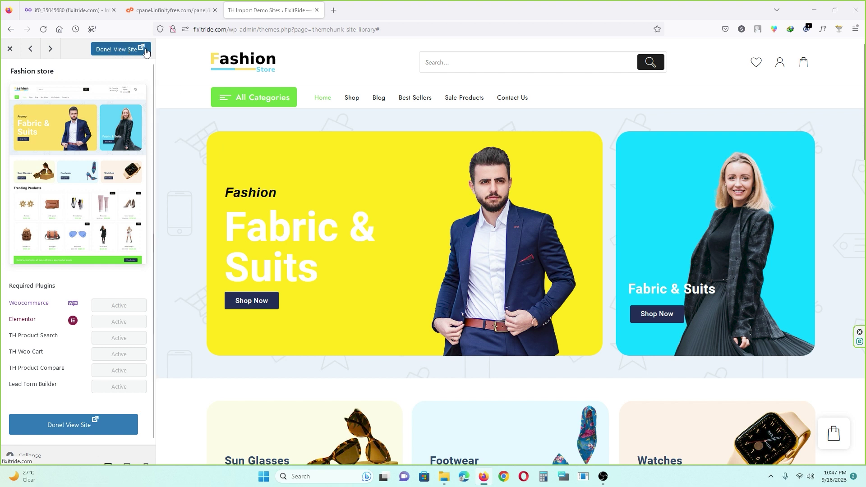
Open the finished fixitride.com site and scroll through the Fashion Store homepage, returning to the top
click(88, 425)
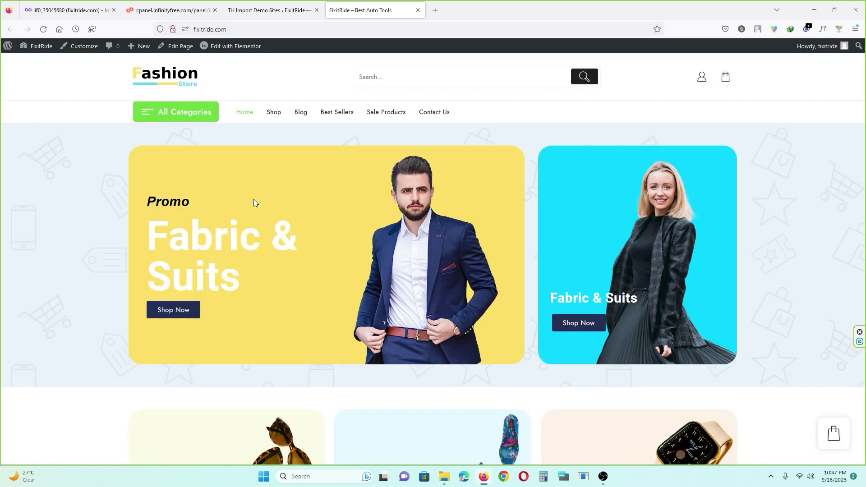
scroll(253, 202, down, 10)
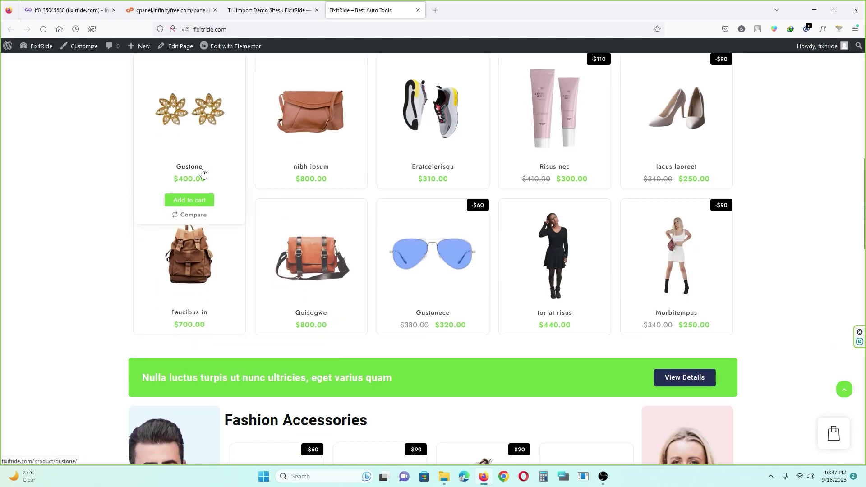
scroll(227, 183, down, 3)
scroll(236, 189, down, 4)
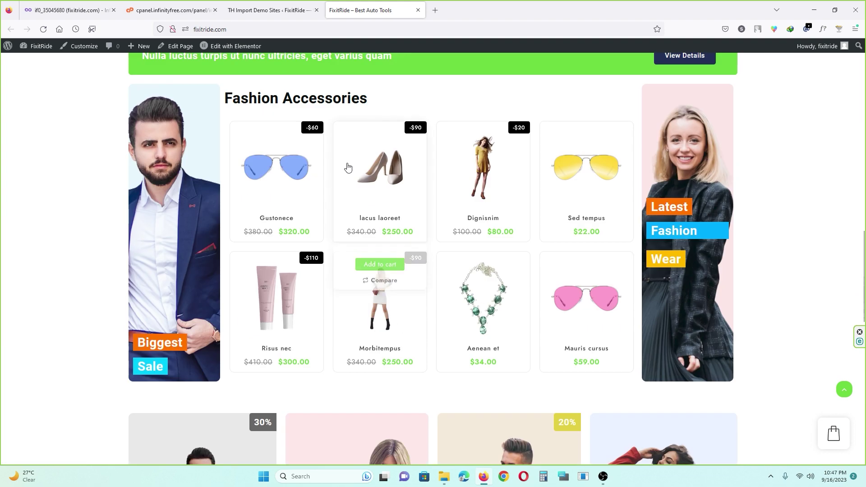
scroll(155, 197, down, 9)
scroll(175, 230, down, 5)
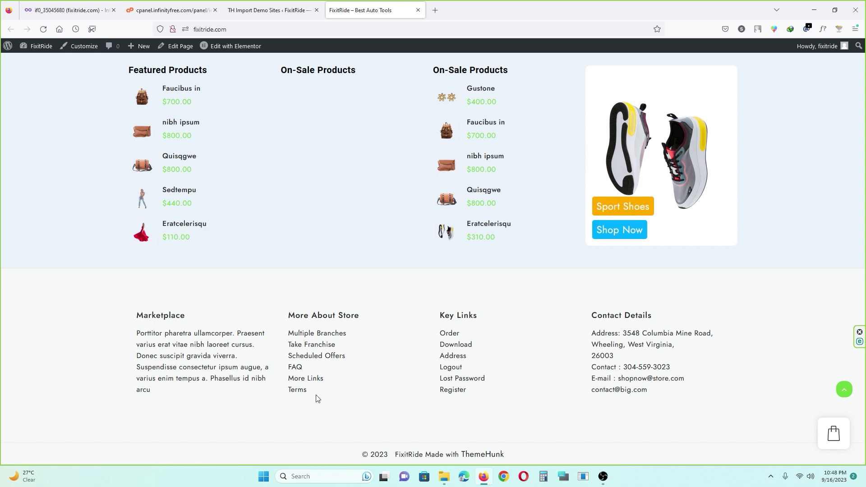
key(Home)
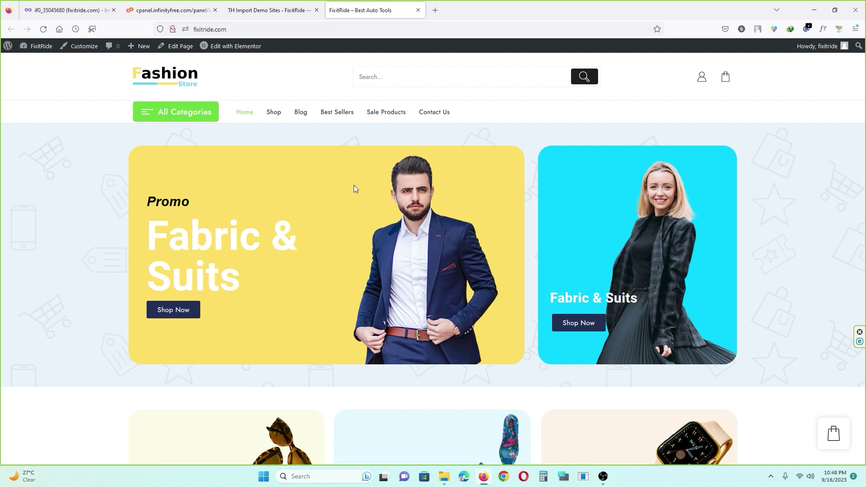
Close the storefront tab and demo preview, go to the Dashboard, and dismiss the Th Shop Mania notice
click(418, 10)
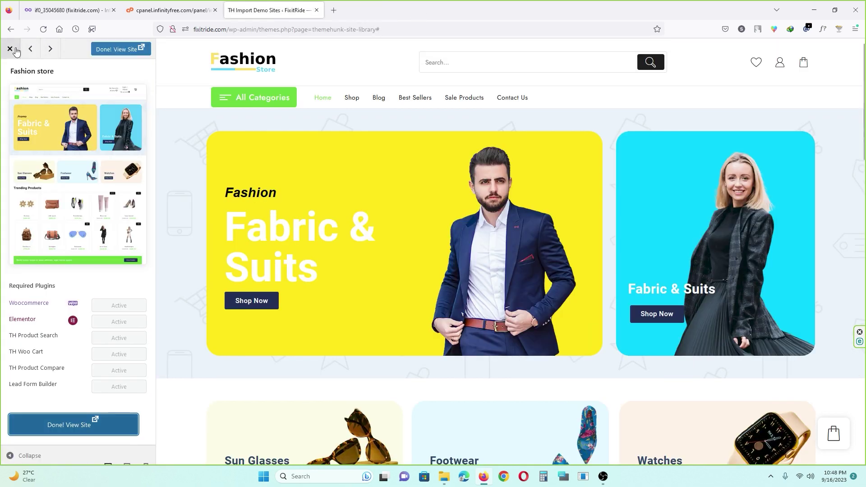
click(14, 51)
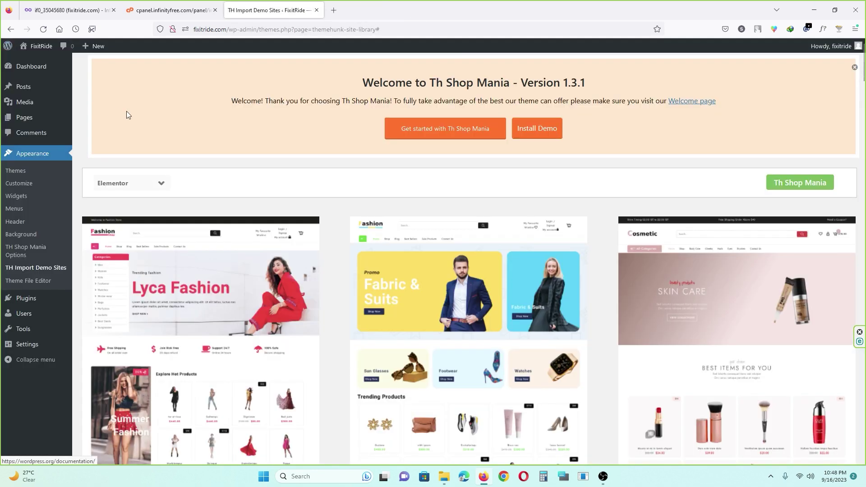
click(45, 72)
click(844, 91)
In Screen Options, hide WooCommerce Setup, Elementor Overview, Site Health, At a Glance, Activity, Quick Draft, and Events and News
click(787, 61)
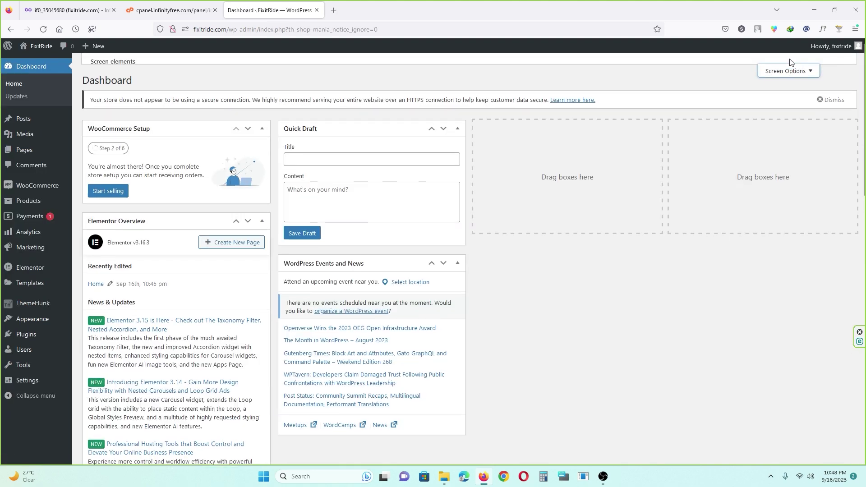
click(104, 100)
click(171, 100)
click(260, 100)
click(316, 100)
click(354, 100)
click(394, 100)
click(446, 100)
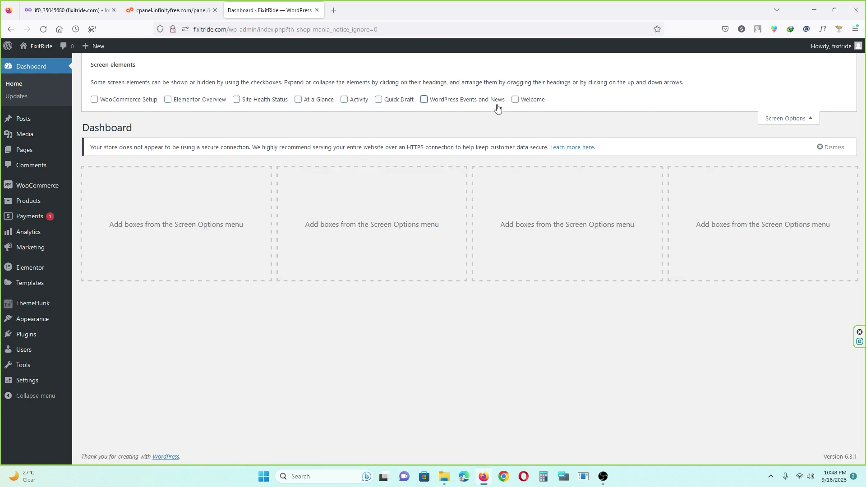
click(788, 119)
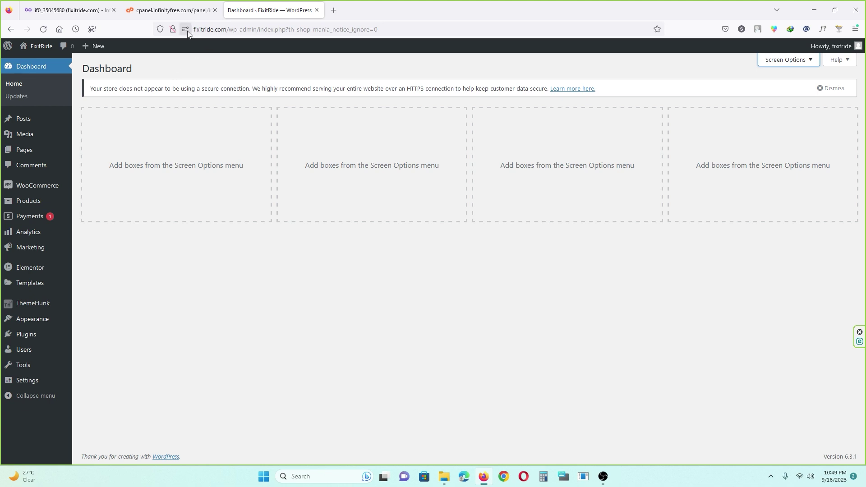
View the site's connection security info, then switch to the InfinityFree account page for fixitride.com
click(173, 29)
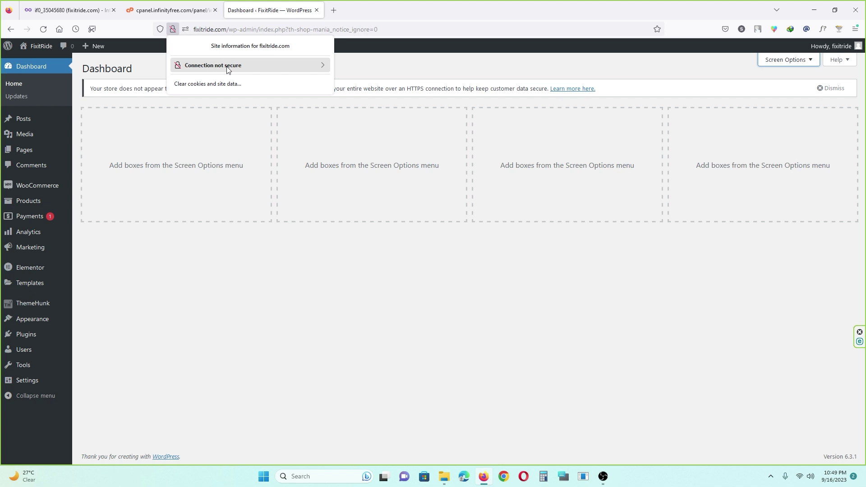
click(339, 53)
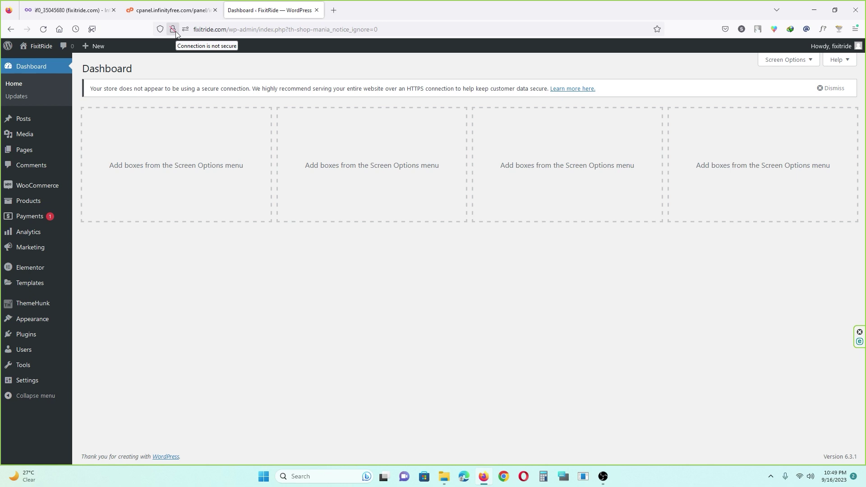
click(70, 10)
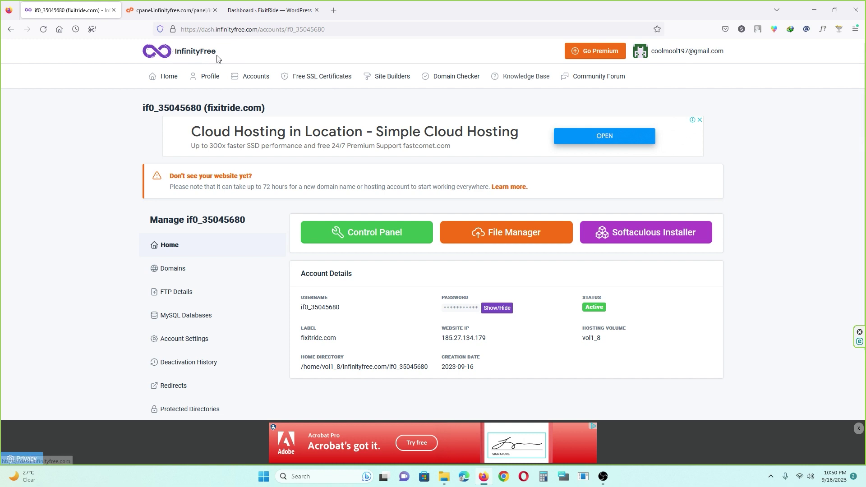
Open the InfinityFree knowledge base in a new tab and open the HTTPS and SSL article on supported free SSL providers
right_click(512, 79)
click(521, 86)
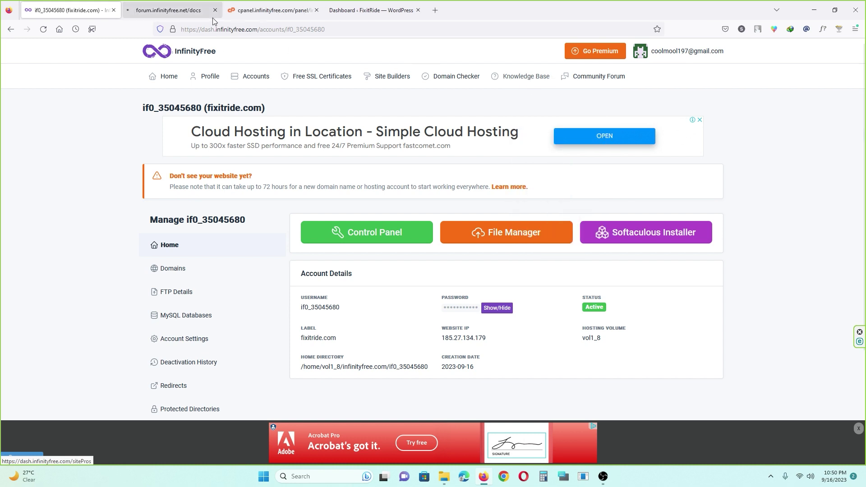
click(165, 10)
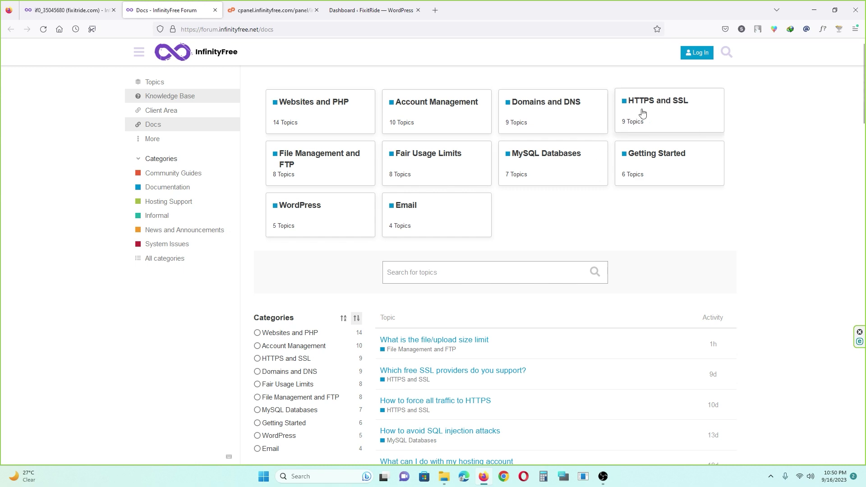
click(659, 110)
scroll(424, 274, down, 3)
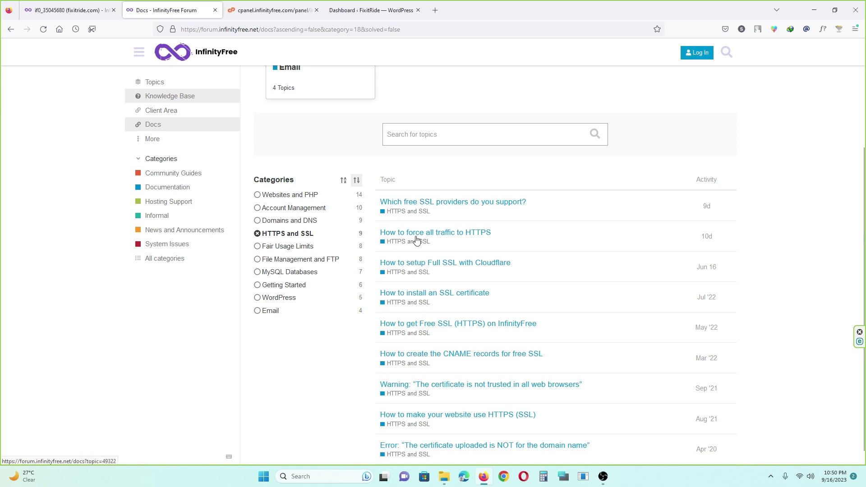
click(417, 203)
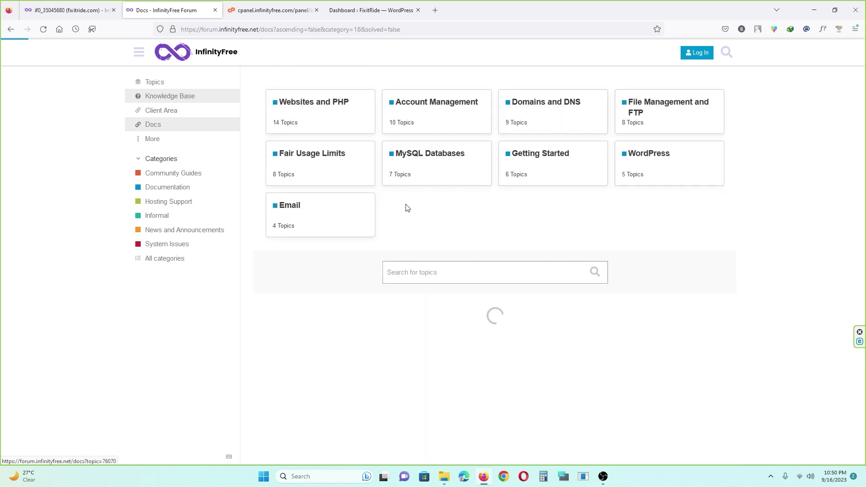
Read the article, highlighting the Let's Encrypt and Google Trust headings and Let's Encrypt's 90-day validity
scroll(450, 302, down, 2)
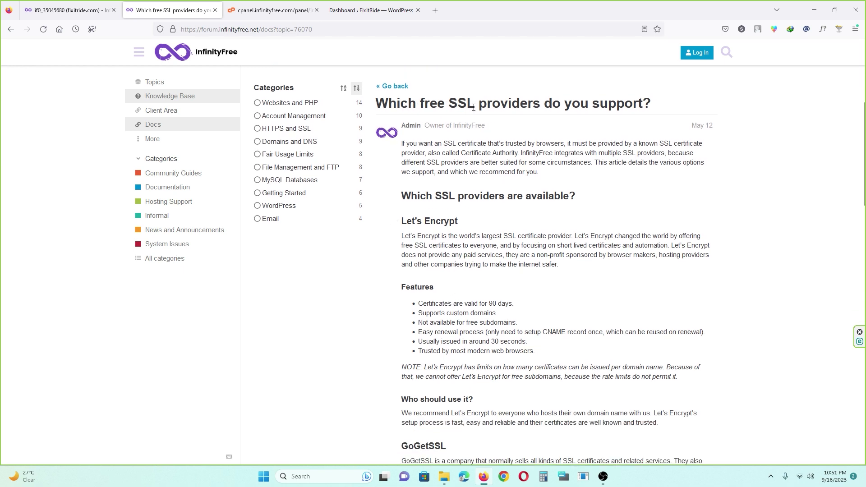
scroll(626, 114, down, 1)
drag(411, 175, 460, 178)
scroll(460, 178, down, 1)
drag(413, 400, 440, 355)
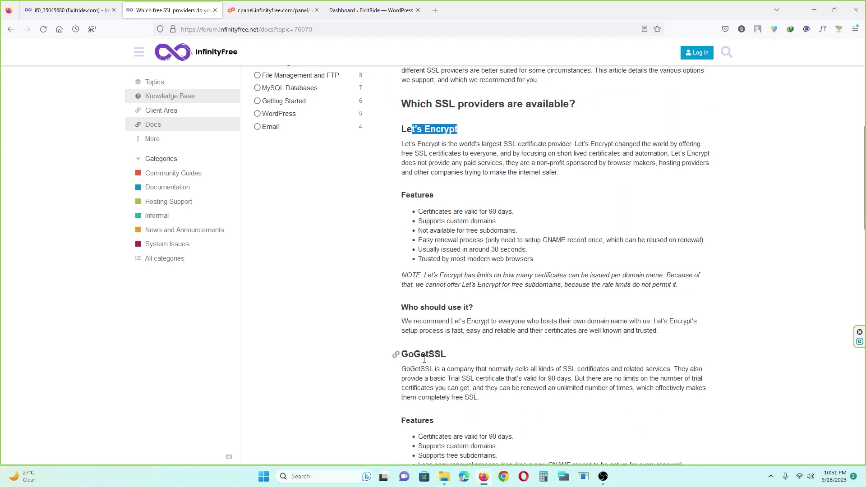
scroll(453, 344, down, 7)
drag(412, 222, 433, 223)
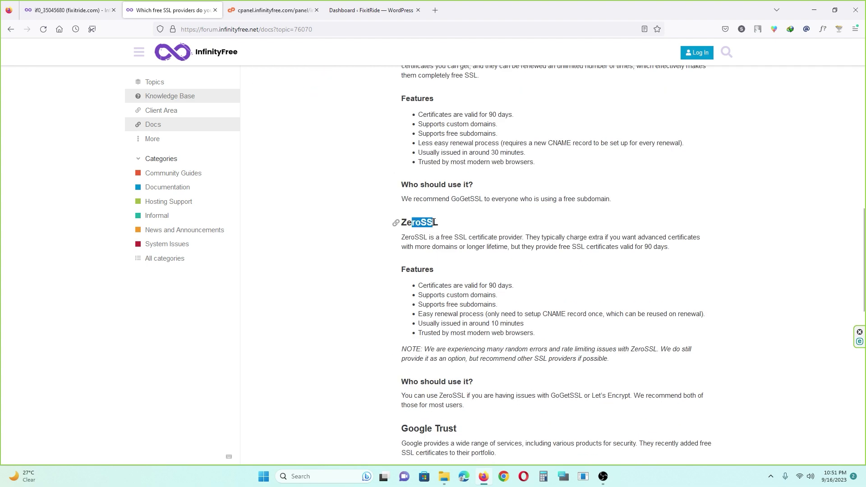
scroll(419, 294, down, 3)
drag(420, 293, 452, 293)
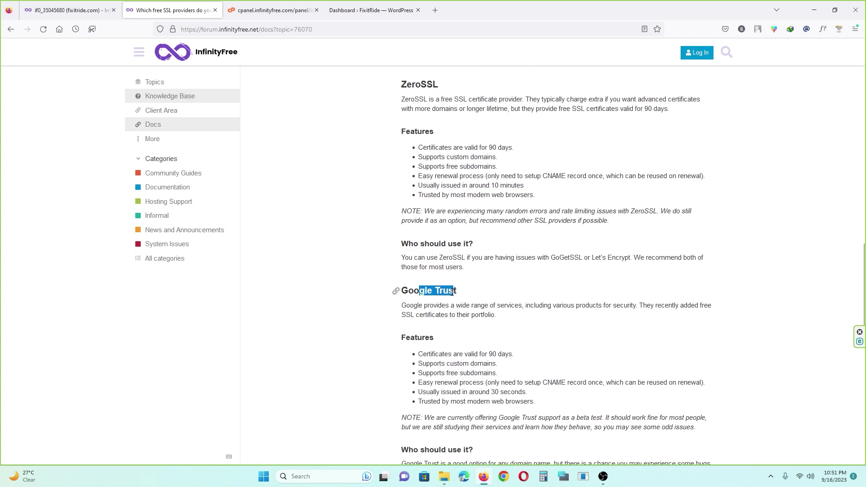
click(456, 264)
scroll(456, 265, down, 10)
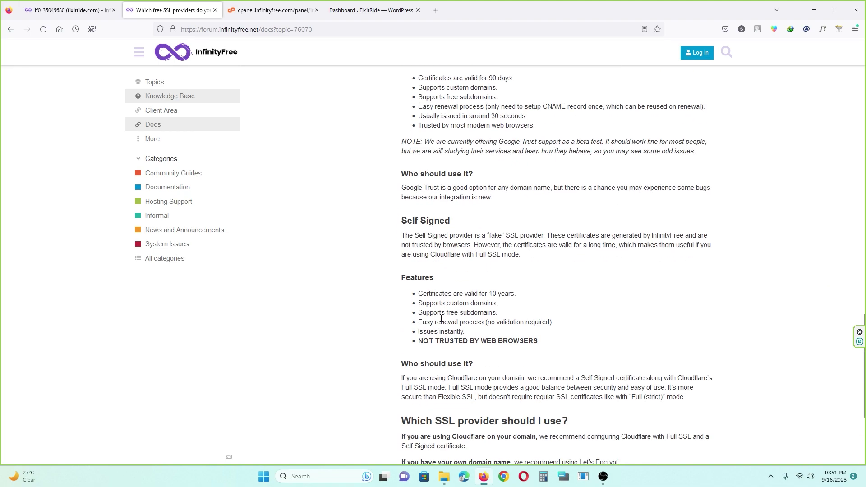
scroll(438, 326, up, 15)
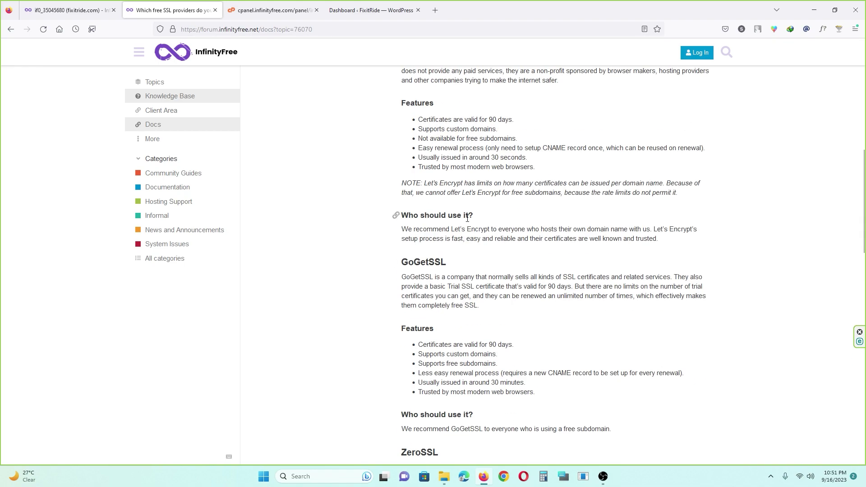
scroll(466, 221, up, 3)
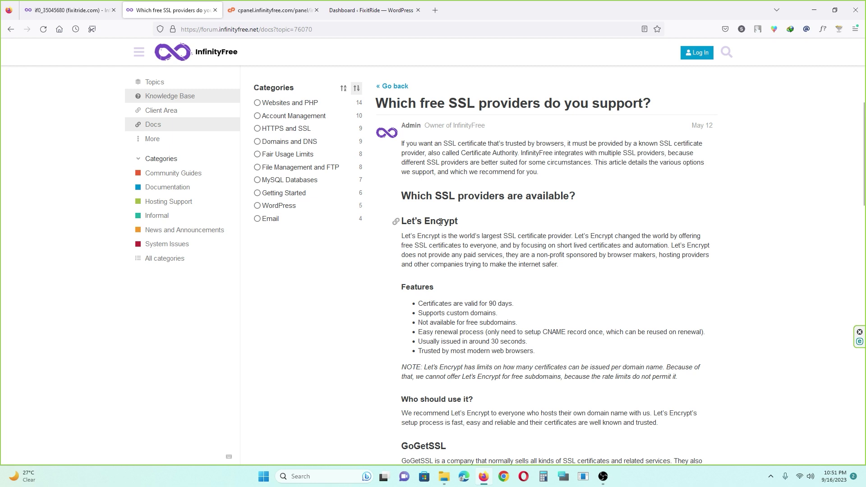
drag(489, 305, 504, 305)
click(509, 306)
Compare validity periods: GoGetSSL and ZeroSSL at 90 days, self-signed certificates at 10 years
scroll(431, 286, down, 4)
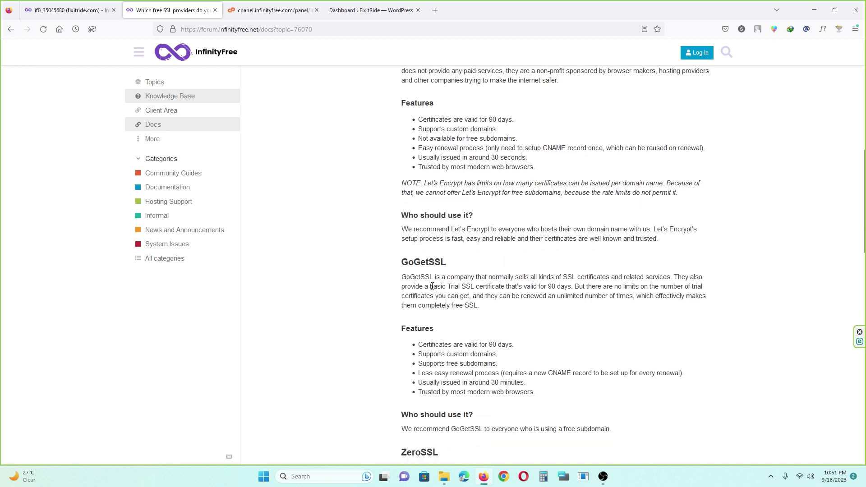
scroll(432, 277, down, 1)
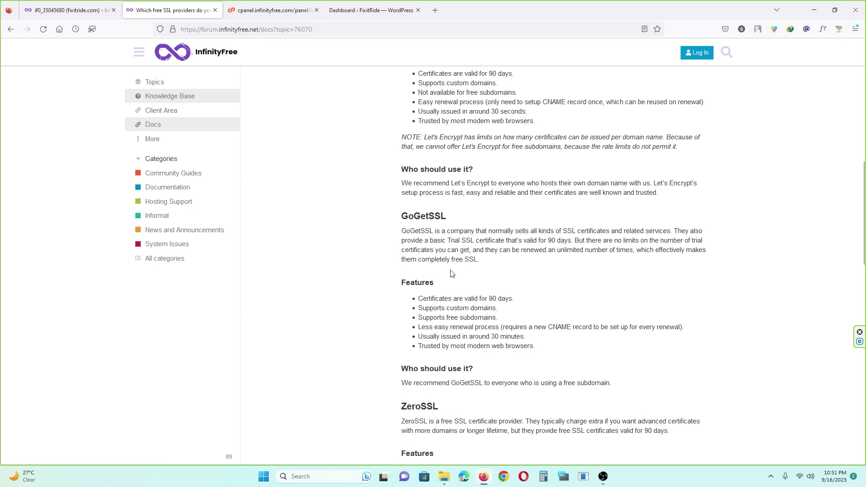
drag(483, 301, 508, 300)
scroll(513, 299, down, 5)
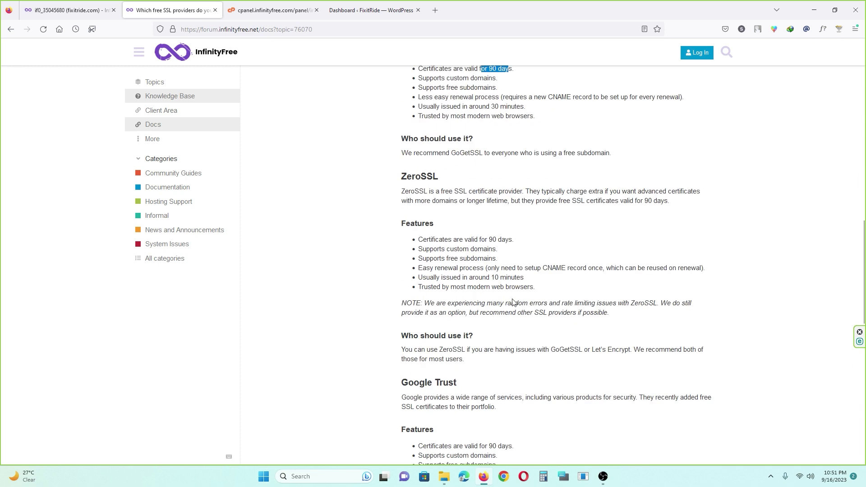
scroll(469, 192, down, 2)
scroll(469, 192, up, 2)
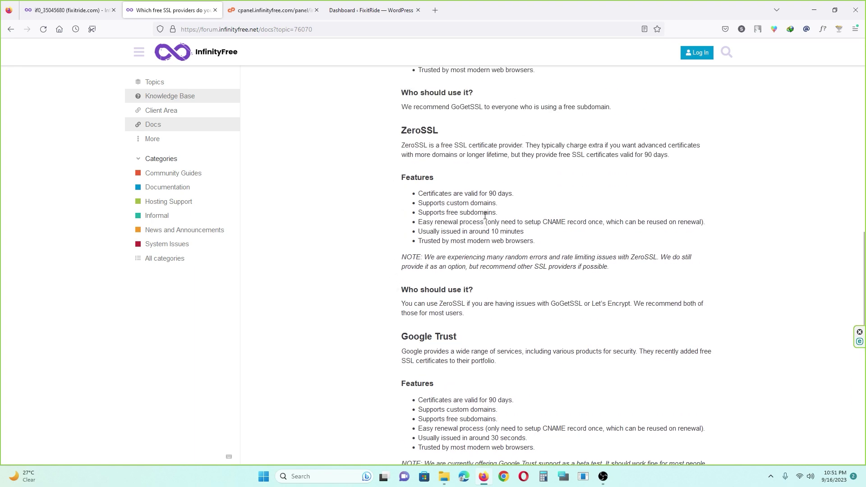
drag(488, 193, 502, 195)
scroll(490, 238, down, 7)
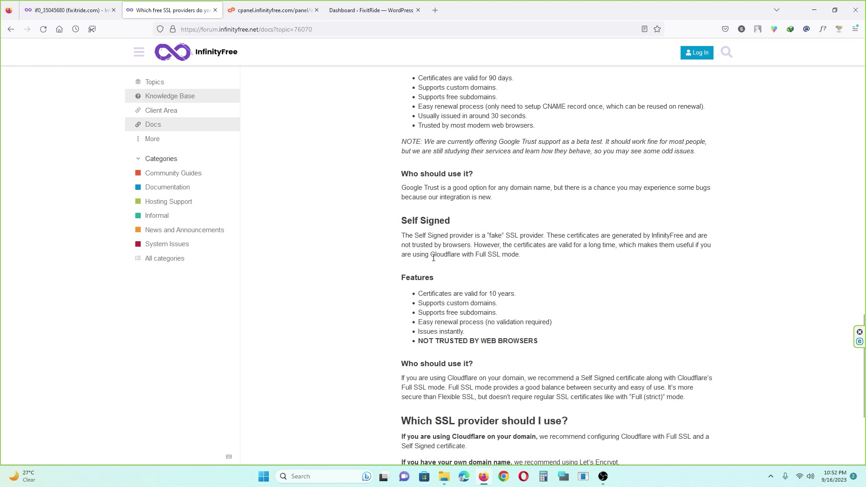
drag(481, 296, 514, 296)
click(469, 333)
Recheck Let's Encrypt's validity, then close the SSL providers article tab
scroll(469, 333, up, 15)
scroll(472, 324, down, 4)
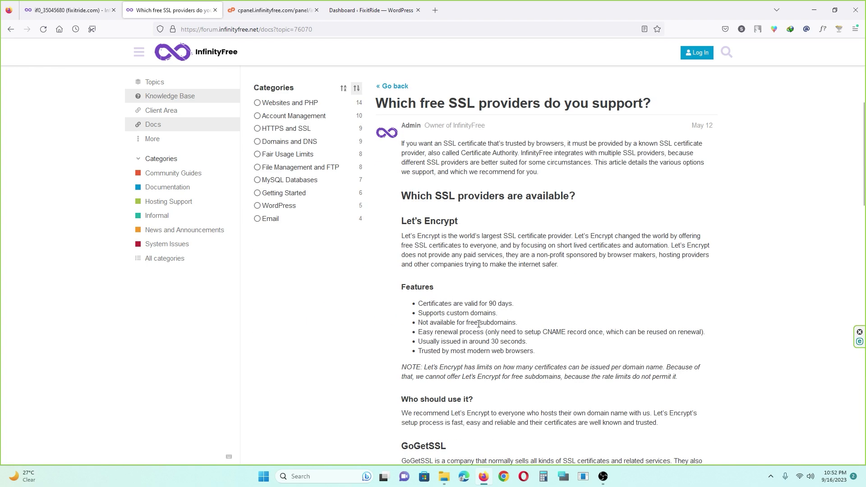
drag(488, 306, 505, 305)
click(496, 311)
scroll(317, 145, up, 5)
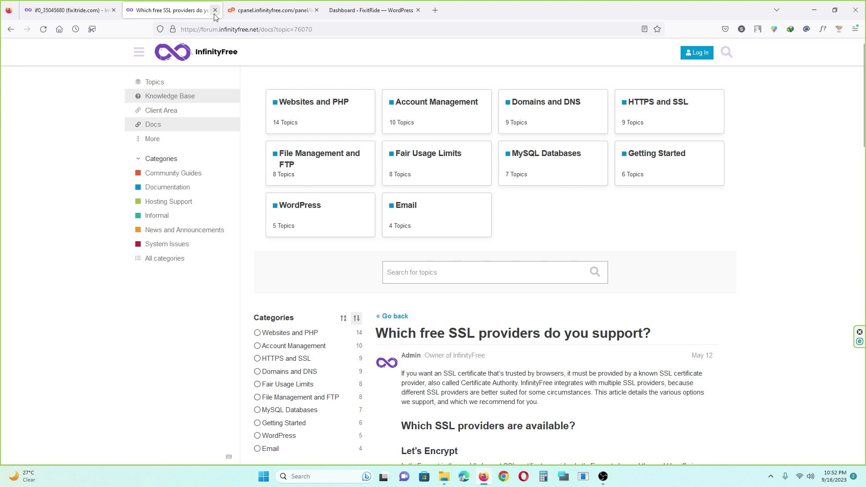
click(214, 10)
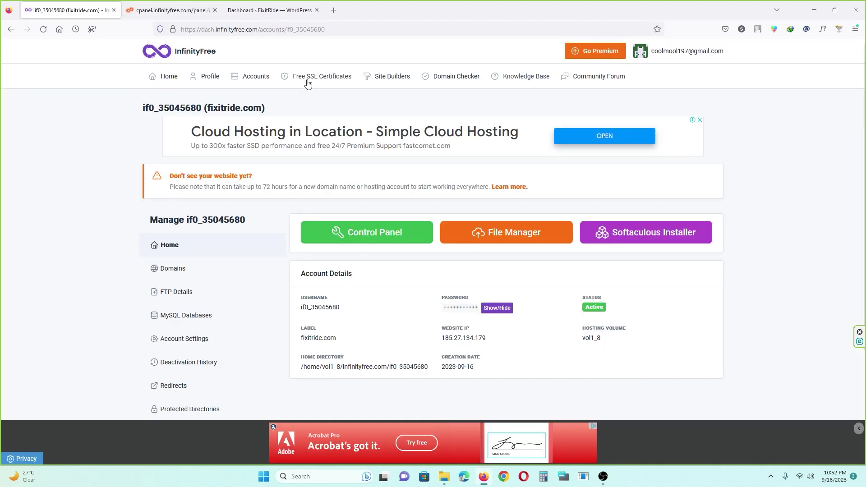
click(330, 78)
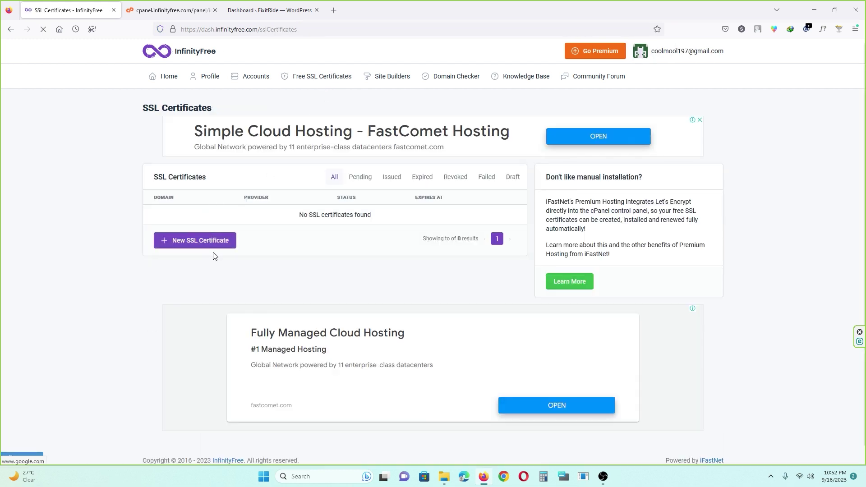
key(alt+Left)
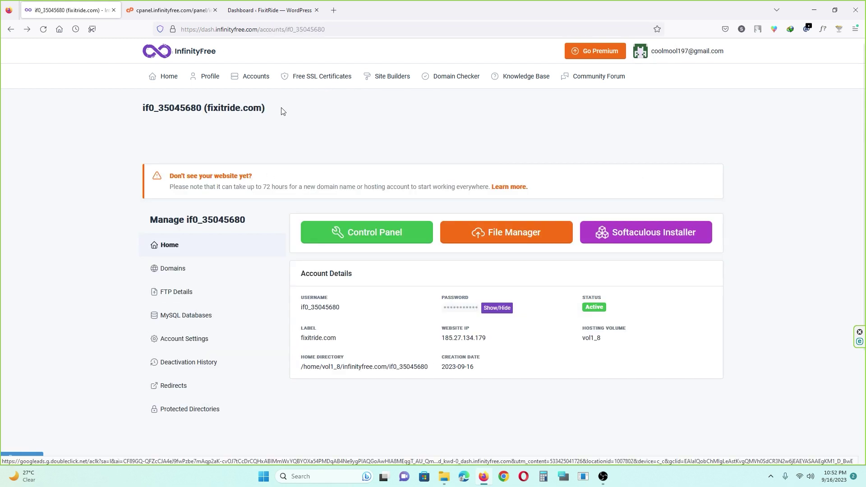
click(329, 83)
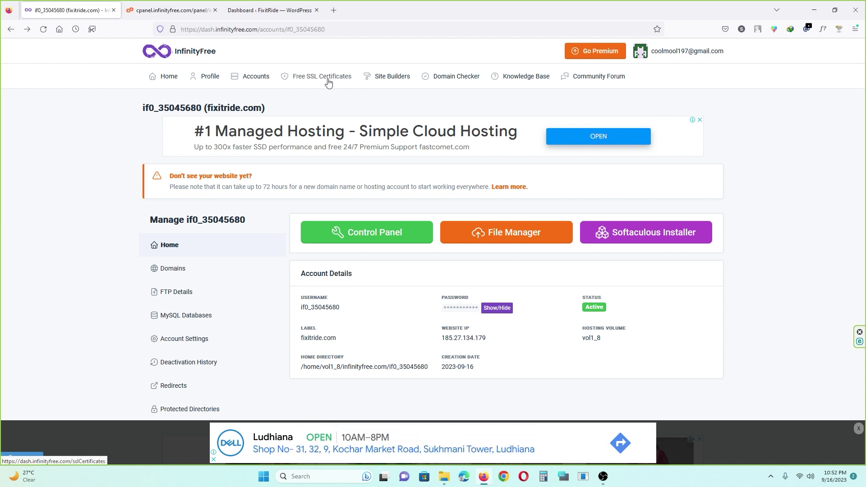
click(334, 10)
Go to the tutorial channel's YouTube page and search its videos for 'free ssl'
text(youtube.com/ra)
key(Return)
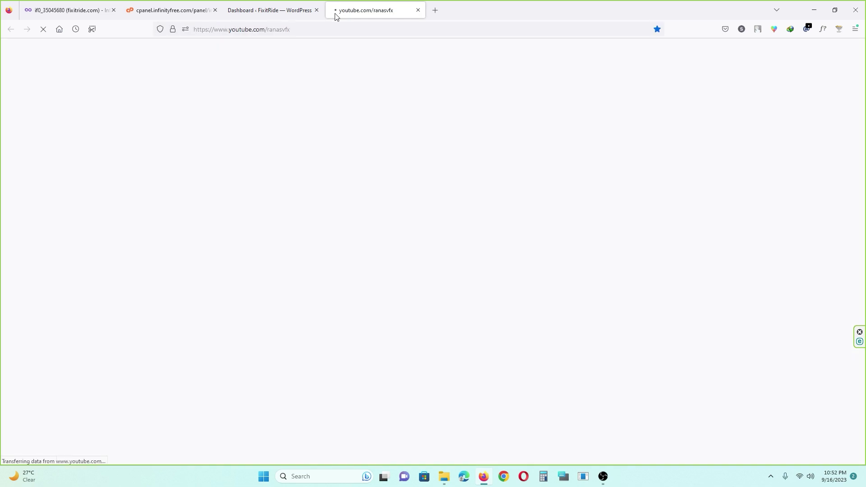
click(565, 286)
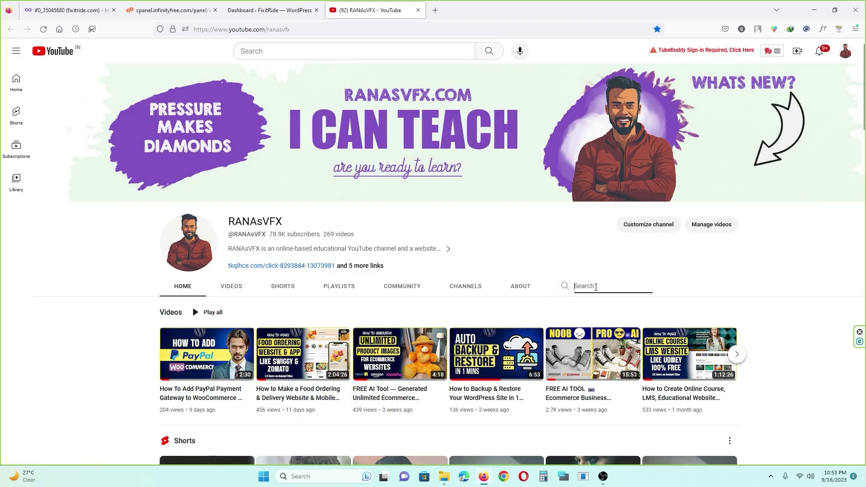
text(free ssl)
key(Return)
scroll(424, 332, down, 4)
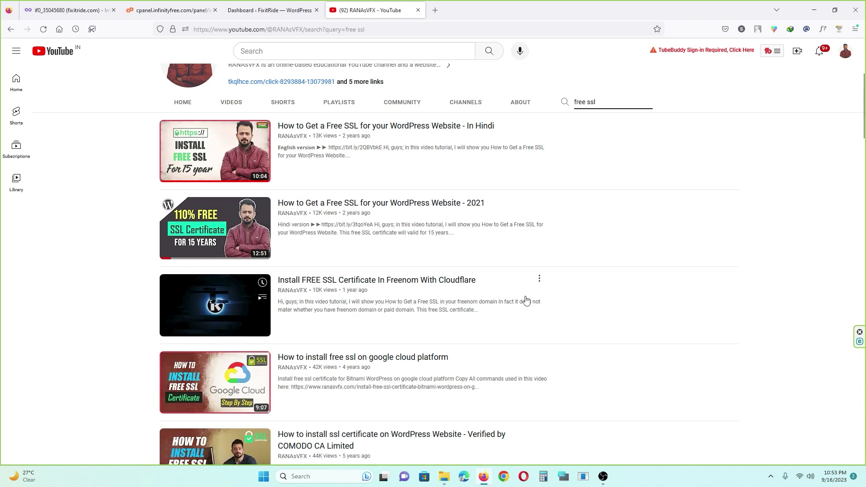
scroll(528, 301, up, 2)
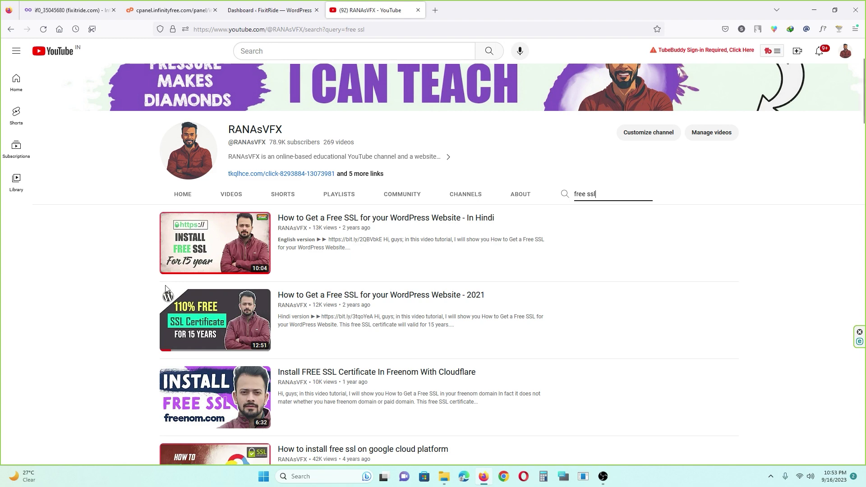
scroll(166, 289, up, 2)
Return to the WordPress tab and open WooCommerce Settings on the General store address tab
click(269, 10)
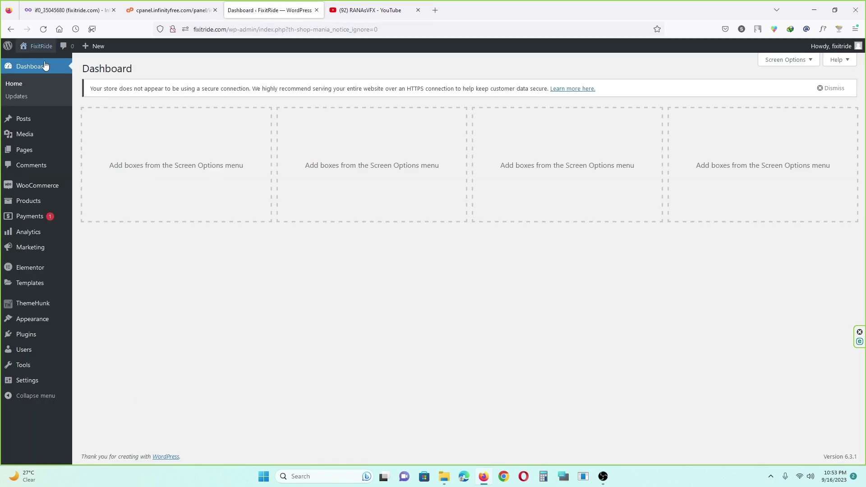
mouse_move(33, 206)
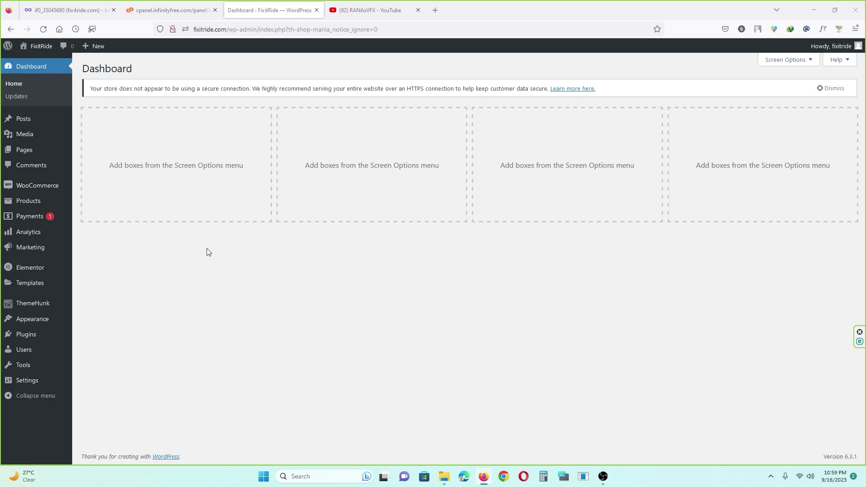
mouse_move(27, 190)
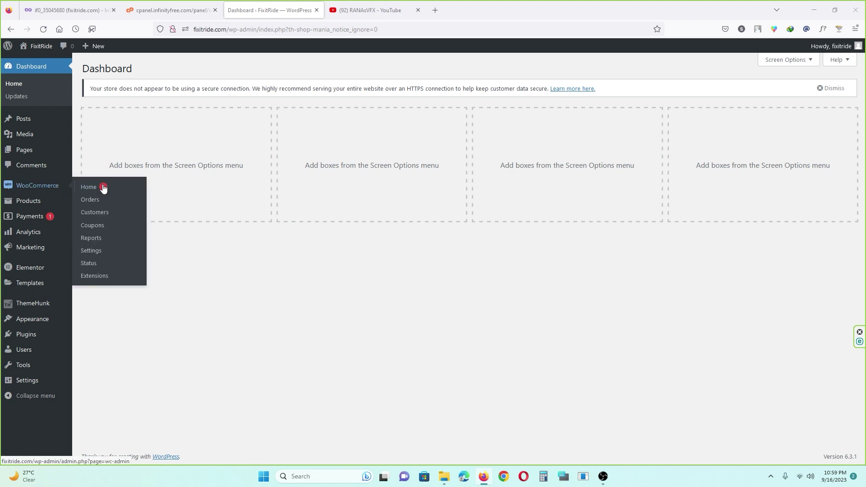
click(95, 254)
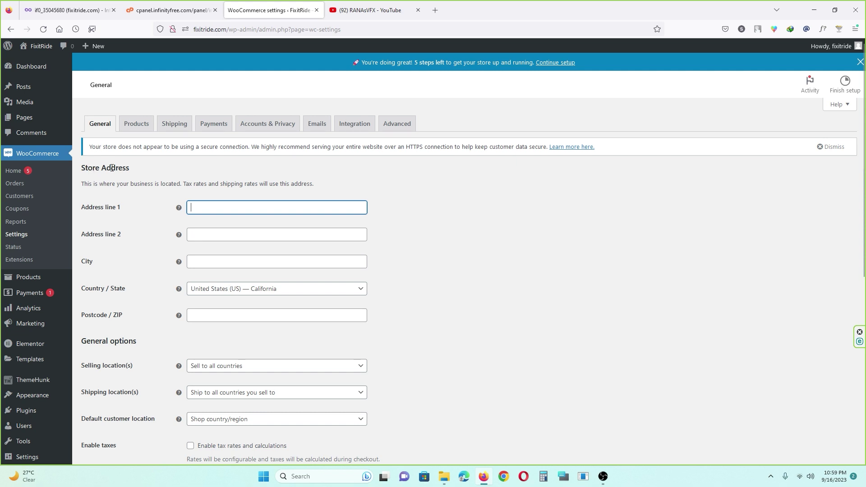
Fill the store's address lines and city from the browser's saved address suggestion
click(205, 210)
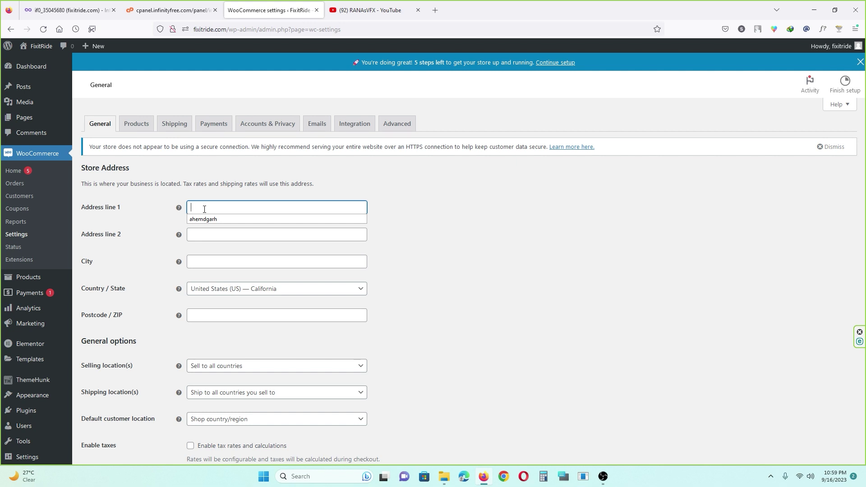
click(204, 209)
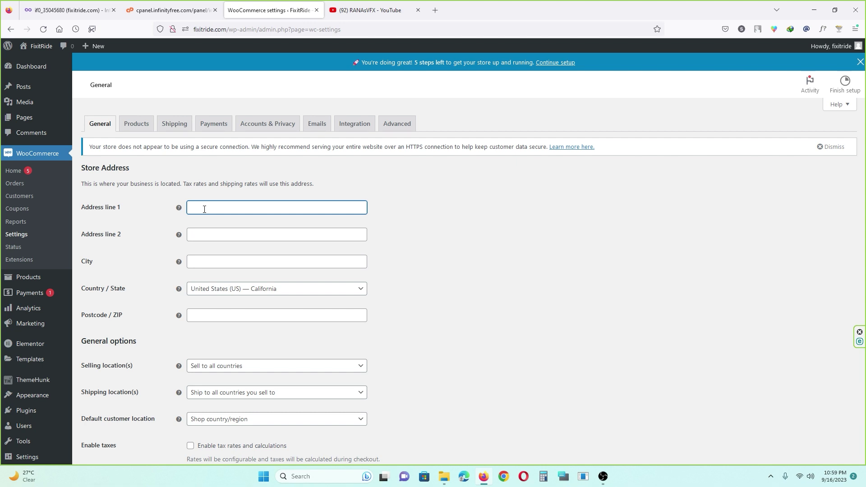
click(205, 208)
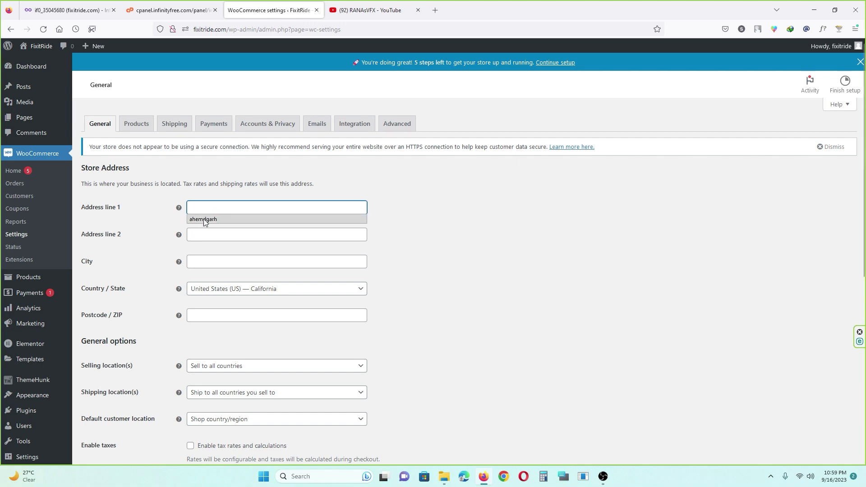
click(203, 220)
scroll(135, 270, down, 1)
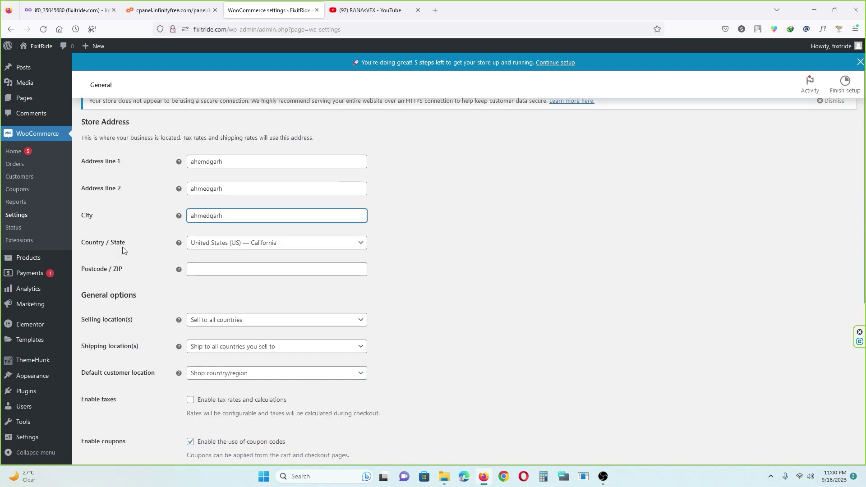
Set the store's Country / State to India — Punjab
click(241, 250)
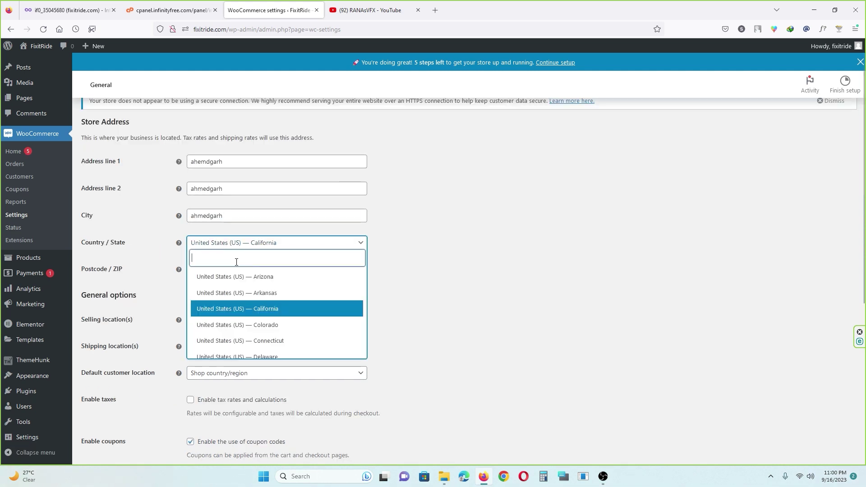
text(india)
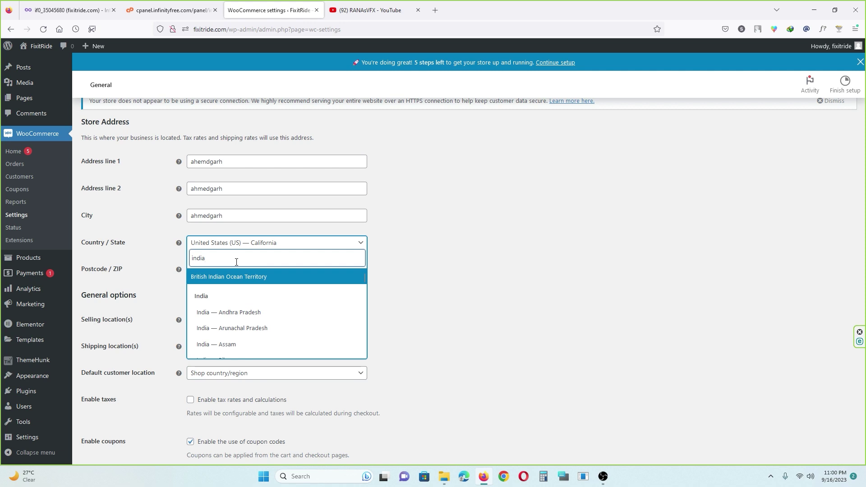
scroll(246, 299, down, 6)
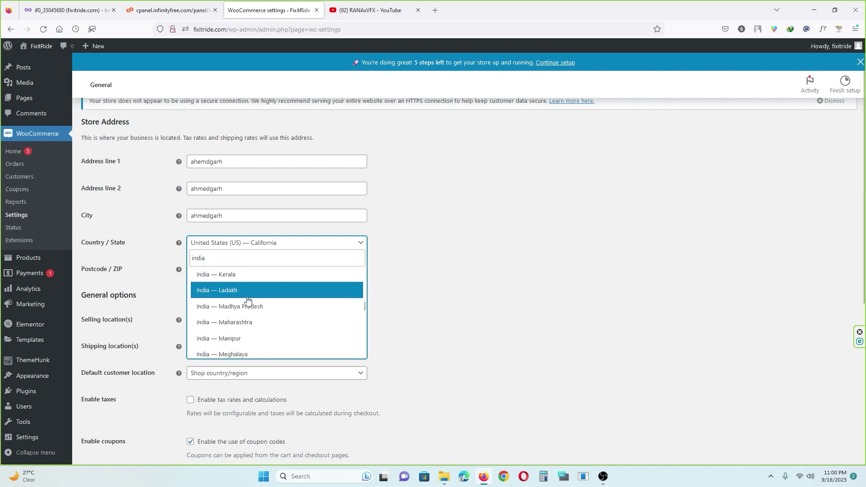
click(247, 300)
Enter the store postcode by accepting the suggested entry after typing 14
click(221, 269)
text(14)
click(197, 281)
scroll(181, 226, down, 3)
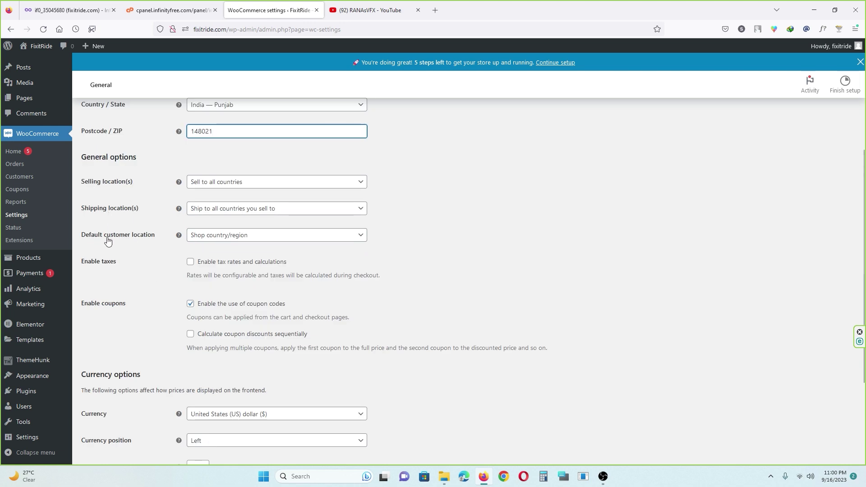
scroll(108, 242, down, 2)
Tick Enable tax rates and calculations and save the general store settings
click(190, 174)
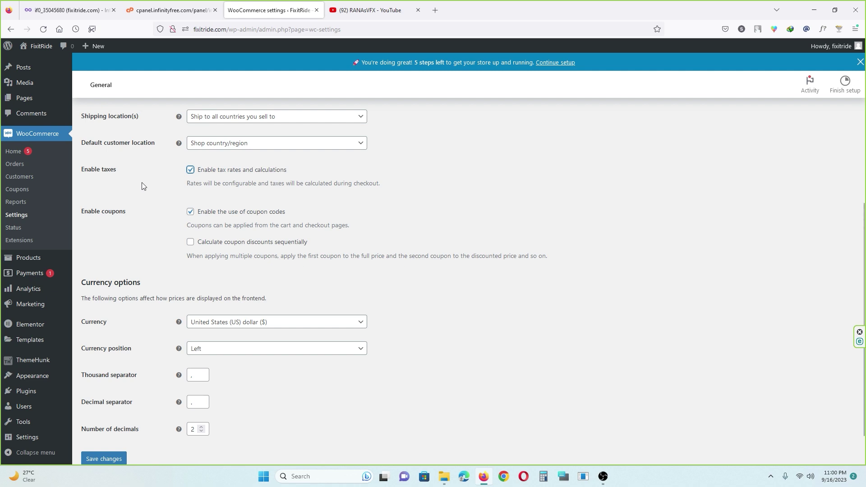
scroll(102, 180, down, 2)
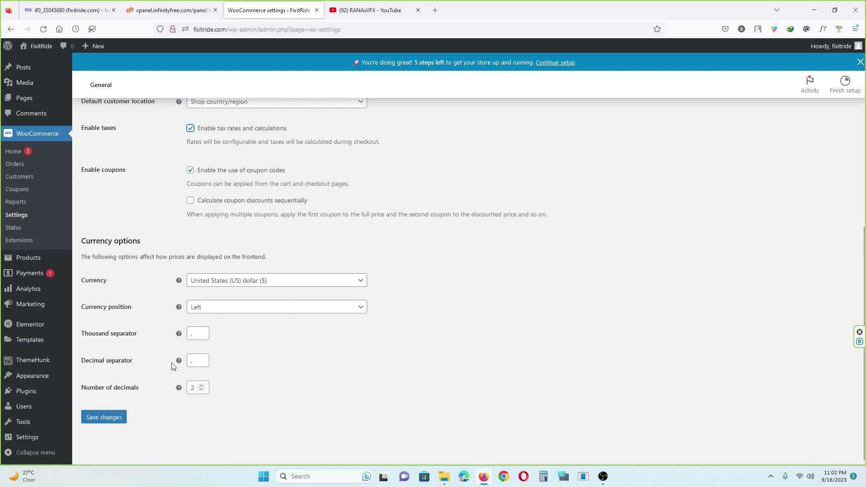
click(115, 418)
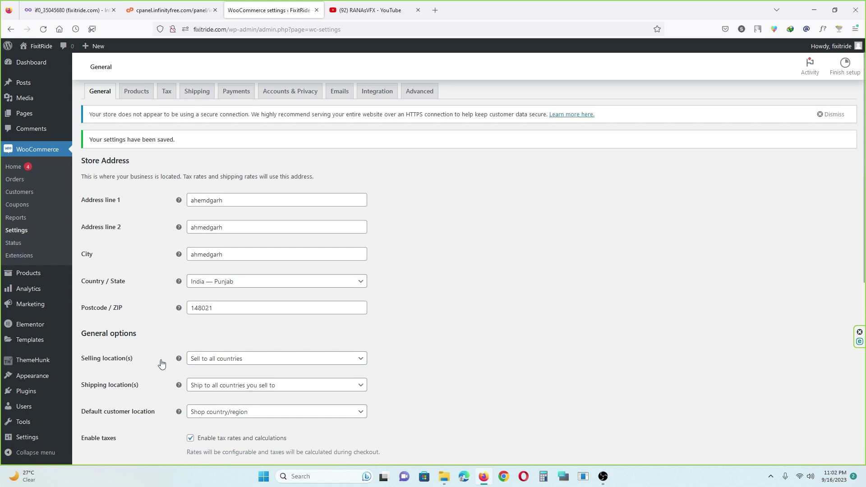
scroll(163, 361, down, 2)
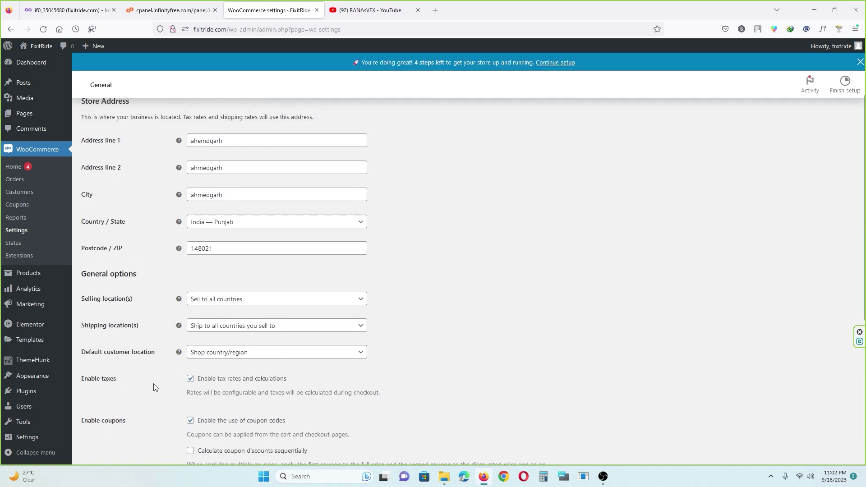
scroll(153, 383, up, 2)
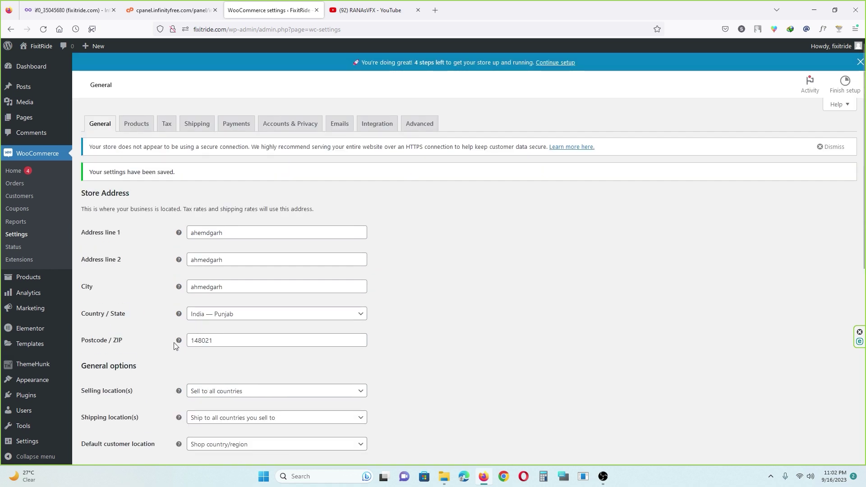
click(171, 128)
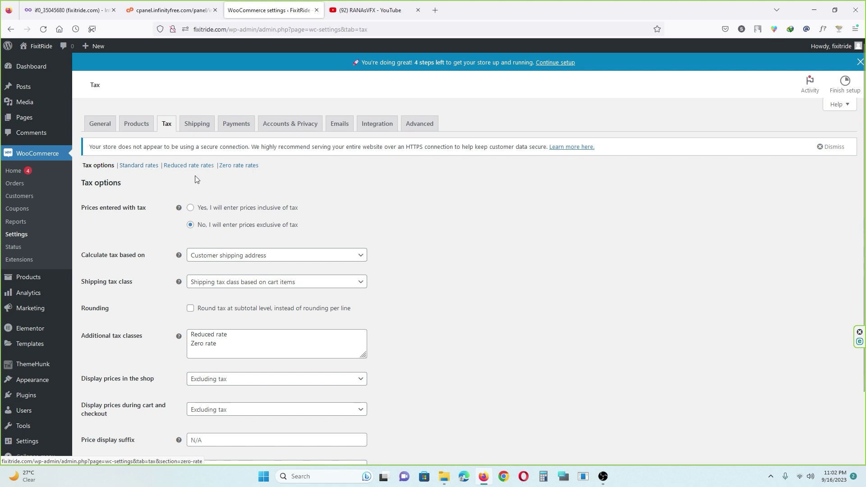
Enlarge the Additional tax classes box holding Reduced rate and Zero rate
scroll(163, 179, down, 3)
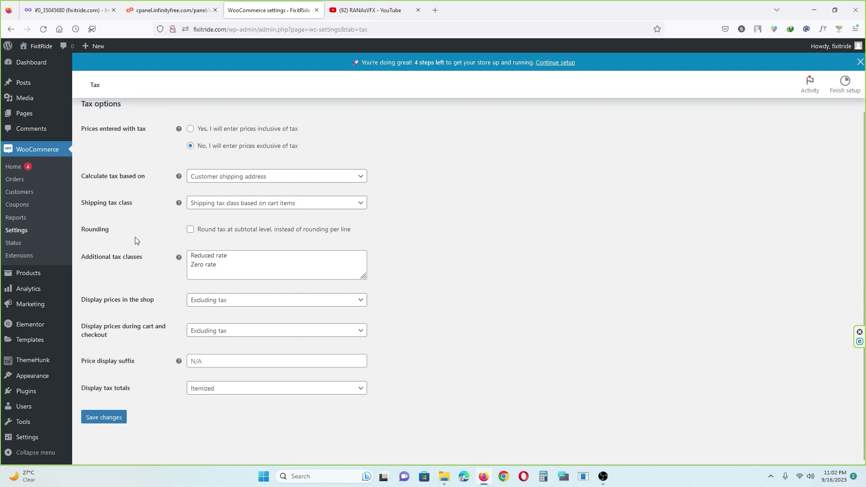
click(226, 267)
key(ctrl+a)
click(230, 265)
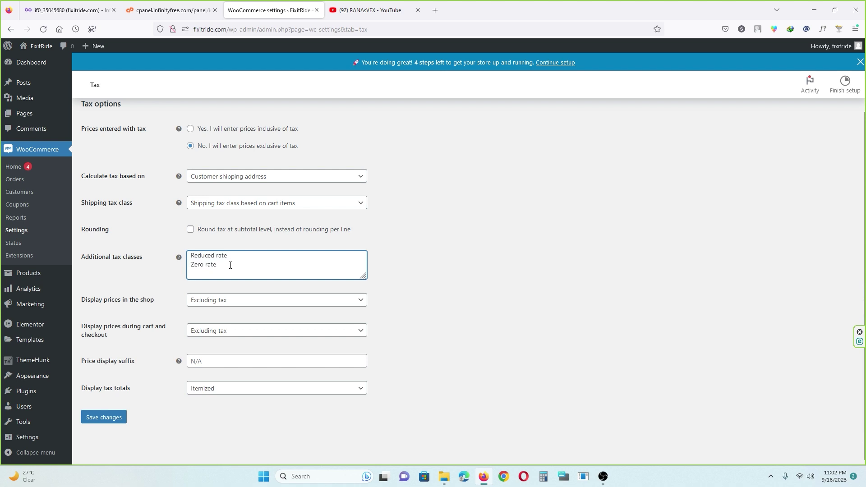
drag(364, 276, 370, 328)
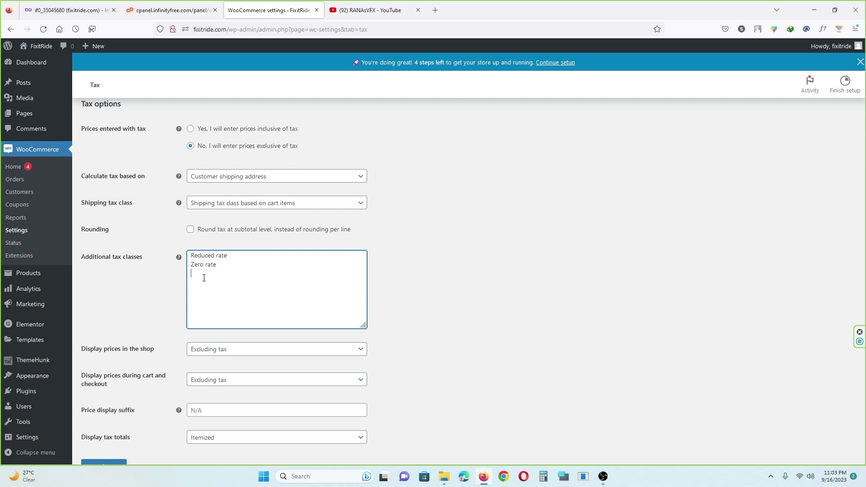
text(Vat)
key(BackSpace)
key(BackSpace)
key(BackSpace)
text(S)
key(BackSpace)
Delete the Reduced rate and Zero rate tax classes and save the tax options
click(230, 269)
scroll(228, 266, up, 3)
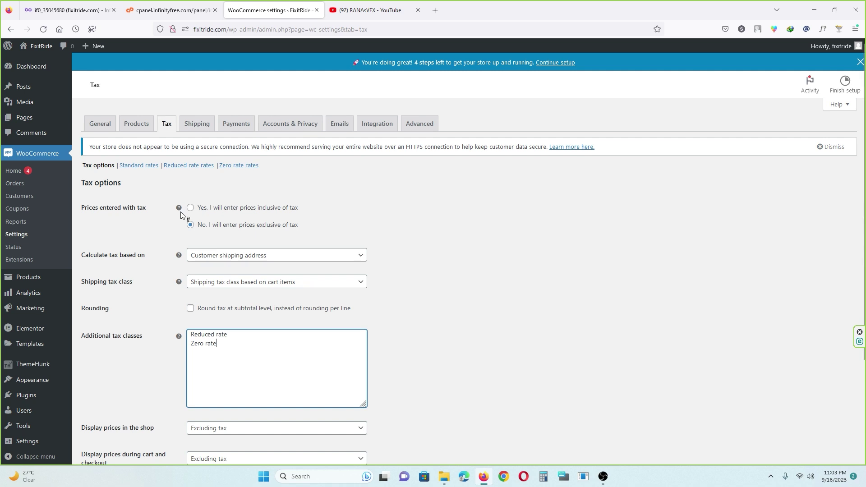
key(ctrl+a)
key(BackSpace)
scroll(156, 331, down, 5)
click(109, 415)
scroll(158, 368, up, 1)
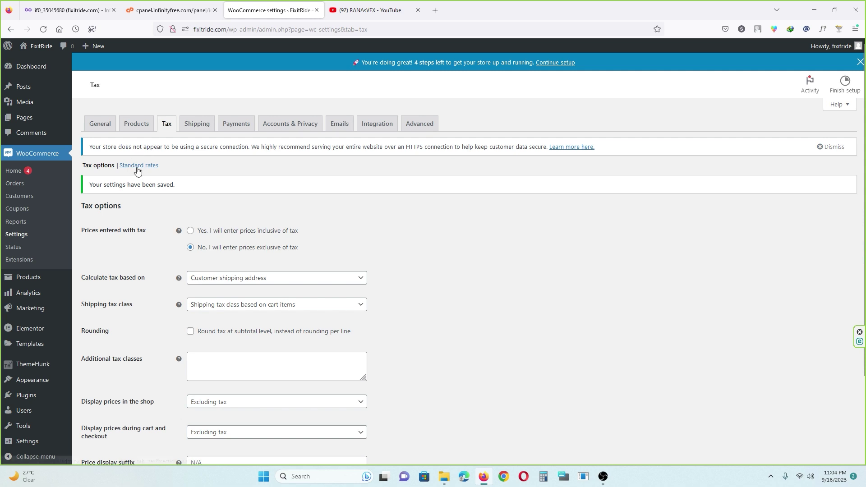
Open Standard rates, add a trial United States (US) tax row, then remove it
click(135, 166)
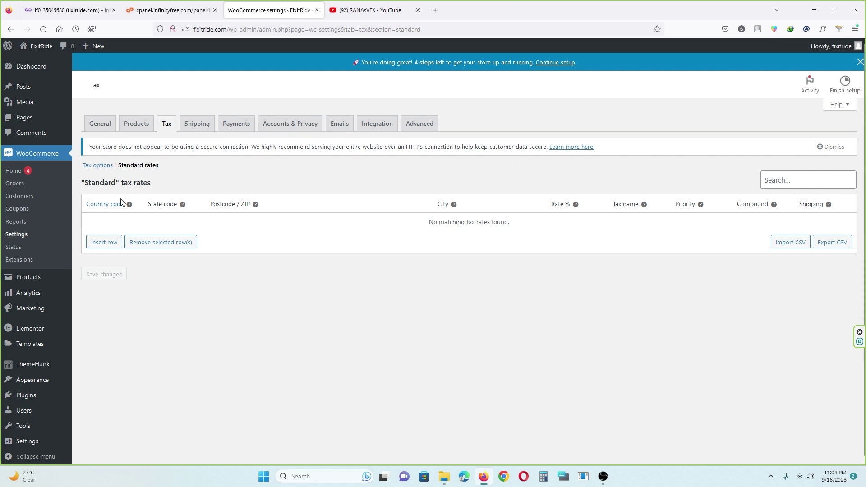
click(106, 247)
click(105, 220)
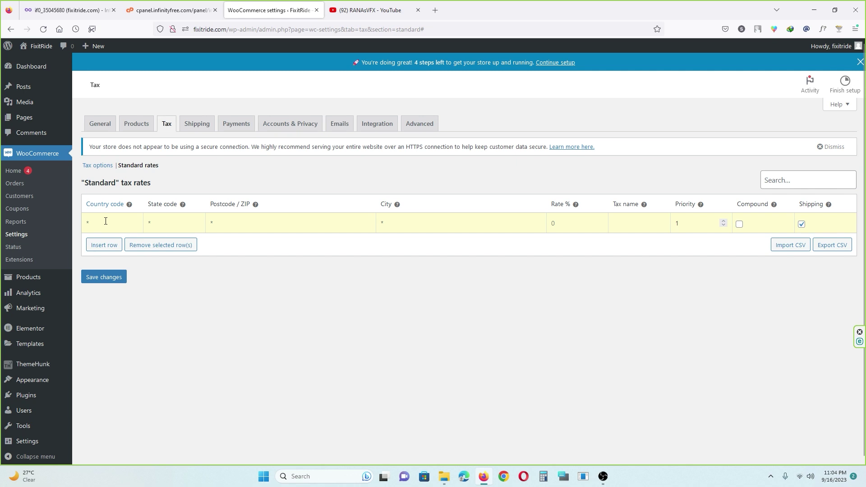
text(US)
click(129, 316)
click(237, 218)
click(427, 228)
click(150, 245)
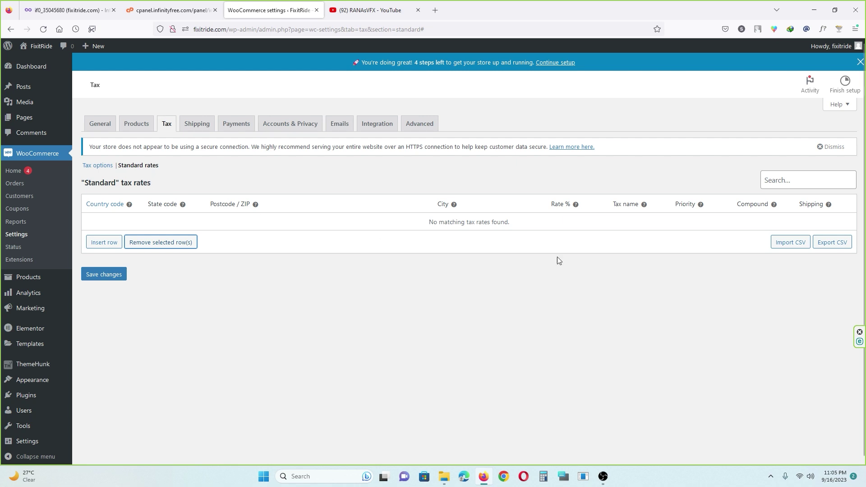
Upload and import tax rates from the tax_rates.csv file
click(788, 247)
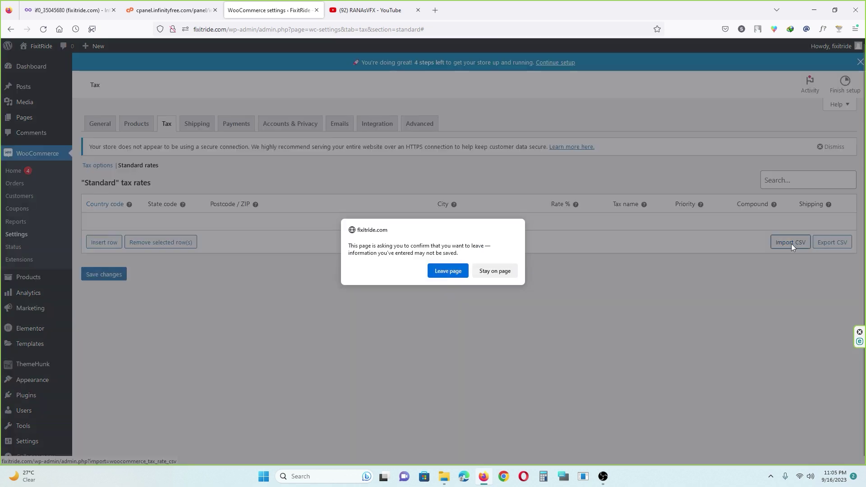
click(448, 270)
click(196, 130)
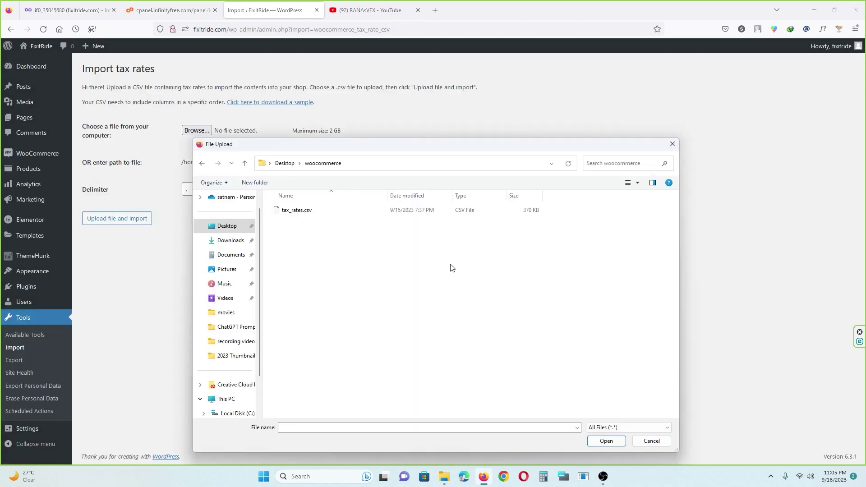
click(295, 213)
click(604, 444)
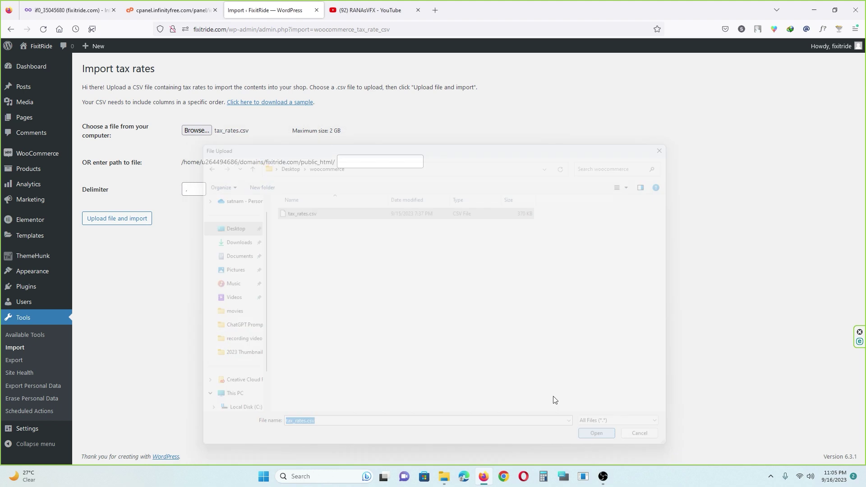
click(111, 222)
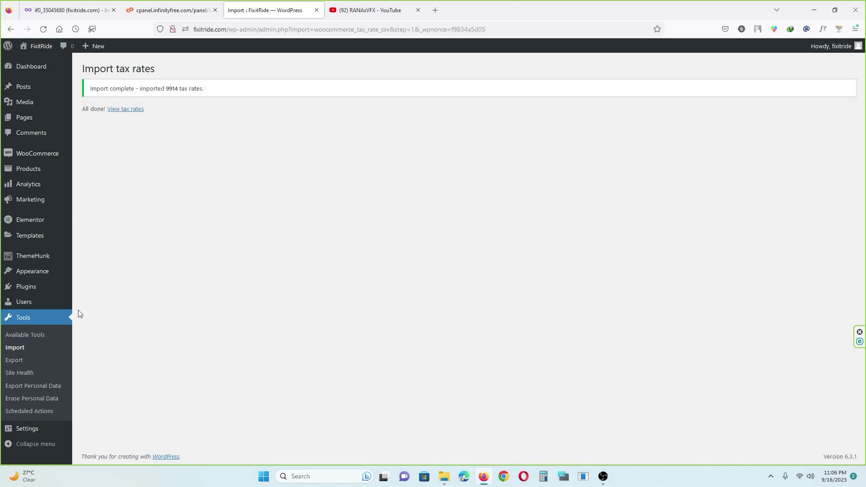
Review the 9914 imported rates in the Standard tax rates table
mouse_move(39, 157)
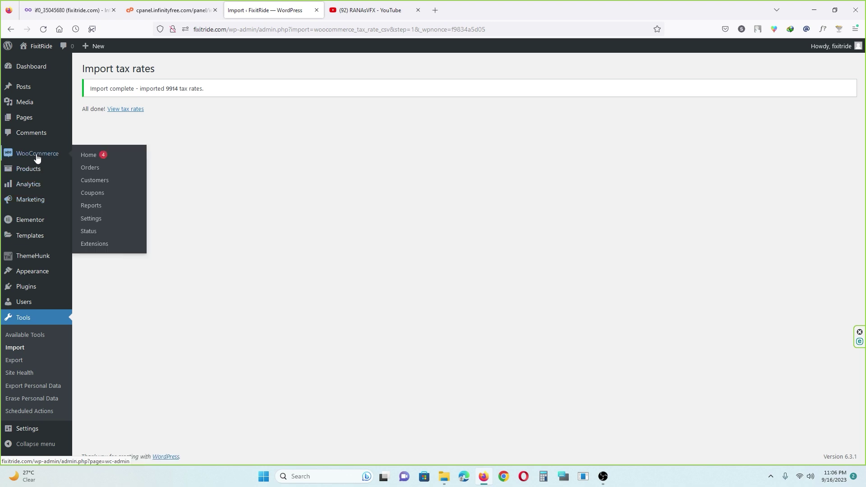
click(92, 220)
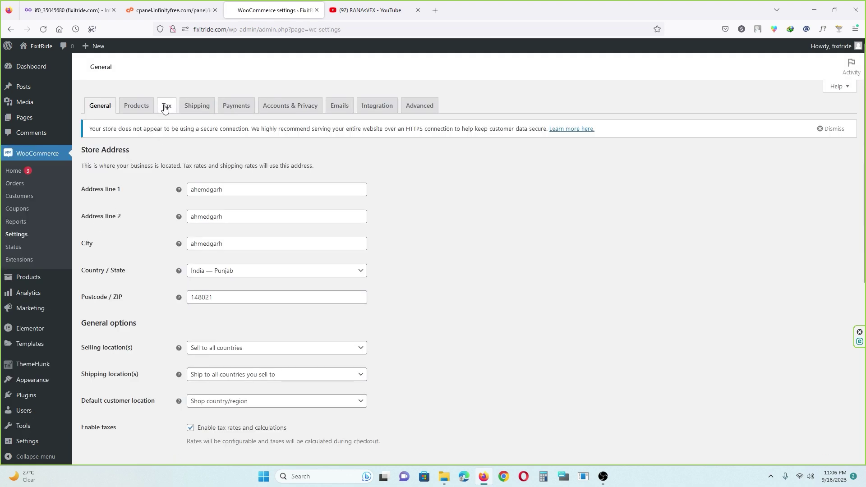
click(166, 106)
click(143, 149)
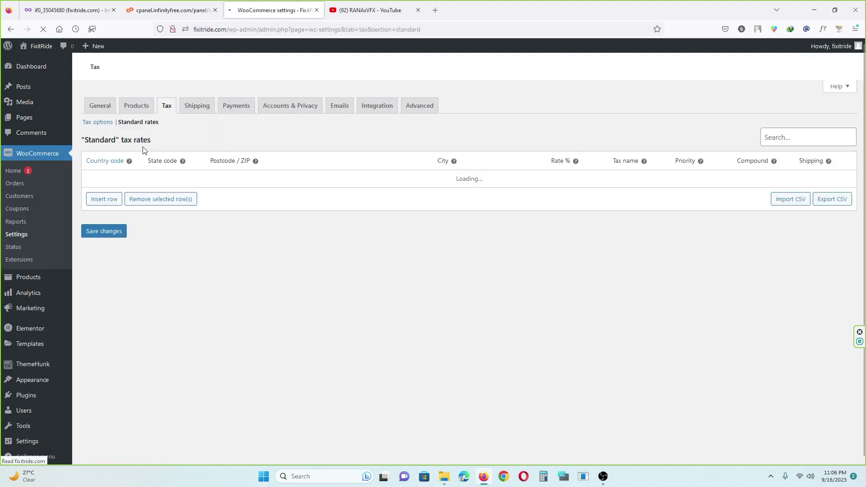
scroll(117, 217, down, 8)
scroll(190, 268, down, 15)
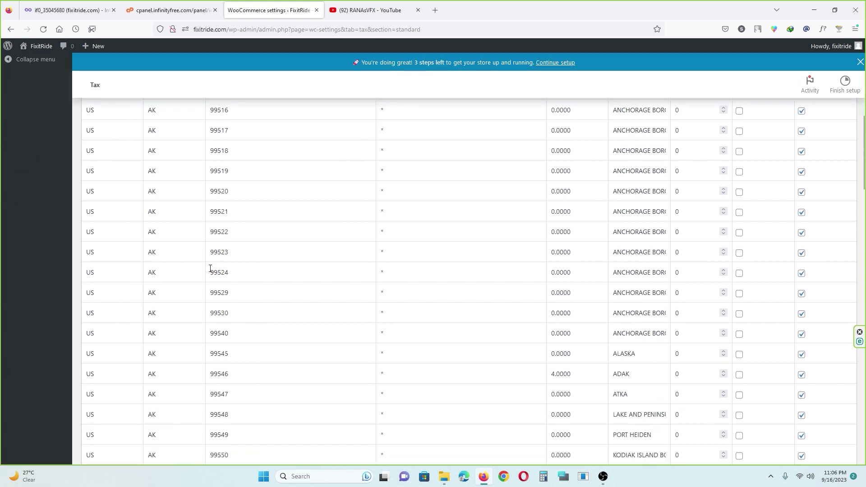
scroll(241, 268, down, 4)
scroll(244, 270, up, 20)
scroll(247, 272, up, 1)
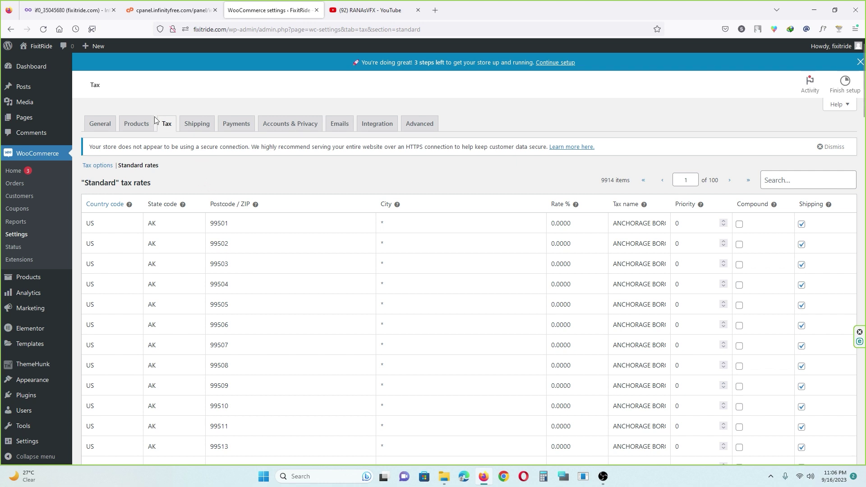
Add a new shipping zone named FREE Shipping
click(206, 128)
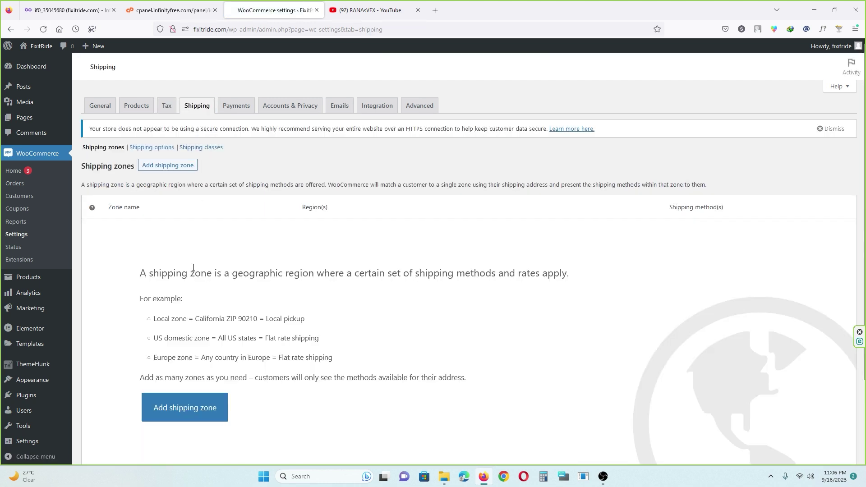
scroll(193, 267, down, 2)
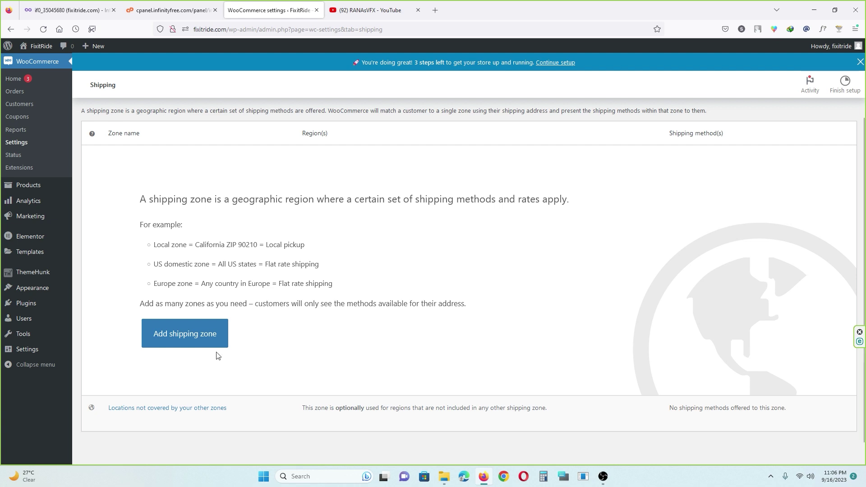
click(189, 340)
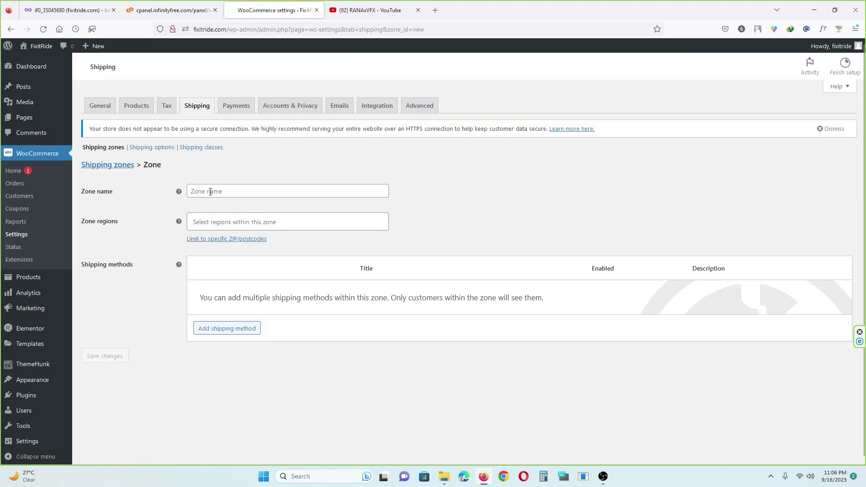
click(208, 211)
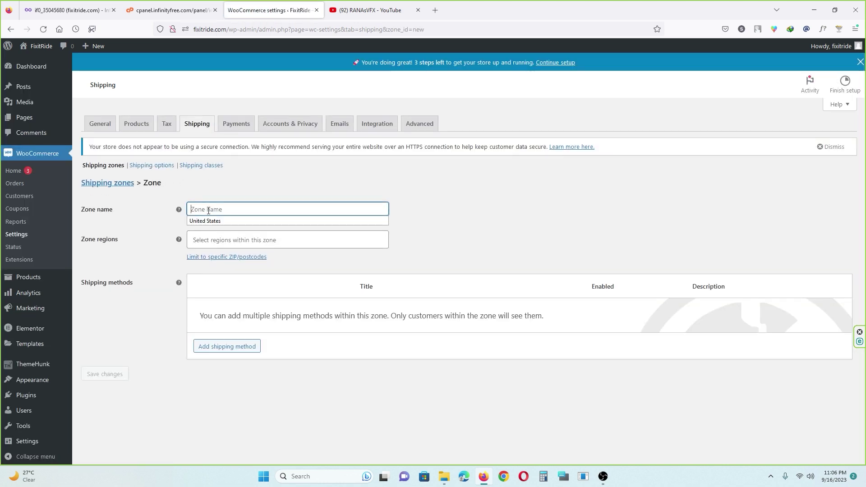
text(FR)
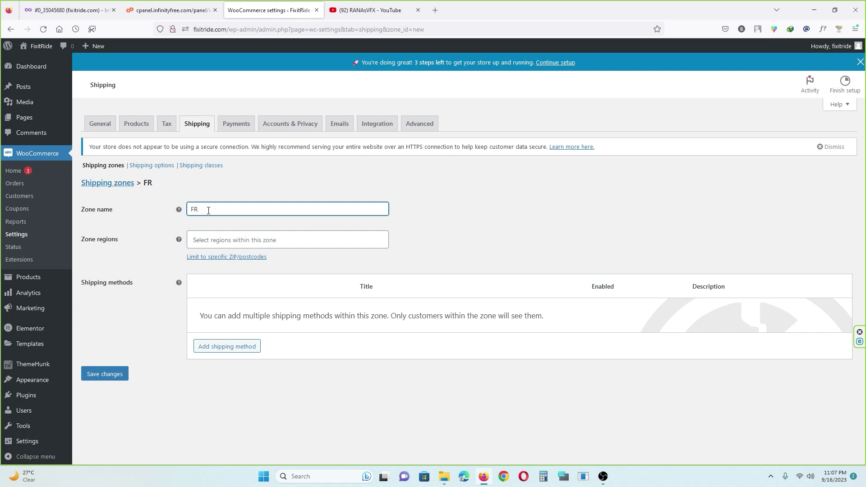
text(eeEE Shipping)
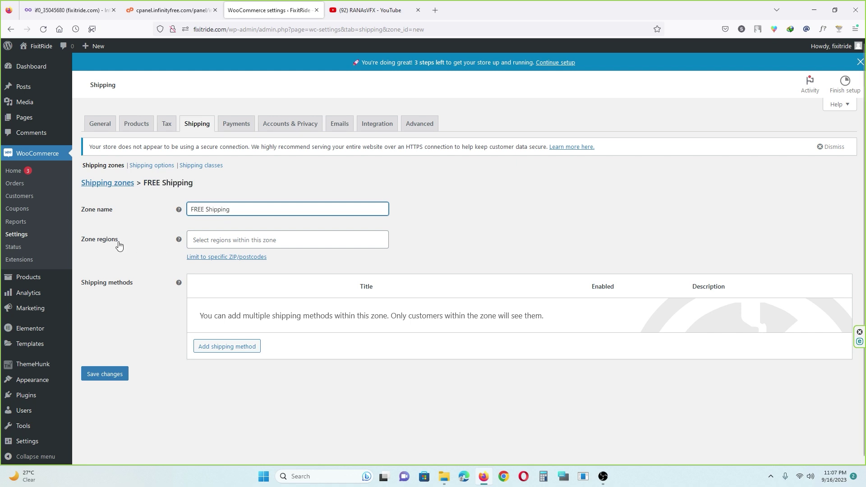
Set the zone region to United States (US), then go to the YouTube tab
click(232, 240)
text(unite)
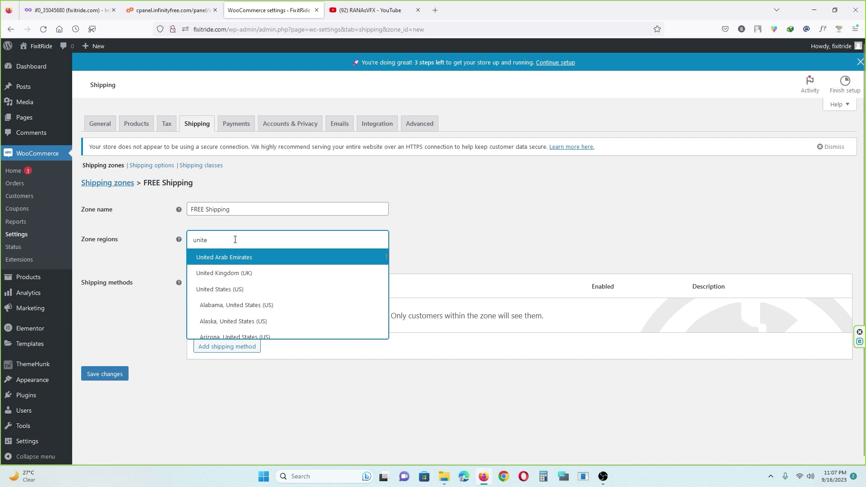
click(220, 289)
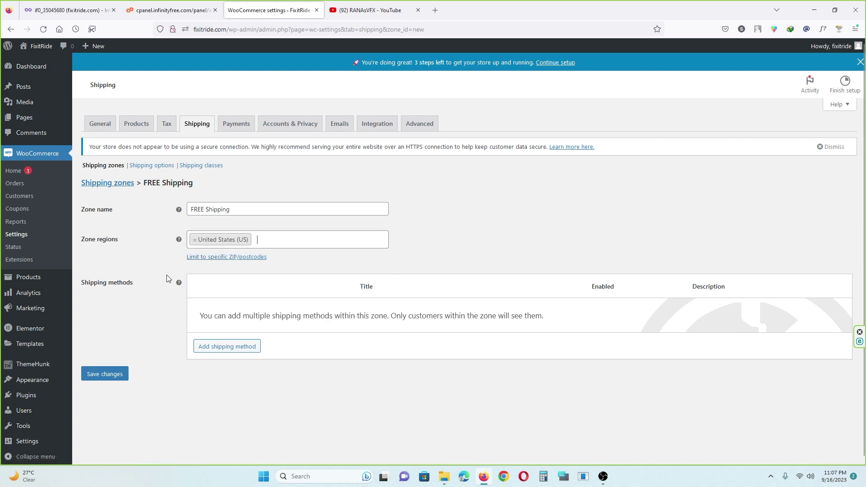
click(280, 240)
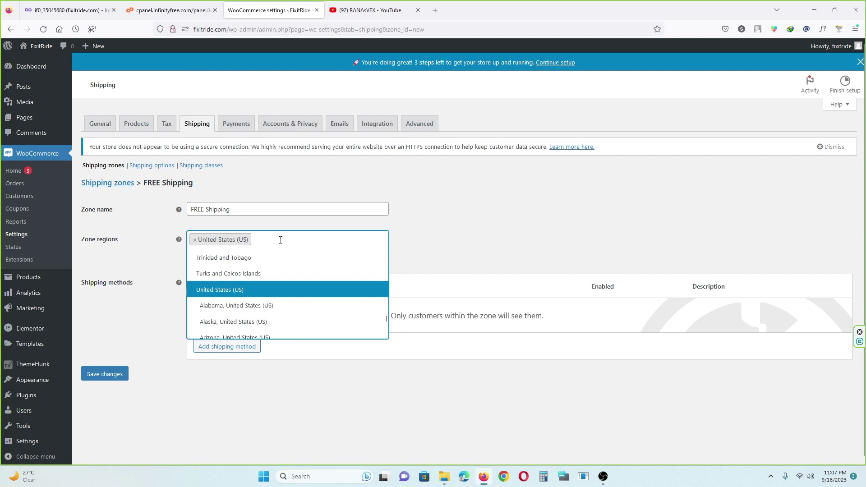
click(270, 241)
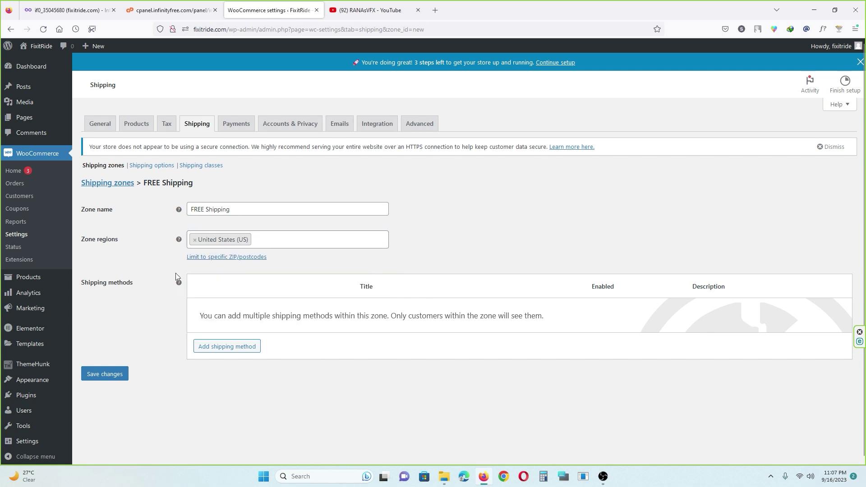
click(366, 10)
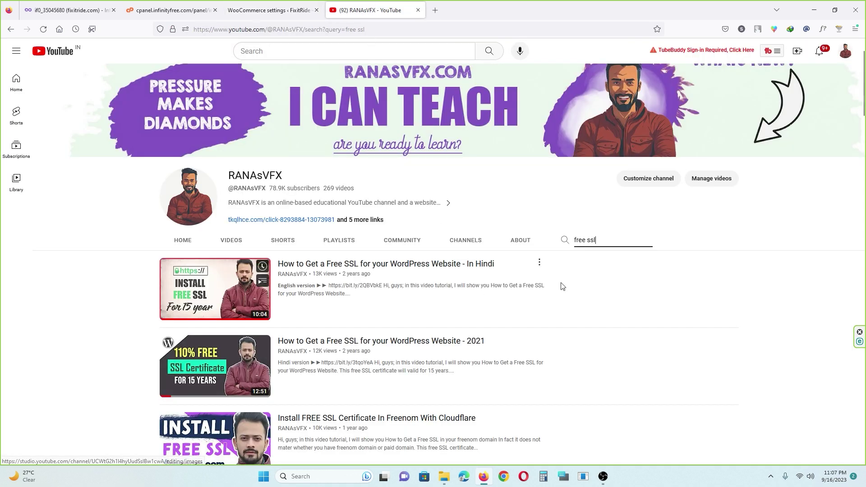
Search the YouTube channel for 'shipping', browse the results, and go back to WooCommerce
key(ctrl+a)
text(shipping)
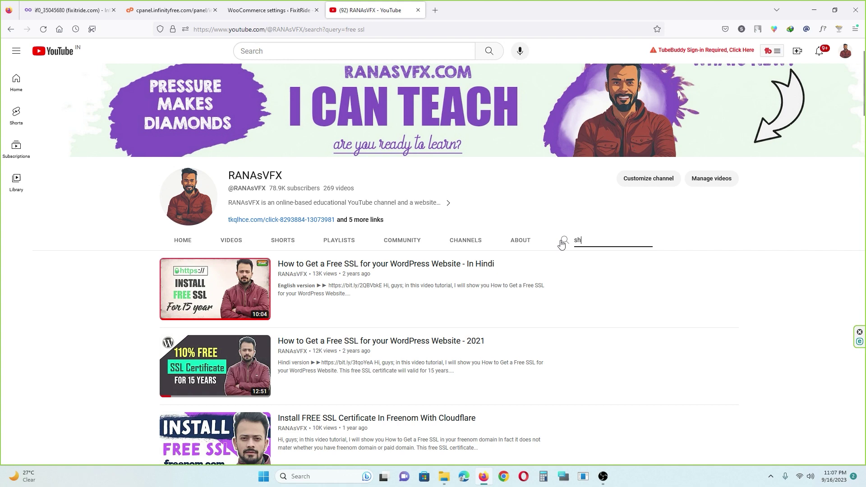
key(Return)
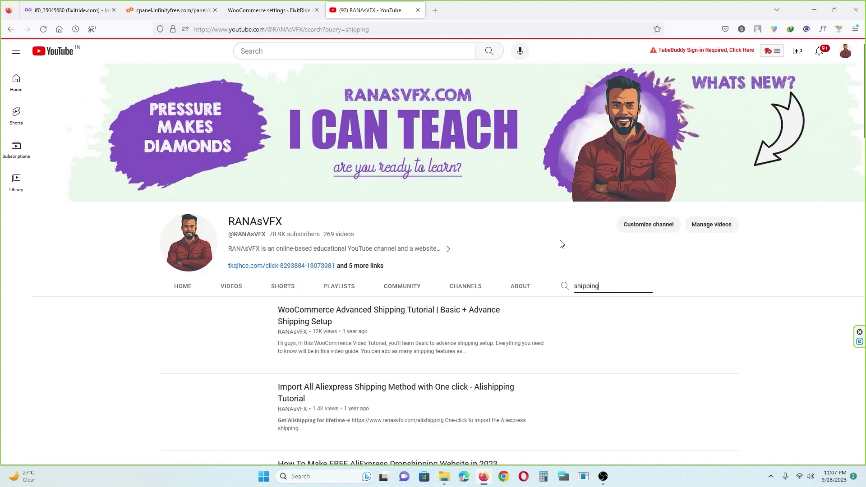
scroll(136, 288, down, 2)
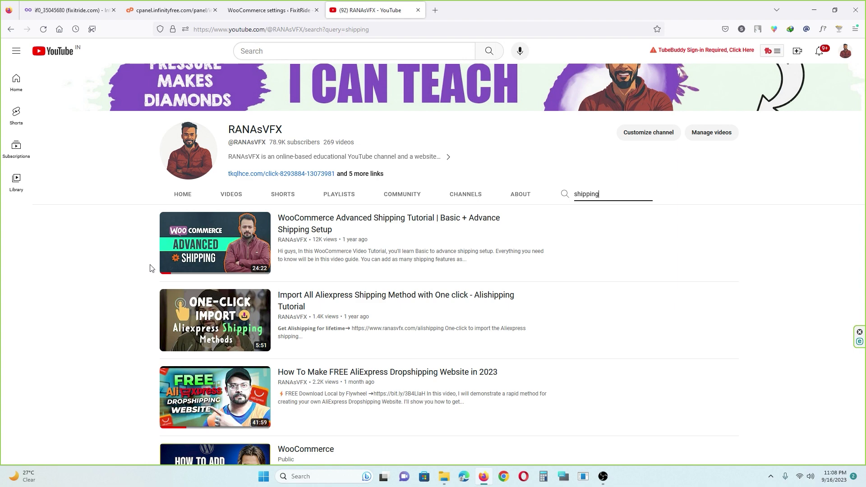
scroll(150, 268, up, 2)
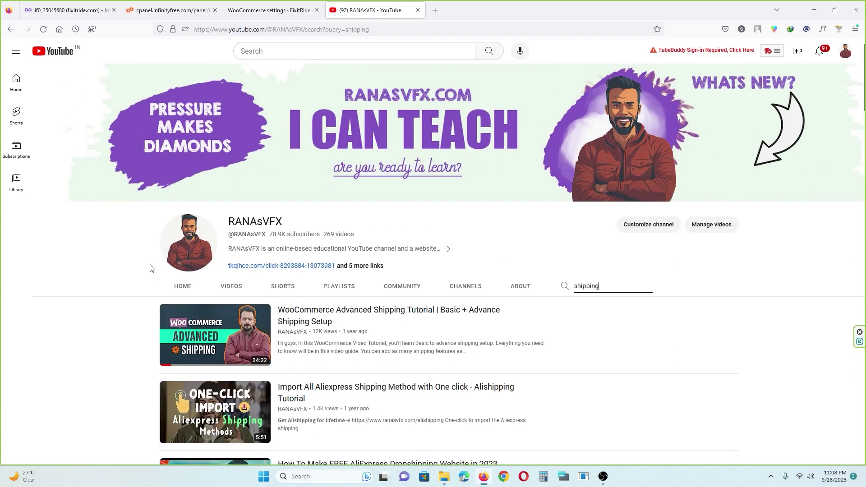
click(270, 9)
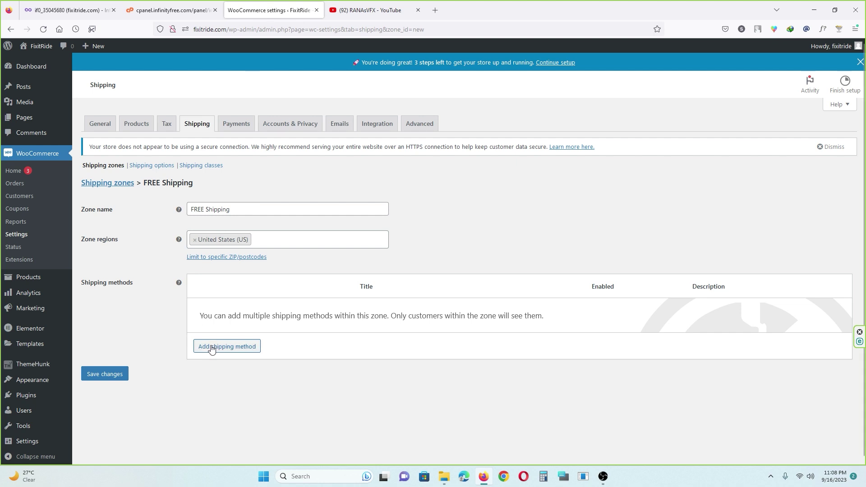
Save the FREE Shipping zone and add a Free shipping method to it
click(114, 374)
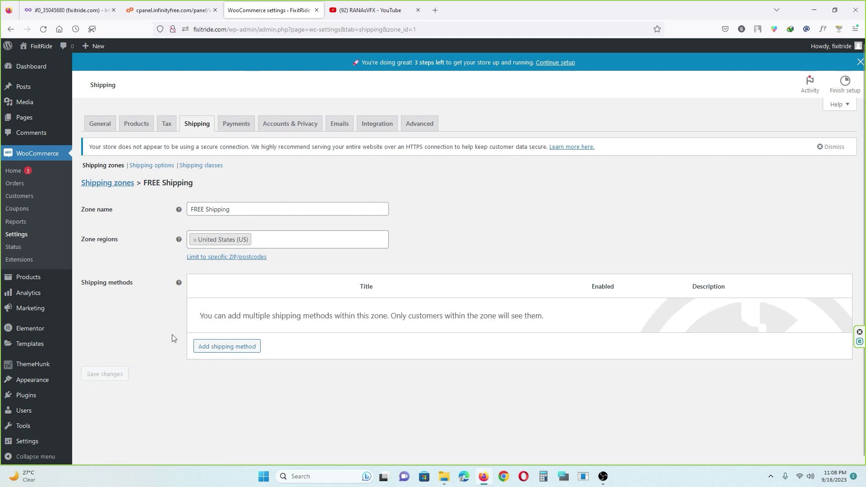
click(217, 349)
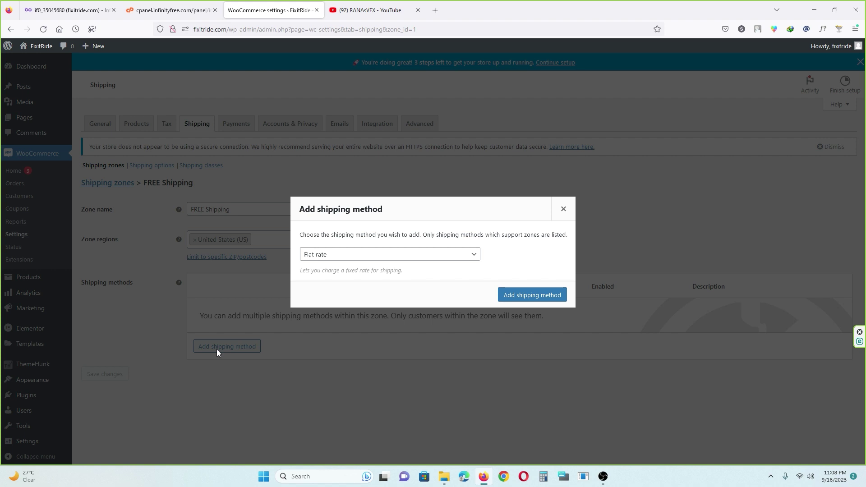
click(334, 255)
click(326, 282)
click(523, 300)
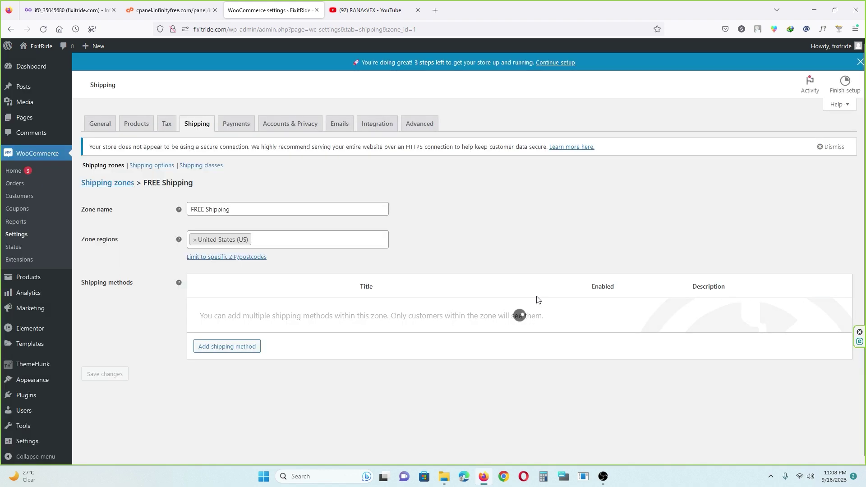
Leave the Free shipping requirement at N/A and save the method settings
click(220, 324)
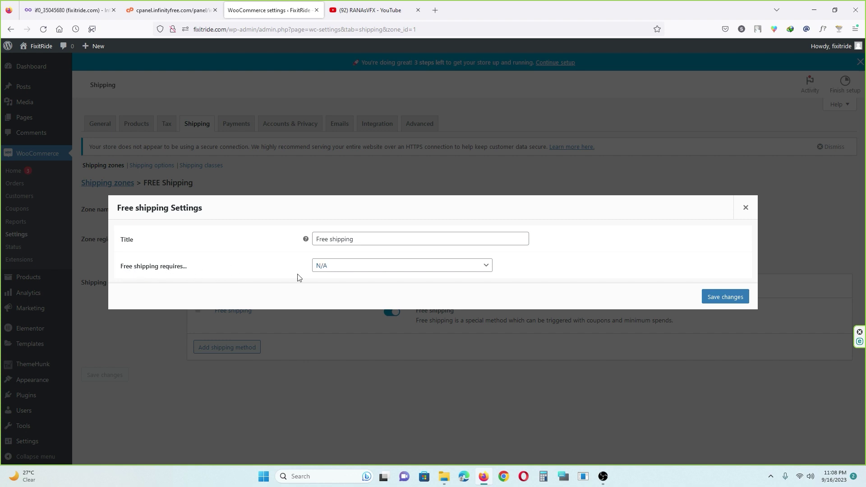
click(347, 269)
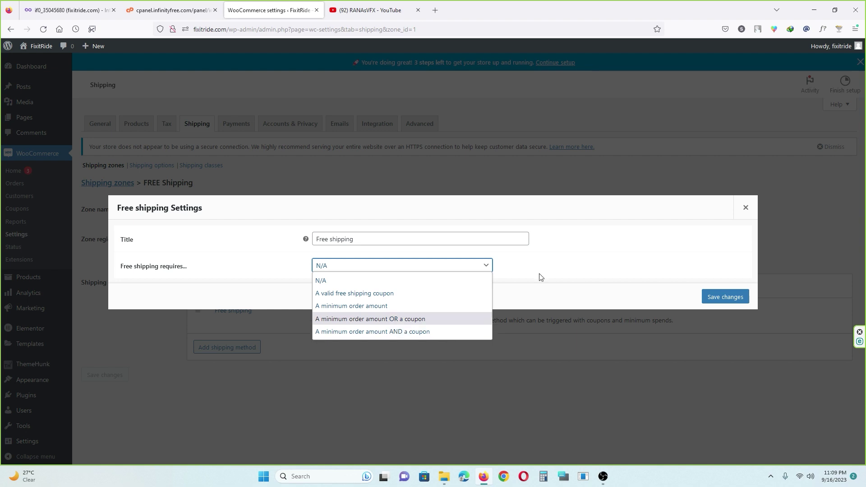
click(323, 263)
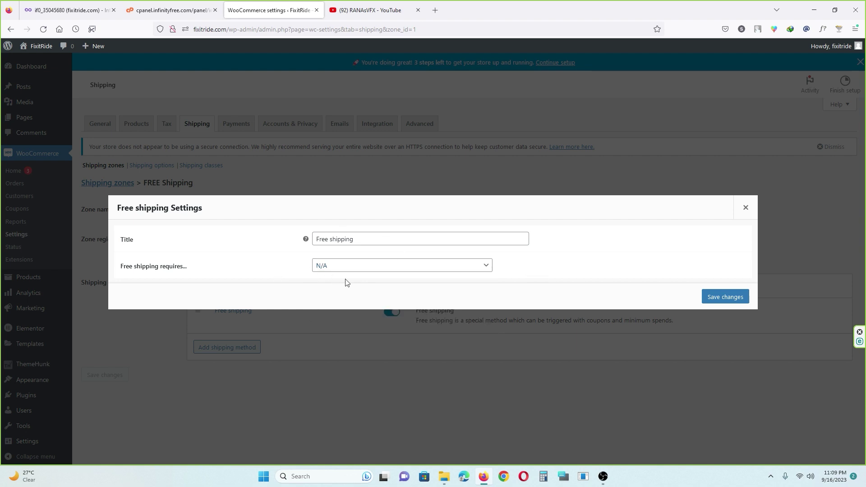
click(725, 298)
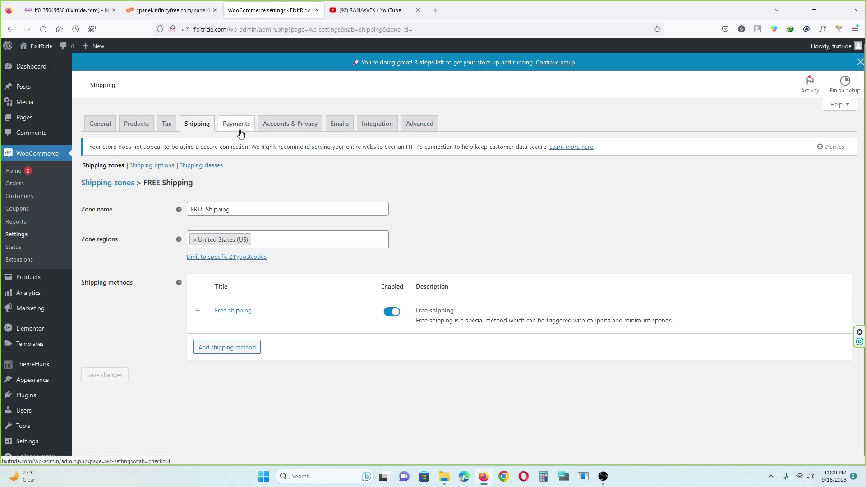
Allow checkout login and account creation, turn off the password-setup link, and save
click(290, 128)
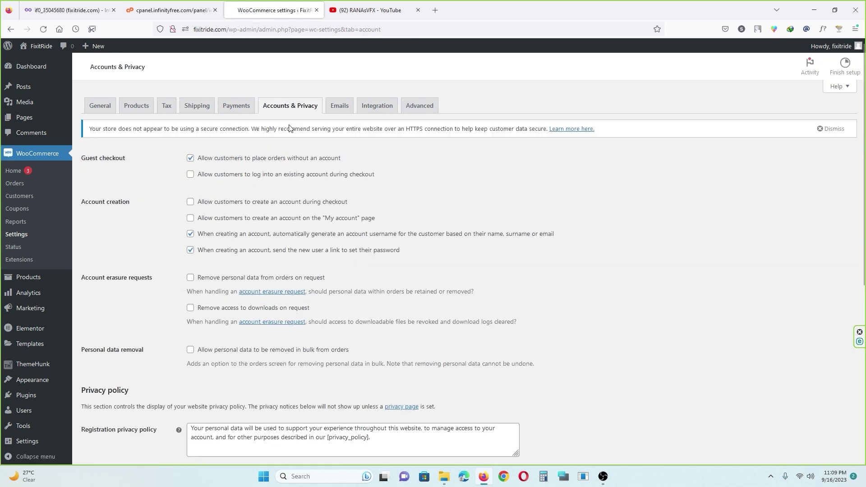
click(190, 192)
click(190, 219)
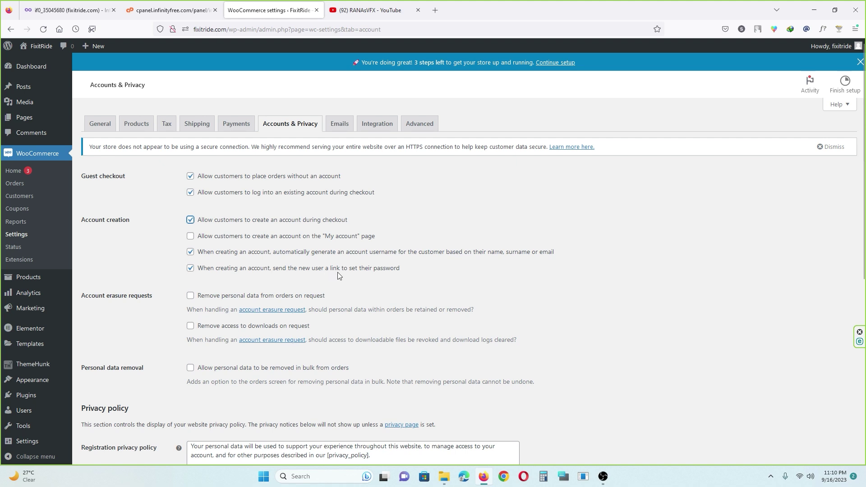
click(191, 268)
click(151, 263)
scroll(253, 261, down, 2)
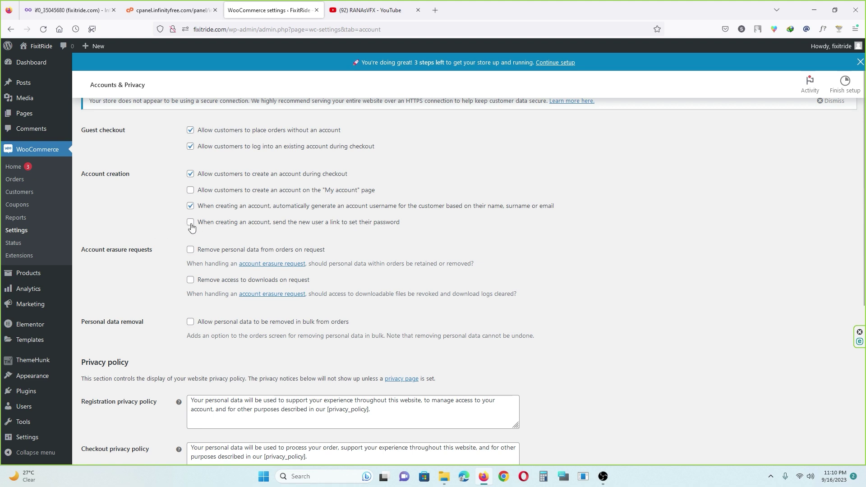
scroll(128, 218, down, 3)
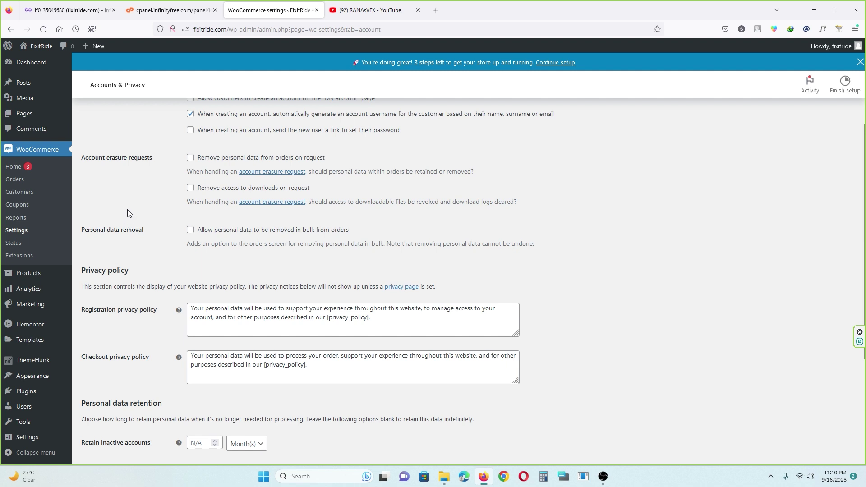
scroll(127, 210, down, 5)
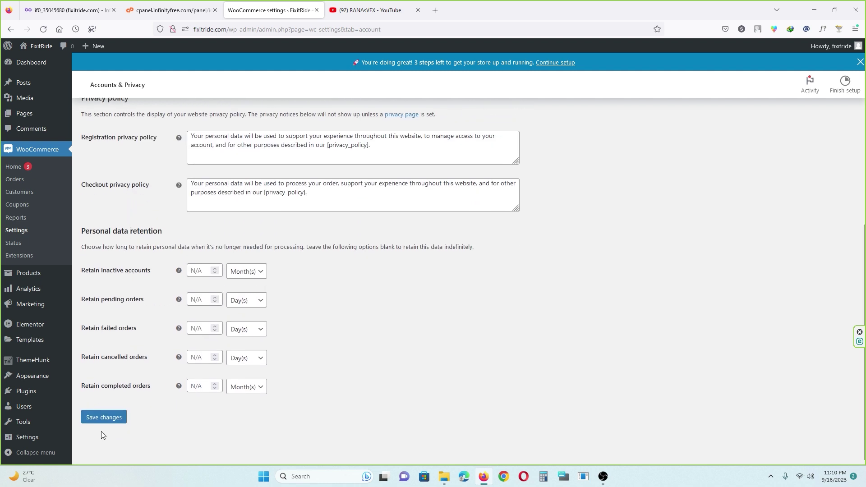
click(111, 417)
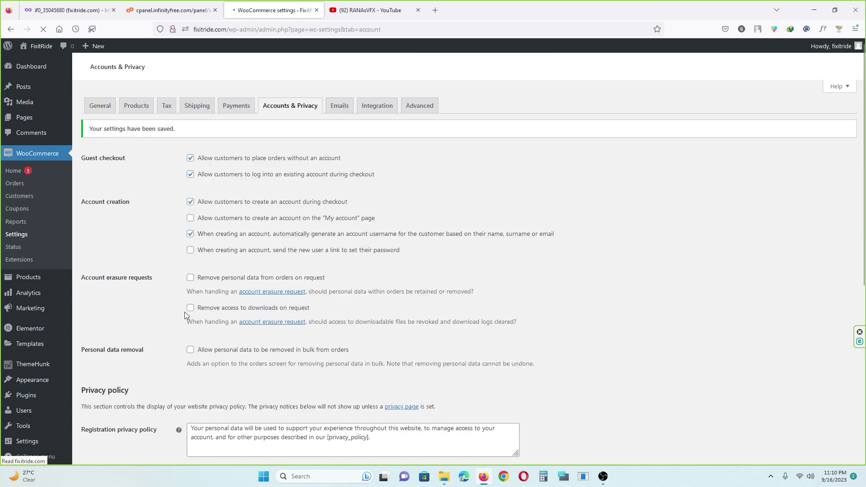
Open the New order email settings and inspect the Recipient(s) address without changing it
click(345, 108)
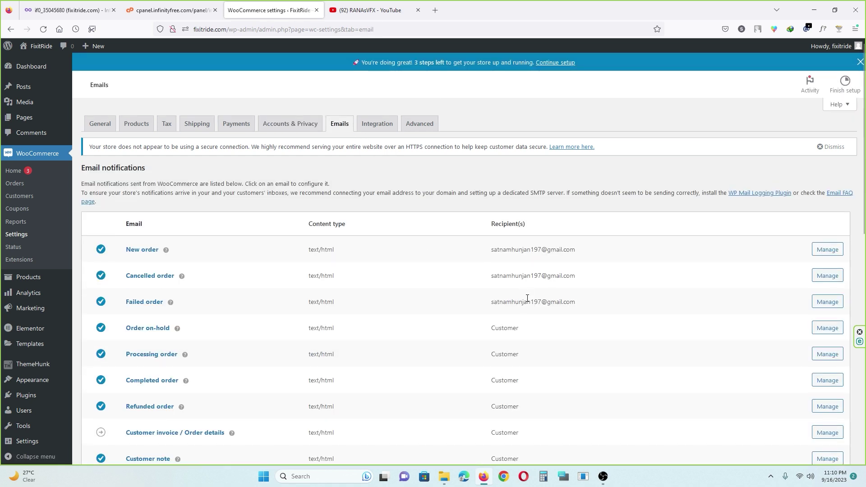
click(828, 250)
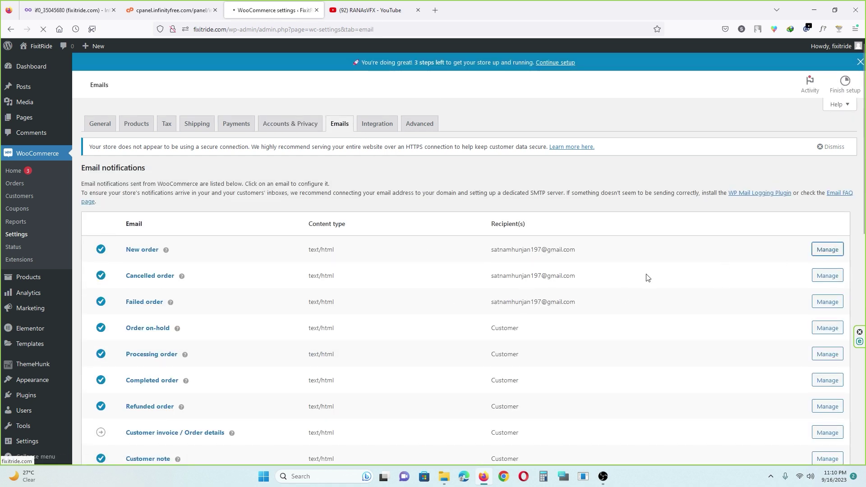
drag(290, 236, 161, 240)
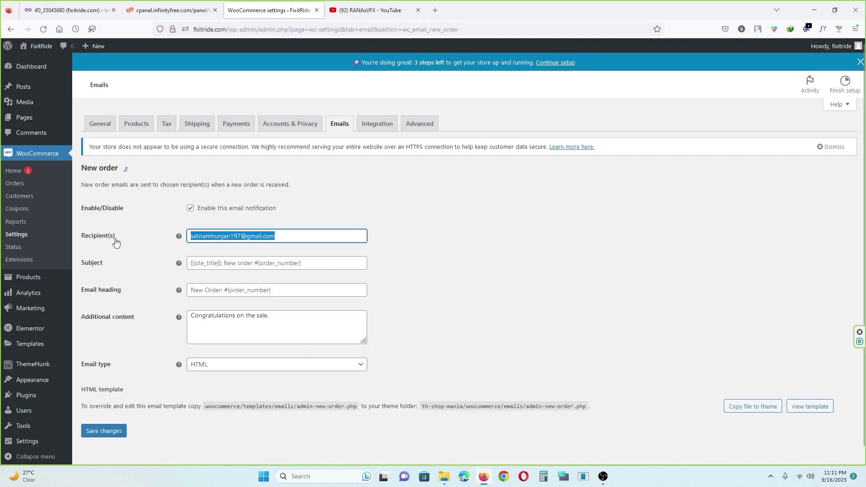
click(286, 236)
drag(286, 237, 187, 237)
click(257, 237)
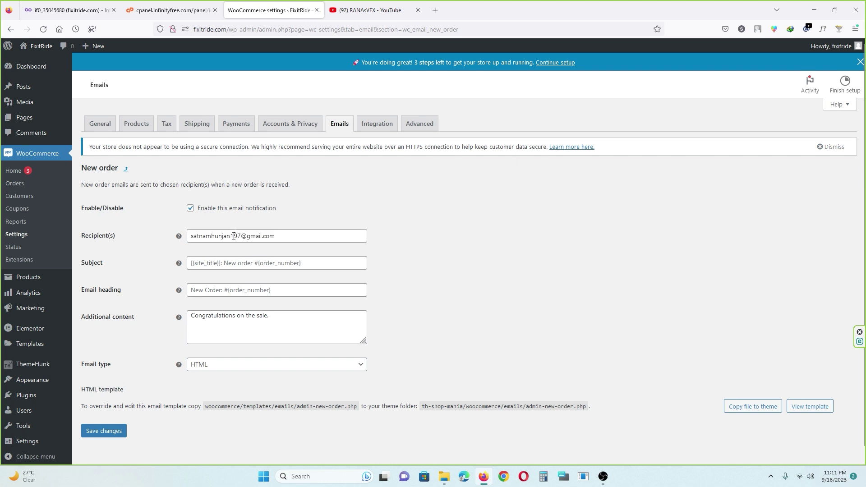
drag(289, 238, 237, 237)
click(393, 236)
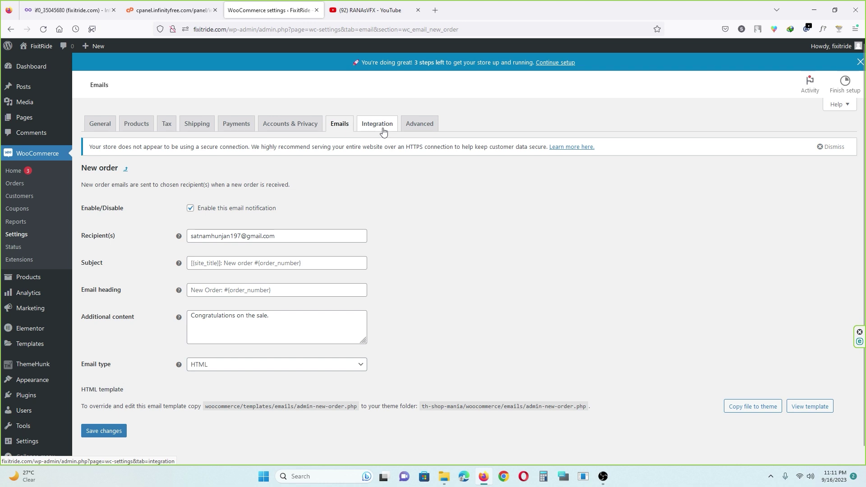
Show the WooCommerce Payments tab, where bank transfer, check payments and cash on delivery are listed
click(238, 126)
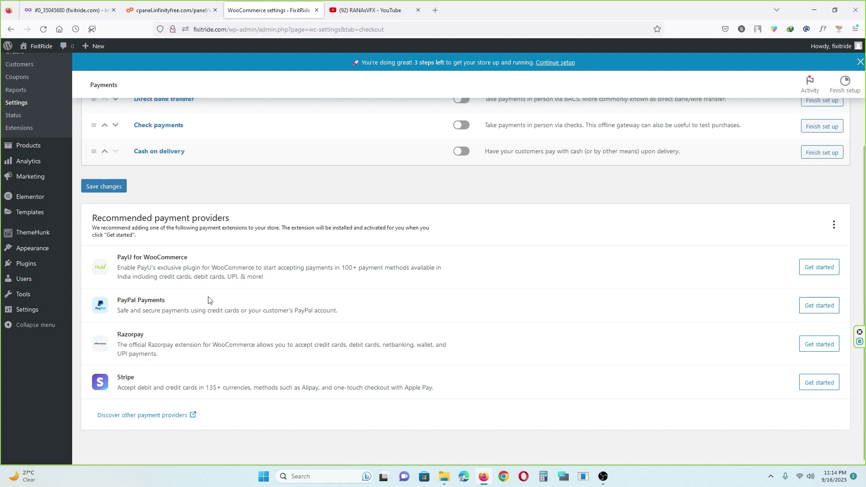
scroll(208, 300, up, 3)
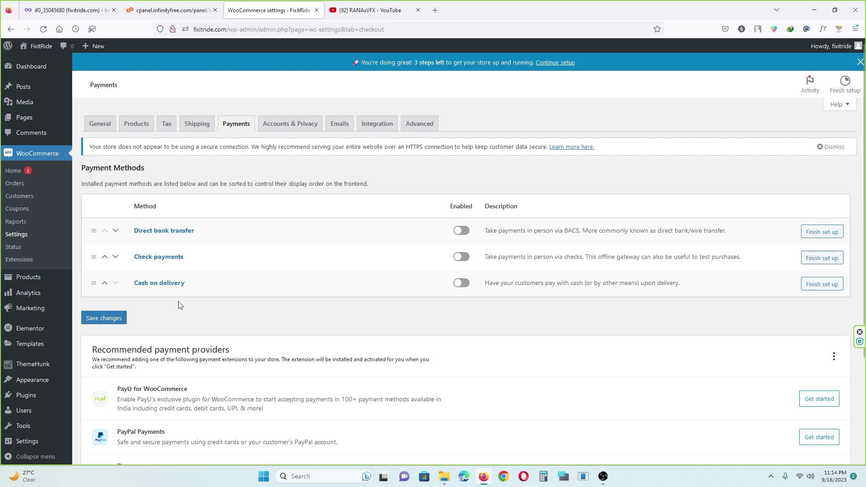
scroll(163, 307, down, 1)
mouse_move(31, 350)
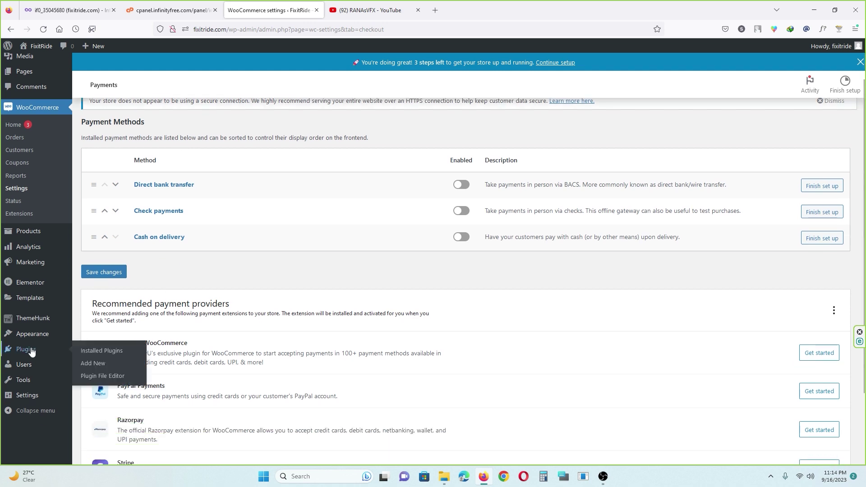
Open the Plugins > Add New page in a new browser tab
right_click(95, 365)
click(149, 197)
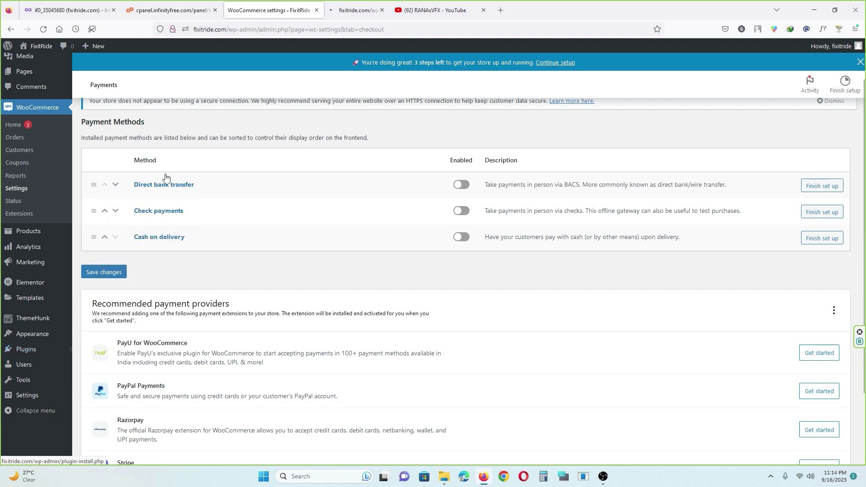
click(372, 10)
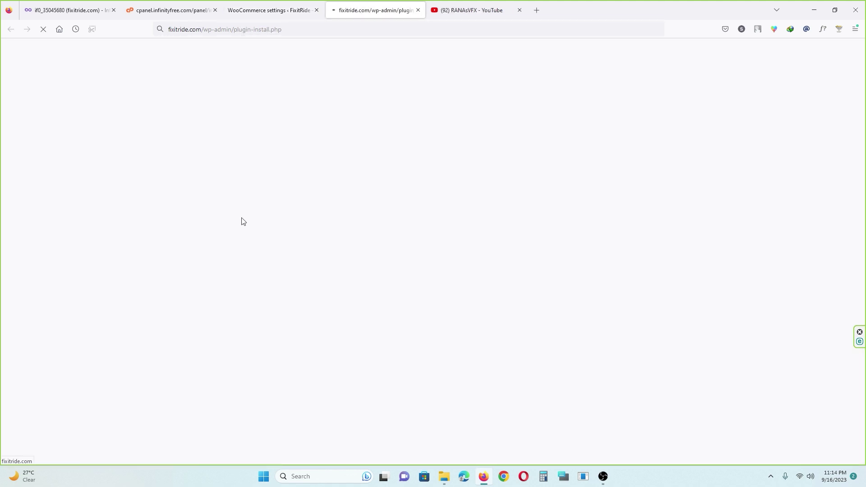
Search 'paypal', install and activate Payment Plugins for PayPal WooCommerce, then close that tab
click(743, 95)
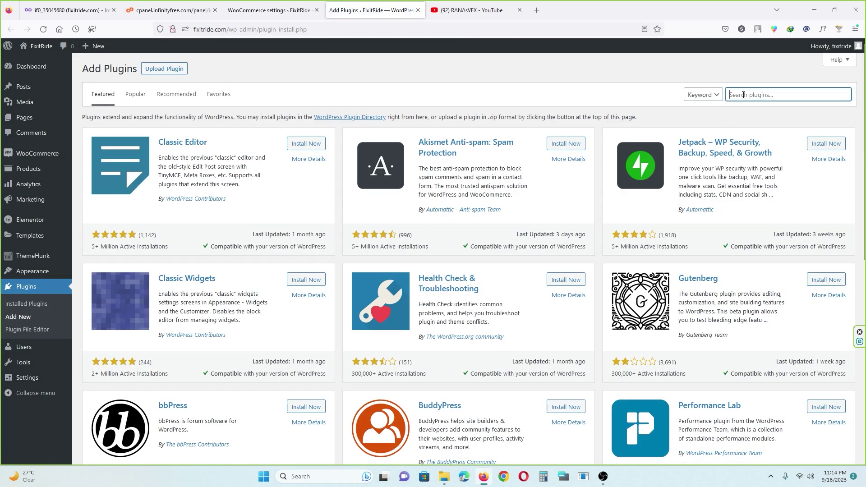
text(paypal)
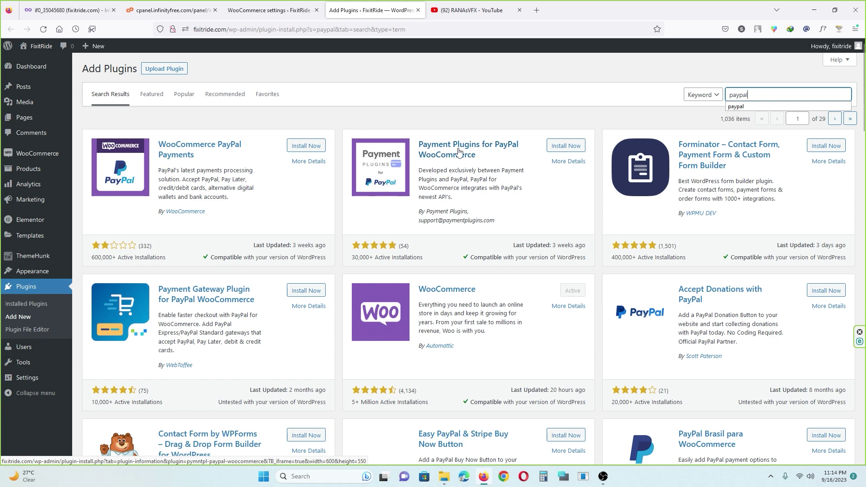
click(559, 146)
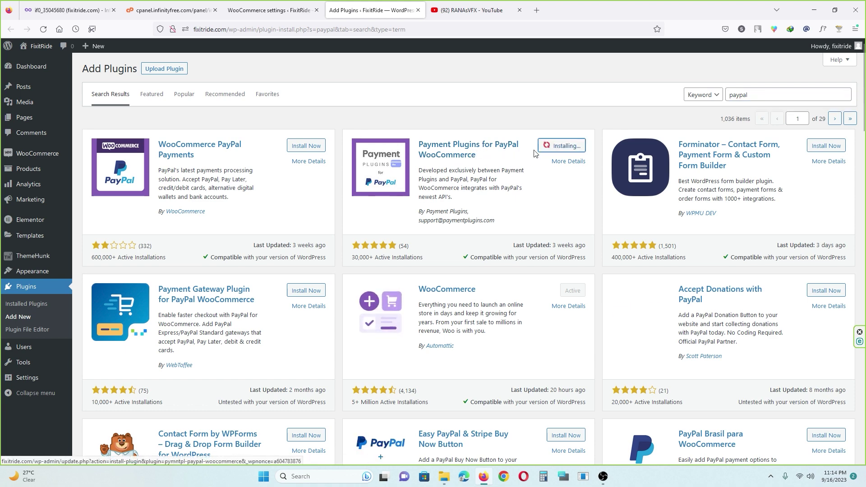
click(561, 146)
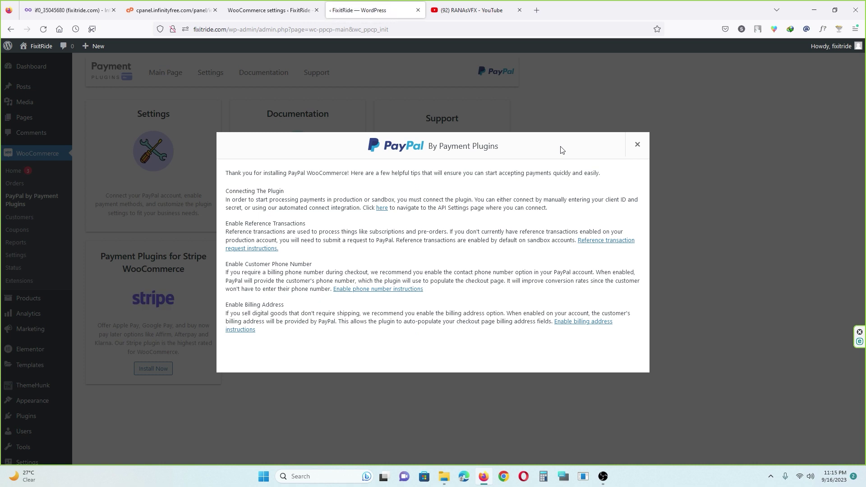
click(418, 9)
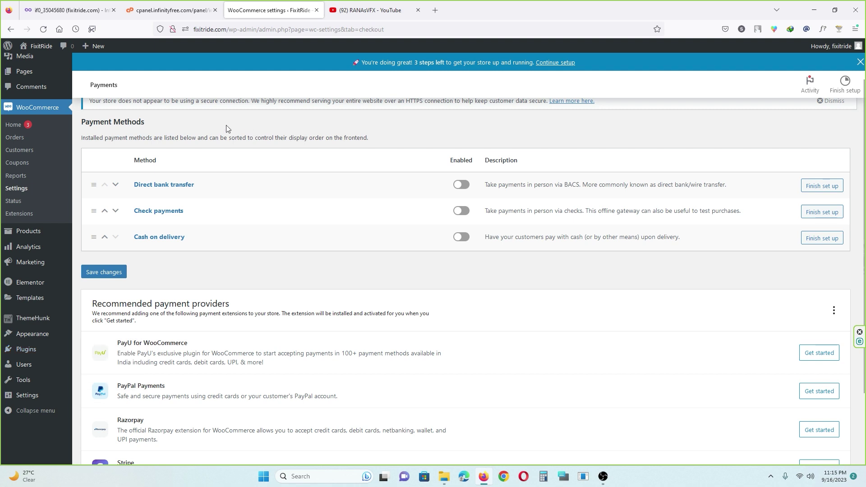
Reload Payments, switch on PayPal Gateway, save changes, and open its Manage settings
click(44, 30)
click(44, 30)
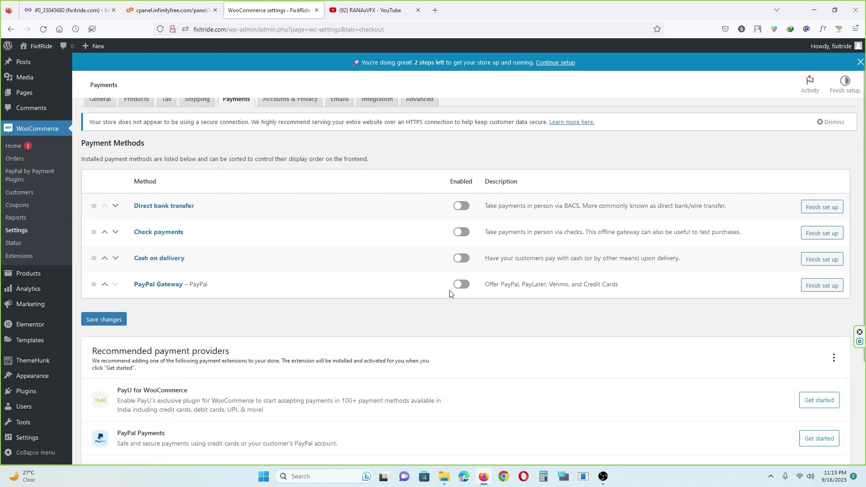
click(461, 284)
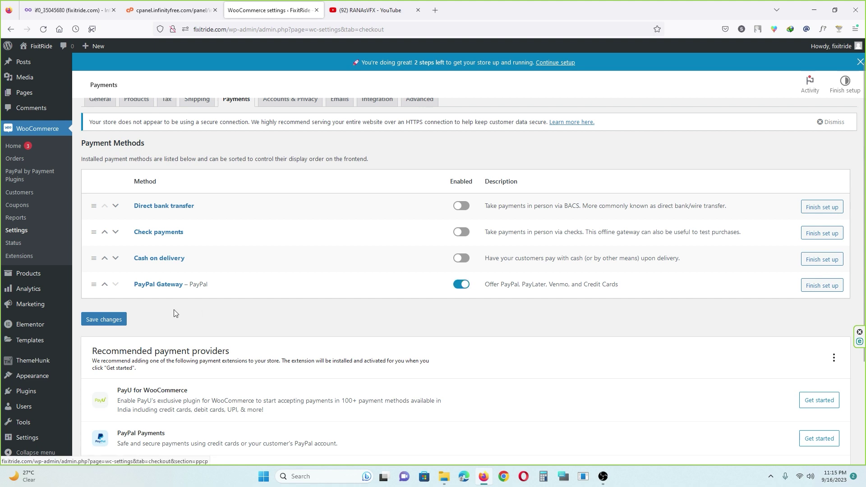
click(110, 319)
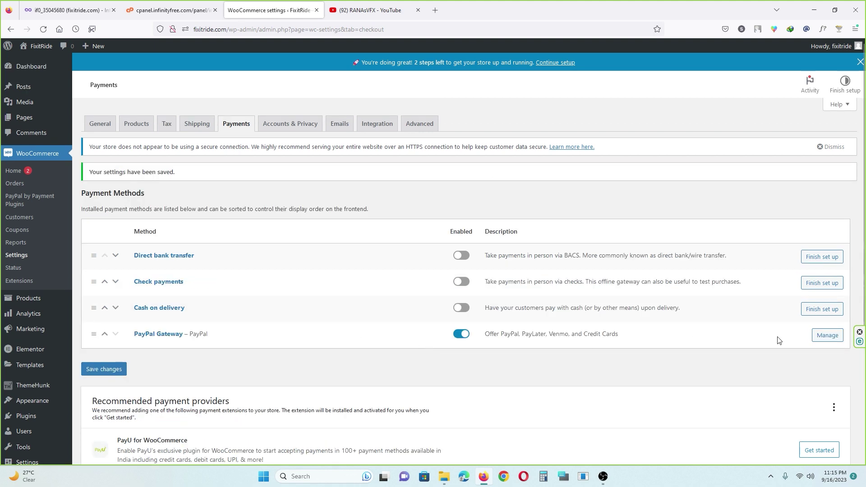
click(823, 335)
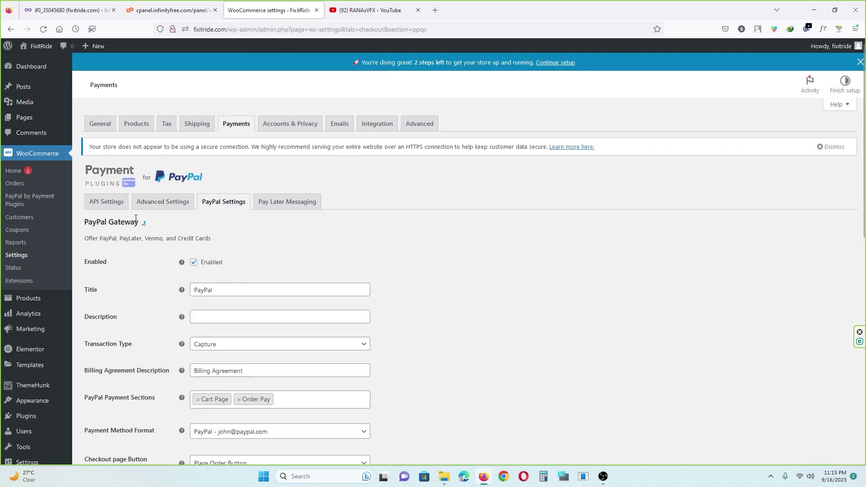
In PayPal API Settings, leave the environment on production and launch Click to Connect
click(107, 203)
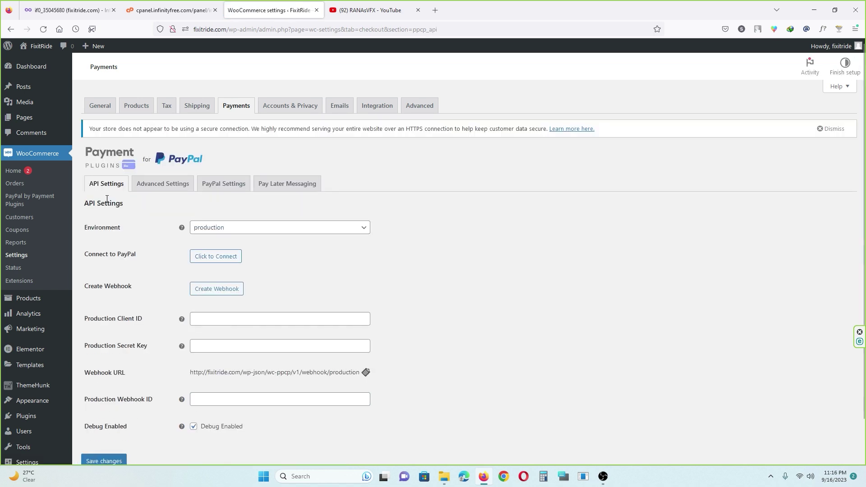
scroll(114, 253, down, 2)
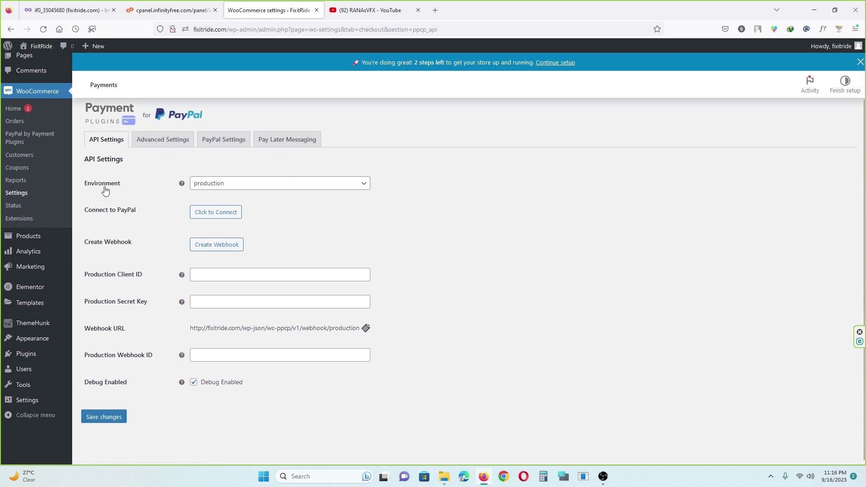
click(265, 190)
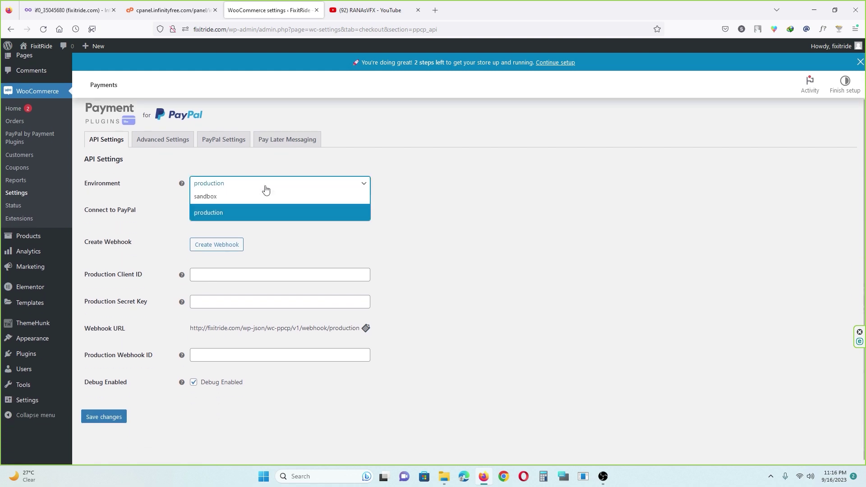
click(241, 197)
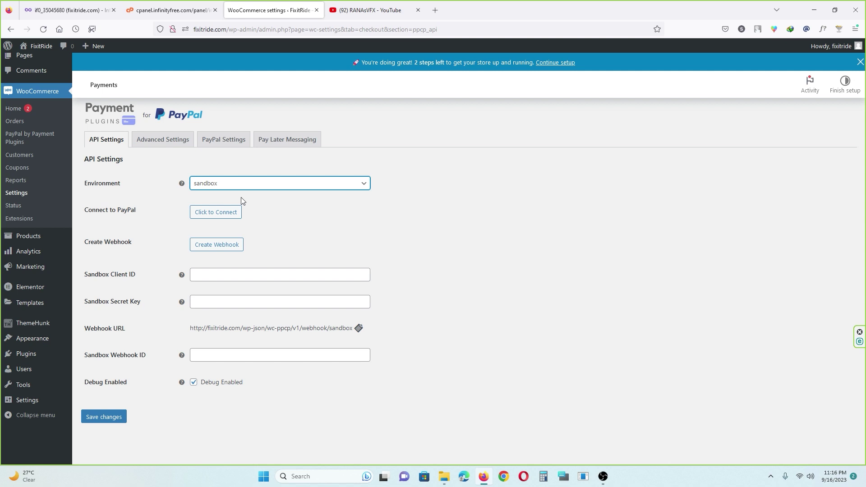
click(235, 186)
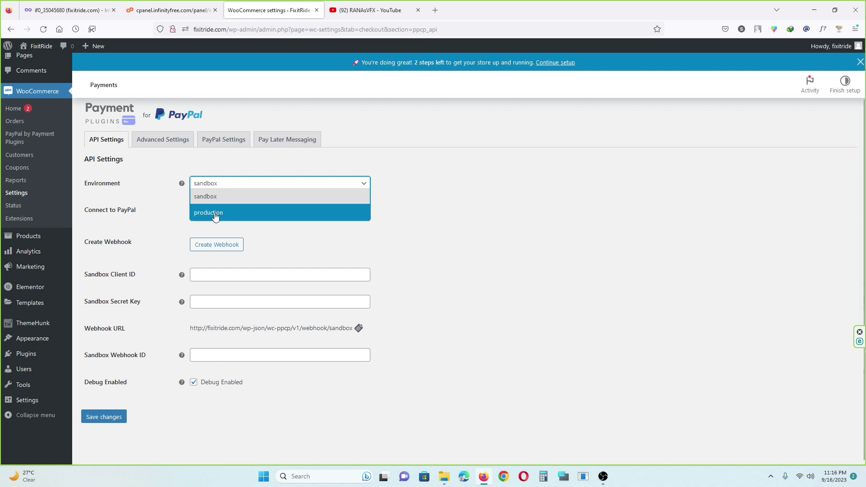
click(267, 213)
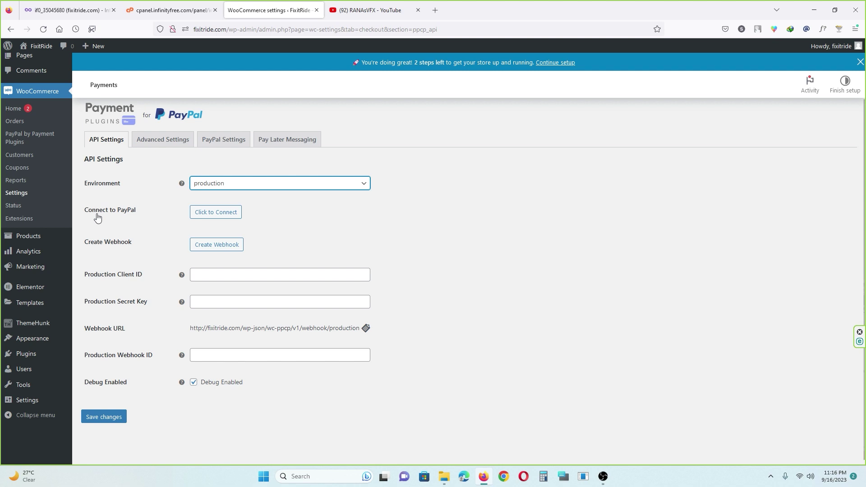
click(213, 213)
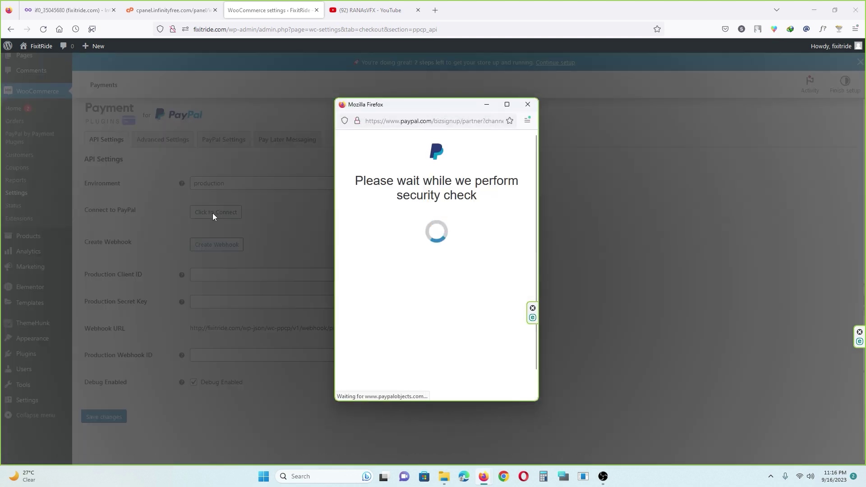
Enter the PayPal account's e-mail address, choose India as the country, and continue
click(392, 204)
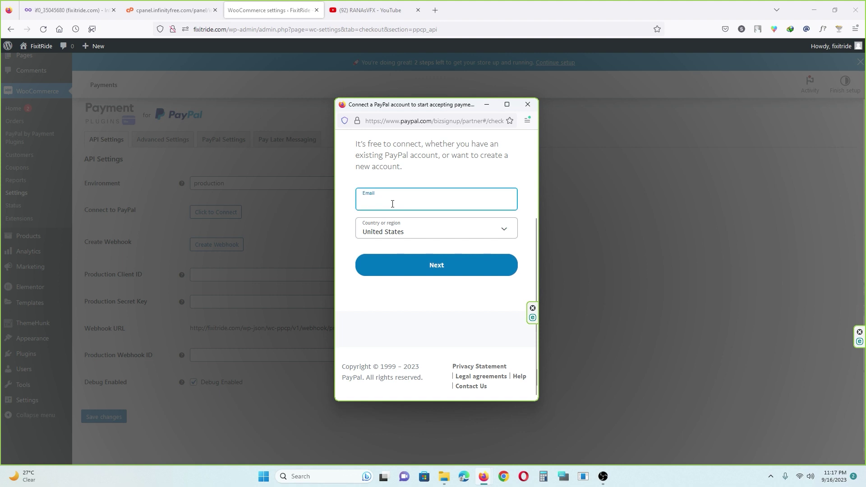
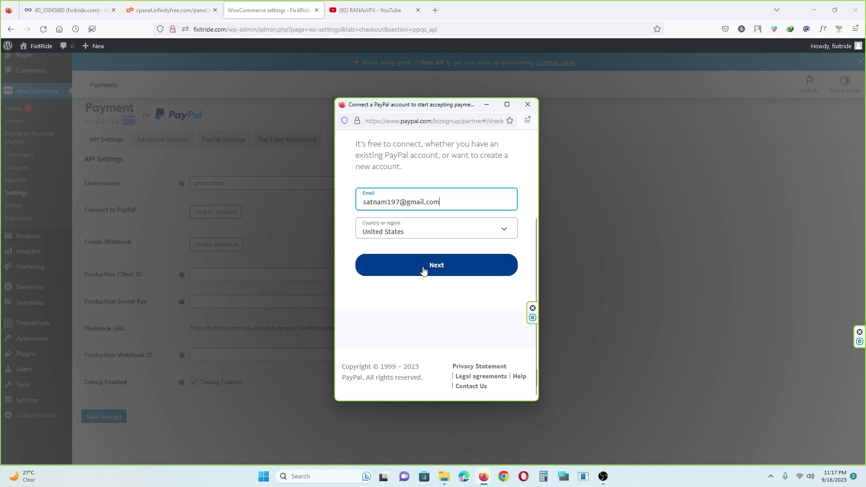
click(419, 234)
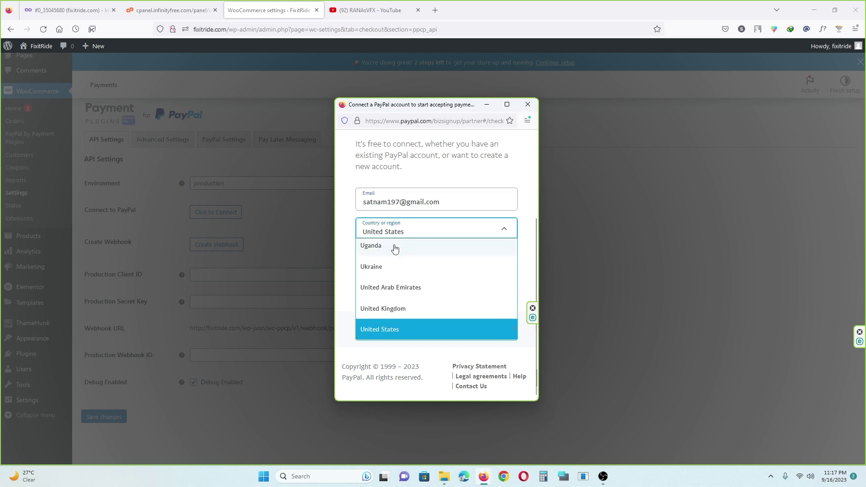
text(India)
key(Return)
click(443, 271)
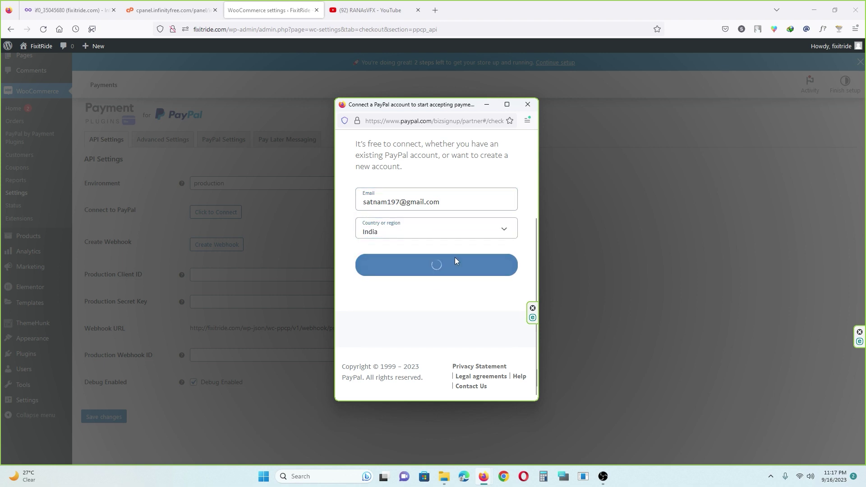
Switch to signing in with the existing PayPal account and log in
click(423, 305)
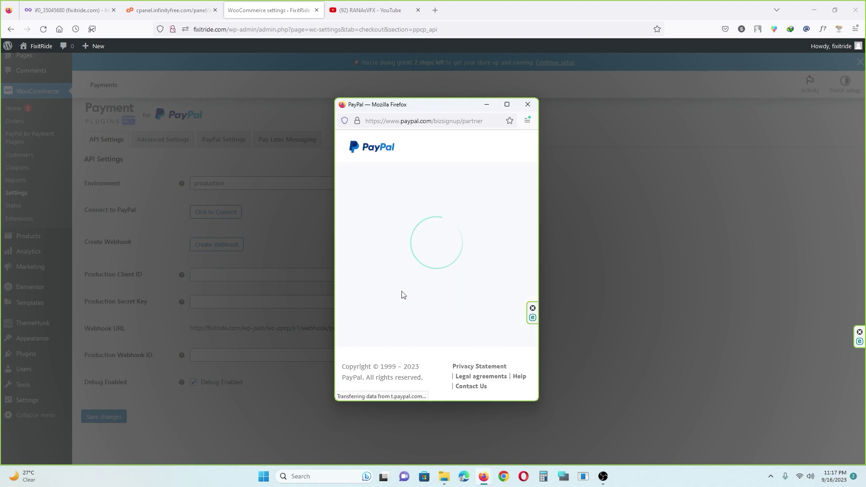
scroll(404, 298, down, 3)
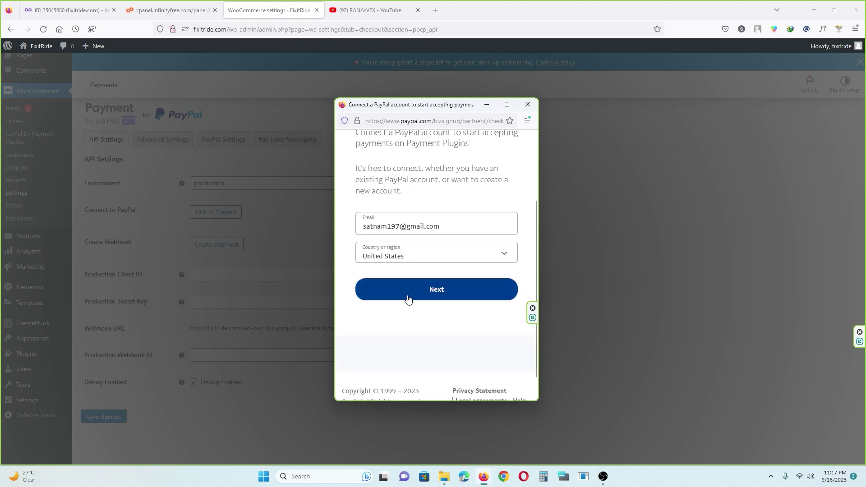
scroll(440, 216, up, 3)
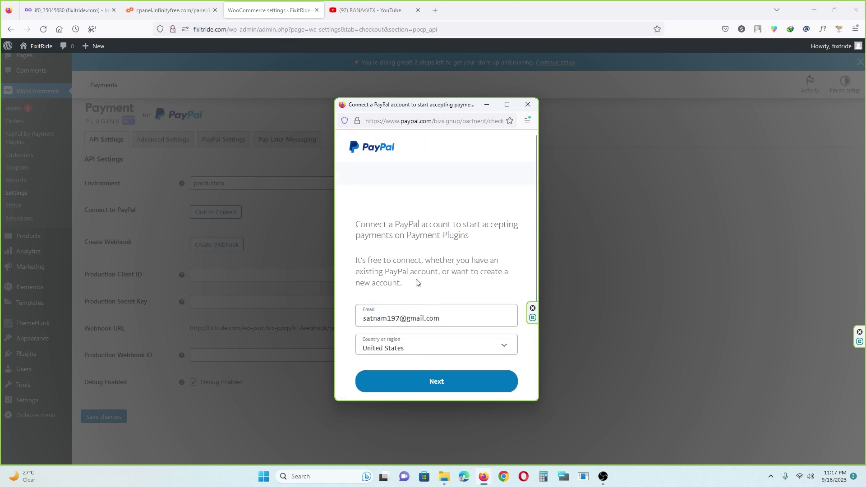
scroll(414, 286, down, 3)
click(436, 290)
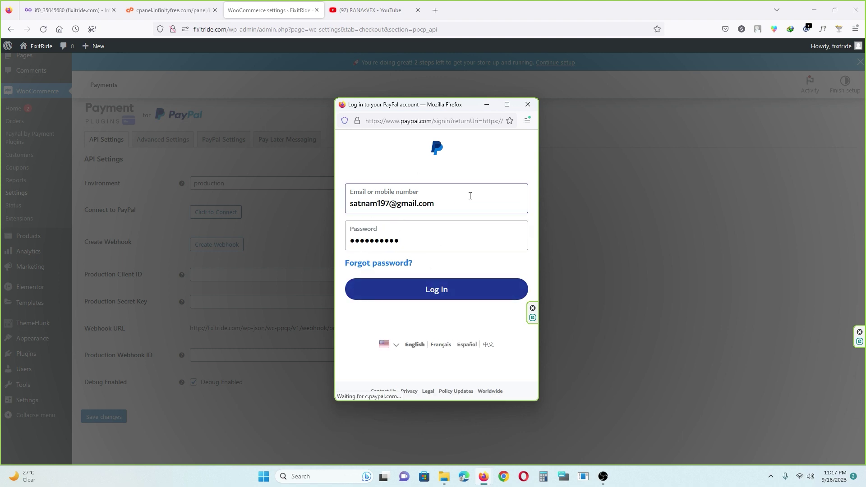
click(389, 203)
drag(365, 203, 443, 201)
click(365, 201)
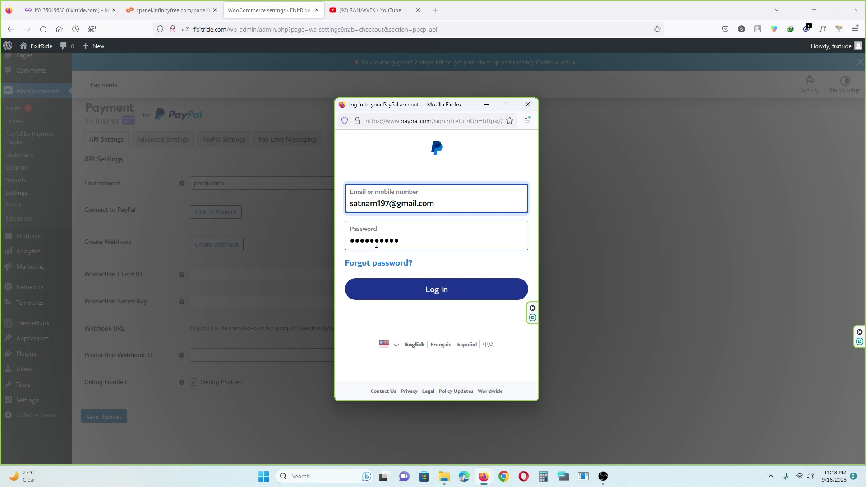
click(442, 293)
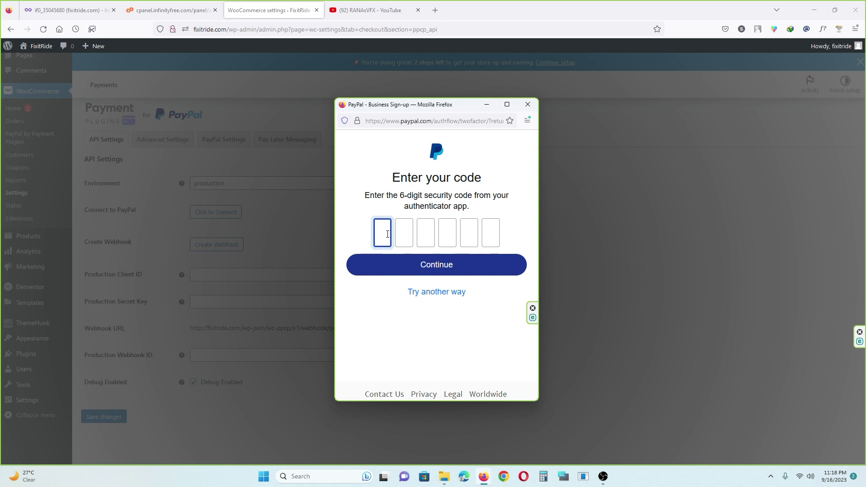
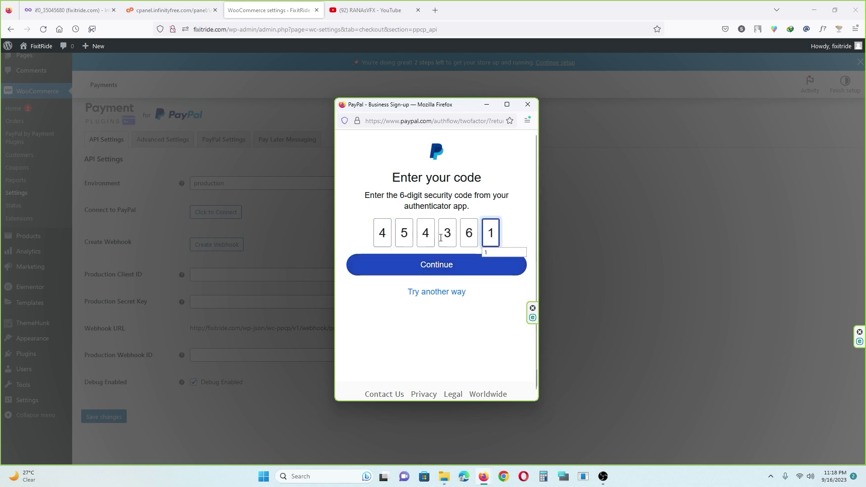
Enter the six-digit authenticator code and agree to connect PayPal with the store
click(427, 264)
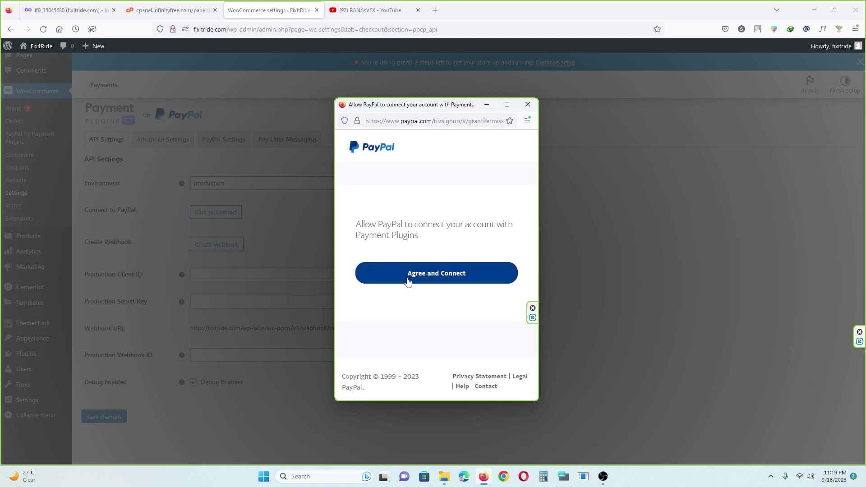
click(407, 280)
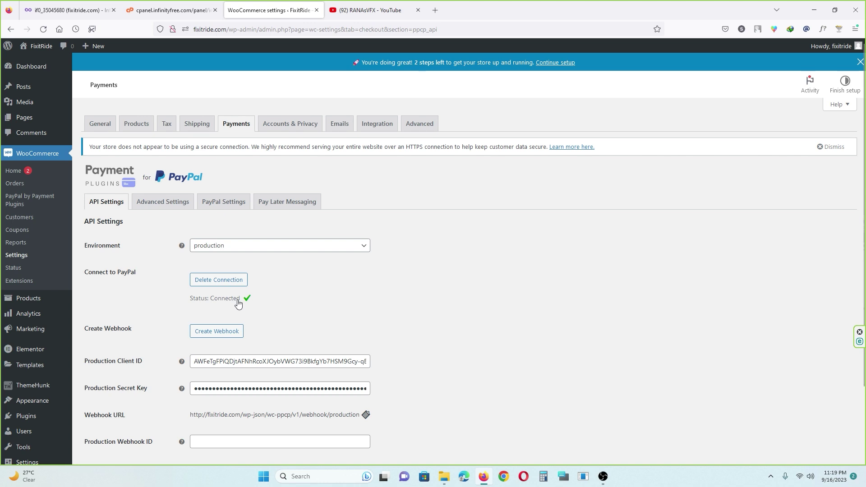
Save the connected PayPal API settings and go back to the Payment Methods table
scroll(140, 305, down, 2)
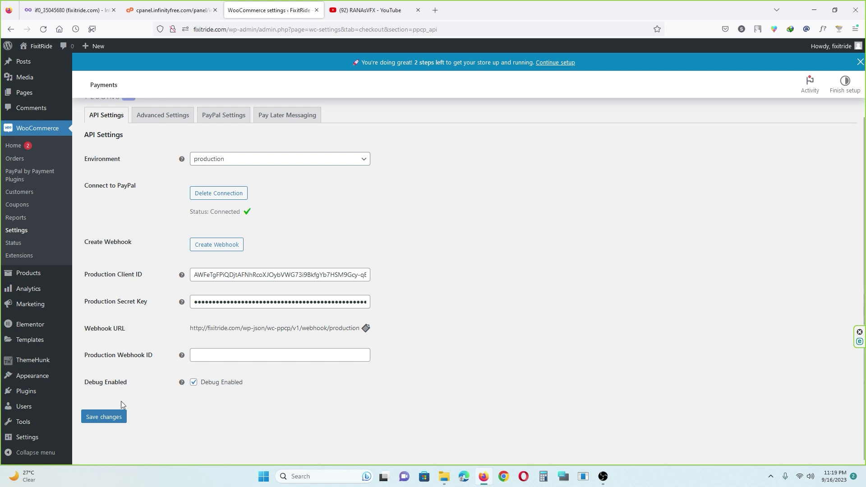
click(120, 415)
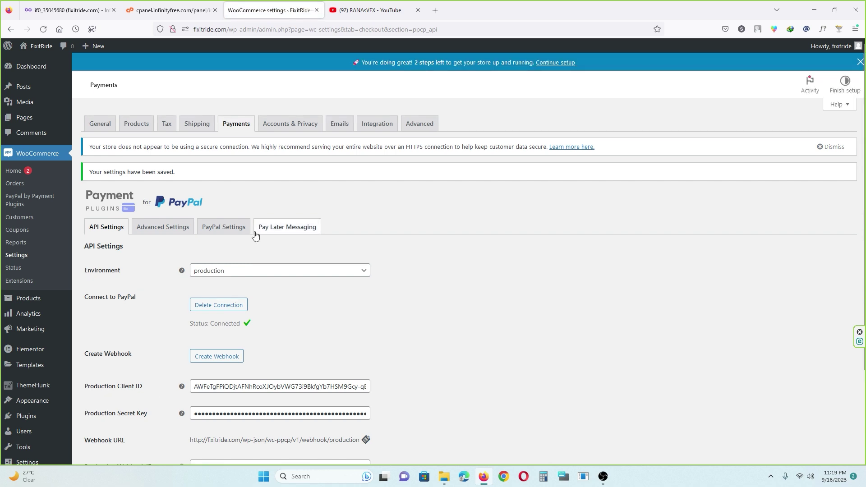
click(234, 127)
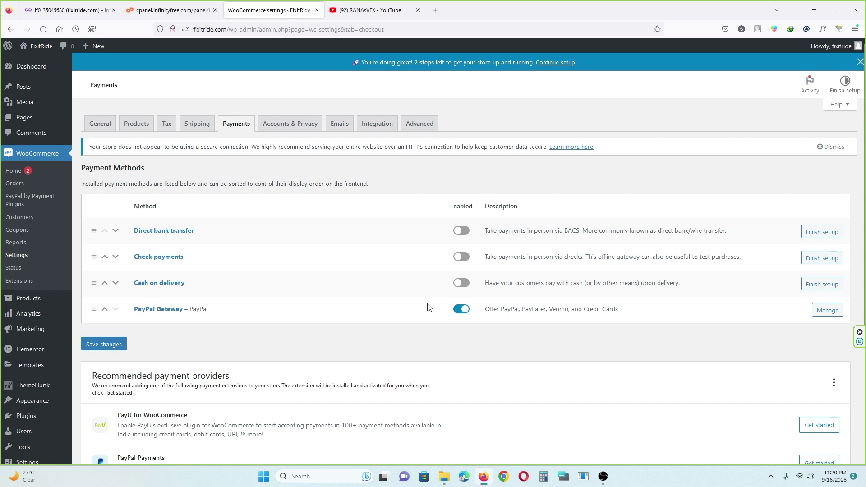
scroll(428, 308, down, 3)
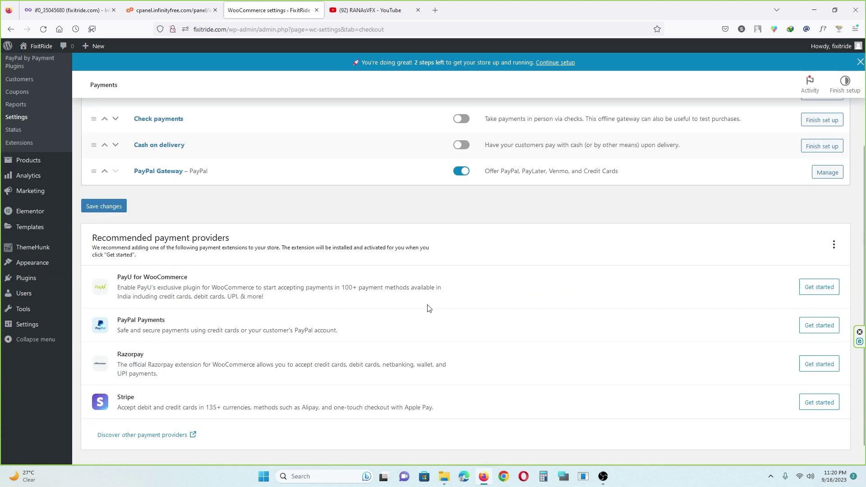
Clear the old channel search text in the YouTube tab
click(386, 4)
click(560, 287)
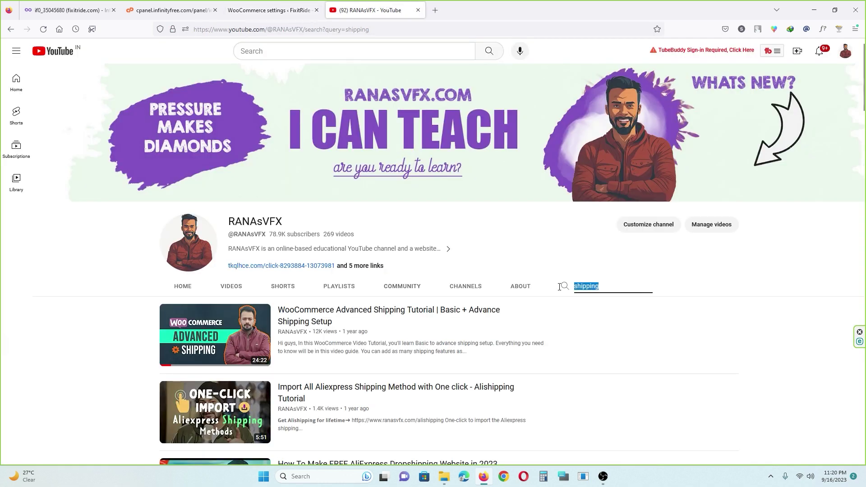
key(BackSpace)
click(530, 245)
Return to the WooCommerce tab and open the WordPress admin Dashboard
click(284, 5)
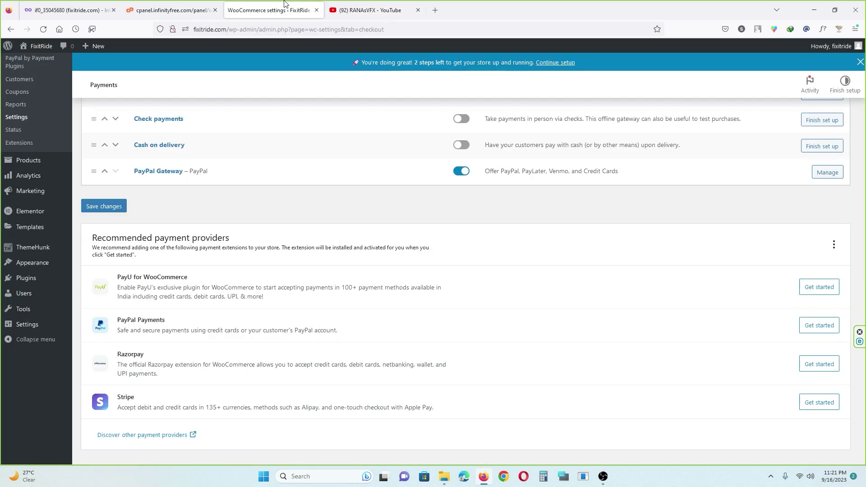
scroll(253, 170, up, 3)
click(42, 69)
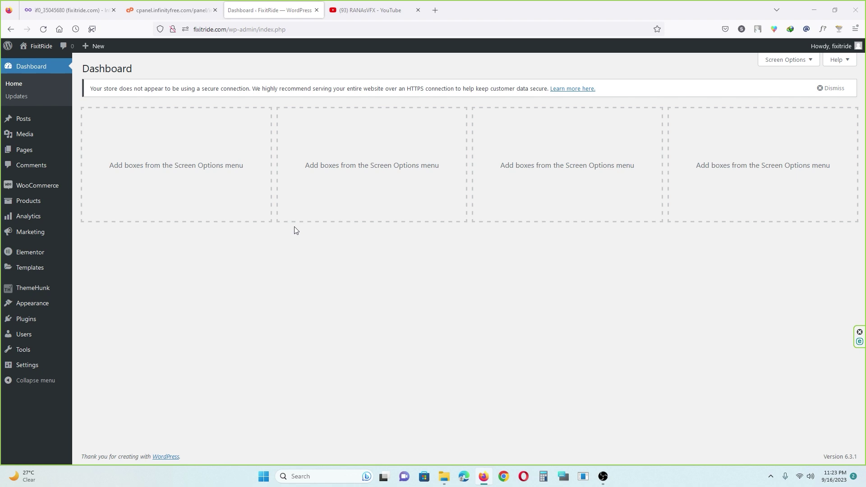
Open Products > All Products and select, then deselect, all demo products on the page
mouse_move(25, 204)
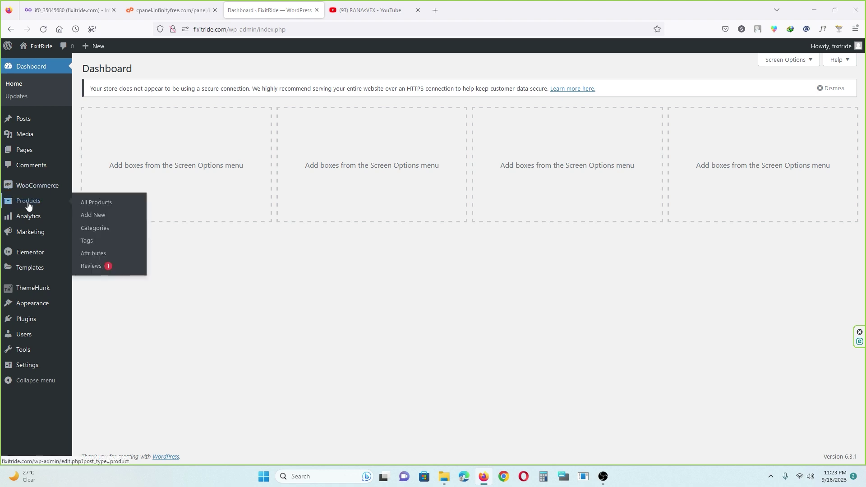
click(101, 202)
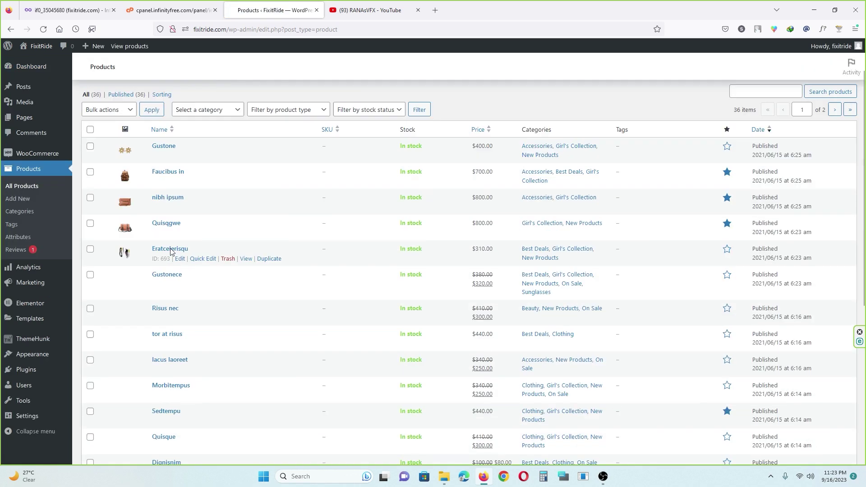
scroll(180, 324, down, 10)
scroll(179, 354, up, 10)
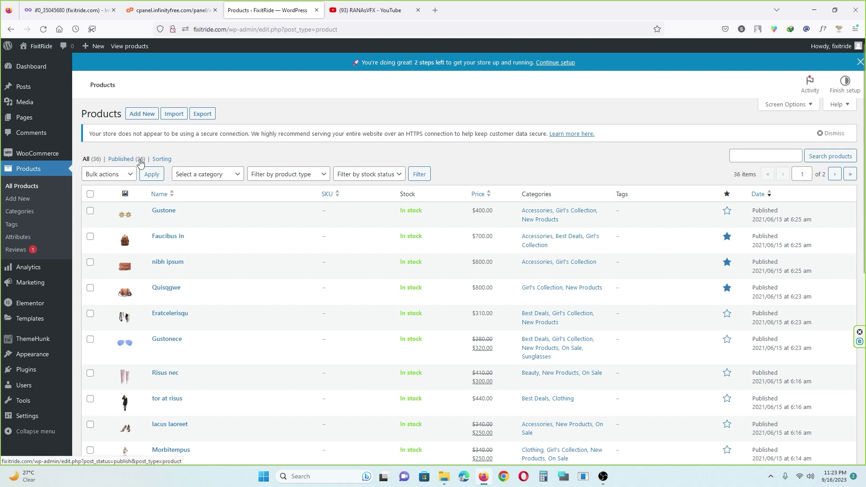
scroll(160, 339, down, 10)
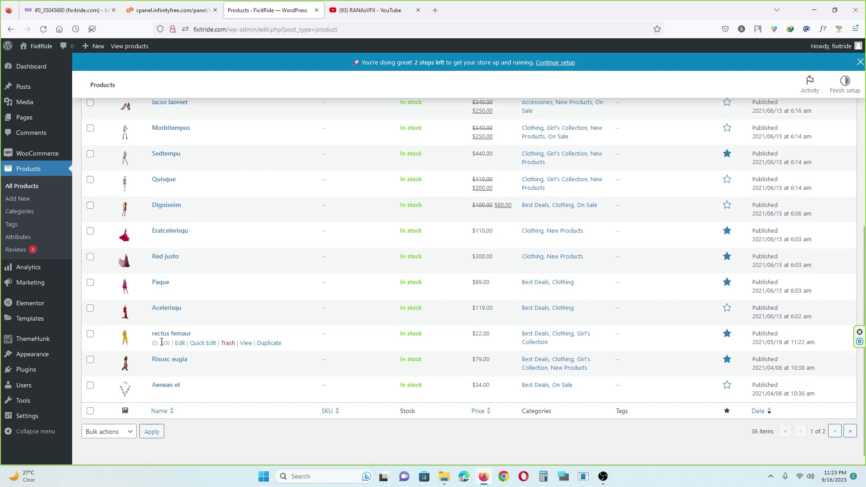
scroll(161, 350, up, 10)
click(92, 196)
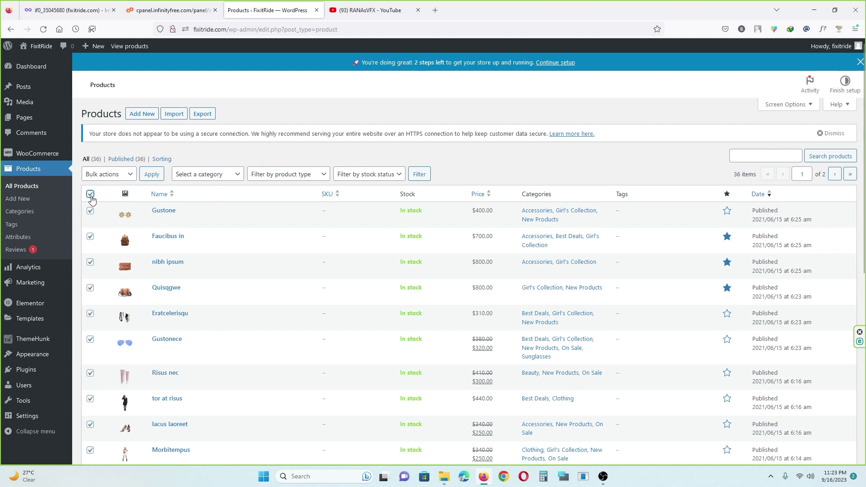
scroll(91, 226, down, 8)
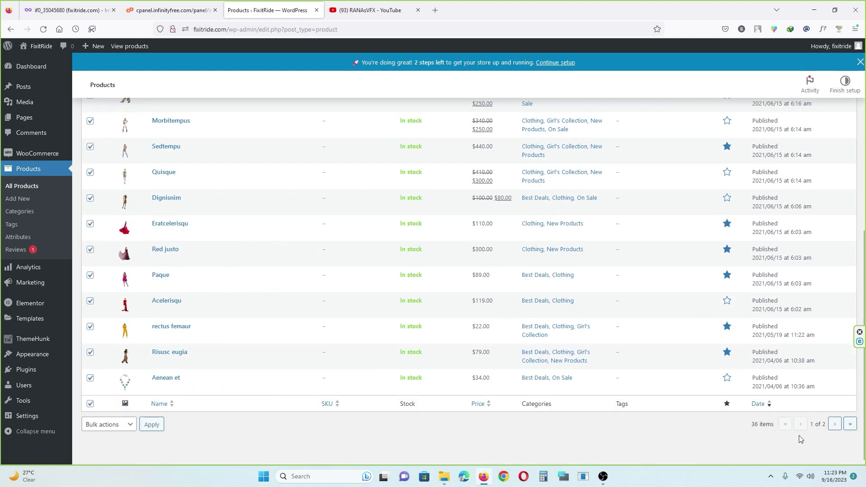
scroll(717, 255, up, 5)
scroll(721, 260, up, 2)
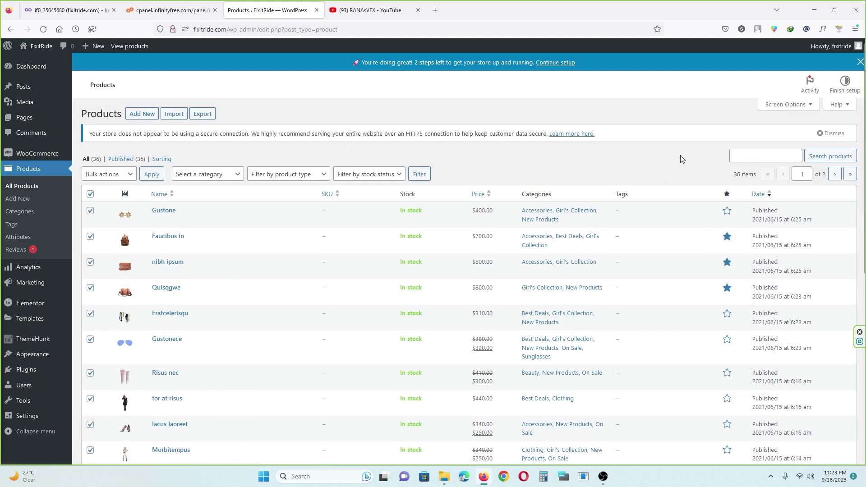
click(90, 194)
Set the product list to show 40 items per page so all 36 fit
click(790, 104)
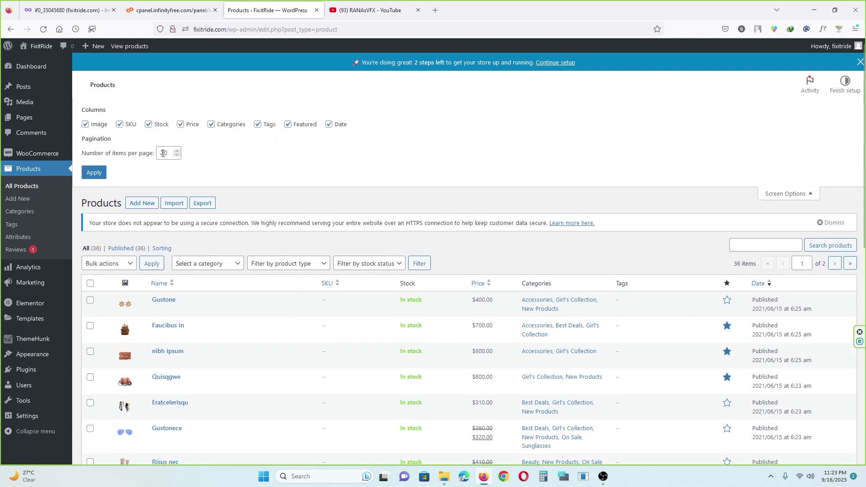
drag(160, 153, 163, 154)
text(4)
key(Return)
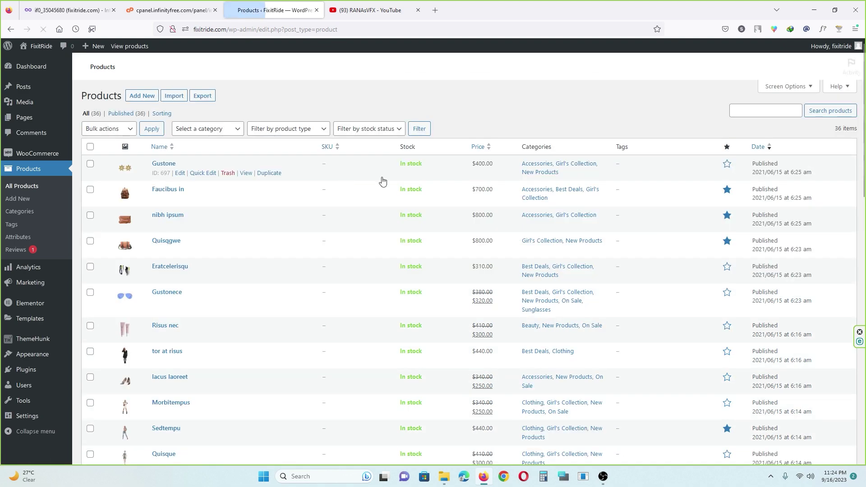
scroll(621, 286, down, 15)
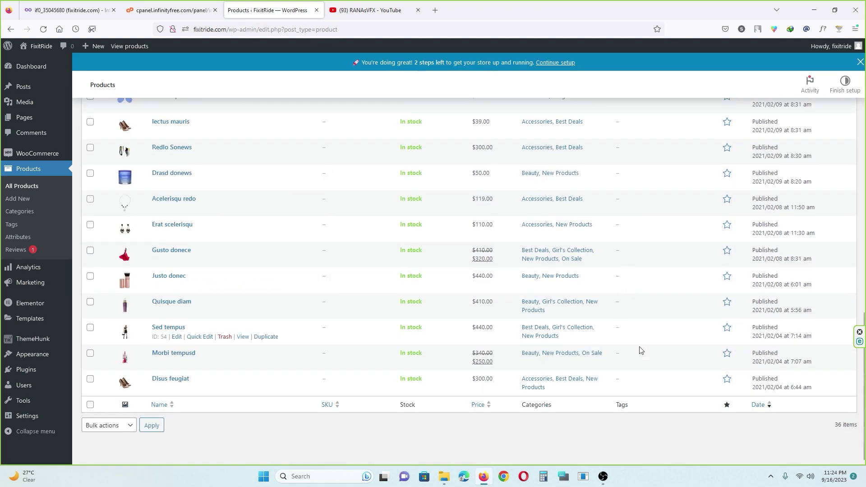
scroll(637, 334, up, 15)
Select all products, choose Move to Trash as the bulk action, then untick them without applying
click(90, 192)
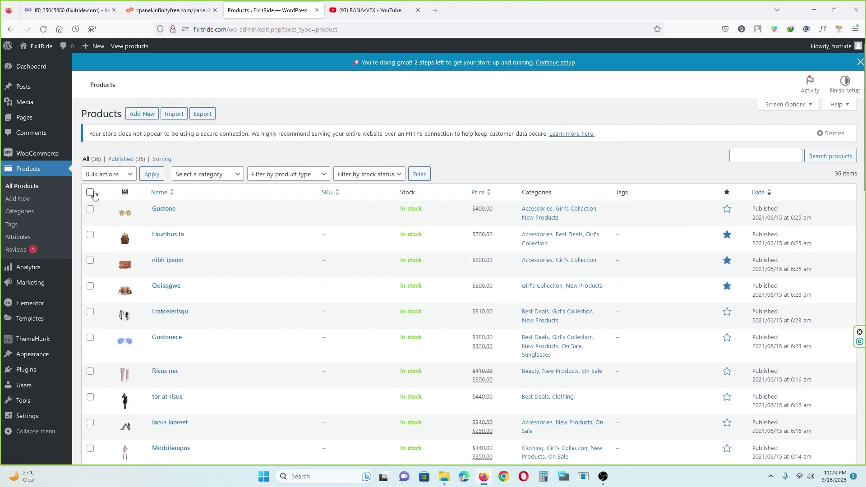
click(113, 177)
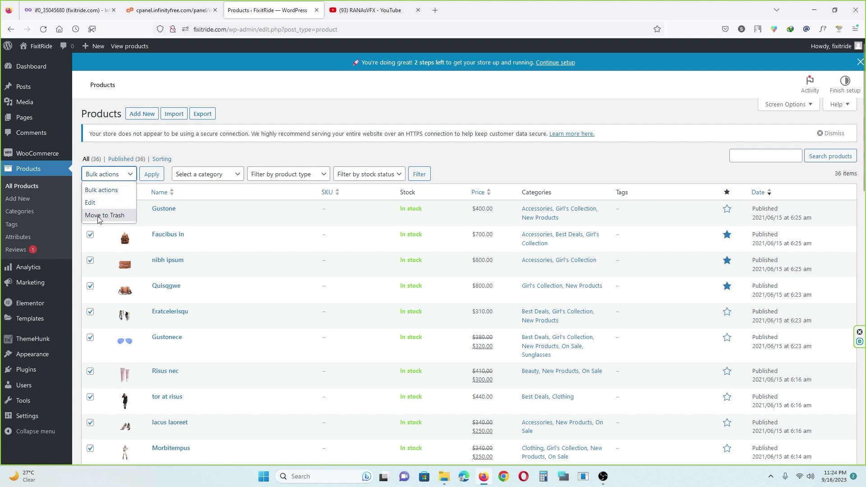
click(105, 215)
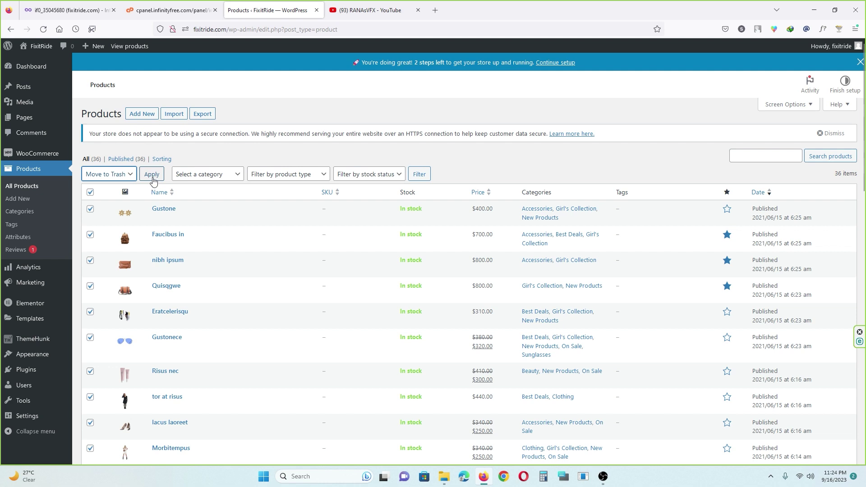
scroll(201, 181, down, 7)
scroll(202, 192, down, 2)
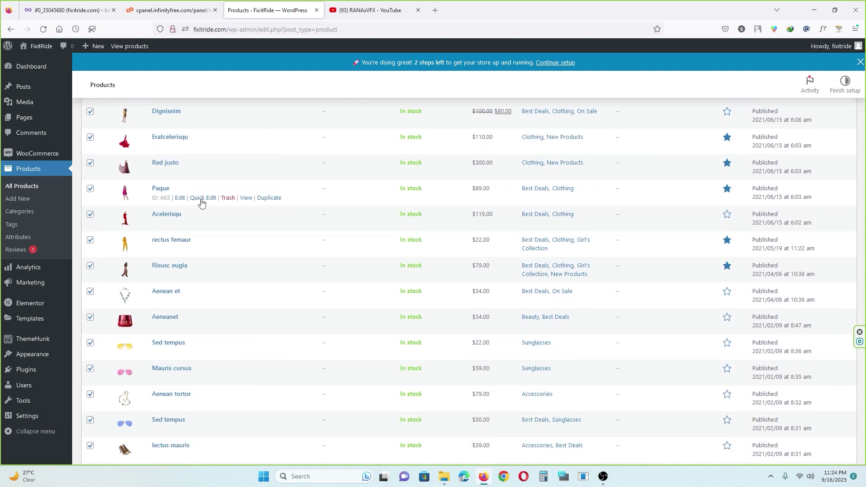
scroll(202, 203, up, 10)
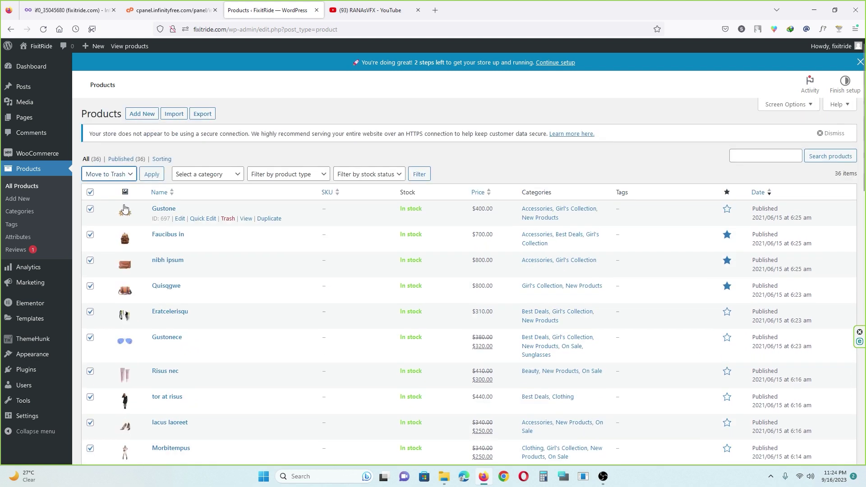
click(90, 192)
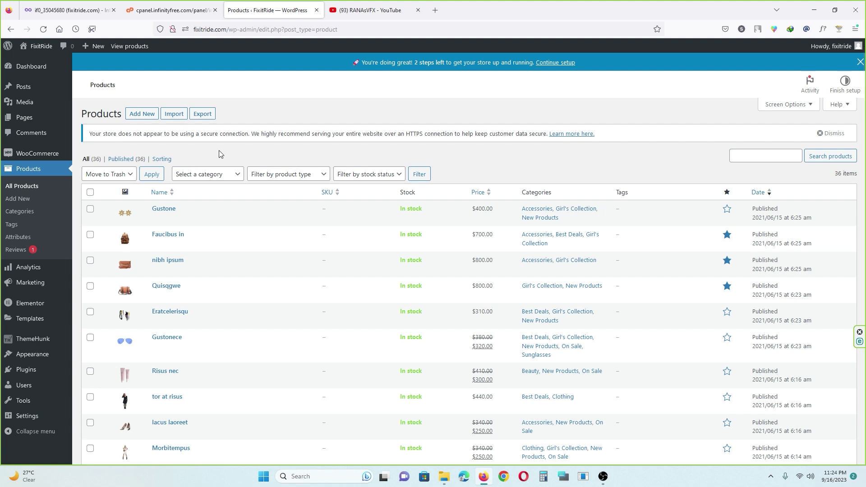
scroll(174, 236, down, 3)
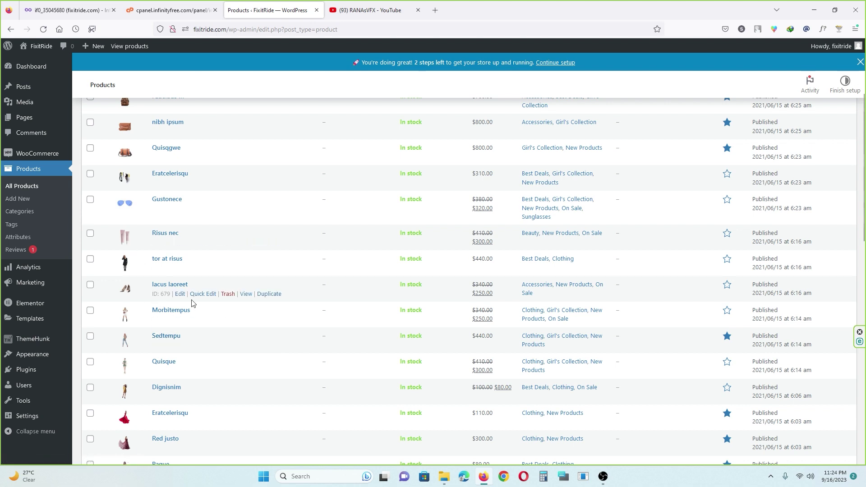
scroll(192, 303, up, 3)
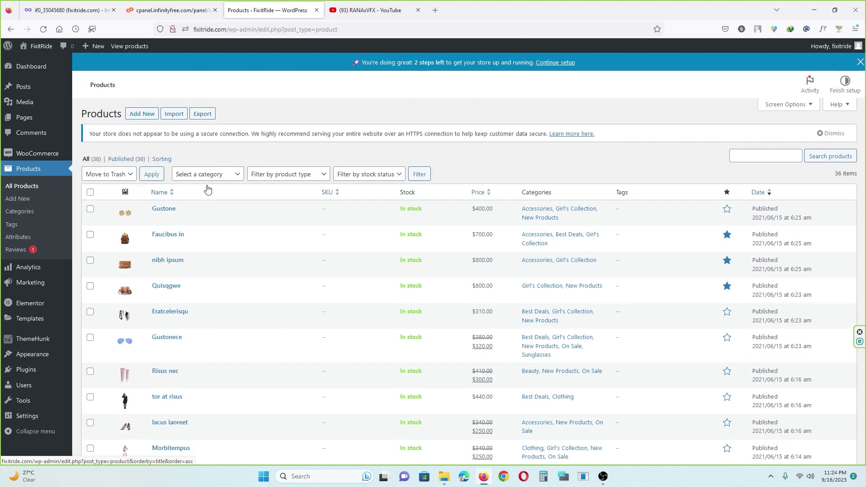
Open the cjdropshipping link from ranasvfx.com/cjdro in a new tab
click(435, 10)
text(rana)
key(Right)
text(cjdro)
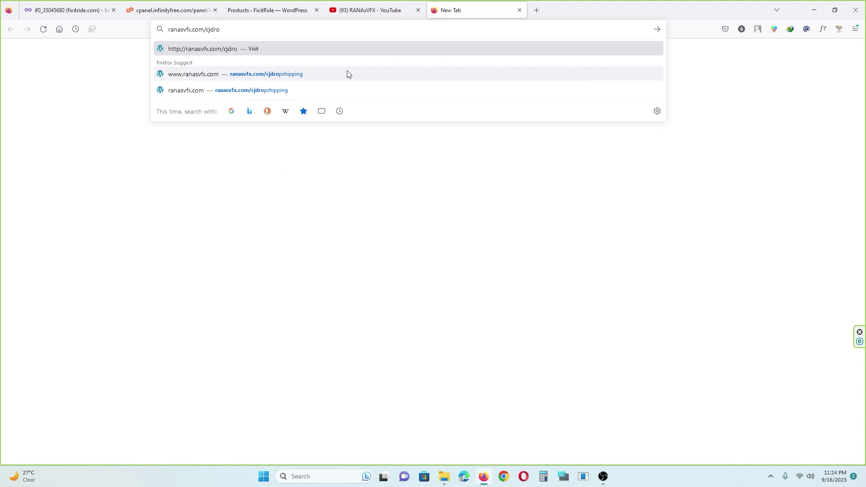
click(305, 75)
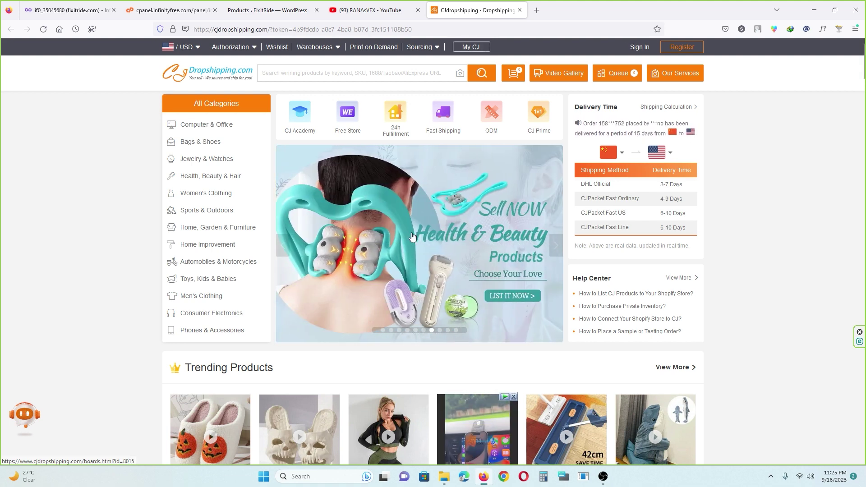
Browse the CJdropshipping Trending Products and New Products sections
scroll(411, 236, down, 4)
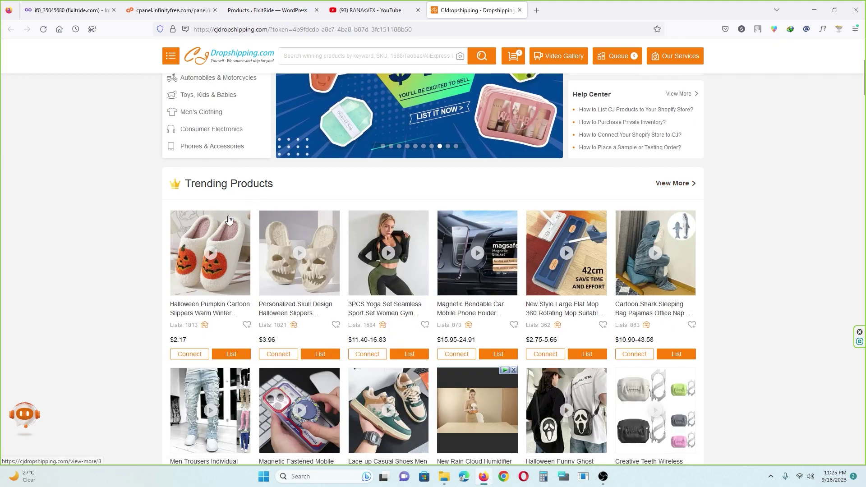
mouse_move(223, 222)
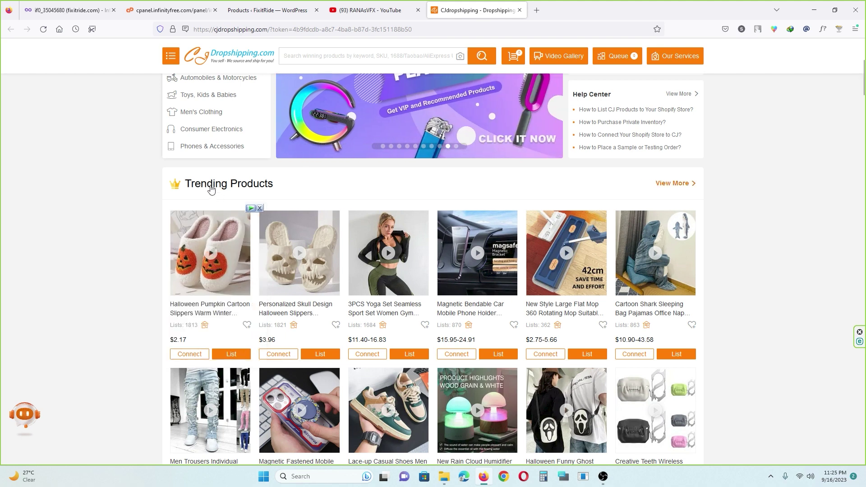
mouse_move(328, 309)
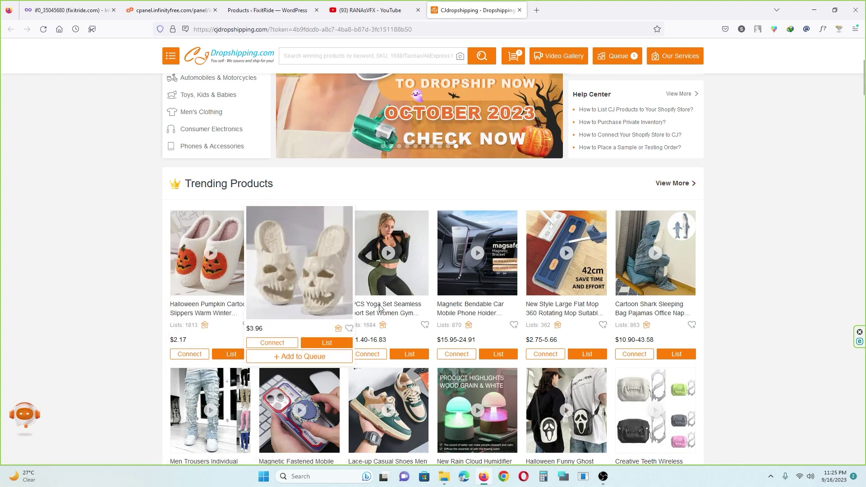
mouse_move(572, 307)
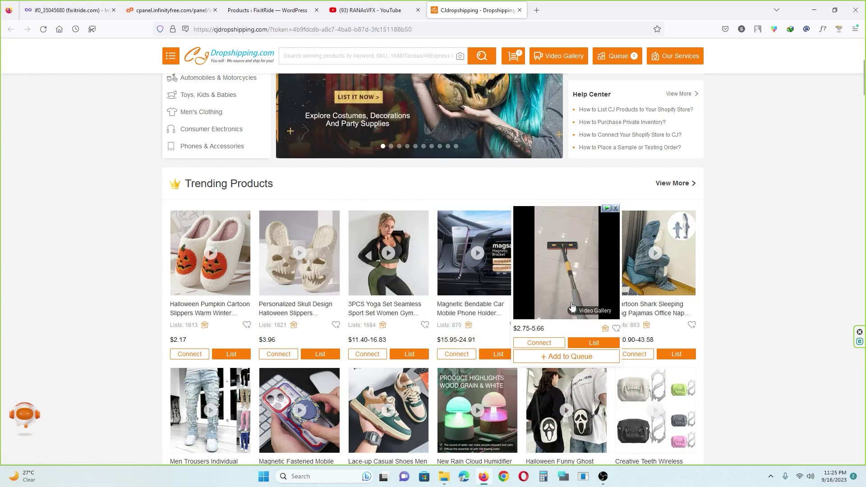
scroll(194, 253, down, 4)
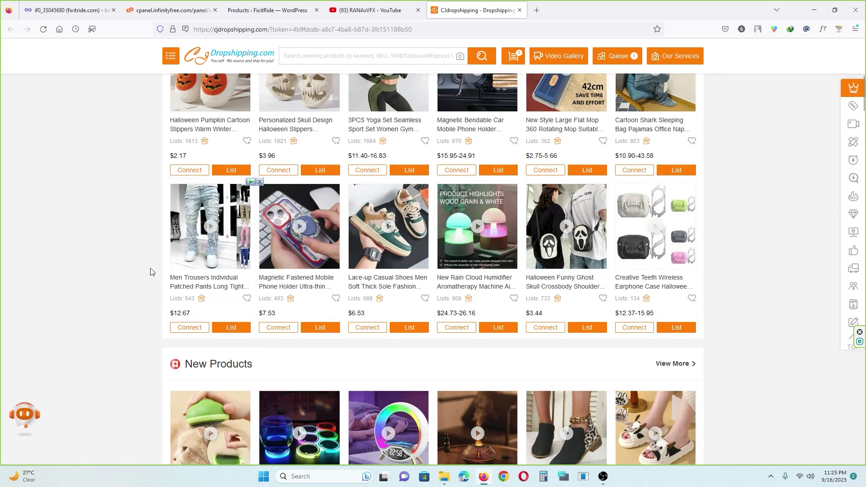
scroll(151, 270, down, 3)
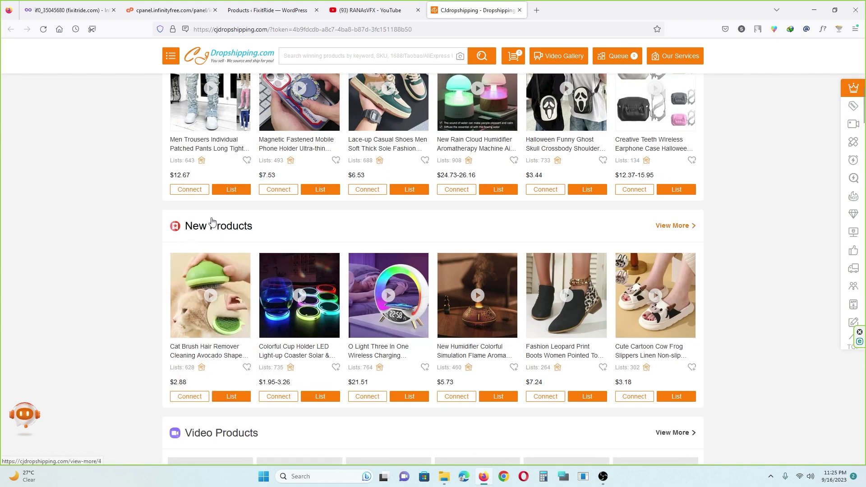
scroll(136, 267, down, 5)
scroll(207, 258, up, 13)
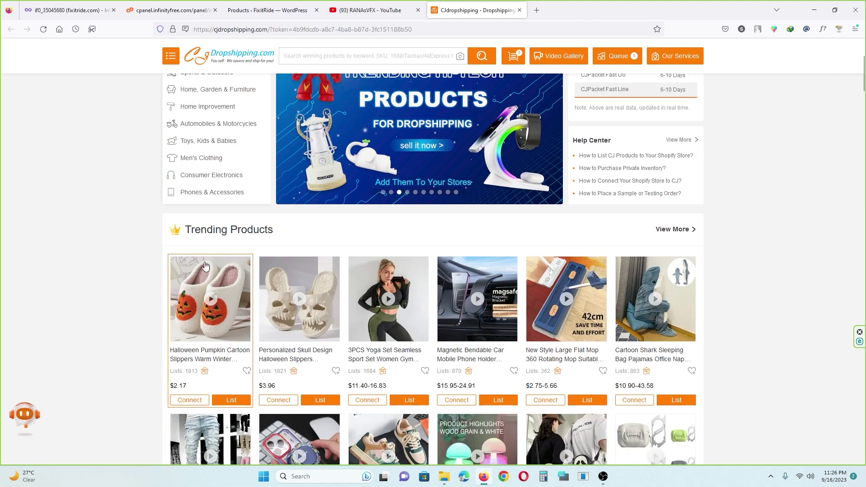
scroll(143, 258, down, 1)
scroll(184, 259, up, 5)
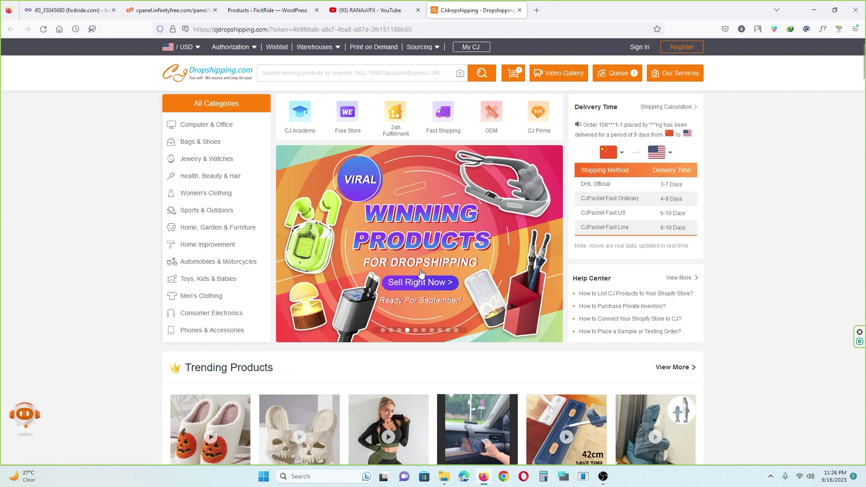
Open the 'Ready For September!' promotion banner in a new tab, browse its products, then close it
right_click(395, 245)
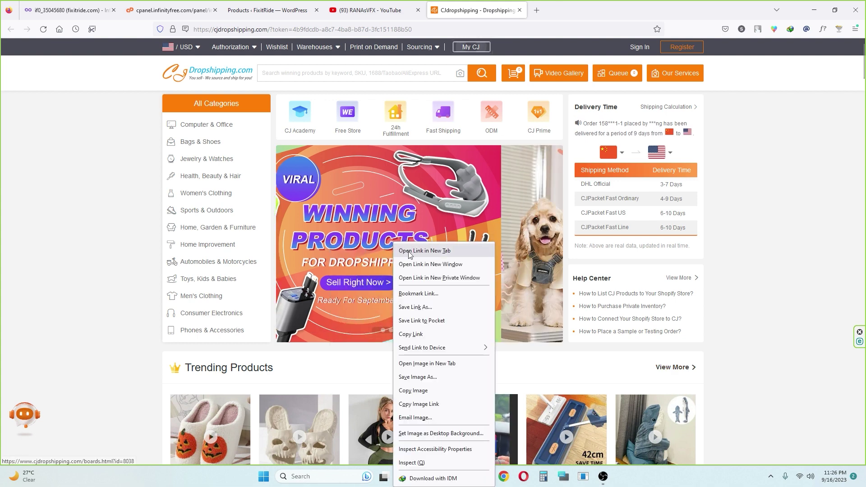
click(410, 251)
click(574, 10)
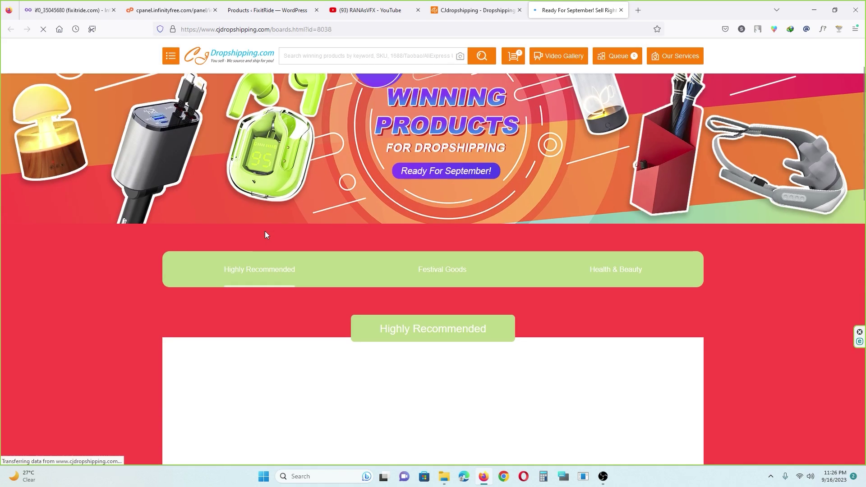
scroll(271, 234, down, 5)
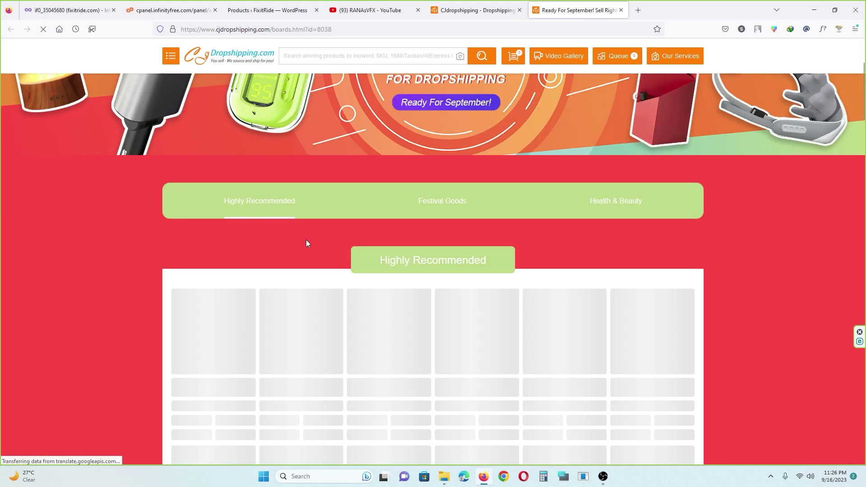
scroll(271, 235, down, 3)
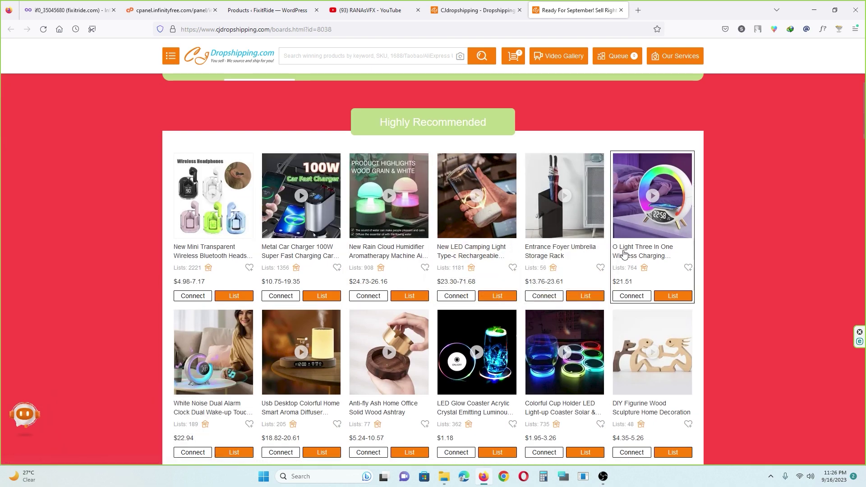
scroll(451, 252, down, 3)
mouse_move(414, 256)
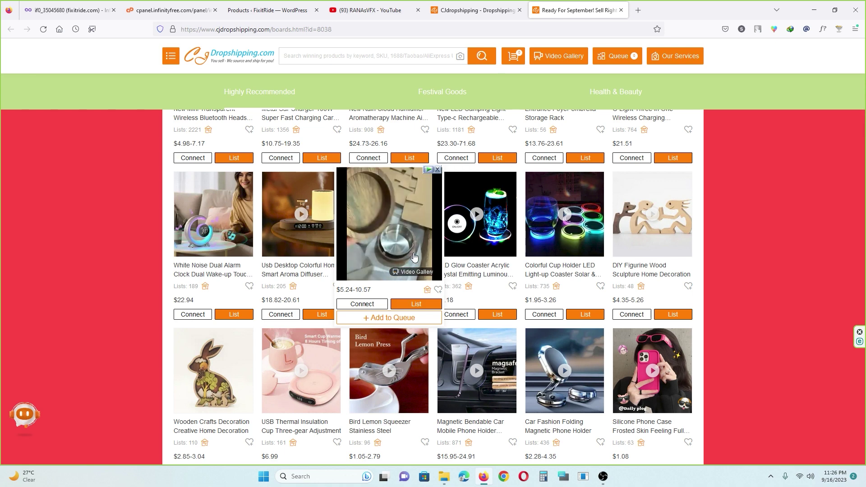
scroll(414, 256, up, 3)
click(621, 10)
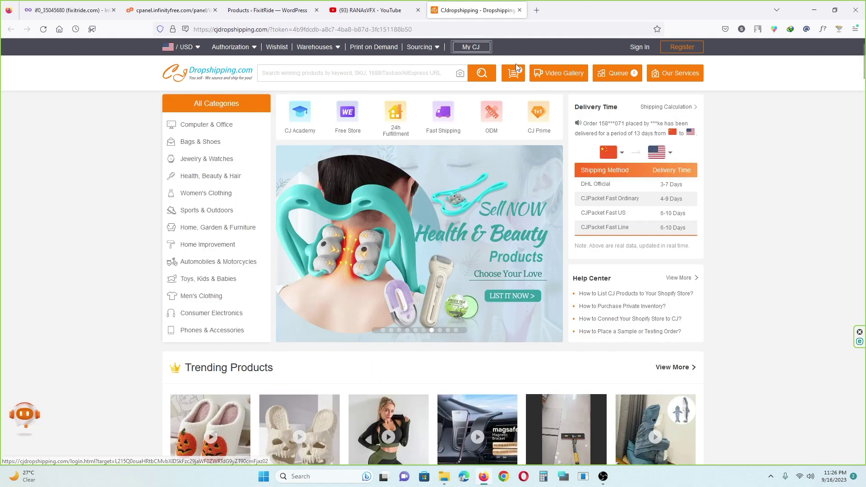
Open CJdropshipping's Register page in a new tab and switch to it
right_click(685, 53)
click(708, 58)
click(579, 10)
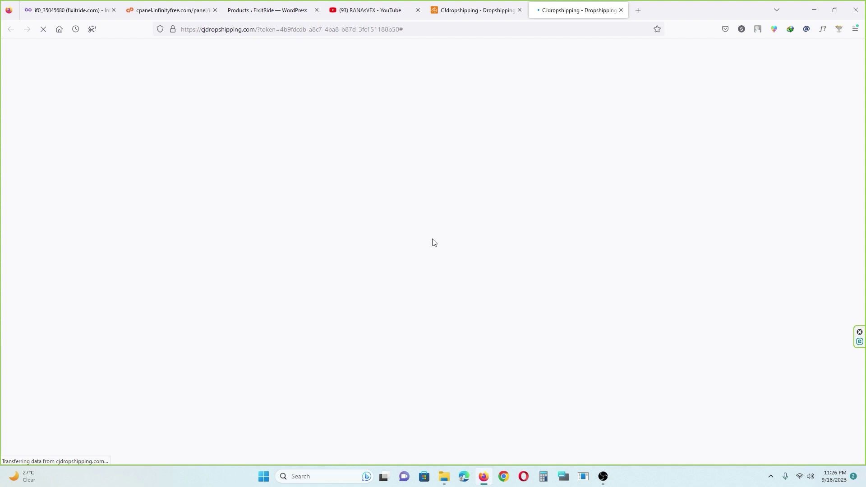
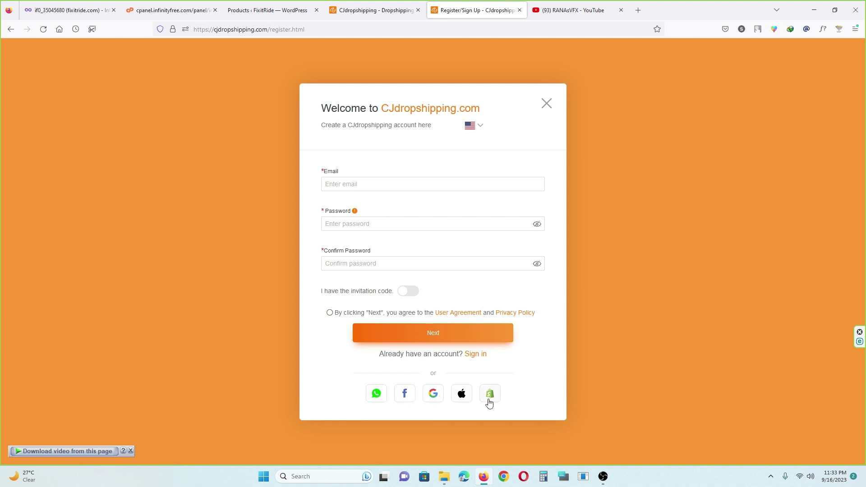
Enter the account e-mail and passwords, accept the user agreement, and continue to personal information
click(358, 184)
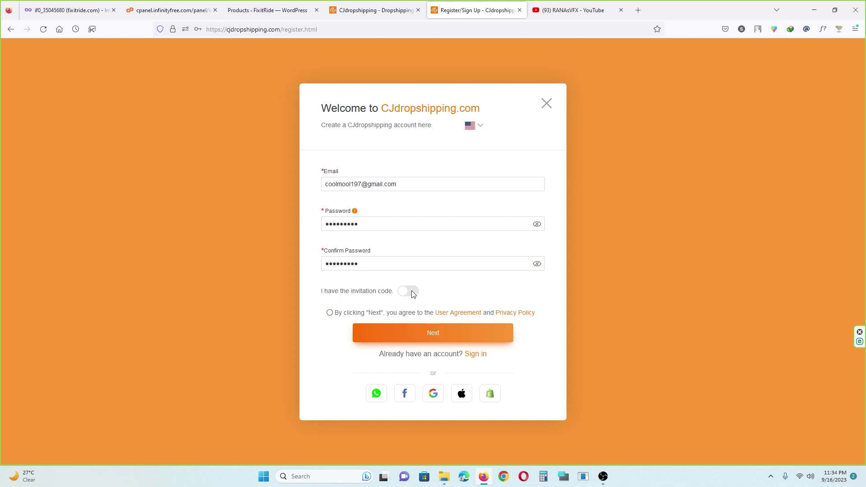
click(412, 294)
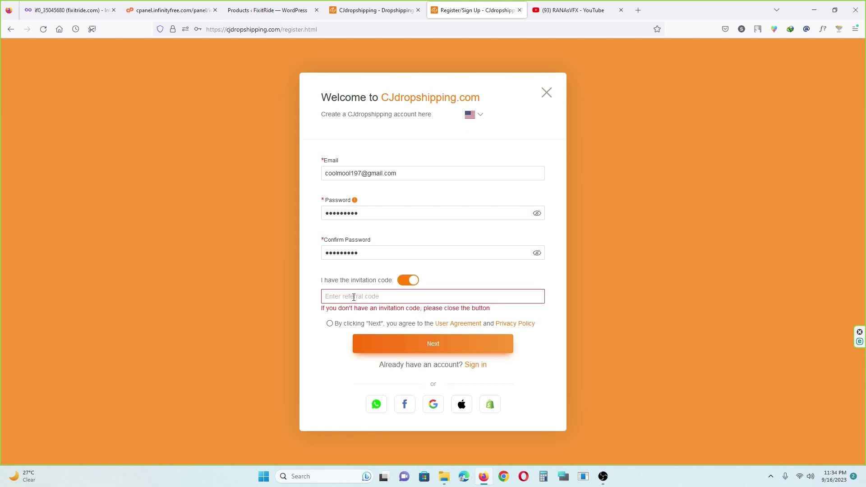
click(415, 282)
click(345, 314)
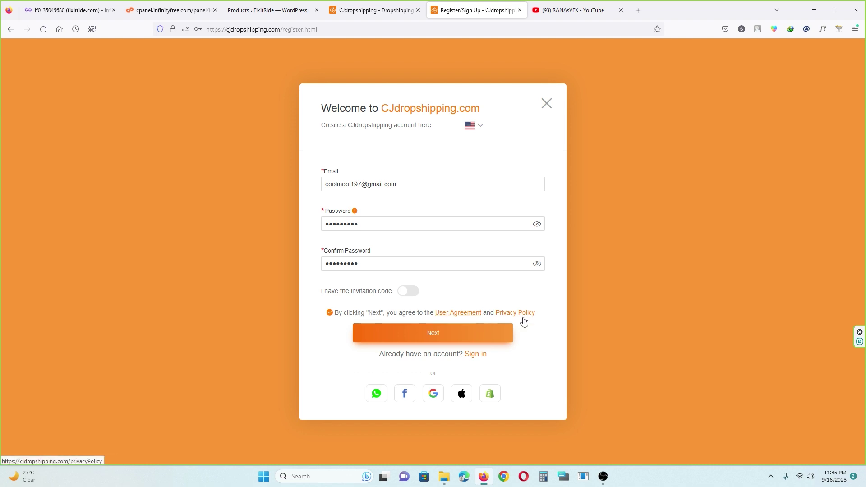
click(428, 332)
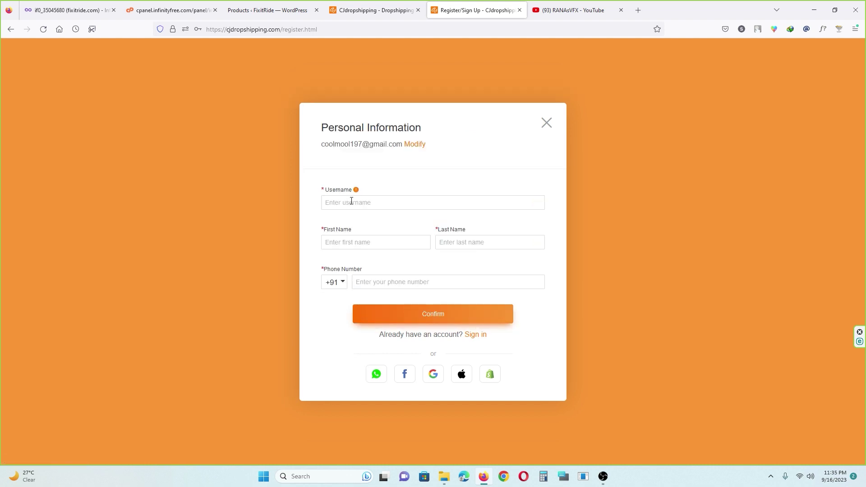
Fill in the username, first and last name, and a valid phone number to finish registering
text(coolmool197)
key(Tab)
click(370, 284)
text(98)
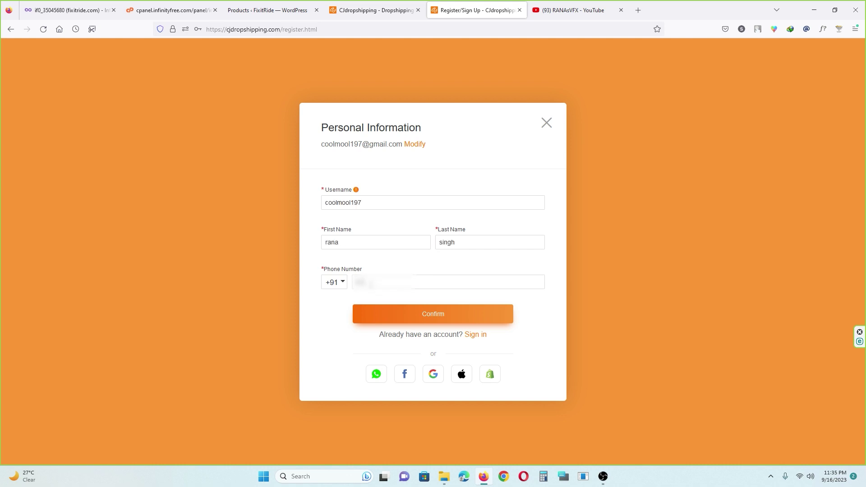
click(442, 312)
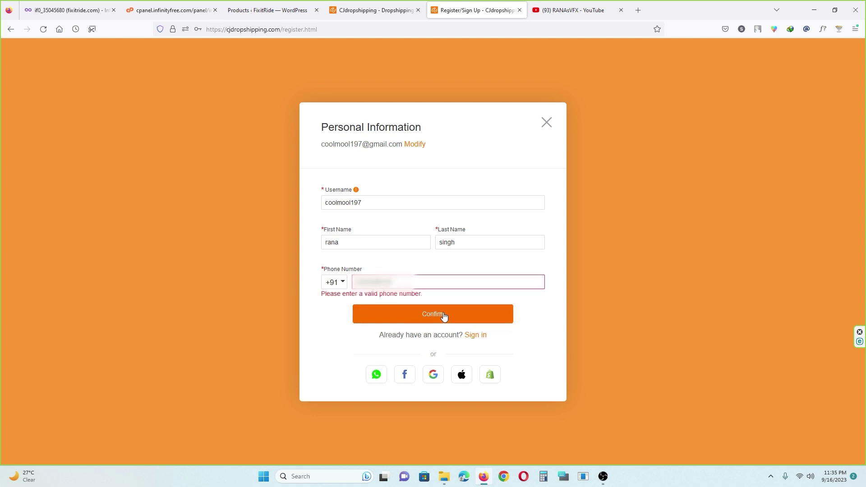
key(ctrl+a)
key(BackSpace)
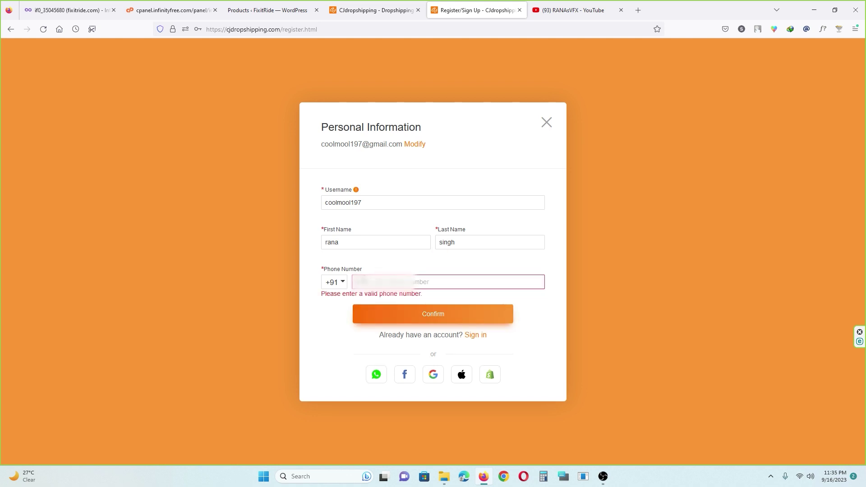
key(ctrl+v)
click(440, 318)
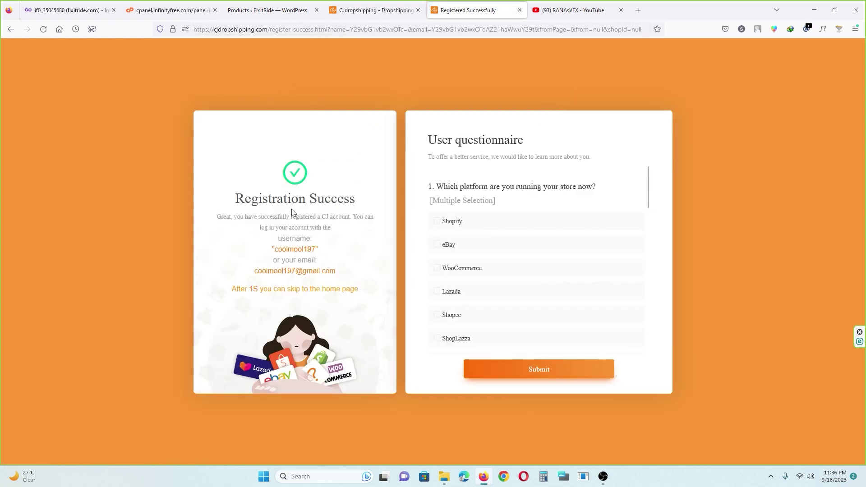
Skip to the CJ home page, dismiss the welcome chat, and switch to the Gmail inbox
click(299, 295)
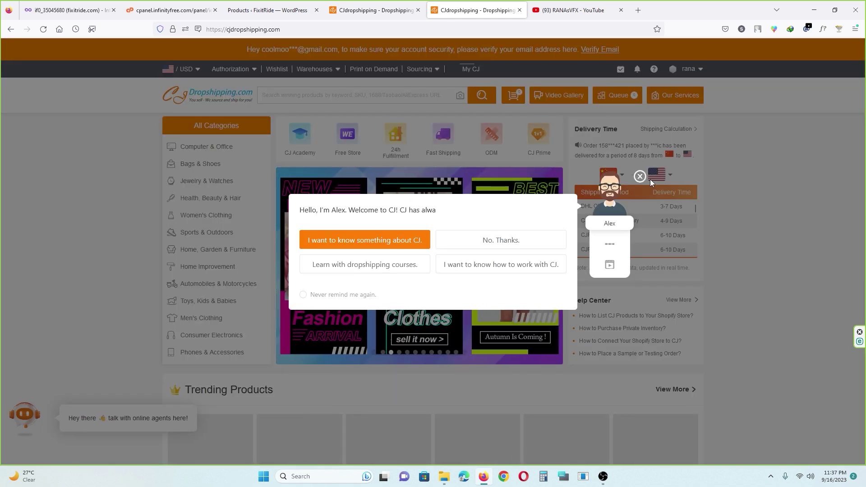
click(638, 176)
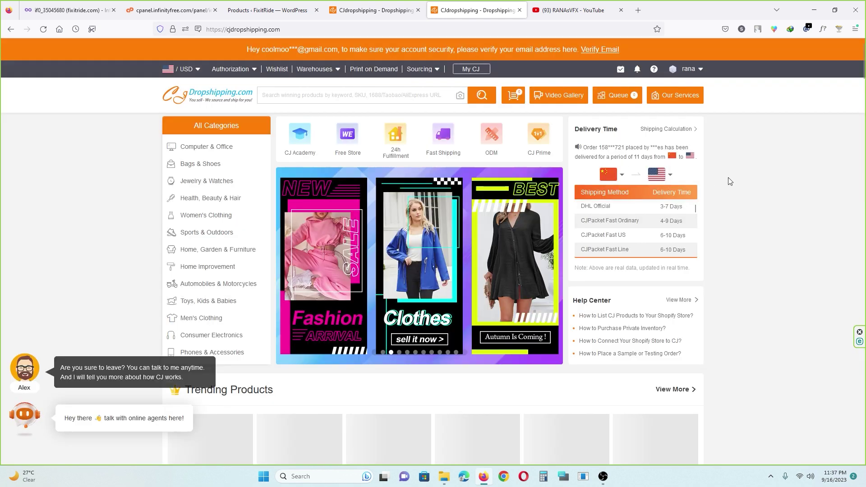
click(599, 49)
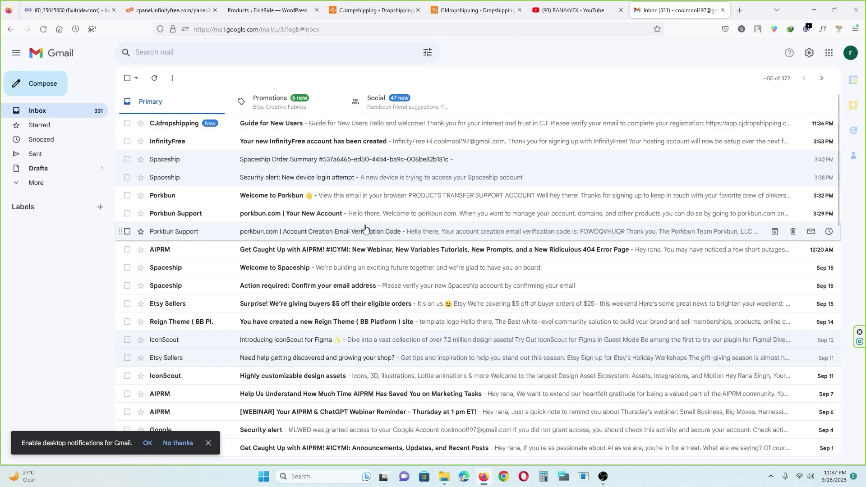
Open the 'Guide for New Users' email, follow its verify_email link, and confirm the verification
click(182, 126)
scroll(218, 251, down, 5)
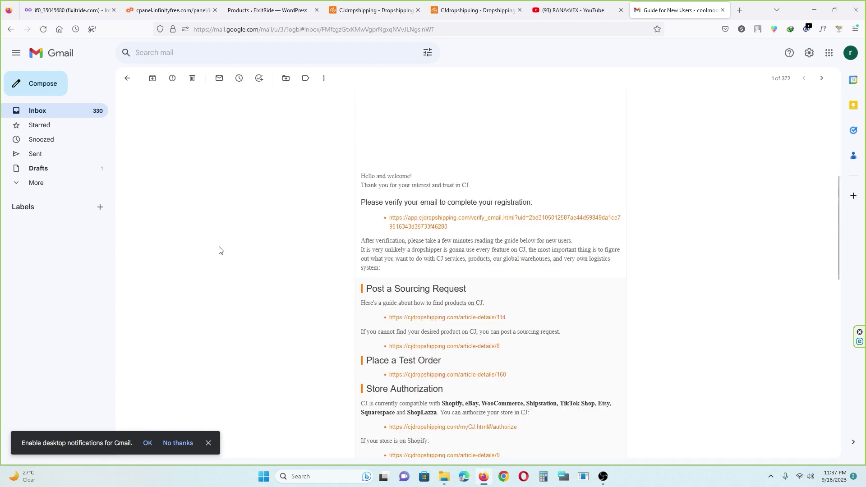
click(418, 227)
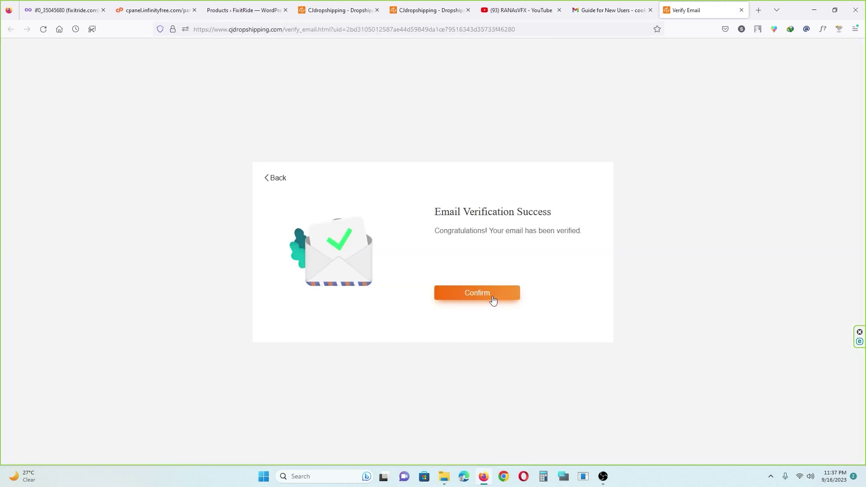
click(484, 299)
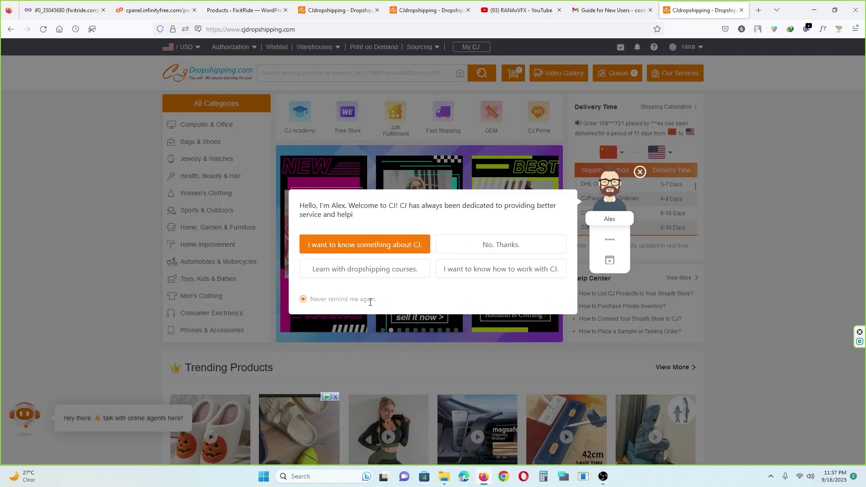
Dismiss the Alex welcome dialog and close the leftover Gmail and CJ tabs
click(640, 172)
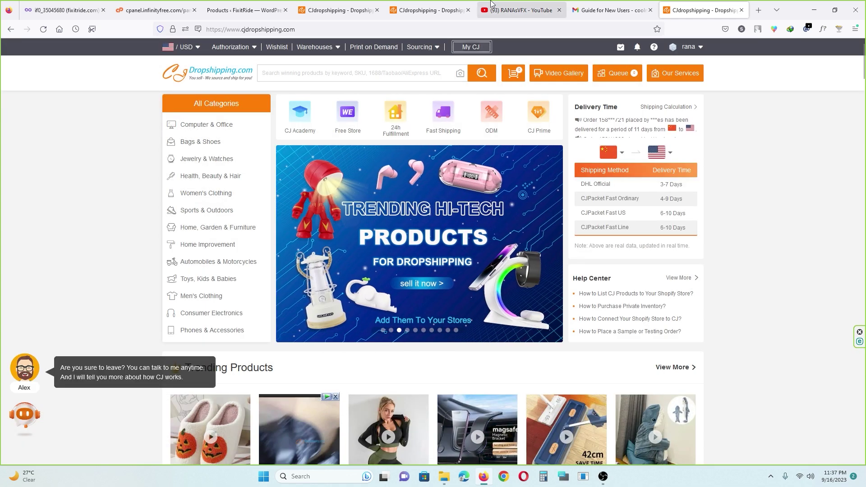
click(608, 10)
click(650, 10)
click(650, 10)
click(468, 10)
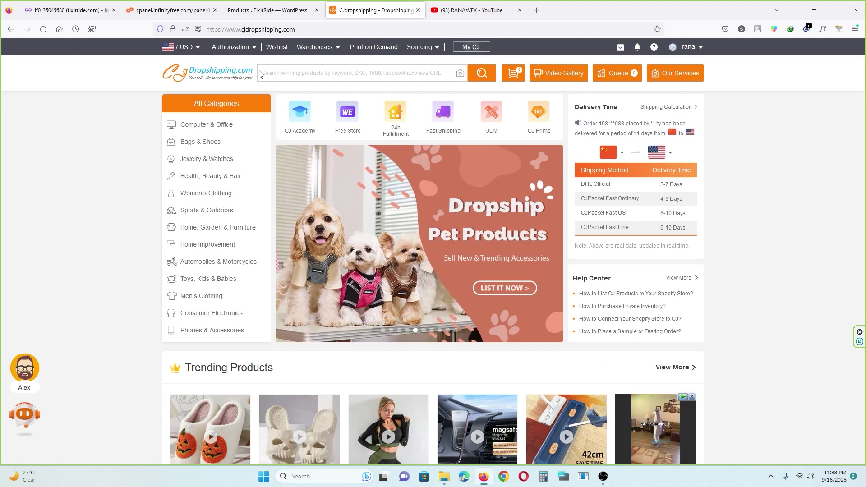
Open Authorization > WooCommerce and start adding a store with default authorization
mouse_move(240, 49)
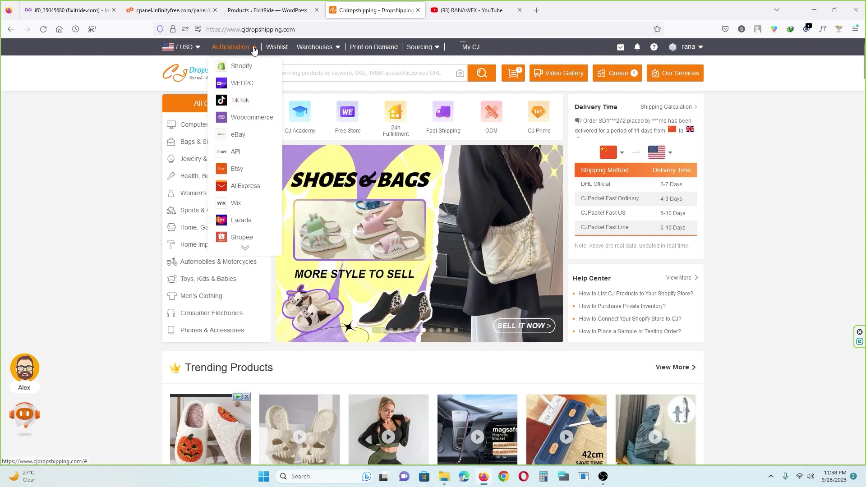
click(246, 118)
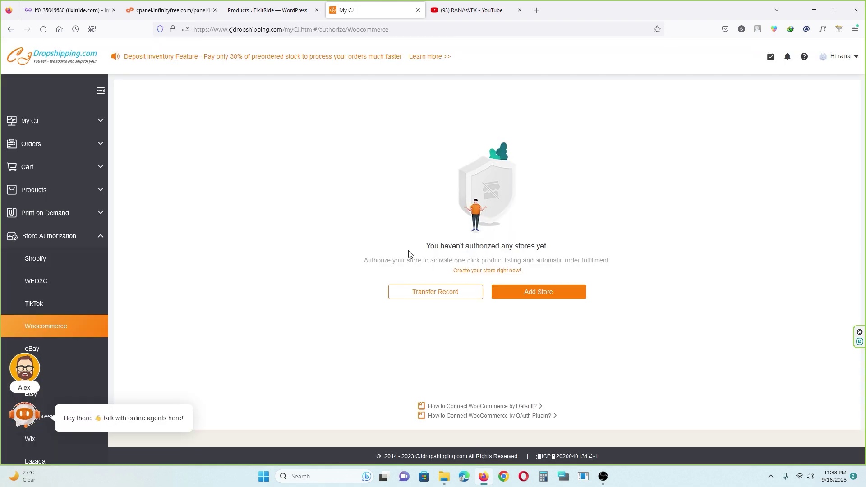
click(557, 298)
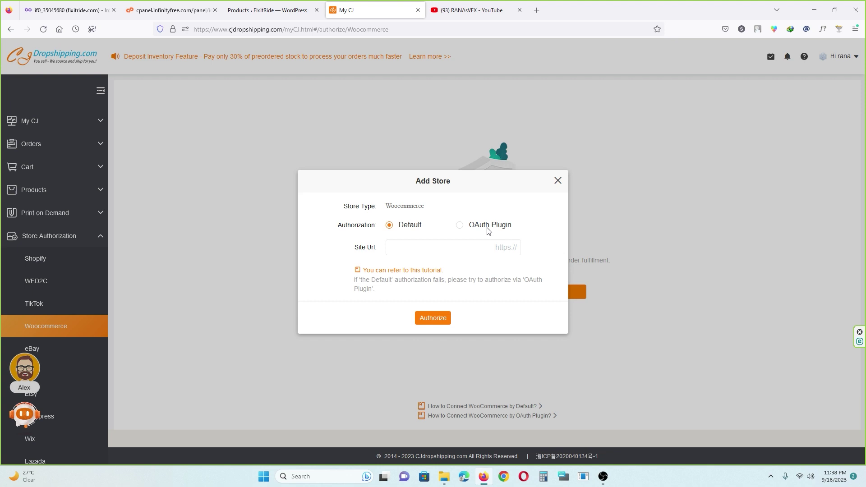
click(459, 225)
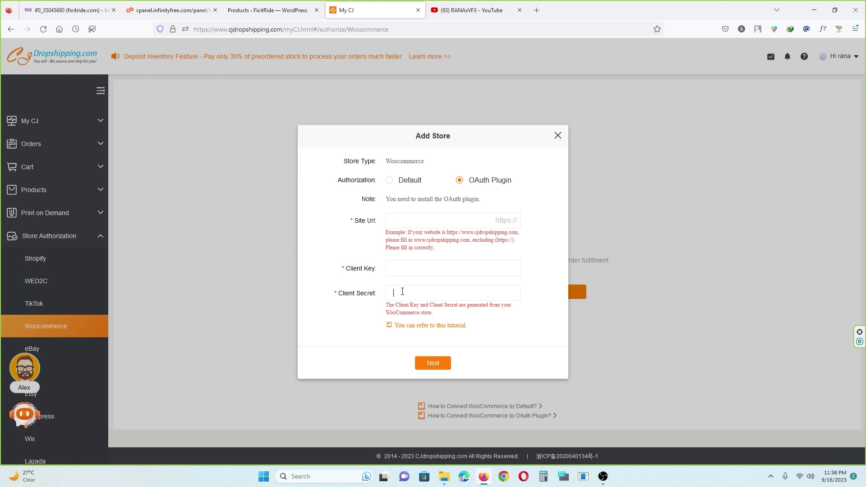
click(390, 180)
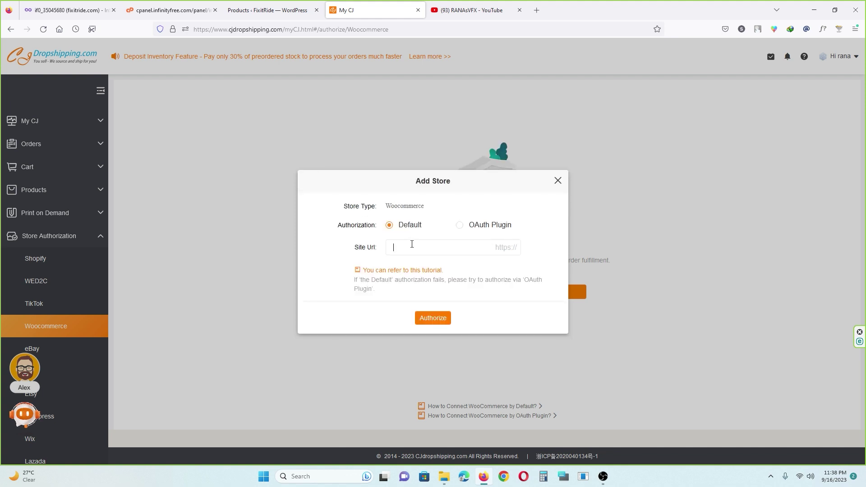
click(261, 7)
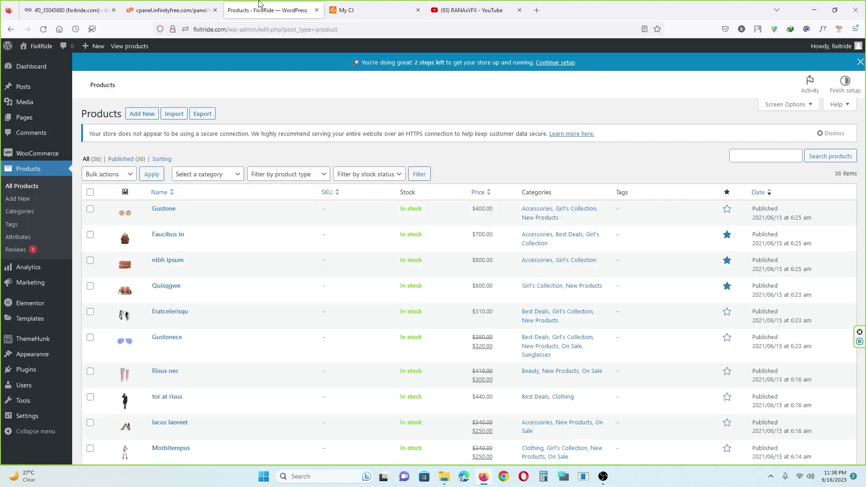
click(228, 31)
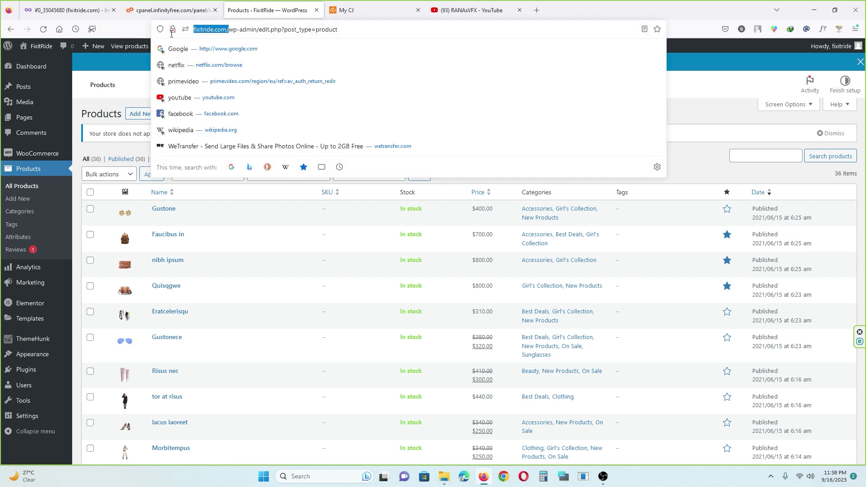
key(ctrl+Tab)
click(415, 252)
text(http://fixitride.com/)
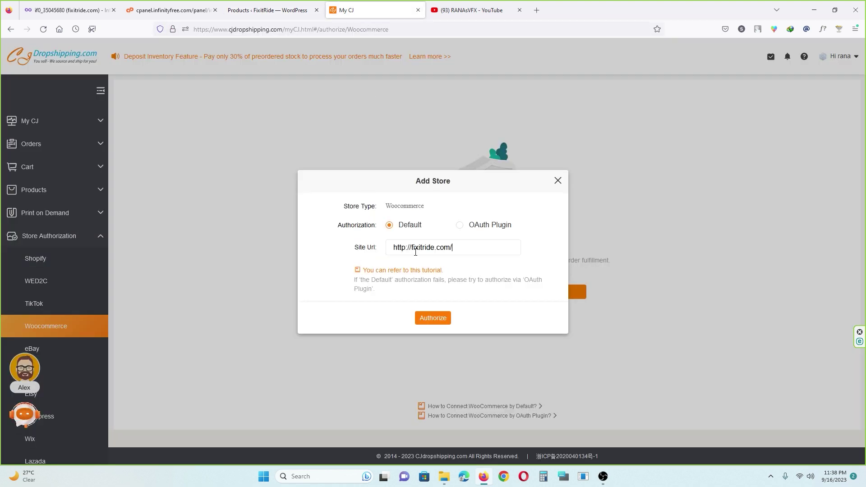
click(437, 320)
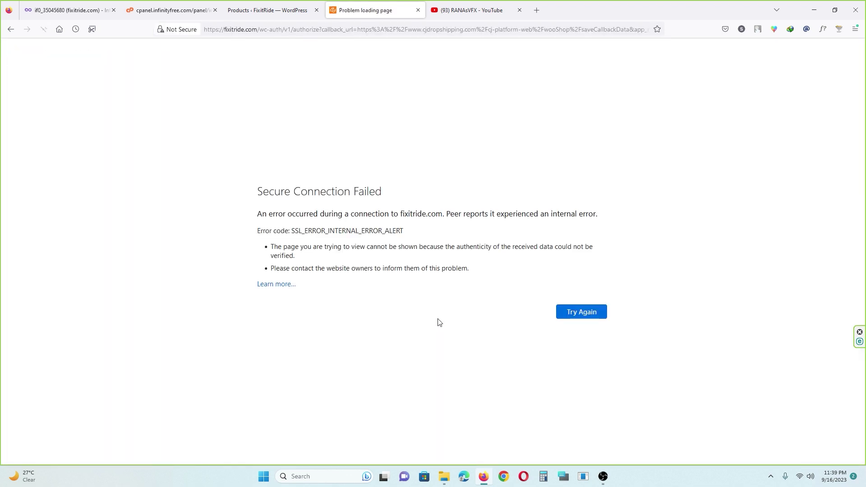
click(590, 316)
click(590, 316)
click(590, 316)
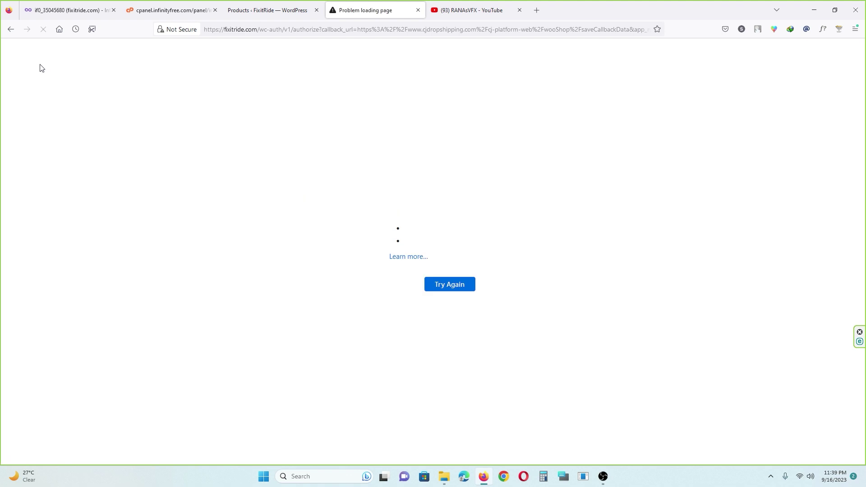
Go back, reopen Add Store, and choose OAuth Plugin authorization
click(10, 29)
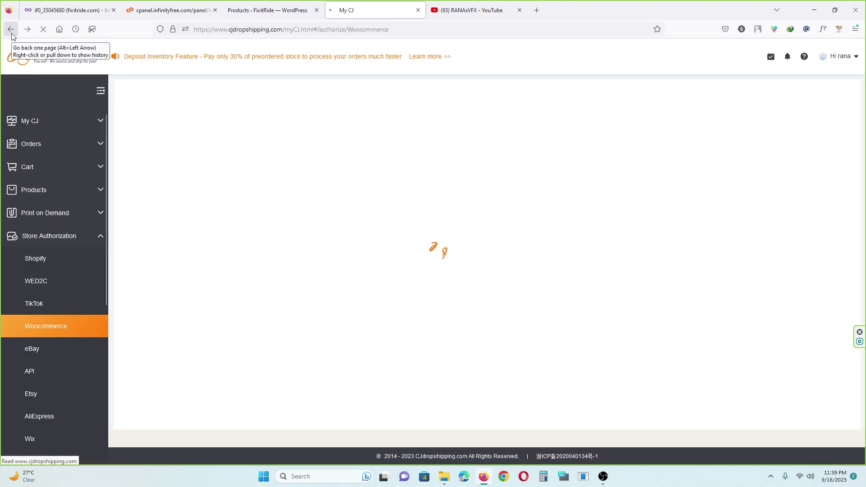
click(534, 293)
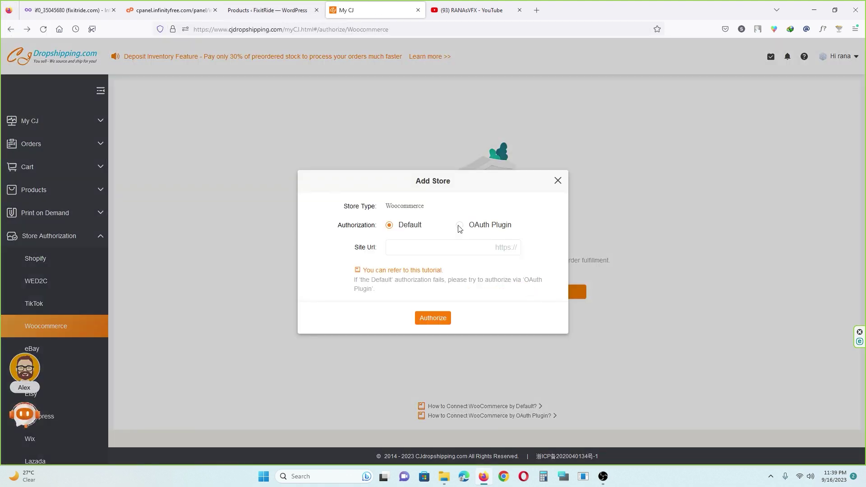
click(459, 225)
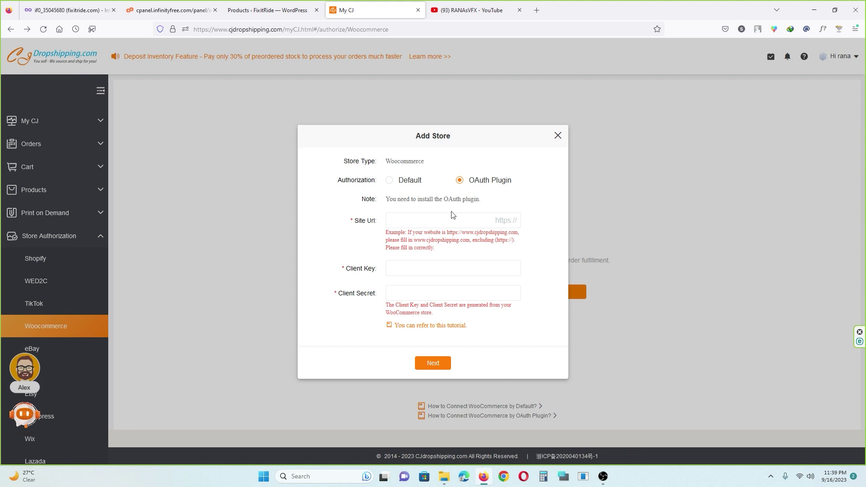
triple_click(505, 182)
In WordPress Plugins > Add New, search 'cj' and install and activate the CJdropshipping plugin
click(265, 9)
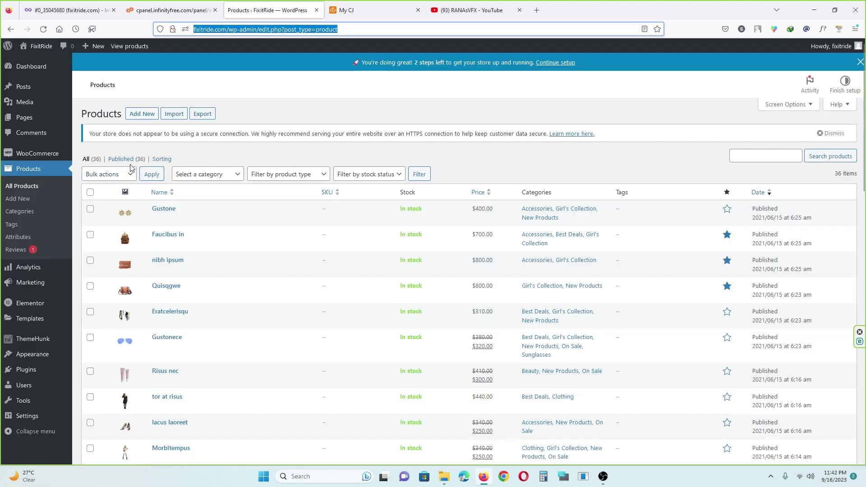
mouse_move(33, 374)
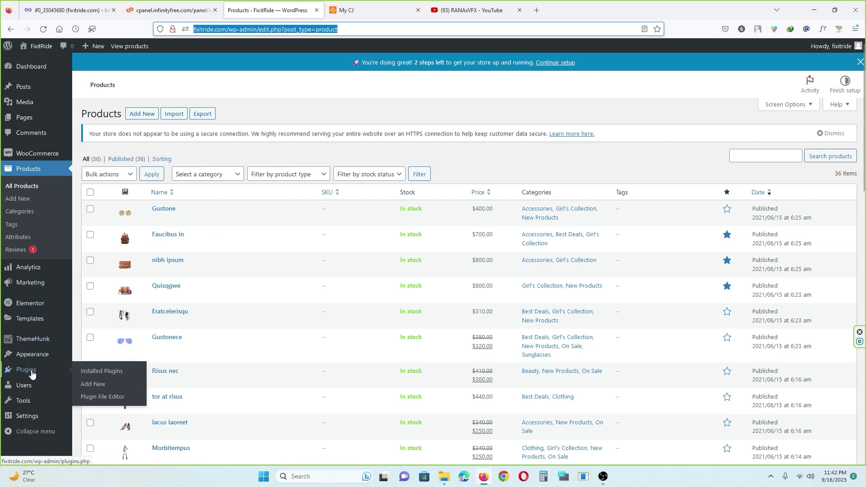
click(95, 384)
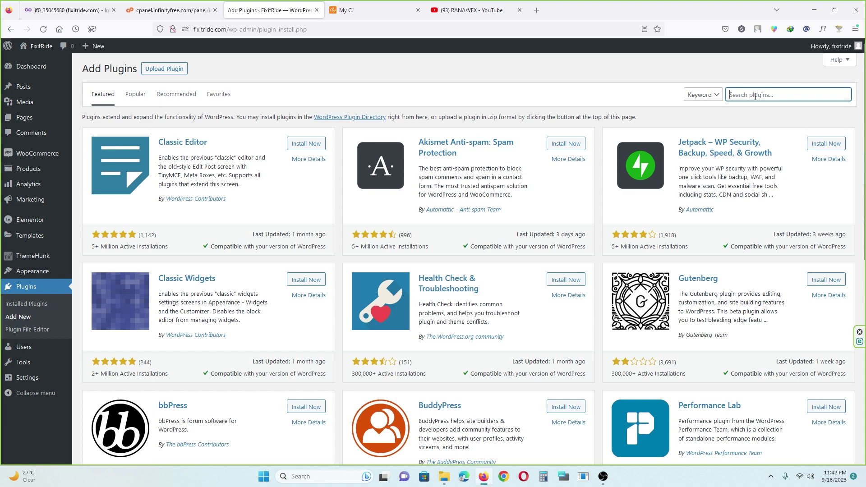
text(cj)
click(751, 109)
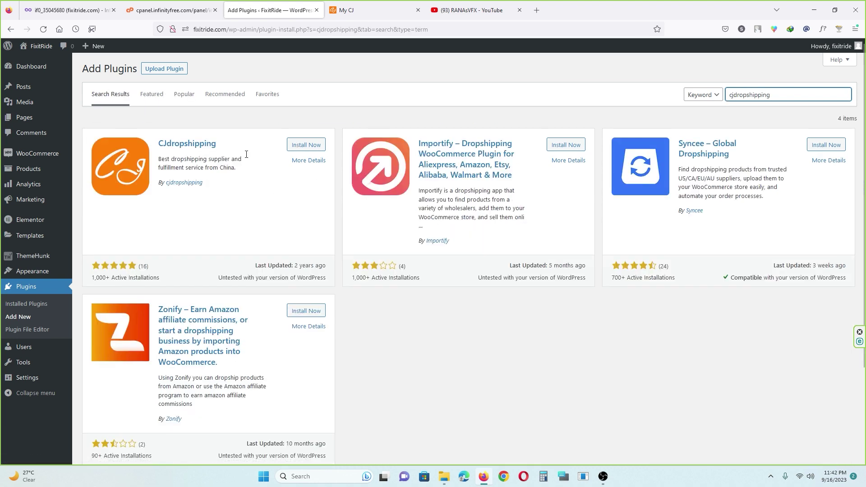
click(303, 146)
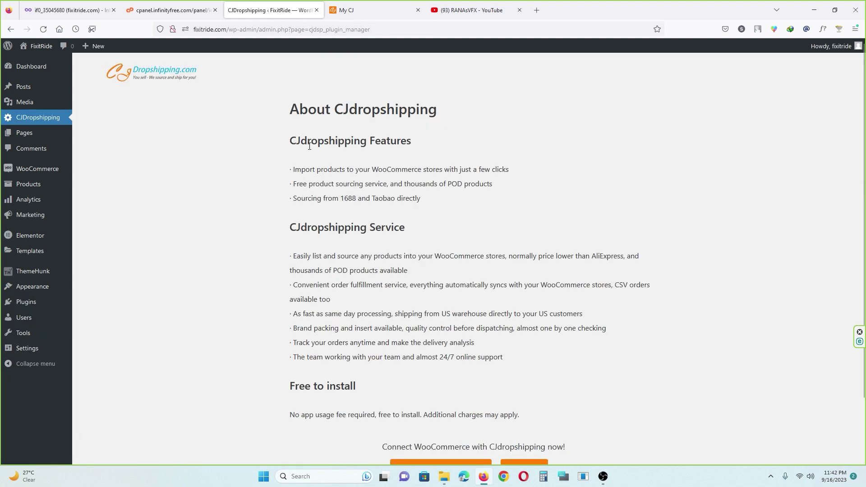
Click Connect on the CJdropshipping plugin page, then go back to Plugins > Add New
scroll(383, 235, down, 3)
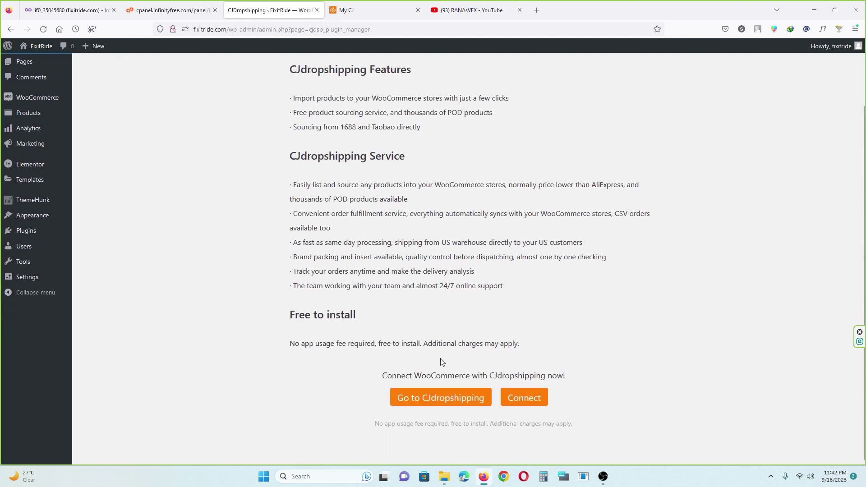
click(533, 403)
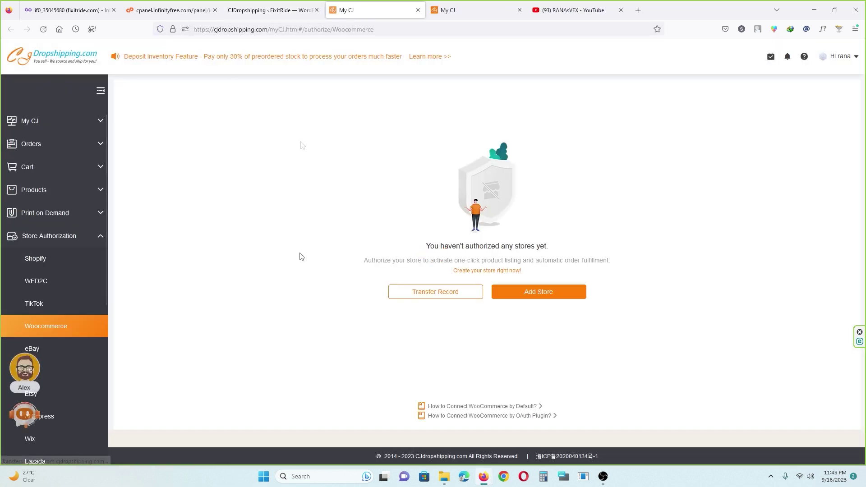
click(271, 14)
scroll(241, 343, down, 2)
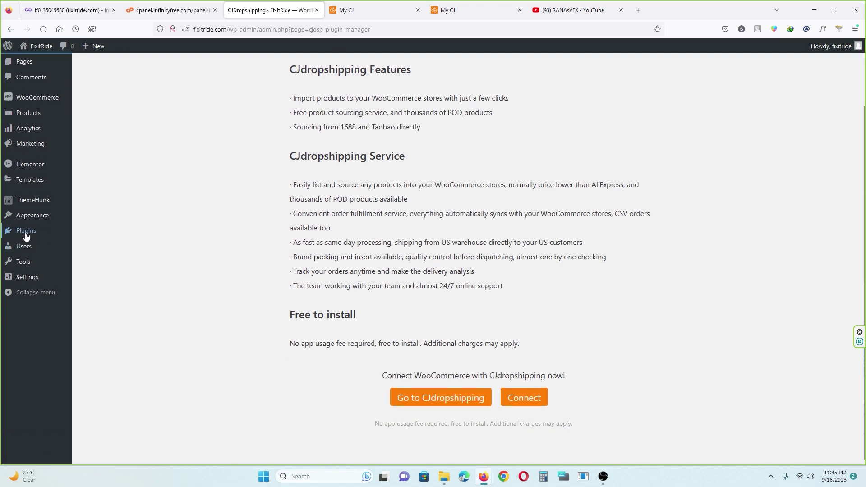
scroll(30, 236, up, 2)
click(27, 302)
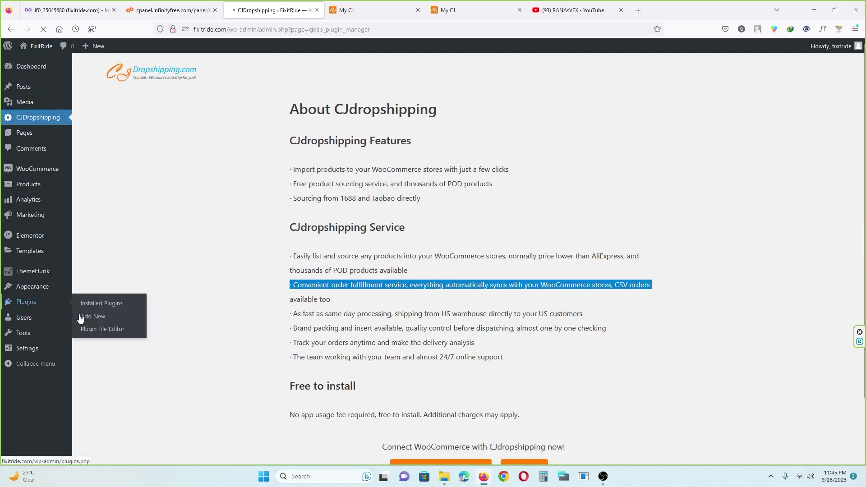
click(79, 318)
Install and activate the WordPress REST API – OAuth 1.0a Server plugin, then open Users > Applications
click(753, 95)
text(WordPress REST API – OAuth 1.0a Server)
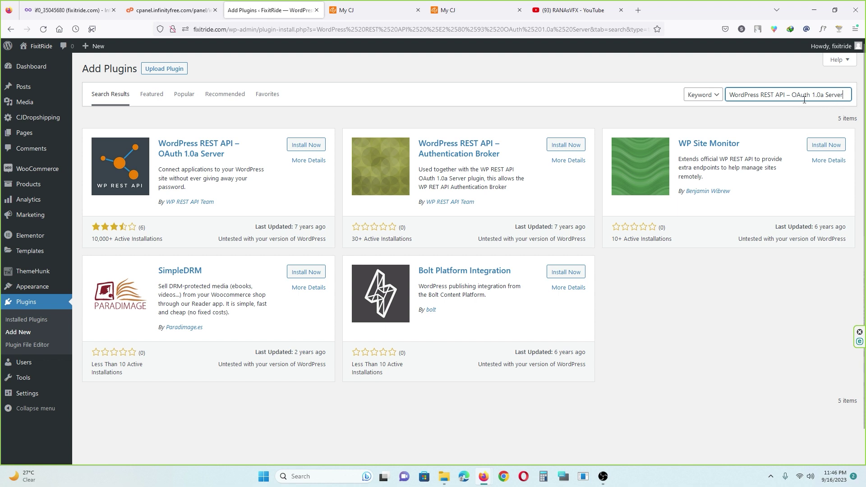
click(306, 145)
click(309, 148)
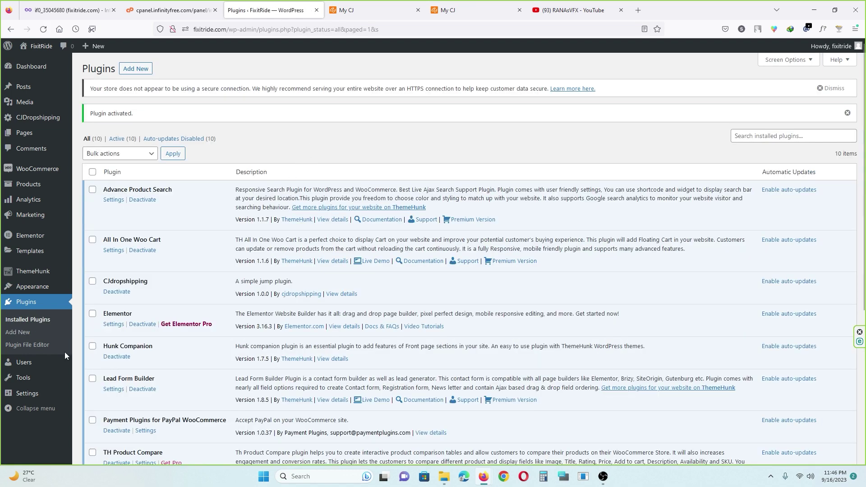
mouse_move(20, 362)
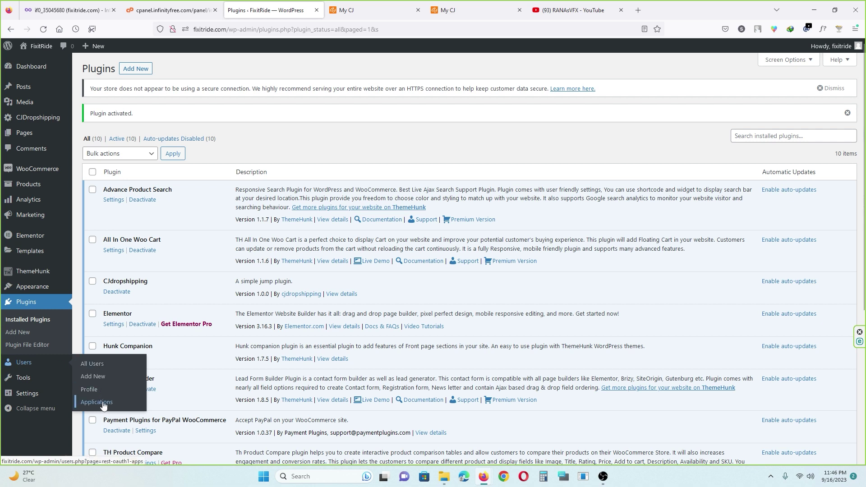
click(103, 404)
Start a new OAuth application named 'cjdropshipping' and copy the CJdropshipping site address
click(223, 73)
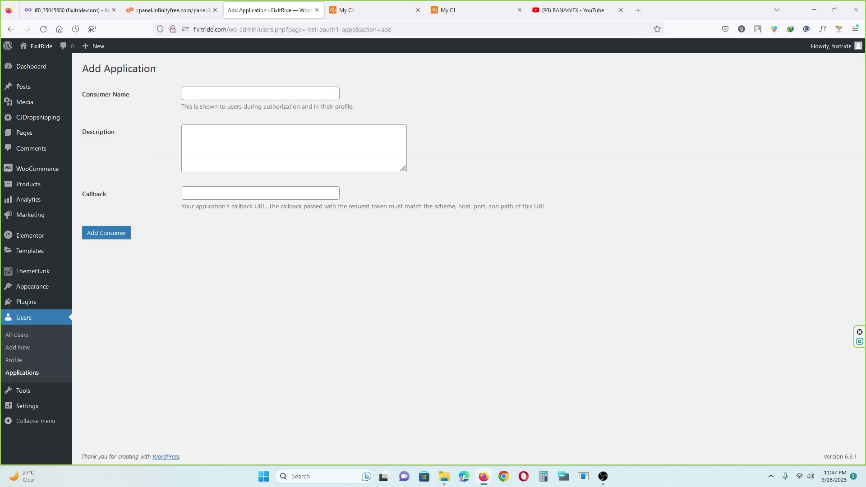
click(217, 92)
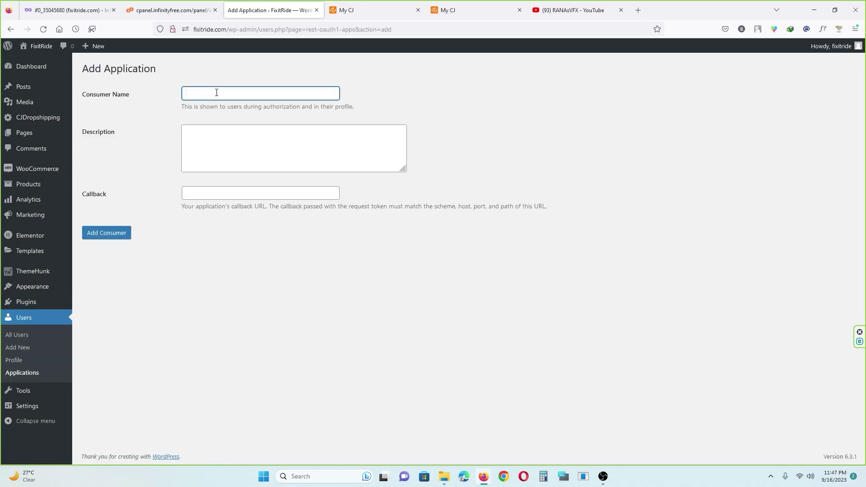
text(cjdropshipping)
click(352, 10)
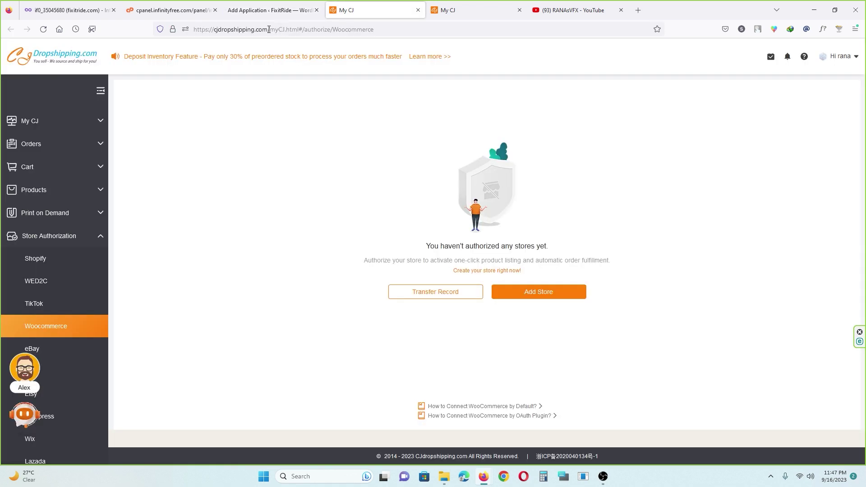
click(269, 29)
click(271, 9)
click(211, 137)
text(https://cjdropshipping.com)
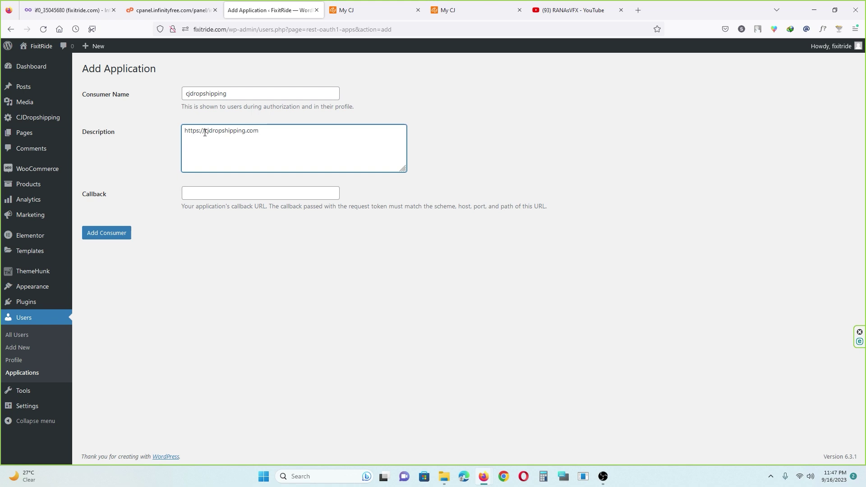
click(206, 131)
text(www.)
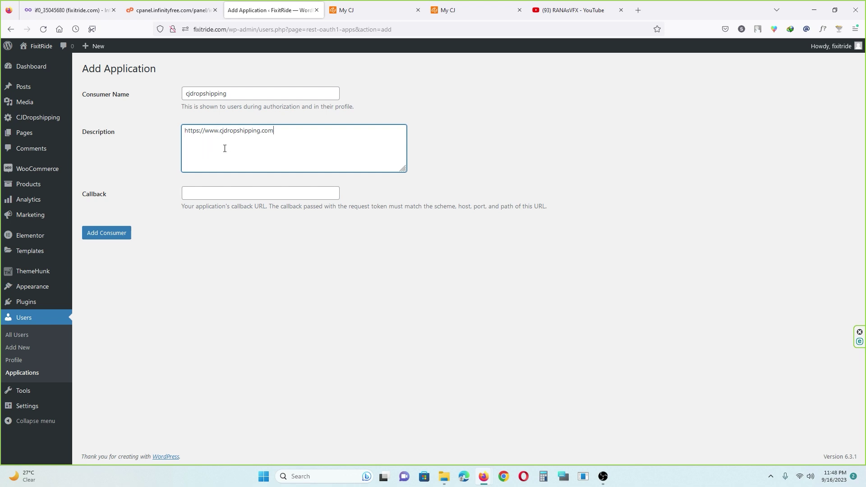
drag(265, 147, 183, 135)
key(ctrl+c)
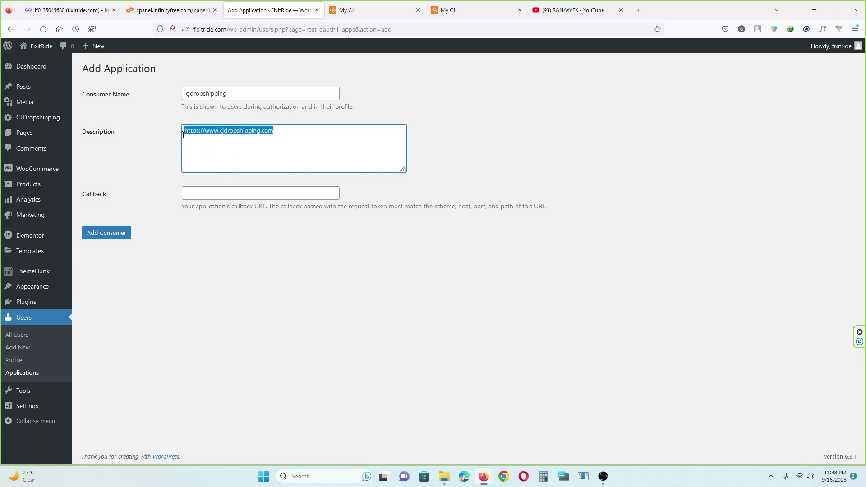
click(202, 194)
key(ctrl+v)
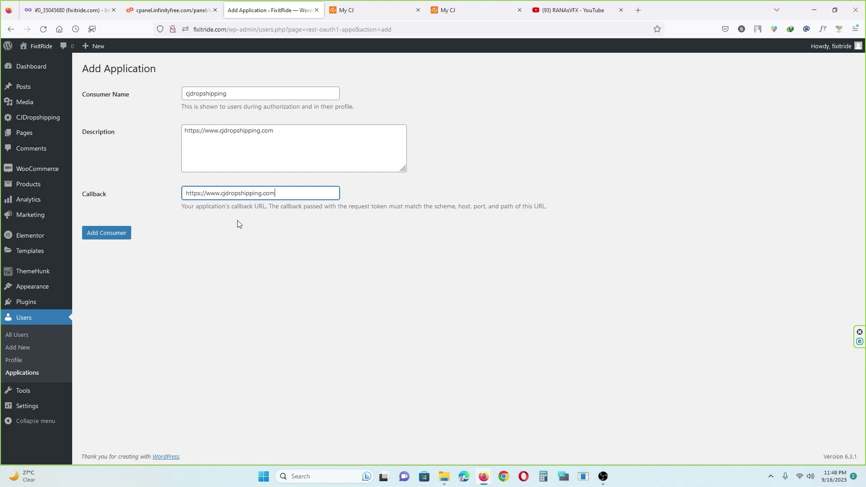
click(105, 237)
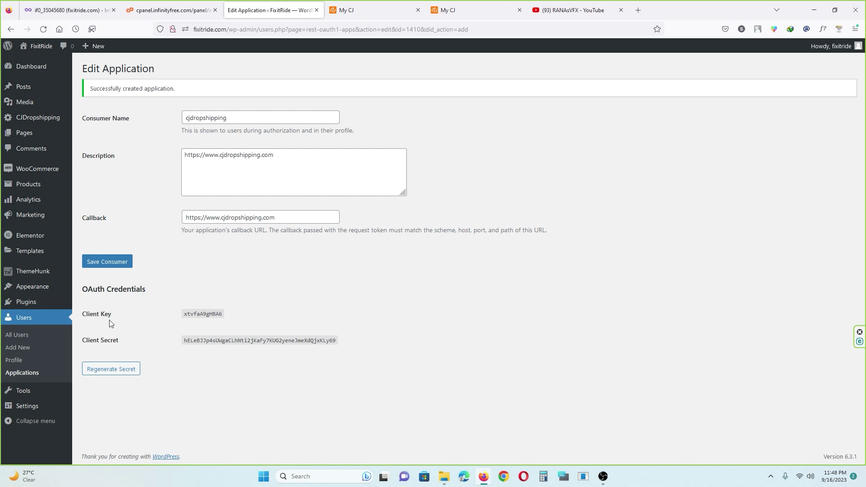
Copy the WordPress client key and secret into CJ's Client Key and Client Secret fields
drag(183, 314, 225, 318)
key(ctrl+c)
click(383, 7)
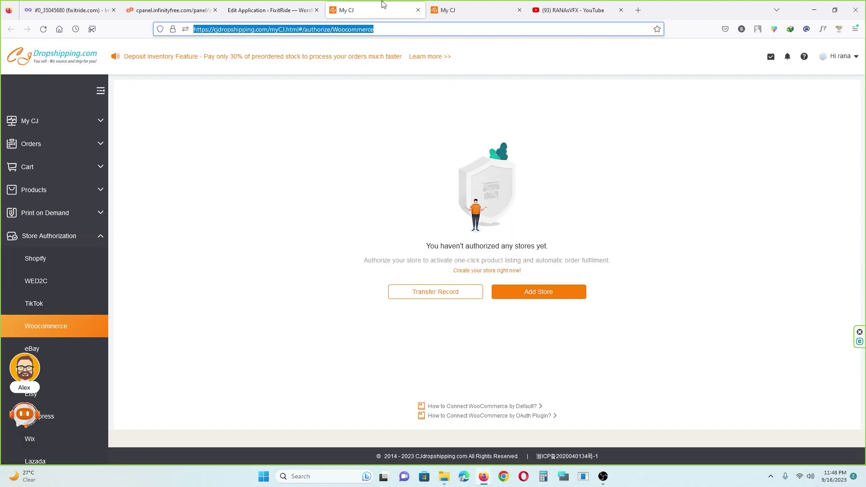
click(418, 10)
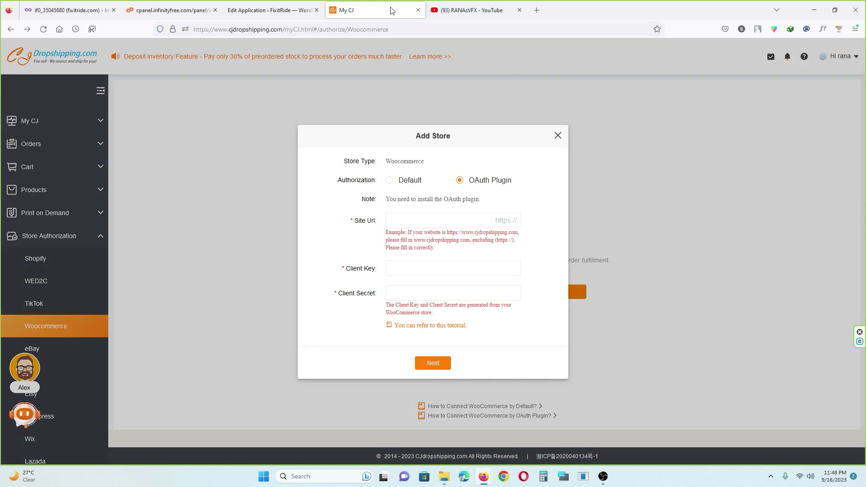
key(ctrl+v)
click(259, 9)
drag(184, 341, 337, 341)
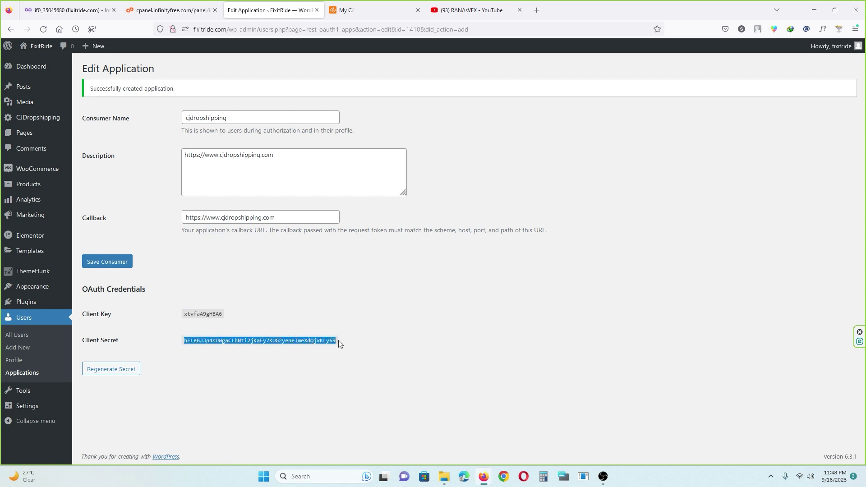
click(357, 10)
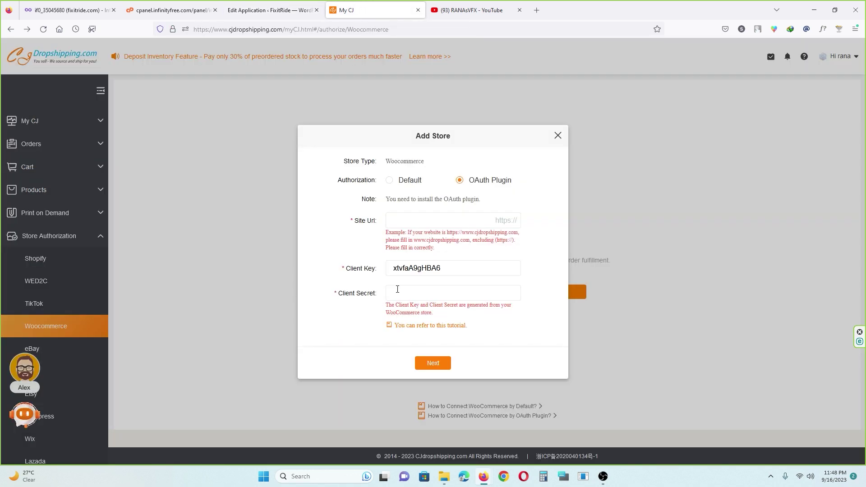
key(ctrl+v)
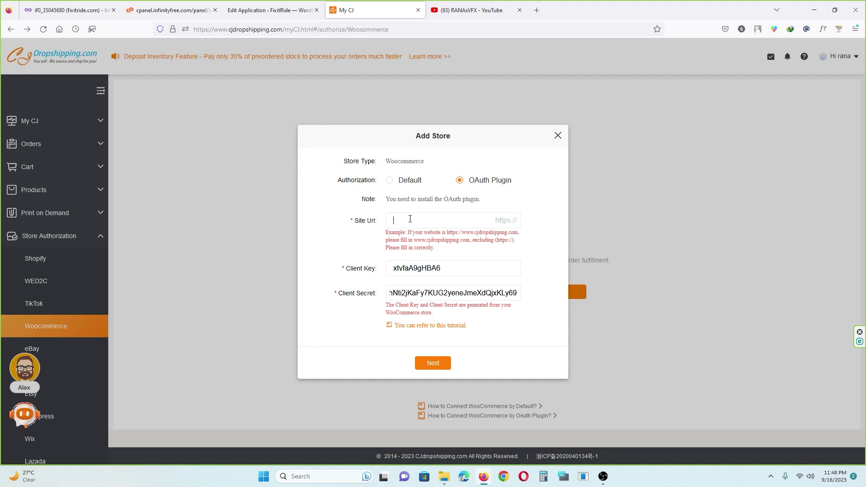
click(254, 10)
click(271, 30)
key(ctrl+c)
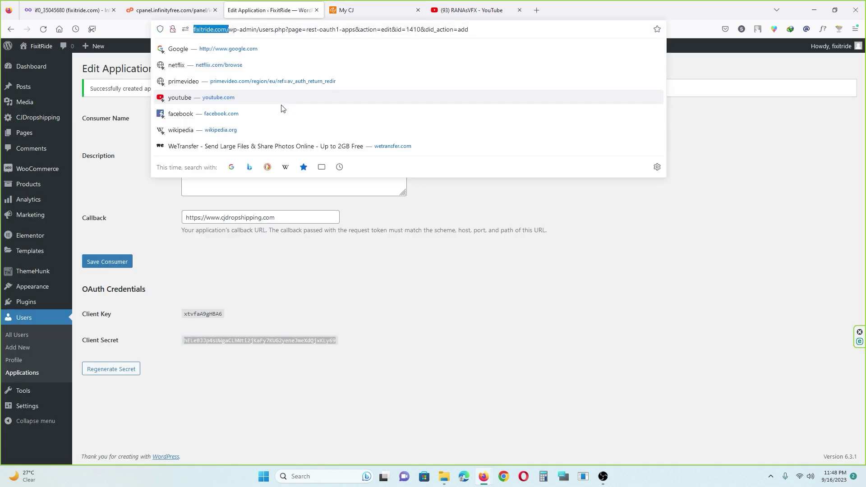
click(347, 10)
key(ctrl+v)
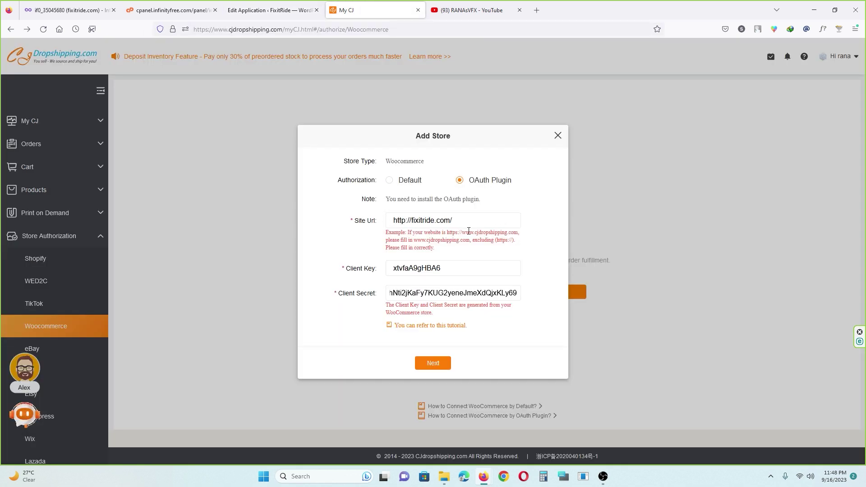
click(433, 373)
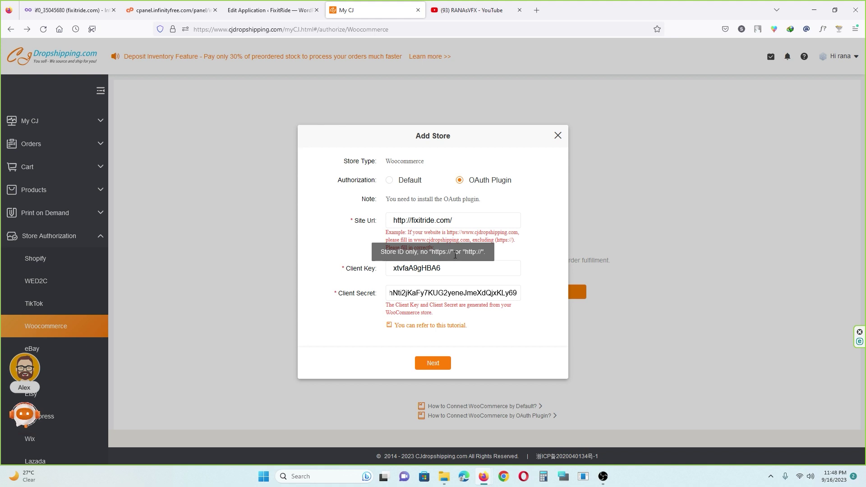
drag(411, 221, 371, 226)
key(BackSpace)
click(450, 221)
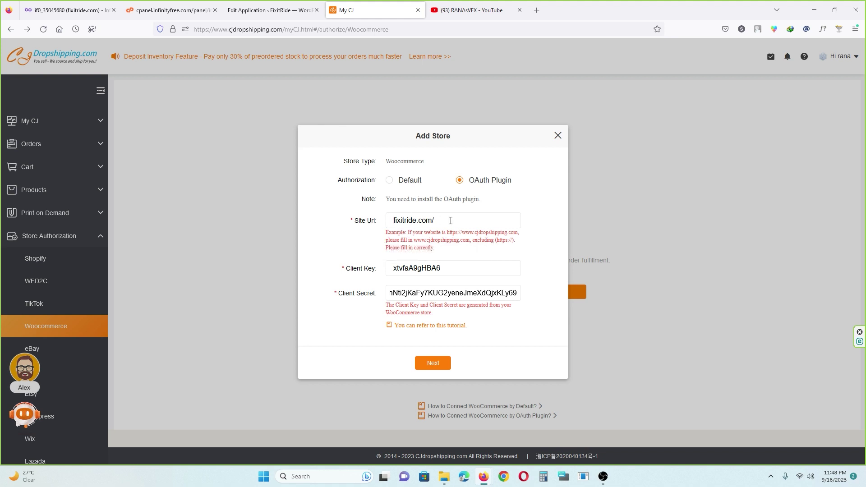
click(433, 365)
Retry default authorization for fixitride.com, which again hits a secure connection failure
click(390, 181)
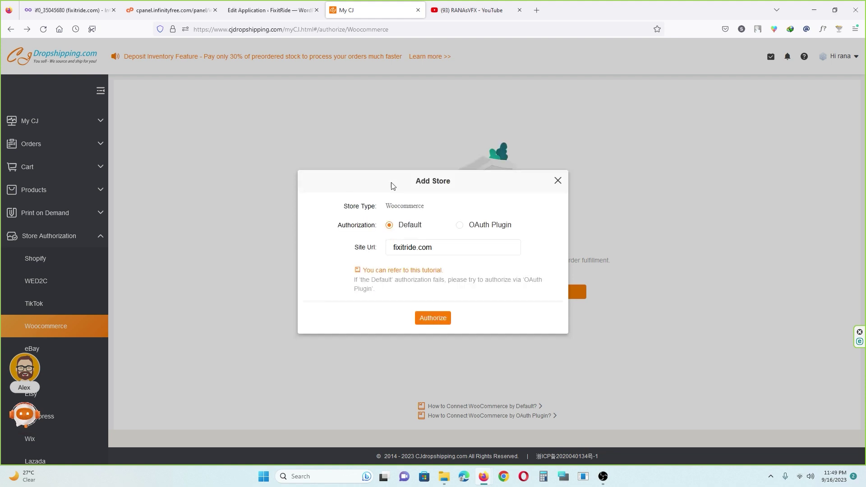
key(BackSpace)
key(BackSpace)
text(f)
click(436, 318)
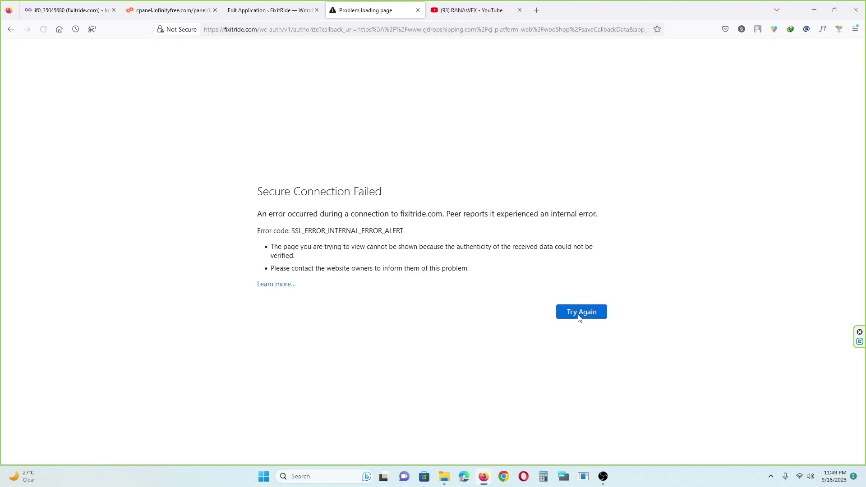
click(580, 311)
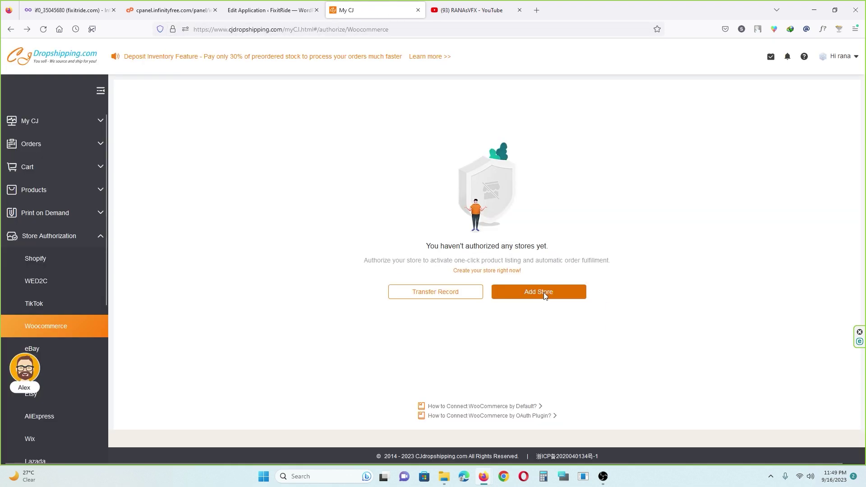
Add the store again via OAuth Plugin with fixitride.com and the client key
click(541, 293)
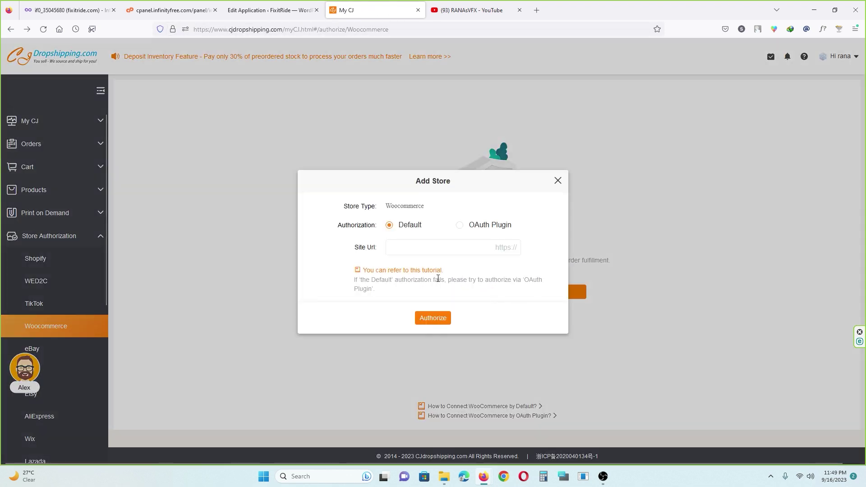
click(465, 226)
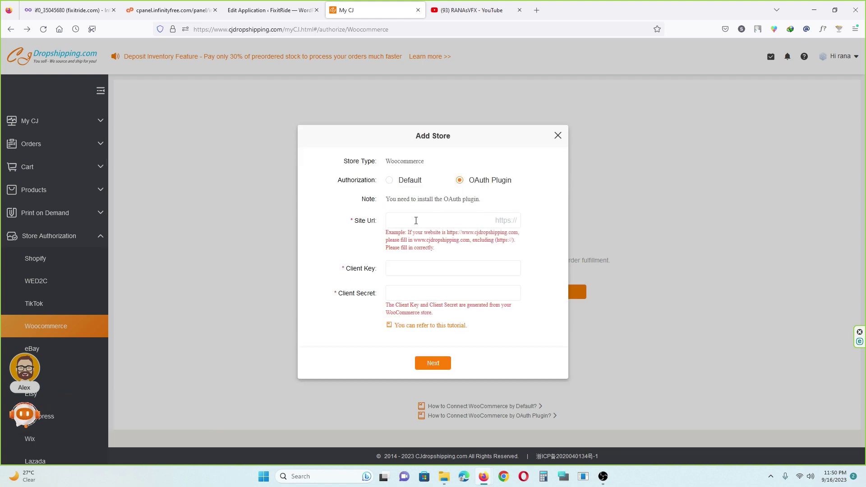
text(fixitride.com)
click(270, 10)
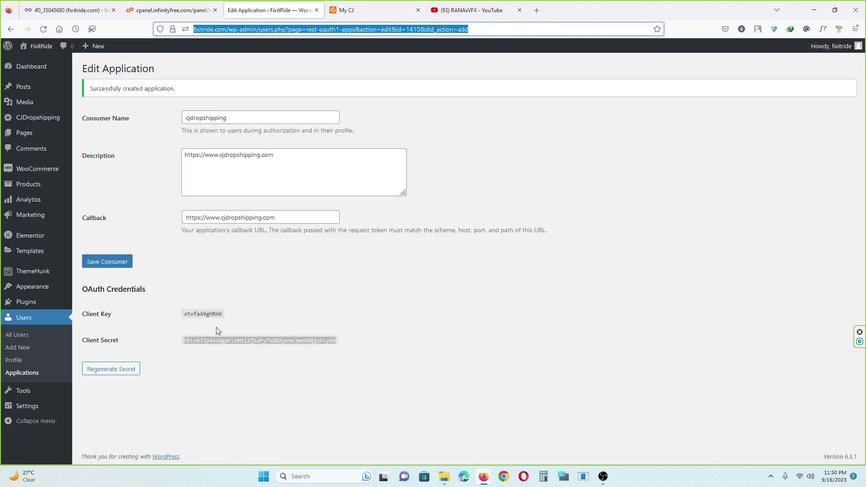
click(228, 310)
click(374, 10)
click(406, 268)
key(ctrl+v)
Paste the client secret and submit the OAuth details, which CJ rejects as incorrect
click(270, 10)
double_click(195, 340)
key(ctrl+c)
click(375, 10)
click(453, 293)
key(ctrl+v)
click(431, 369)
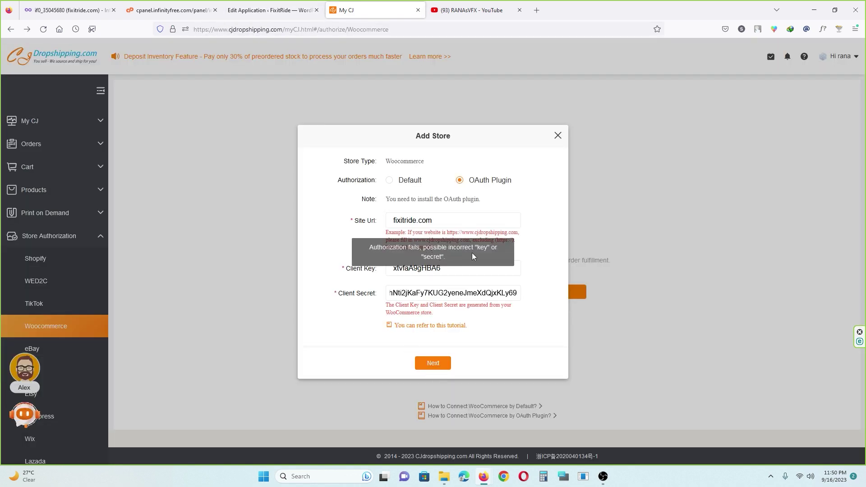
click(289, 10)
Regenerate the client secret, paste it into the CJ store form, and resubmit
click(112, 368)
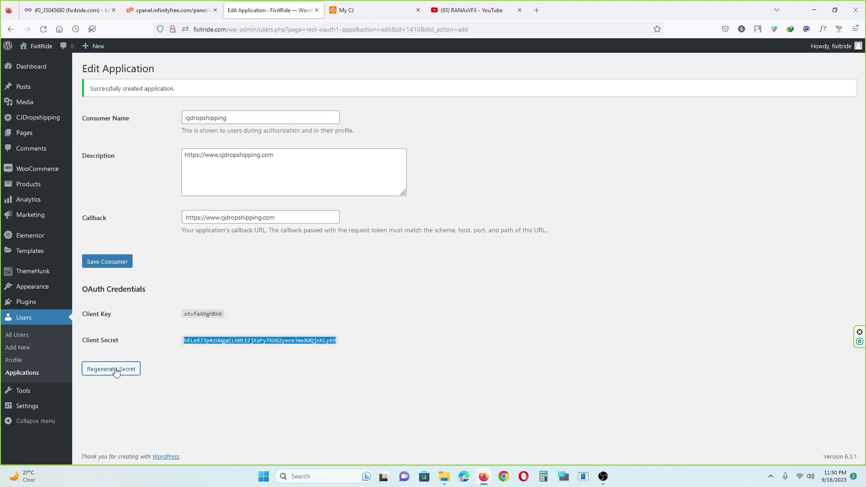
double_click(203, 314)
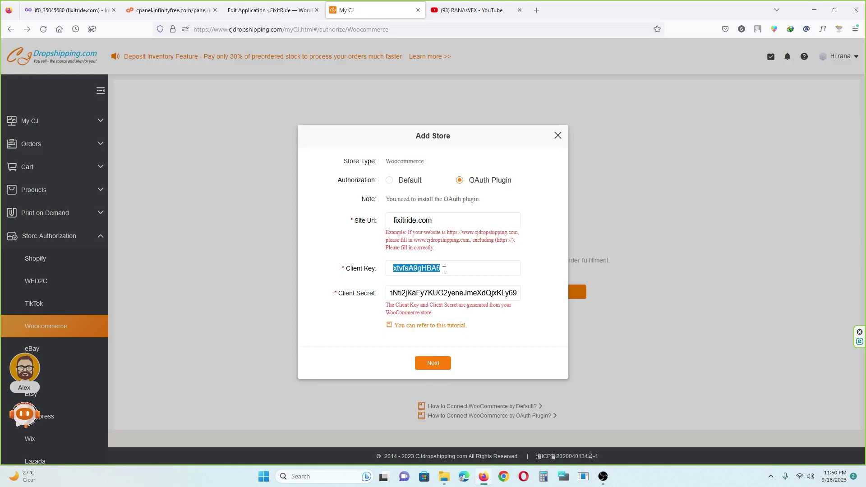
key(Tab)
key(ctrl+v)
click(426, 362)
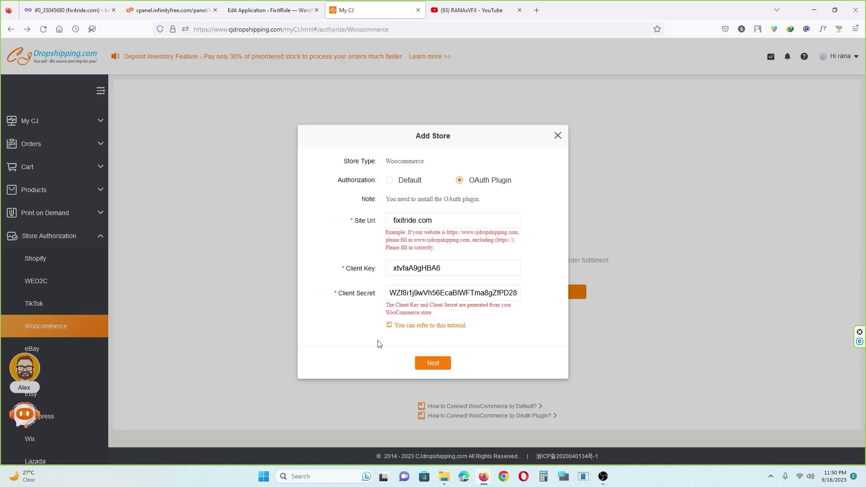
key(ctrl+Page_Up)
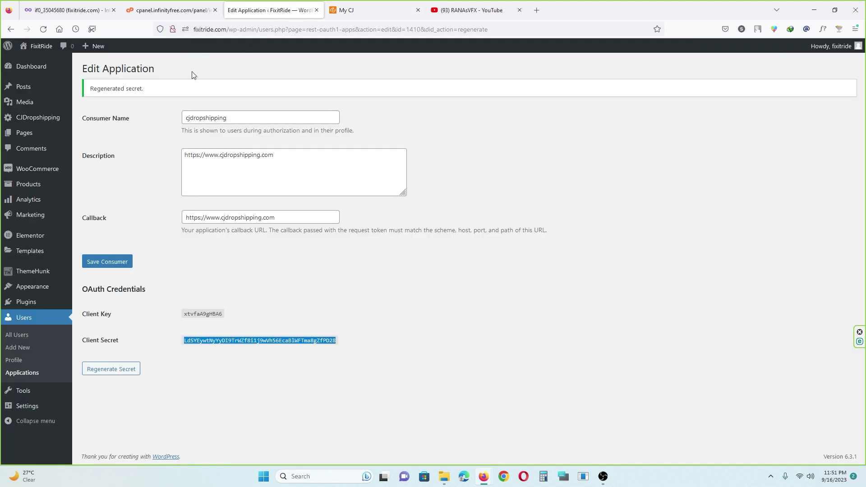
click(158, 317)
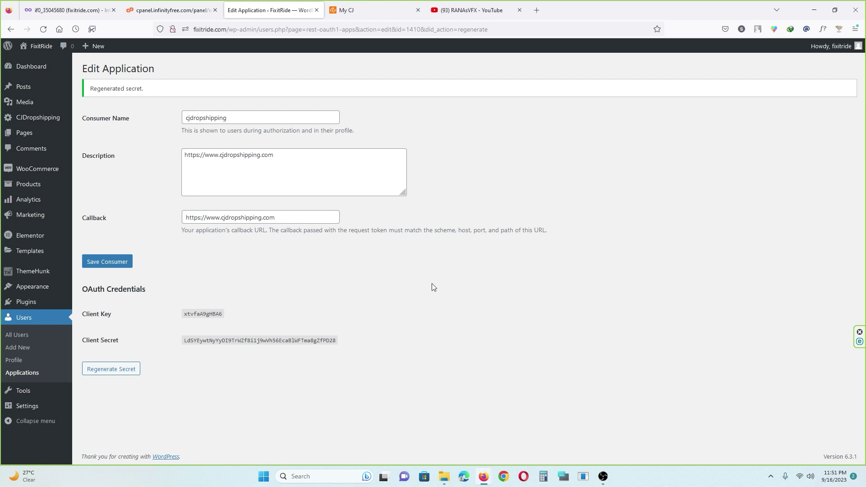
click(69, 10)
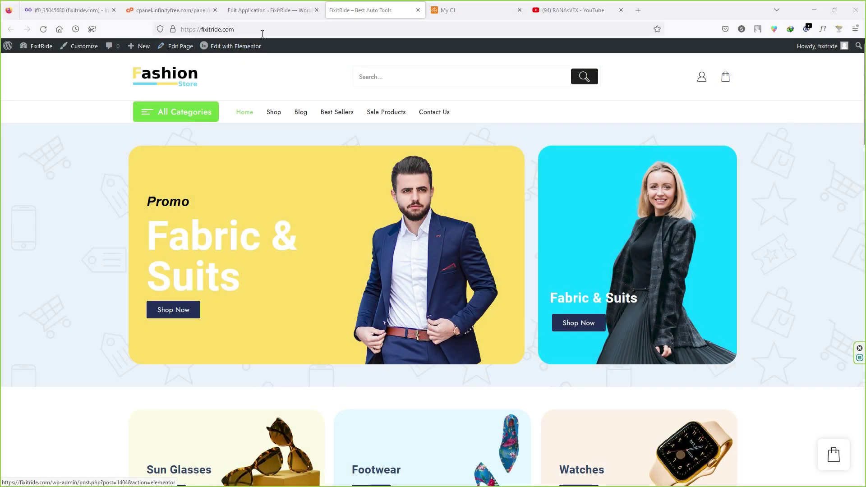
click(174, 31)
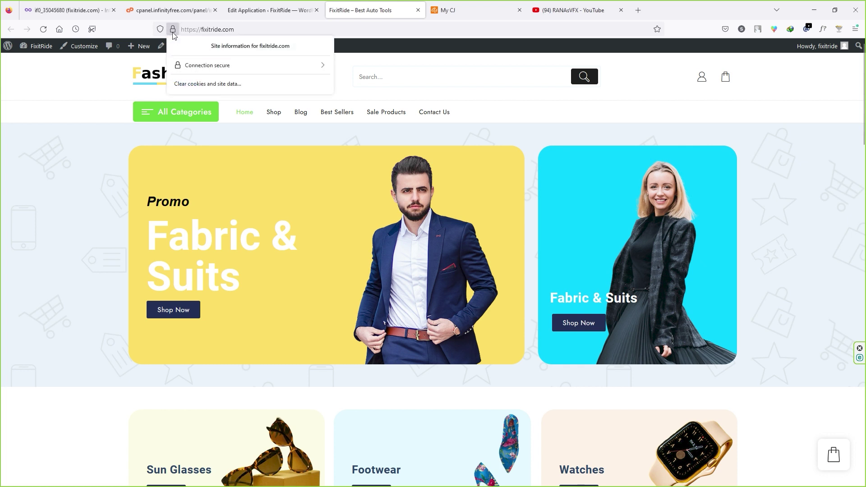
click(228, 69)
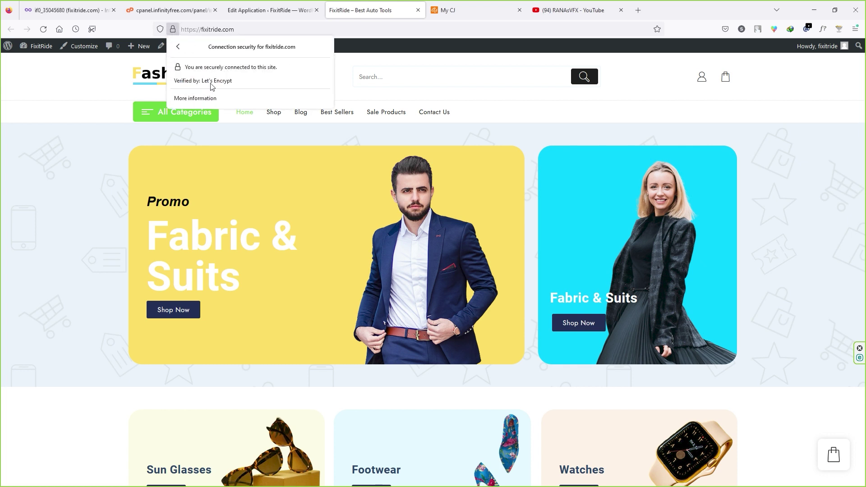
click(366, 50)
Close the storefront, reload the Edit Application page, and log back into WordPress
click(418, 10)
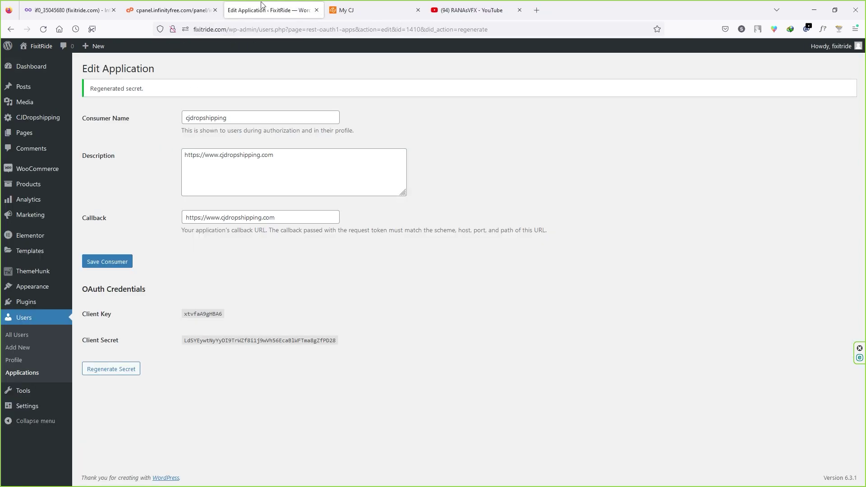
click(44, 29)
click(396, 217)
key(Return)
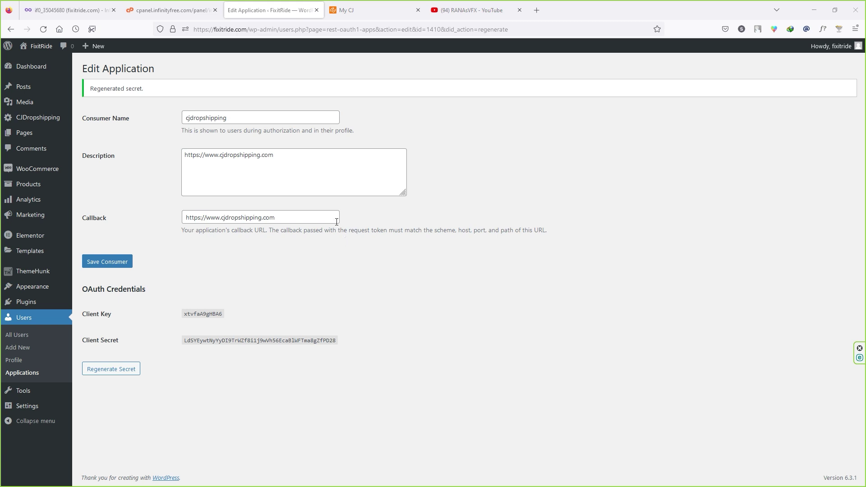
drag(280, 214, 169, 220)
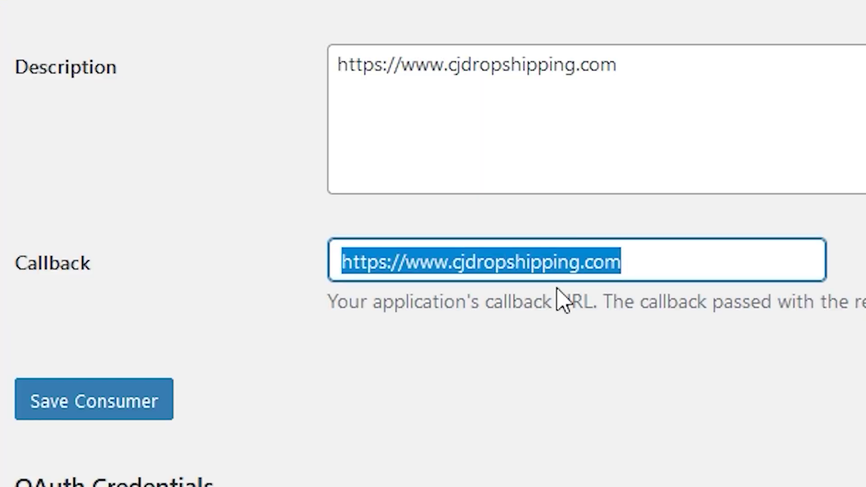
text(https://cjdropshipping.com/)
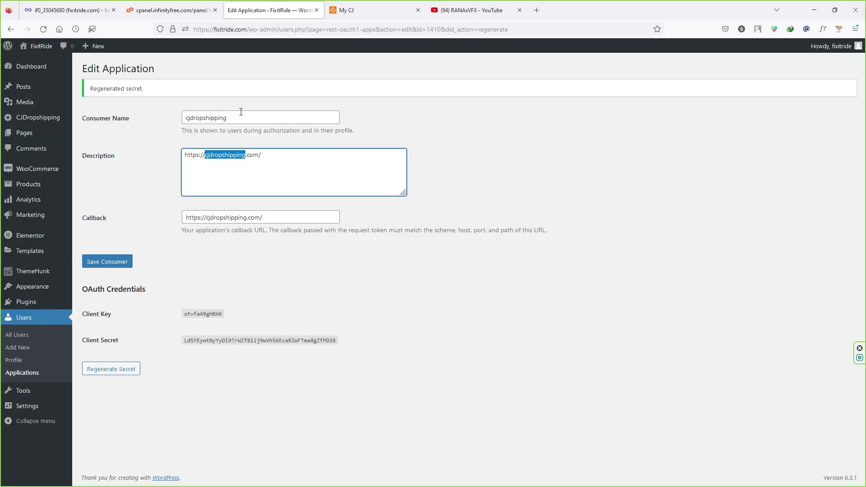
key(shift+Tab)
text(cjdropshipping)
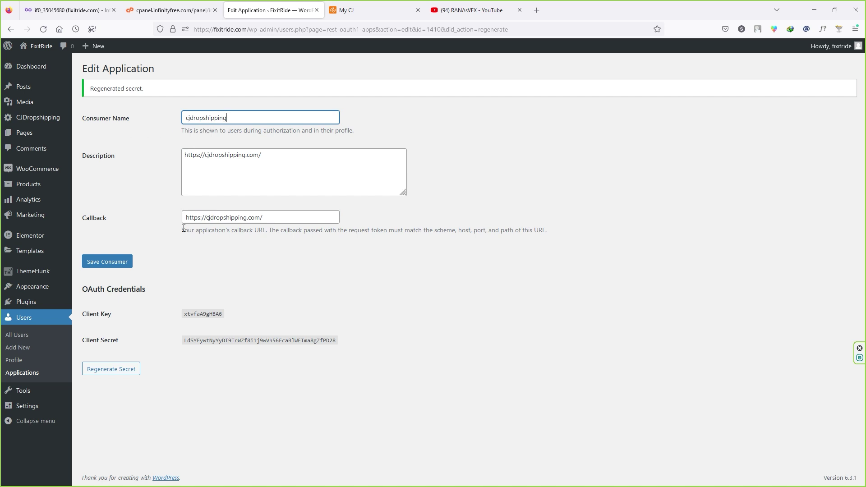
click(114, 266)
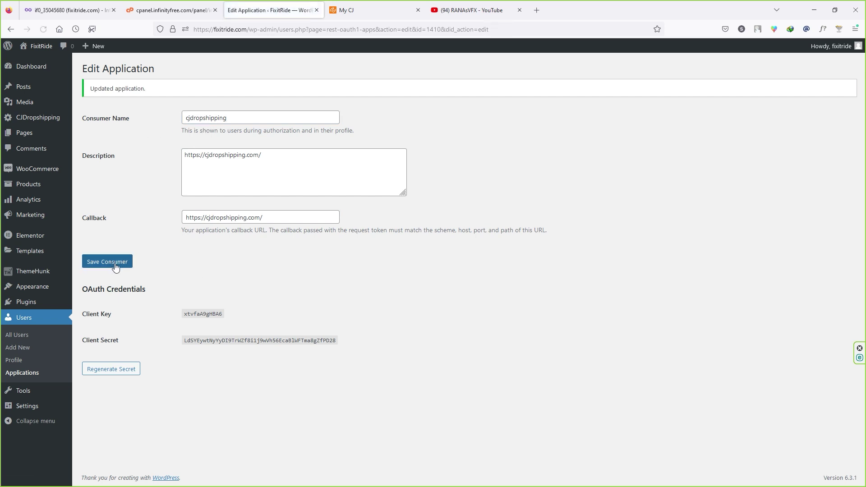
click(124, 370)
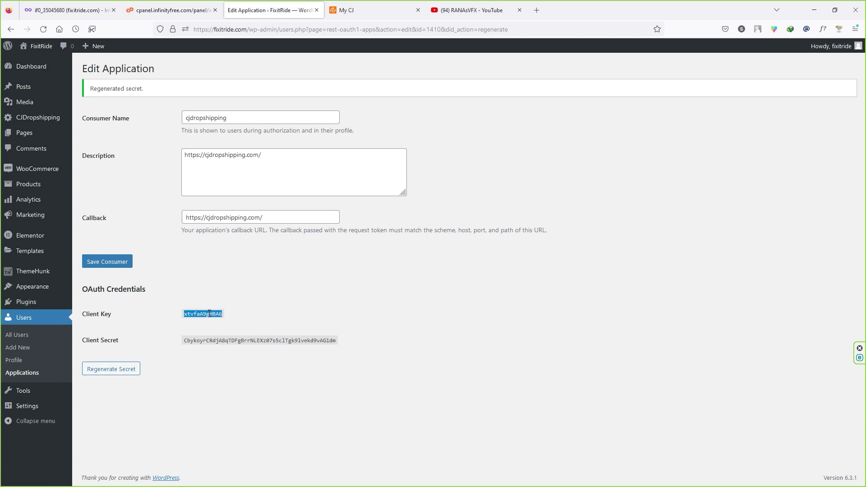
Close the old form, reload the store authorization page and start a new OAuth Plugin store
click(367, 6)
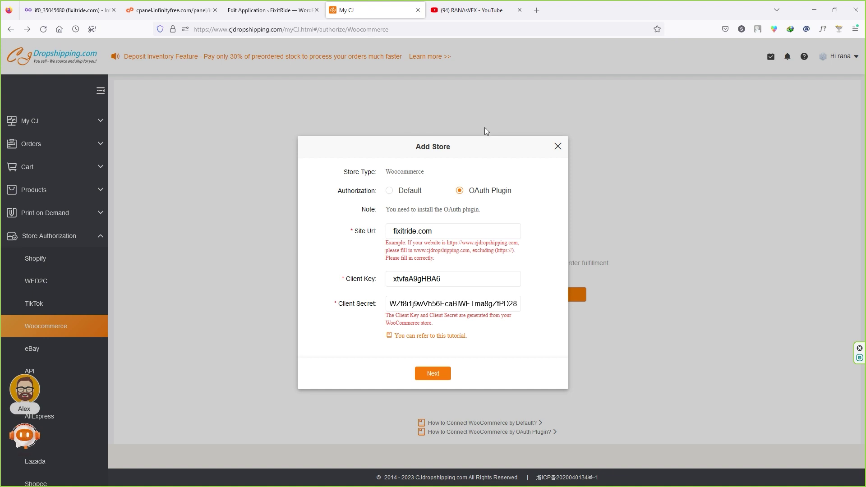
click(558, 146)
click(43, 29)
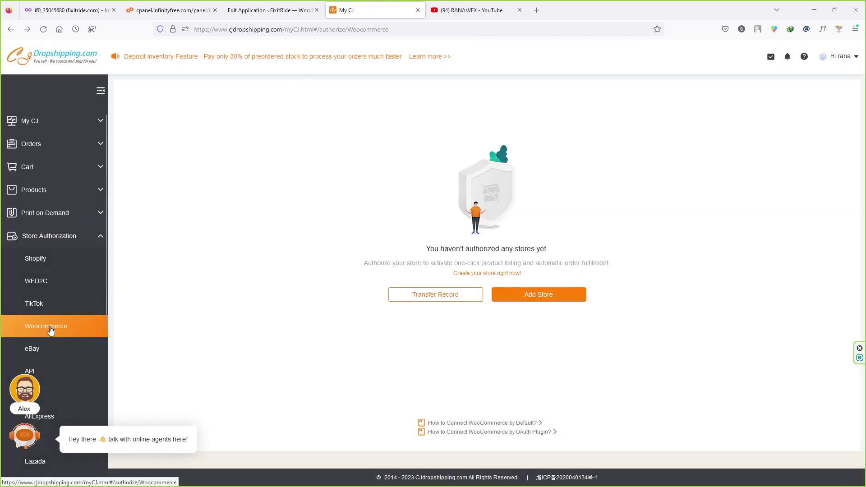
click(543, 296)
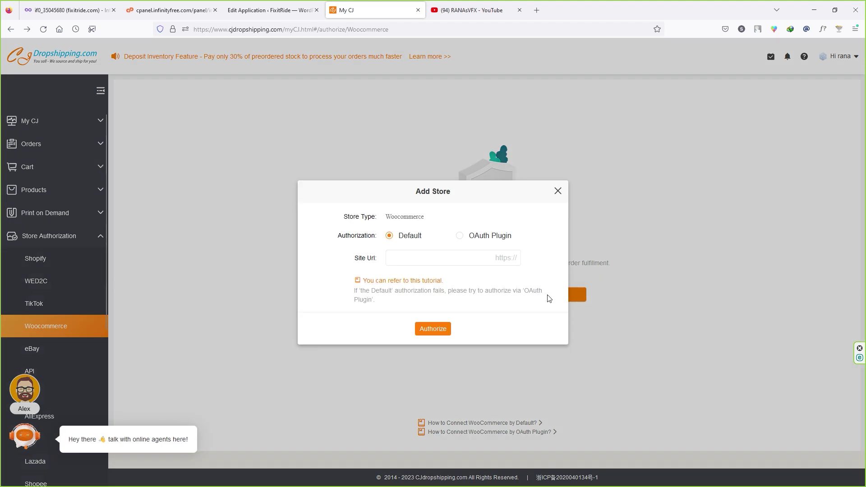
click(461, 236)
Paste the new Client Key and Client Secret from WordPress into the OAuth form
click(406, 279)
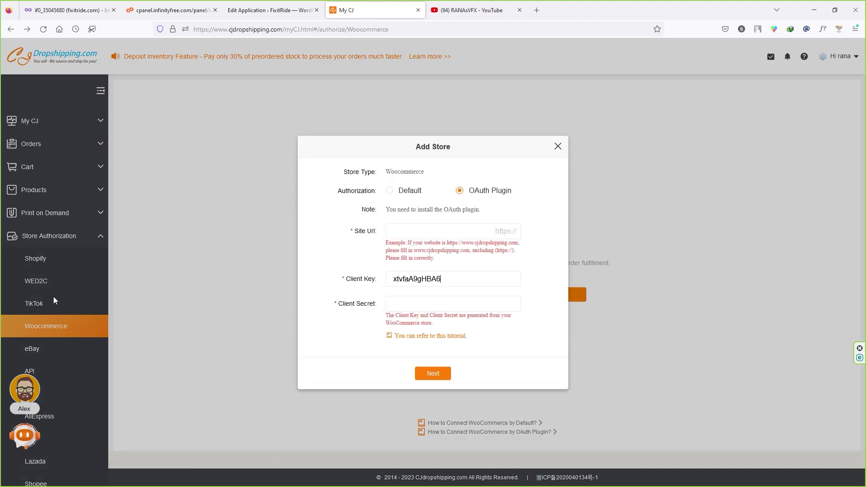
key(ctrl+shift+Tab)
double_click(197, 341)
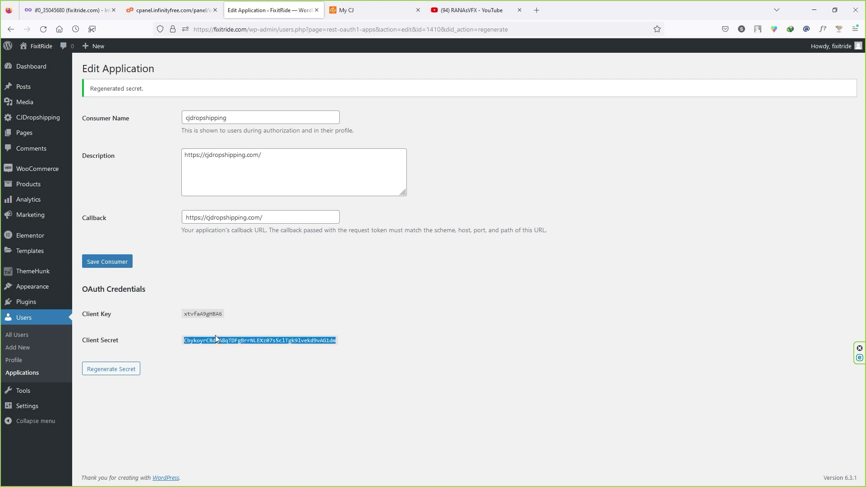
key(ctrl+c)
key(ctrl+Tab)
click(430, 305)
key(ctrl+v)
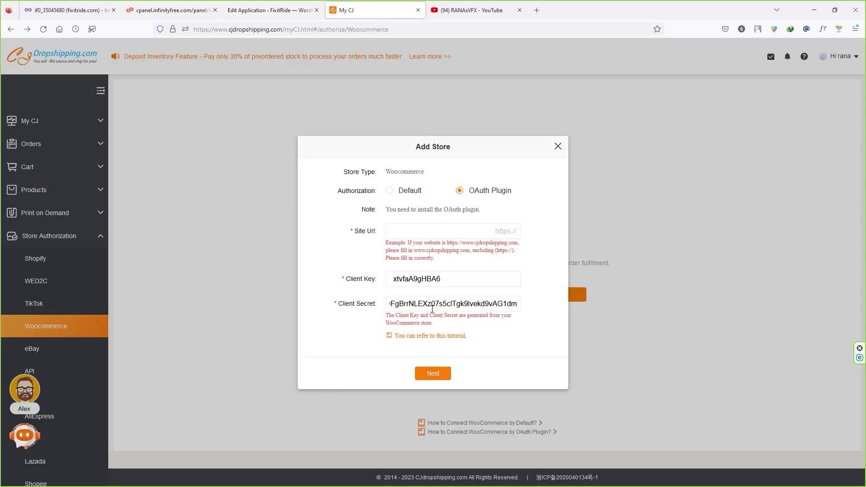
key(ctrl+shift+Tab)
key(ctrl+Tab)
click(413, 235)
key(ctrl+v)
click(434, 373)
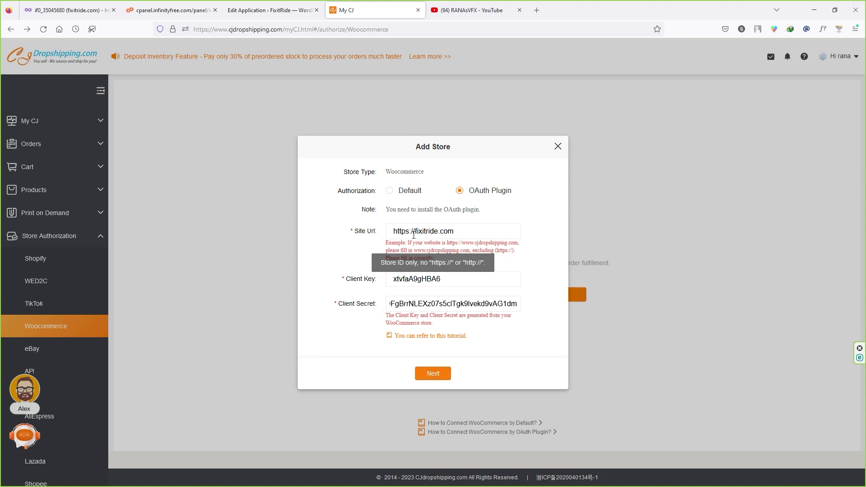
drag(414, 233, 368, 232)
key(BackSpace)
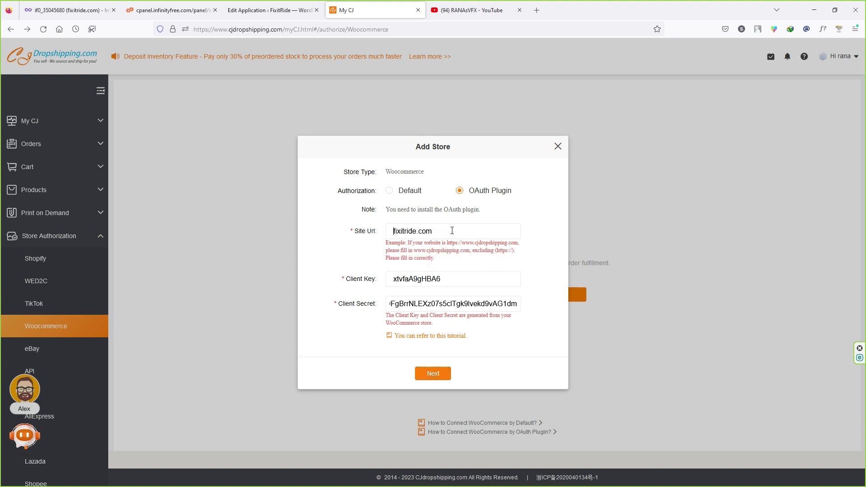
click(434, 378)
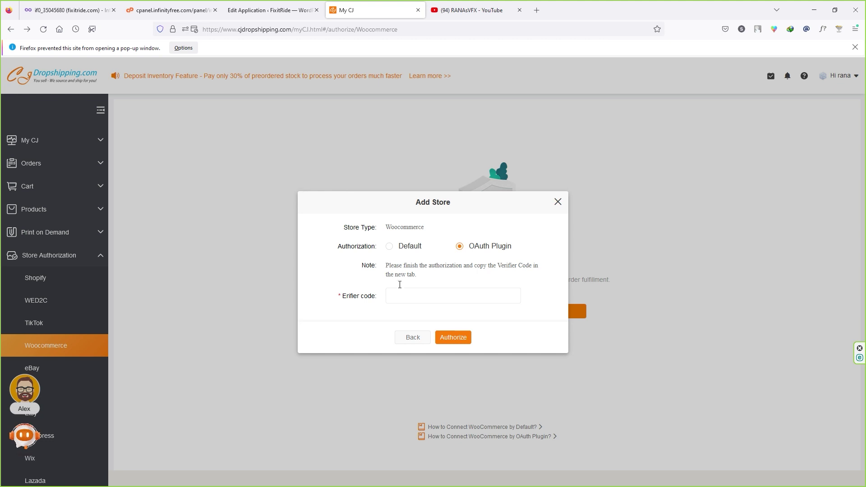
Allow pop-ups and authorize the cjdropshipping connection in WordPress
click(187, 48)
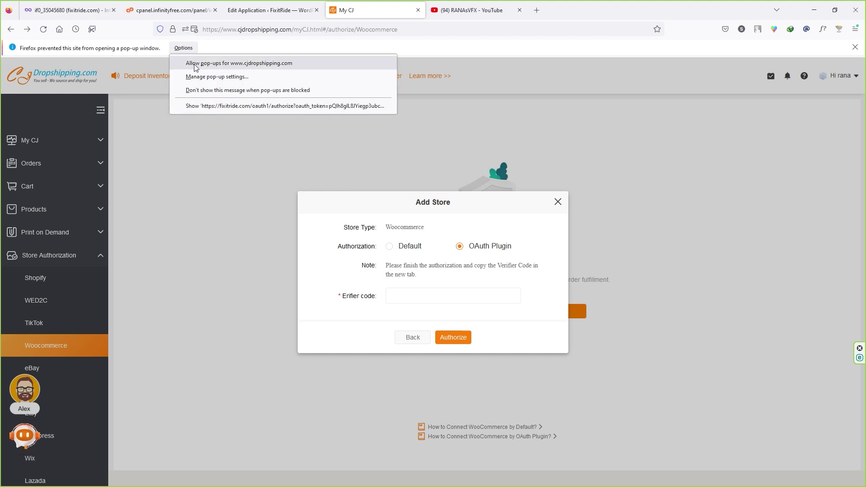
click(286, 63)
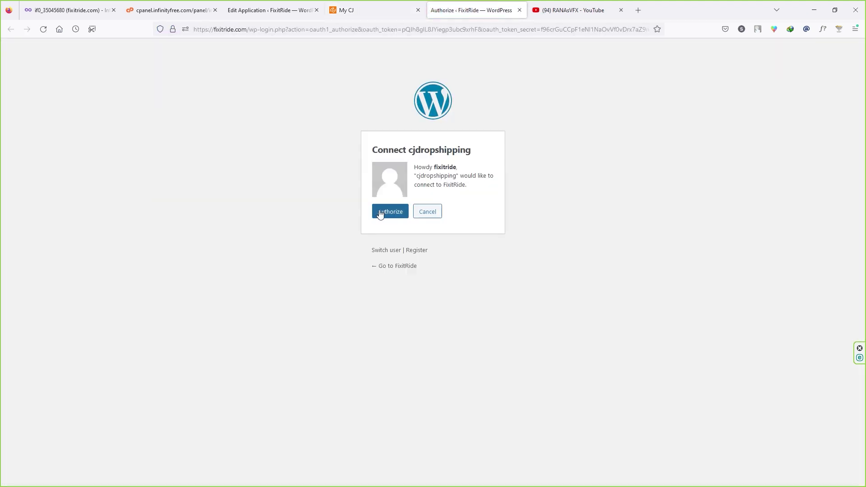
click(390, 218)
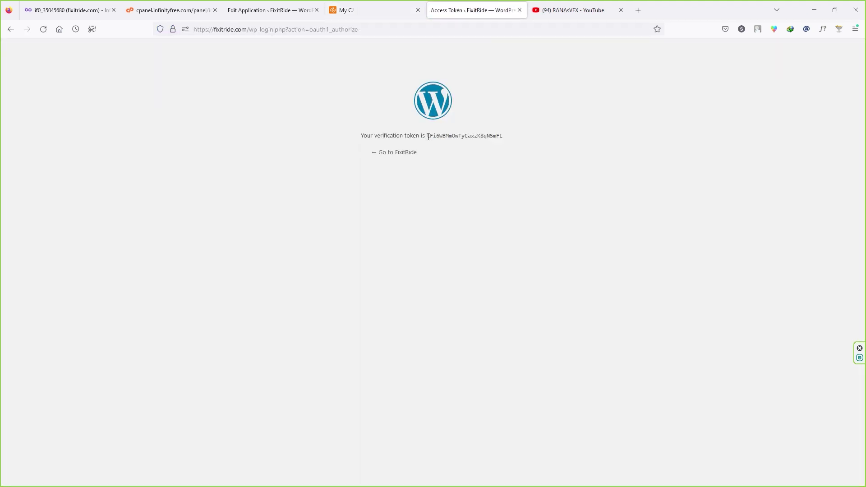
Copy the verification token into CJ's Verifier code field and authorize
drag(428, 136, 502, 136)
right_click(494, 137)
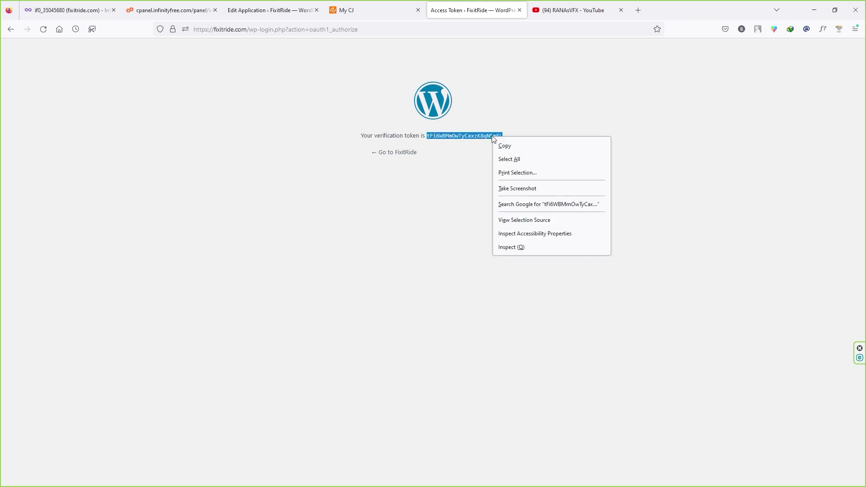
click(516, 145)
click(377, 9)
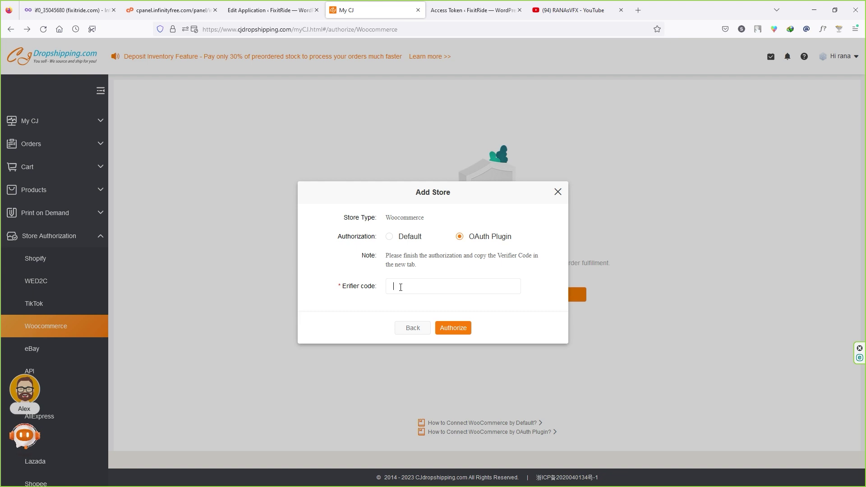
key(ctrl+v)
click(462, 327)
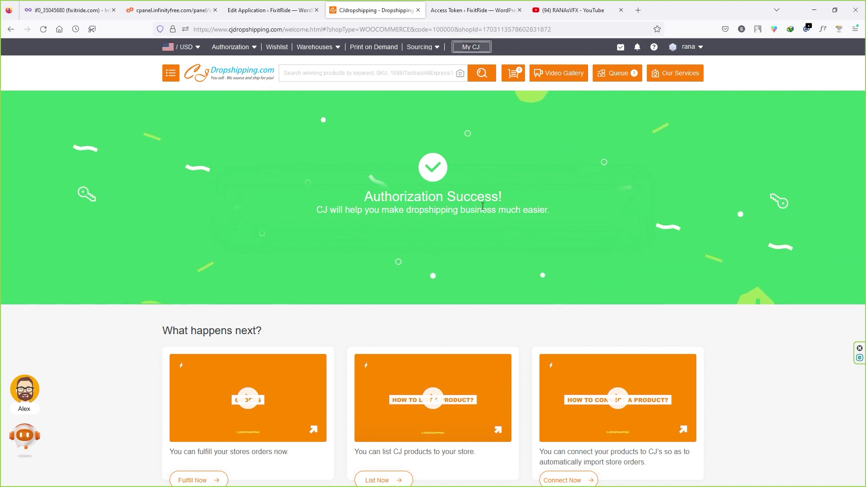
Check the WordPress Edit Application tab, then load the CJdropshipping homepage from the success page
click(266, 10)
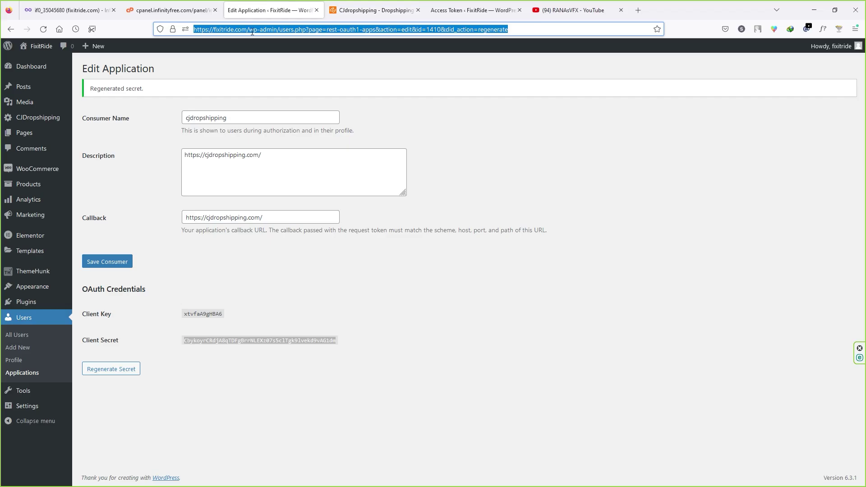
click(203, 54)
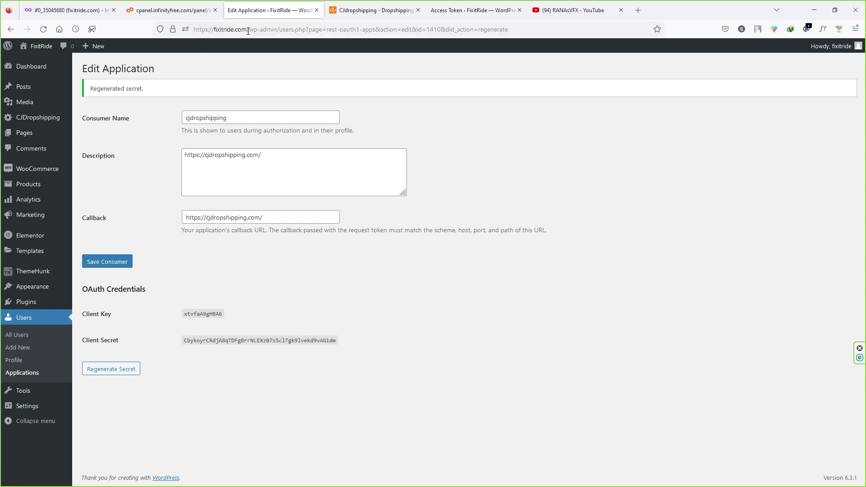
click(374, 10)
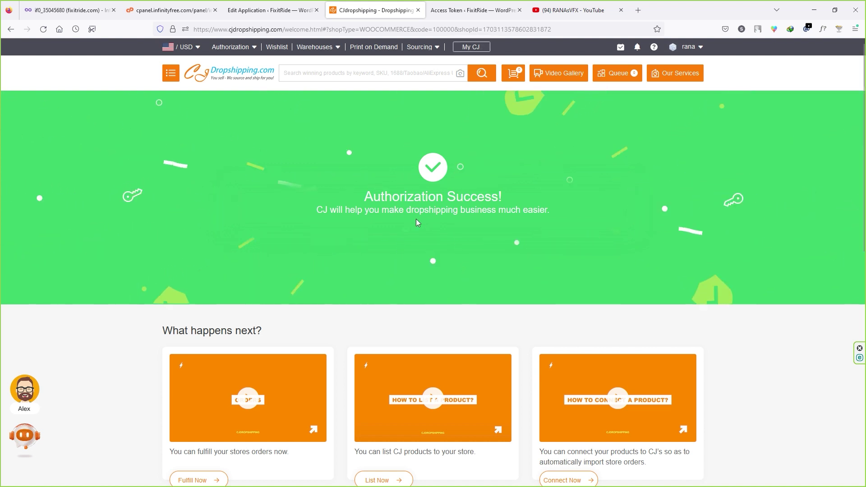
click(226, 75)
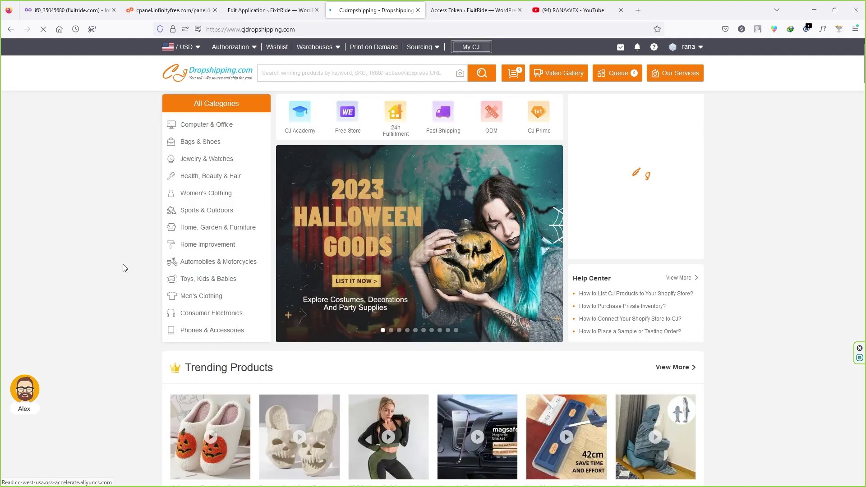
mouse_move(172, 266)
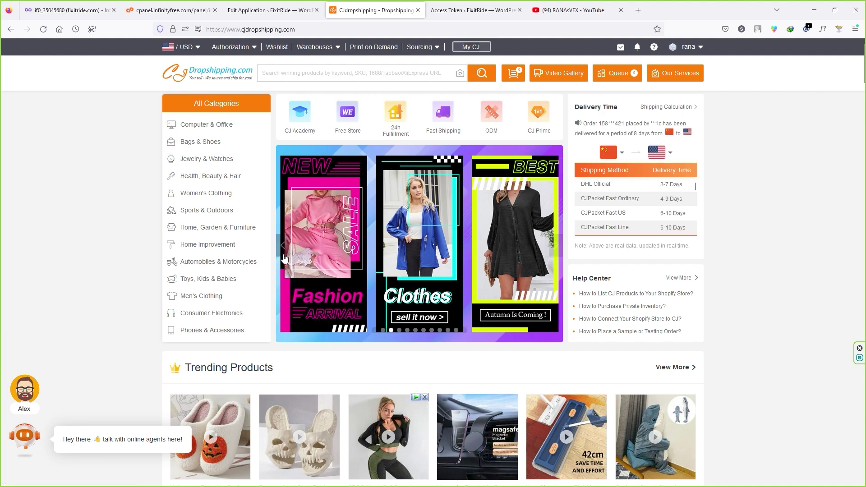
Open the 2023 Halloween Goods banner in a new tab and close the verification token tab
click(284, 253)
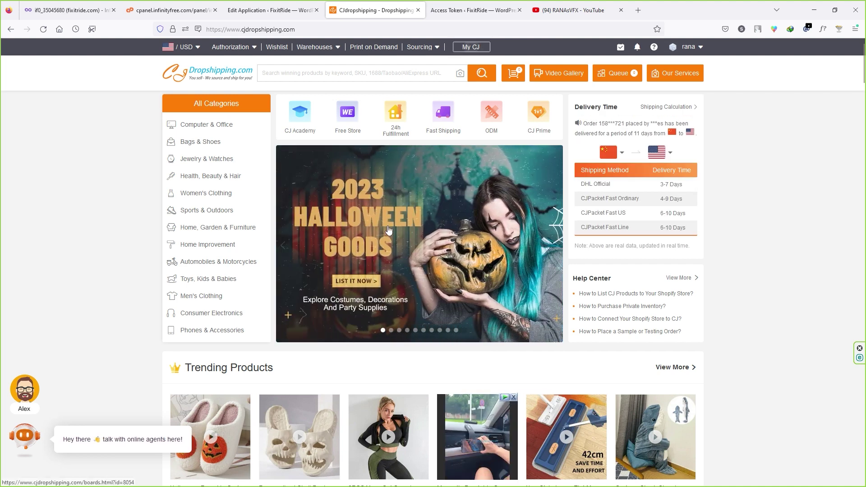
right_click(388, 230)
click(413, 207)
click(580, 11)
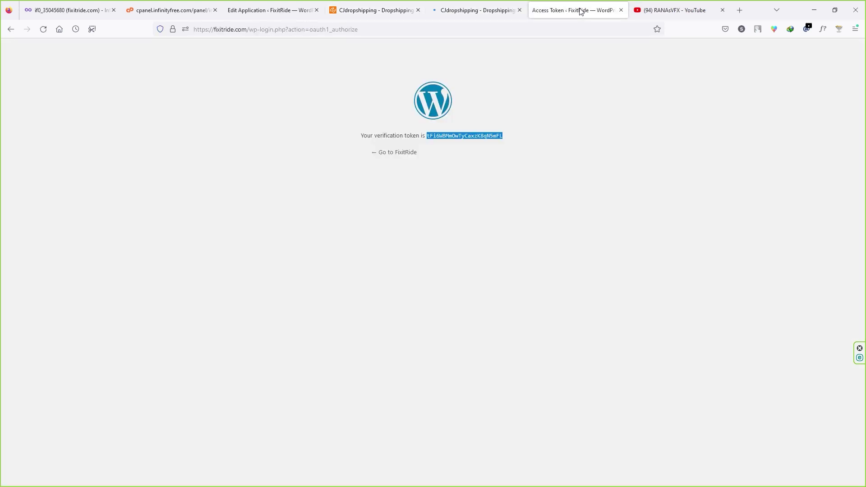
click(622, 11)
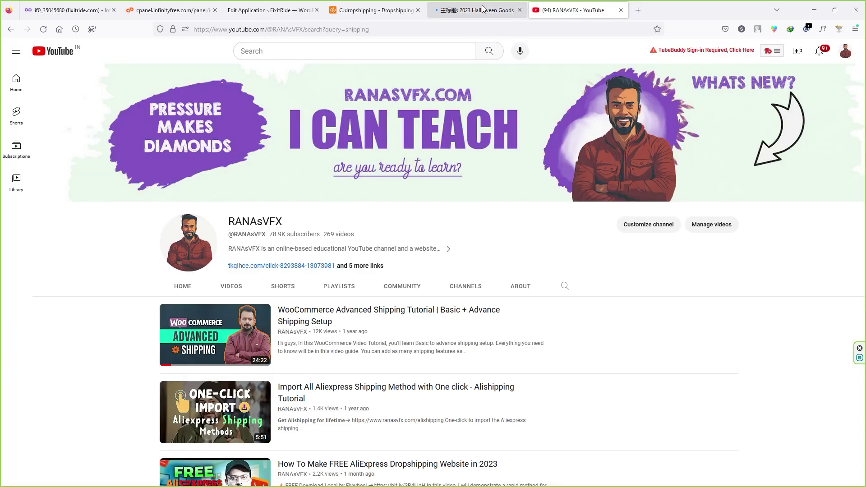
Browse the Halloween Goods Decoration products, then return to the CJ homepage tab
click(473, 6)
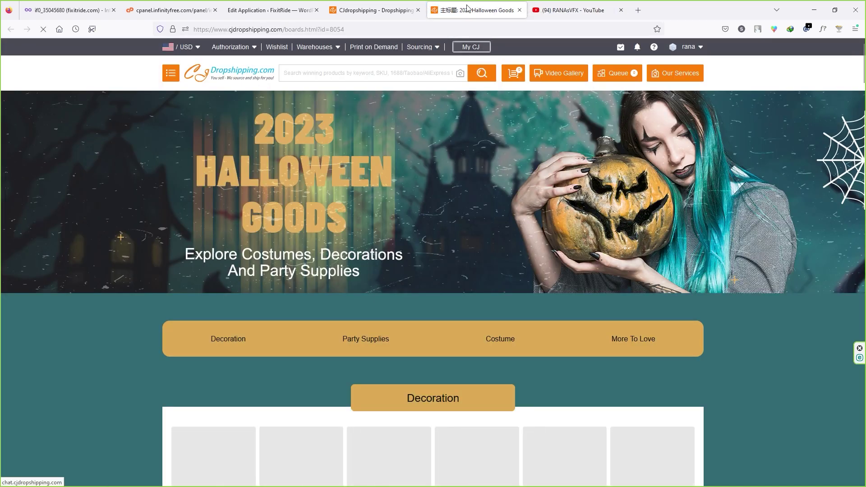
scroll(128, 254, down, 5)
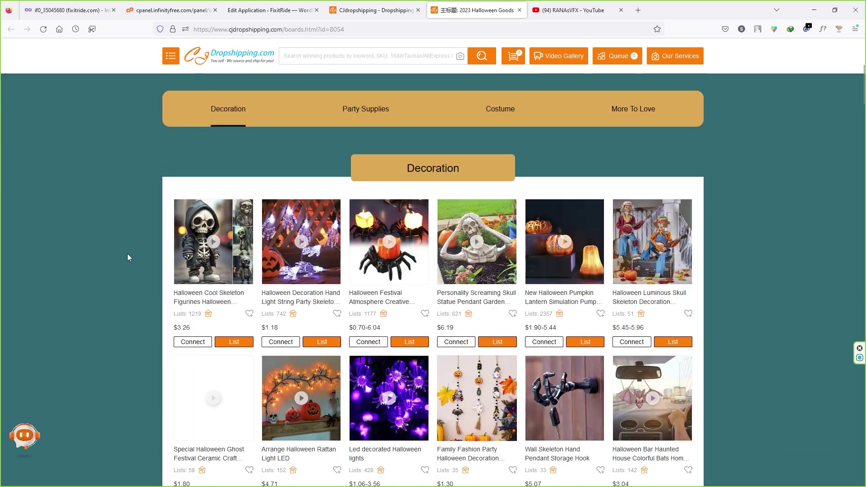
scroll(128, 264, down, 11)
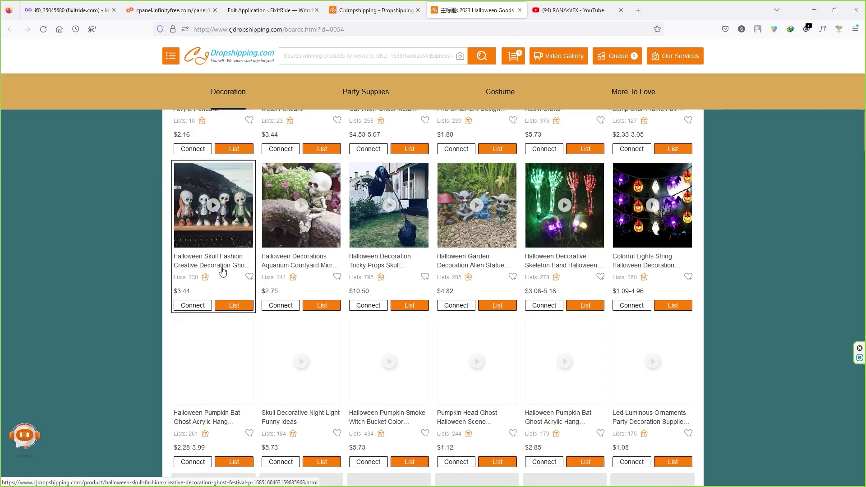
scroll(451, 288, up, 11)
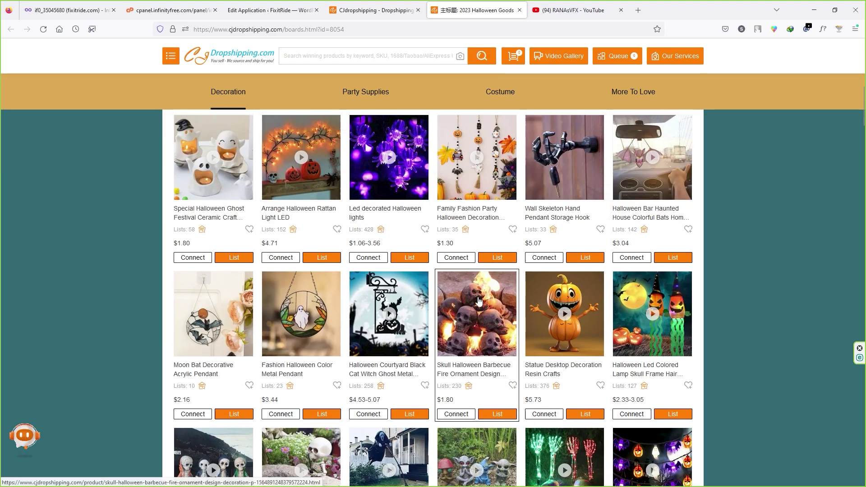
scroll(104, 345, up, 3)
scroll(199, 346, down, 1)
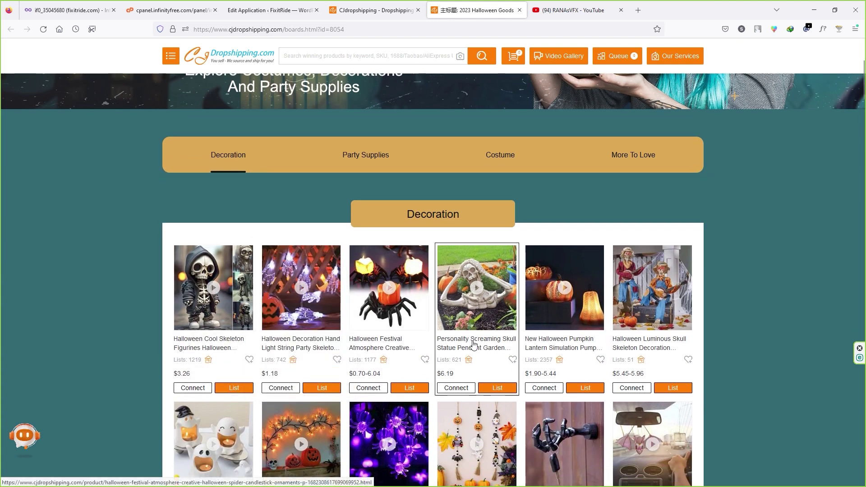
click(252, 10)
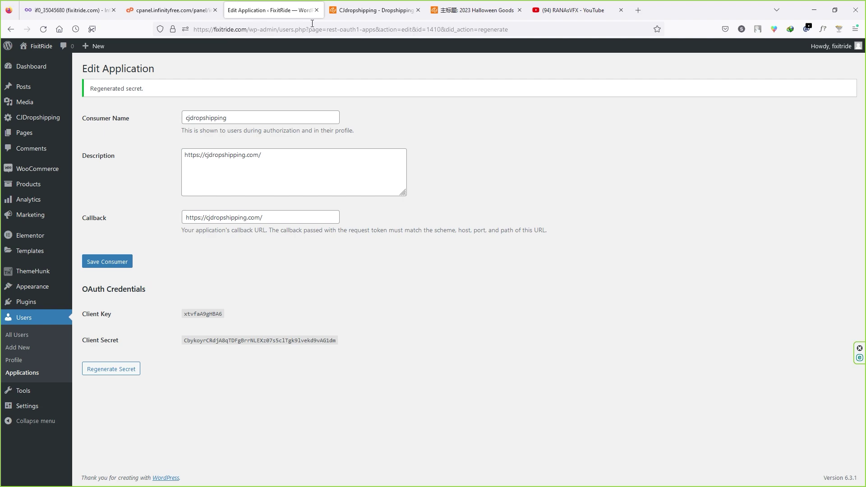
click(374, 10)
scroll(55, 213, down, 2)
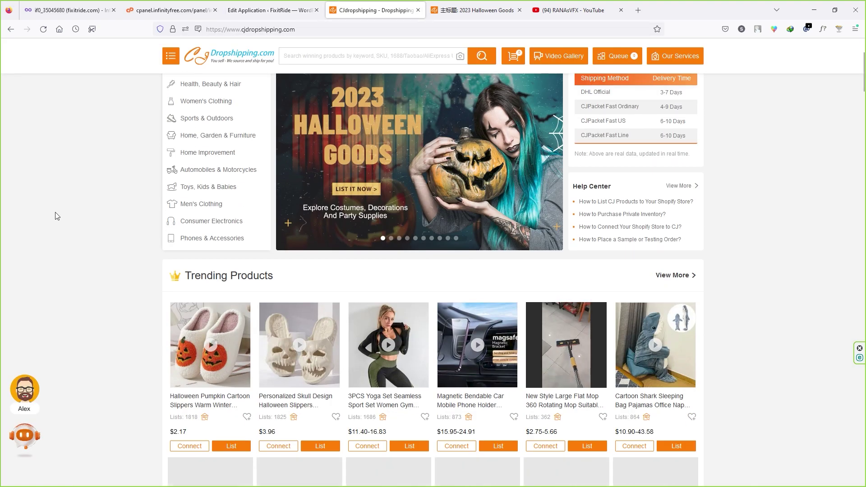
Scroll to Trending Products and open the Magnetic Bendable Car Mobile Phone Holder card
scroll(57, 214, down, 3)
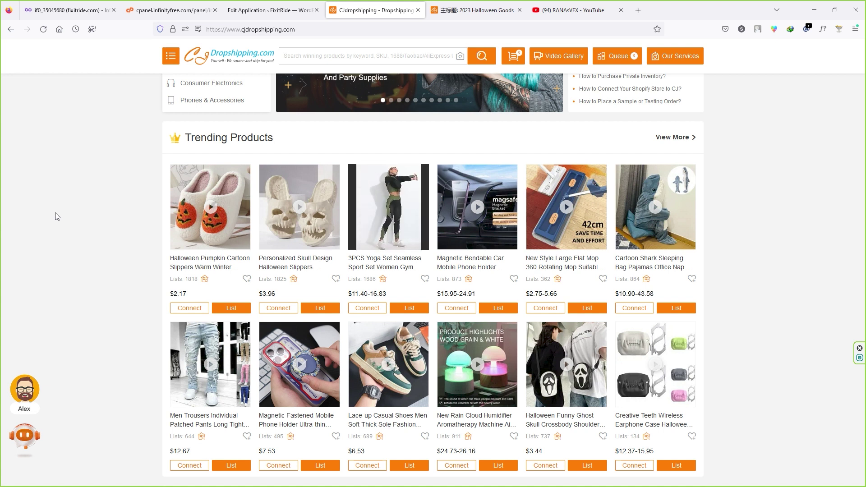
mouse_move(485, 266)
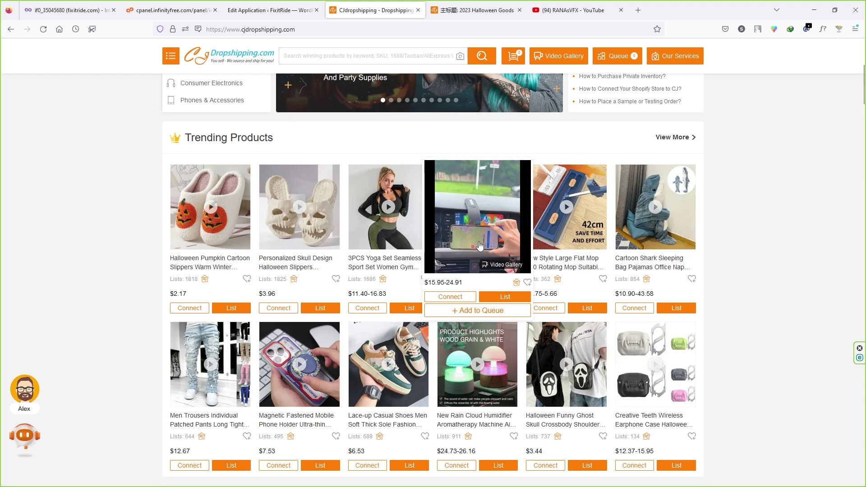
click(458, 242)
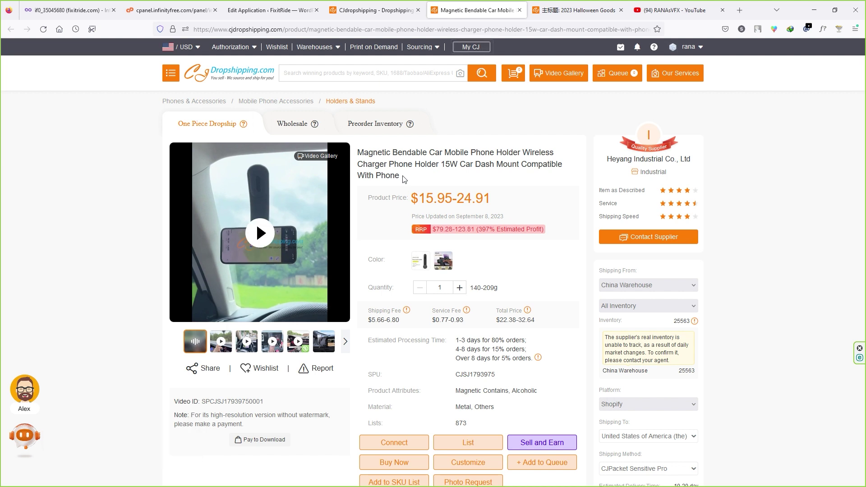
drag(404, 180, 363, 156)
click(362, 152)
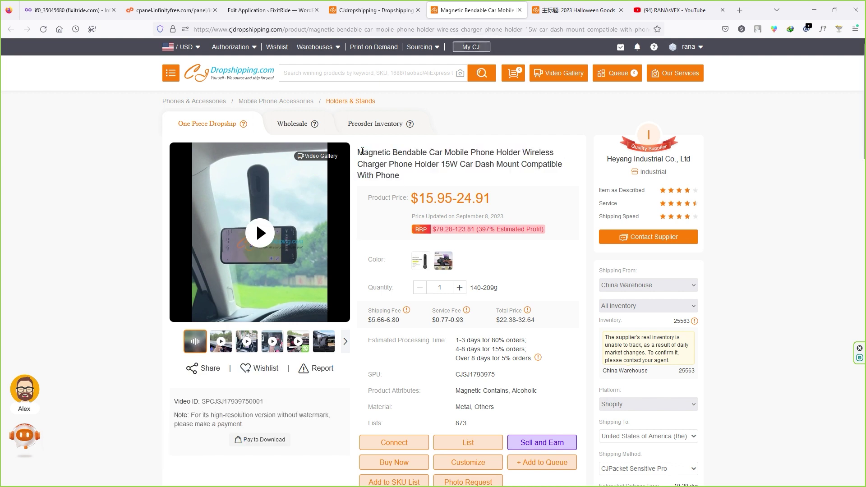
drag(358, 151, 398, 174)
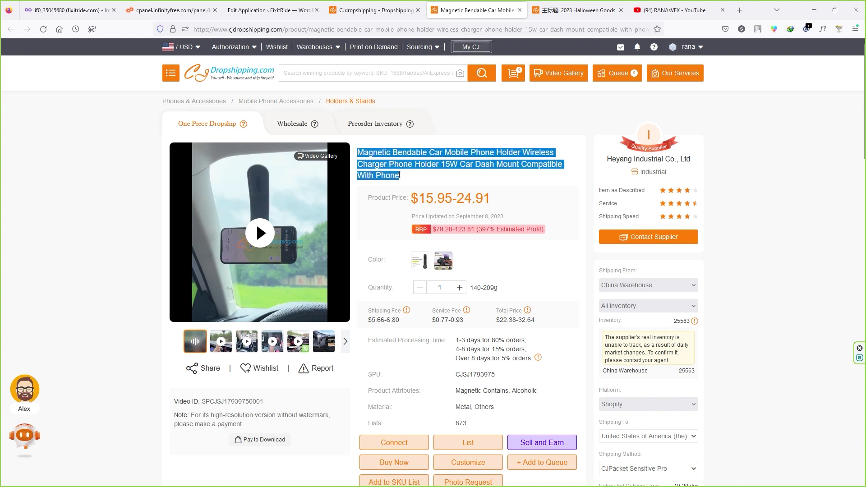
click(401, 176)
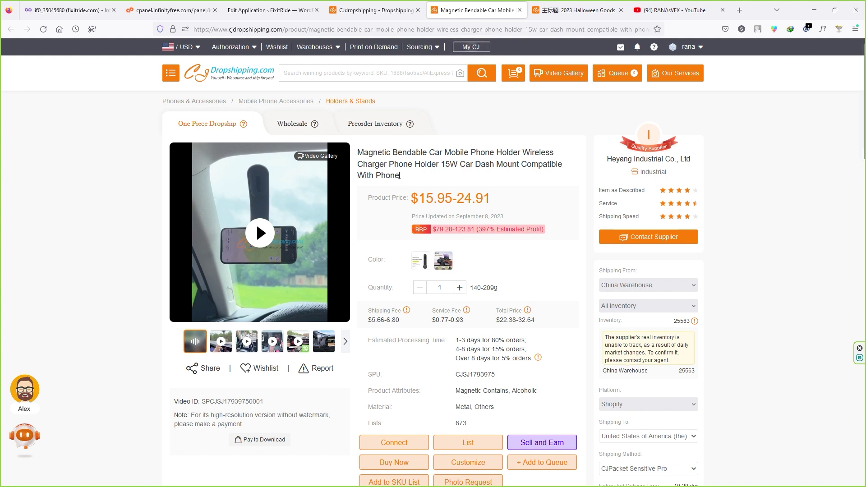
mouse_move(287, 232)
scroll(451, 315, down, 2)
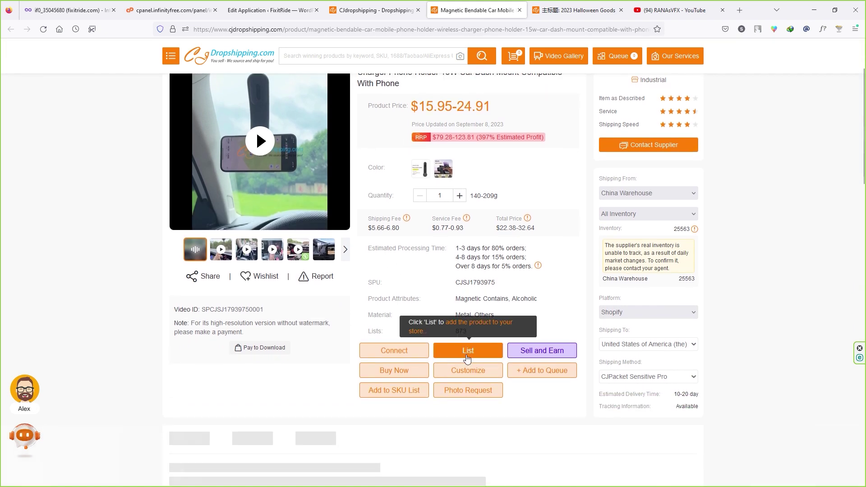
Open the listing form and compare CJPacket Fast US with CJPacket Sensitive Pro's 10-20 day delivery
click(469, 352)
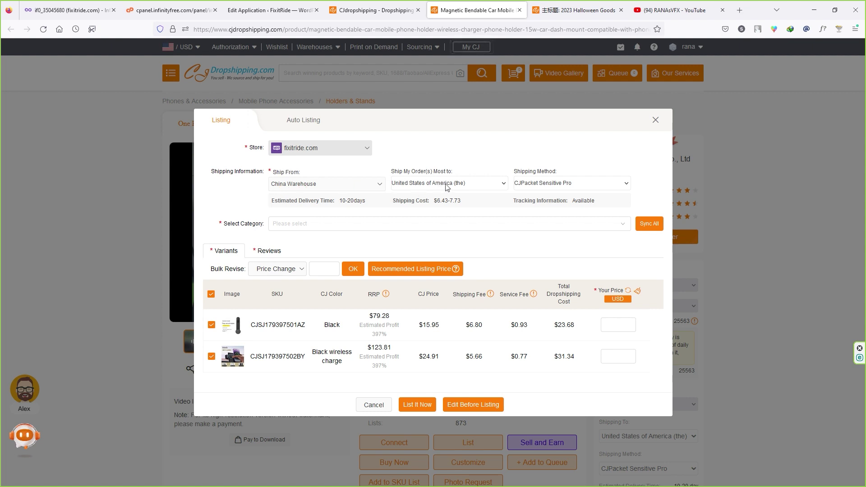
click(549, 185)
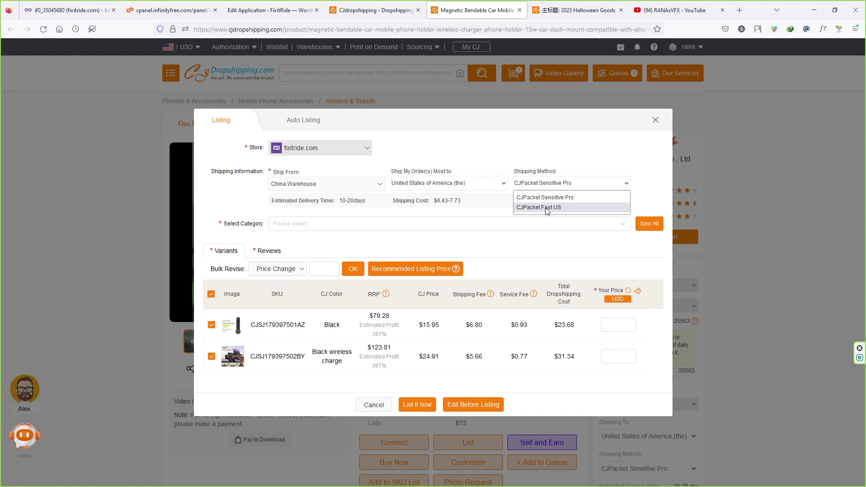
click(547, 209)
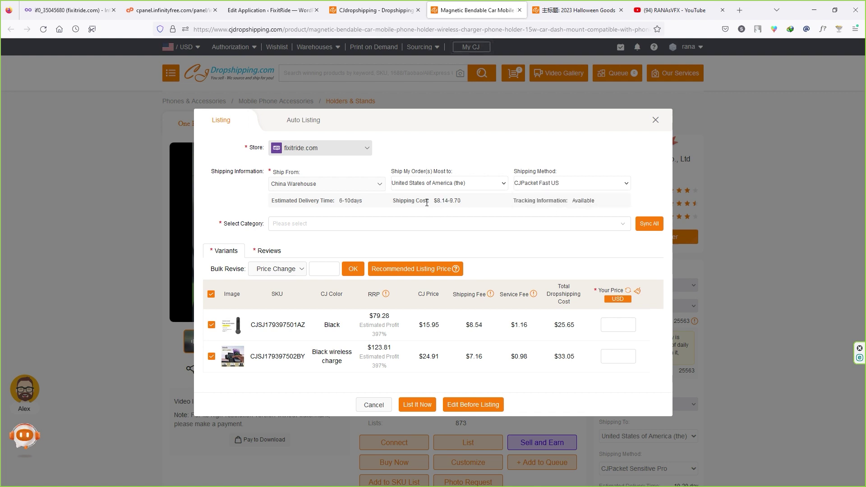
click(566, 184)
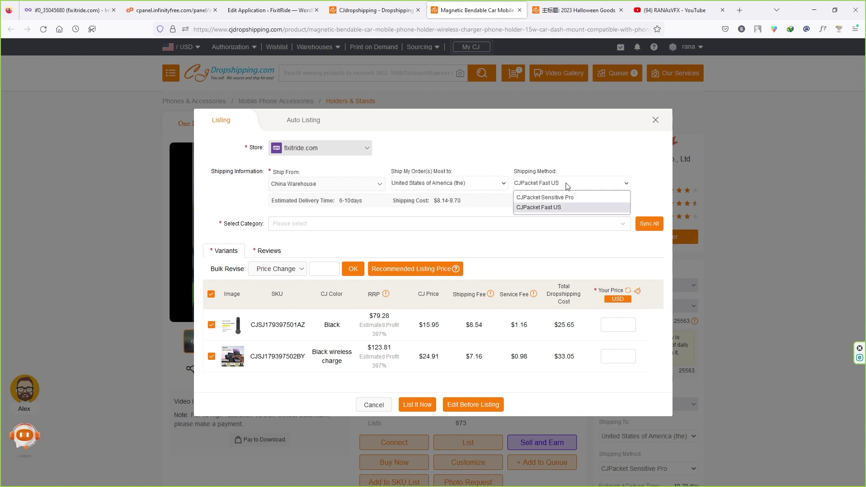
click(563, 198)
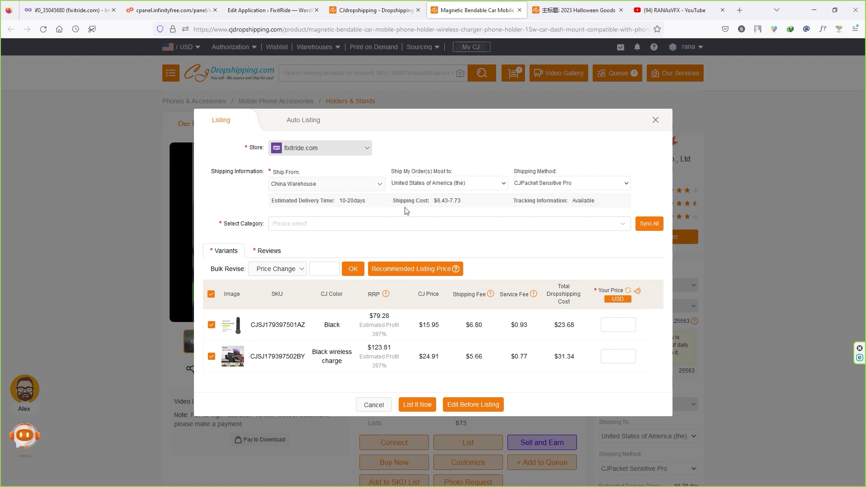
drag(339, 201, 374, 203)
click(374, 204)
click(544, 187)
click(441, 209)
Choose CJPacket Fast US shipping, confirming 6-10 day delivery at $8.14-9.70
click(543, 183)
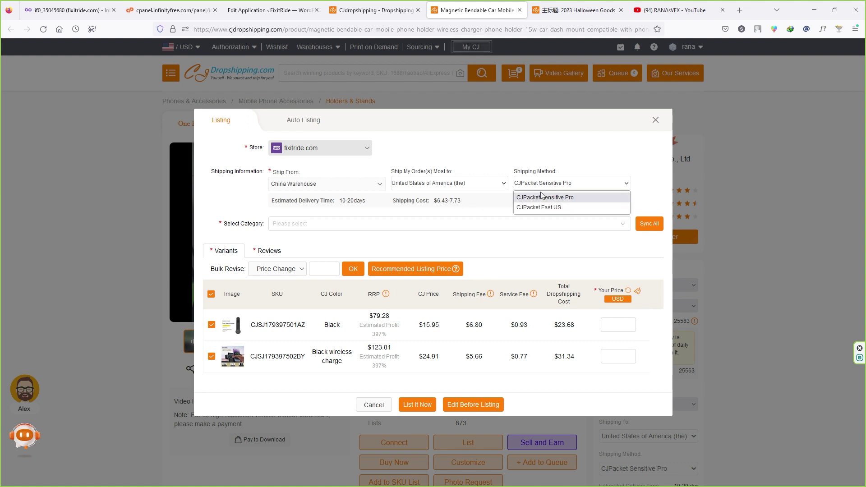
click(545, 205)
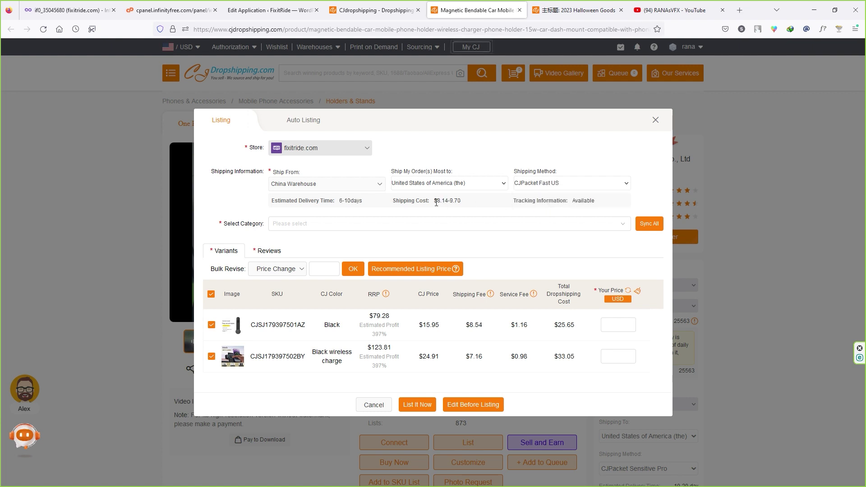
drag(434, 201, 442, 203)
drag(340, 202, 365, 204)
click(364, 204)
click(563, 185)
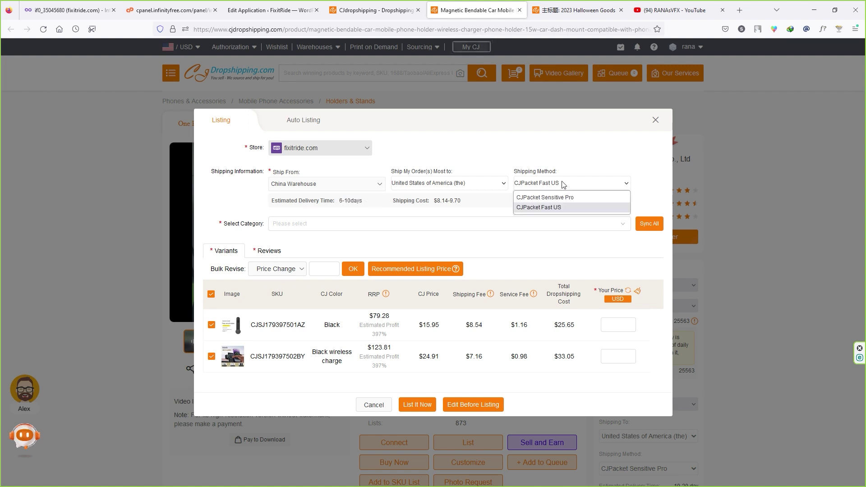
click(547, 209)
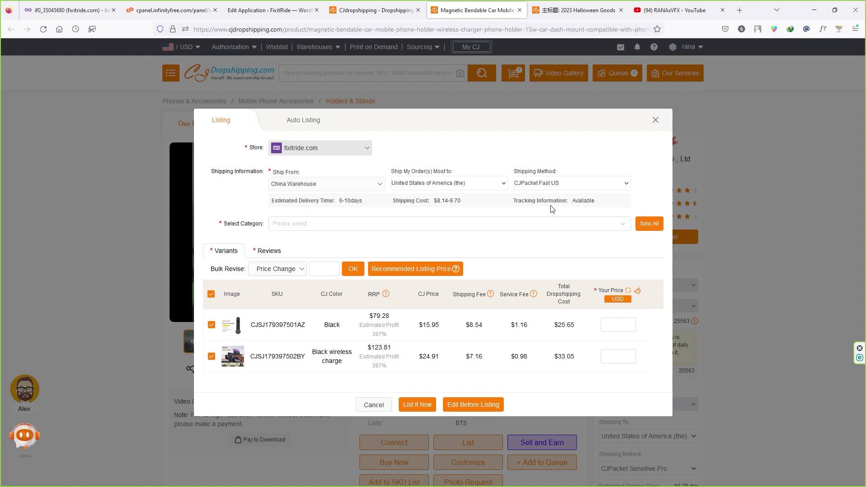
drag(338, 202, 368, 205)
click(365, 203)
click(297, 224)
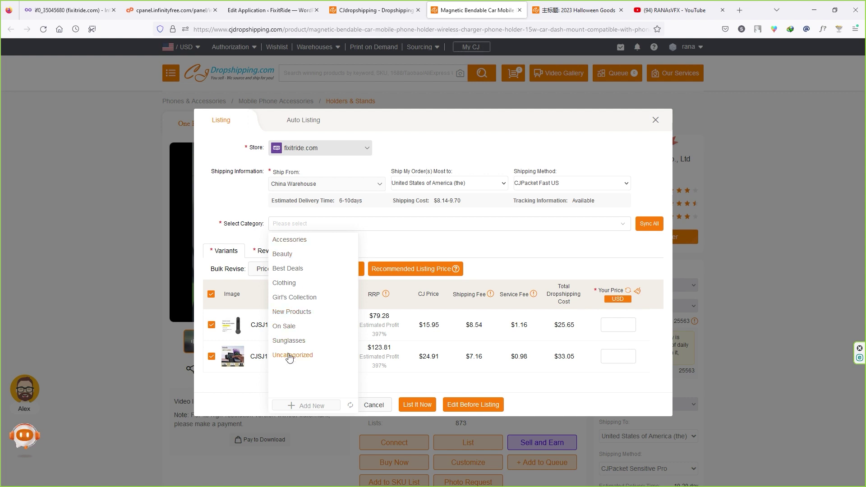
Create the 'Auto Gadgets' store category, select it for the listing, and check the $33.05 total cost
click(302, 408)
click(301, 394)
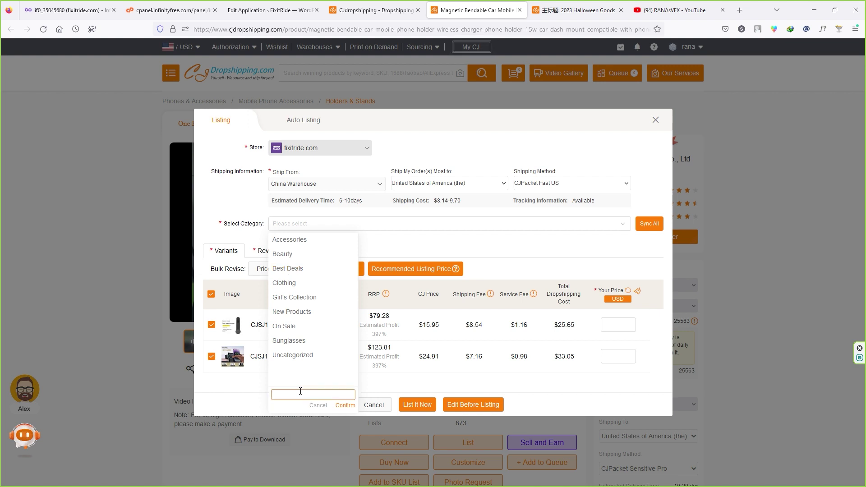
text(Auto Gadgets)
click(345, 405)
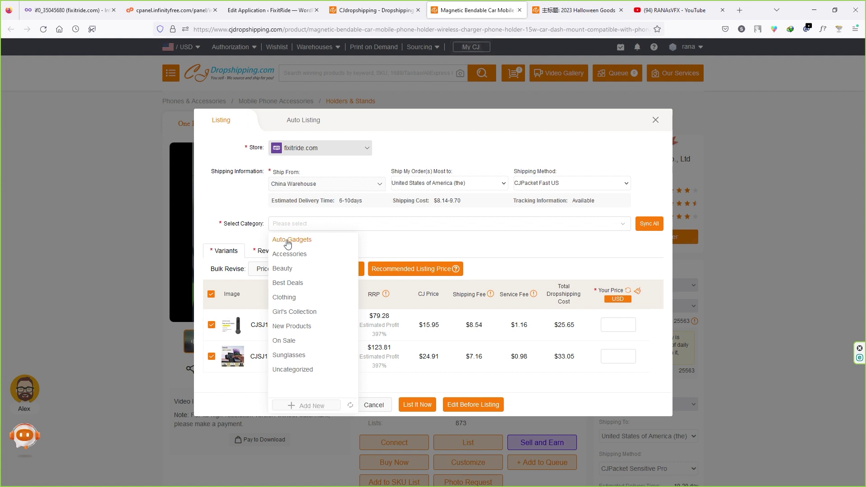
click(293, 241)
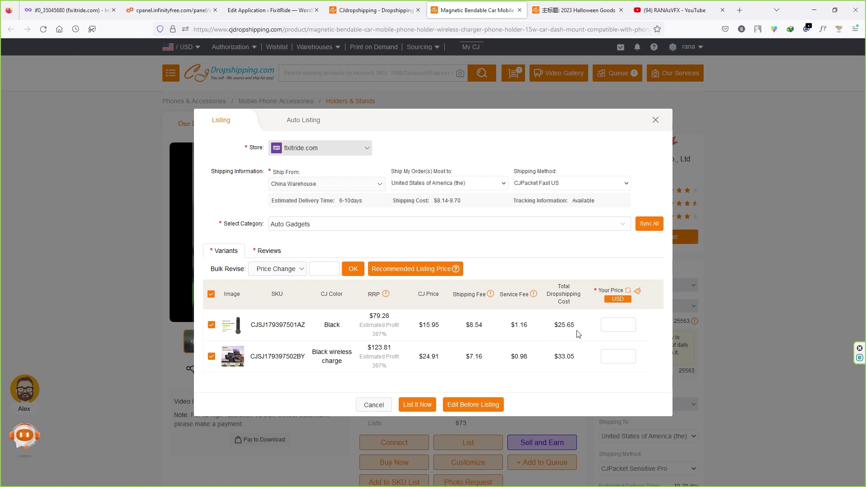
drag(555, 357, 571, 358)
Apply recommended prices $88.98 and $131.95 to the variants, list to fixitride.com, and close the success popup
click(574, 357)
click(408, 271)
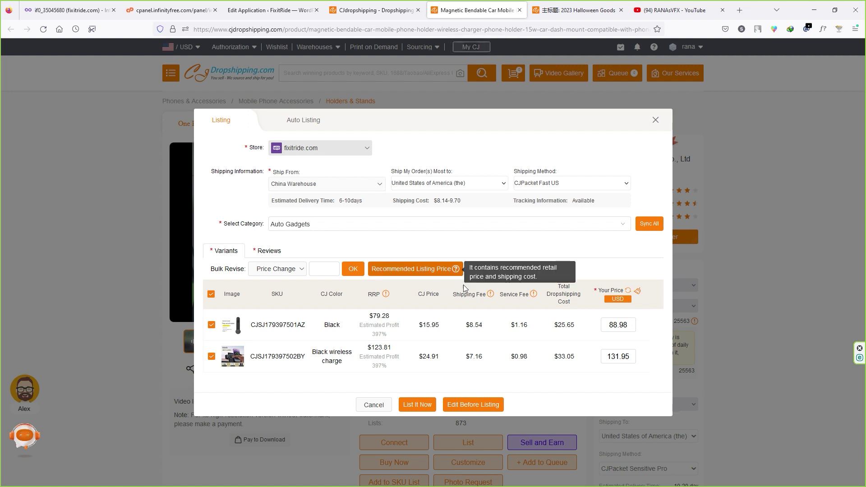
drag(610, 325, 632, 325)
click(631, 325)
drag(609, 357, 632, 357)
click(632, 356)
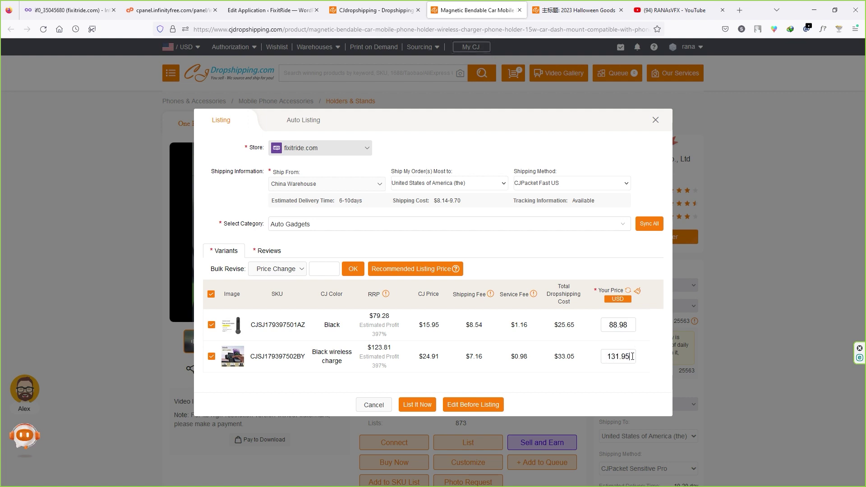
drag(630, 356, 606, 357)
click(417, 406)
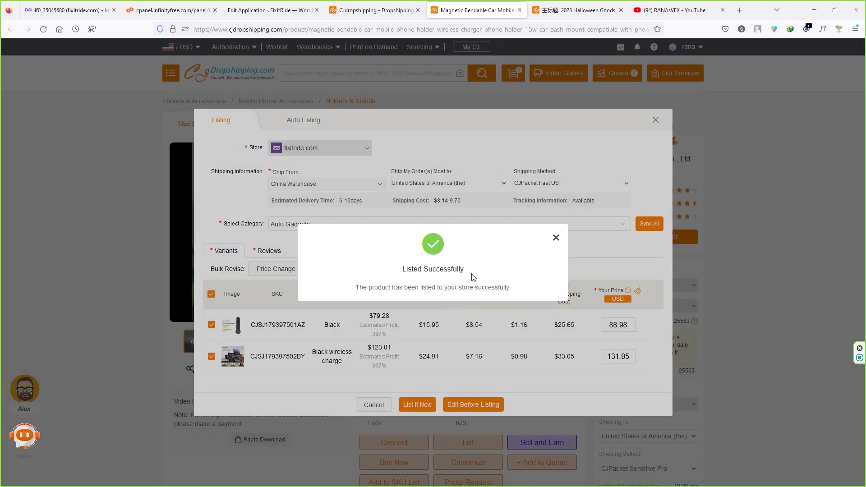
click(556, 238)
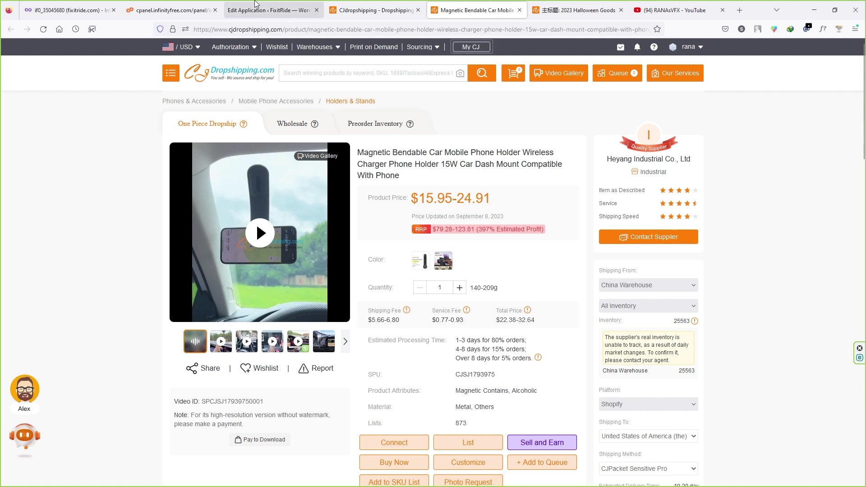
Open All Products in the FixitRide WordPress admin
click(261, 10)
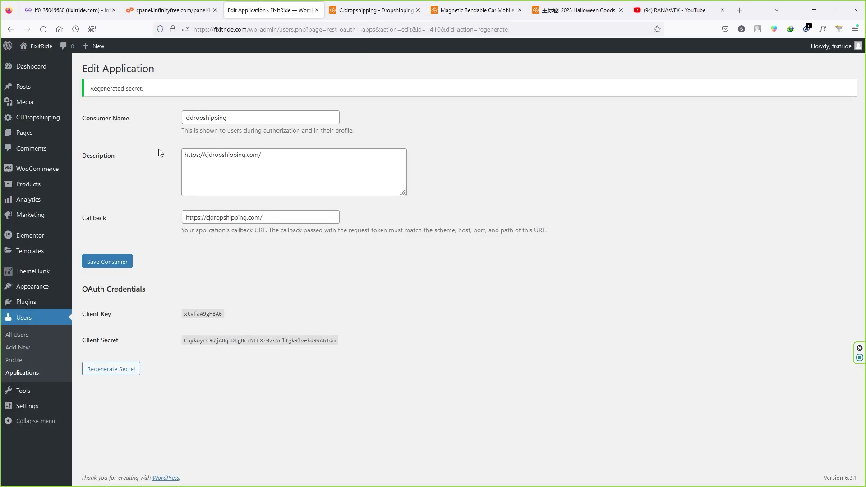
mouse_move(25, 188)
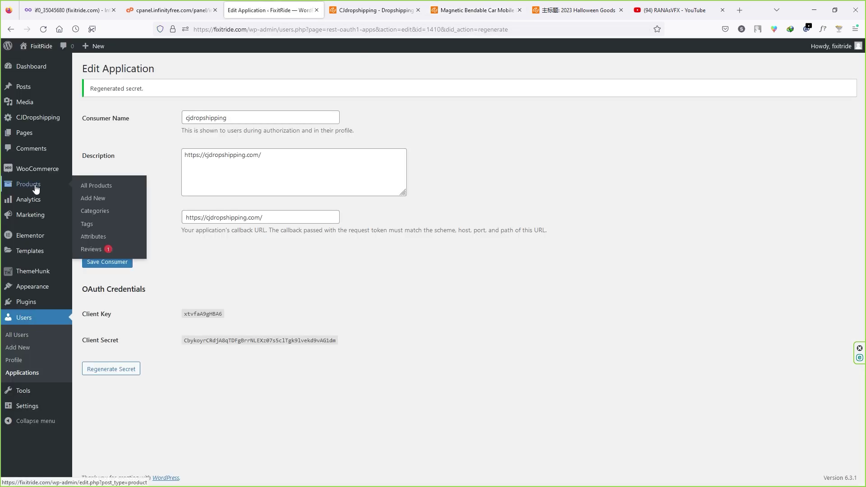
click(90, 187)
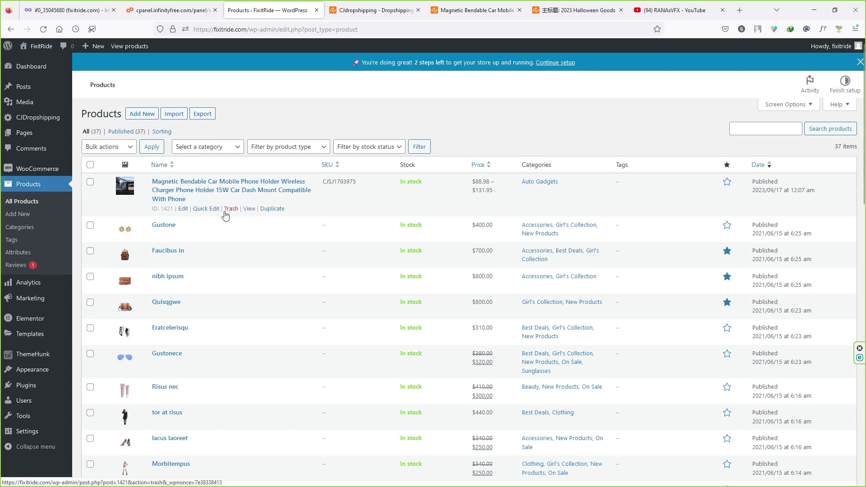
Open the car phone holder's storefront page in a new tab and view it
right_click(251, 211)
click(265, 221)
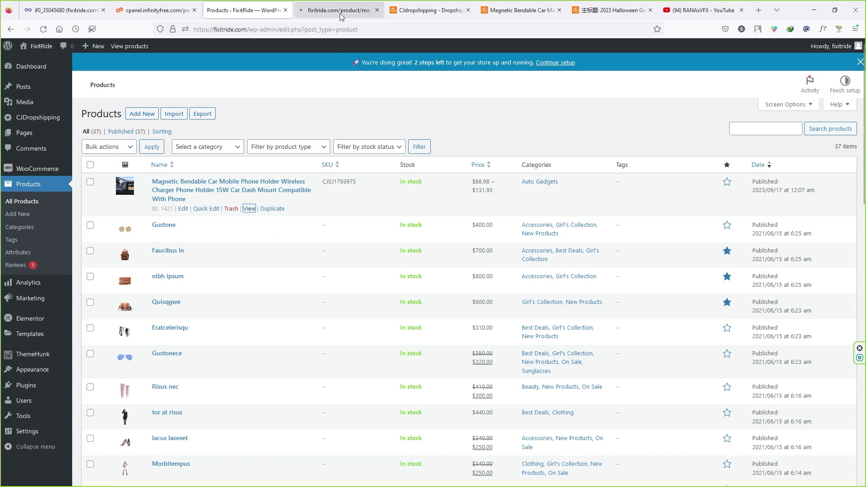
click(338, 11)
scroll(484, 242, down, 2)
scroll(484, 242, up, 3)
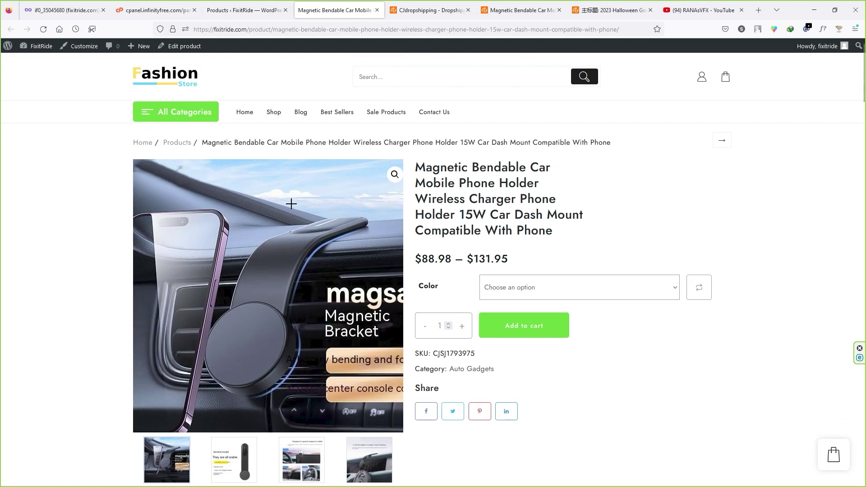
Review the storefront product title and colour options for the car phone holder
click(519, 10)
scroll(378, 305, down, 4)
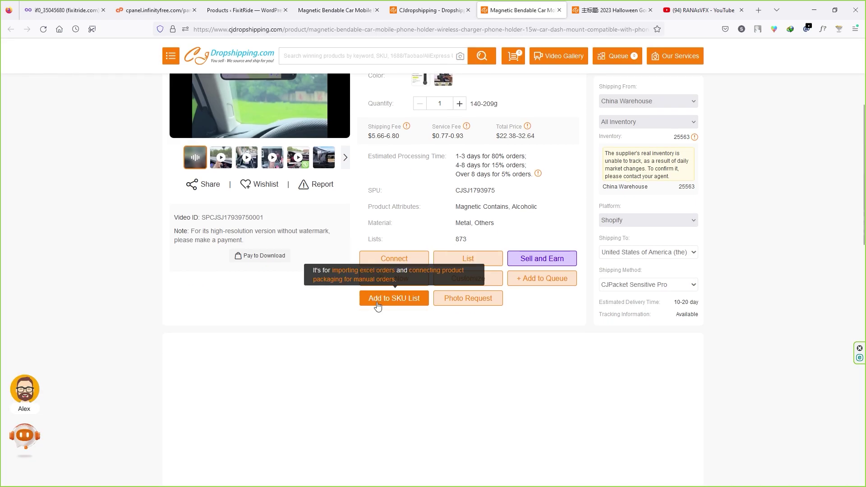
scroll(378, 305, up, 3)
click(243, 10)
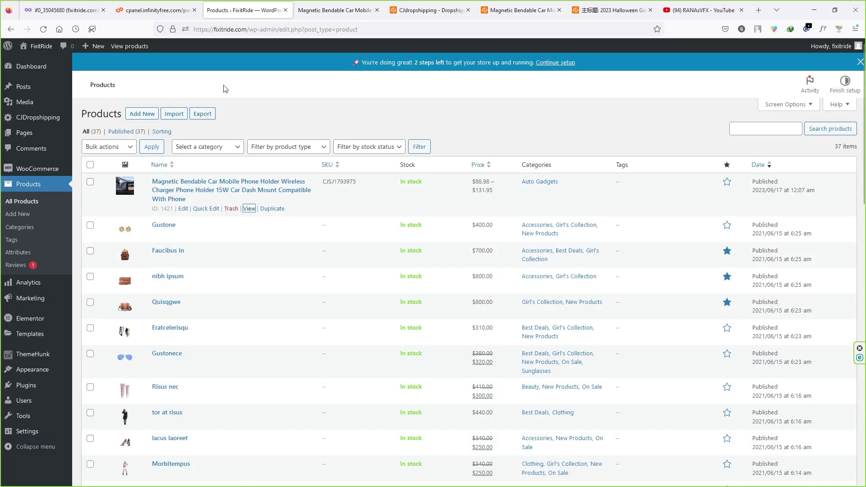
key(ctrl+Tab)
drag(432, 168, 475, 235)
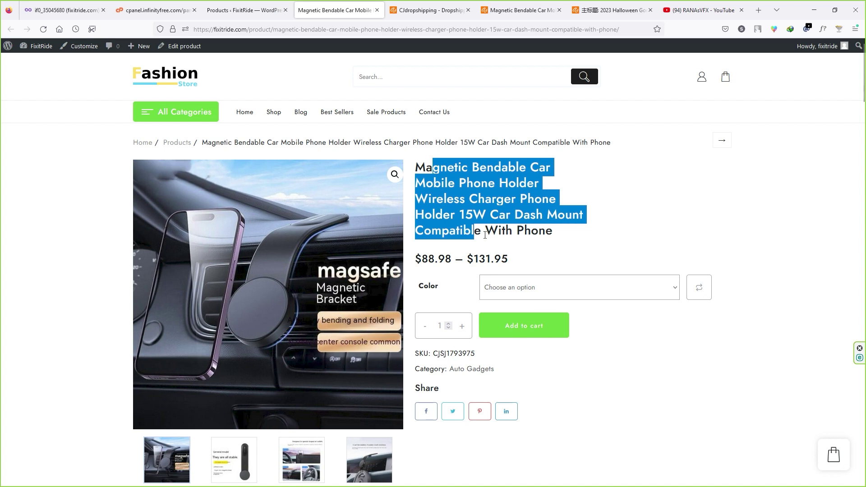
click(501, 289)
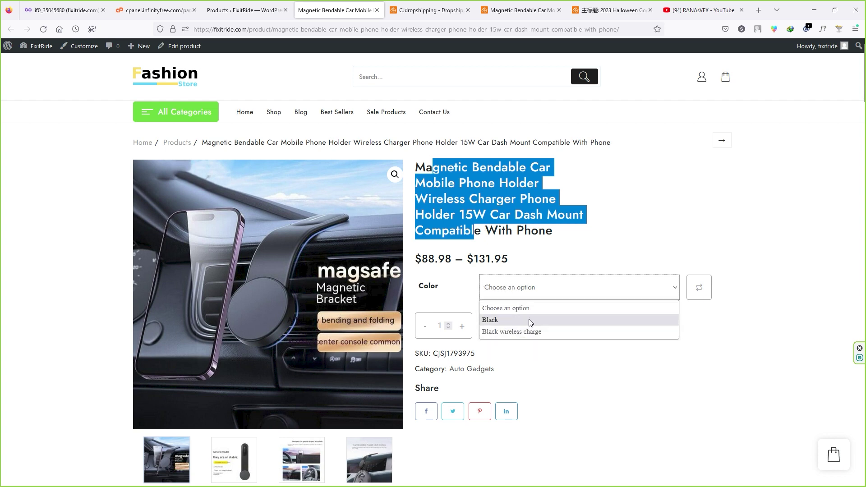
click(440, 290)
View the product's Additional information and Reviews tabs, then return to the CJ product page
scroll(308, 237, down, 5)
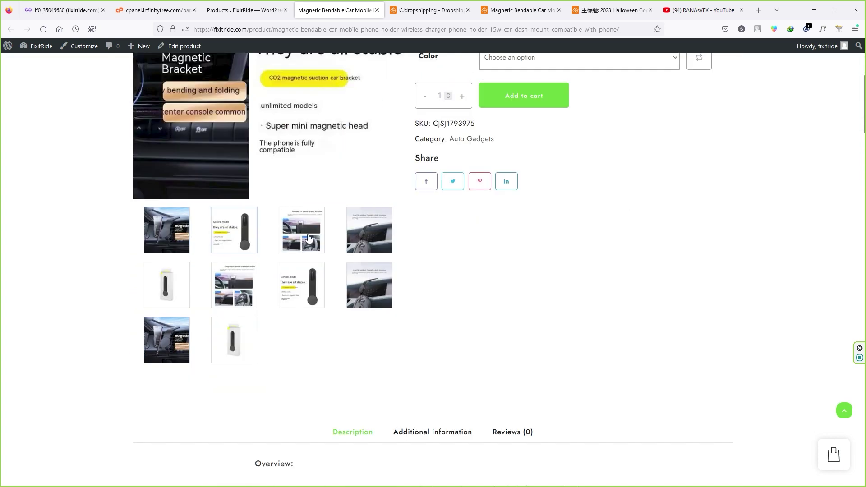
scroll(373, 247, down, 4)
scroll(375, 229, down, 8)
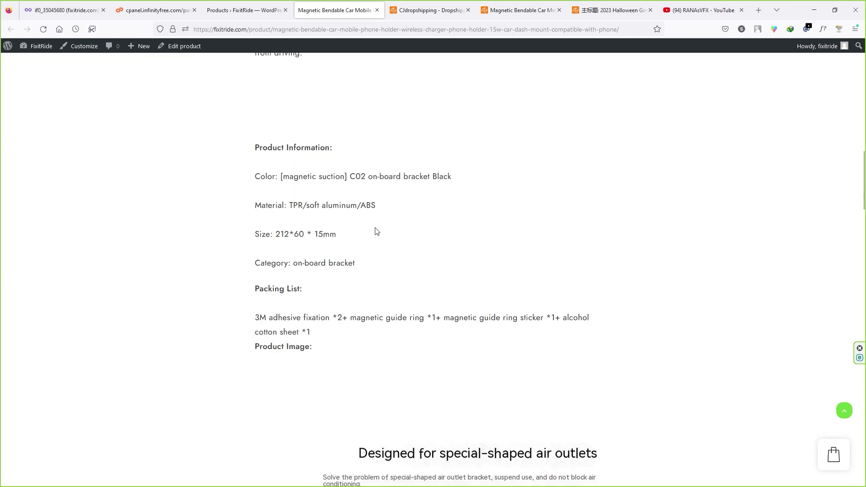
scroll(376, 235, down, 15)
scroll(400, 228, down, 3)
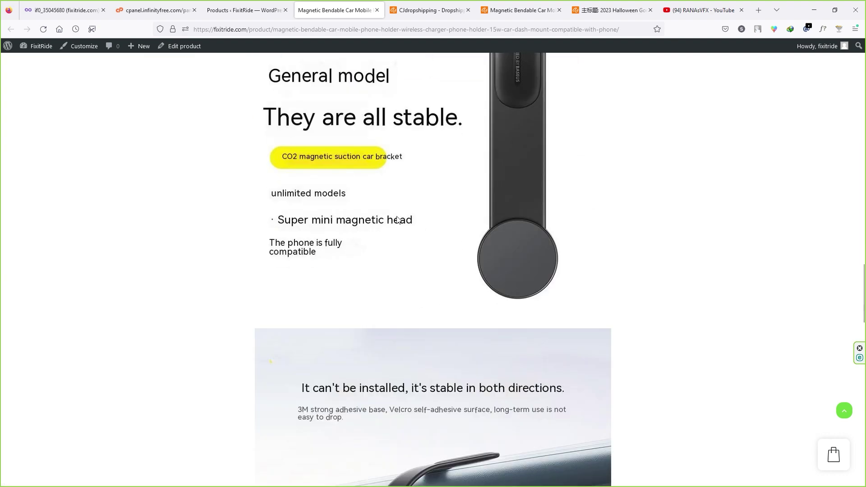
scroll(398, 220, down, 4)
scroll(388, 262, down, 20)
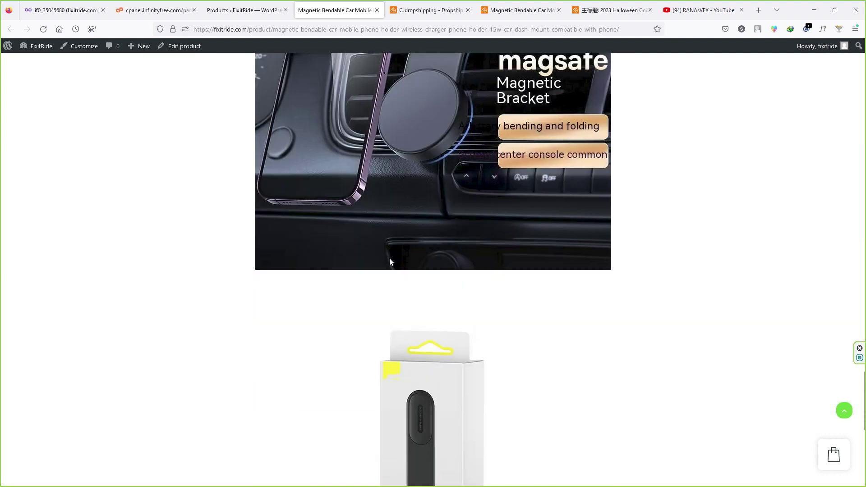
scroll(412, 271, up, 20)
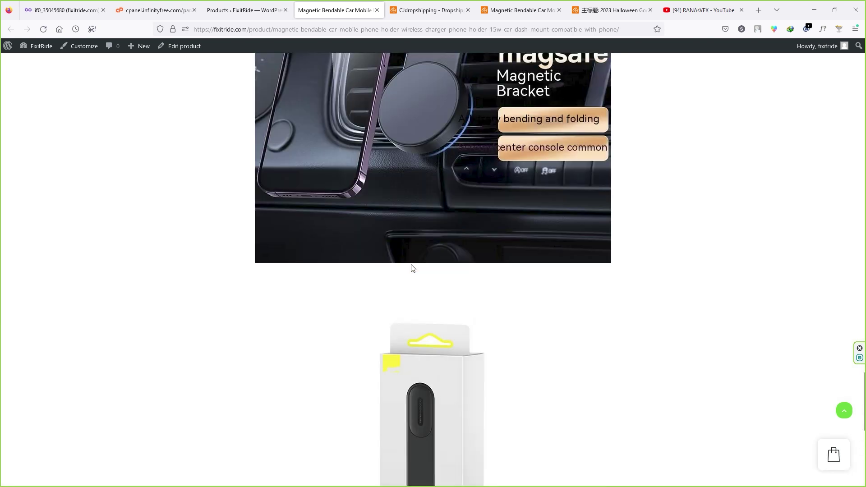
scroll(413, 262, up, 12)
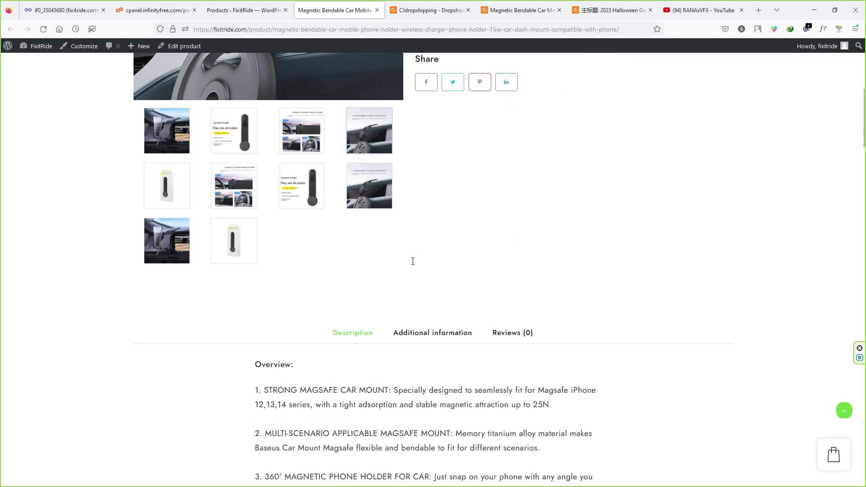
click(433, 333)
click(503, 337)
scroll(393, 340, up, 8)
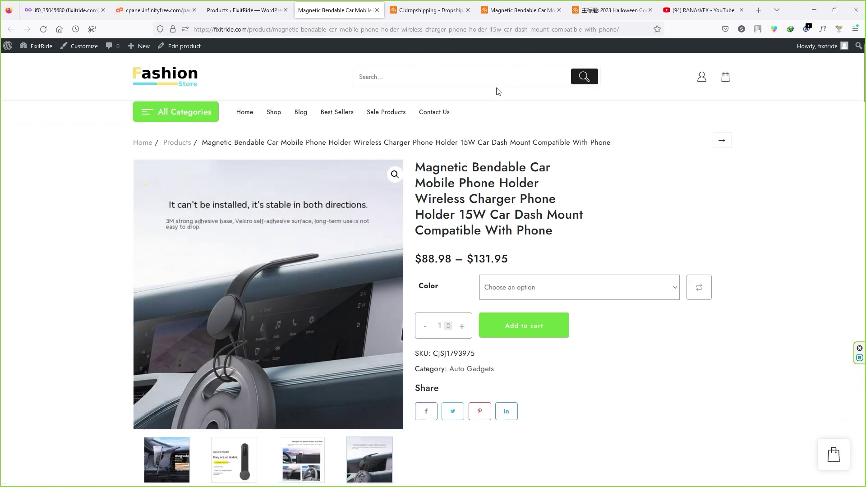
click(611, 10)
click(521, 10)
Open the Listing dialog for the magnetic car phone holder, then close it without listing
scroll(449, 225, up, 3)
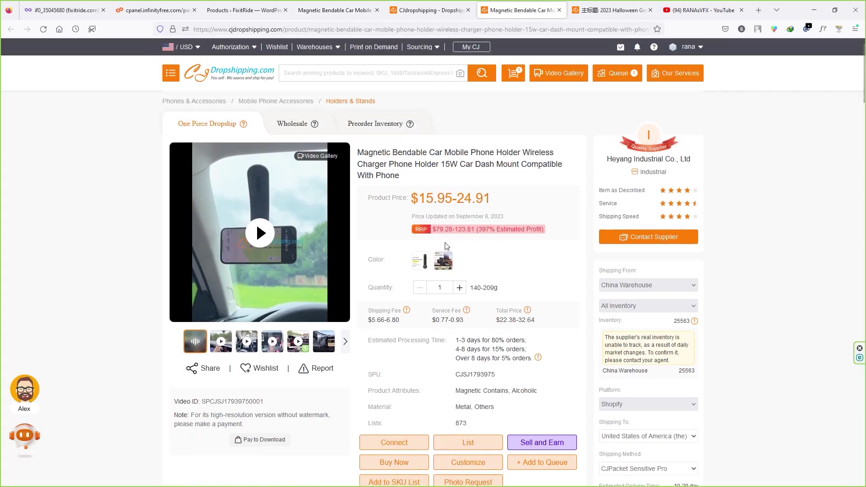
scroll(455, 338, down, 3)
click(468, 358)
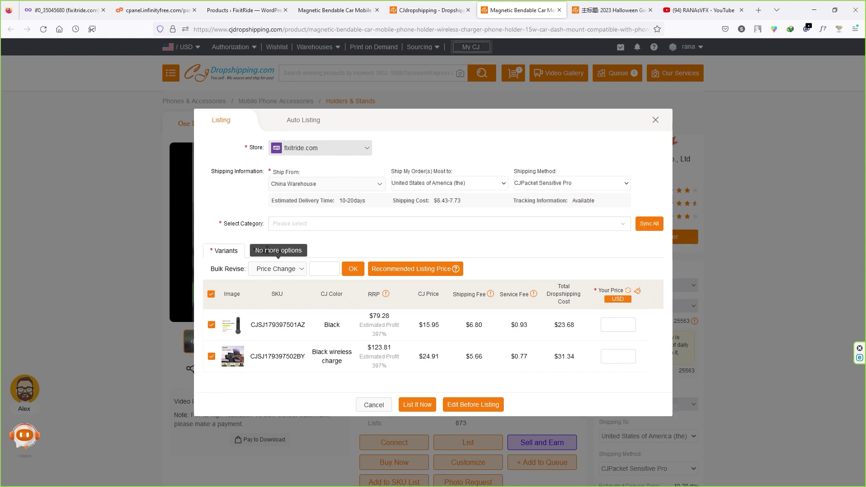
click(655, 119)
Scroll down to the Buyer Reviews (25) tab and look through the reviews
scroll(864, 277, down, 10)
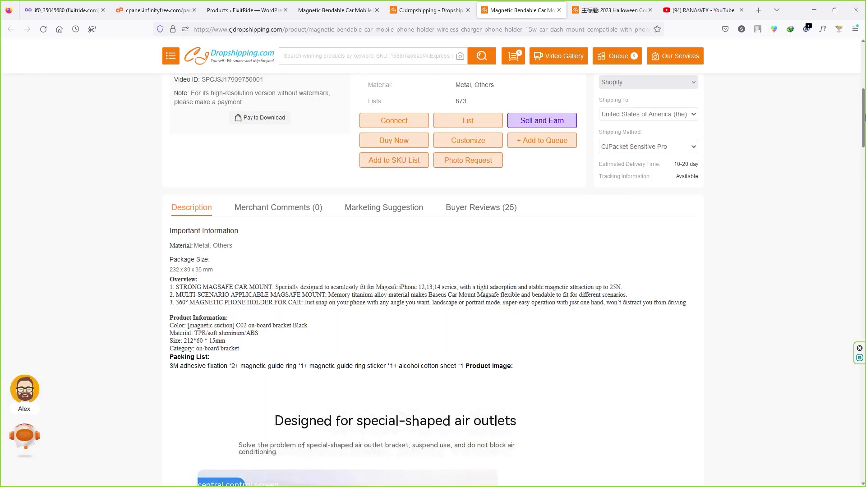
drag(864, 277, 863, 361)
click(471, 276)
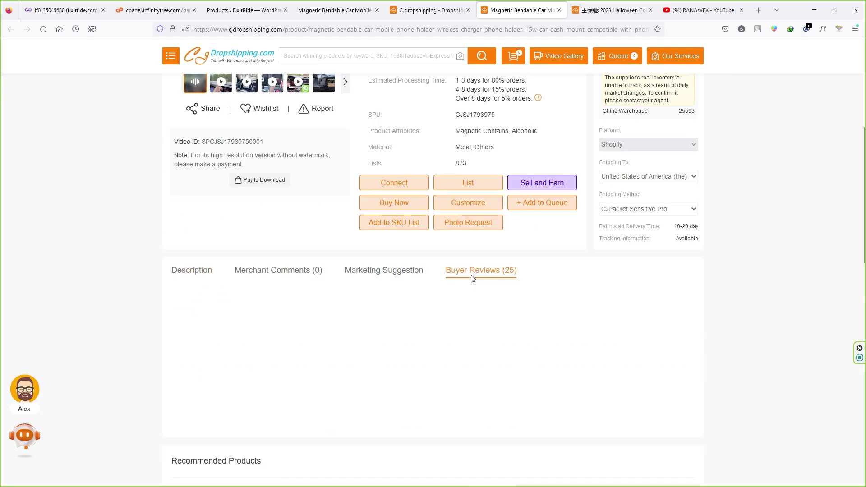
scroll(452, 290, down, 8)
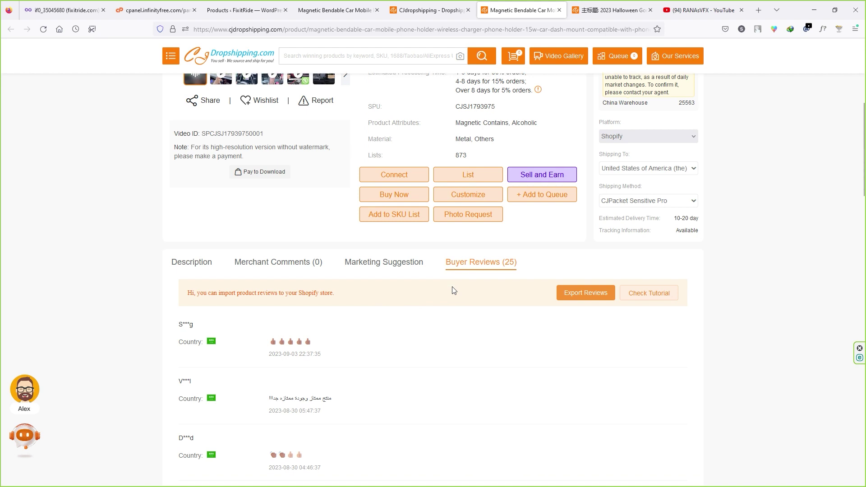
scroll(371, 215, up, 7)
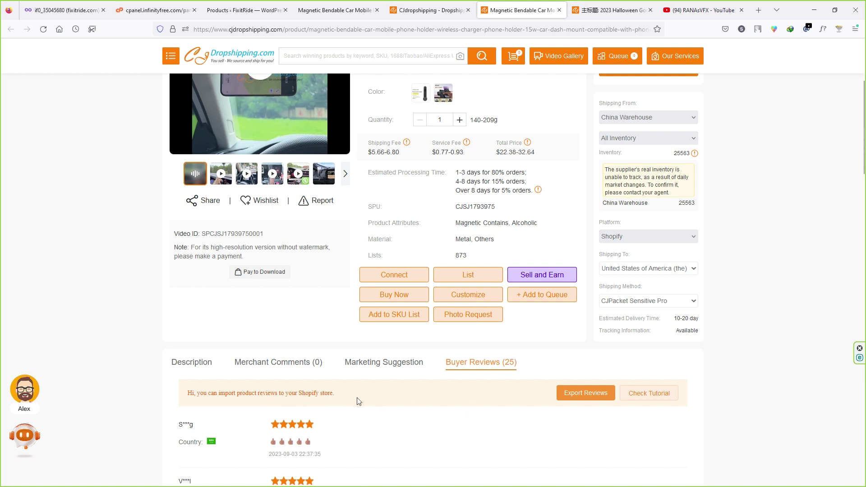
scroll(435, 398, down, 2)
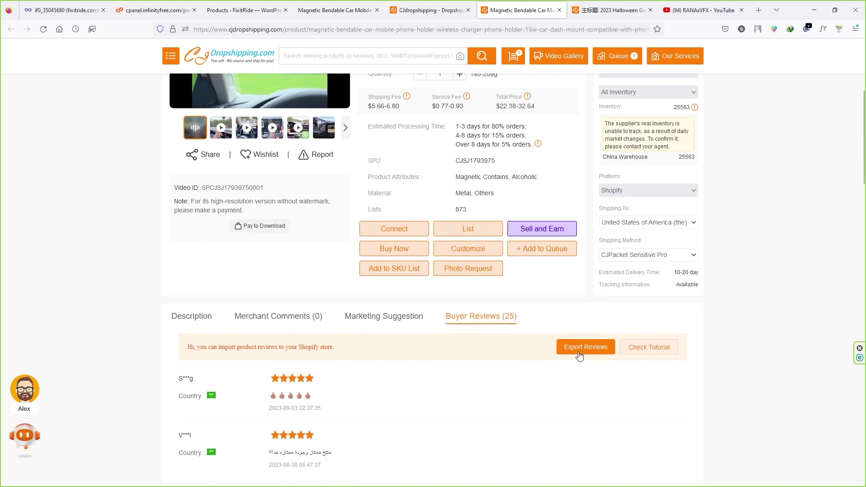
scroll(433, 402, up, 5)
scroll(433, 397, down, 2)
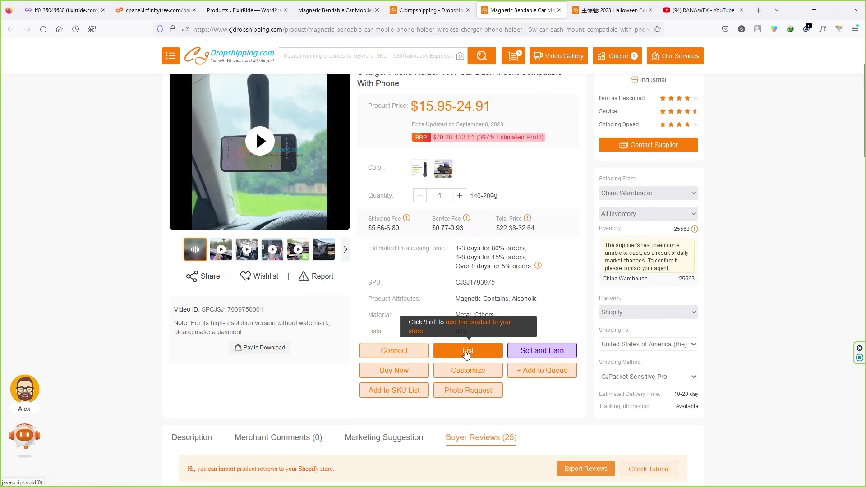
Start listing the phone holder, dismiss the already-published warning, select all review ratings, and try List It Now
click(467, 349)
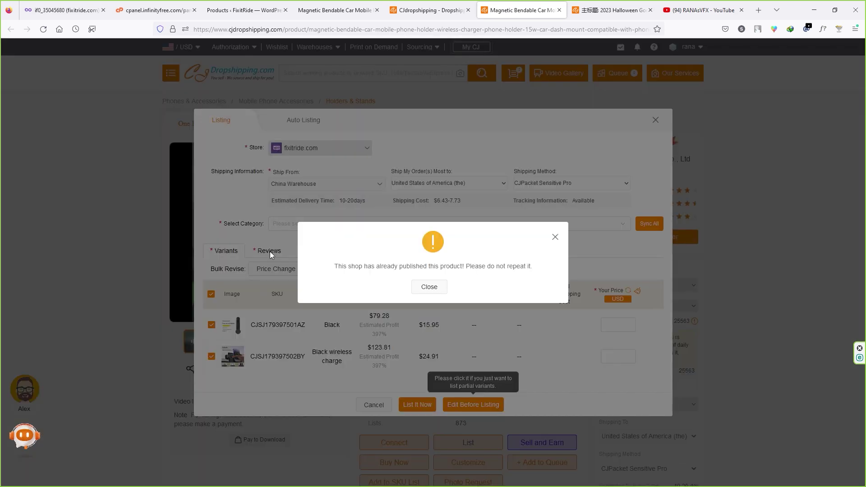
click(429, 288)
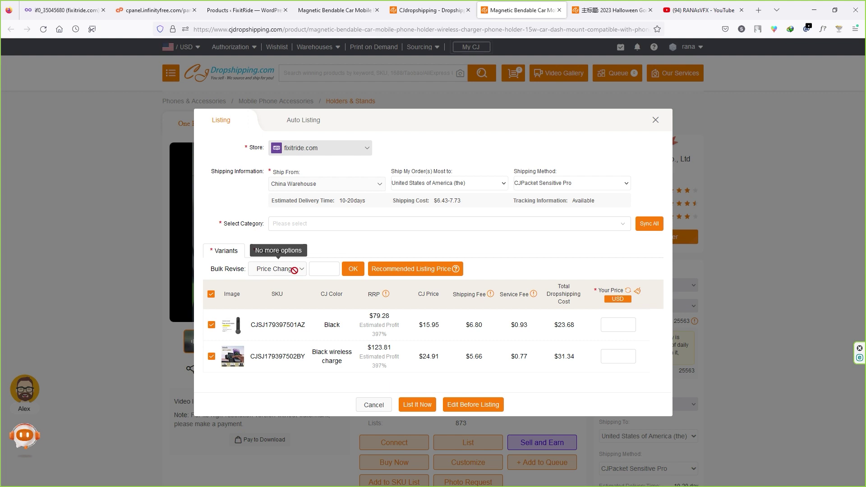
click(257, 250)
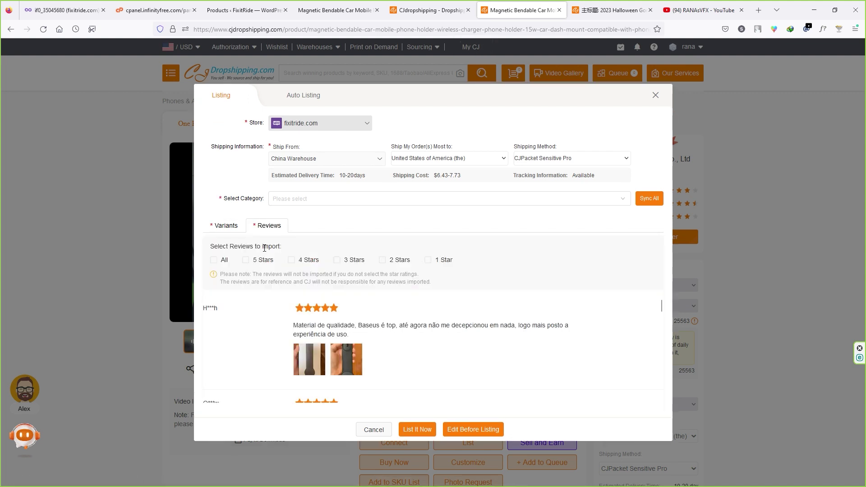
click(214, 260)
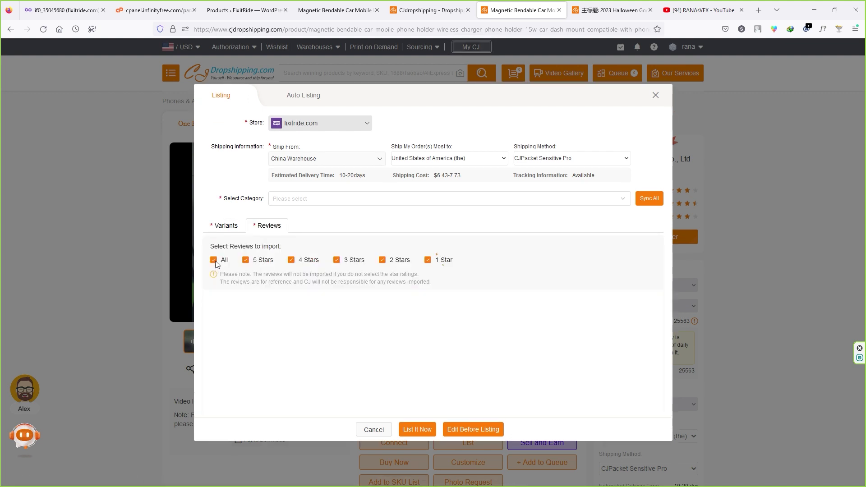
scroll(303, 309, down, 2)
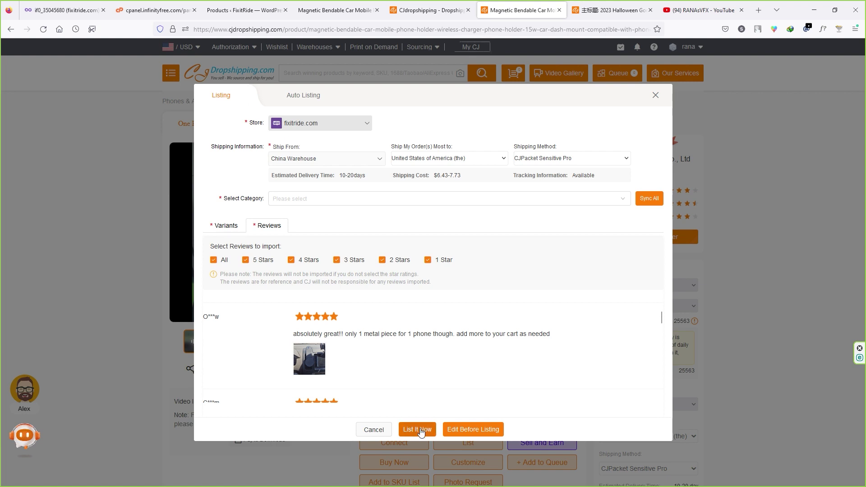
click(417, 430)
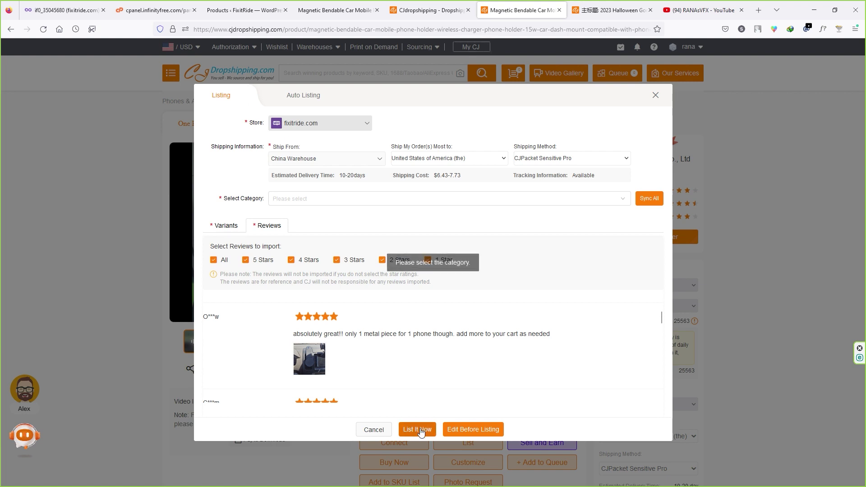
Choose the Auto Gadgets category, exclude 1 Star reviews, check the variant prices, and retry listing
click(293, 199)
click(295, 229)
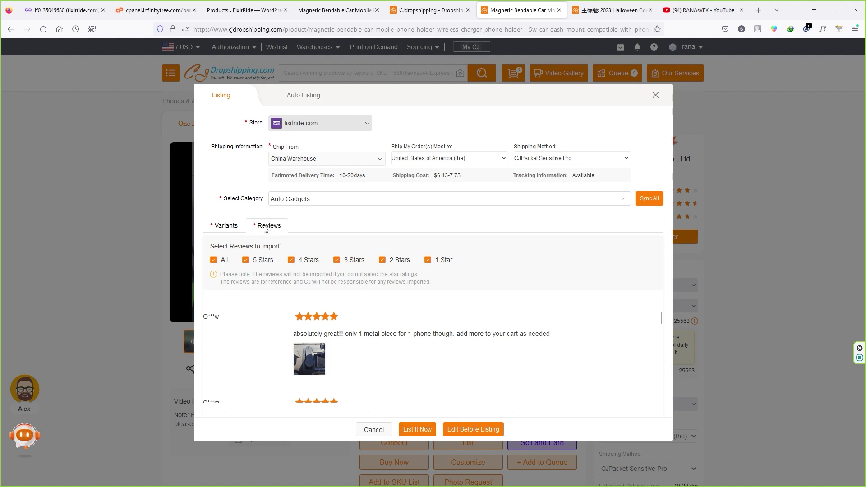
scroll(402, 377, down, 2)
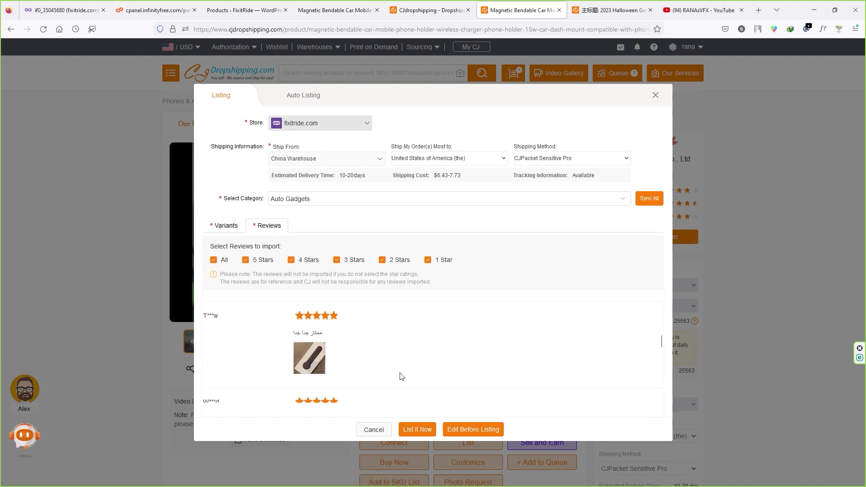
scroll(401, 377, down, 3)
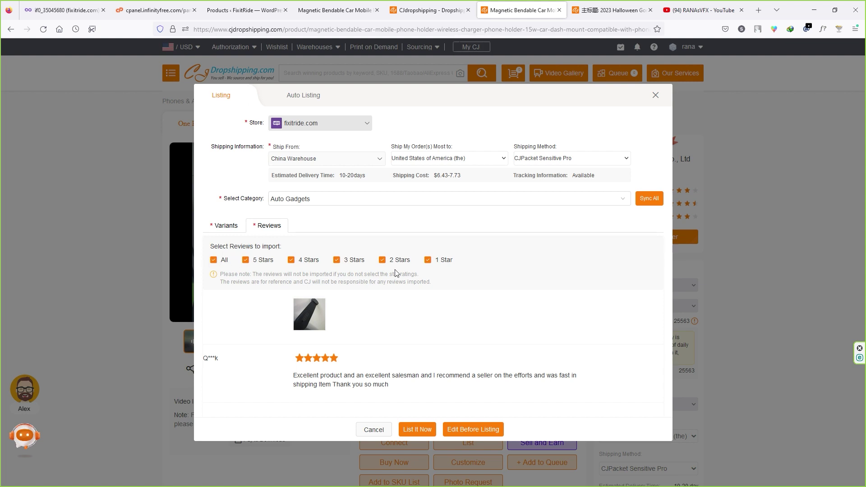
click(428, 261)
click(224, 225)
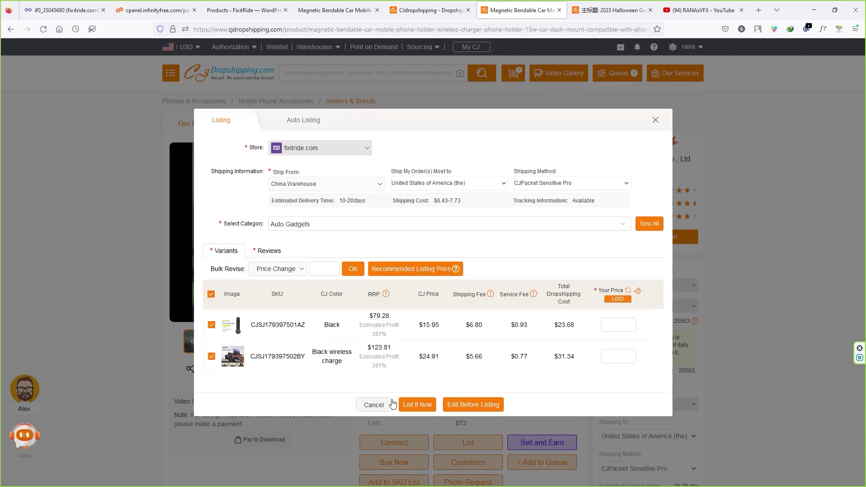
click(270, 251)
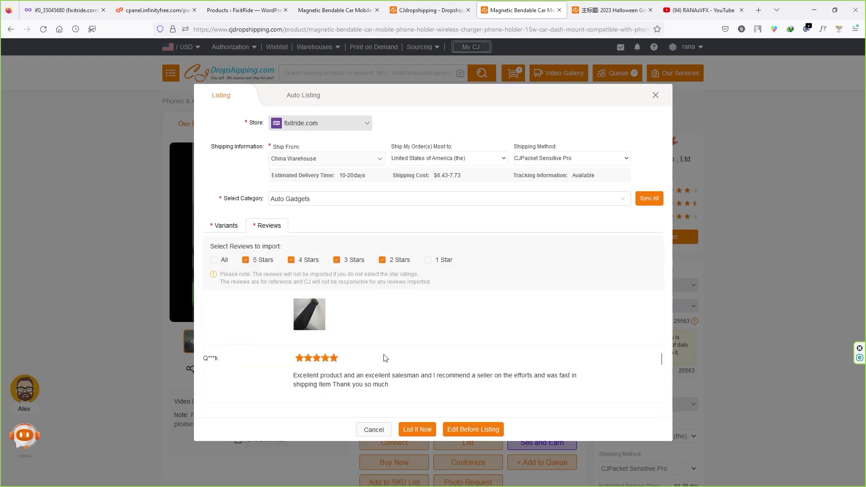
click(419, 433)
Close the Listing dialog and open the Carbon Fiber Pattern Silicone Bracket product
click(656, 96)
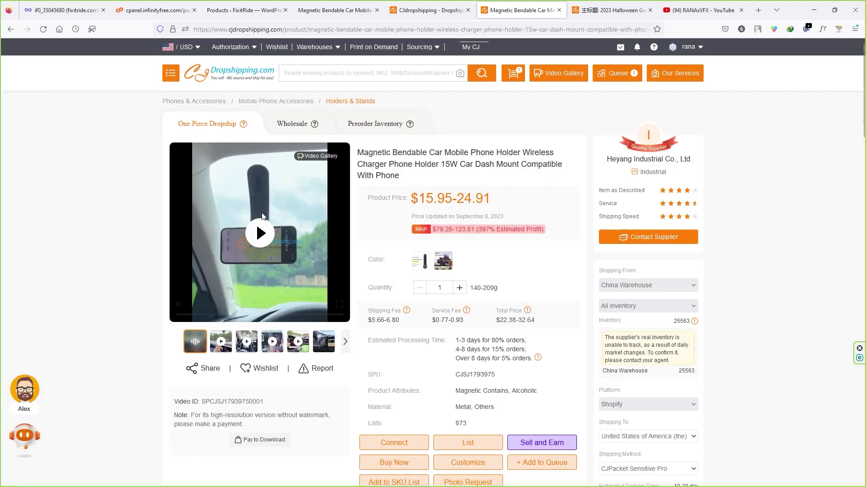
scroll(172, 243, down, 4)
scroll(153, 260, down, 15)
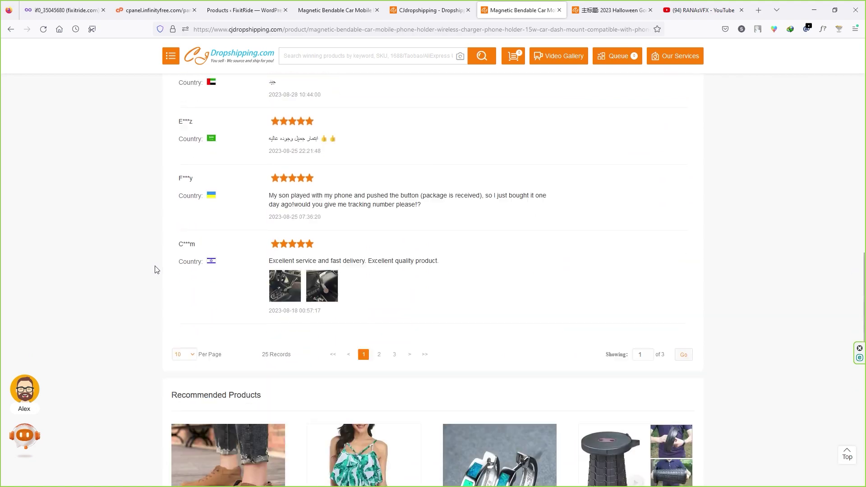
scroll(156, 269, down, 5)
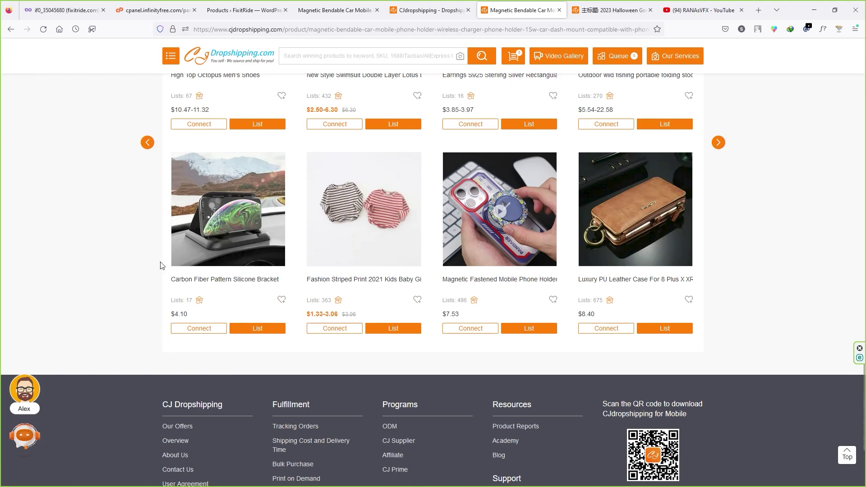
click(226, 231)
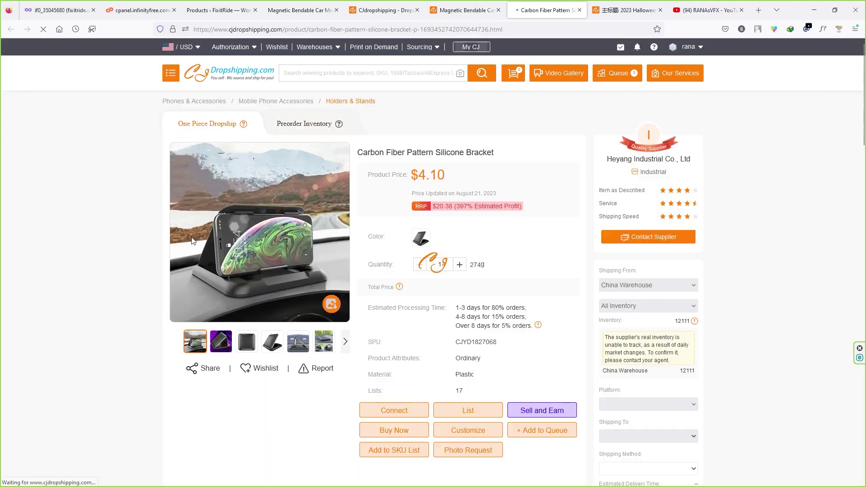
Start listing the bracket under Auto Gadgets with CJPacket Fast US shipping
scroll(473, 361, down, 3)
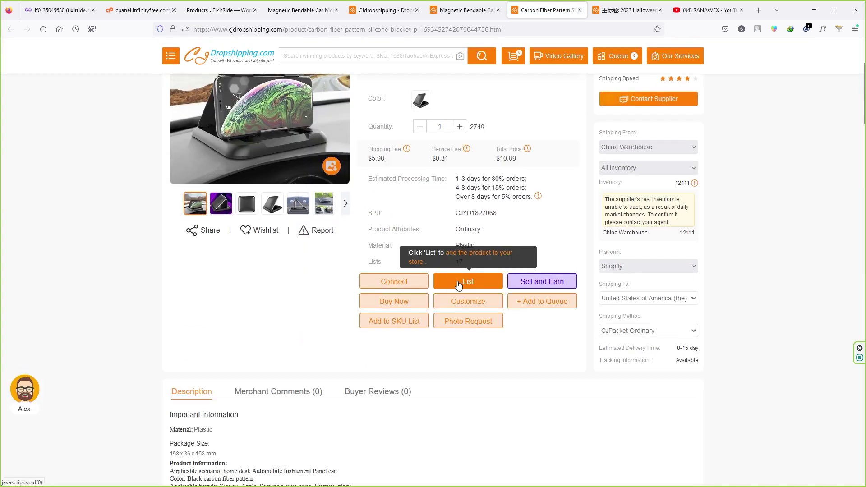
click(468, 282)
click(288, 224)
click(289, 254)
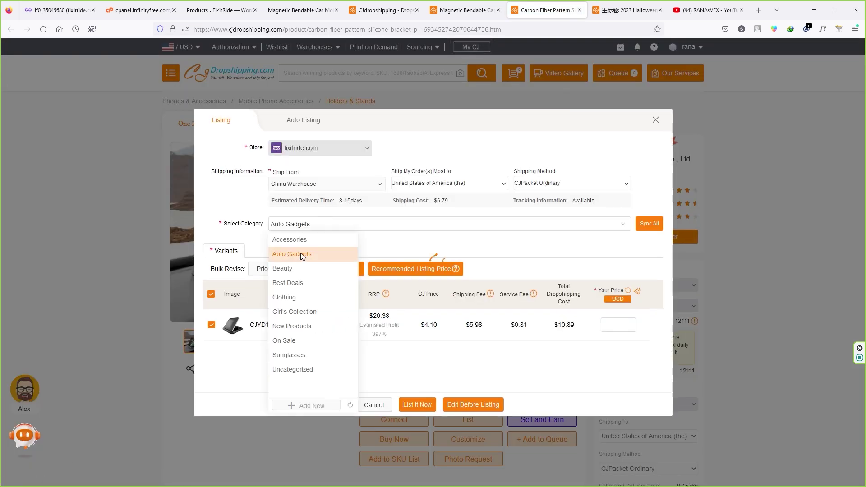
click(538, 184)
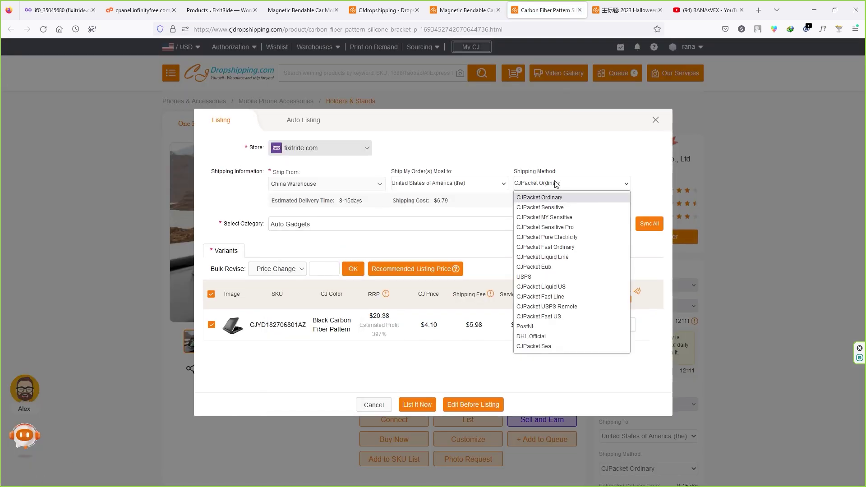
click(546, 317)
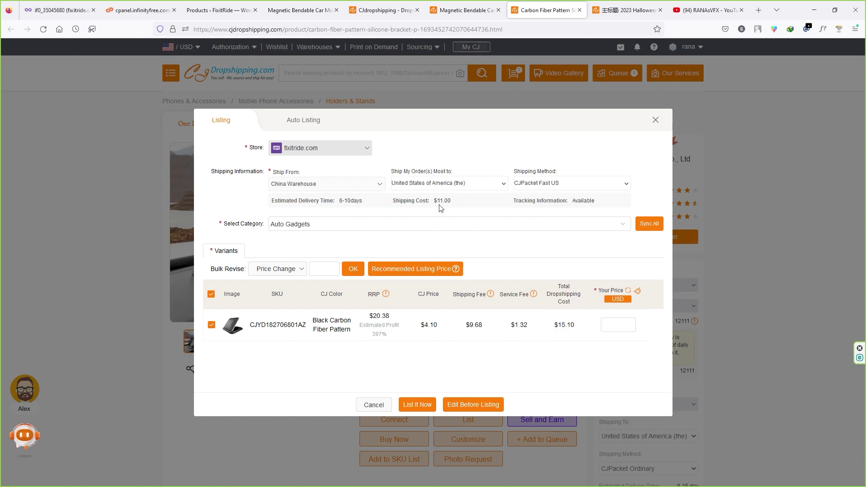
Compare CJPacket Ordinary, Sensitive and Fast US shipping, keep Fast US, and apply the recommended listing price
click(572, 183)
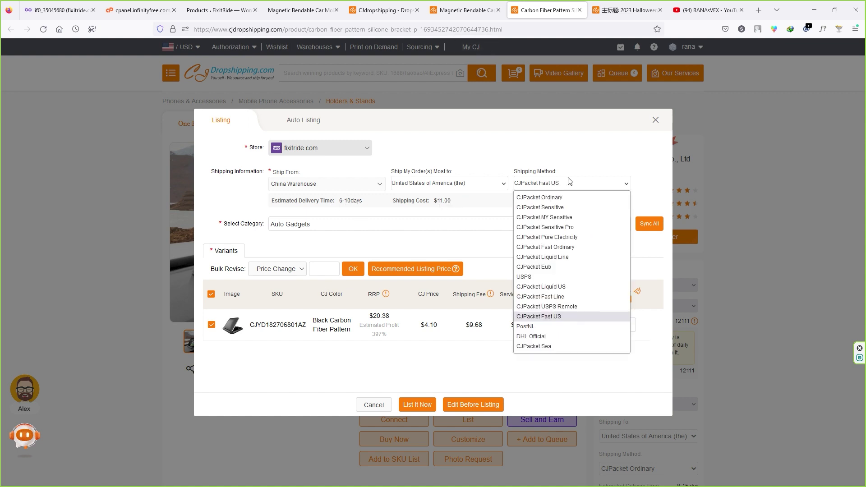
click(544, 199)
click(554, 183)
click(569, 204)
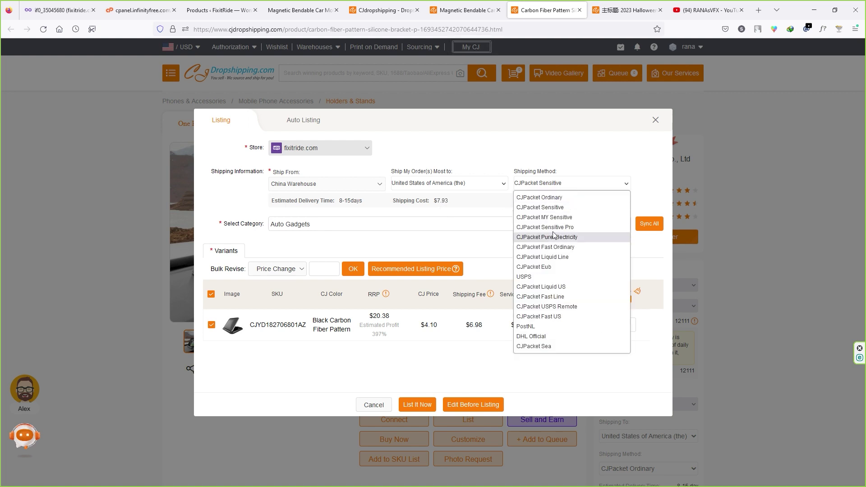
click(548, 317)
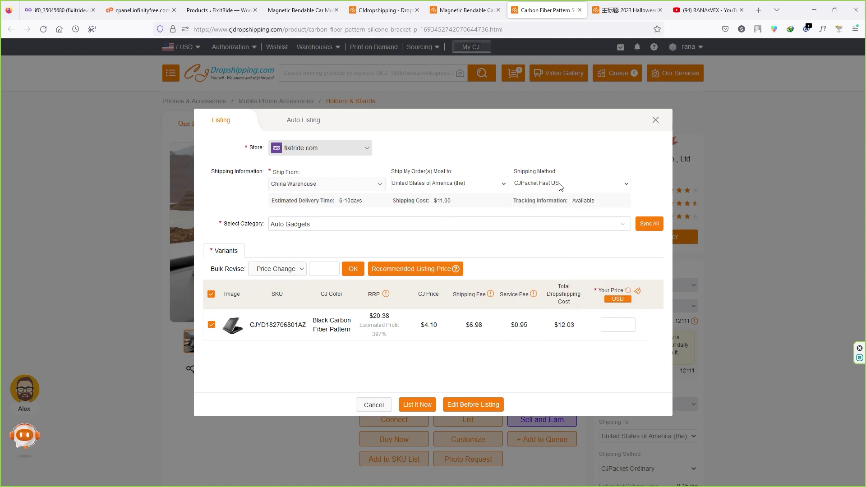
click(560, 183)
click(421, 207)
drag(337, 201, 371, 204)
click(356, 208)
click(409, 272)
Close the listing form and the Carbon Fiber Pattern bracket product page
click(656, 121)
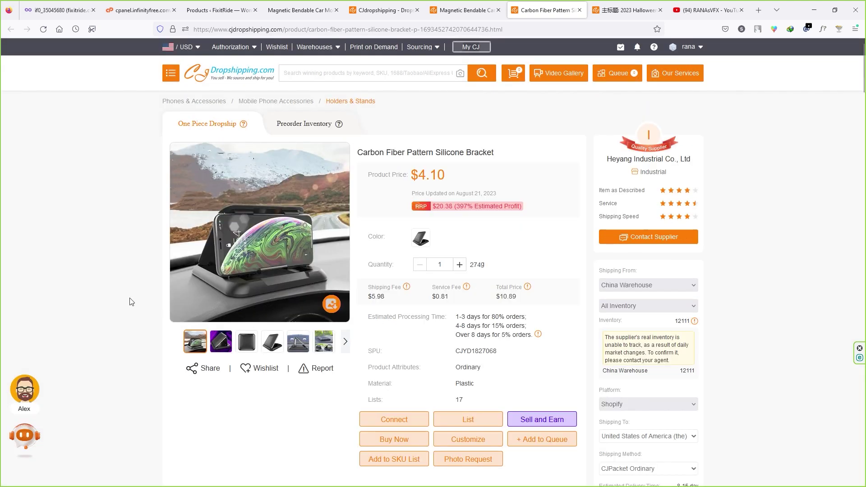
scroll(108, 271, down, 6)
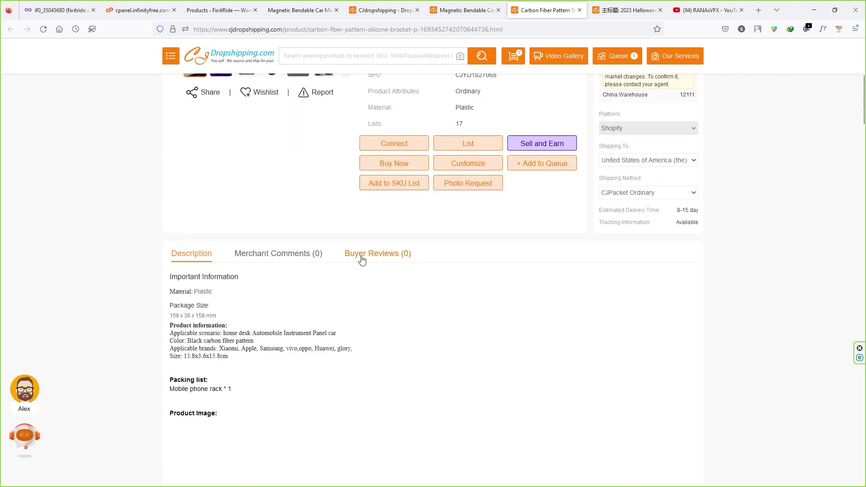
scroll(359, 261, up, 6)
click(579, 10)
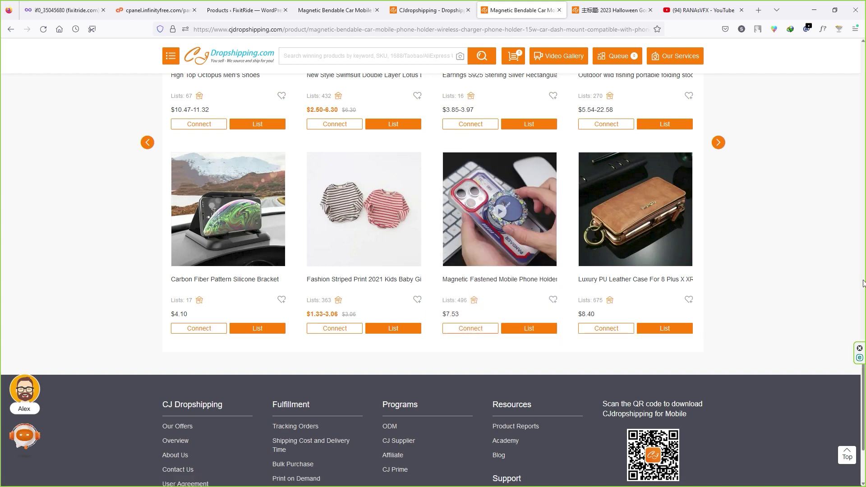
Search the catalogue for 'car accessories'
scroll(839, 278, up, 6)
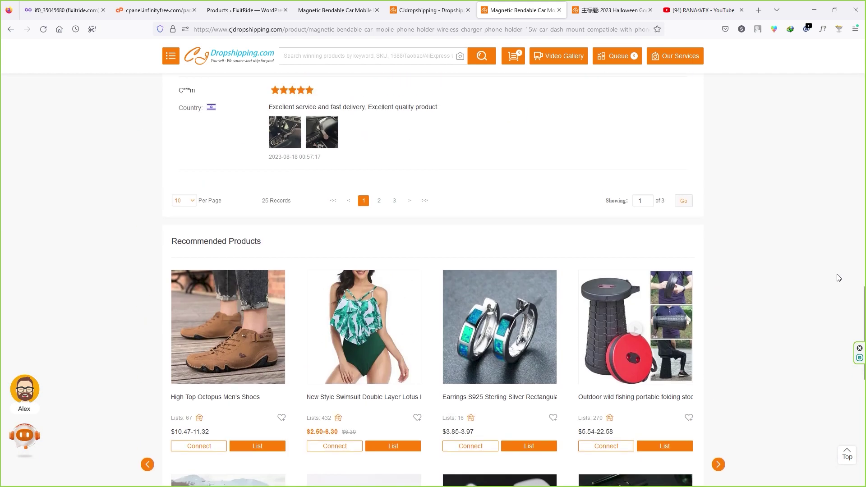
scroll(838, 277, up, 1)
text(car)
key(Return)
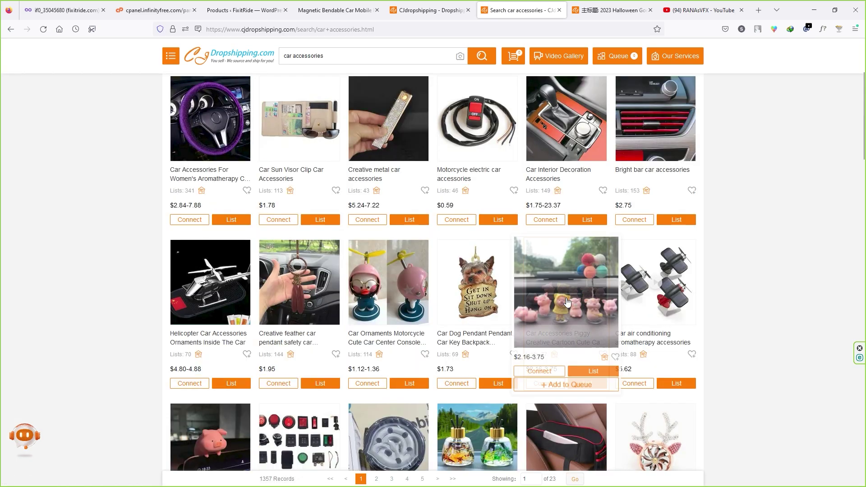
Check the cartoon piggy product's reviews, close it, and open the Metal Car Charger 100W page
click(563, 307)
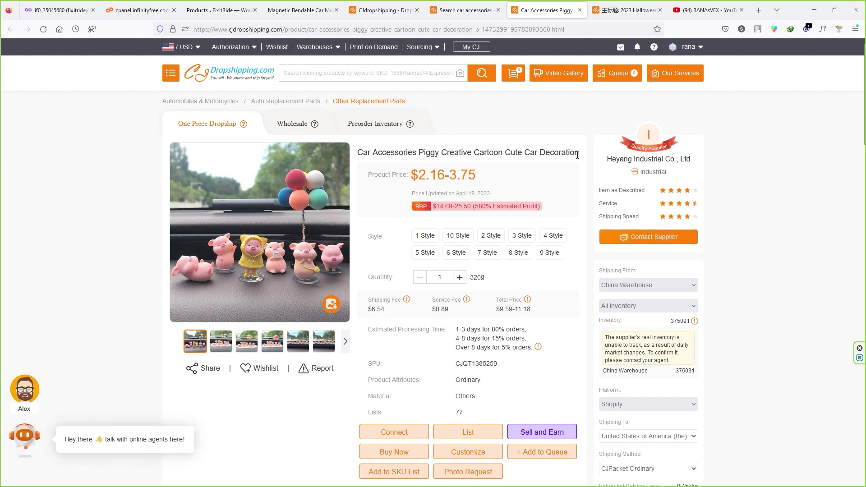
scroll(363, 257, down, 4)
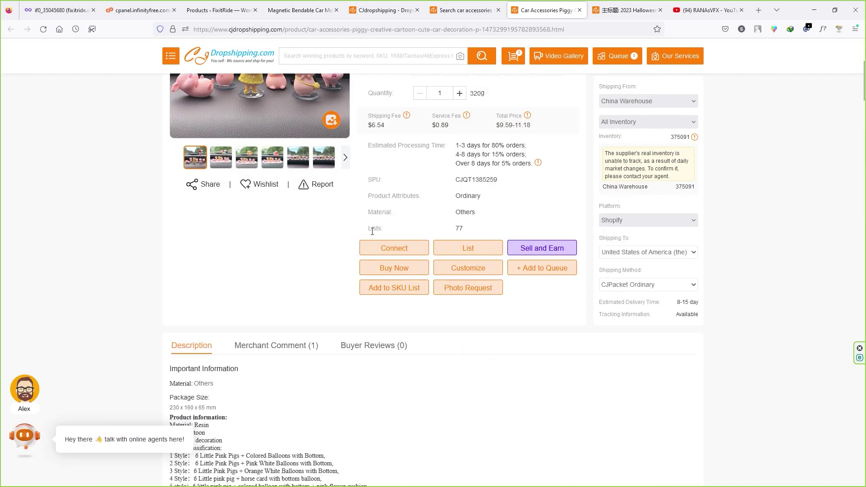
scroll(406, 217, up, 3)
scroll(323, 300, down, 5)
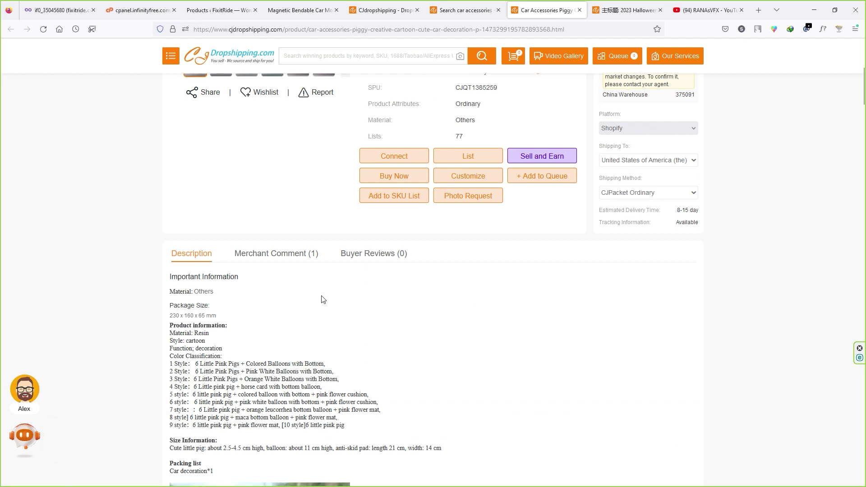
click(379, 255)
scroll(146, 265, down, 10)
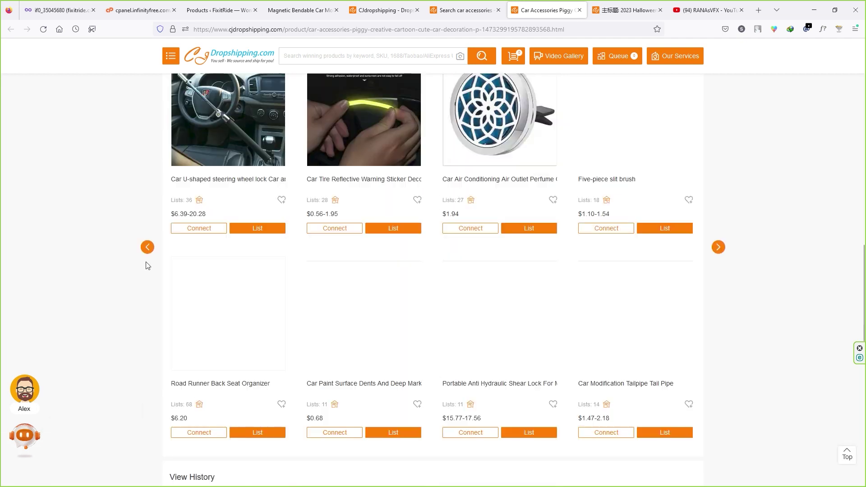
key(ctrl+w)
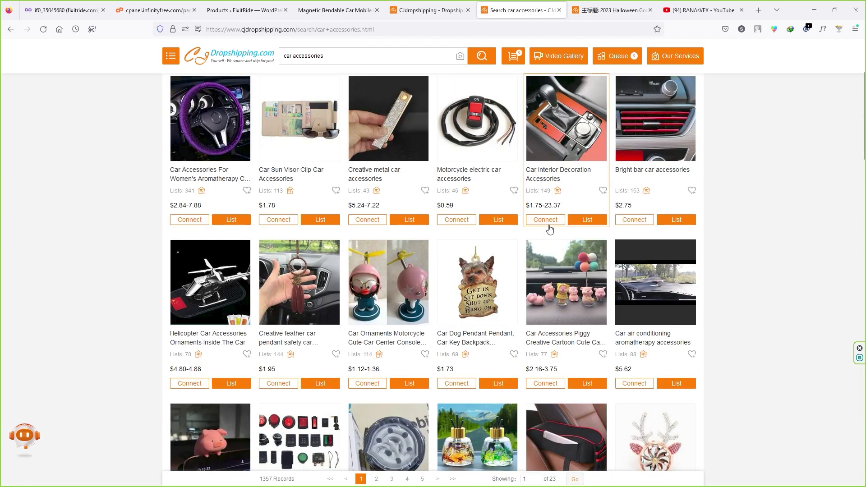
scroll(746, 242, down, 10)
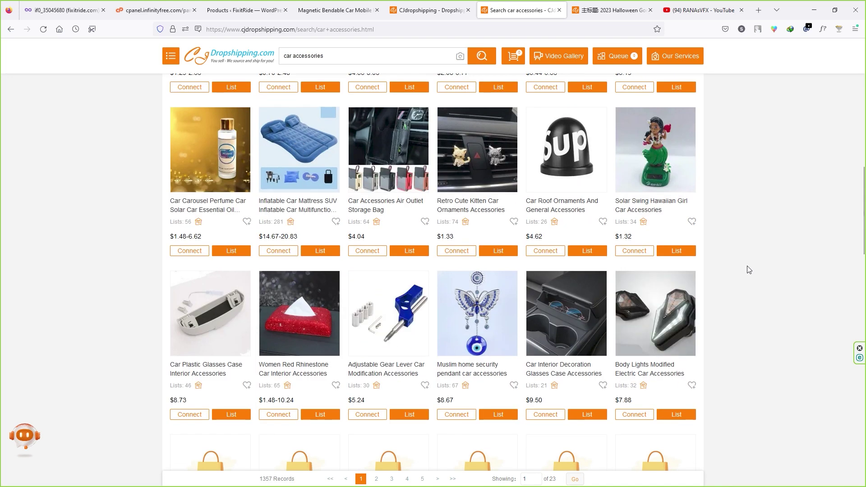
key(ctrl+shift+t)
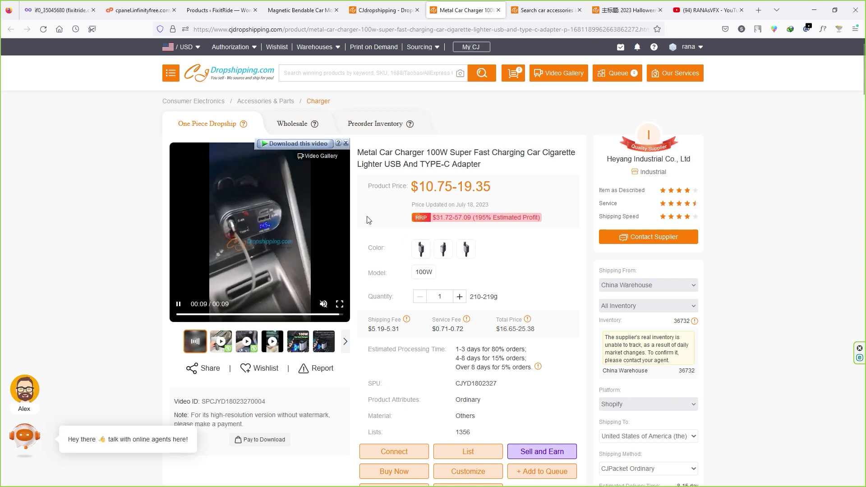
Start listing the charger with CJPacket Fast US shipping, Auto Gadgets category and recommended prices
scroll(296, 220, down, 8)
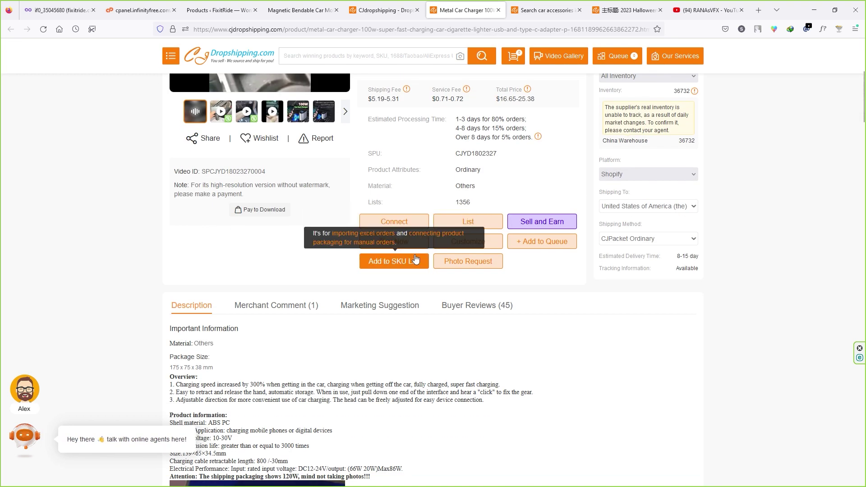
scroll(467, 180, up, 3)
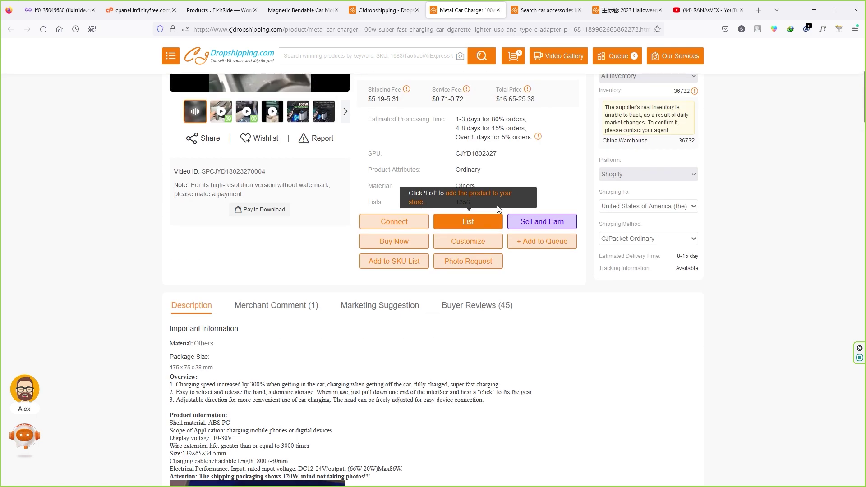
click(469, 222)
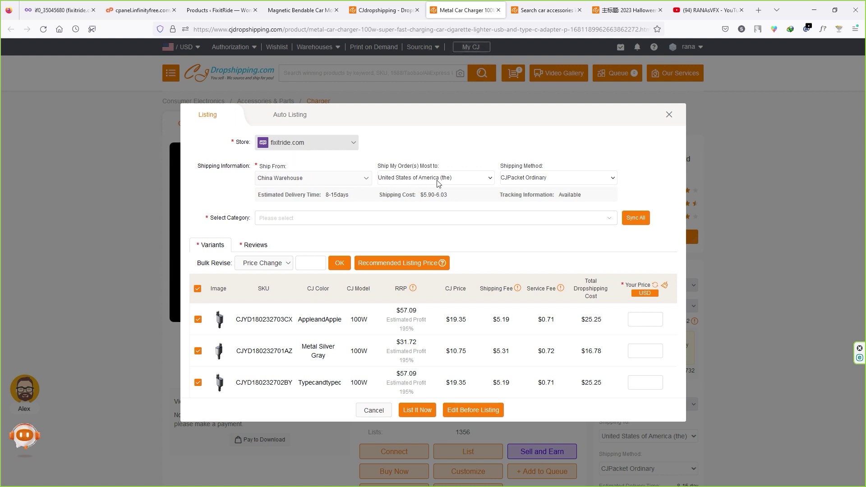
click(511, 180)
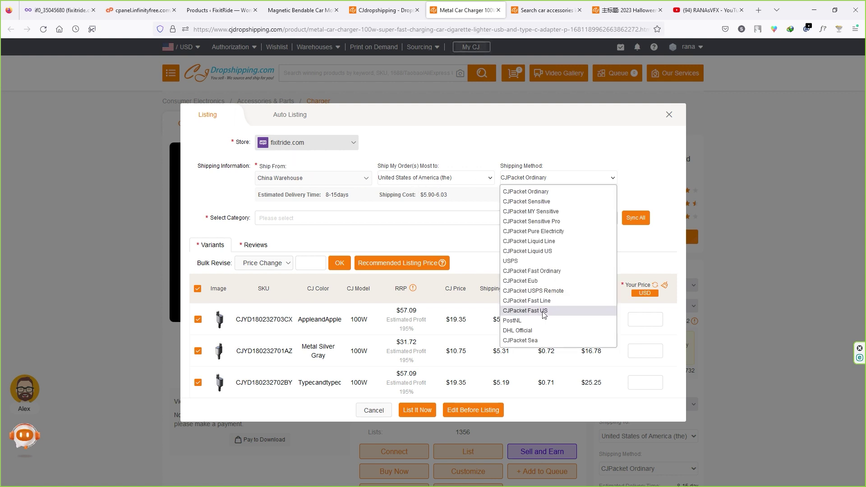
click(545, 312)
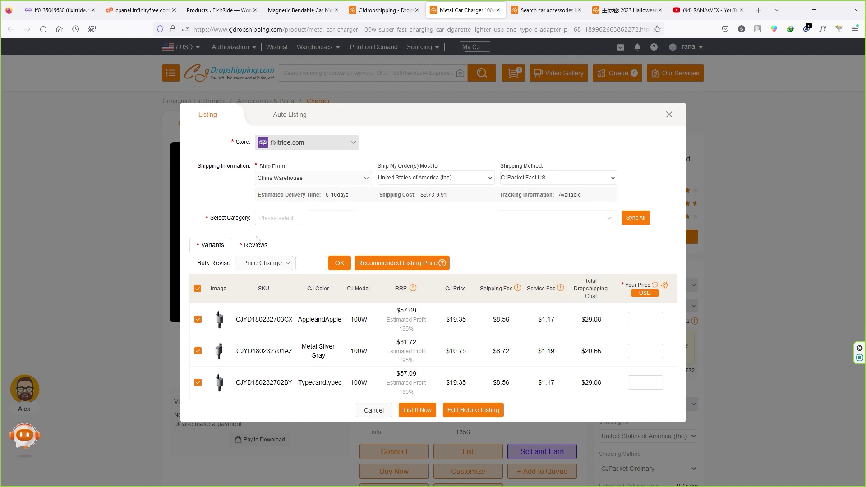
click(273, 217)
click(280, 248)
click(419, 269)
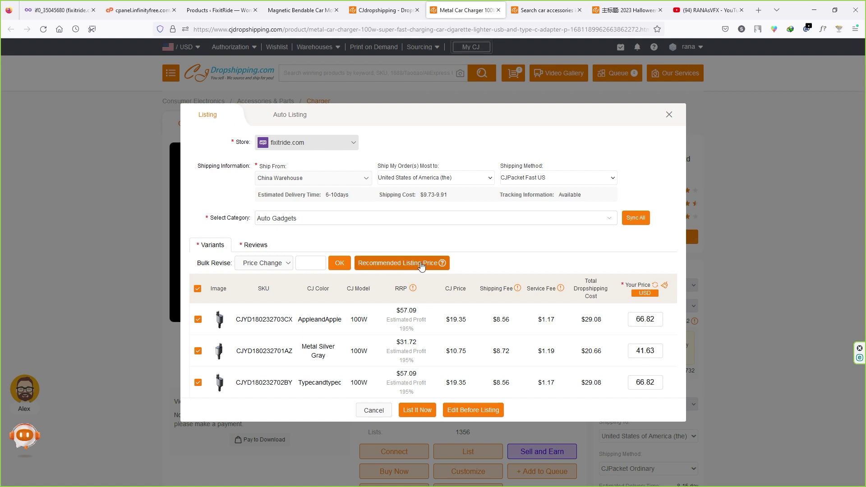
Import 5, 4 and 3 Stars reviews, list the charger now, and dismiss the success message
click(256, 248)
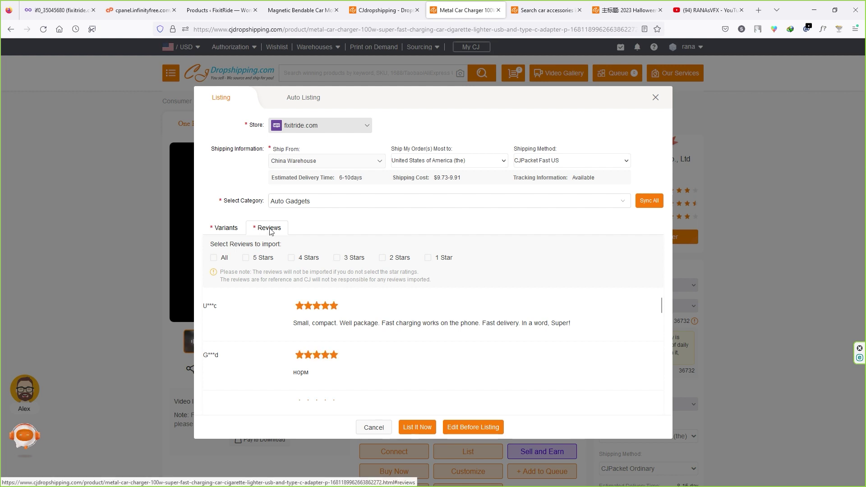
click(246, 258)
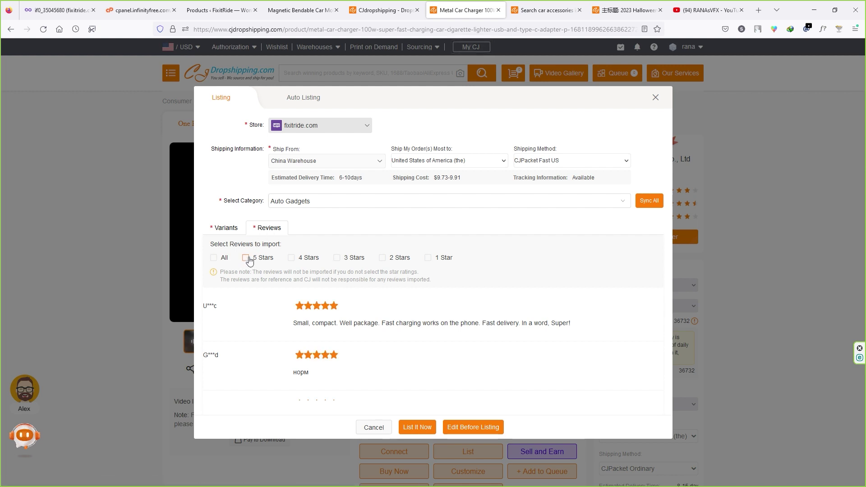
click(293, 259)
click(337, 258)
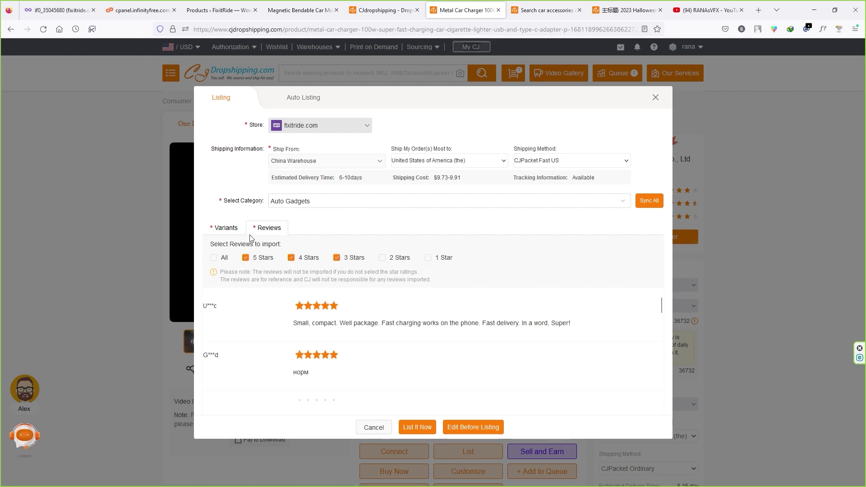
click(421, 427)
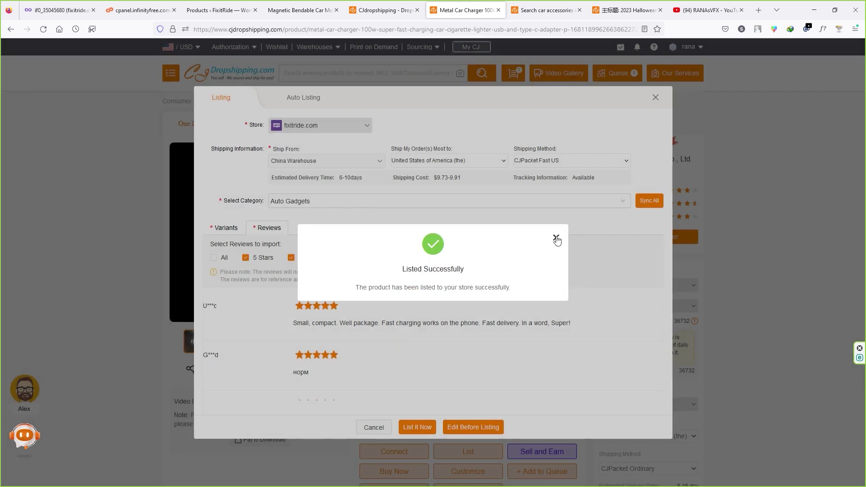
click(556, 238)
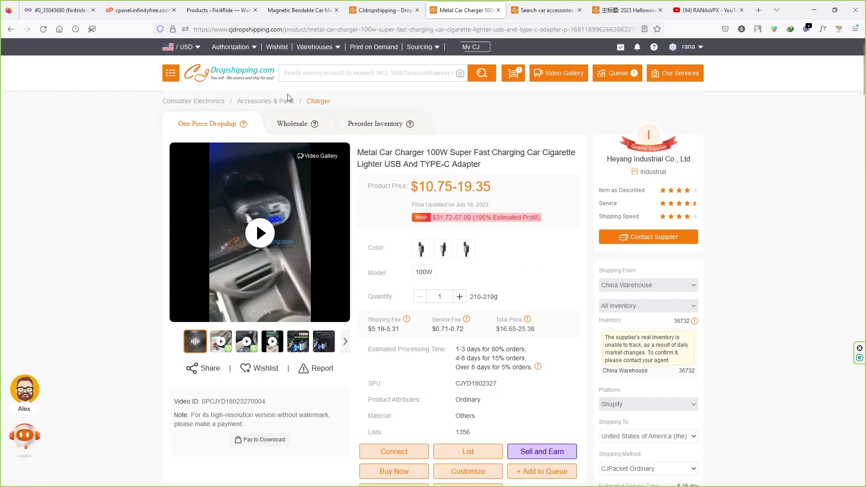
Open WordPress All Products to see the Metal Car Charger 100W under Auto Gadgets
click(227, 5)
click(14, 195)
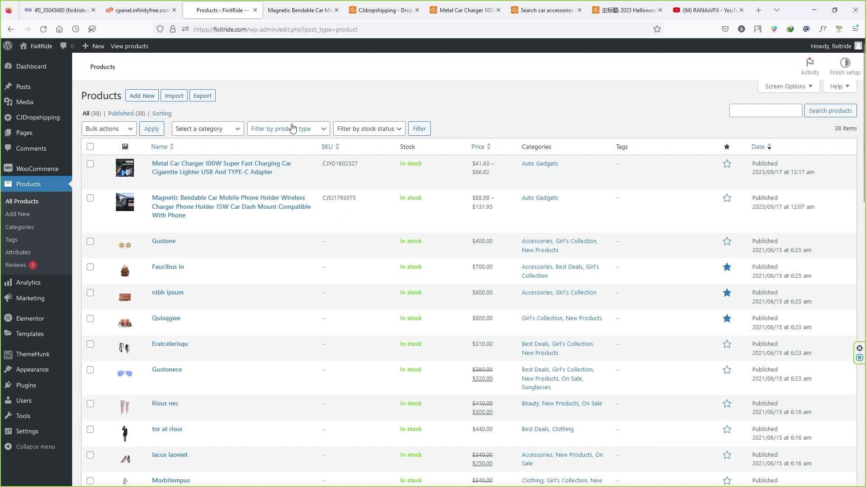
mouse_move(198, 194)
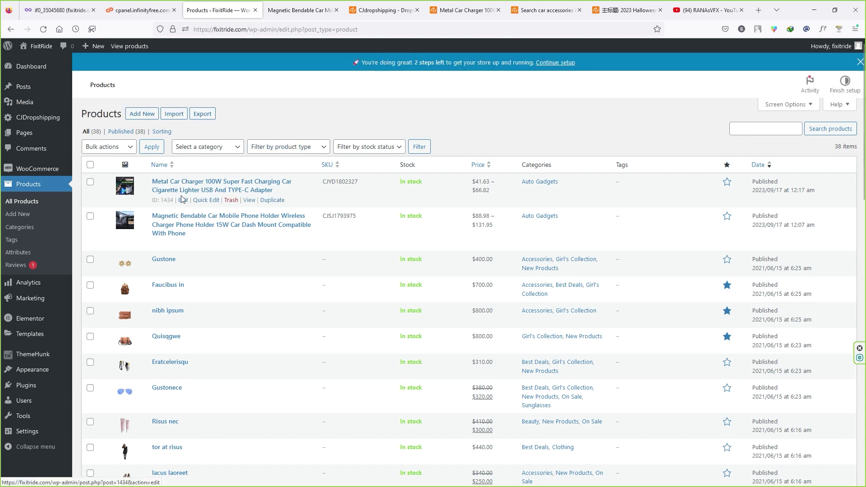
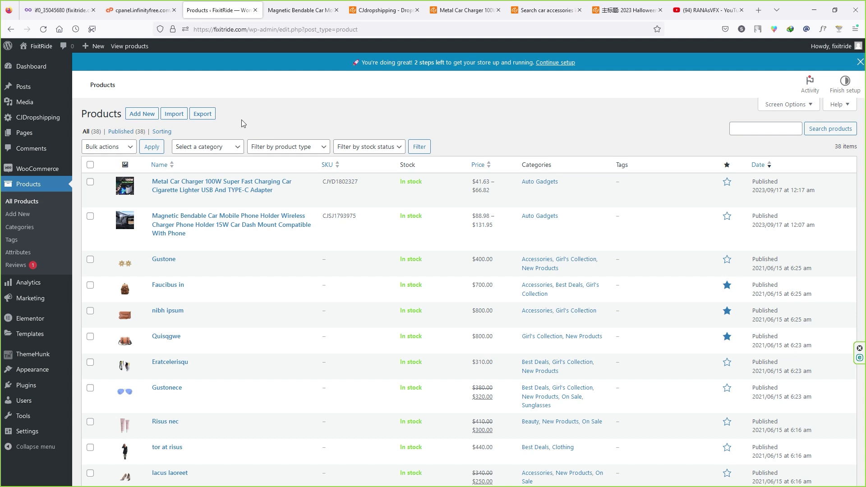
Open the Metal Car Charger product page in a new tab and switch to it
right_click(249, 199)
click(276, 208)
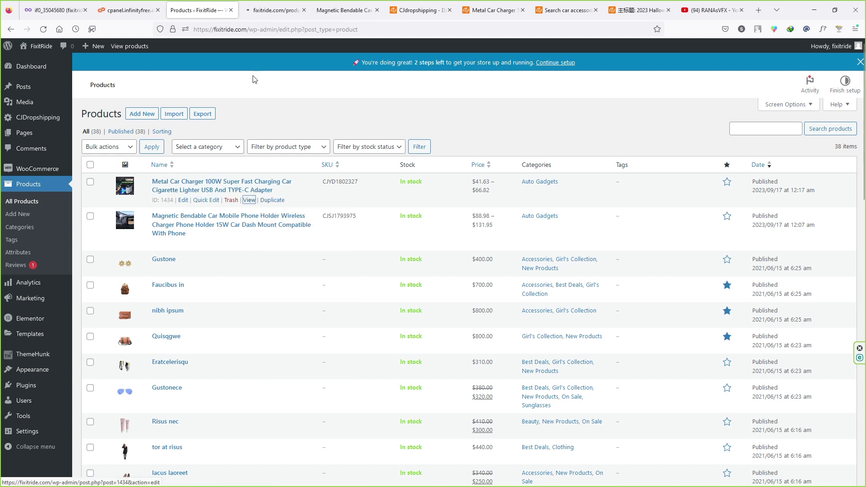
click(266, 9)
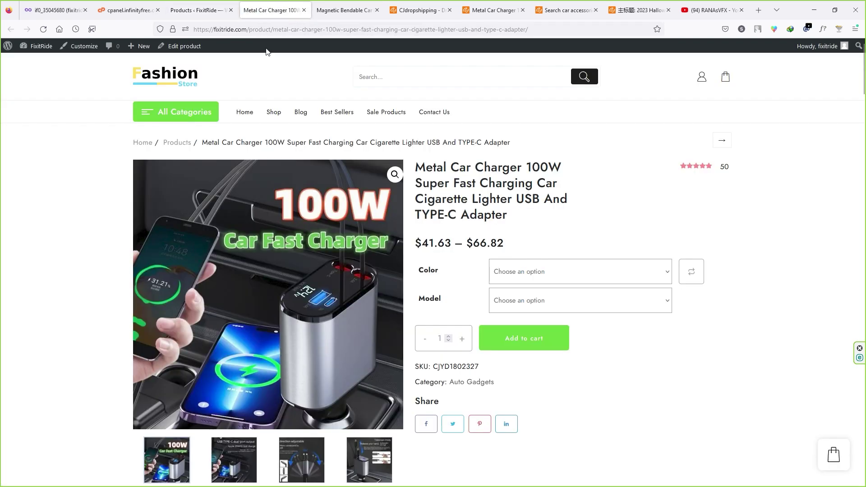
scroll(448, 217, down, 1)
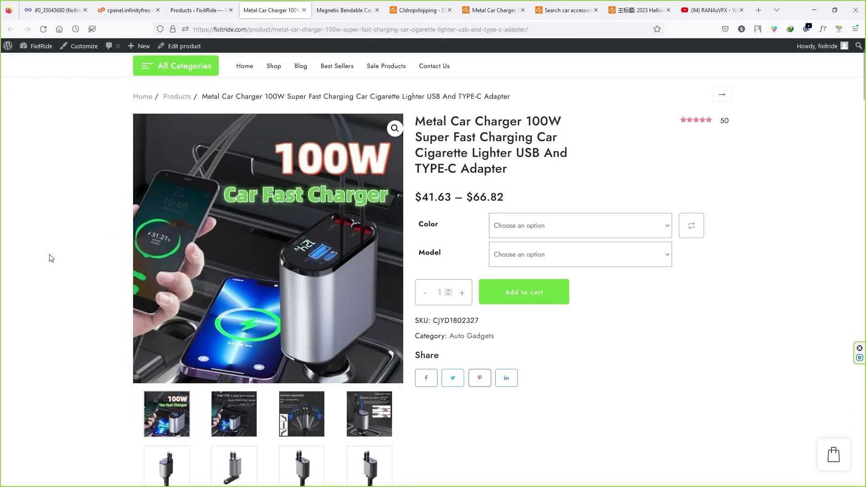
scroll(51, 258, down, 2)
scroll(448, 144, up, 2)
Review the product title and check its available Color and Model options
drag(437, 139, 462, 170)
drag(416, 118, 508, 175)
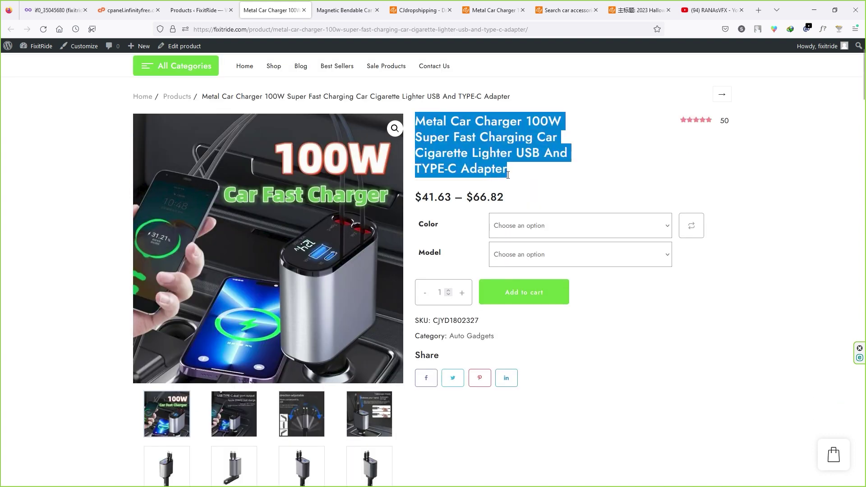
click(511, 176)
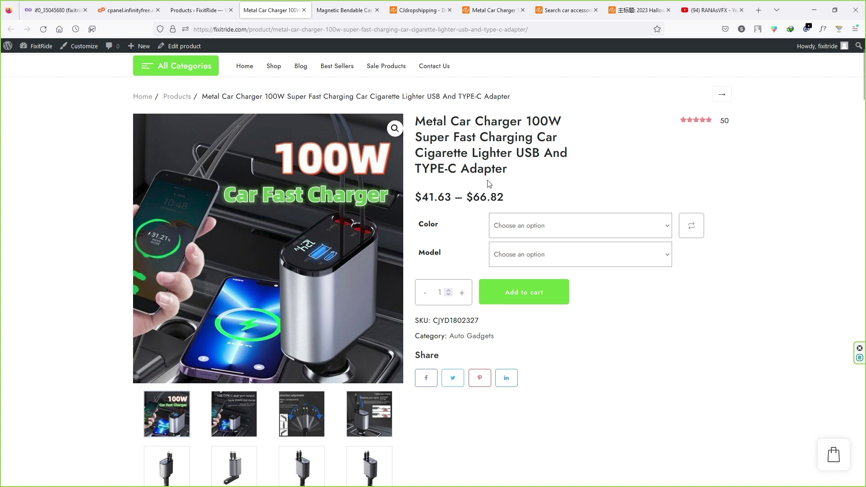
scroll(487, 183, down, 2)
scroll(470, 158, up, 2)
click(521, 230)
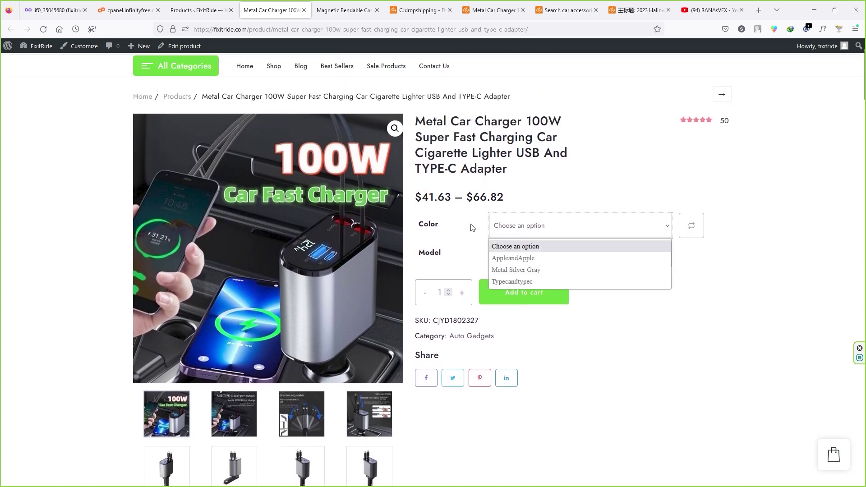
click(442, 254)
click(530, 255)
click(705, 298)
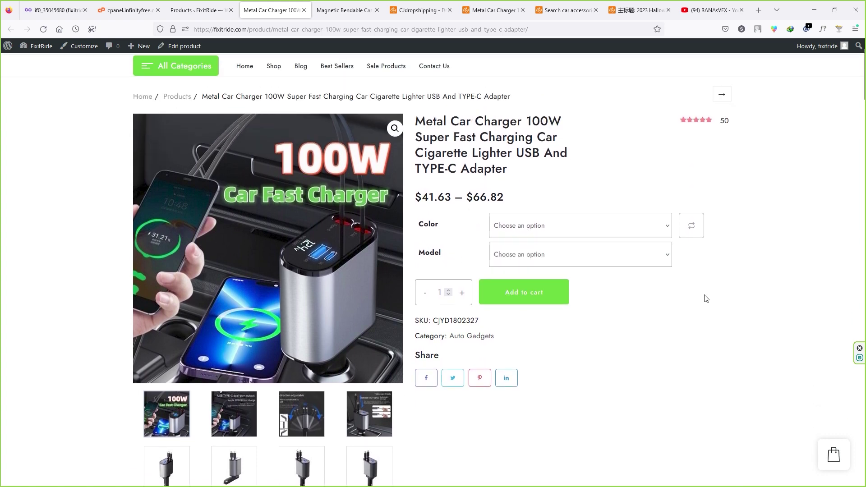
Read the description's feature points and show the Additional information tab: 0.19 kg, 100W, three colours
scroll(703, 298, down, 4)
scroll(507, 264, down, 1)
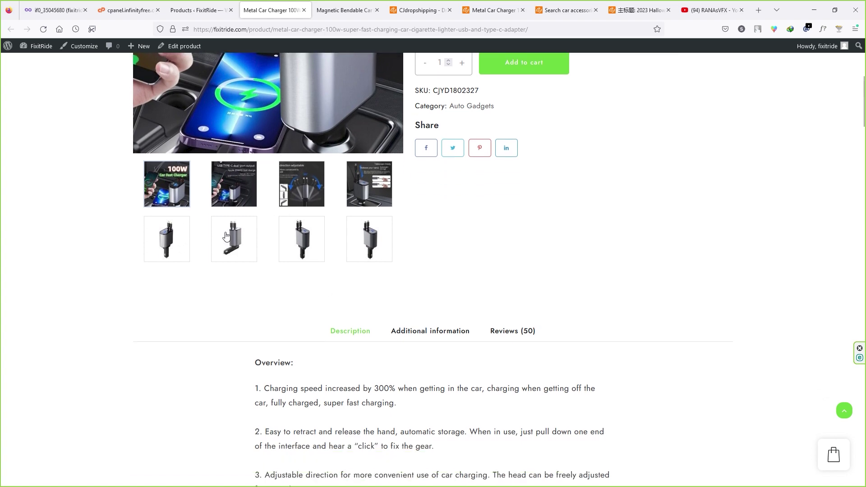
scroll(334, 230, up, 2)
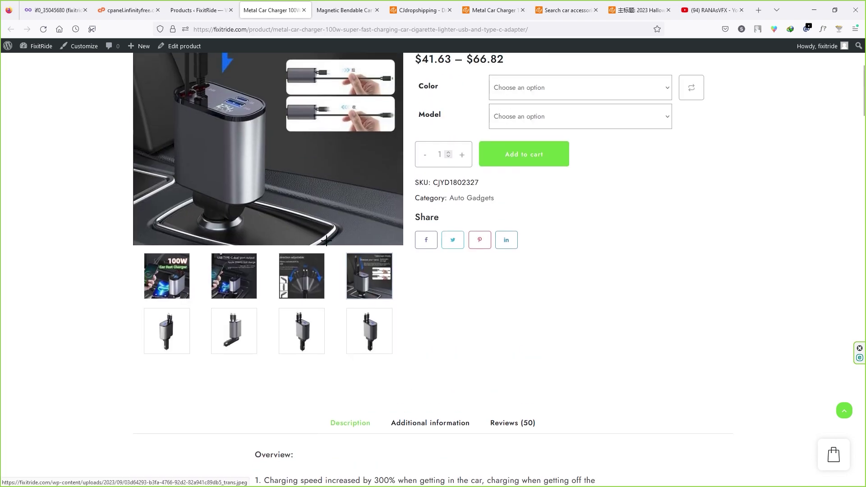
scroll(329, 245, down, 7)
drag(302, 181, 319, 284)
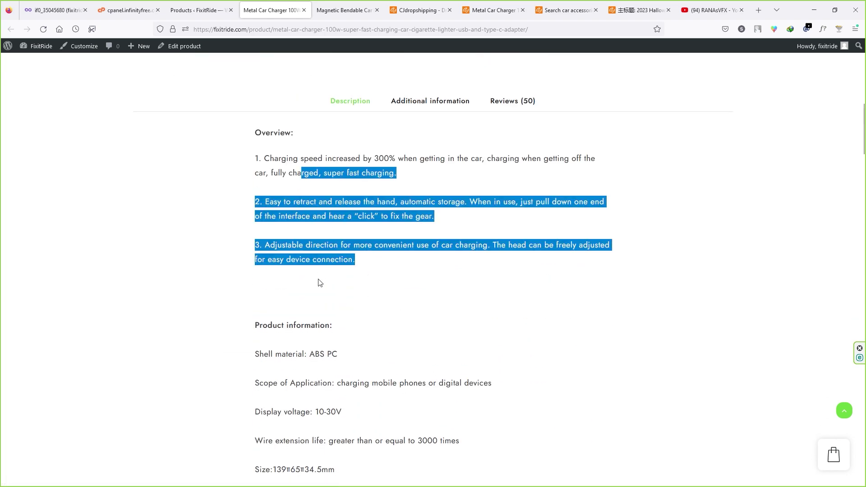
scroll(327, 304, down, 13)
scroll(347, 302, down, 9)
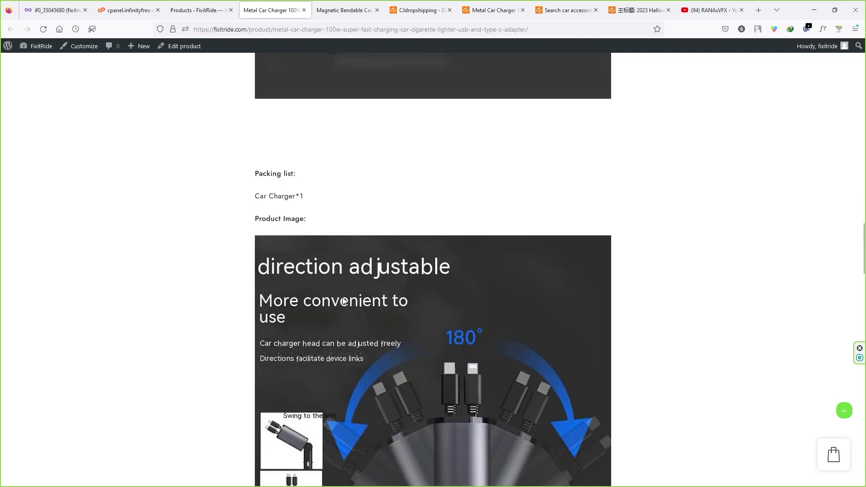
scroll(346, 298, up, 20)
scroll(360, 299, up, 4)
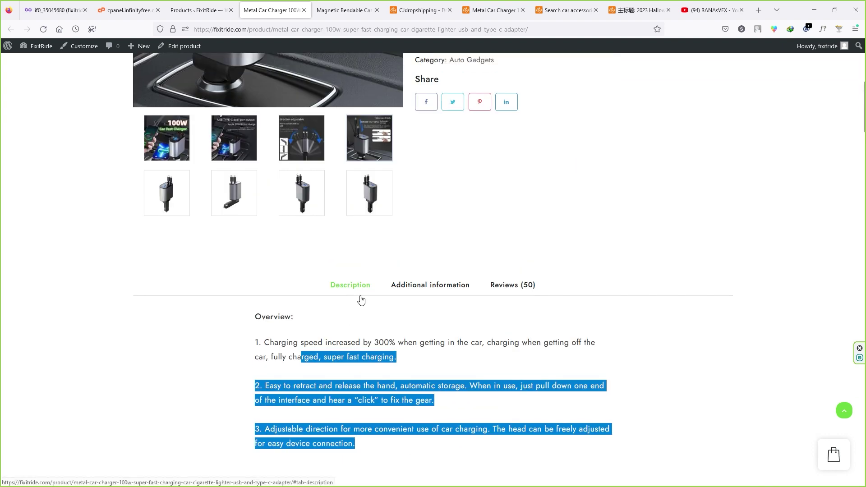
click(424, 285)
scroll(399, 243, down, 4)
Read through the charger's 50 customer reviews
scroll(399, 242, up, 4)
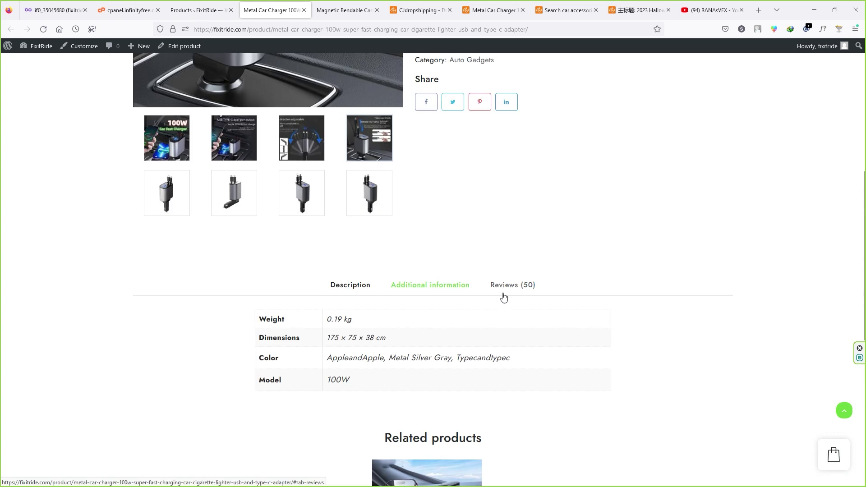
click(511, 288)
scroll(357, 316, down, 12)
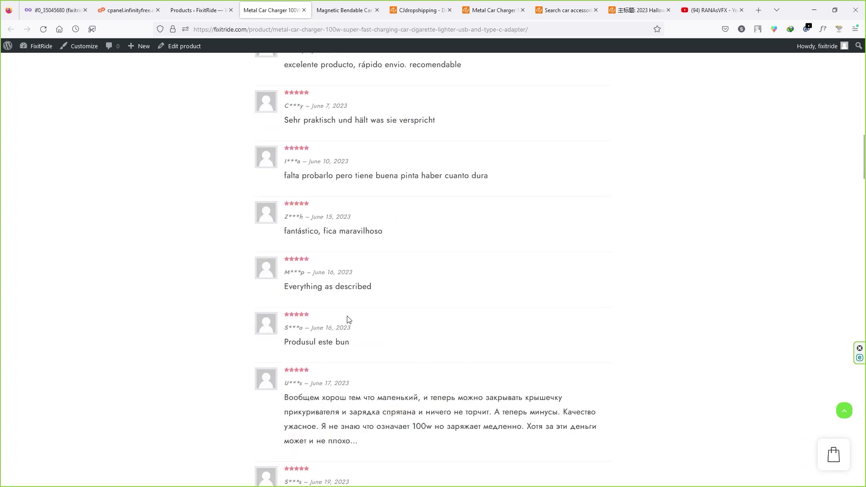
scroll(347, 319, down, 10)
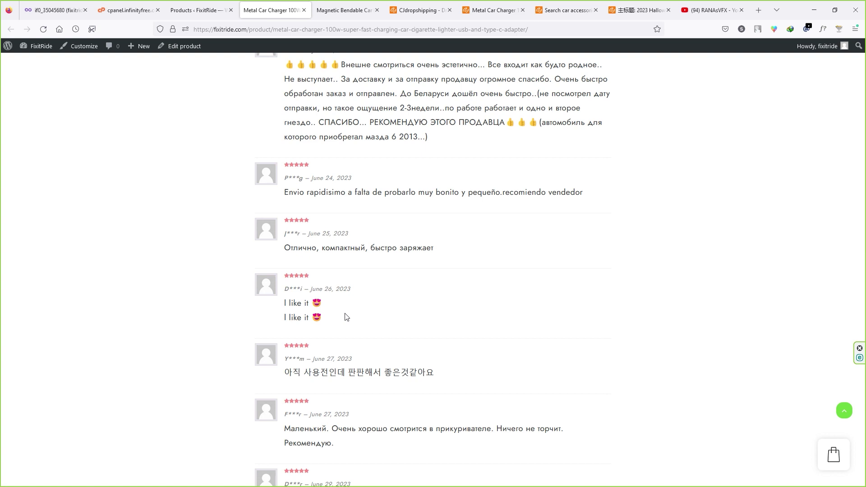
scroll(343, 332, down, 1)
scroll(339, 338, up, 12)
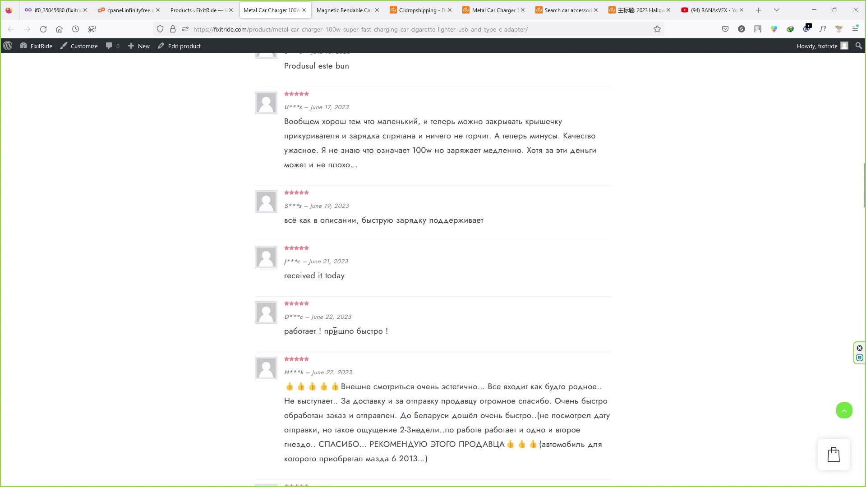
scroll(342, 349, up, 10)
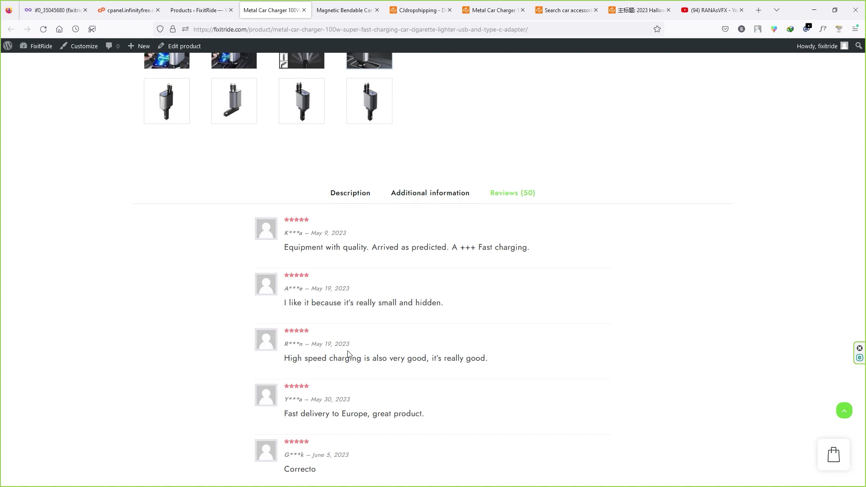
scroll(348, 353, up, 5)
Return to the Description tab, then close the product page to get back to Products
click(347, 422)
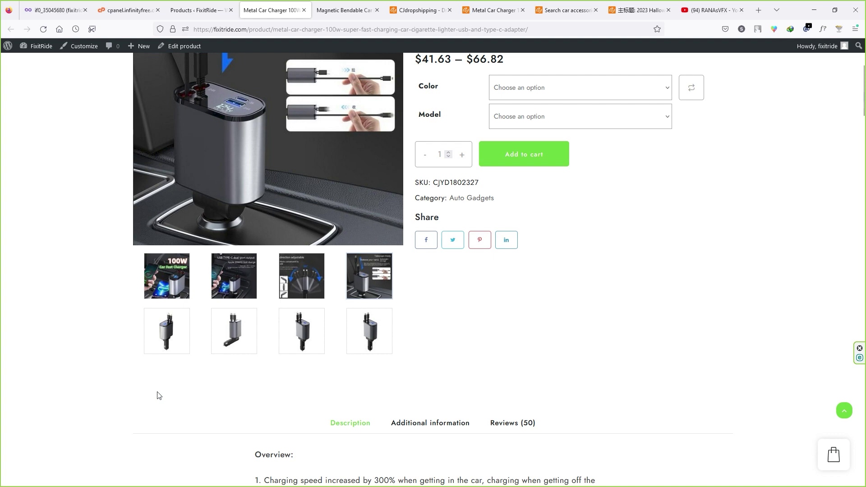
scroll(157, 395, up, 3)
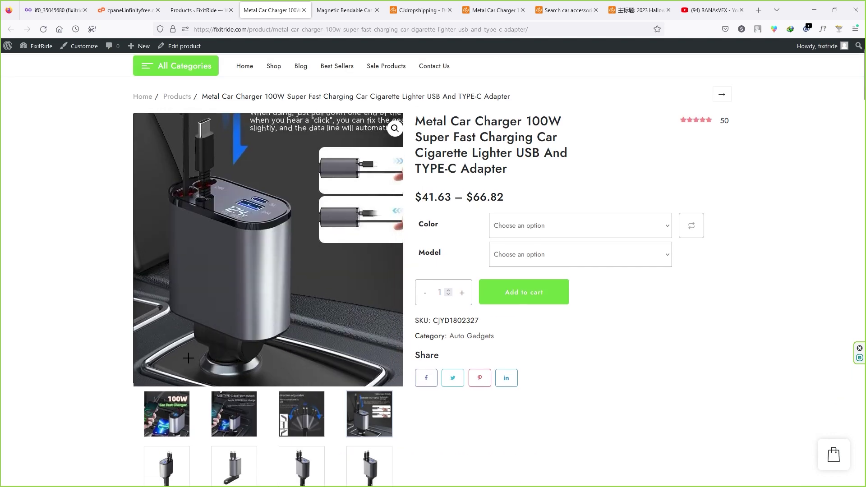
scroll(188, 357, up, 1)
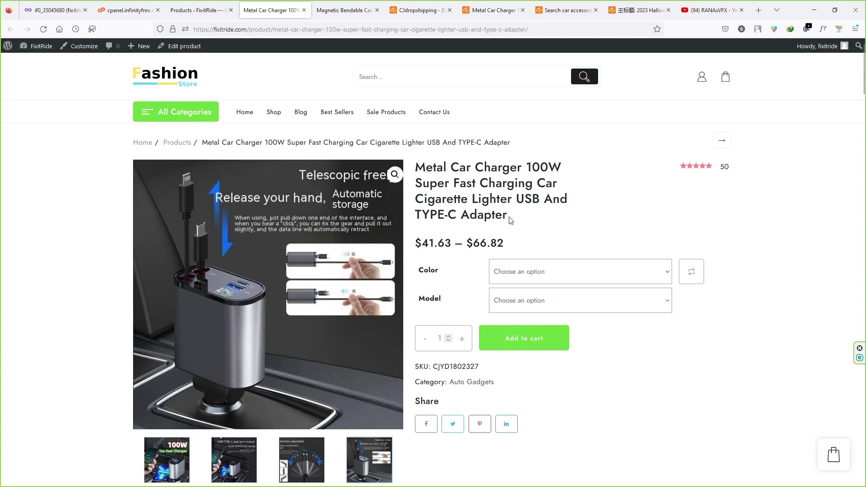
scroll(509, 220, down, 4)
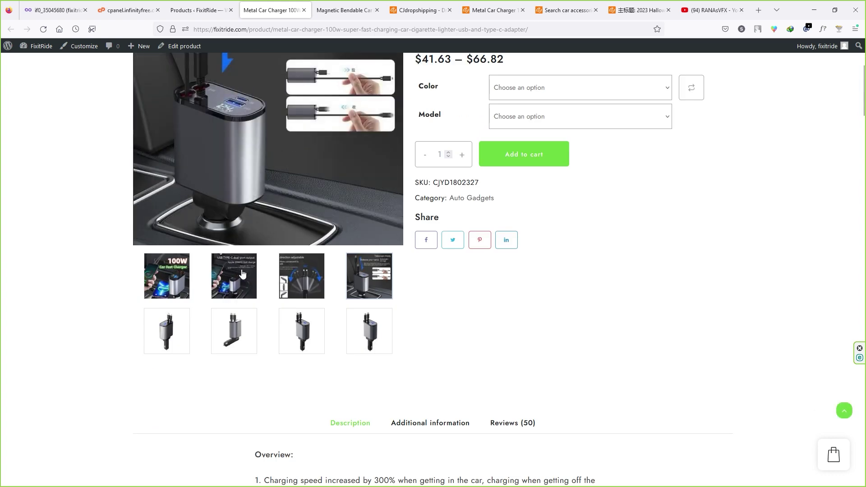
click(304, 10)
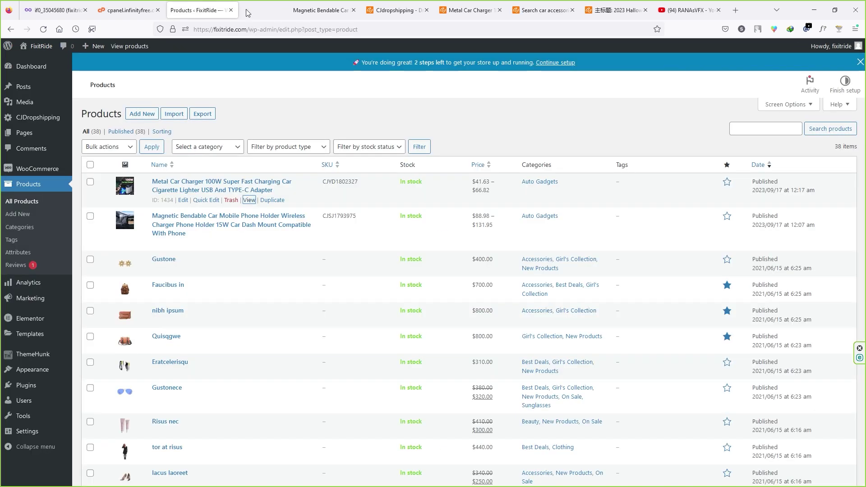
Open the charger's Edit product page in a new tab and select its full product title
right_click(183, 201)
click(198, 224)
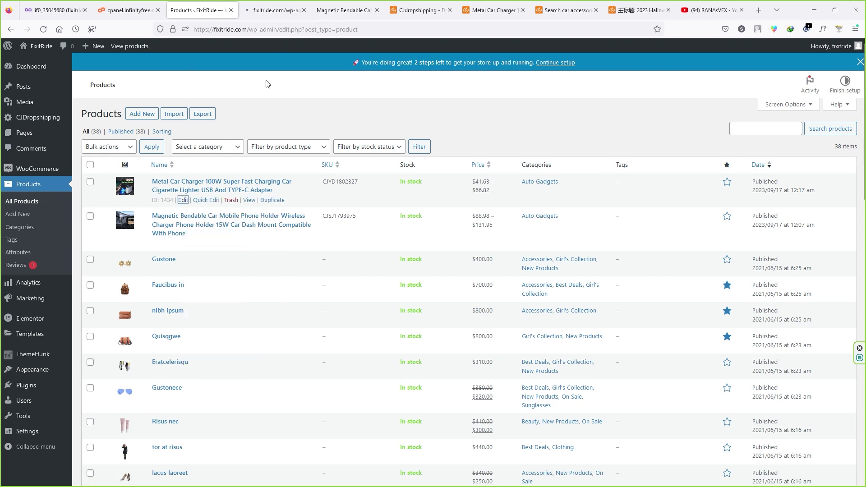
click(273, 10)
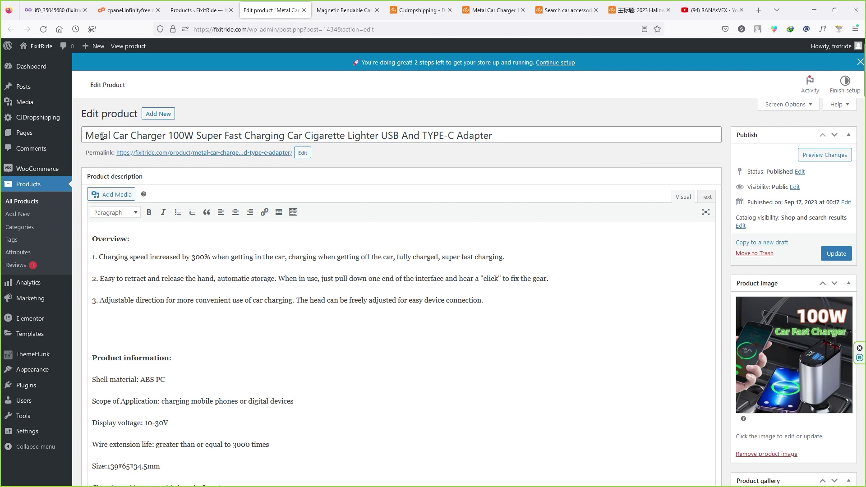
drag(87, 134, 515, 134)
click(515, 134)
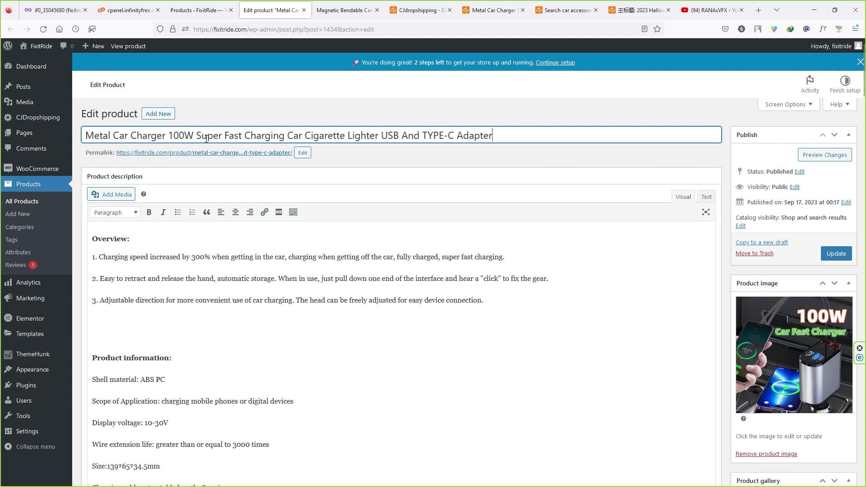
drag(494, 136, 82, 135)
key(ctrl+c)
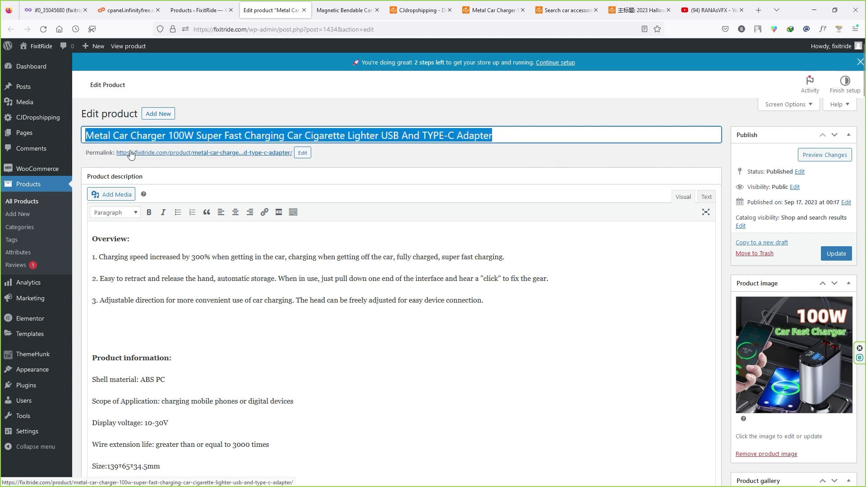
click(407, 136)
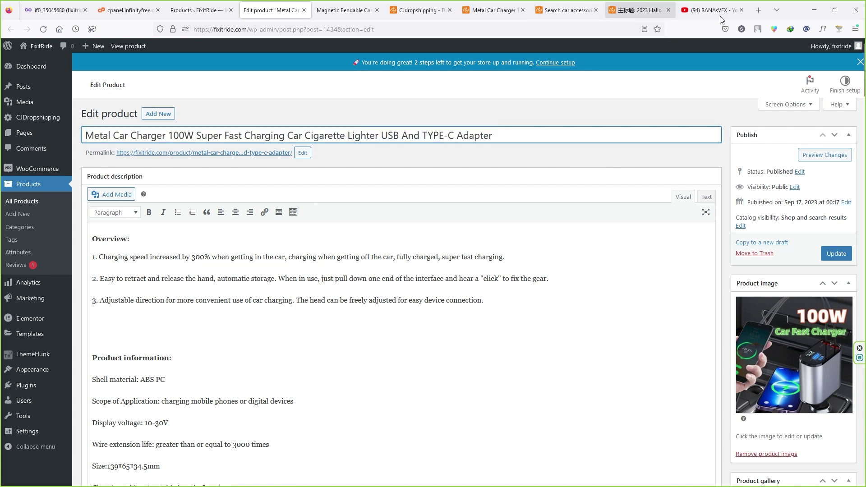
Open ChatGPT in a new tab and ask it to shorten the pasted product title
click(758, 10)
text(chat.openai.com)
key(Return)
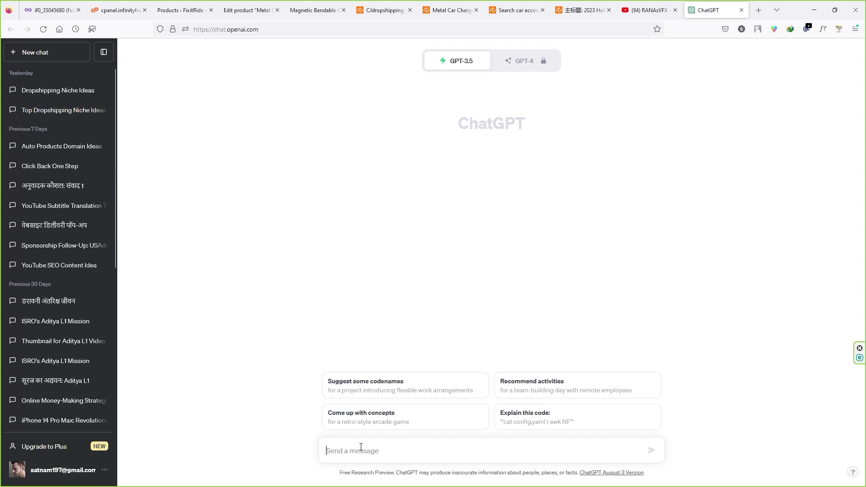
text(short this)
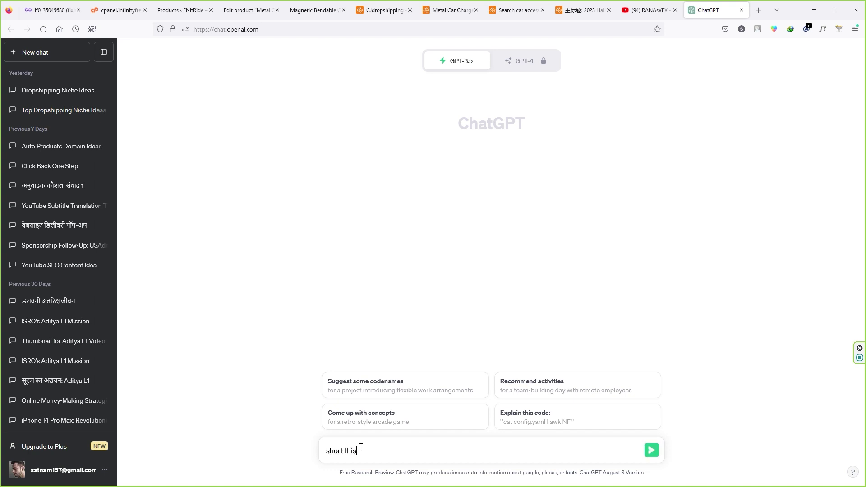
text( product title:-)
key(ctrl+v)
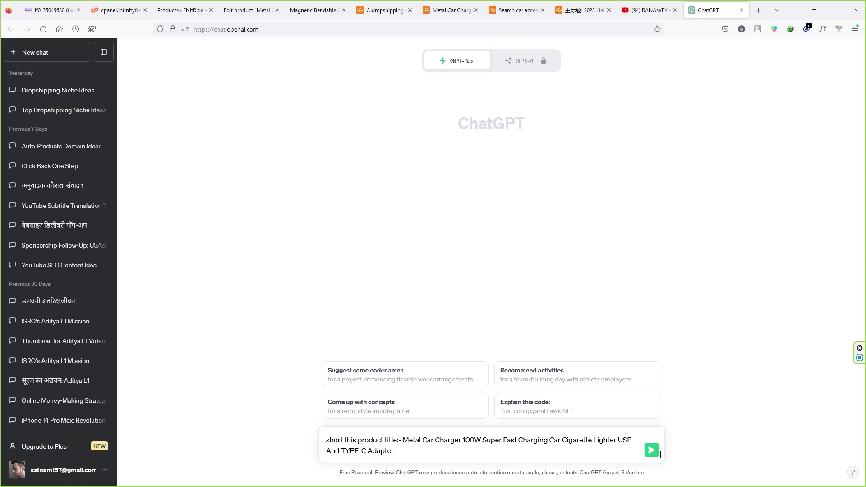
click(653, 451)
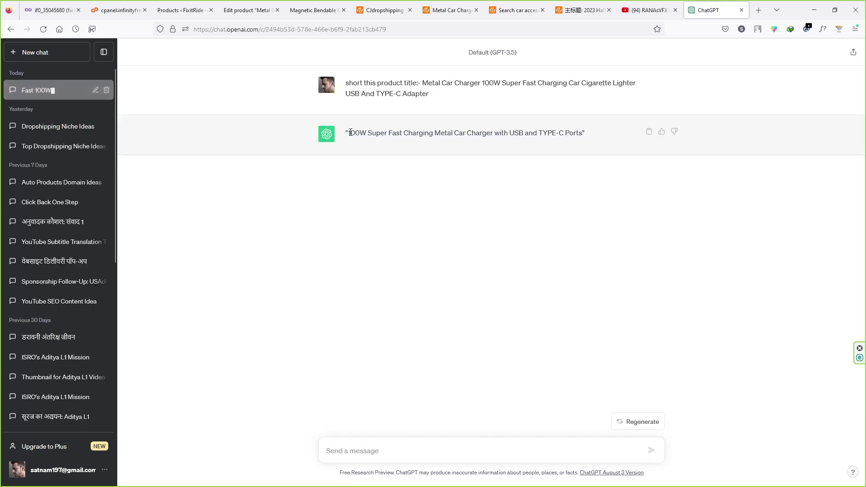
drag(348, 133, 441, 132)
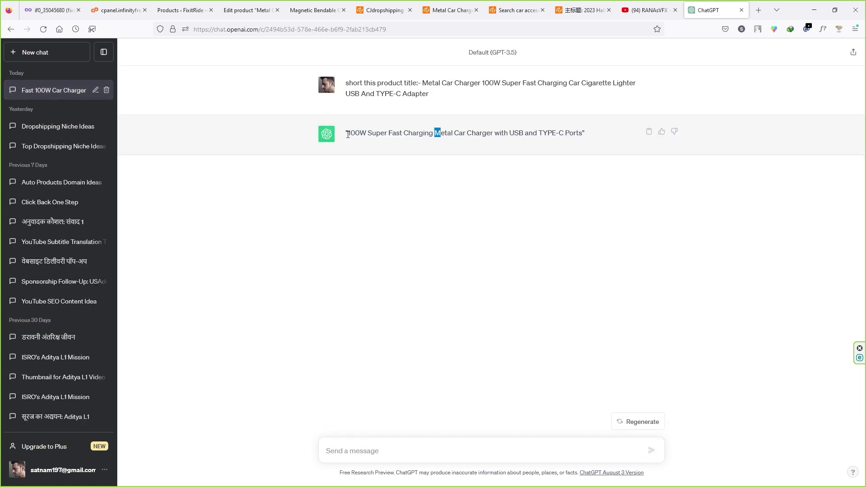
click(559, 140)
drag(350, 133, 491, 133)
Ask 'can you make more short' and copy the reply '100W Metal Car Charger with USB & TYPE-C Ports'
click(401, 451)
text(can you make mo)
key(BackSpace)
key(BackSpace)
text(more)
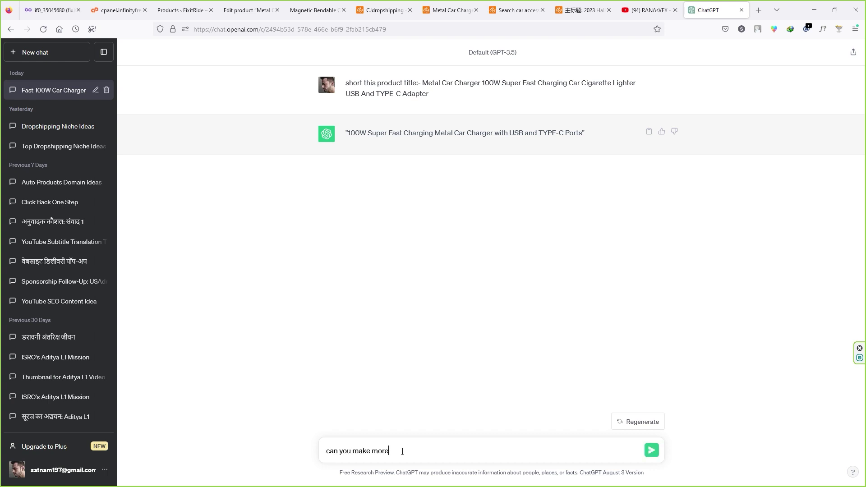
text( short)
key(Return)
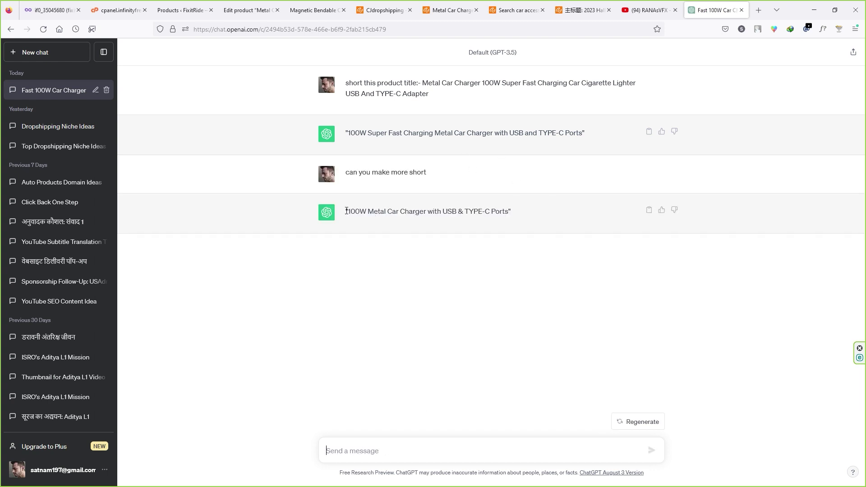
drag(349, 212, 508, 219)
key(ctrl+c)
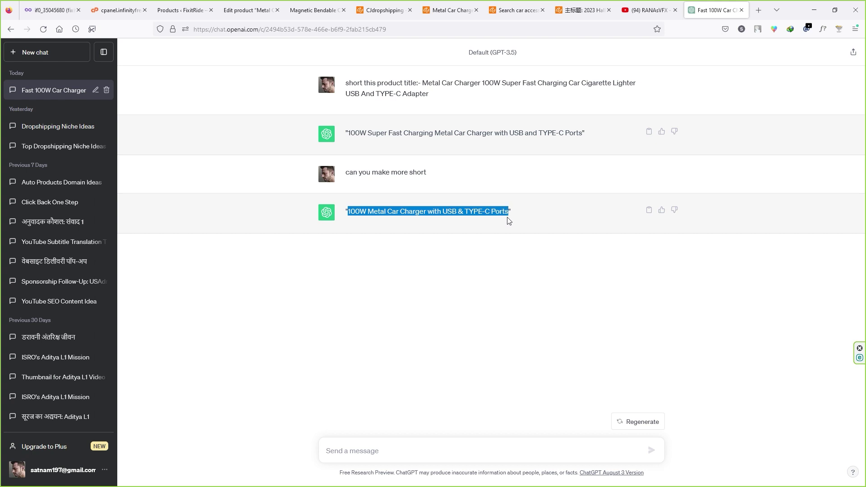
drag(426, 83, 429, 95)
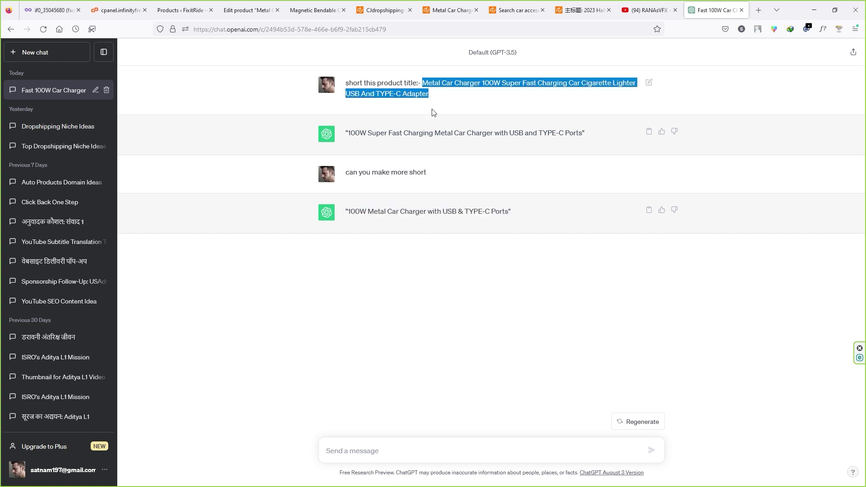
drag(352, 211, 451, 212)
click(473, 214)
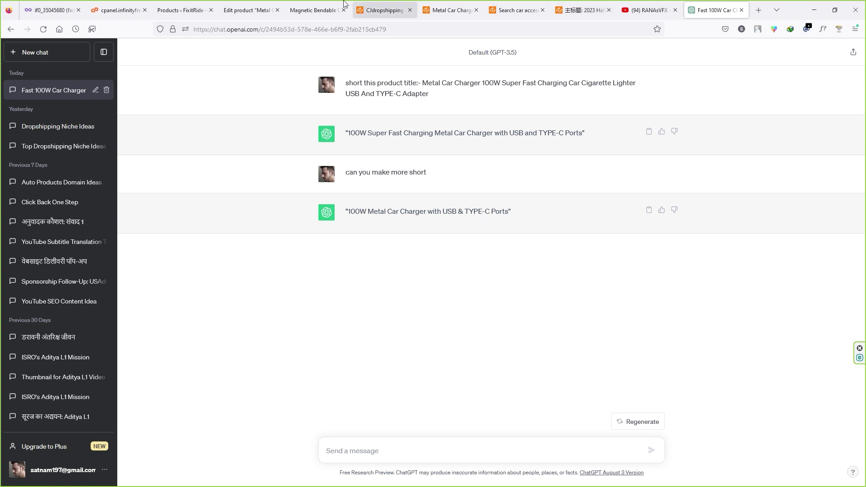
click(253, 10)
click(266, 134)
Replace the product title with the pasted '100W Metal Car Charger with USB & TYPE-C Ports'
key(ctrl+a)
key(ctrl+v)
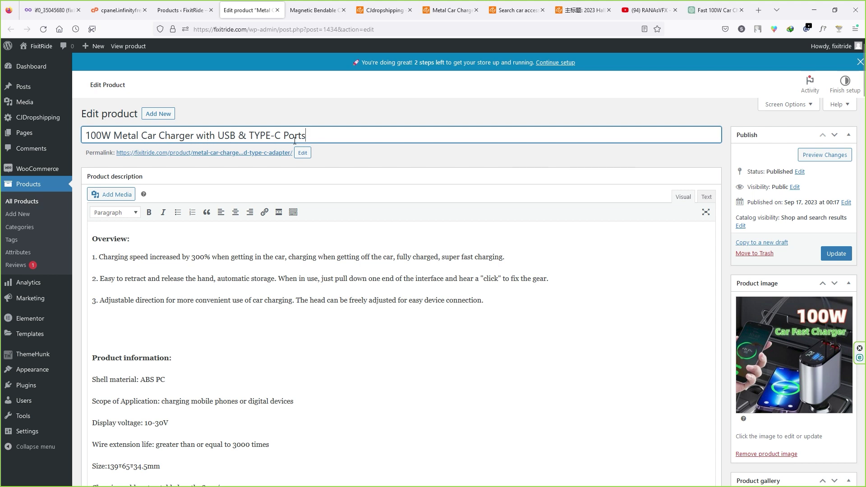
scroll(281, 271, down, 5)
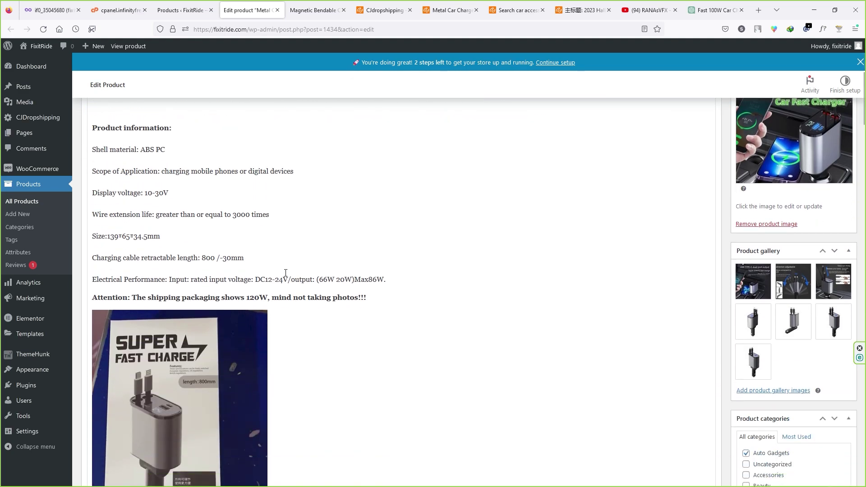
scroll(285, 272, down, 3)
scroll(285, 272, up, 8)
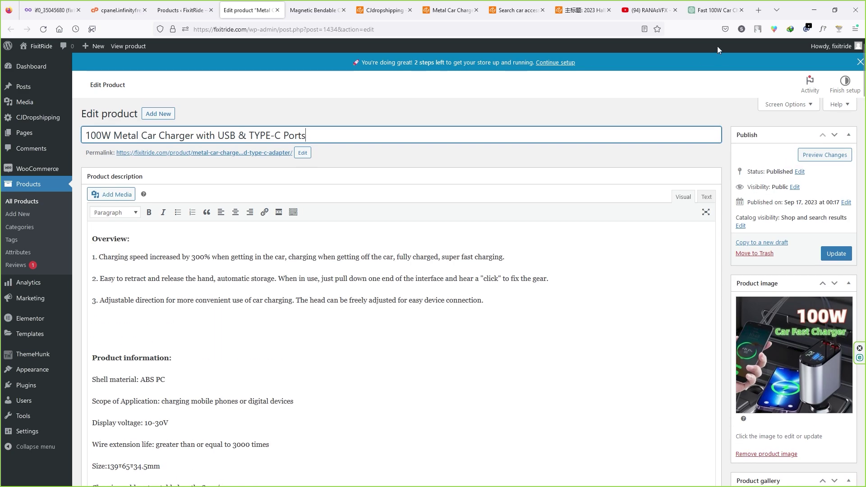
Ask ChatGPT to write a product description for the shortened title
click(715, 9)
text(can )
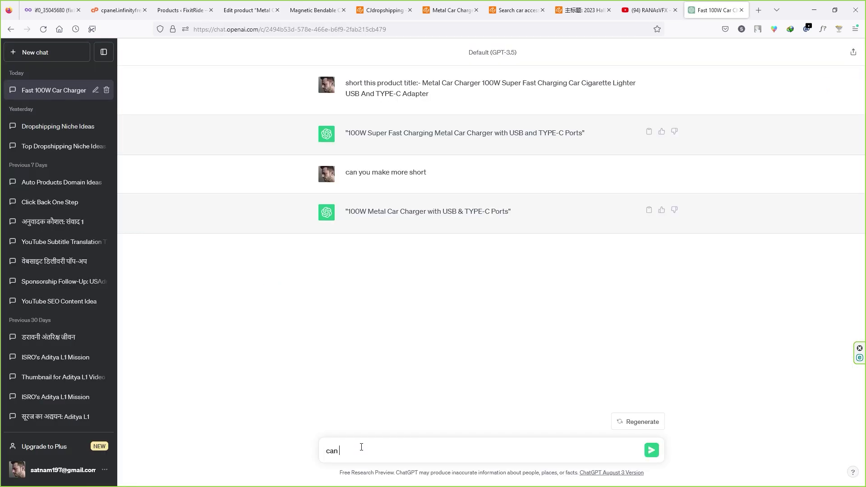
text(you write the product description)
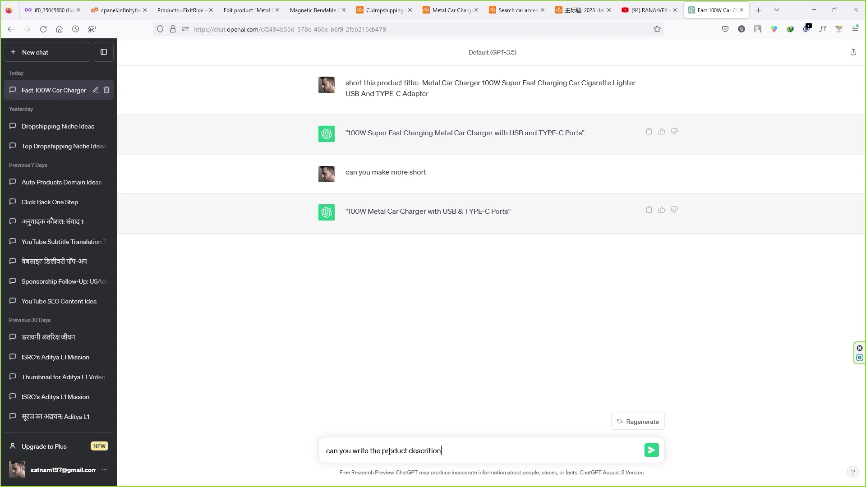
text( for the title you provided me?)
key(Return)
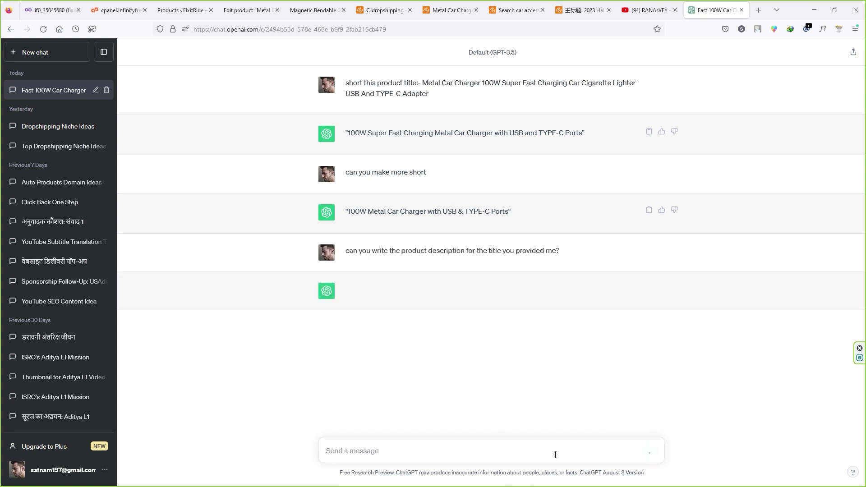
drag(345, 211, 588, 391)
click(424, 312)
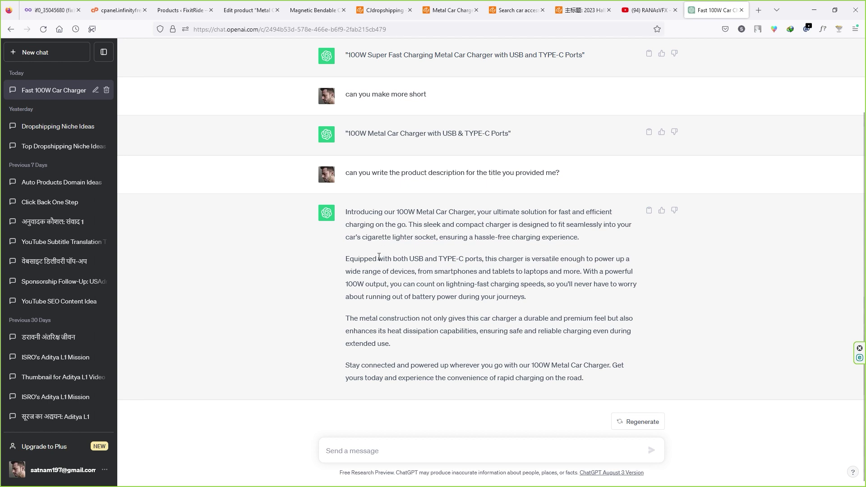
Request a 500-word product description and select the whole reply to copy
text(write )
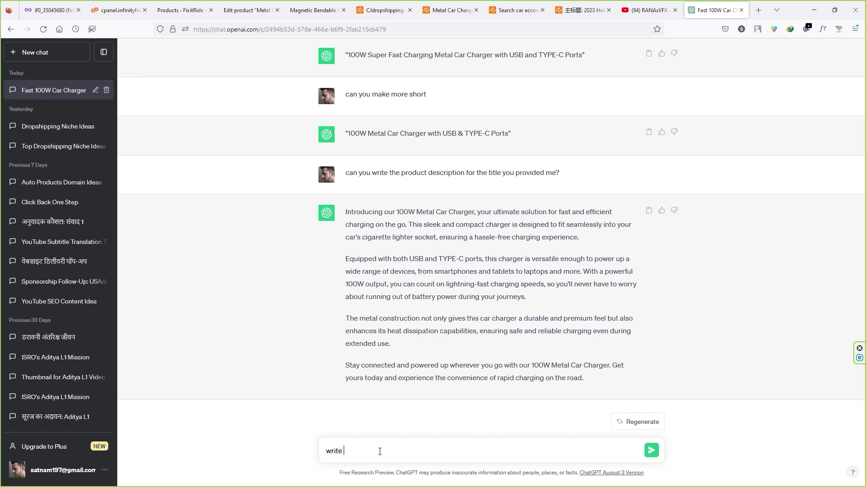
text(500 words product description)
text(please)
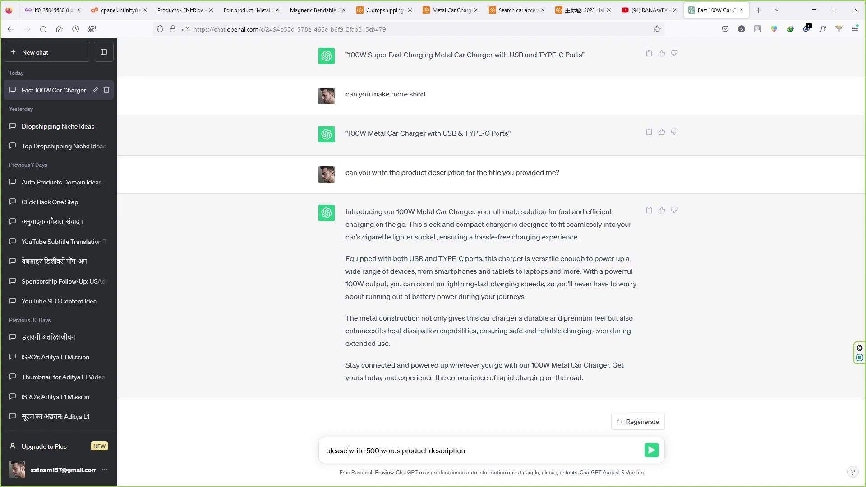
key(Return)
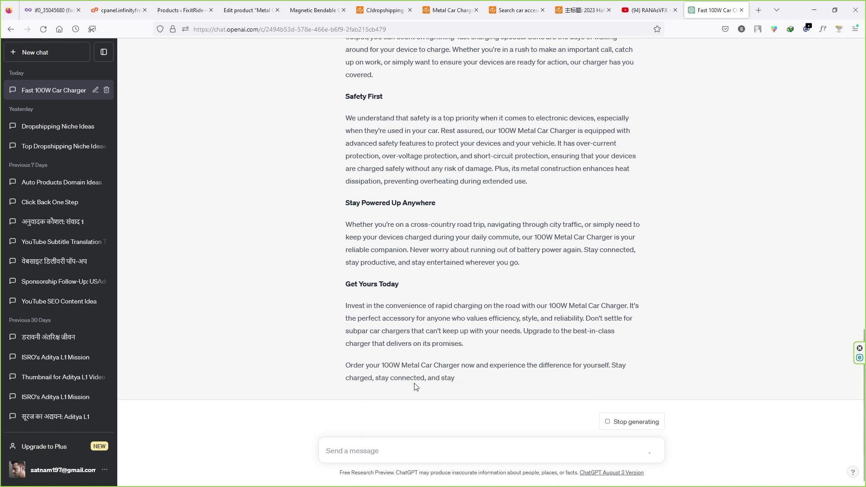
scroll(492, 378, up, 10)
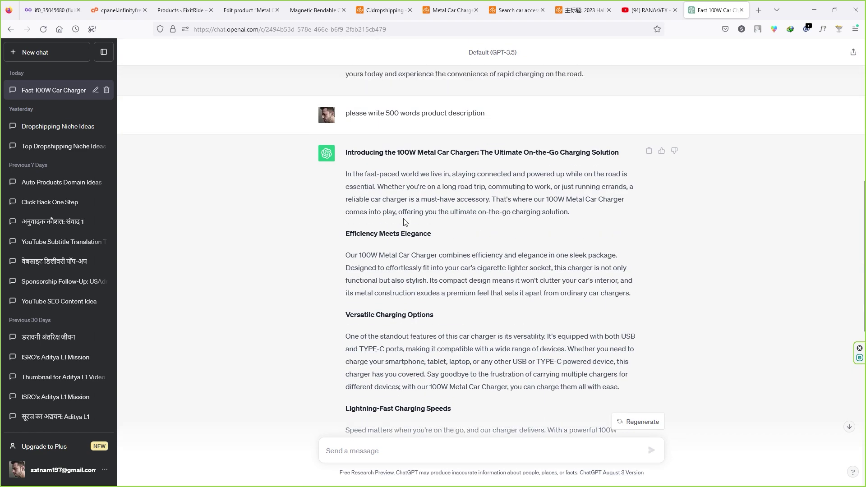
drag(346, 191, 406, 469)
scroll(406, 469, down, 15)
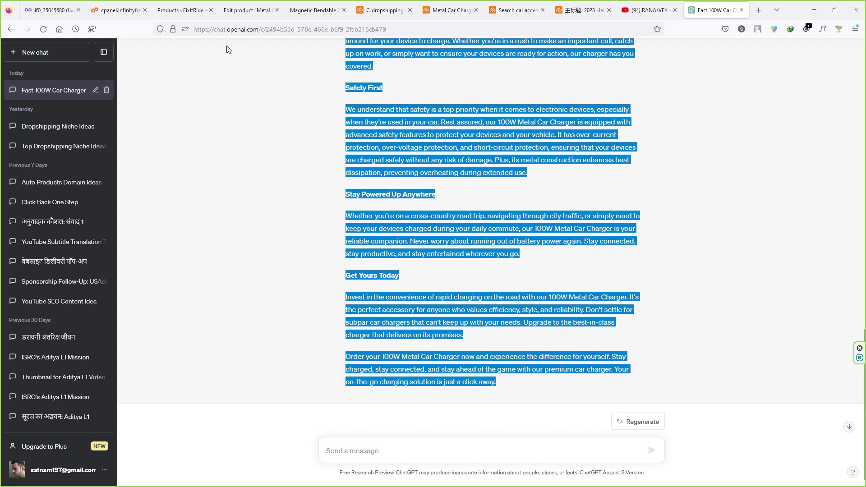
click(249, 10)
click(95, 239)
drag(94, 239, 166, 484)
click(160, 165)
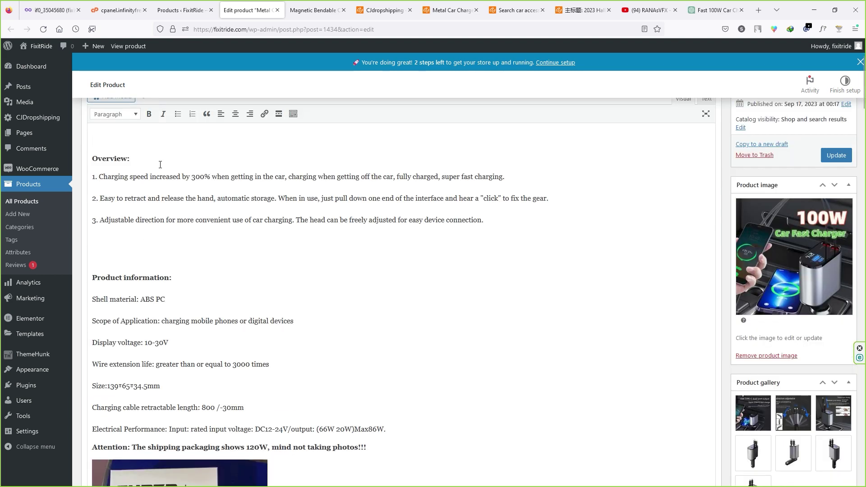
key(ctrl+v)
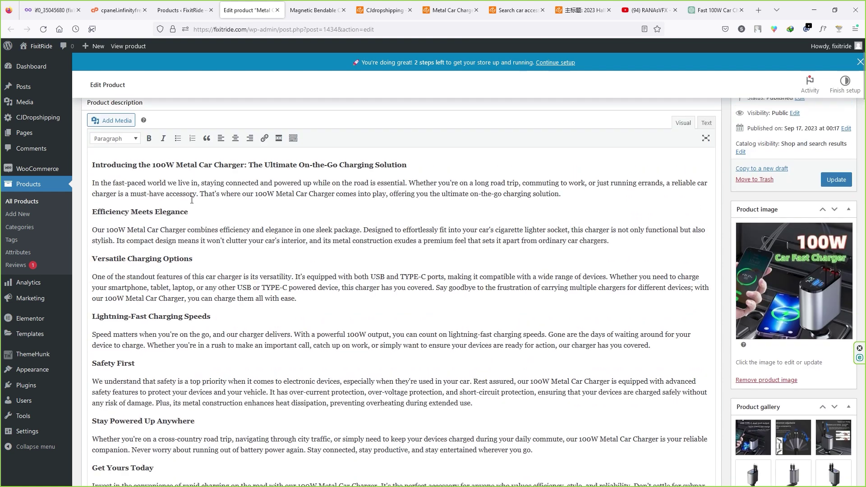
scroll(191, 200, down, 5)
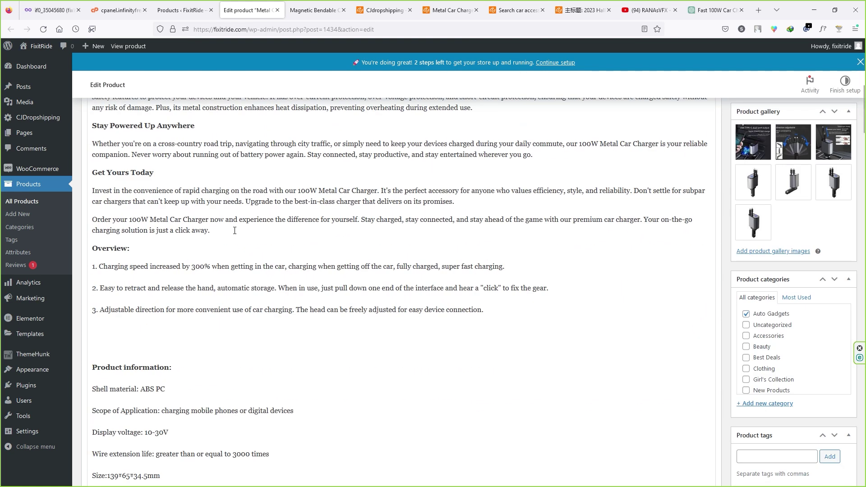
key(Delete)
key(Return)
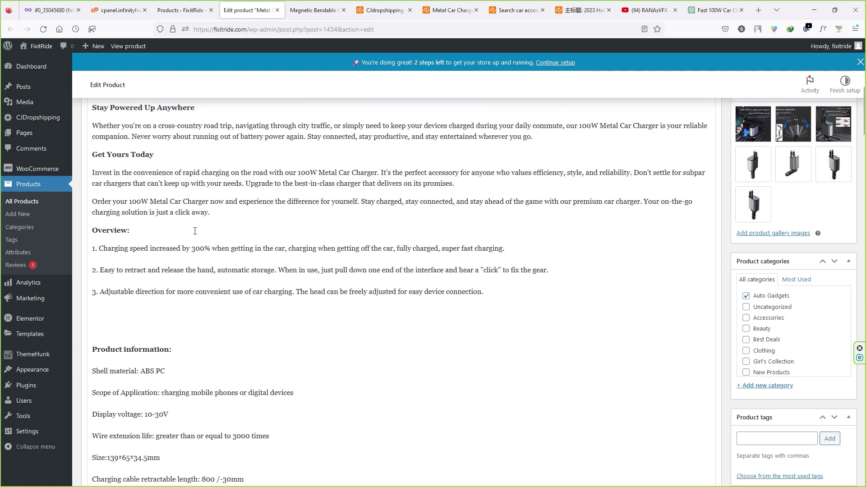
click(481, 298)
key(Delete)
key(Delete)
key(Delete)
scroll(240, 226, up, 4)
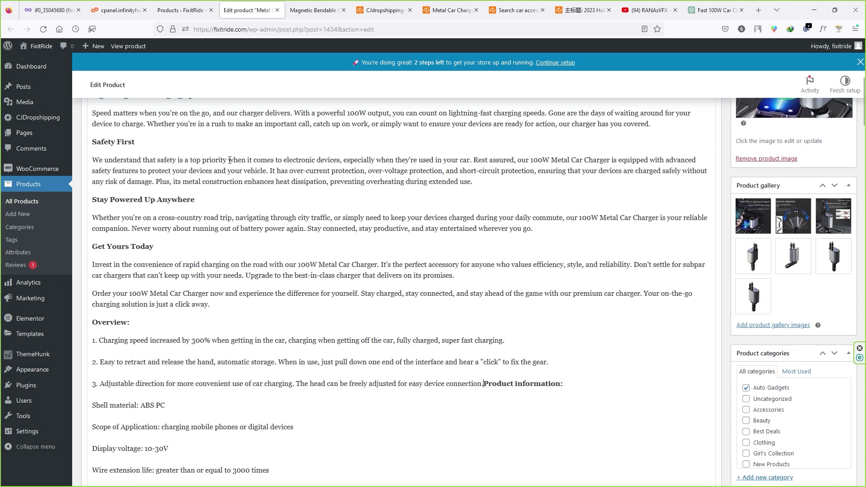
scroll(254, 211, down, 4)
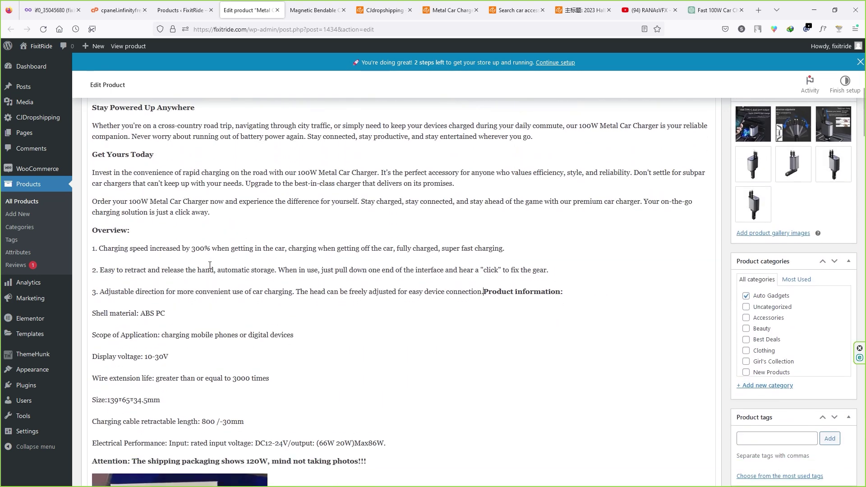
scroll(181, 331, down, 2)
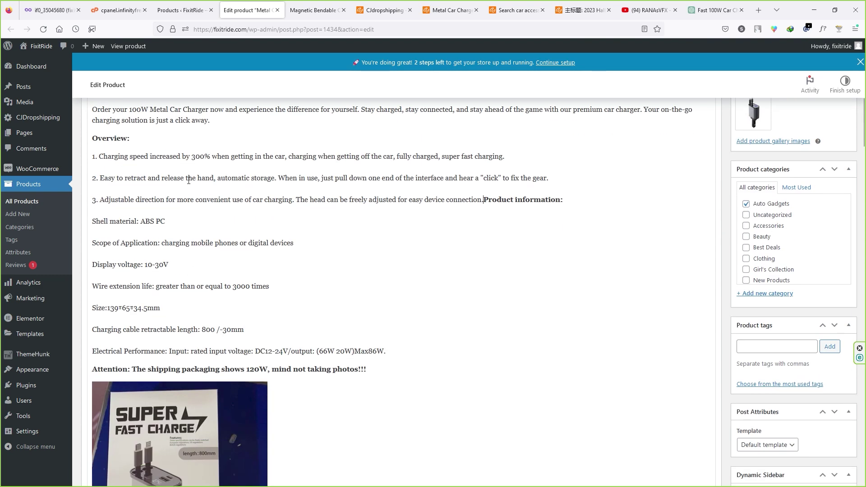
scroll(267, 247, down, 4)
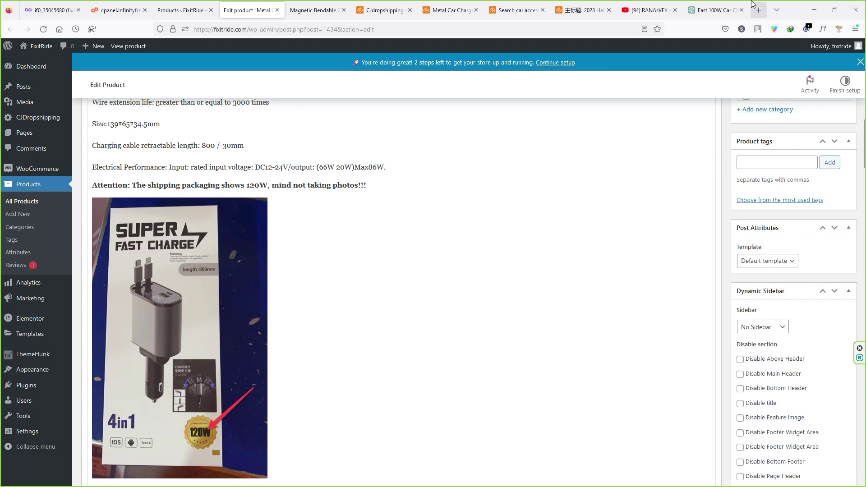
click(715, 9)
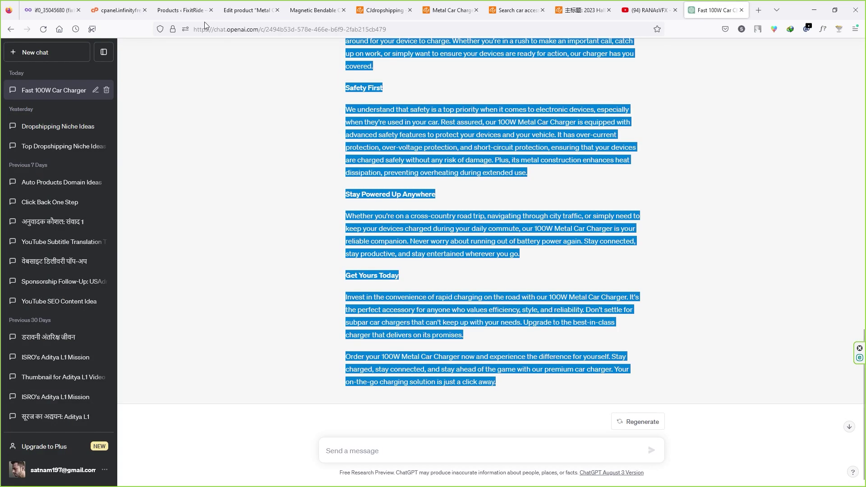
click(247, 10)
click(316, 10)
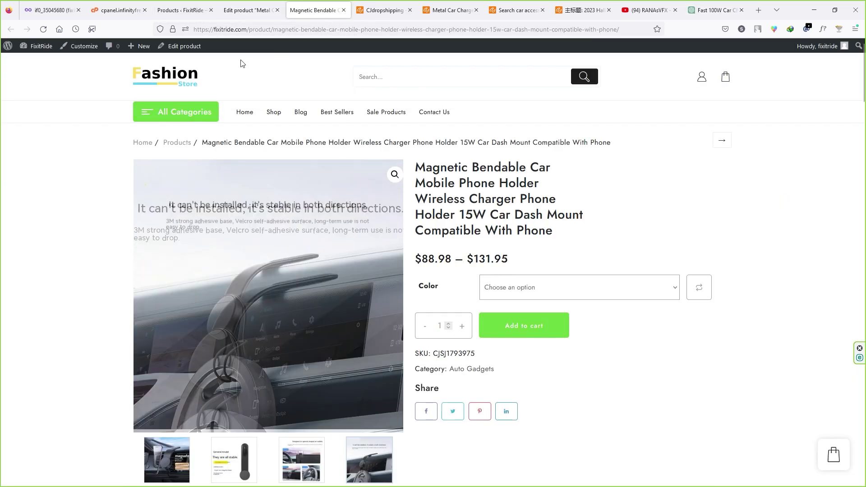
click(181, 10)
click(250, 9)
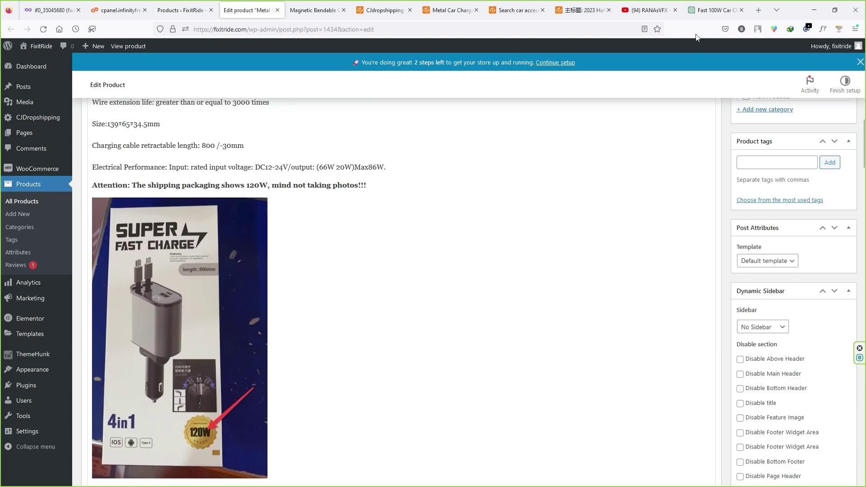
click(709, 10)
click(248, 9)
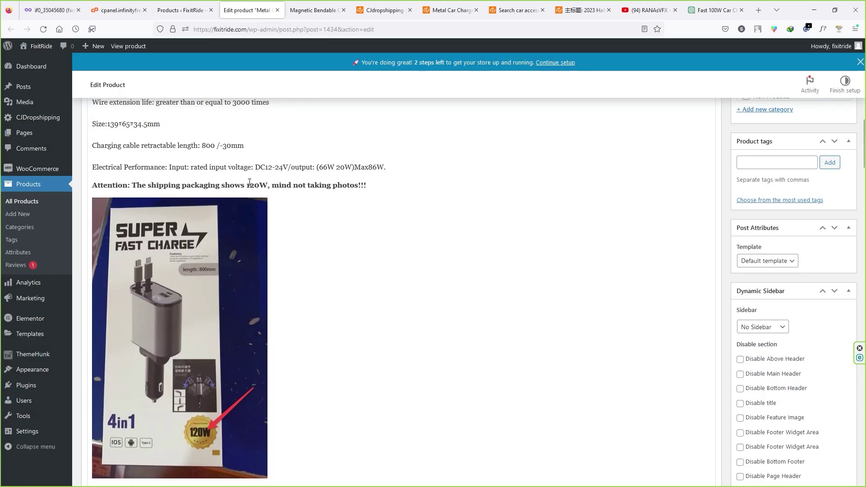
scroll(378, 261, down, 8)
click(238, 278)
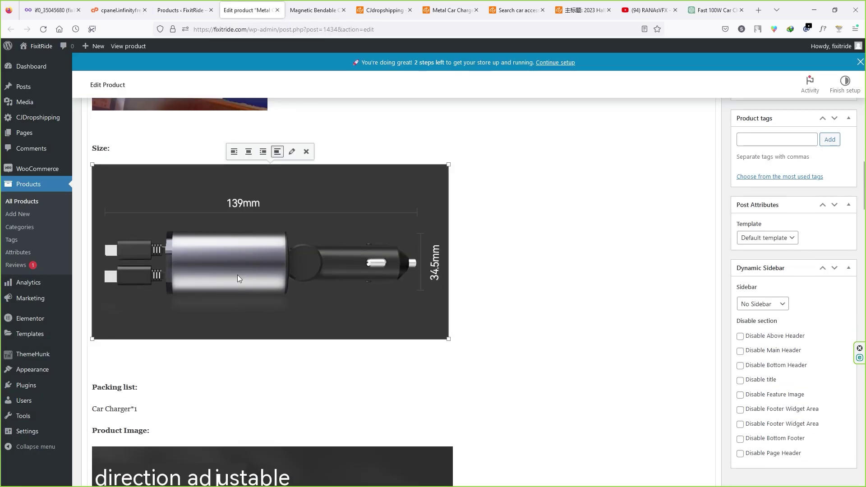
scroll(180, 213, up, 3)
click(181, 213)
scroll(325, 222, up, 3)
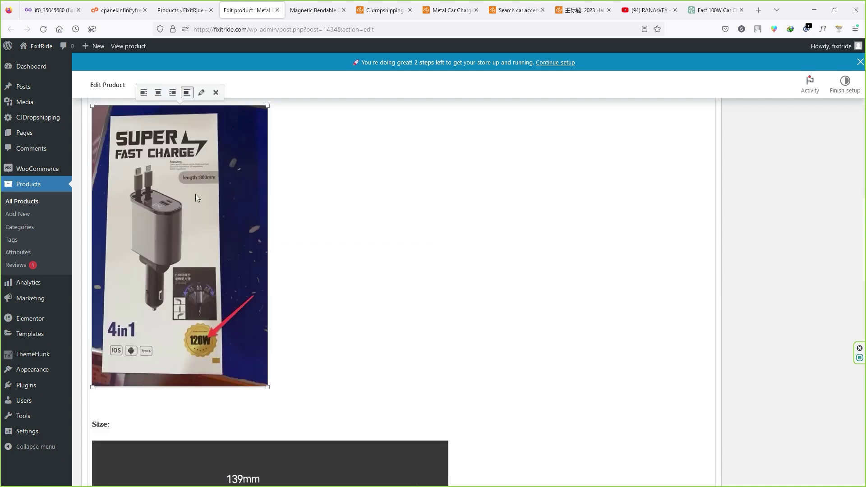
scroll(196, 198, down, 12)
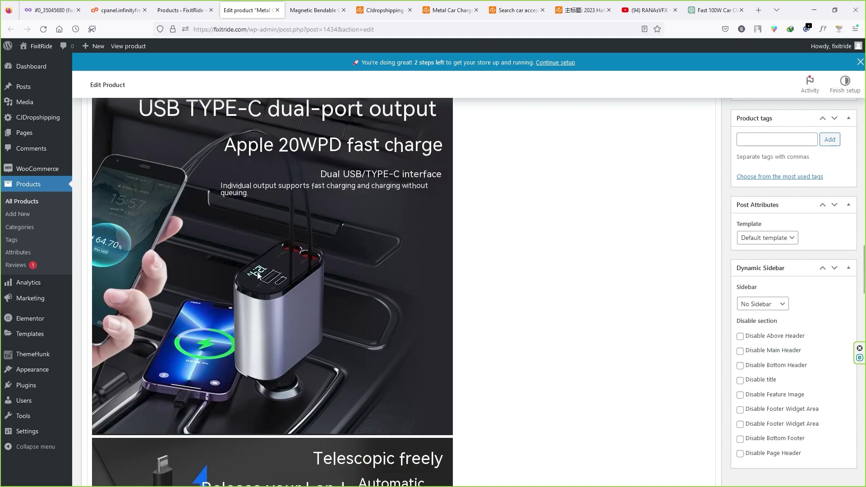
click(291, 267)
scroll(292, 269, down, 6)
click(293, 269)
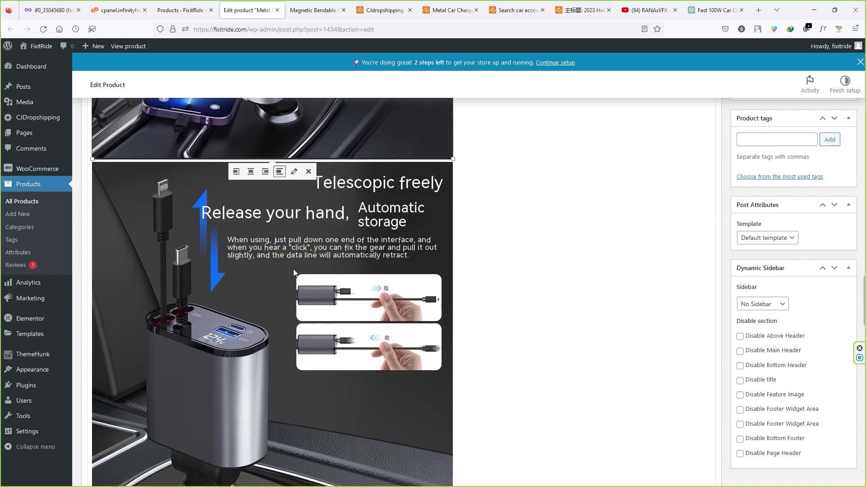
scroll(293, 274, down, 5)
scroll(294, 274, down, 5)
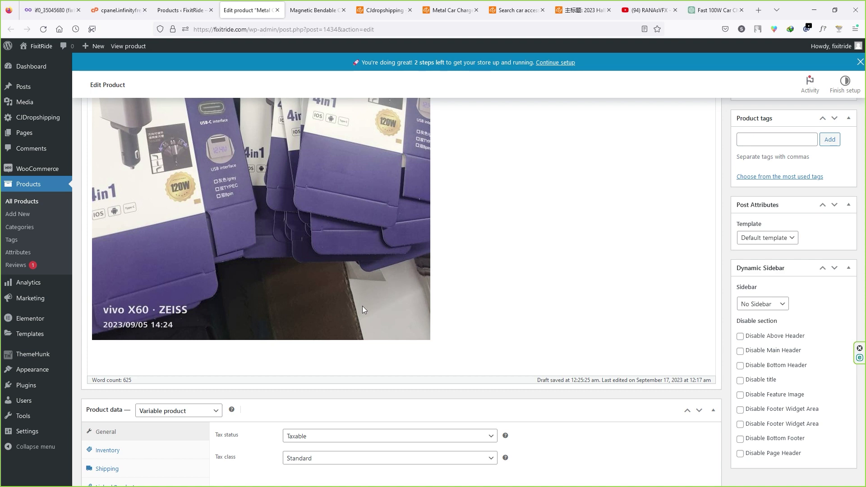
scroll(352, 307, up, 15)
scroll(340, 308, up, 10)
scroll(341, 307, down, 15)
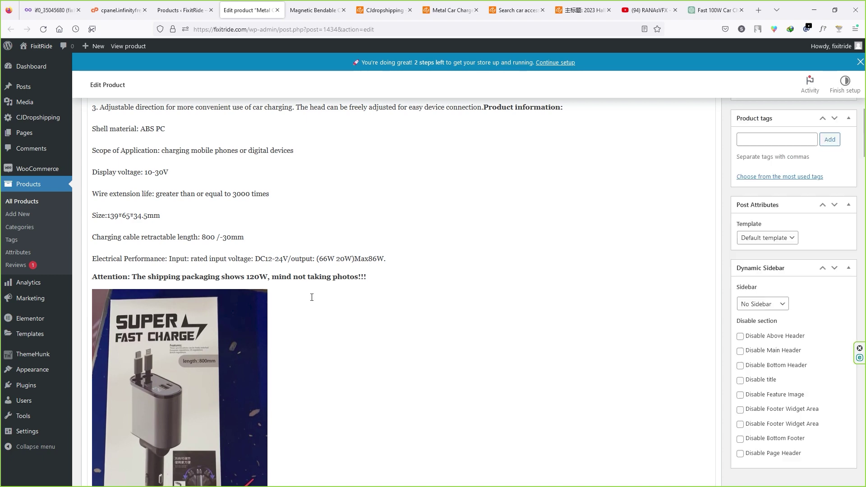
scroll(312, 297, up, 4)
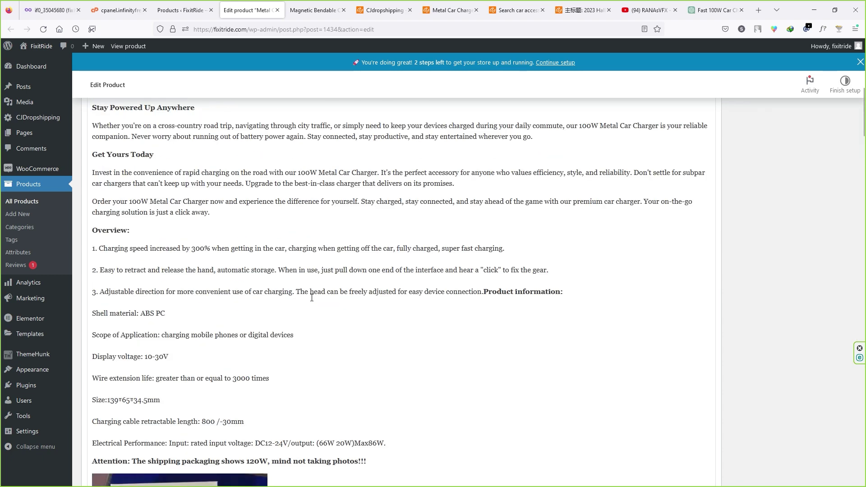
scroll(312, 297, up, 10)
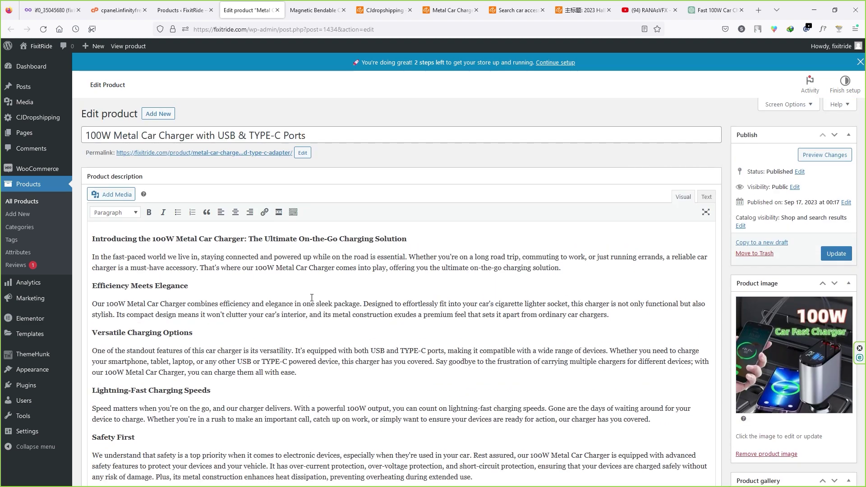
scroll(502, 328, down, 1)
scroll(502, 328, down, 3)
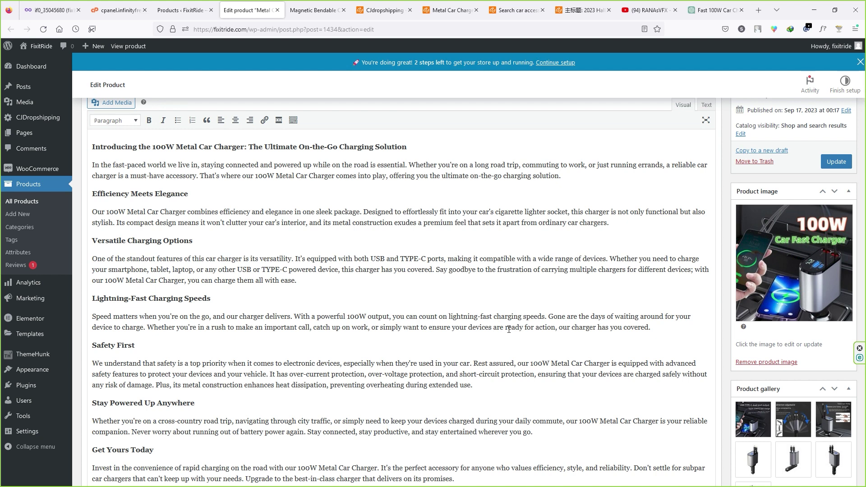
Switch to the YouTube channel and show its VIDEOS grid of latest uploads
click(649, 10)
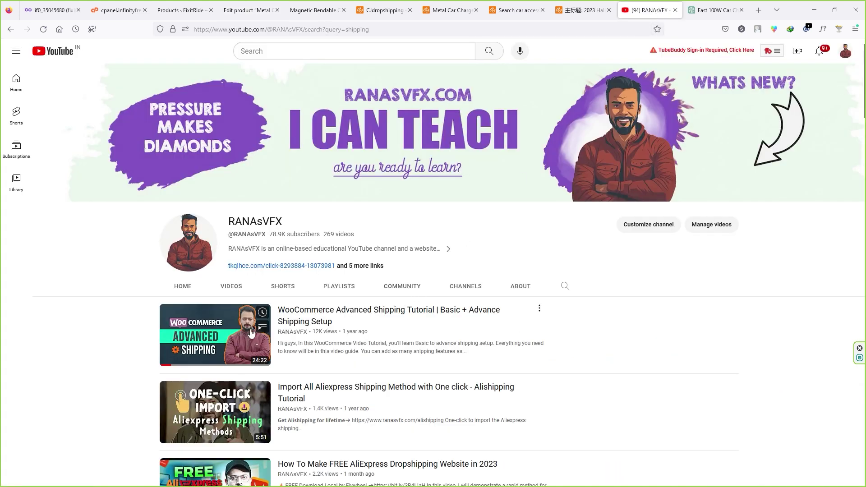
click(231, 286)
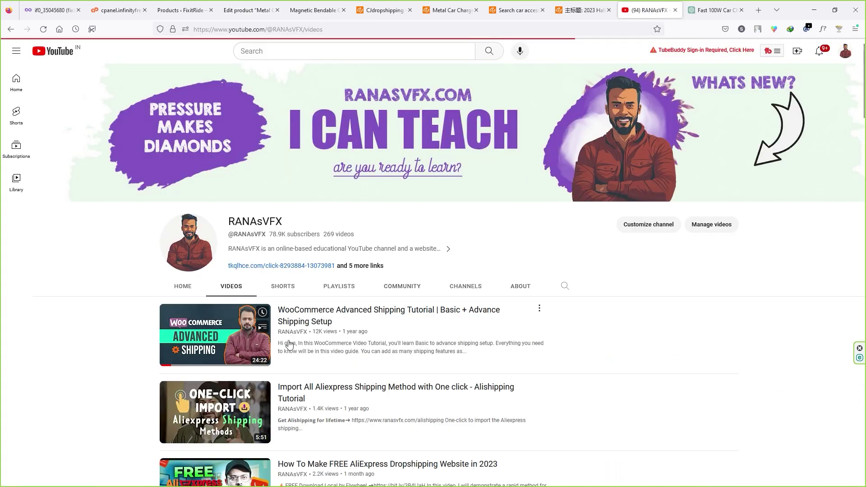
scroll(343, 355, down, 1)
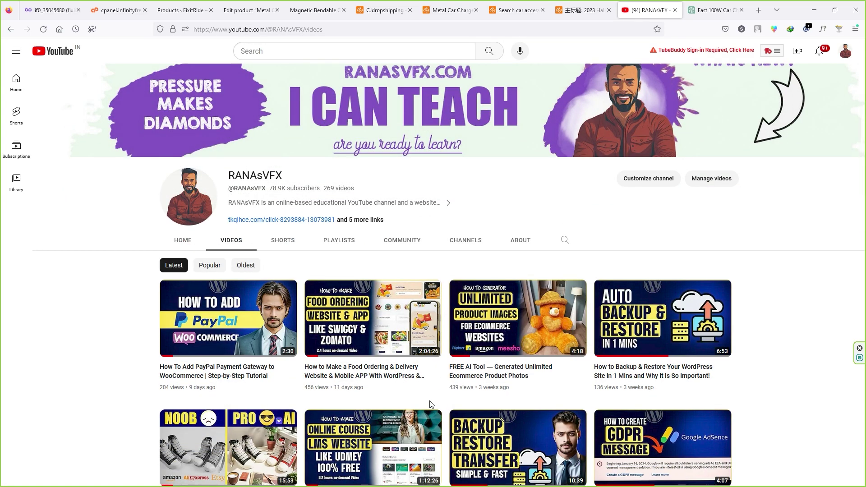
Return to the 100W Metal Car Charger's Edit product page
mouse_move(504, 299)
click(321, 6)
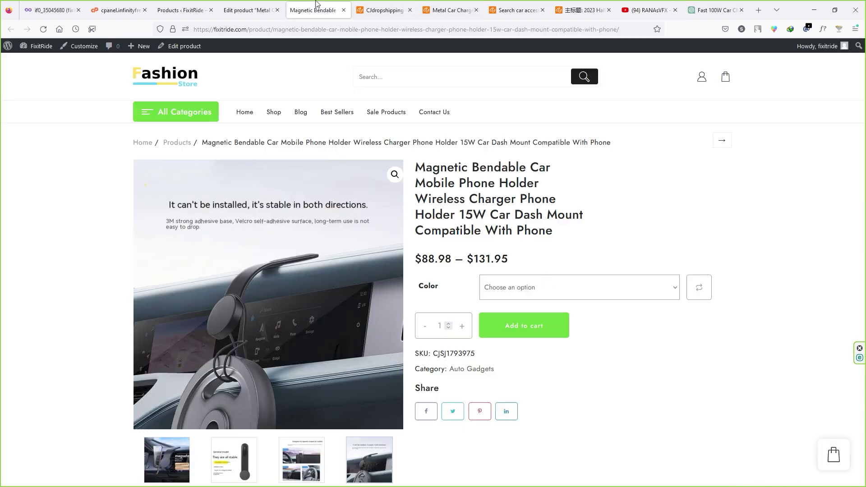
click(253, 7)
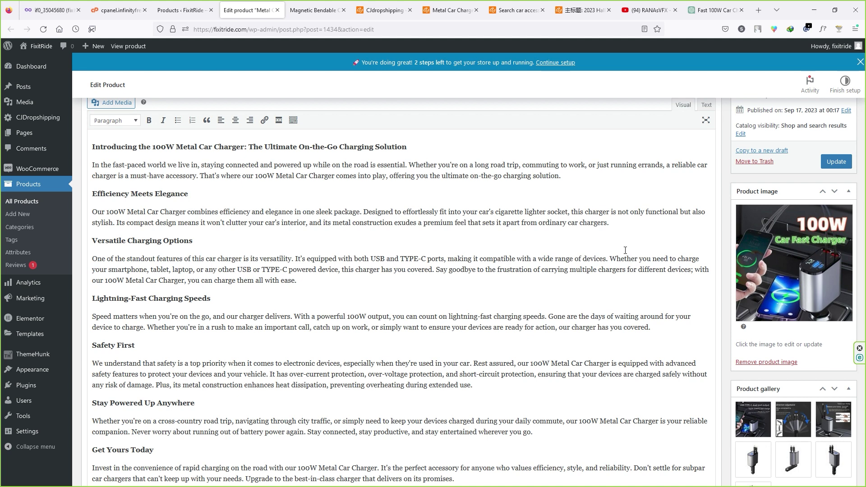
scroll(637, 230, down, 10)
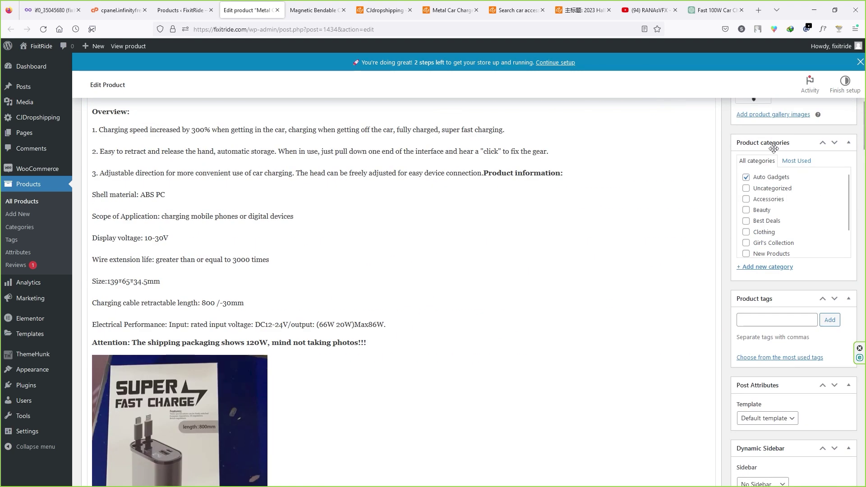
scroll(751, 248, down, 2)
Add the product tag 'Metal Car Charger' and Update the product
click(753, 320)
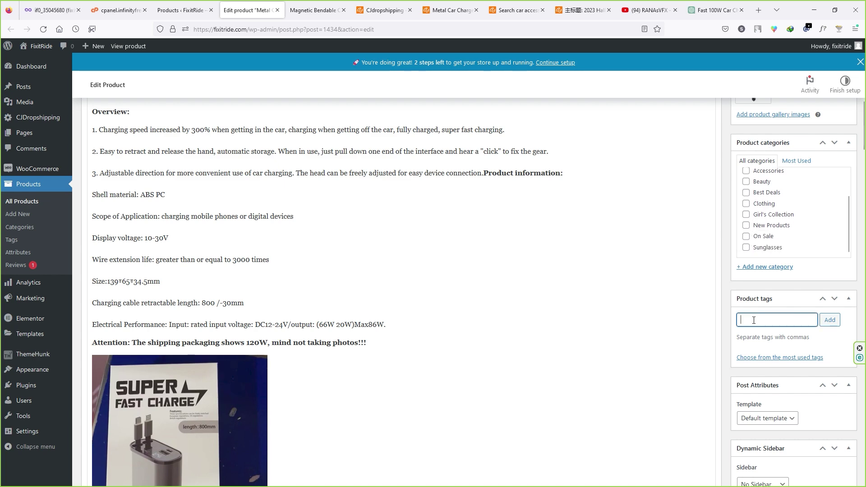
text(Metal Car Charger)
scroll(690, 219, down, 3)
key(Return)
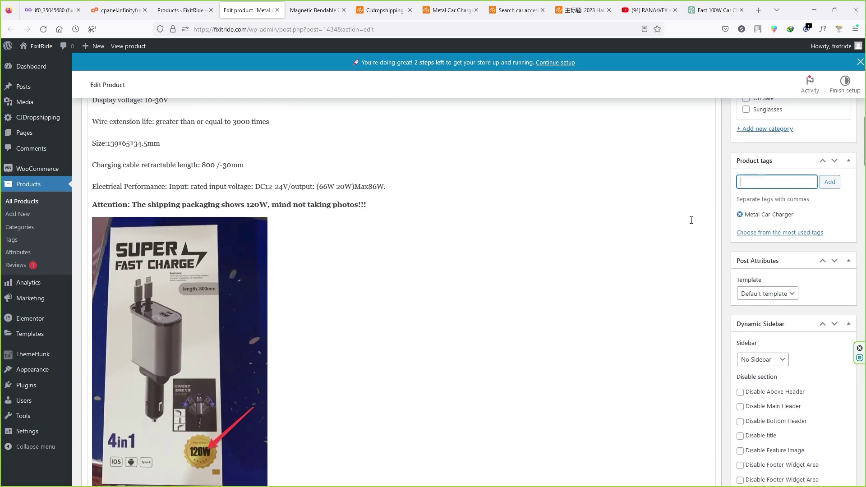
scroll(691, 220, down, 3)
scroll(690, 220, down, 2)
scroll(696, 343, down, 3)
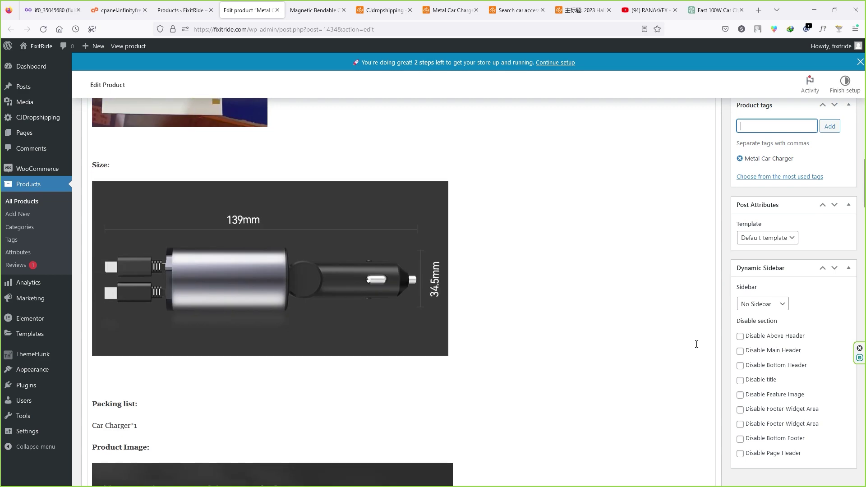
scroll(699, 333, up, 15)
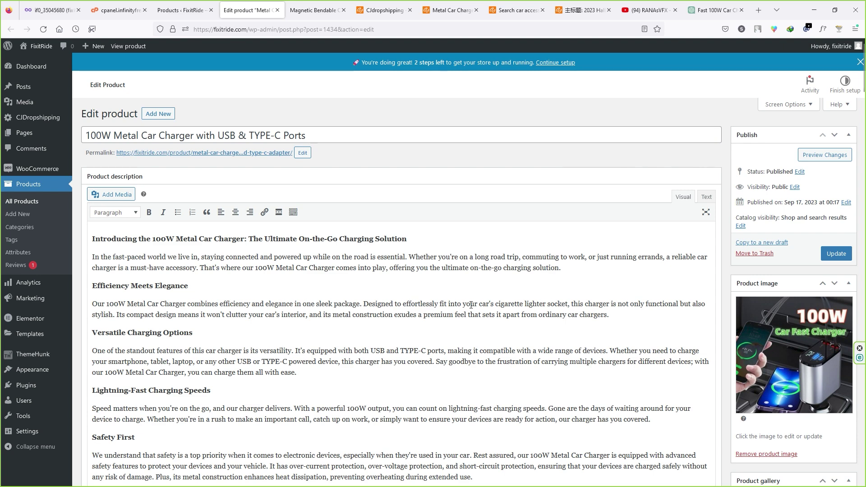
click(829, 256)
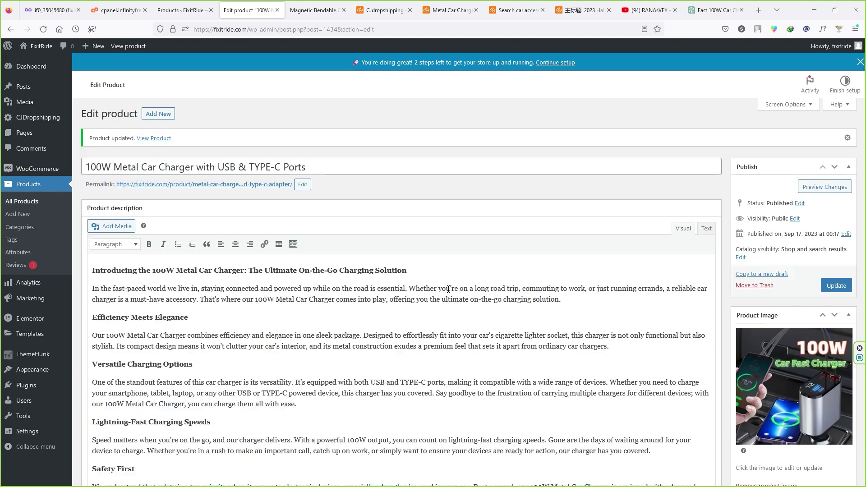
Go to the Dashboard and close the Magnetic Bendable, CJdropshipping, supplier and search tabs
click(27, 72)
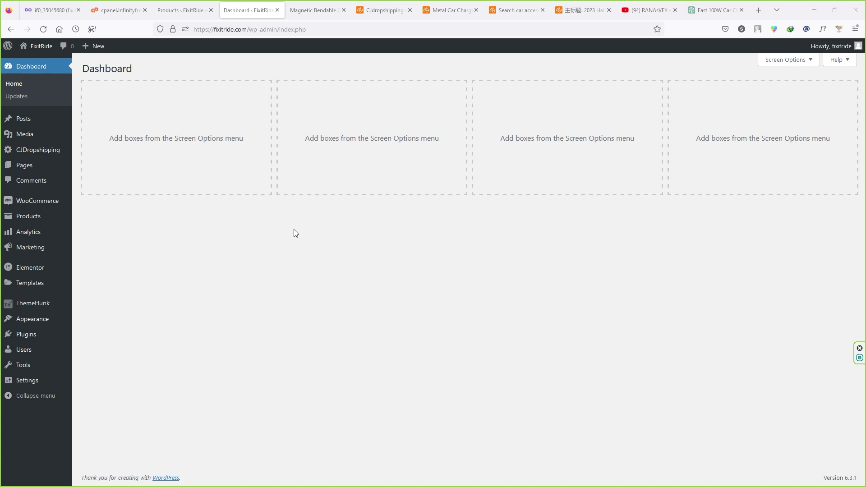
click(316, 10)
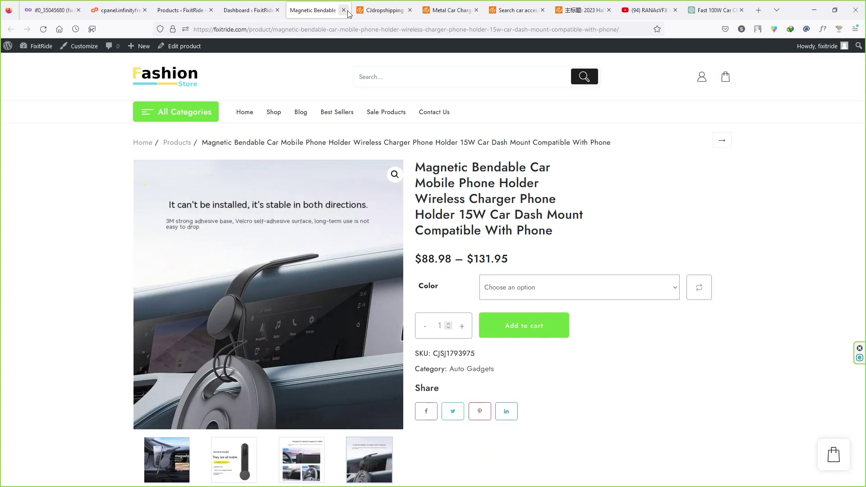
click(344, 10)
click(346, 11)
click(346, 11)
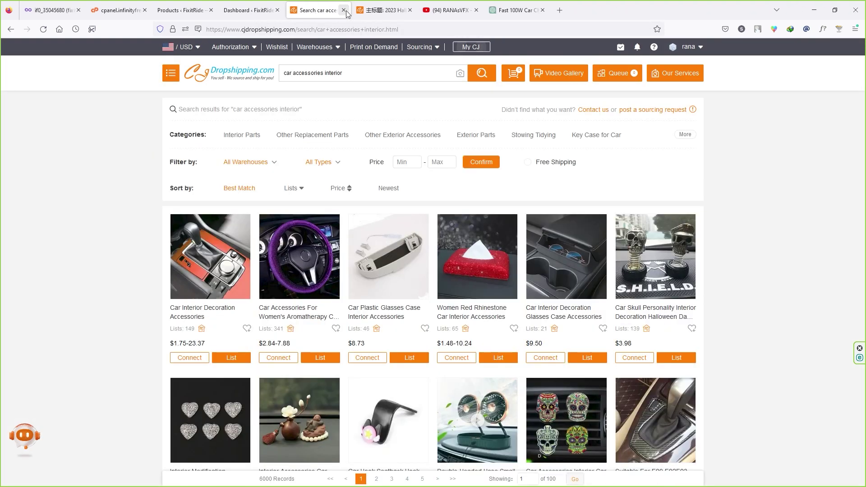
click(344, 10)
click(344, 11)
click(344, 11)
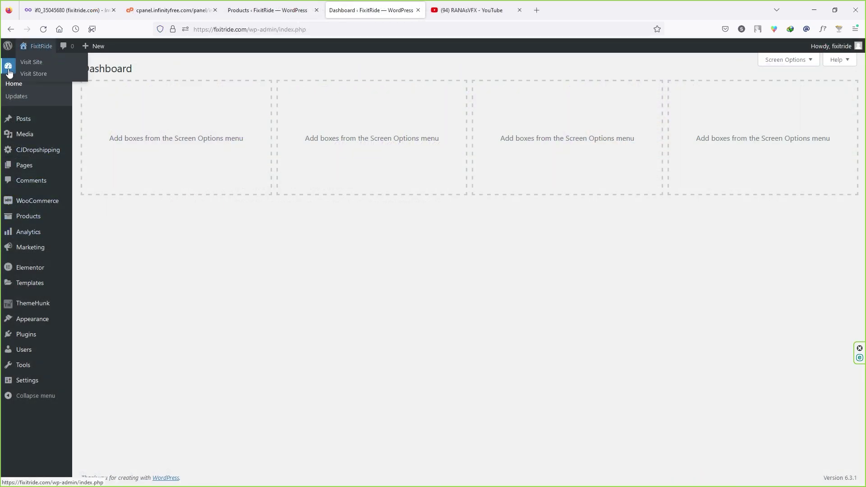
Open FixitRide's Visit Site link in a new tab
mouse_move(37, 47)
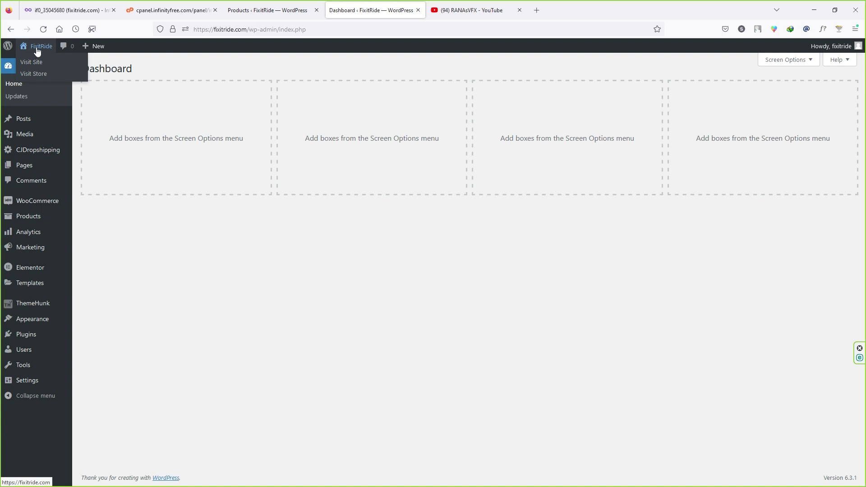
right_click(28, 69)
click(56, 74)
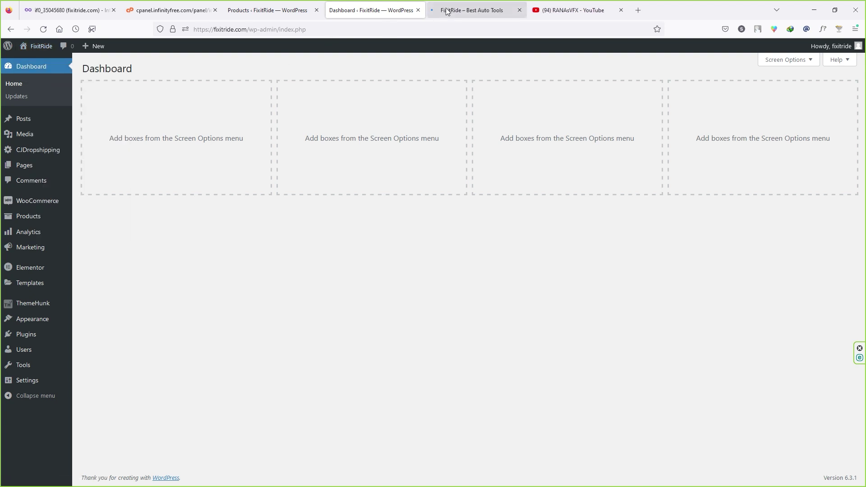
Scroll through the Fashion Store homepage's product grids and back up to the Fabric & Suits banner
click(448, 9)
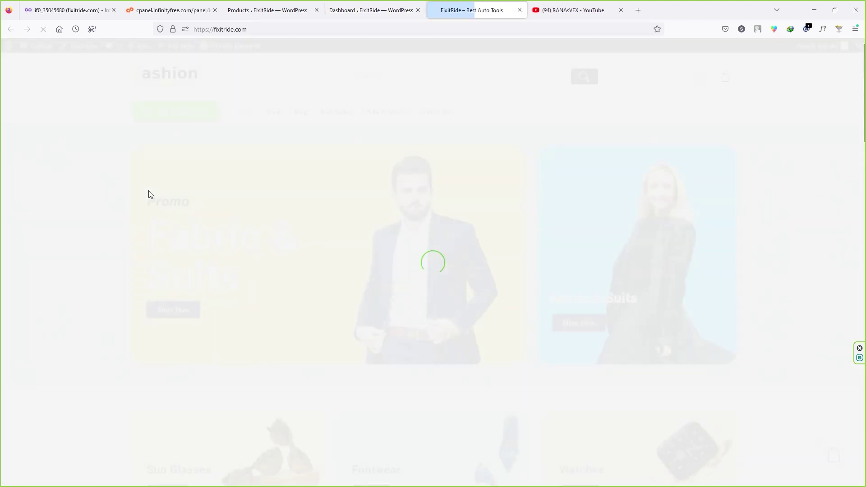
scroll(311, 337, down, 8)
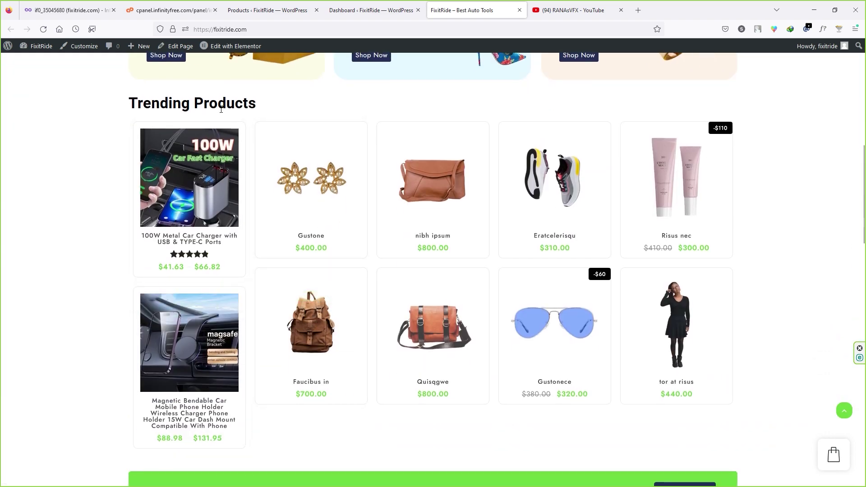
scroll(194, 315, down, 3)
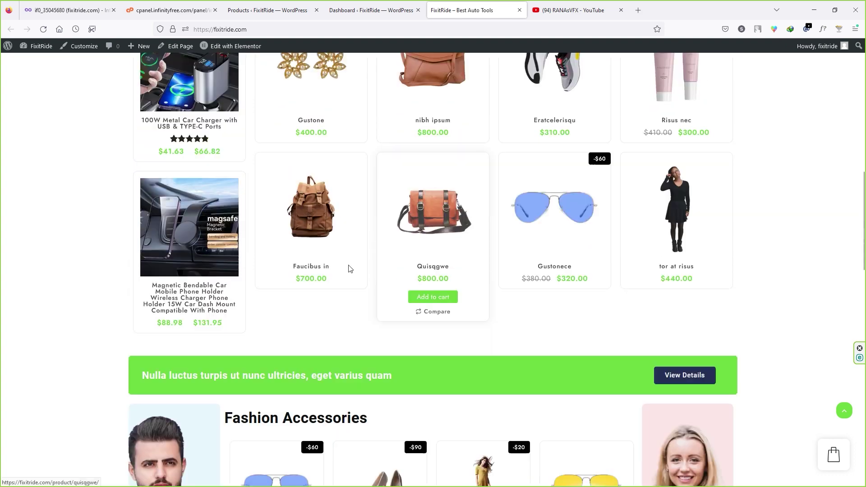
scroll(349, 269, down, 1)
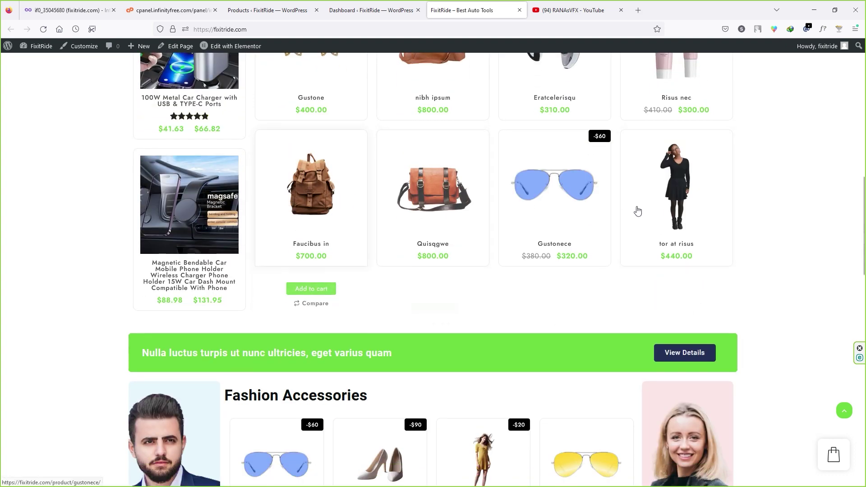
scroll(184, 258, up, 2)
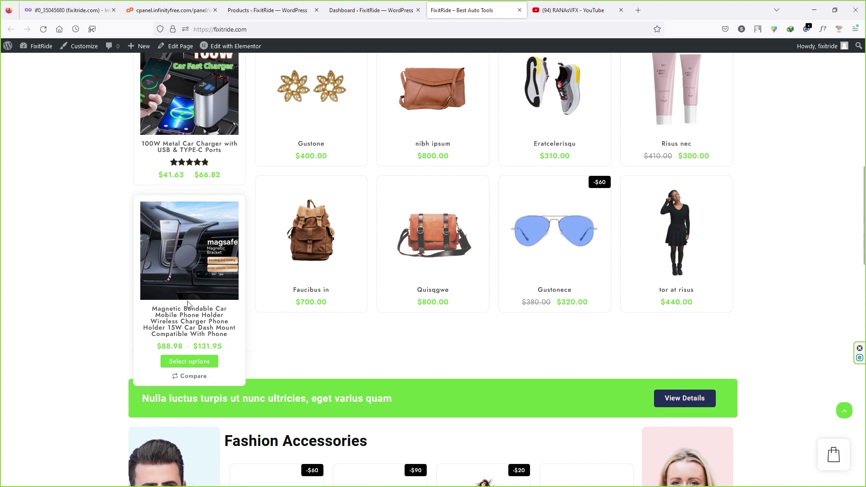
scroll(189, 301, down, 2)
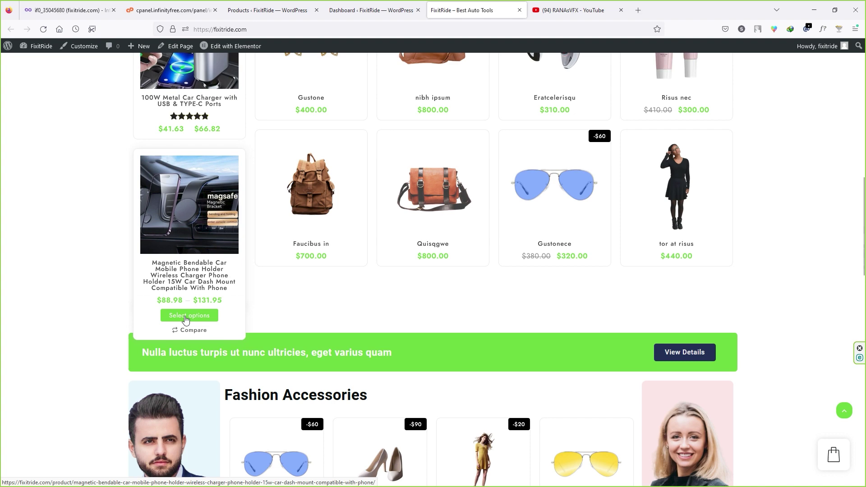
scroll(187, 320, up, 2)
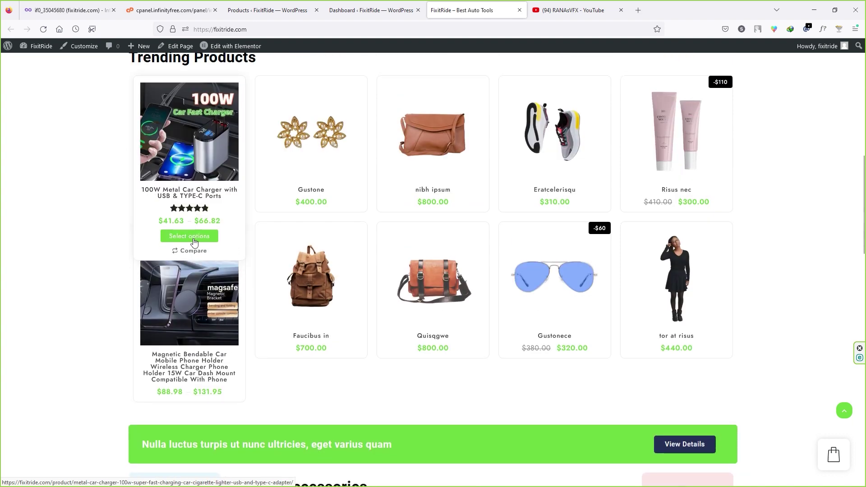
scroll(118, 263, up, 15)
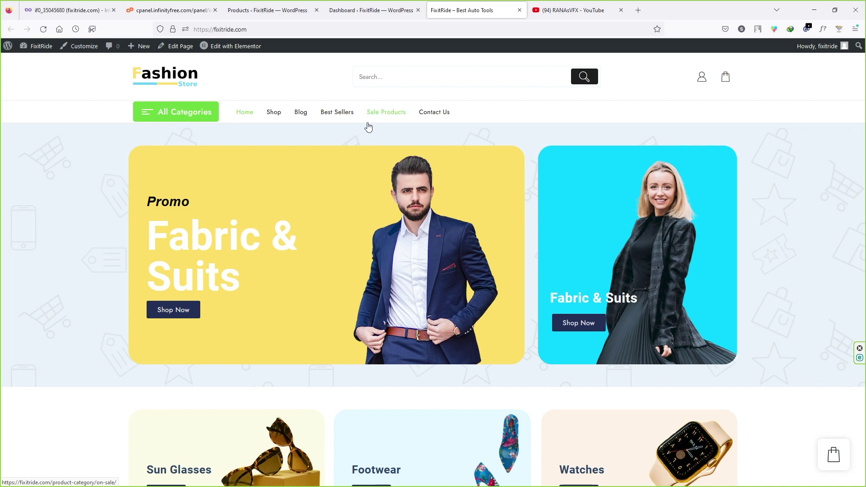
scroll(368, 127, down, 20)
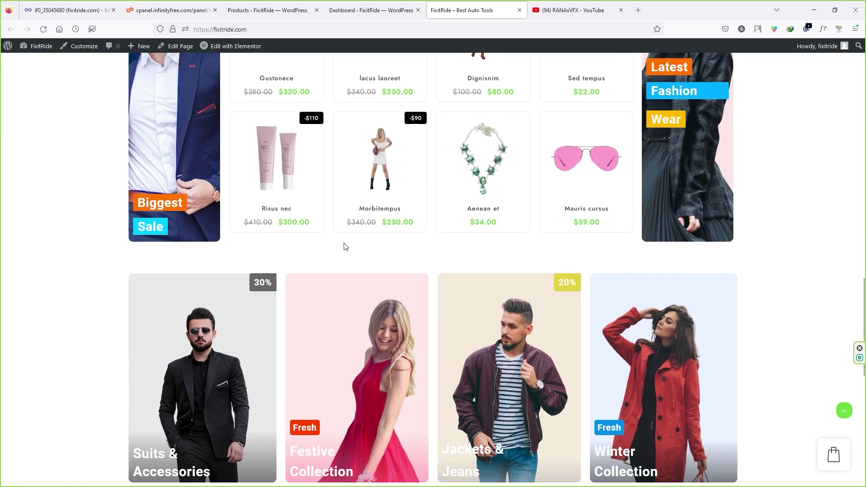
scroll(345, 247, down, 5)
scroll(348, 248, up, 20)
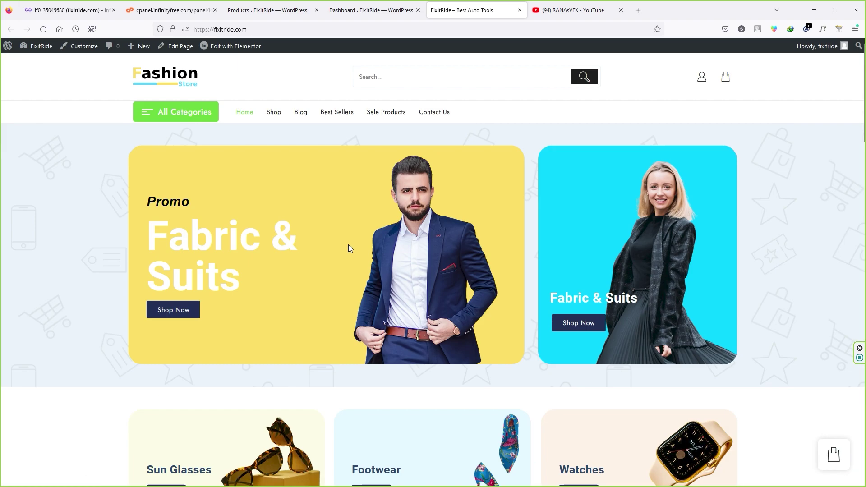
mouse_move(233, 50)
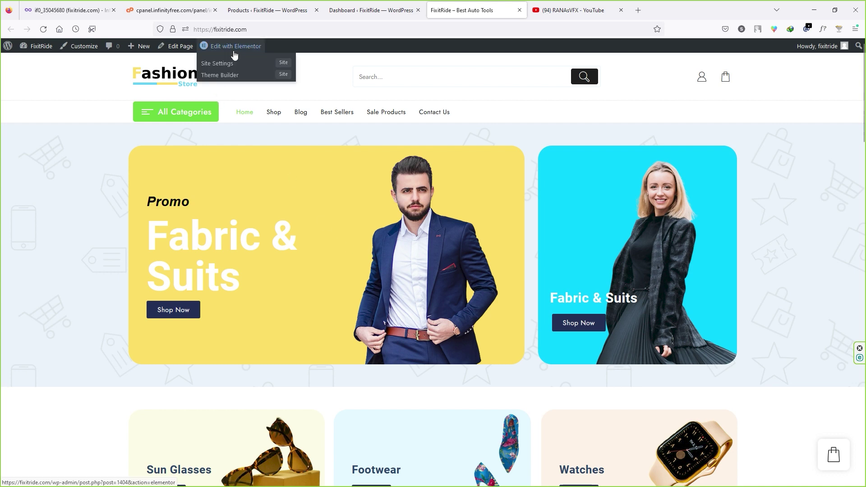
Recreate the missing Elementor default kit in Tools and save the changes
click(234, 47)
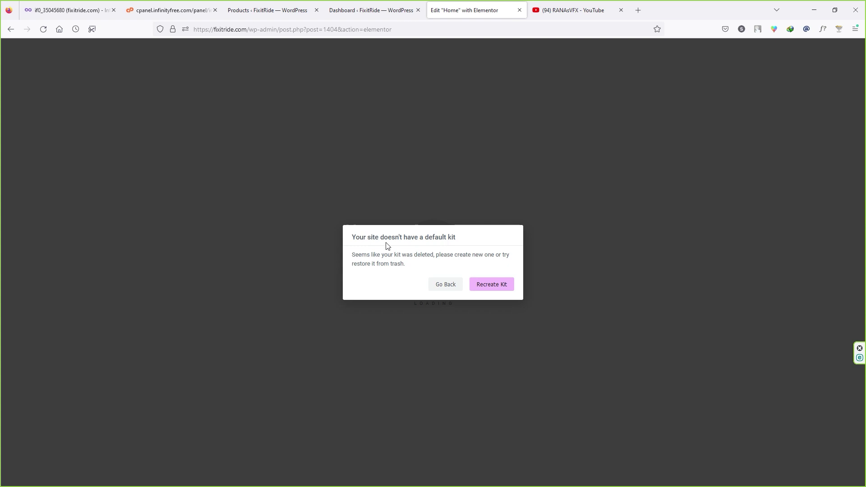
click(497, 289)
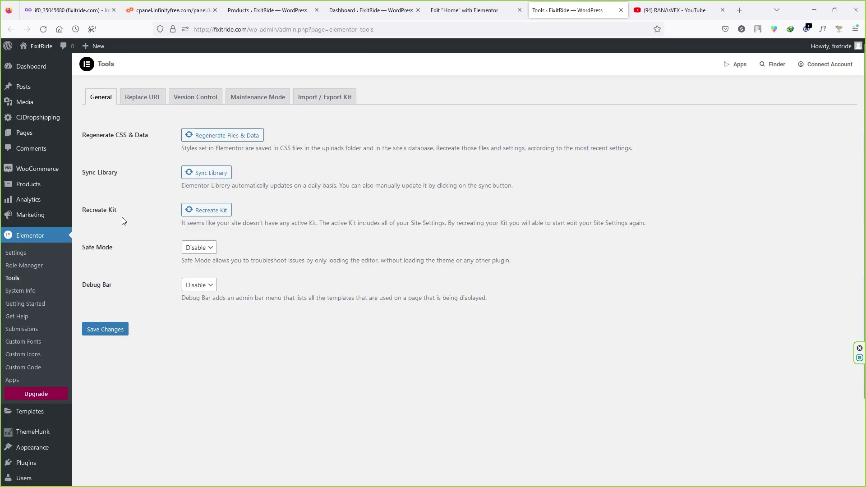
click(201, 210)
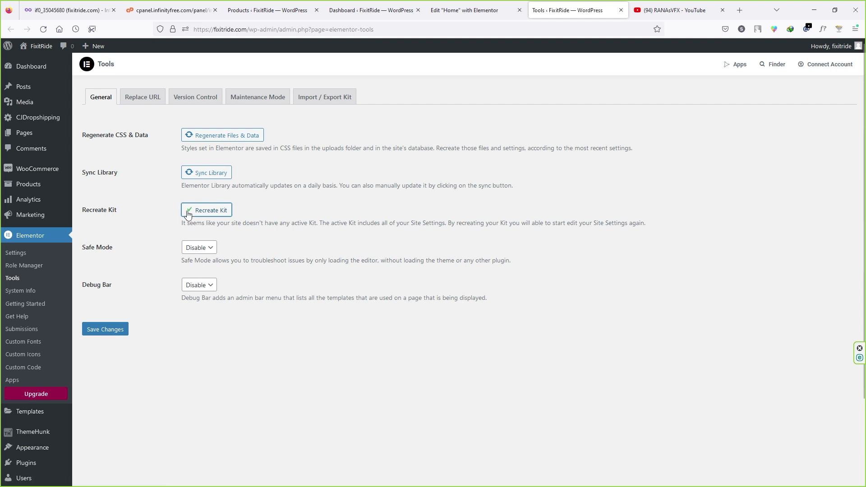
click(115, 330)
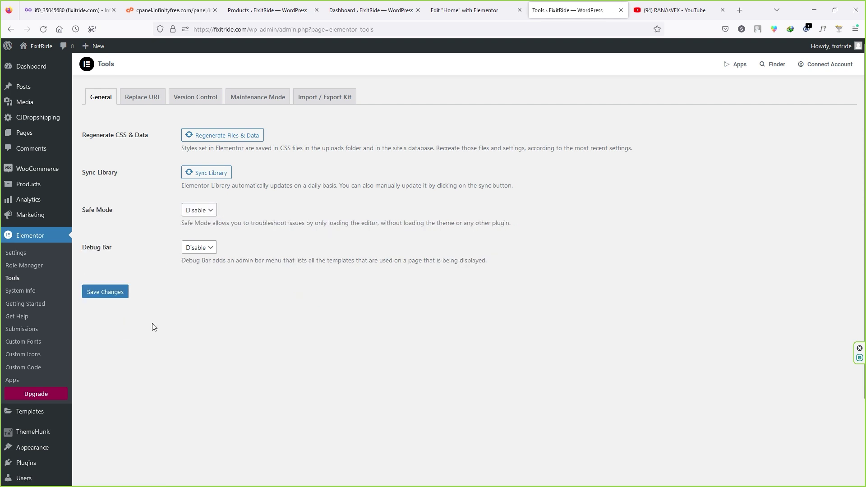
Close the stale editor tab, open the live site in a new tab, and launch Elementor
click(464, 9)
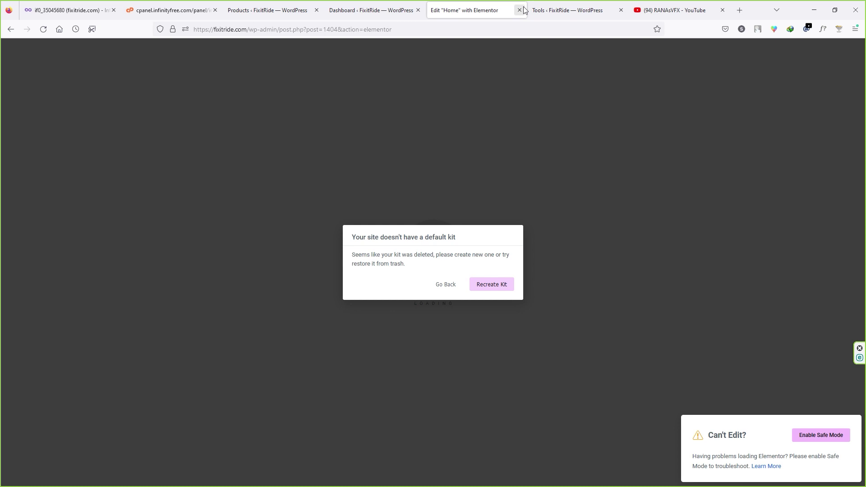
click(519, 10)
click(370, 10)
mouse_move(36, 46)
right_click(36, 63)
click(52, 70)
click(453, 10)
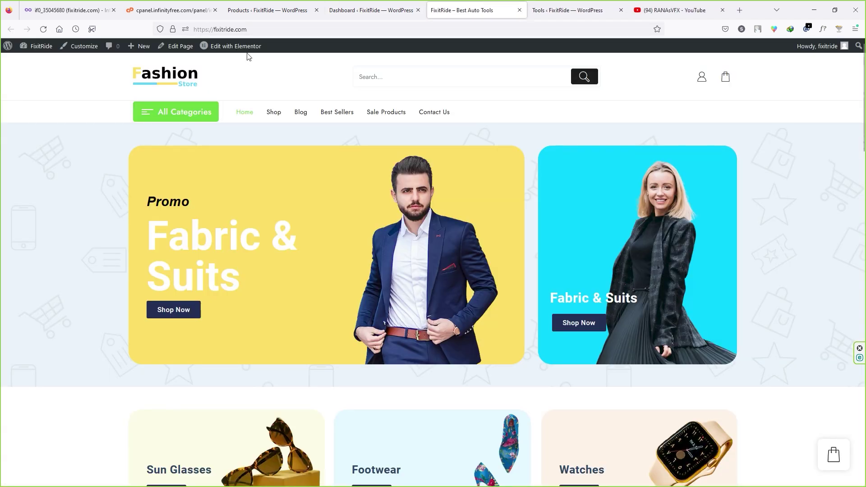
click(242, 51)
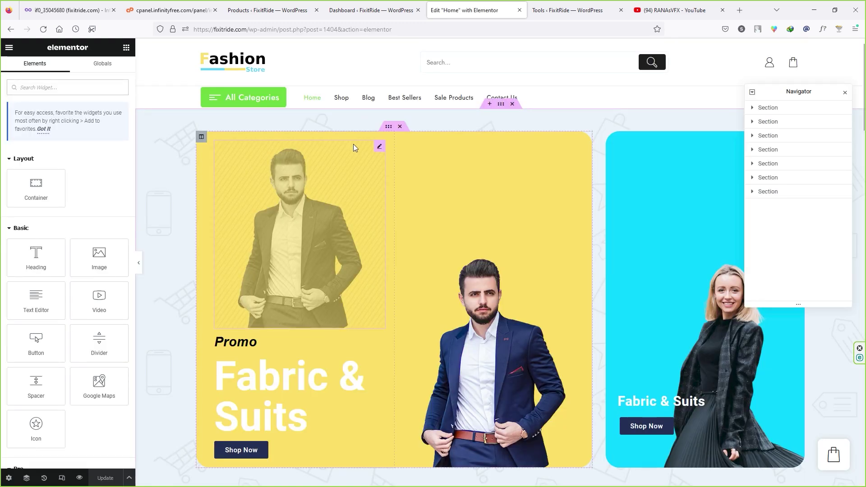
Scroll through the Home page and dock the Navigator outline beside the hero banner
scroll(63, 302, down, 4)
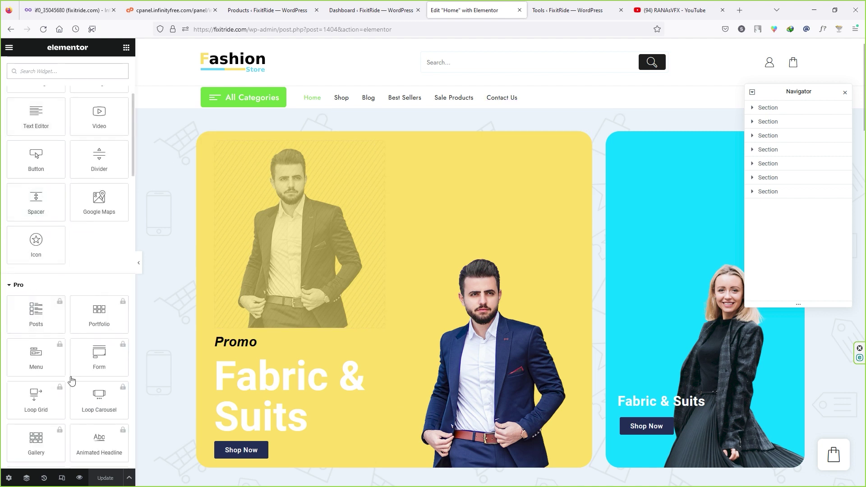
scroll(72, 377, up, 4)
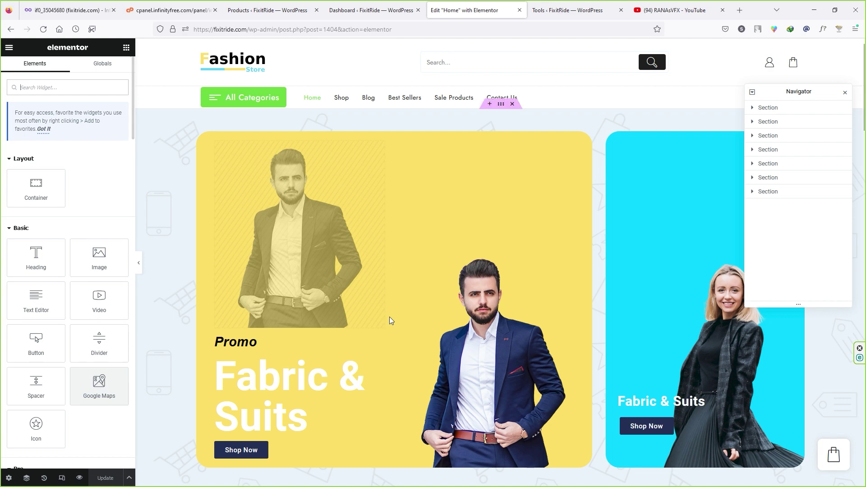
scroll(395, 281, down, 1)
scroll(395, 281, down, 10)
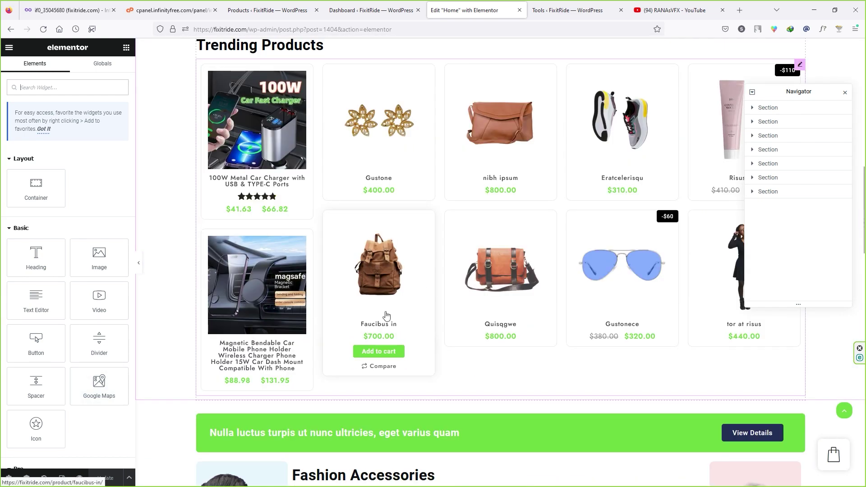
drag(791, 91, 538, 101)
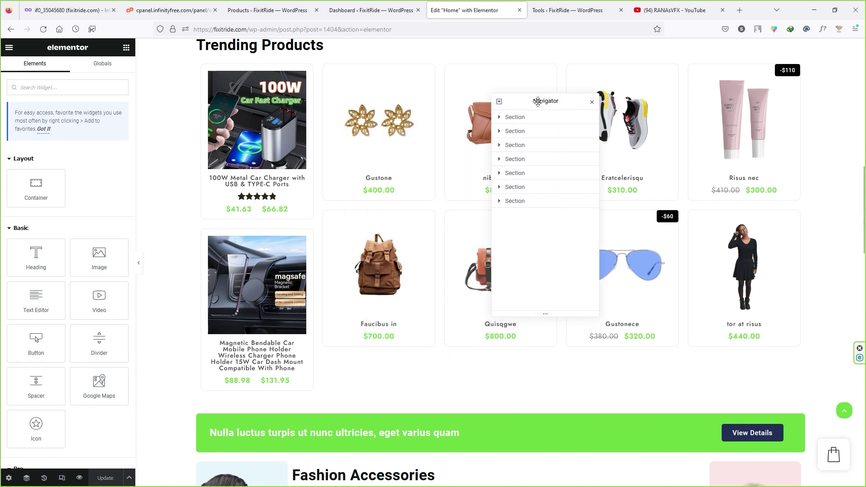
scroll(373, 223, up, 10)
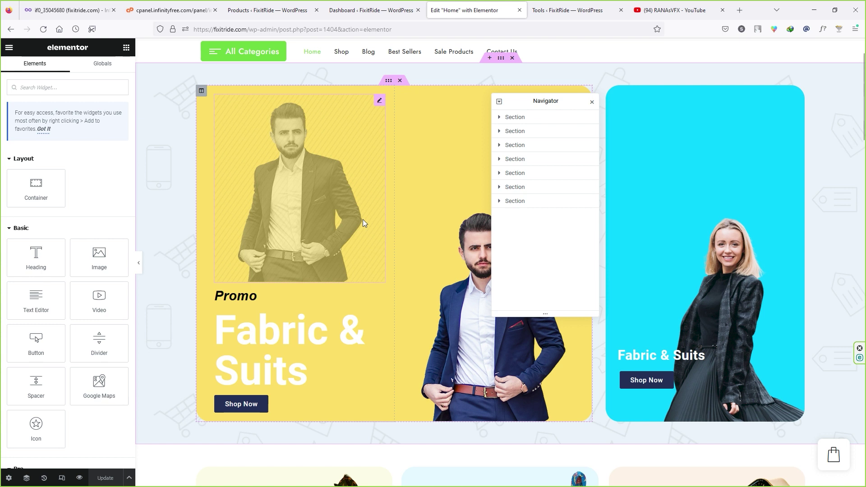
drag(537, 102, 669, 77)
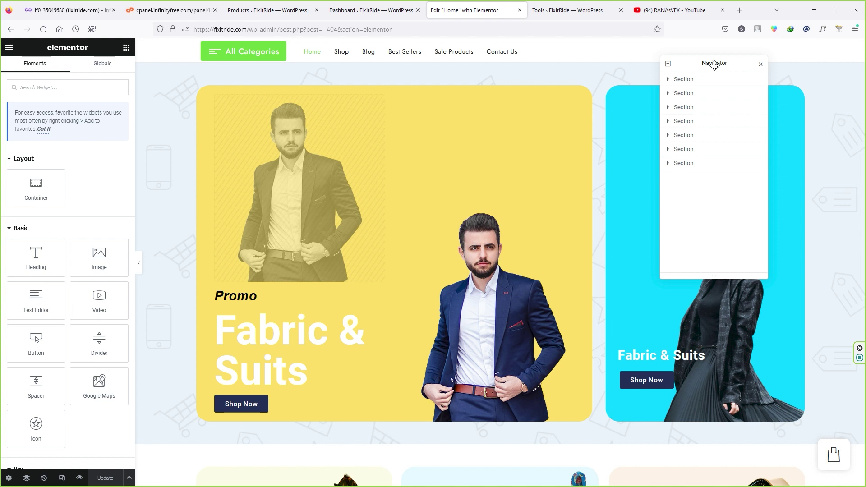
drag(713, 65, 672, 78)
Expand the hero section, its first column and its inner section in the Navigator
click(626, 92)
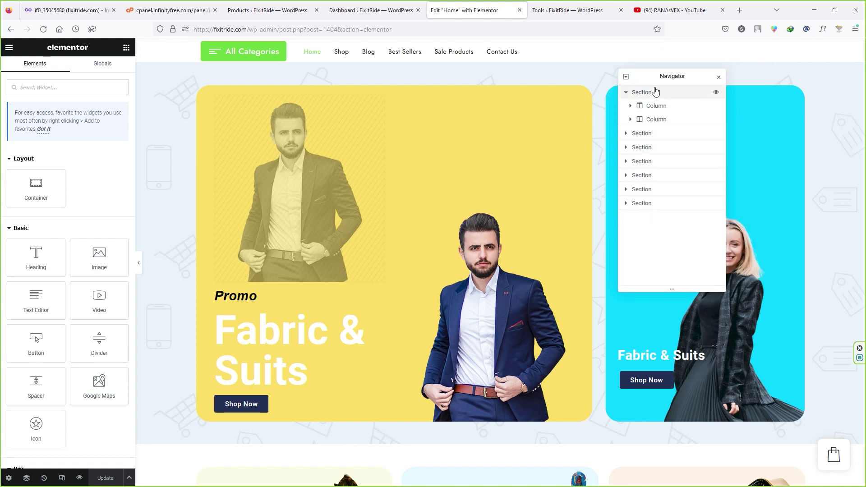
click(652, 107)
click(631, 106)
drag(662, 84, 681, 163)
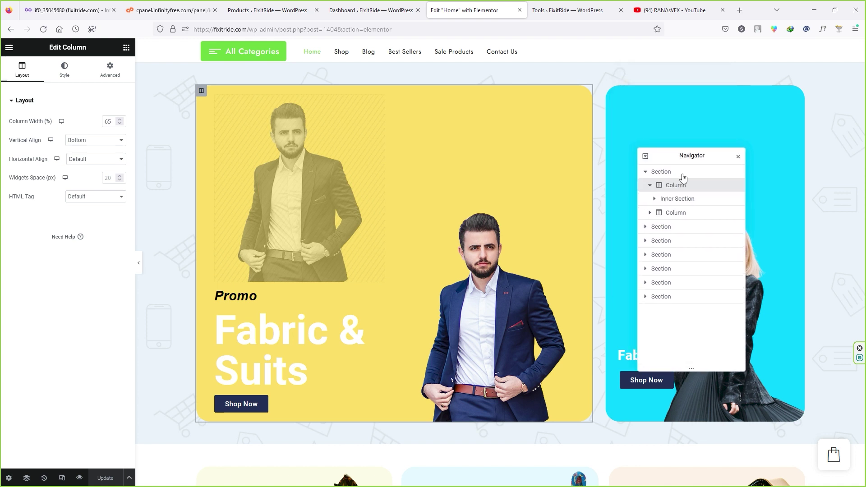
click(662, 171)
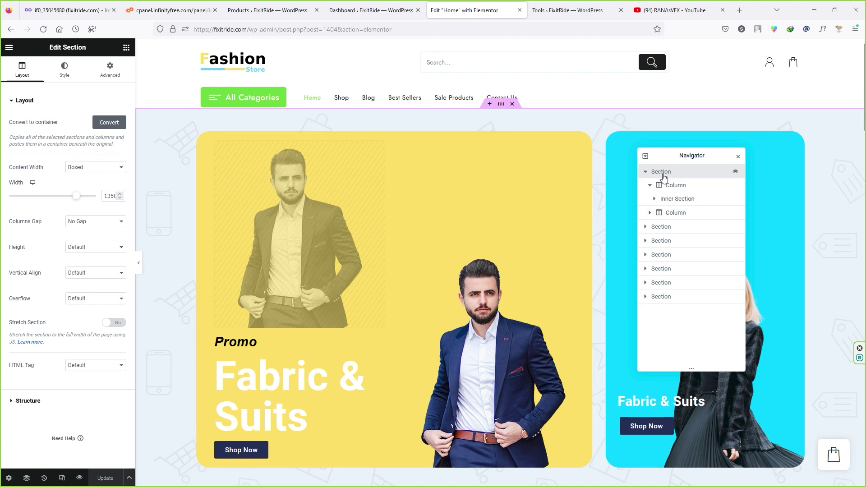
click(677, 185)
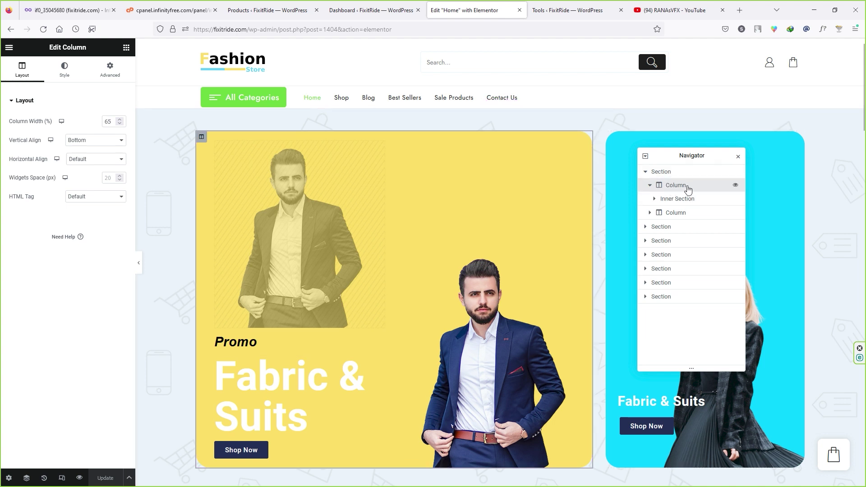
click(676, 199)
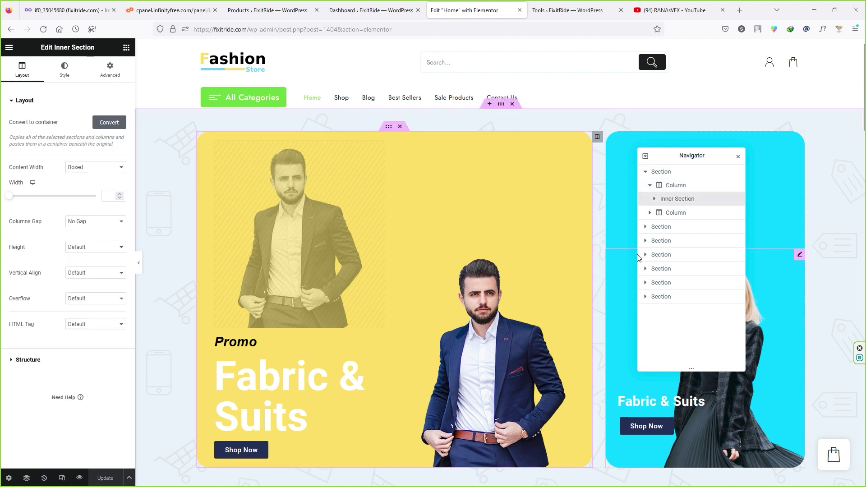
click(654, 199)
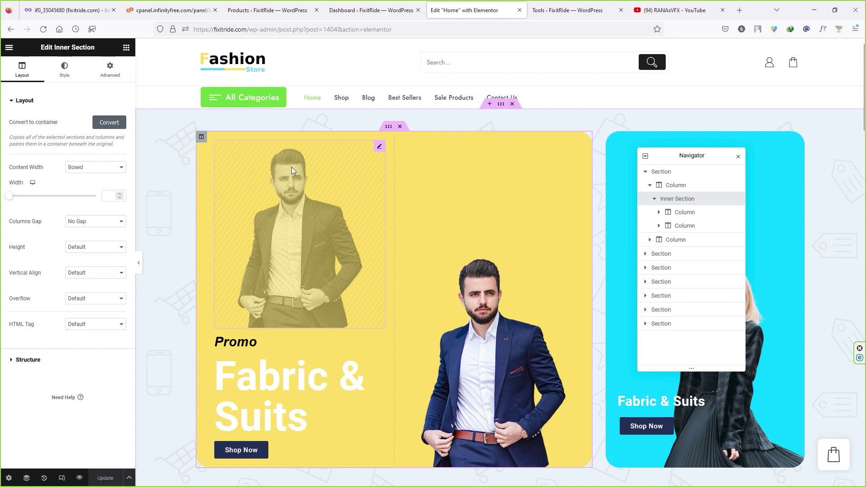
Hide and re-show the Promo text column, then expand the second inner column to its image
click(684, 213)
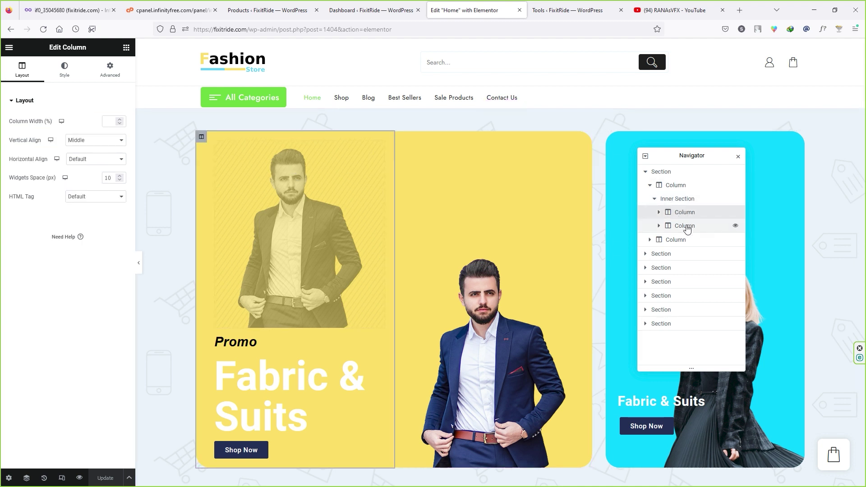
click(736, 212)
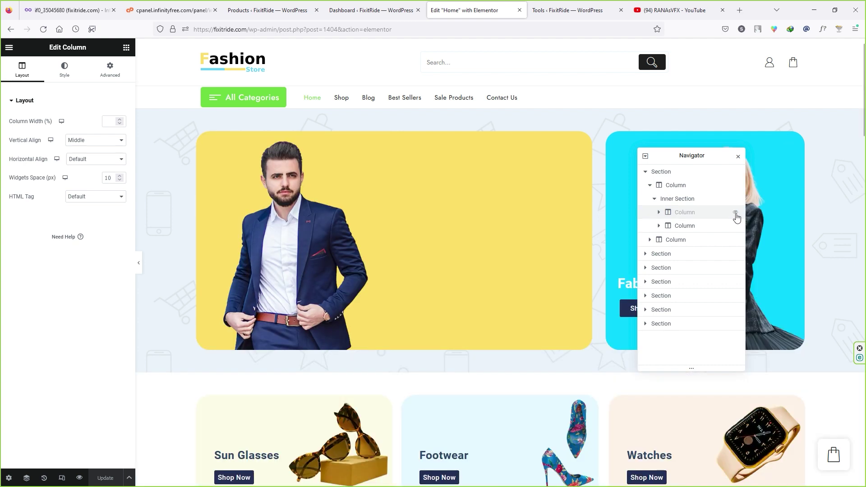
click(735, 212)
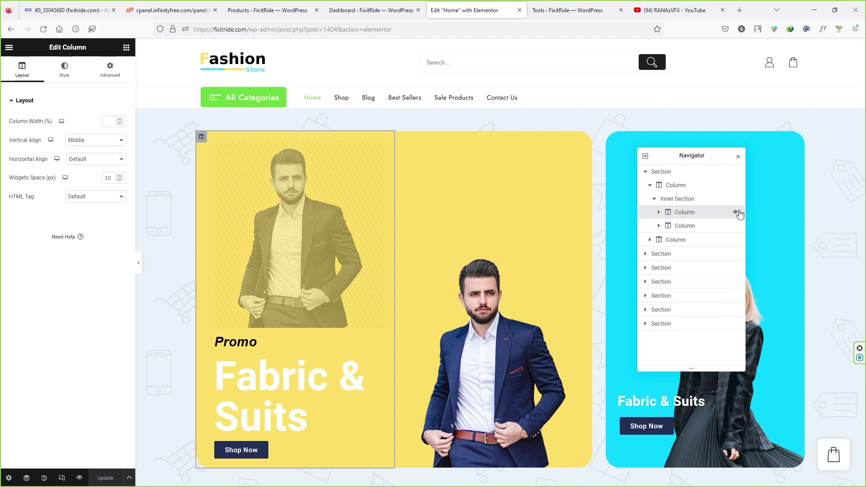
click(693, 226)
click(659, 226)
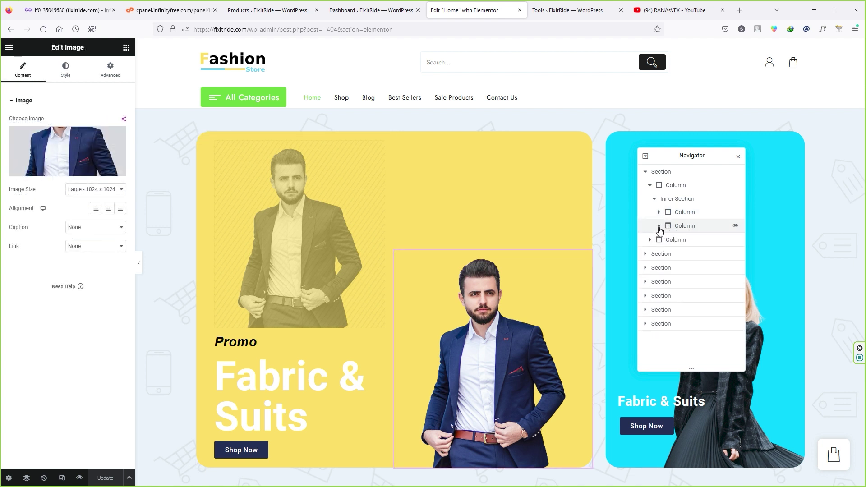
click(659, 227)
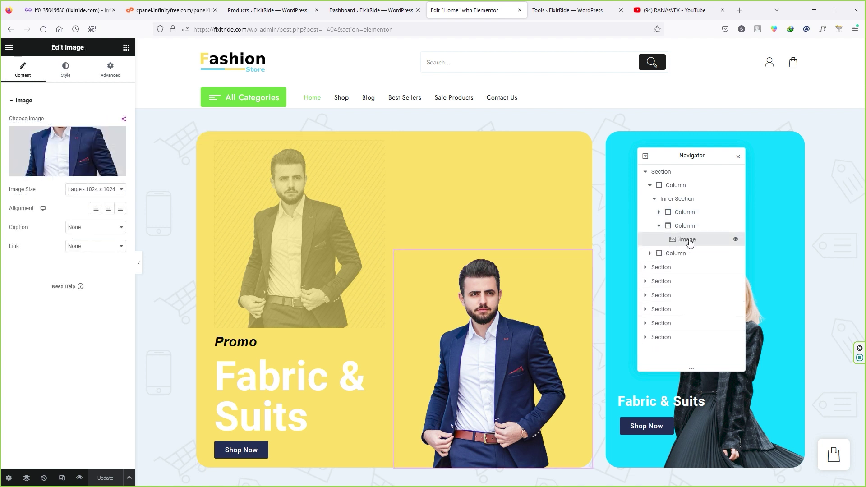
Collapse the outline nodes and select the hero's Shop Now button for editing
mouse_move(71, 166)
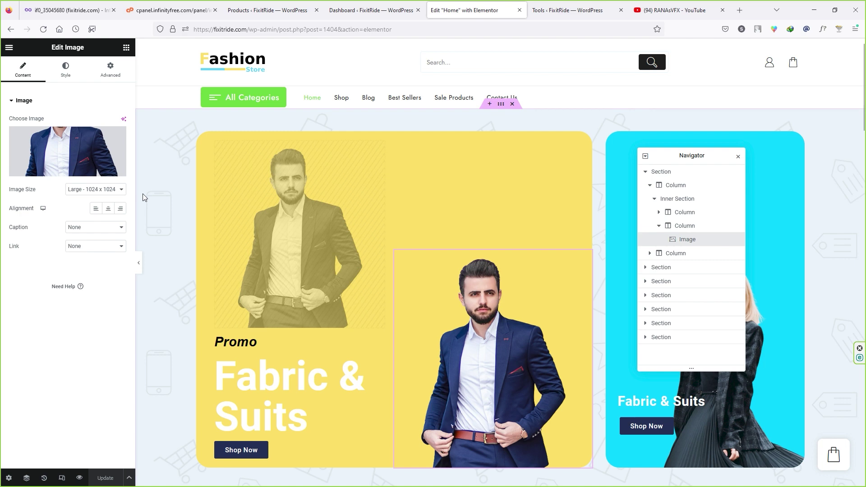
scroll(166, 252, down, 2)
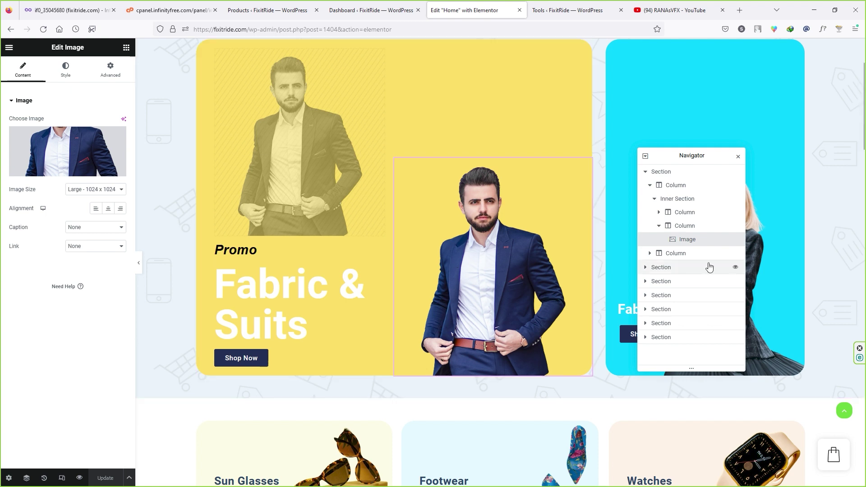
click(661, 227)
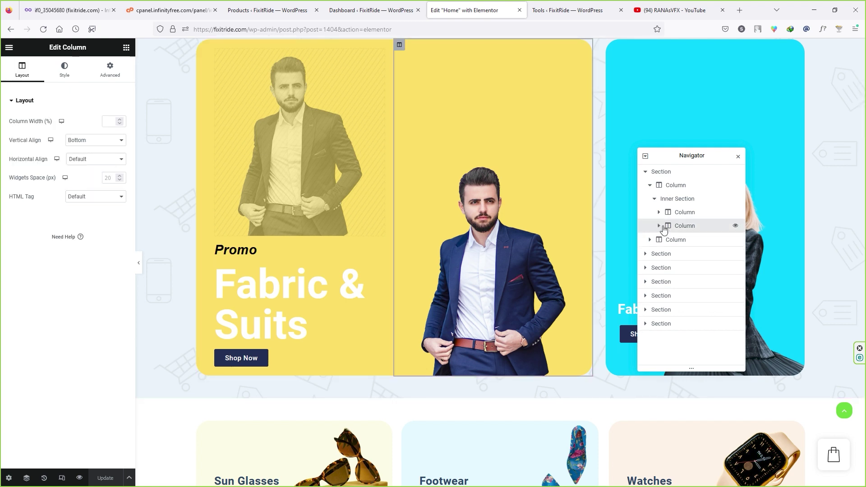
click(655, 200)
click(650, 185)
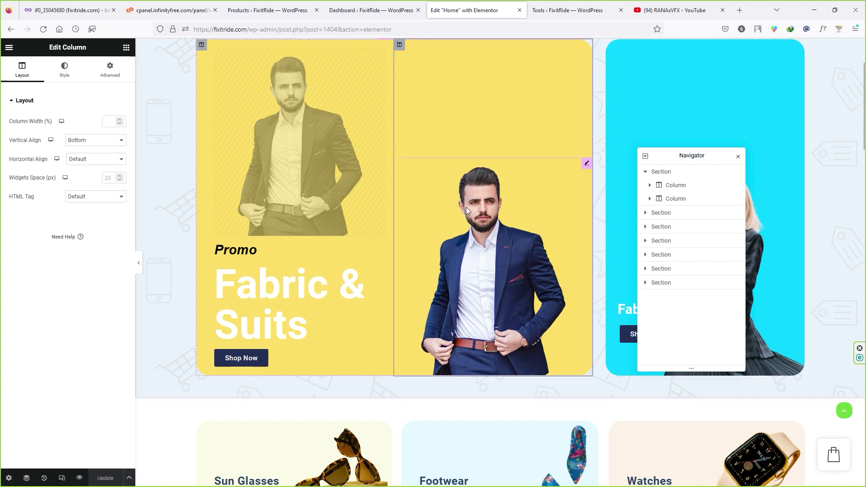
click(254, 359)
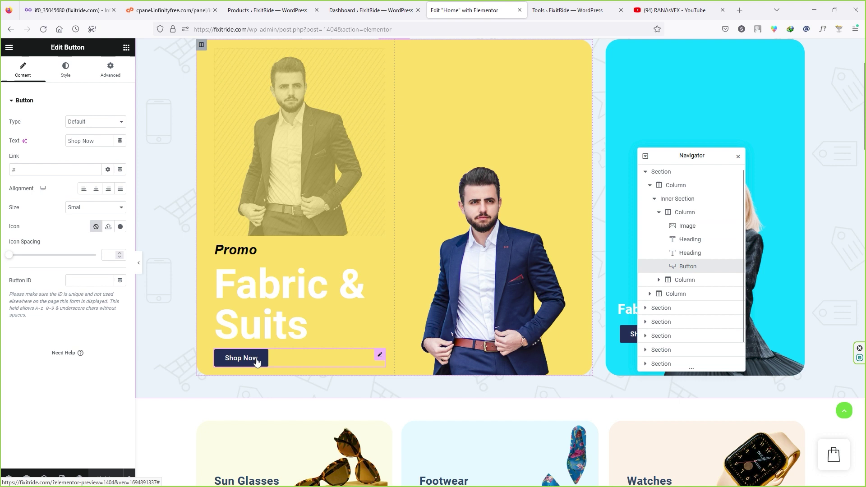
Try relabelling the button 'Shop from here', then undo it back to Shop Now
click(102, 140)
key(ctrl+a)
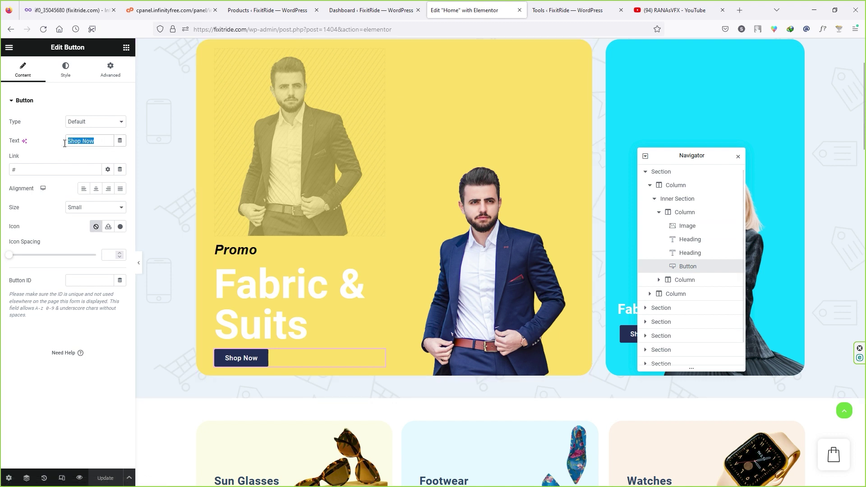
click(97, 141)
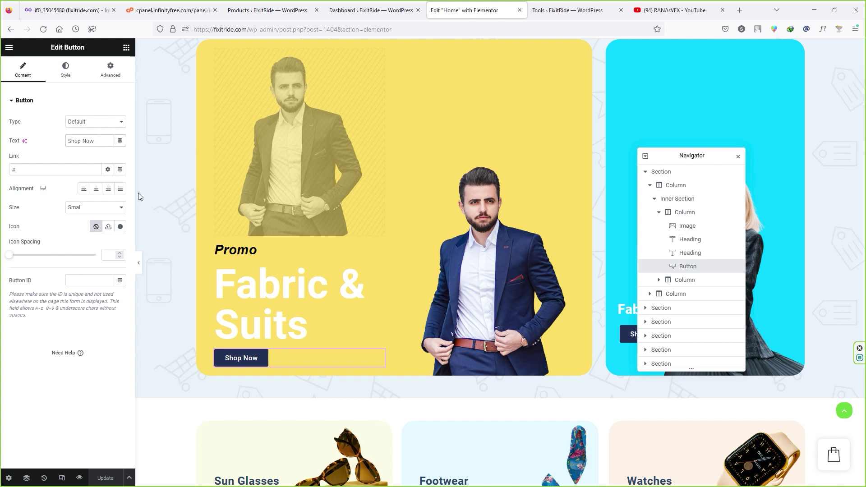
double_click(85, 143)
text(from here)
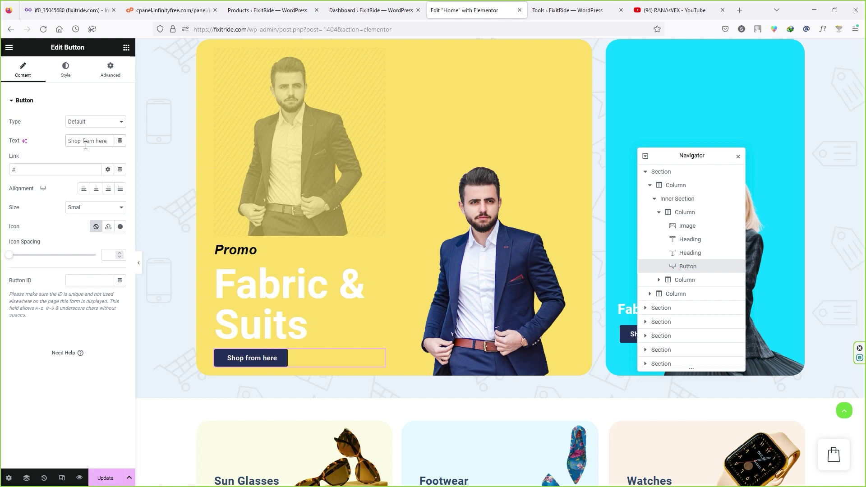
key(ctrl+z)
click(14, 170)
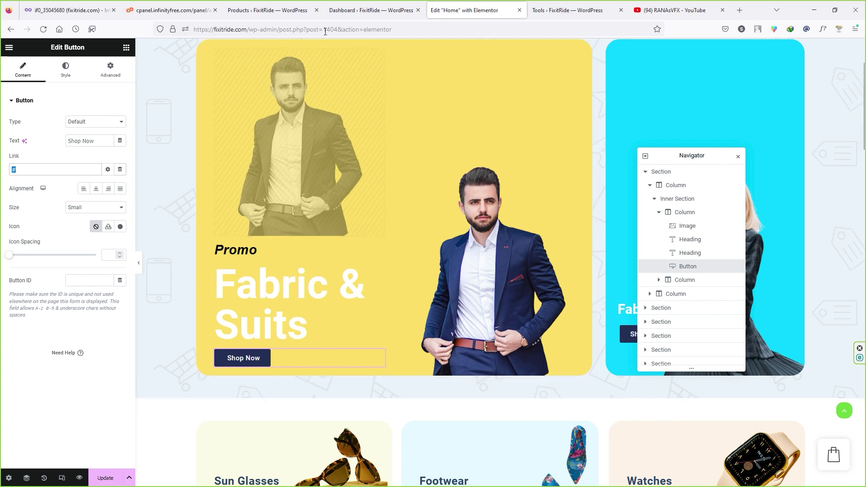
Open the 100W Metal Car Charger product page in a new tab and copy its URL
click(269, 10)
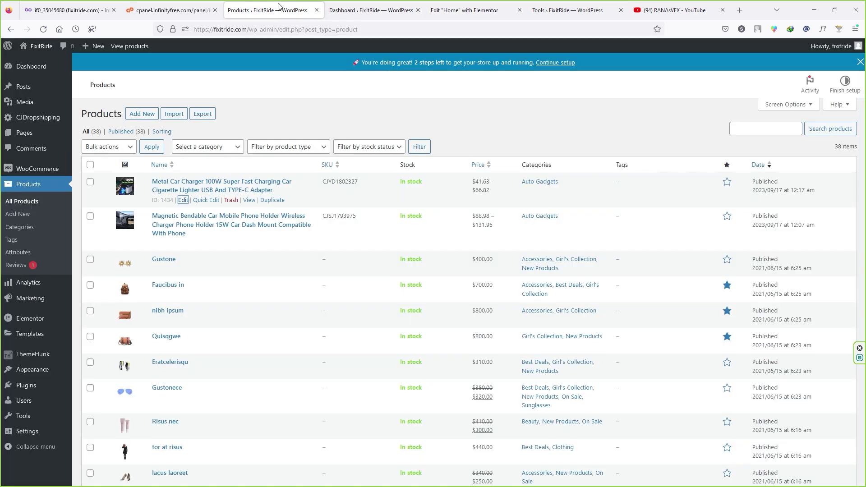
right_click(249, 200)
click(275, 207)
click(318, 11)
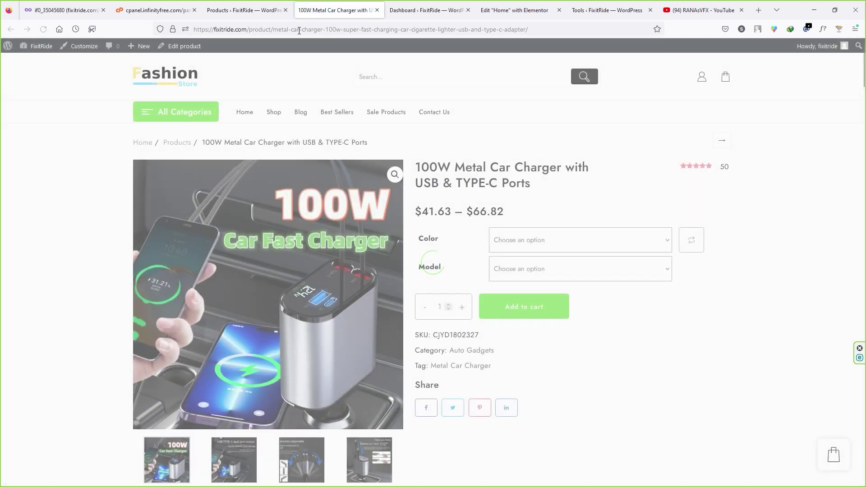
click(301, 31)
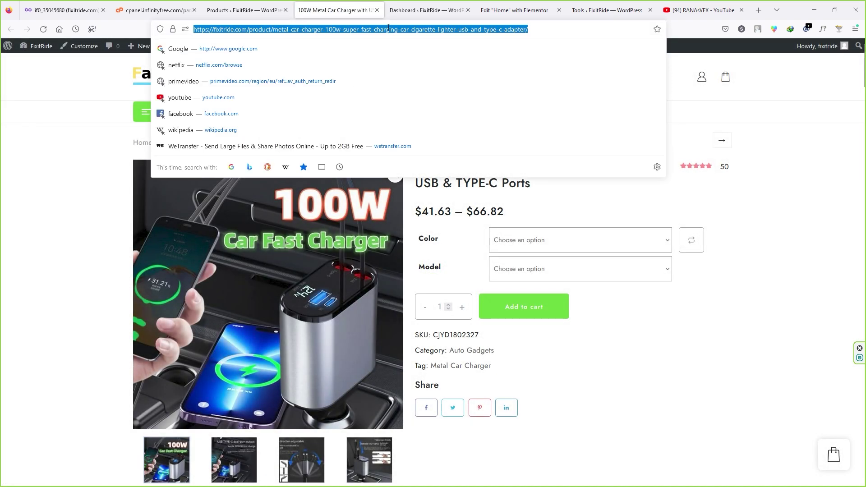
click(427, 10)
click(514, 10)
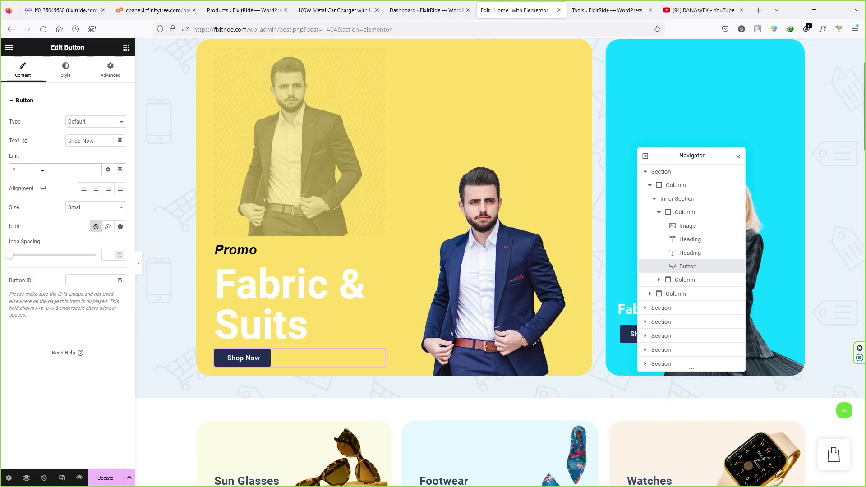
Paste the car charger page URL as the Shop Now link and update the homepage
key(ctrl+v)
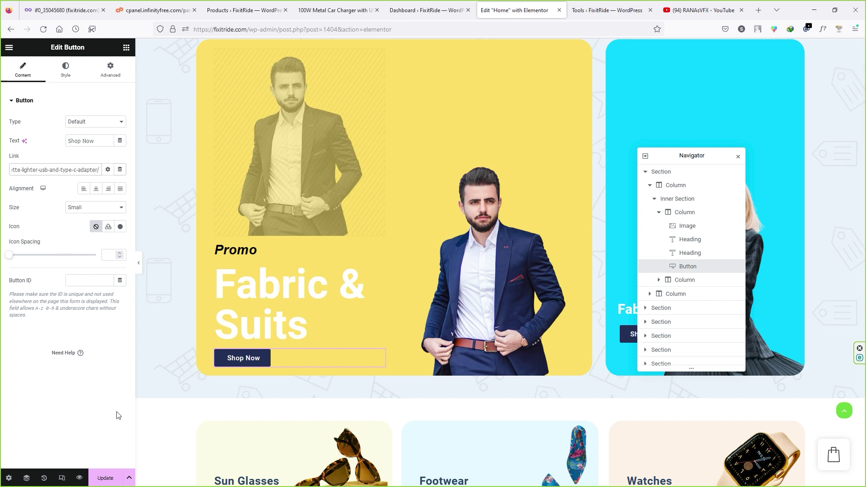
click(110, 477)
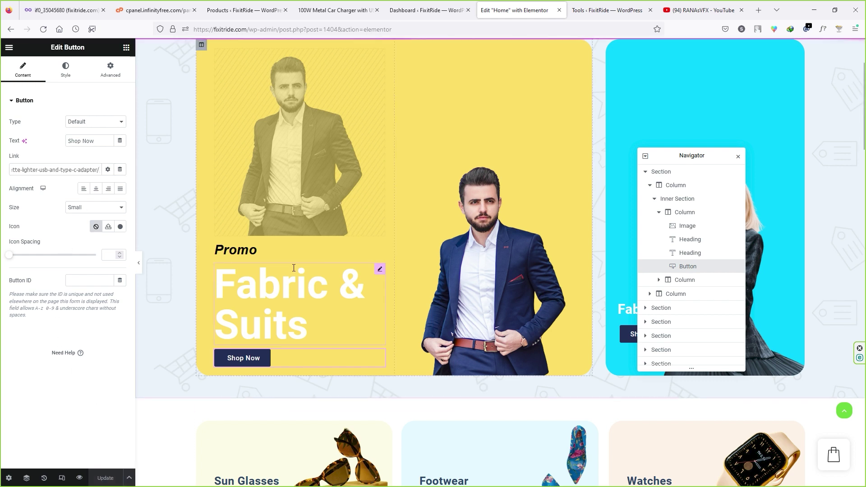
click(607, 10)
Visit the live homepage and confirm Shop Now opens the 100W Metal Car Charger page
click(33, 62)
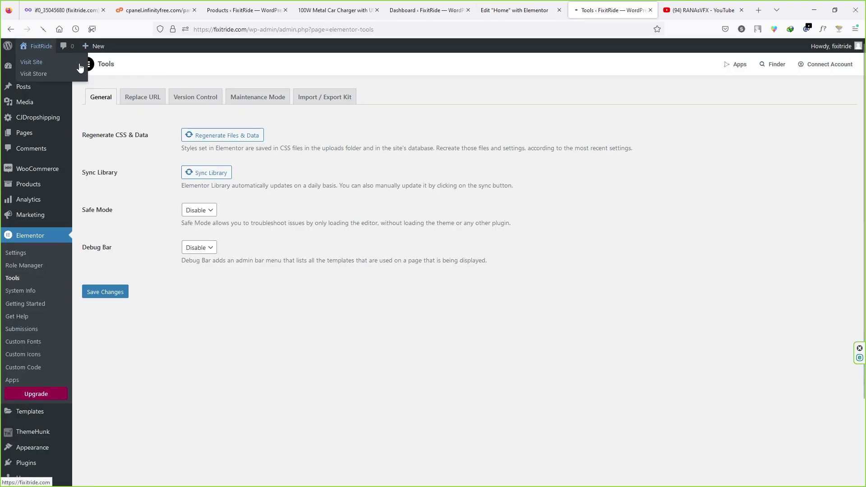
scroll(124, 223, down, 3)
scroll(344, 230, up, 3)
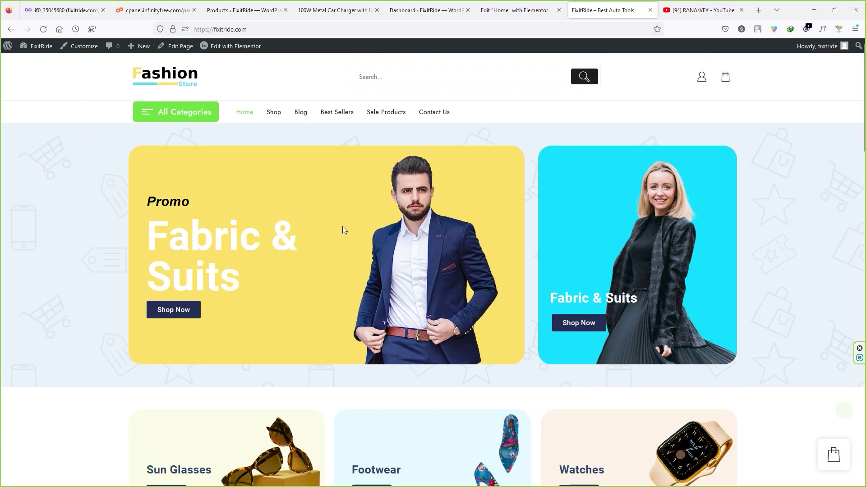
click(185, 315)
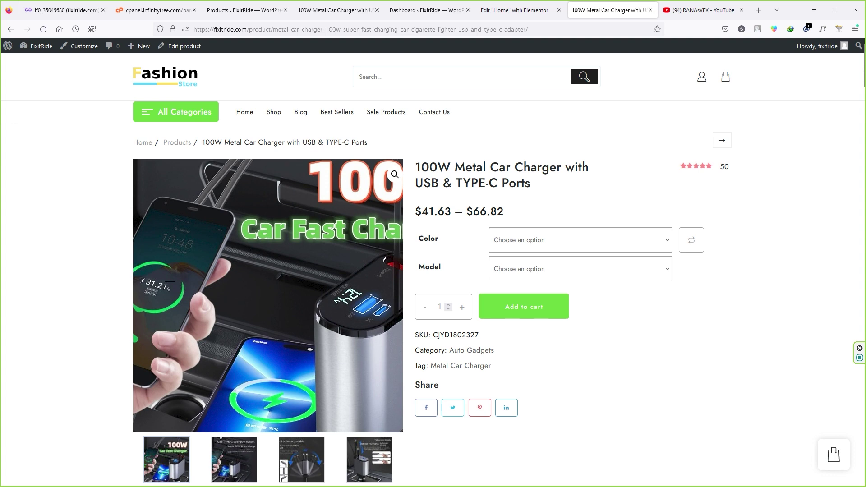
scroll(85, 280, down, 8)
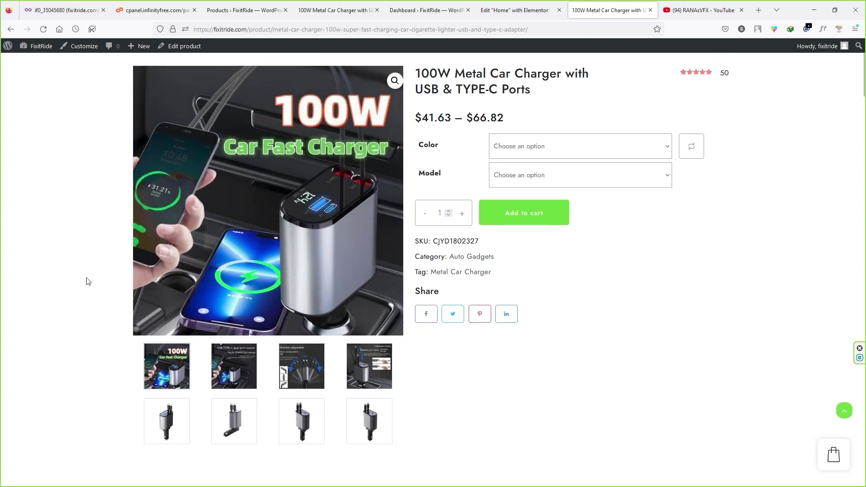
scroll(149, 302, up, 2)
scroll(149, 303, up, 5)
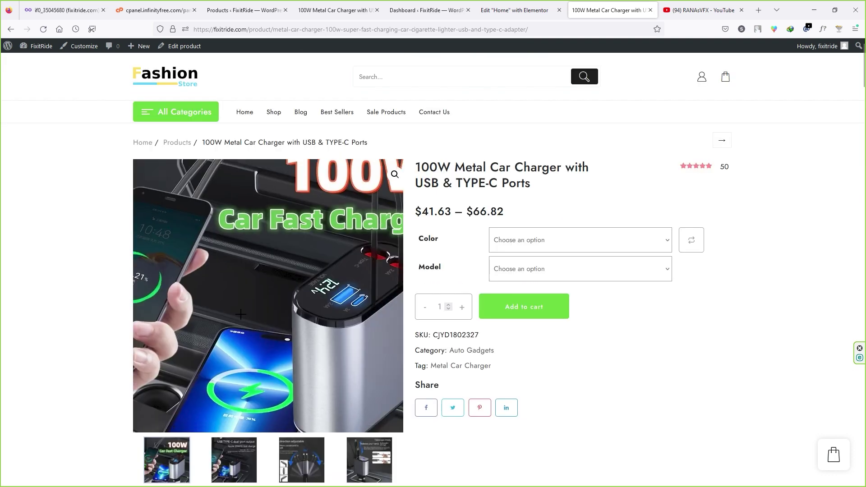
click(519, 10)
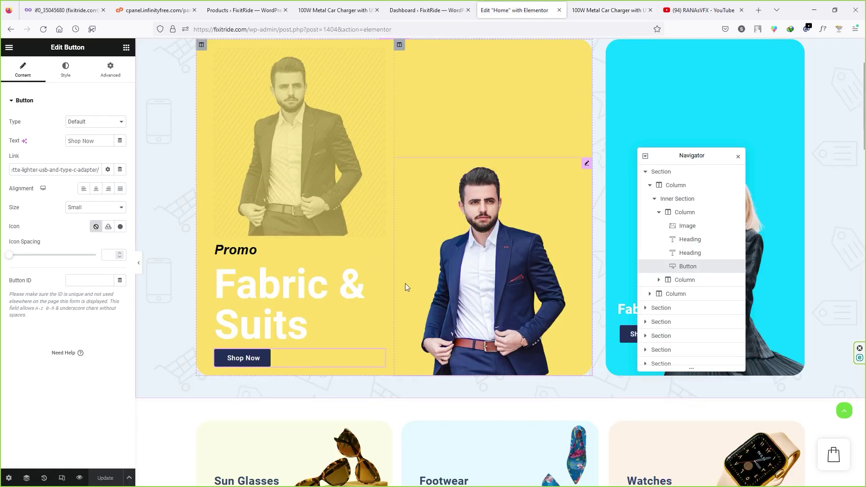
Select the Fabric & Suits heading text and the Promo heading in the hero
scroll(406, 285, down, 1)
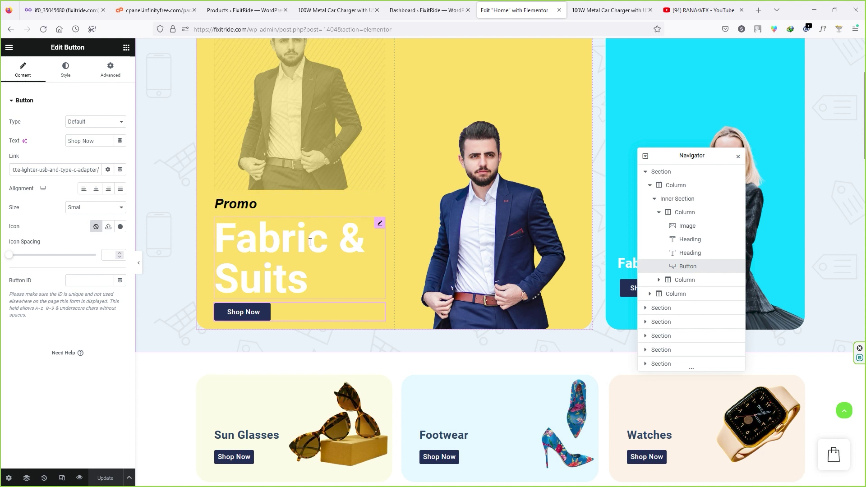
click(309, 242)
drag(335, 293, 221, 237)
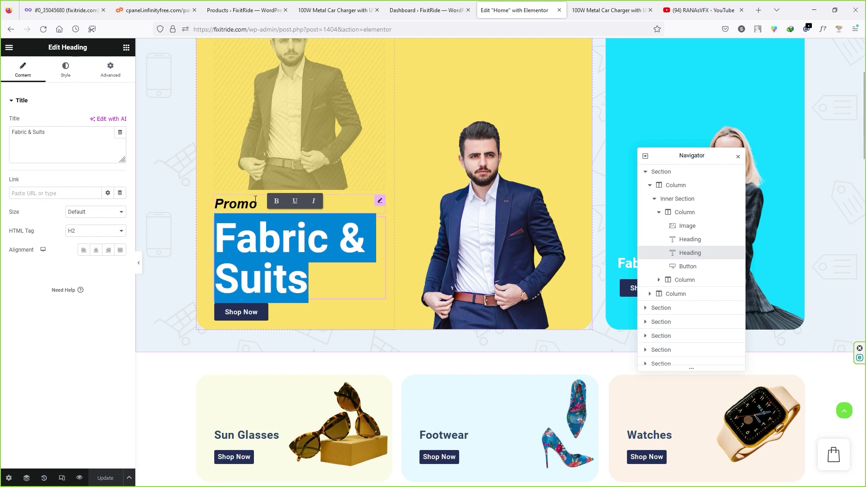
click(690, 239)
Collapse the inner column, column and first section nodes in the Navigator
drag(678, 156, 543, 69)
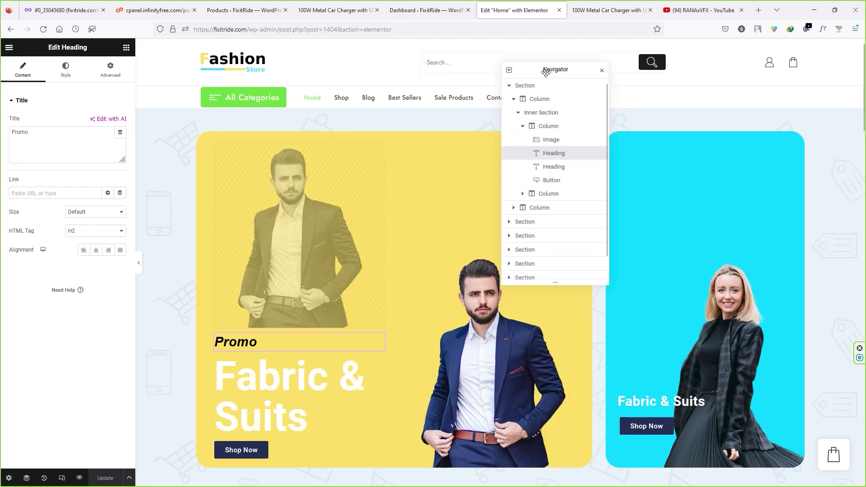
click(523, 127)
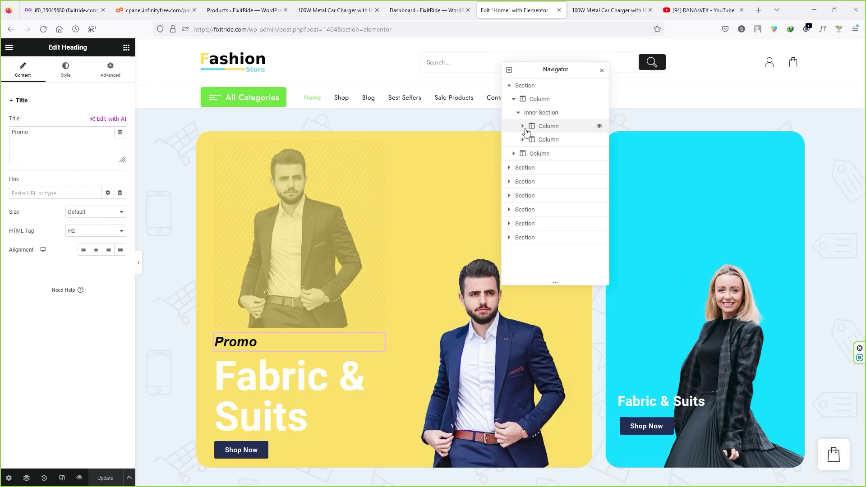
click(514, 99)
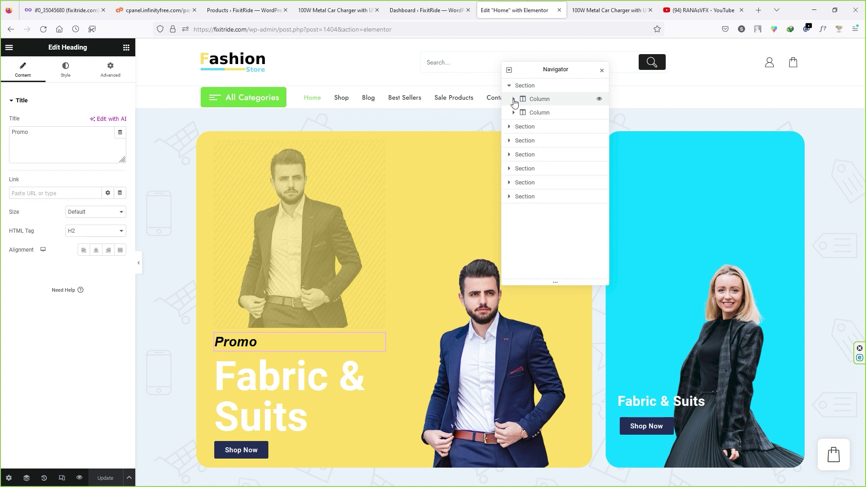
click(510, 87)
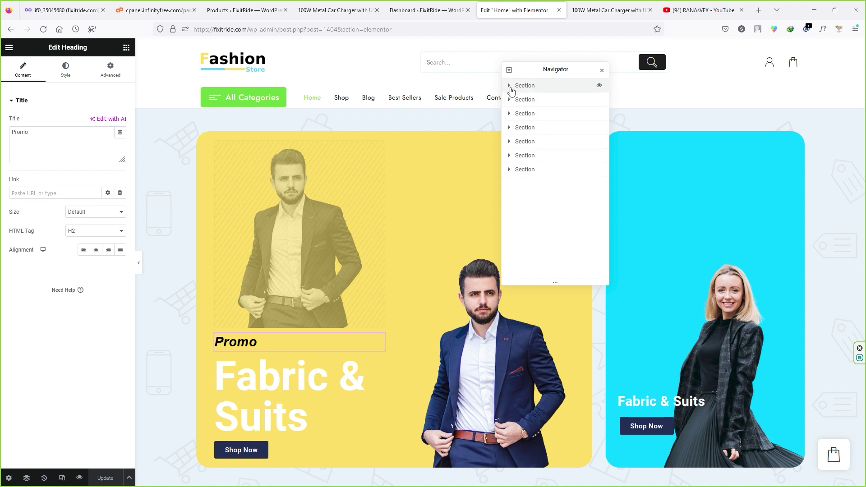
drag(536, 71, 584, 55)
scroll(434, 206, down, 8)
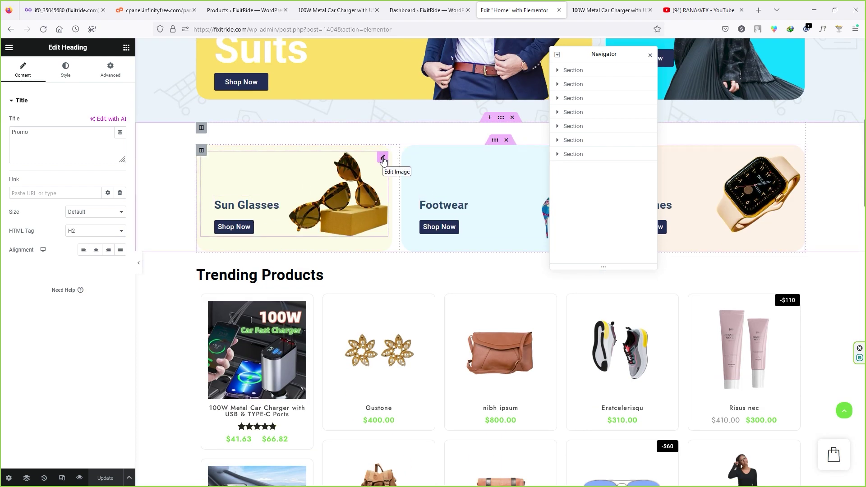
click(383, 159)
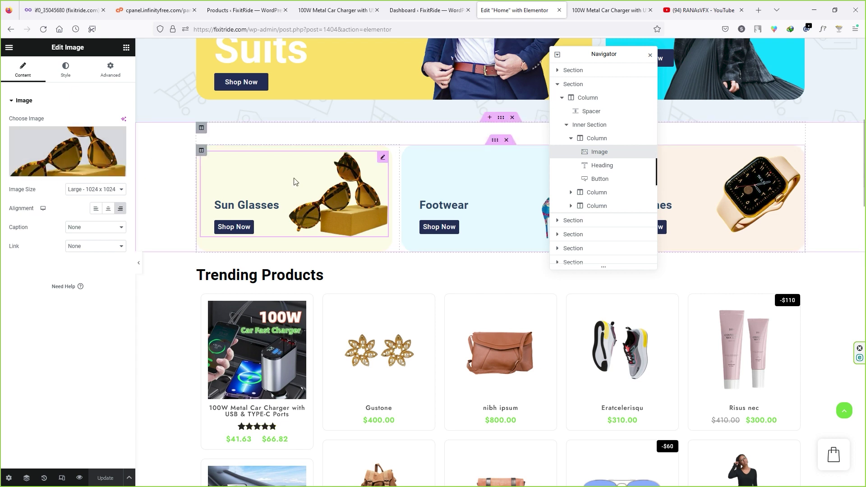
click(233, 226)
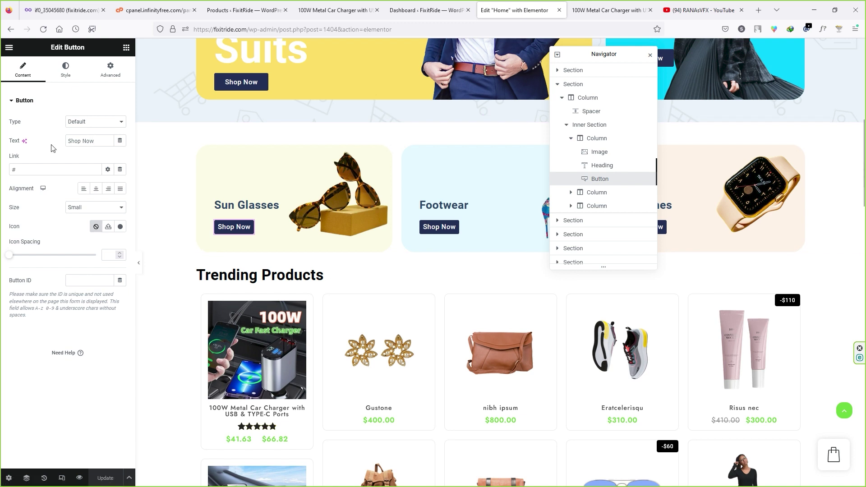
click(79, 208)
click(30, 212)
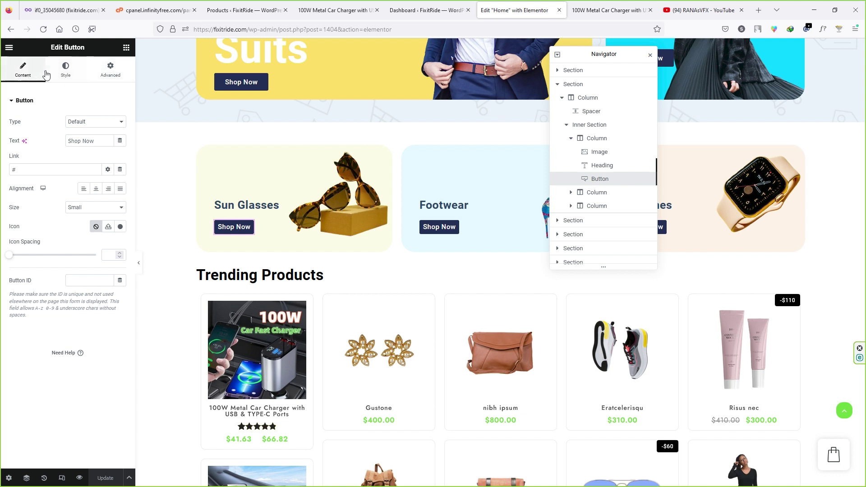
click(83, 79)
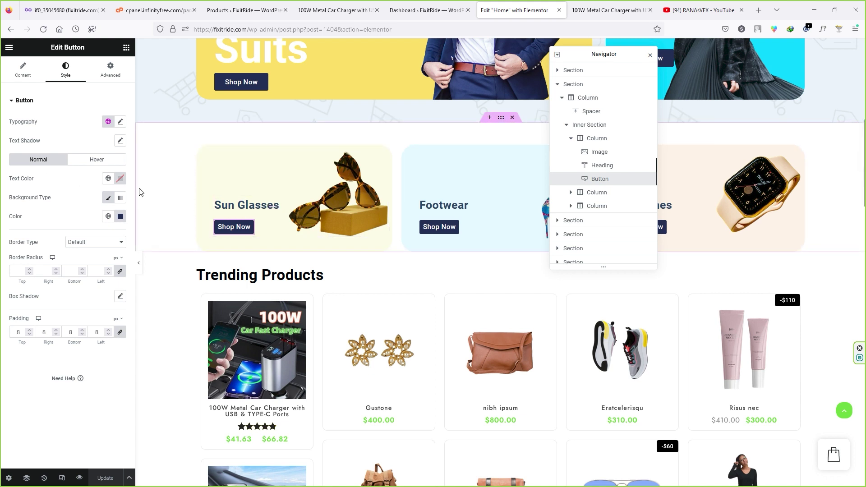
click(110, 70)
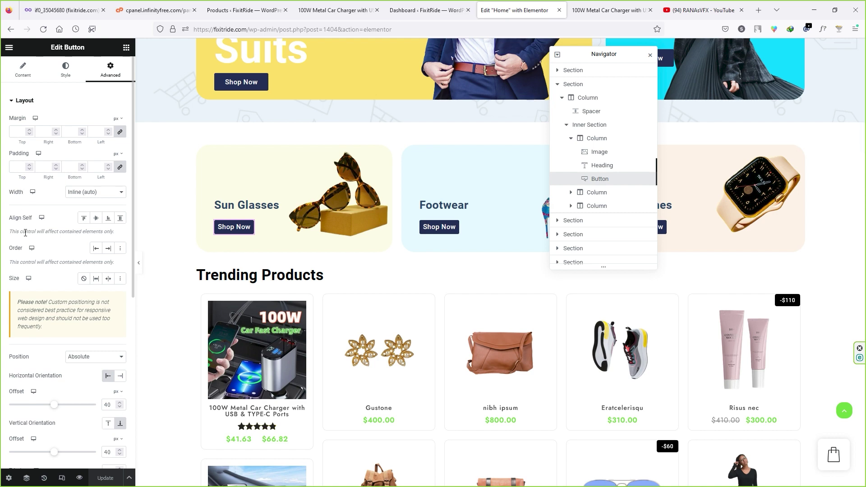
scroll(281, 319, down, 2)
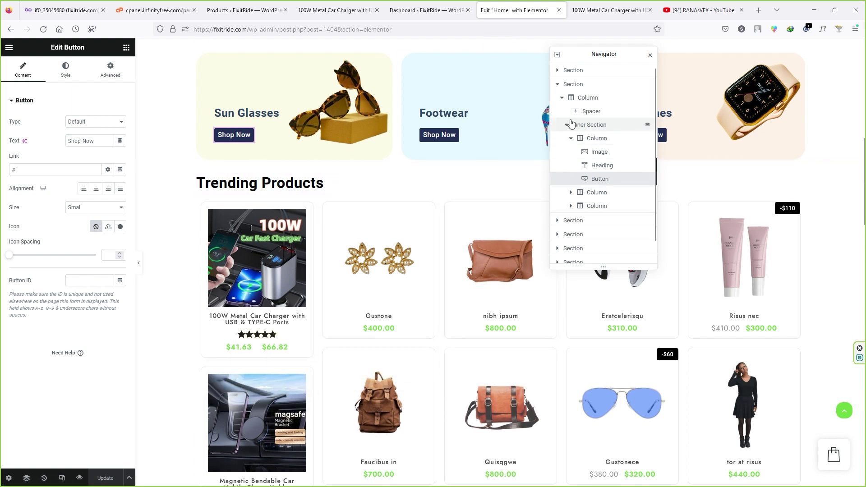
click(558, 84)
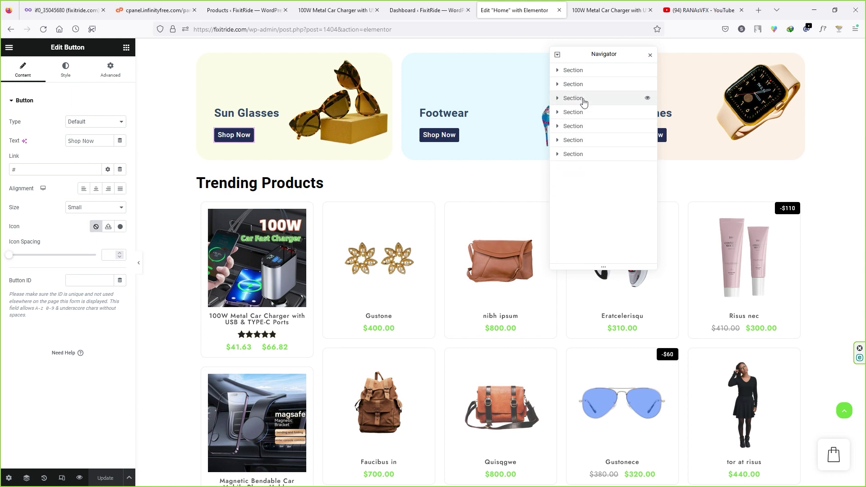
Select and expand the third section and its column in the Navigator
click(583, 103)
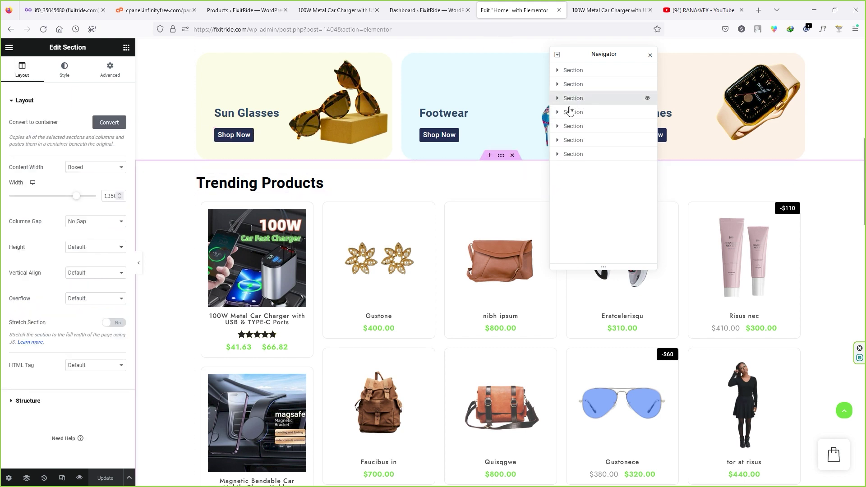
drag(591, 55, 729, 114)
click(695, 157)
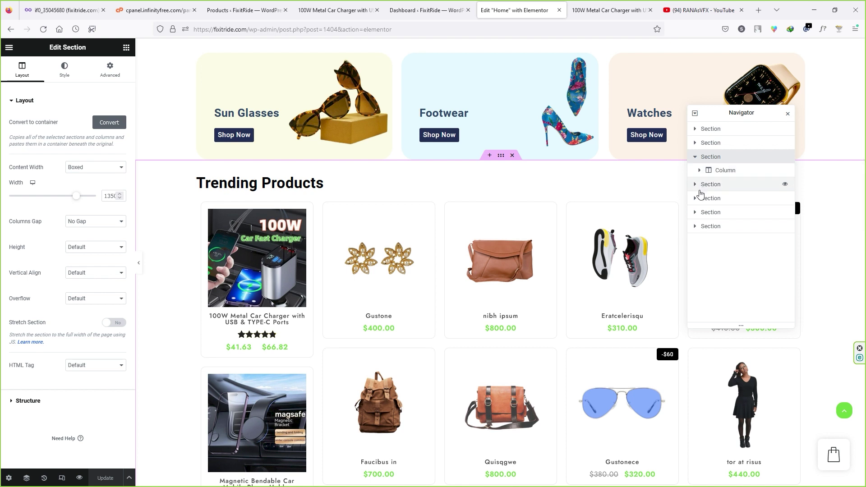
click(735, 171)
click(699, 170)
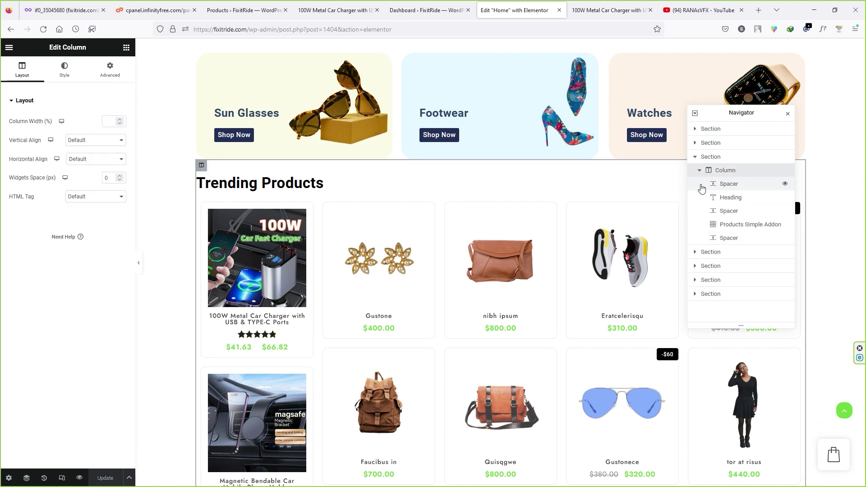
Inspect the two spacers, the Trending Products heading and the product grid settings
click(730, 184)
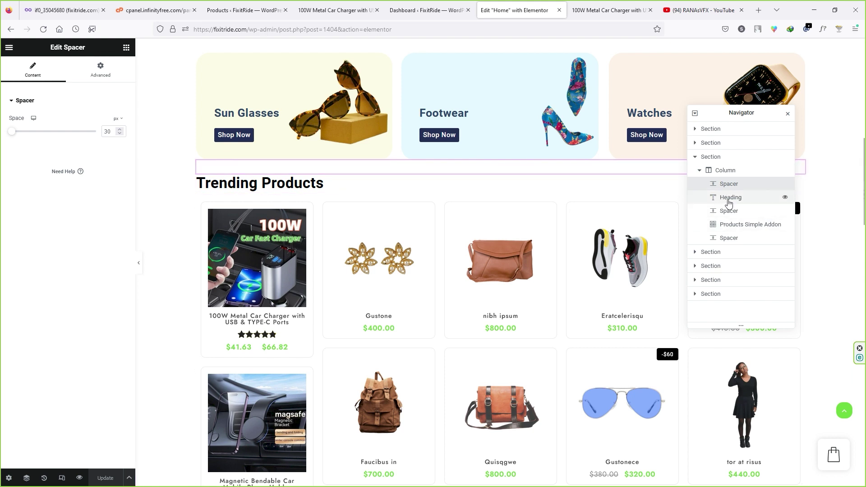
click(730, 199)
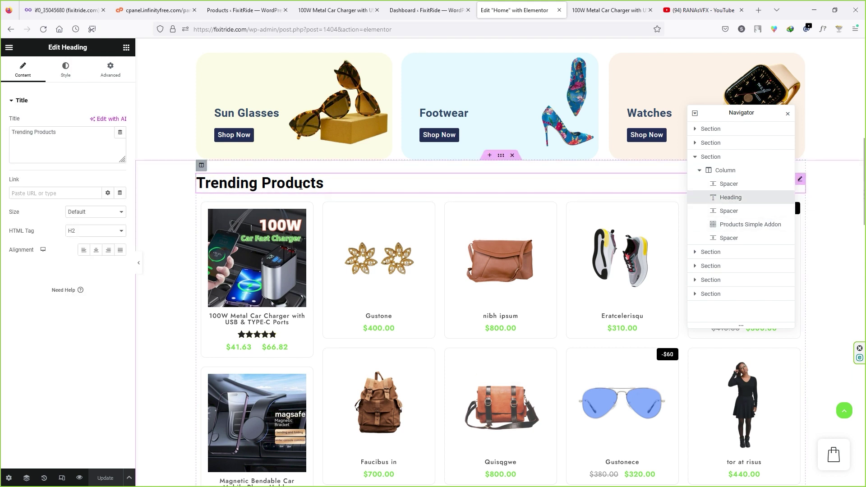
click(728, 212)
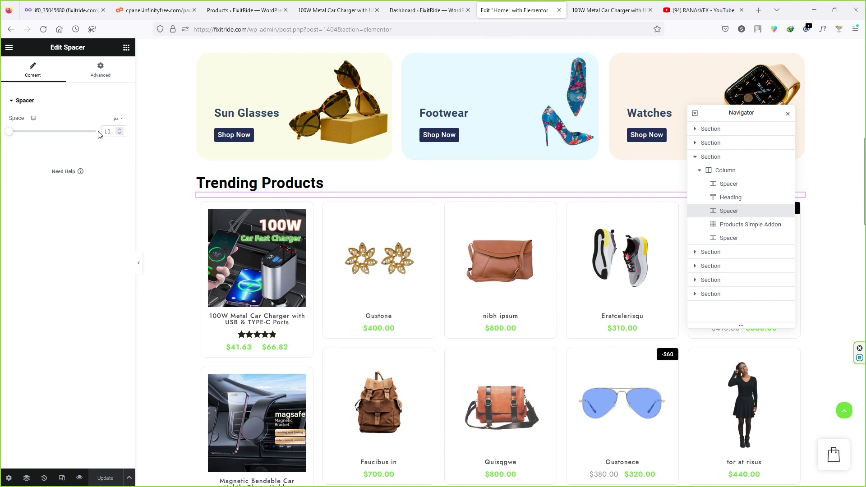
click(729, 228)
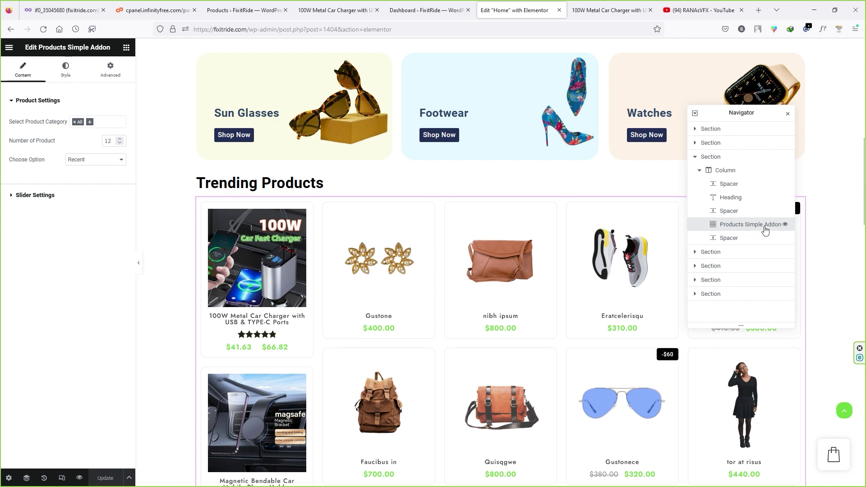
scroll(276, 283, down, 3)
scroll(276, 283, down, 1)
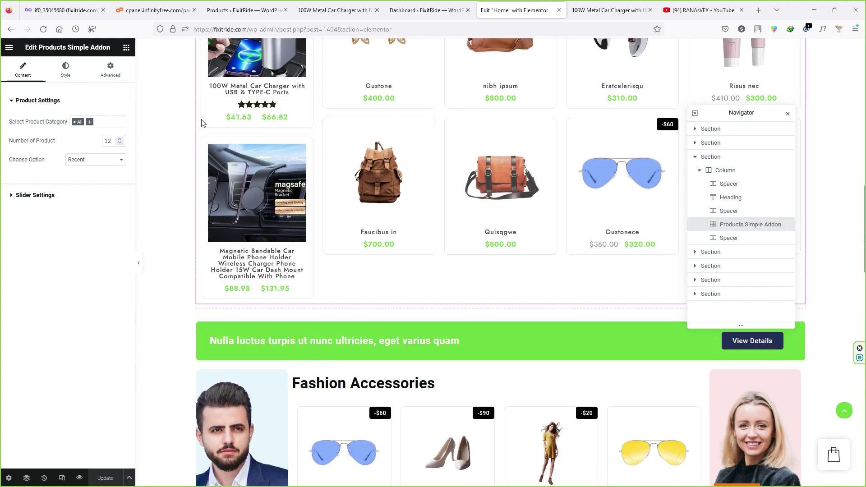
click(127, 49)
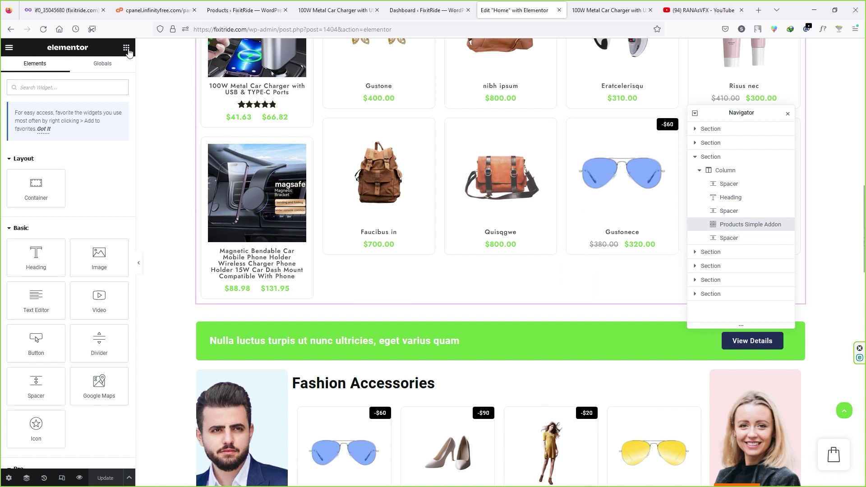
click(75, 83)
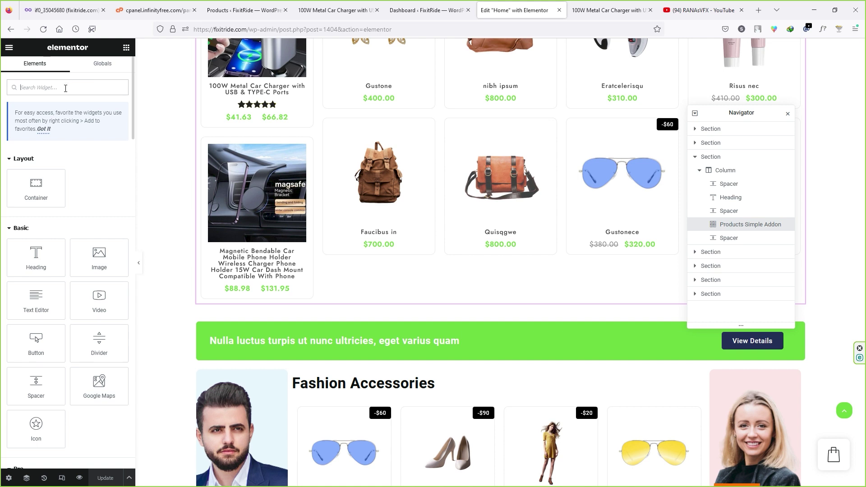
text(product)
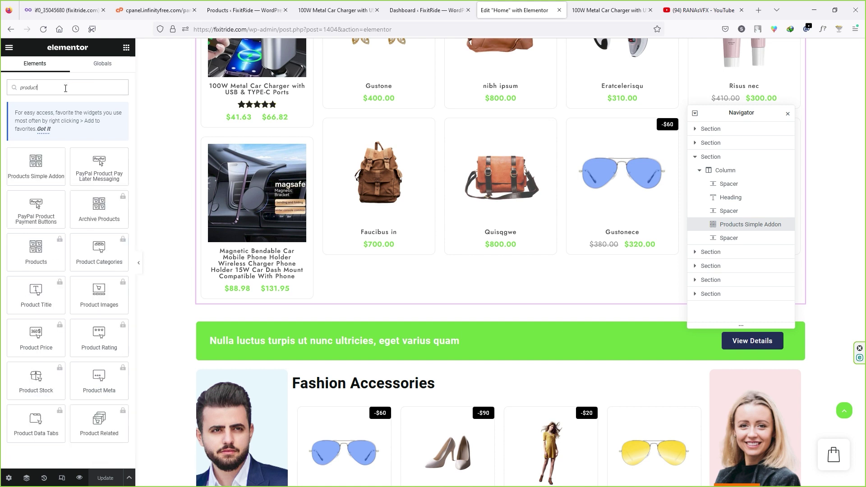
text(s)
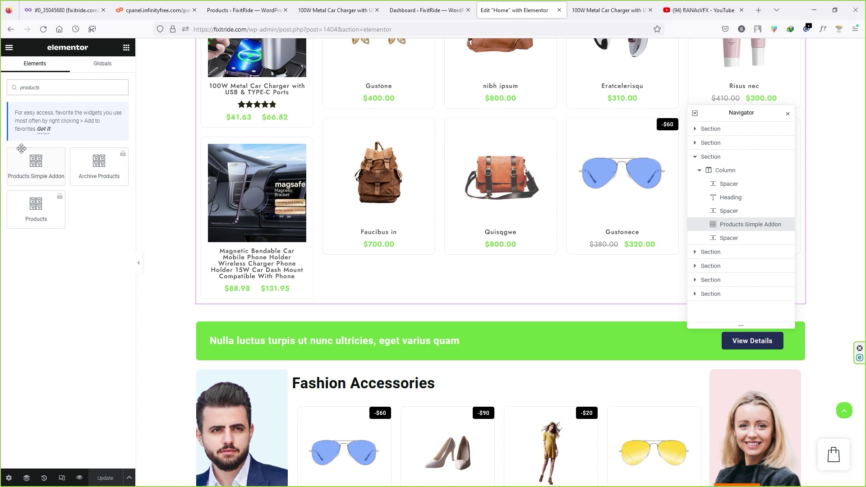
drag(35, 161, 426, 327)
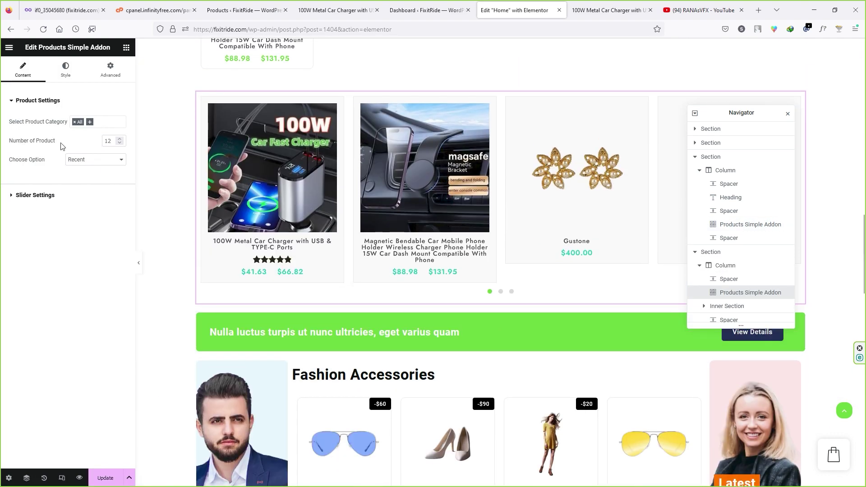
drag(113, 141, 95, 140)
click(75, 147)
click(75, 123)
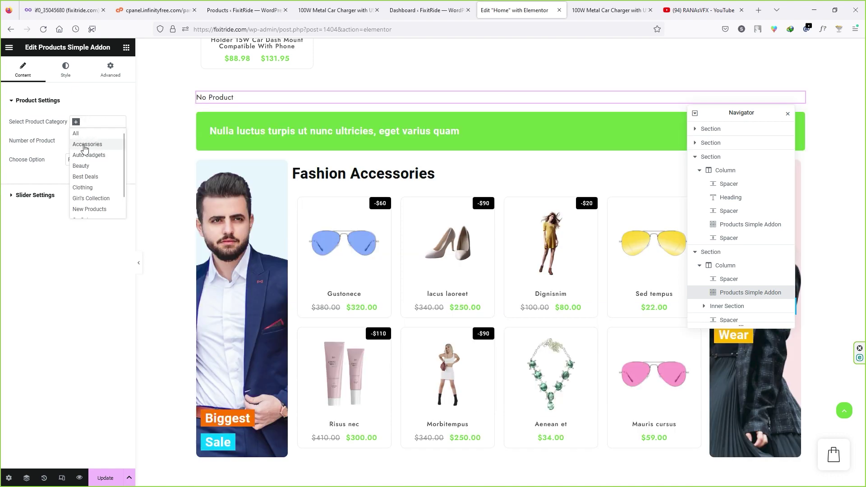
scroll(90, 198, down, 1)
scroll(93, 201, up, 1)
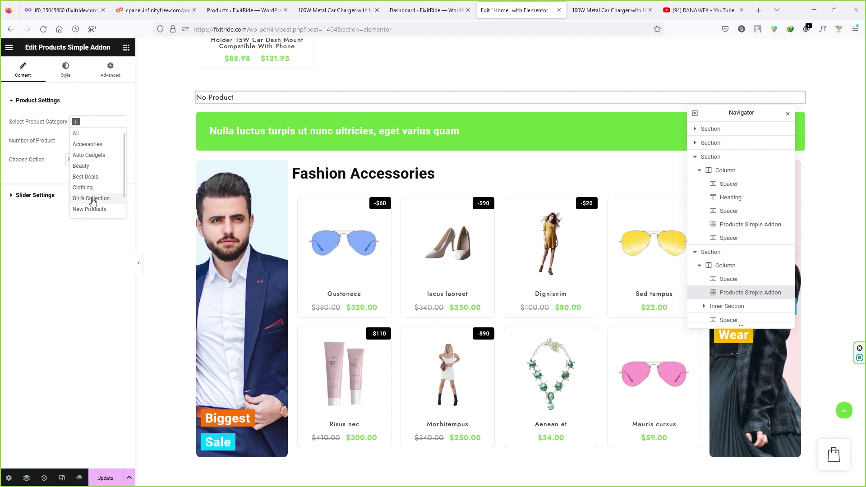
click(89, 155)
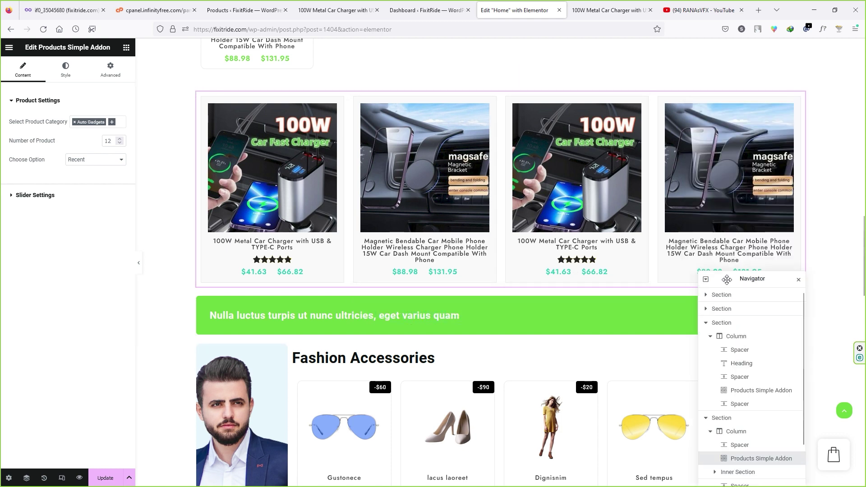
scroll(488, 286, up, 4)
scroll(758, 350, down, 2)
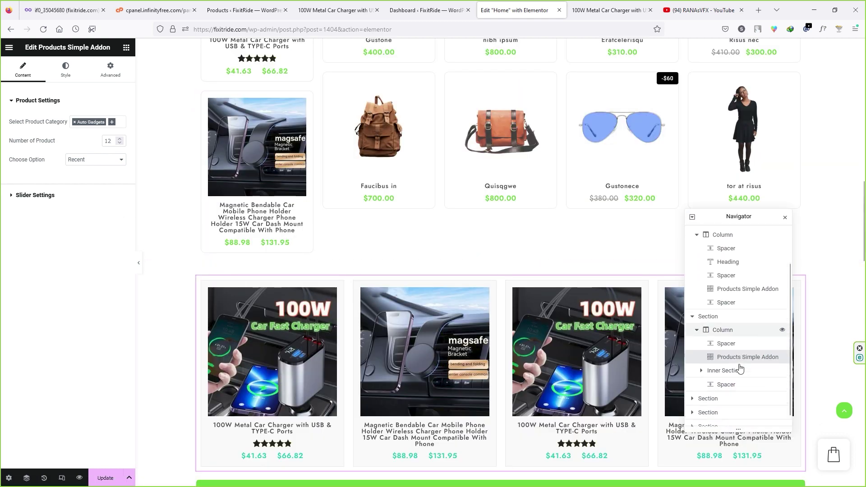
right_click(759, 350)
click(760, 478)
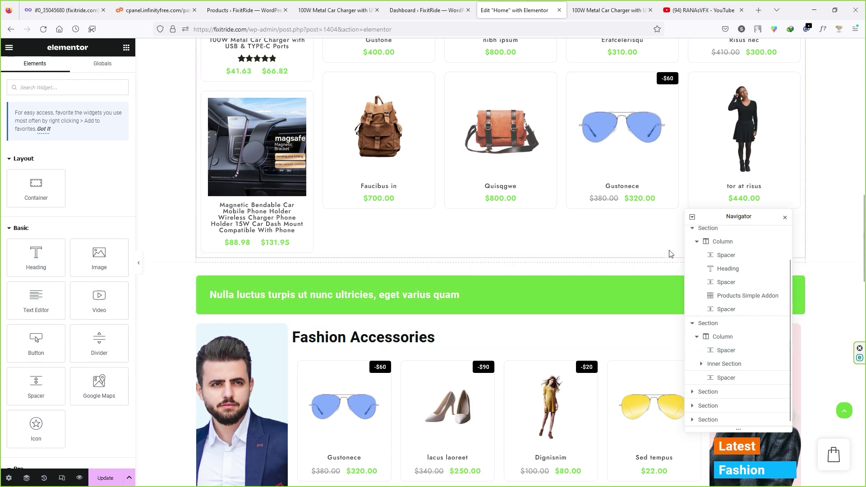
Review the Fashion Accessories section's spacer and category banners column
drag(711, 216, 520, 71)
click(515, 85)
scroll(323, 264, down, 5)
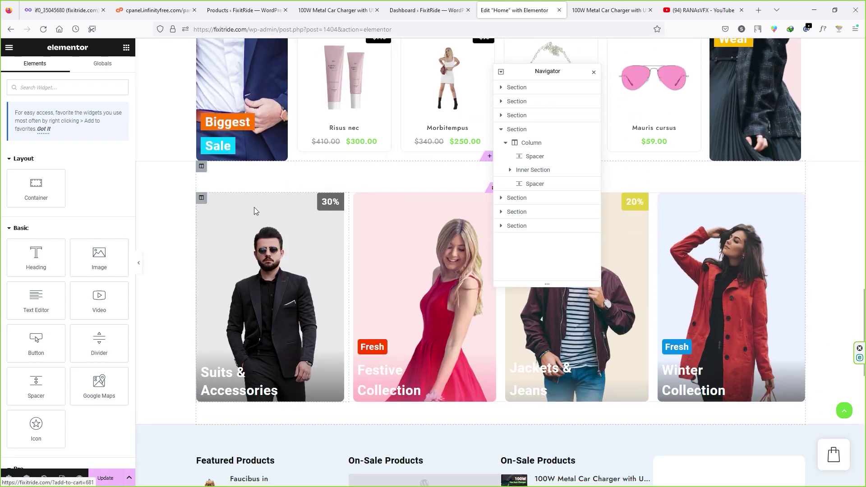
click(202, 172)
click(202, 168)
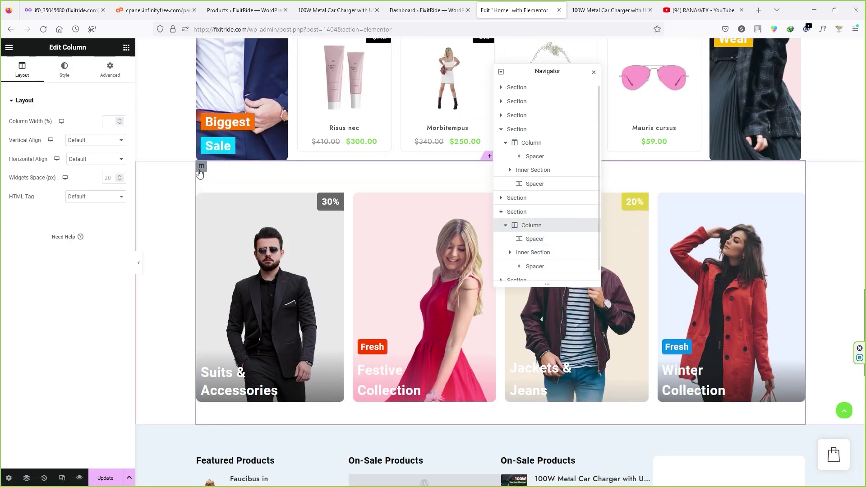
drag(536, 69, 591, 68)
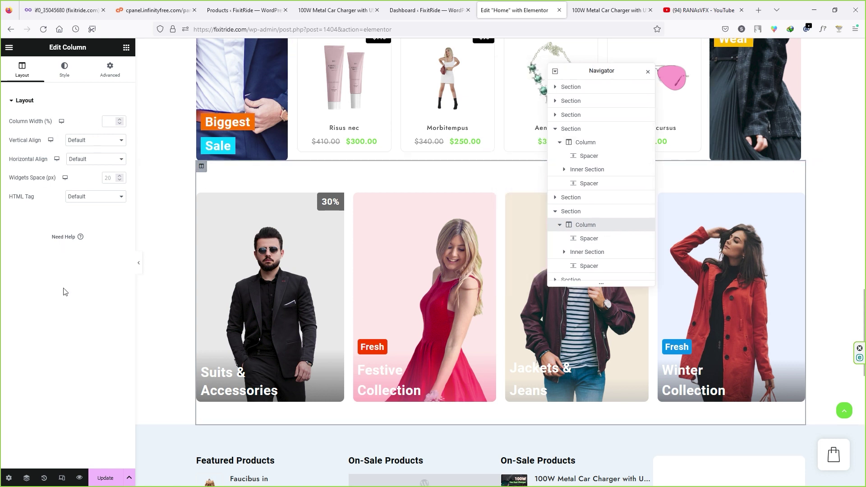
Scroll down to the footer and back, then save the Home page with Update
scroll(230, 336, down, 4)
scroll(230, 336, down, 4)
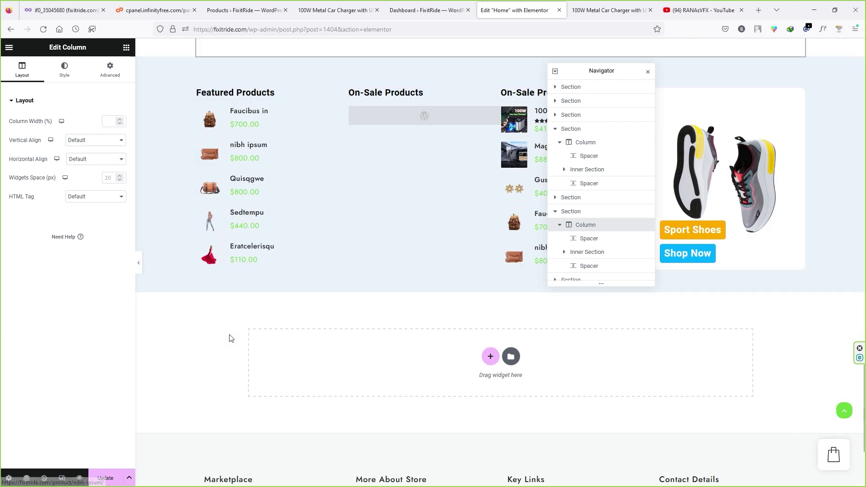
scroll(232, 335, down, 3)
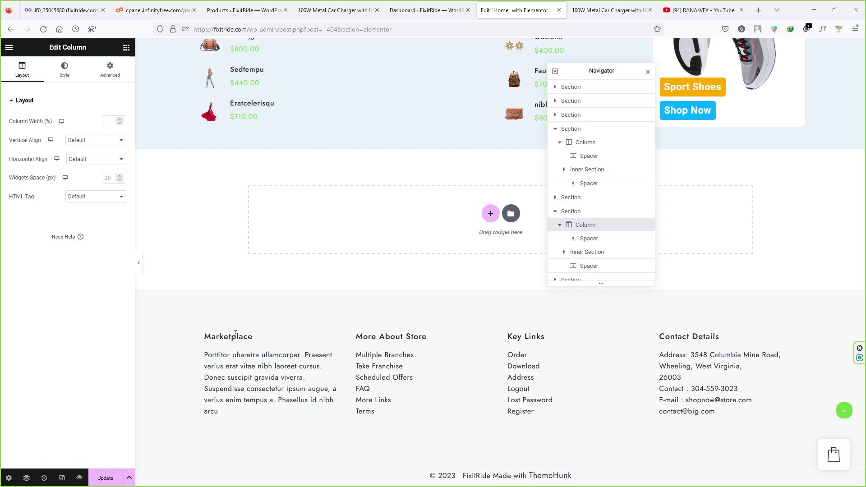
scroll(239, 341, up, 5)
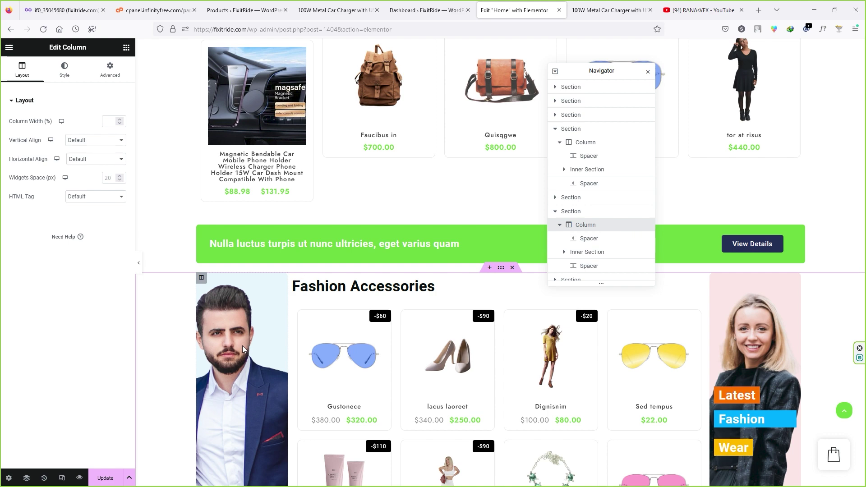
scroll(242, 345, up, 6)
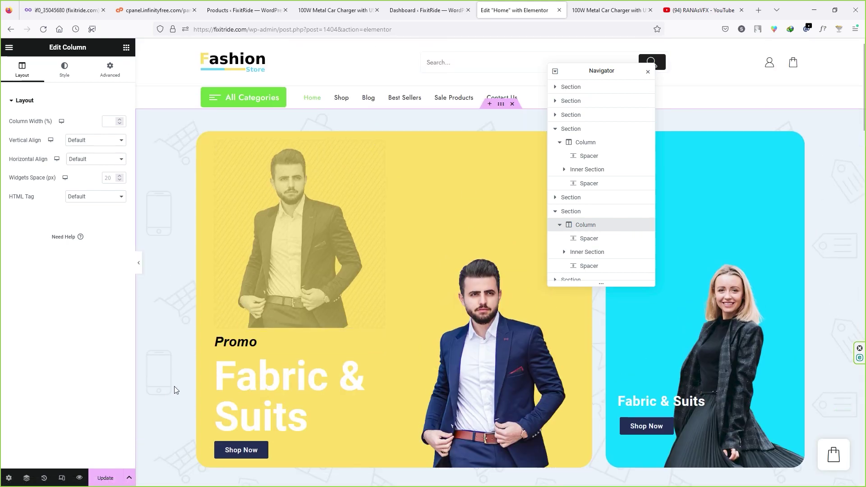
click(107, 479)
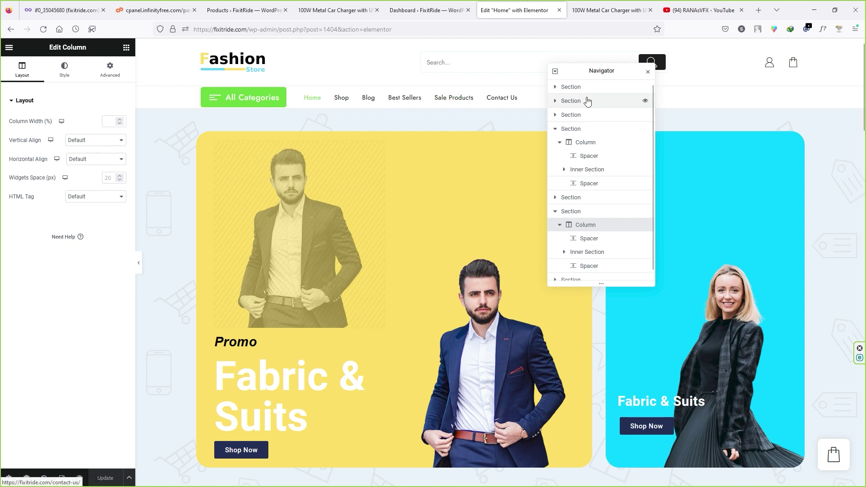
Exit Elementor choosing Decide Later, then open the live storefront from the Pages screen
click(9, 47)
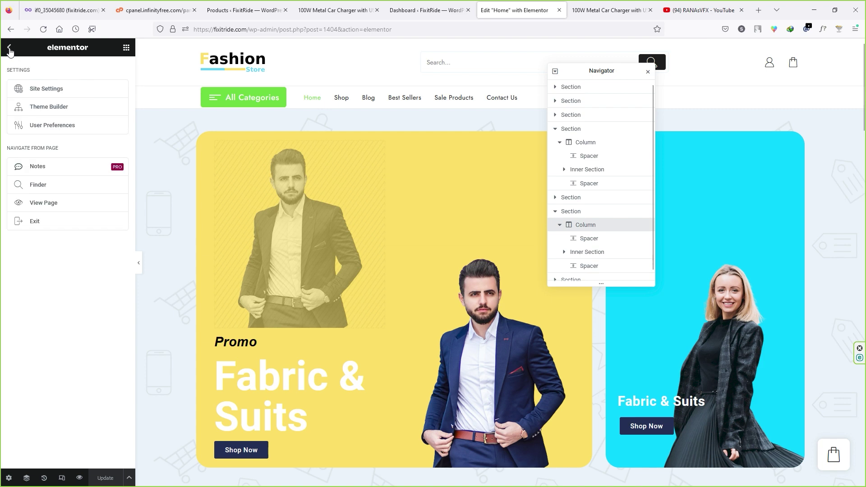
click(23, 222)
click(456, 297)
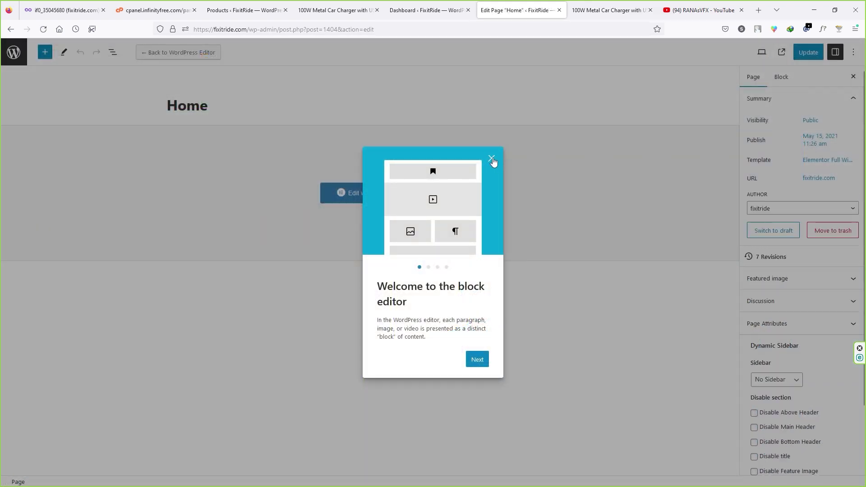
click(492, 159)
click(14, 52)
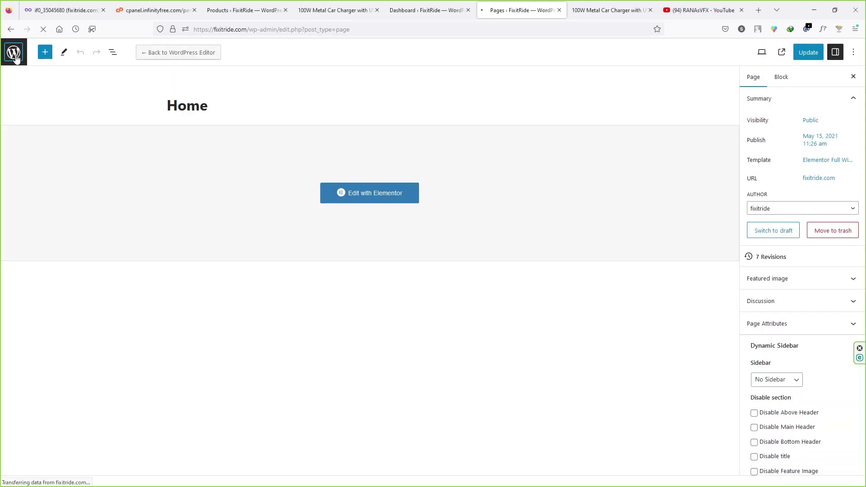
mouse_move(39, 50)
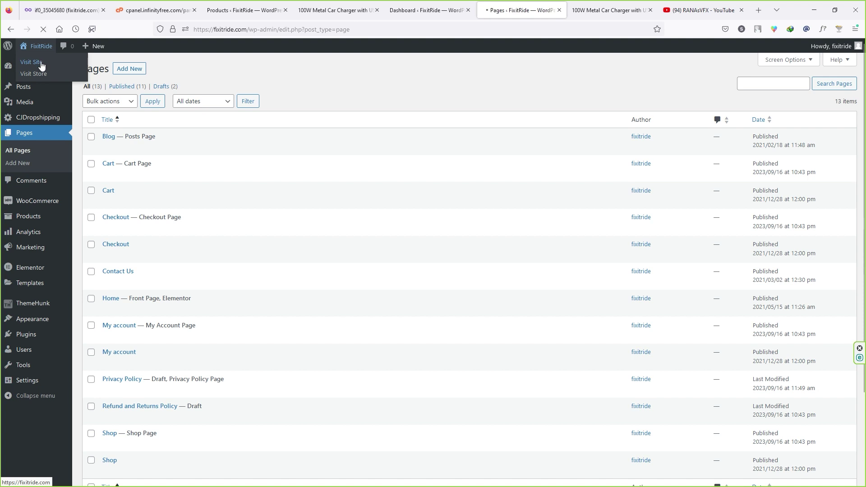
click(41, 65)
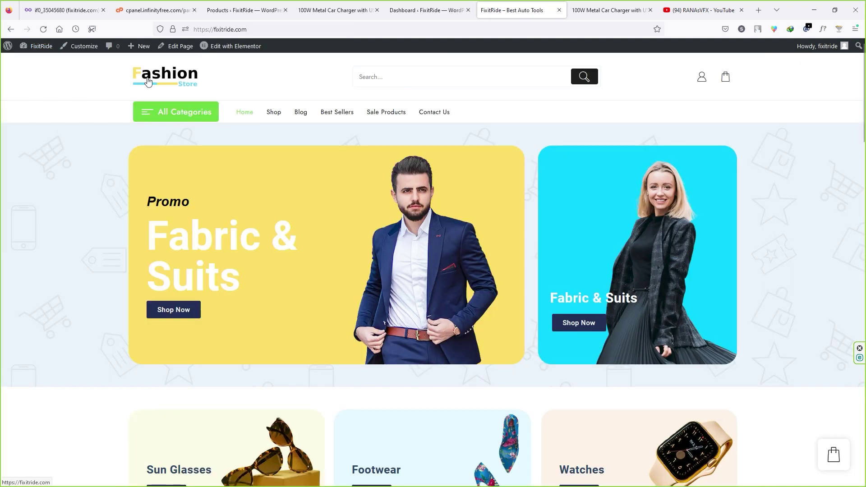
Open the Customizer's Site Identity panel with the Fashion Store logo, FixitRide title and Best Auto Tools tagline
click(83, 49)
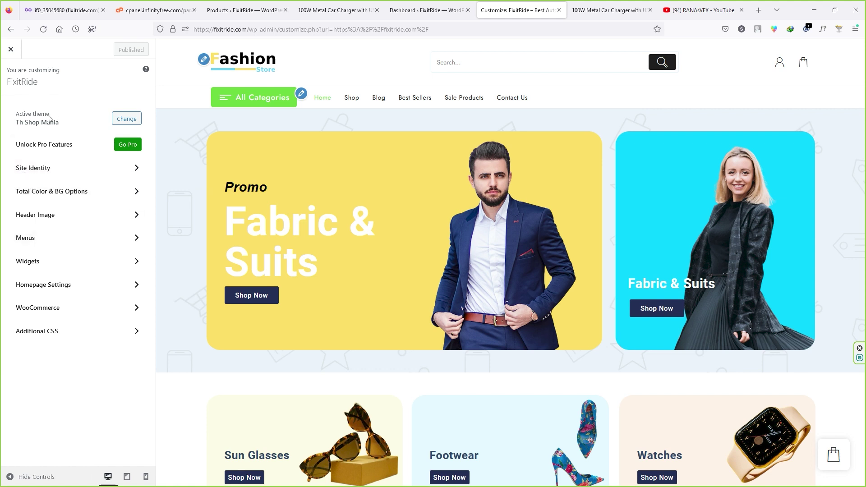
click(28, 175)
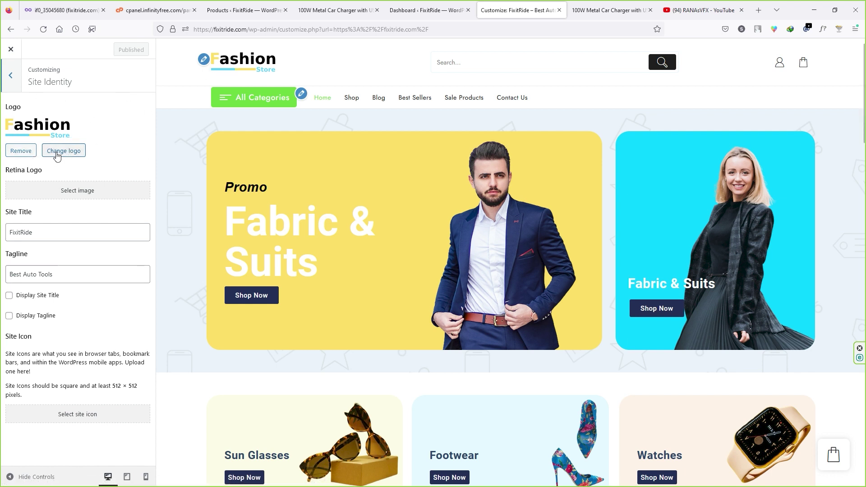
Upload Natykid-logo.png and set it as the site logo without cropping
click(63, 156)
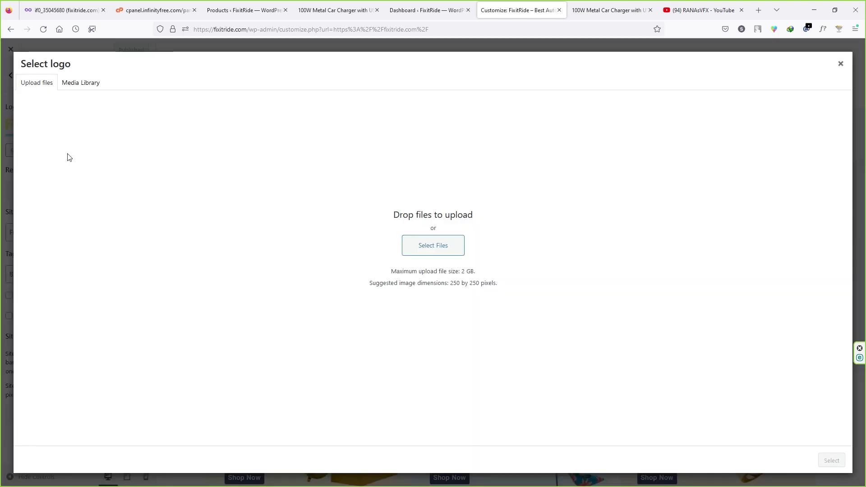
click(83, 84)
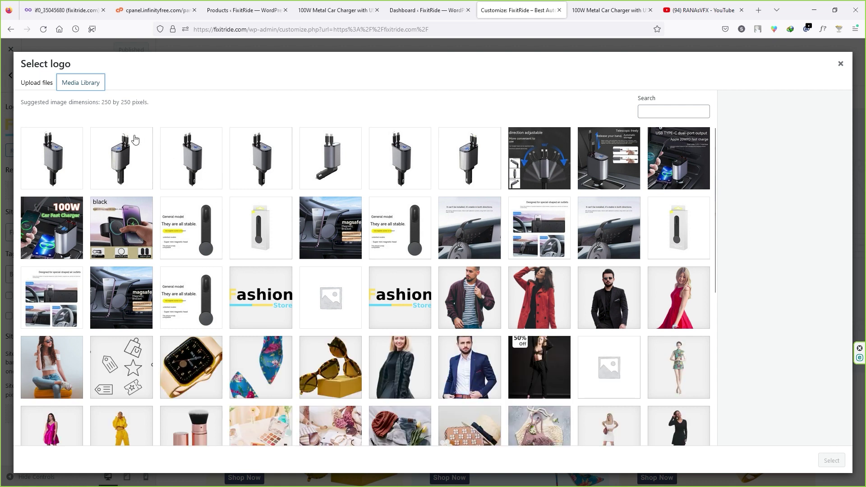
key(Left)
click(402, 251)
double_click(303, 252)
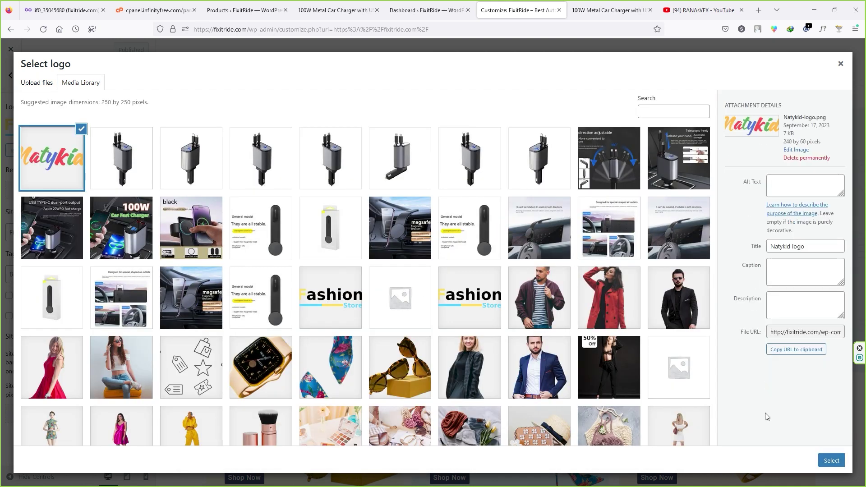
click(828, 459)
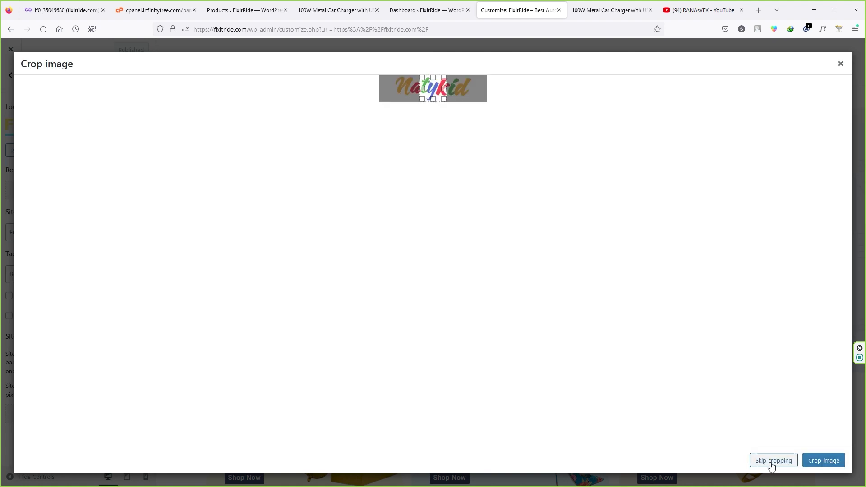
click(781, 465)
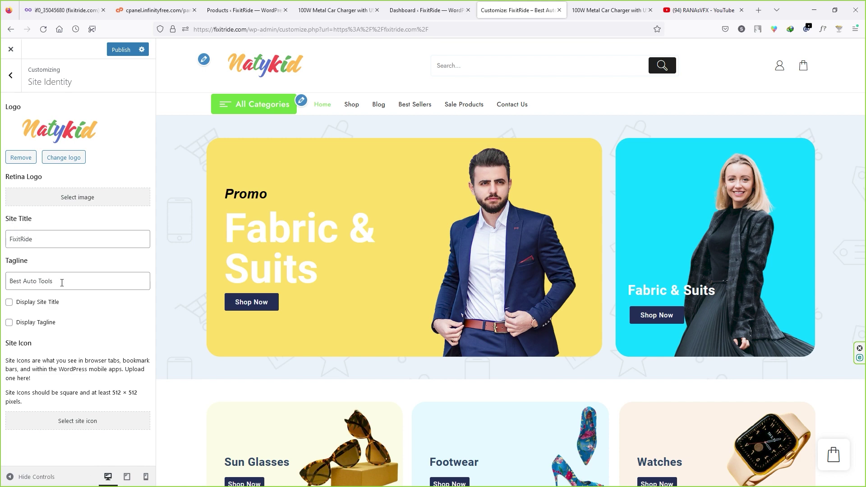
Toggle Display Site Title and Display Tagline on, then off again
click(10, 303)
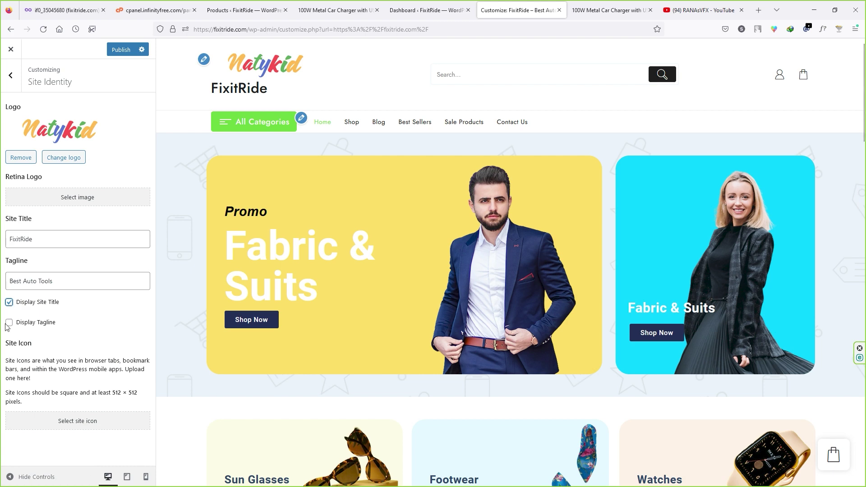
click(9, 323)
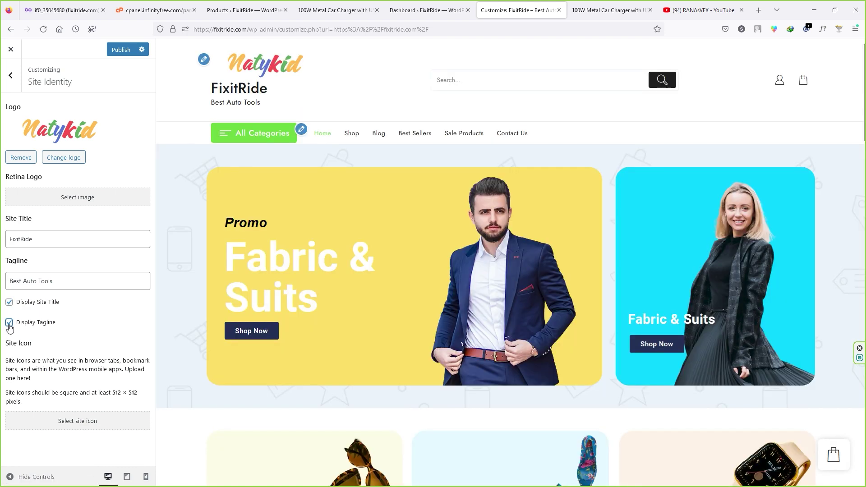
click(9, 323)
click(10, 303)
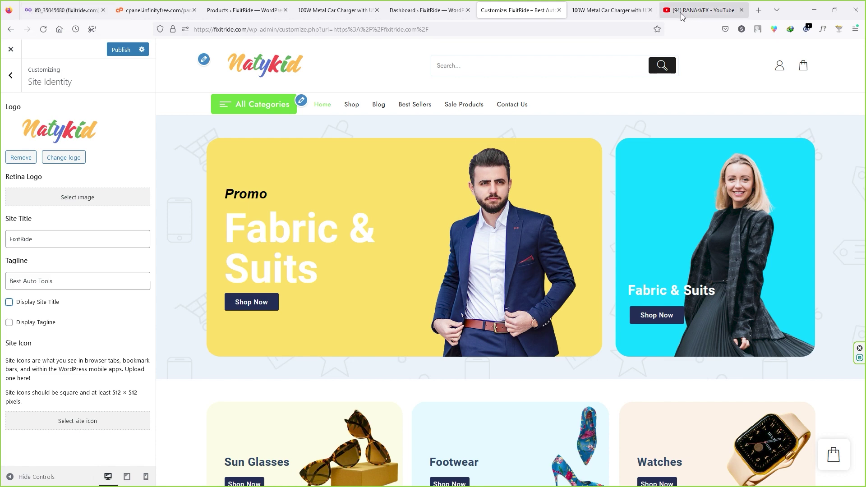
Set the Natykid image as the site icon, cropped to its 'Na' letters
click(83, 421)
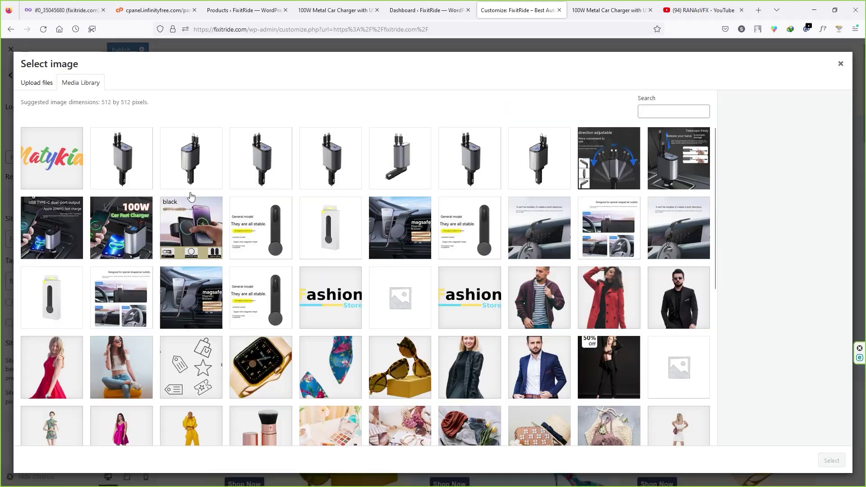
click(55, 166)
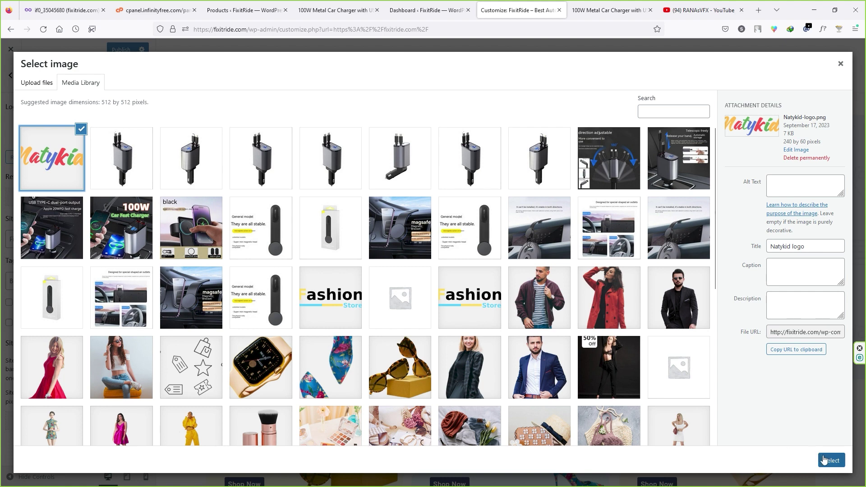
click(831, 460)
drag(365, 88, 341, 89)
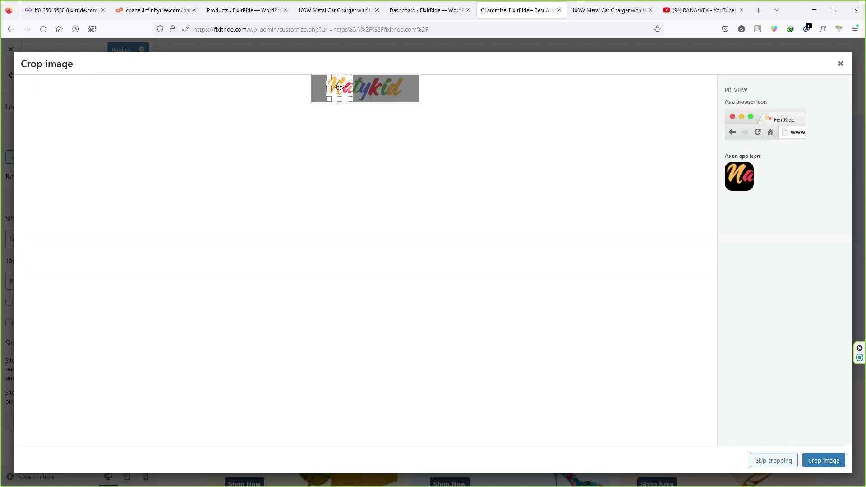
click(791, 464)
click(21, 459)
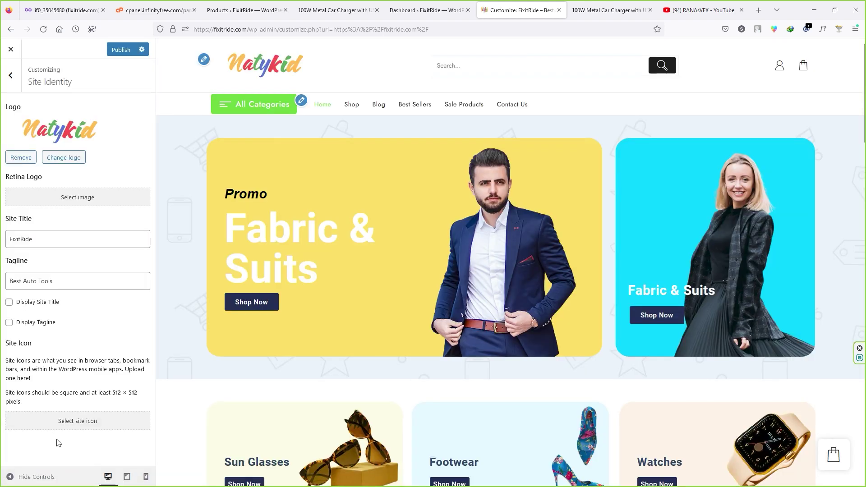
click(58, 422)
drag(363, 88, 335, 89)
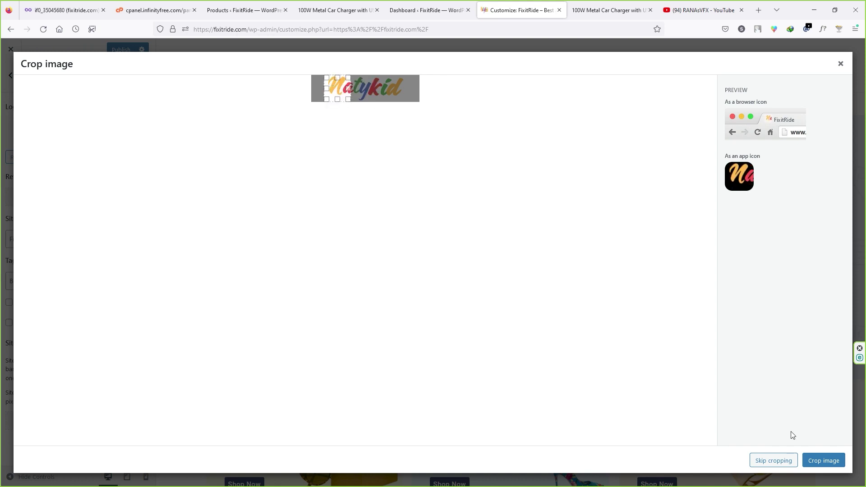
click(829, 464)
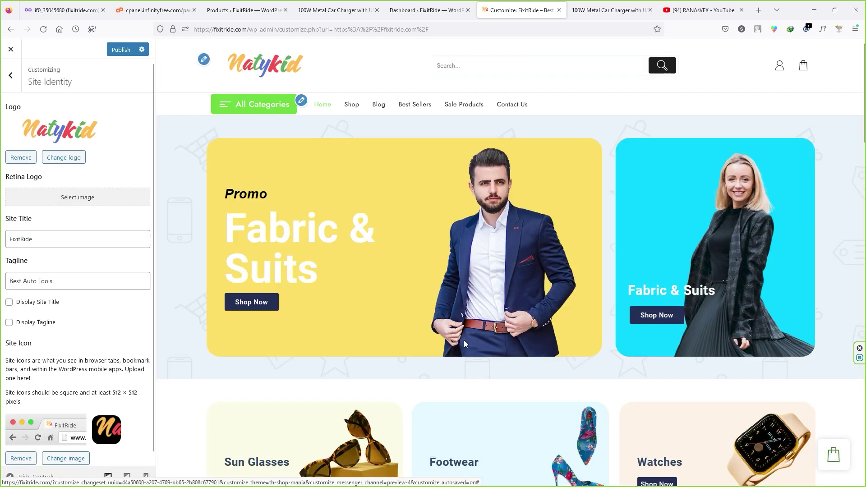
Publish the logo and site icon changes, check the 512 × 512 icon size, and open Total Color & BG Options
click(121, 50)
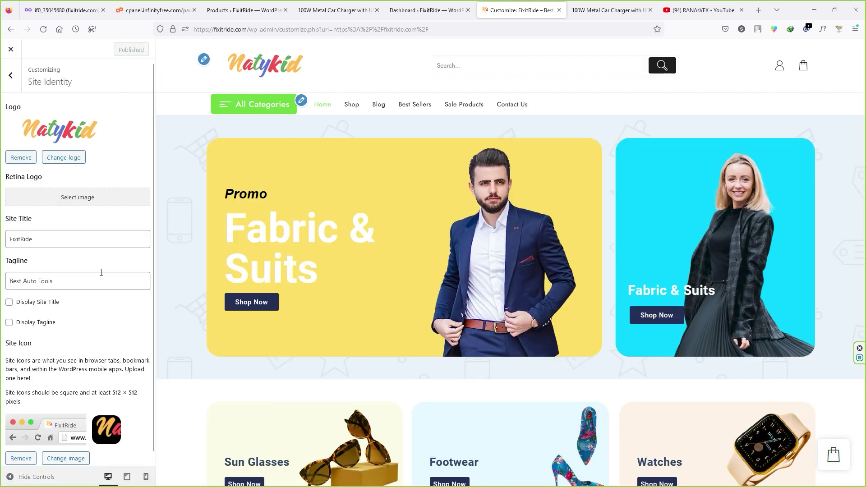
scroll(109, 322, down, 1)
drag(113, 385, 133, 386)
click(140, 388)
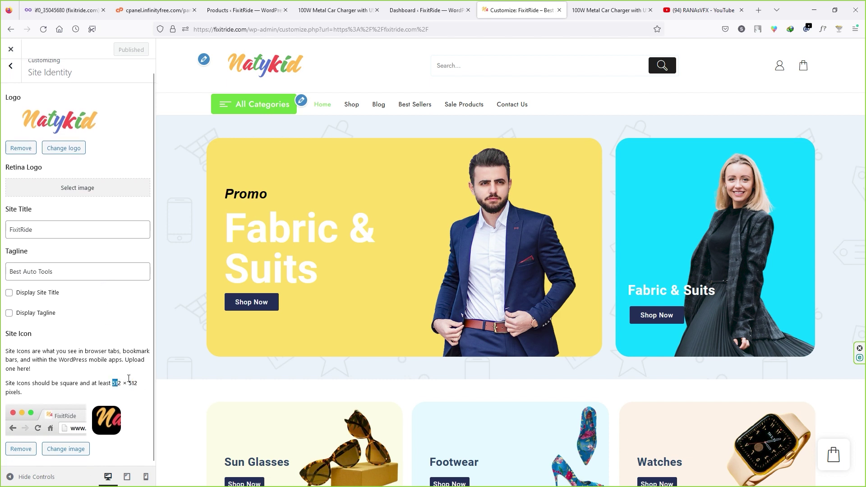
drag(112, 383, 137, 384)
click(115, 386)
scroll(121, 201, up, 1)
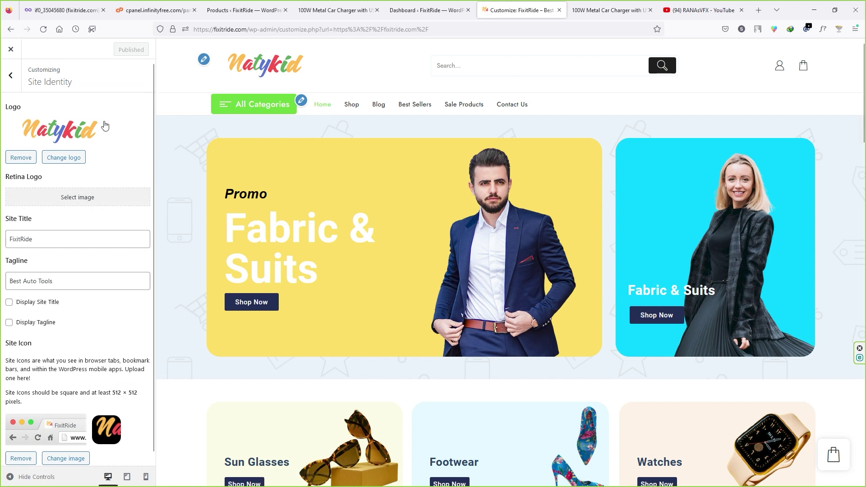
click(12, 85)
click(45, 193)
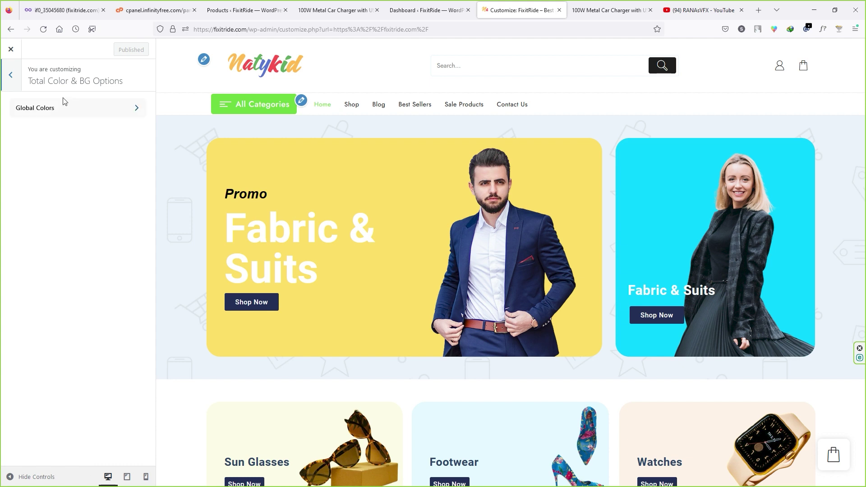
Change the Global Colors theme colour from #63d436 to pink #f93b81 and publish
click(120, 102)
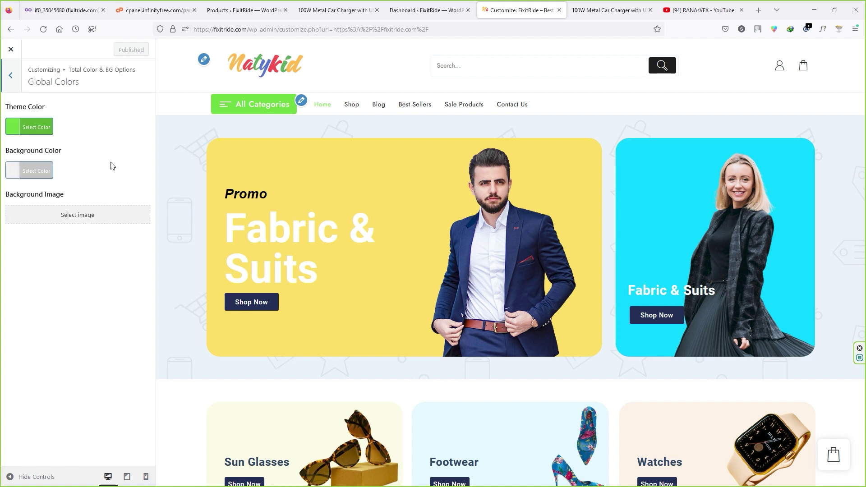
click(13, 131)
triple_click(71, 122)
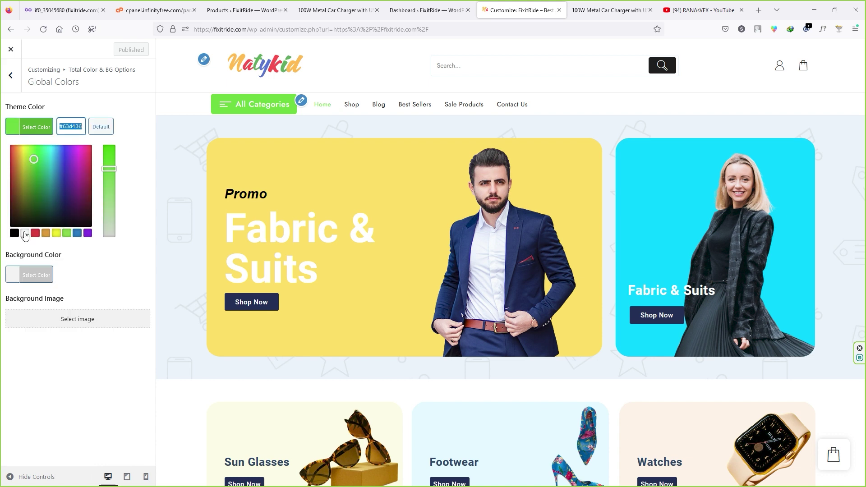
mouse_move(62, 156)
mouse_down()
mouse_move(63, 193)
mouse_move(82, 187)
mouse_up()
click(87, 147)
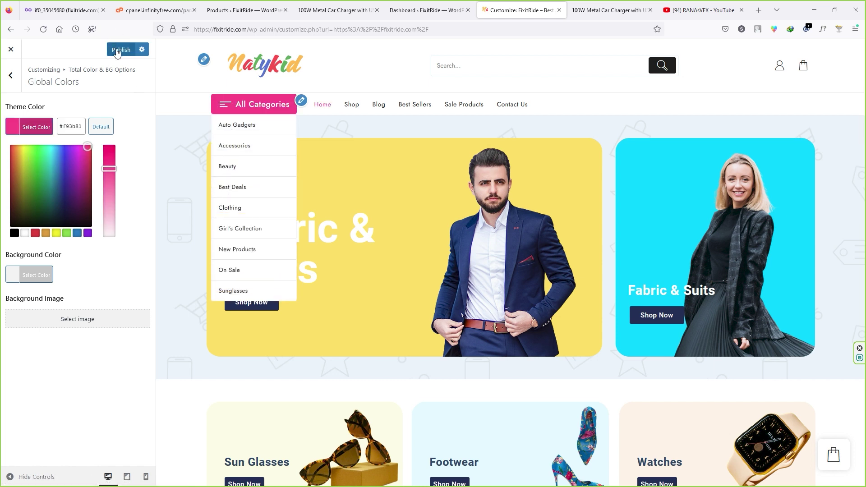
click(118, 50)
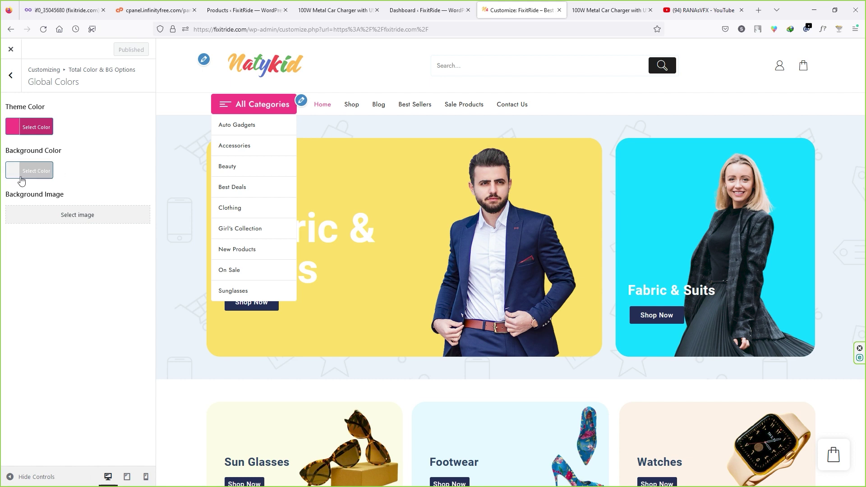
click(13, 79)
click(13, 79)
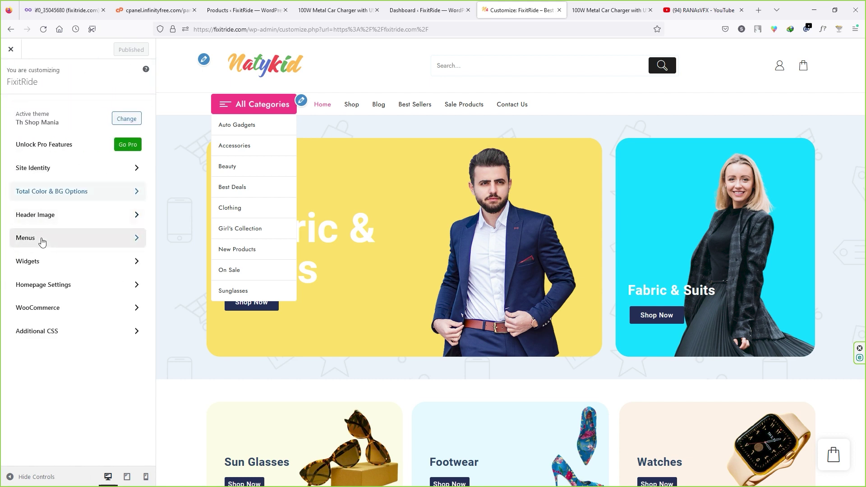
Briefly view Header Image, then open the 'main' menu and expand and collapse its Shop item
click(42, 215)
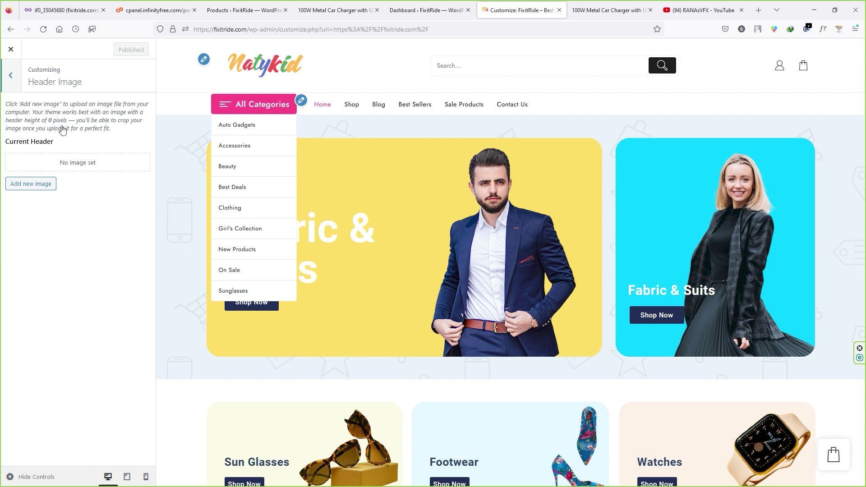
key(Escape)
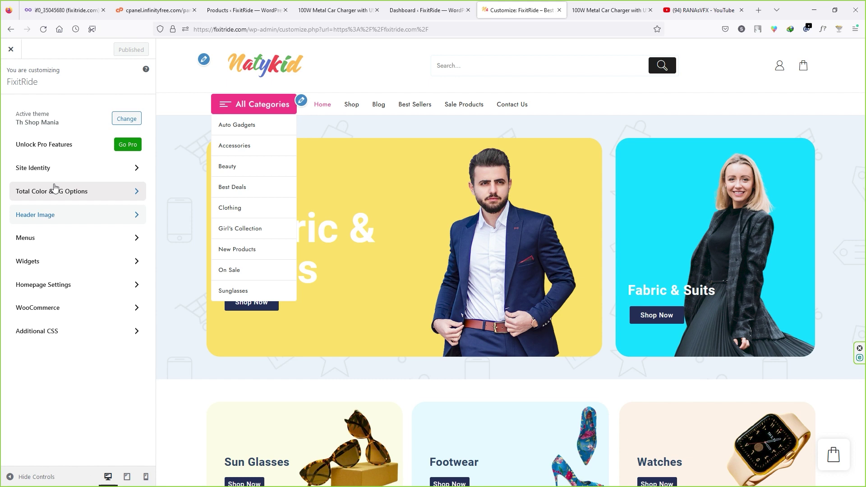
click(41, 239)
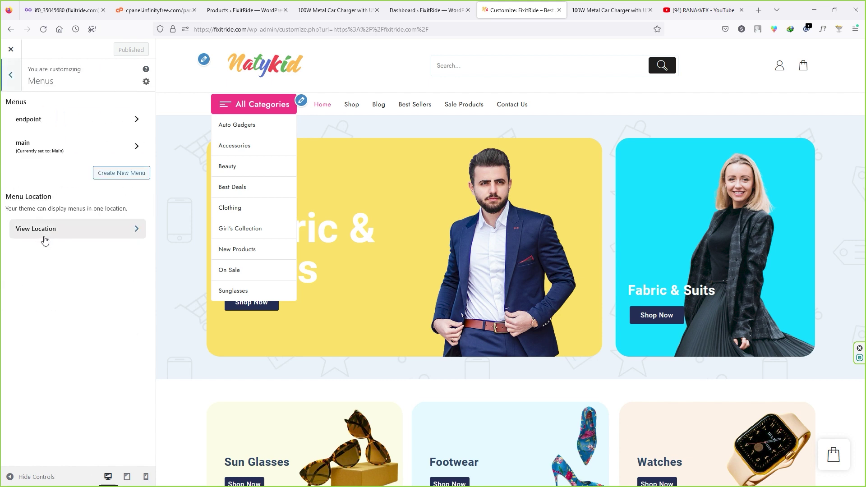
click(43, 148)
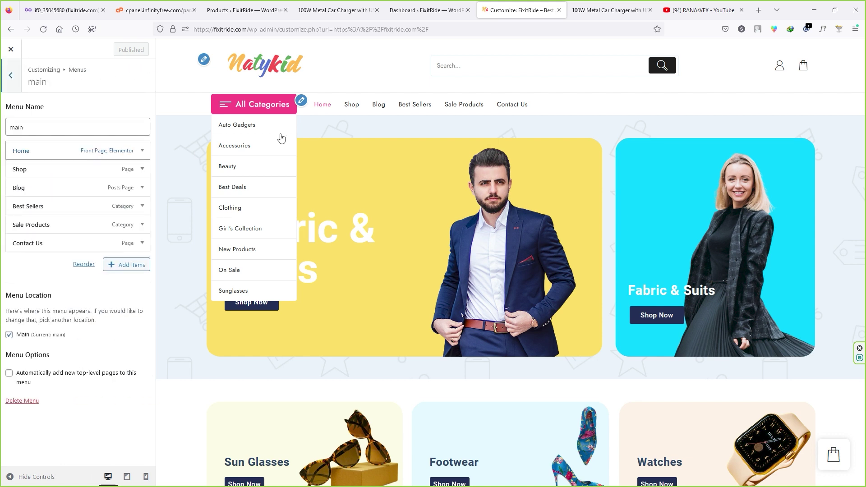
click(46, 170)
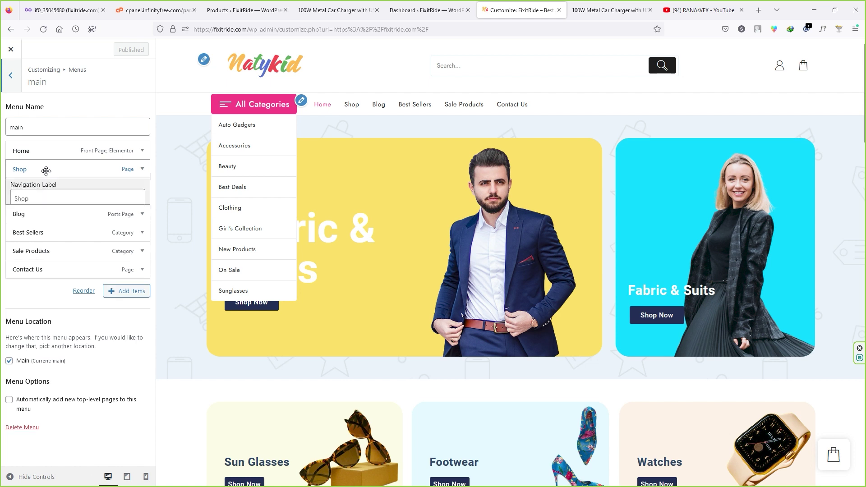
click(46, 170)
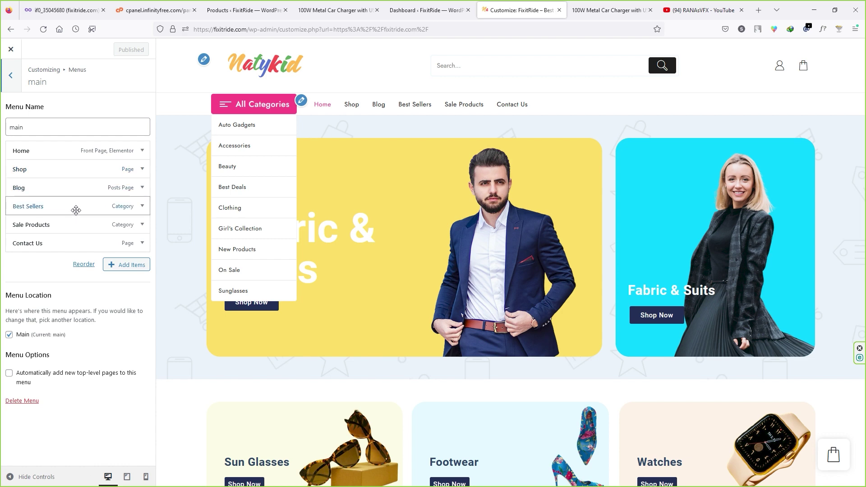
Open the menu's Add Items panel and reveal the Custom Links fields
click(129, 264)
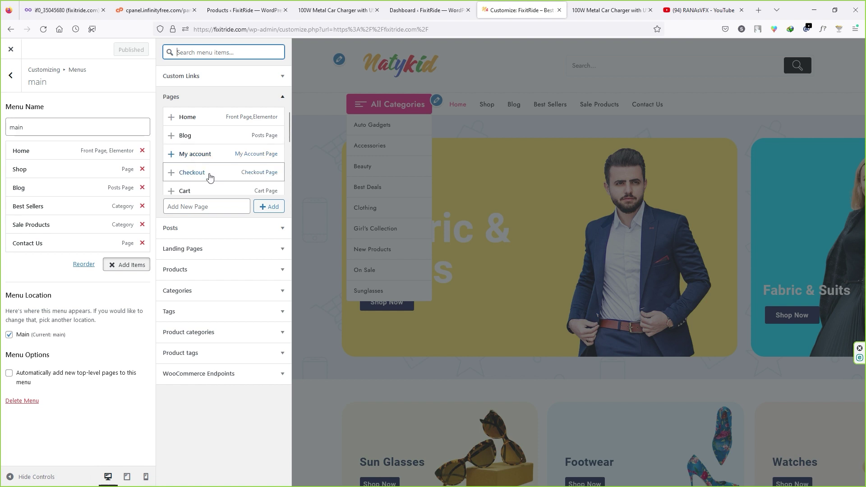
scroll(210, 178, down, 3)
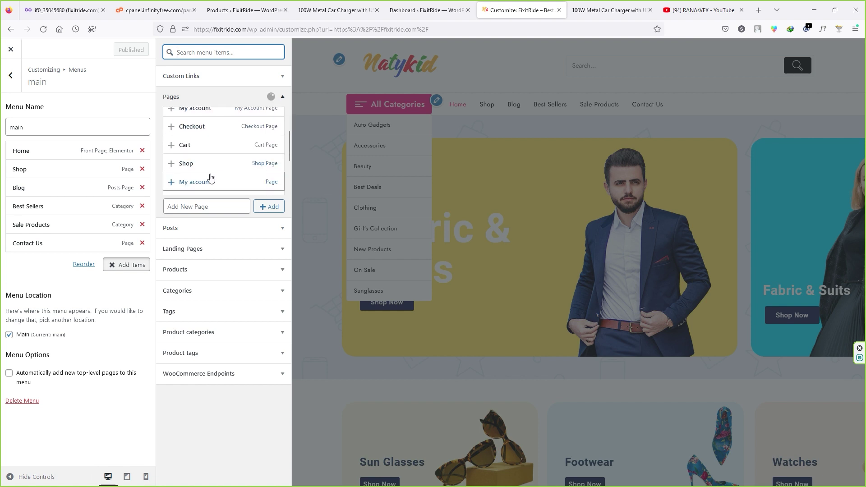
scroll(210, 178, up, 3)
click(277, 97)
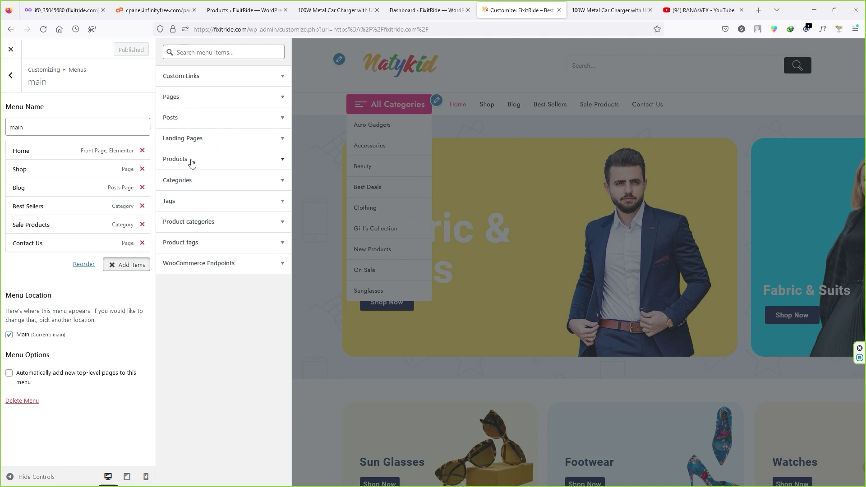
click(222, 202)
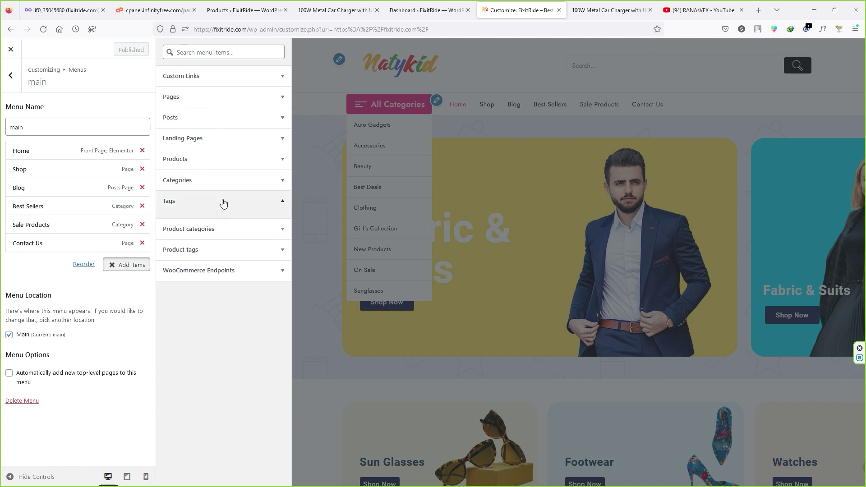
click(223, 202)
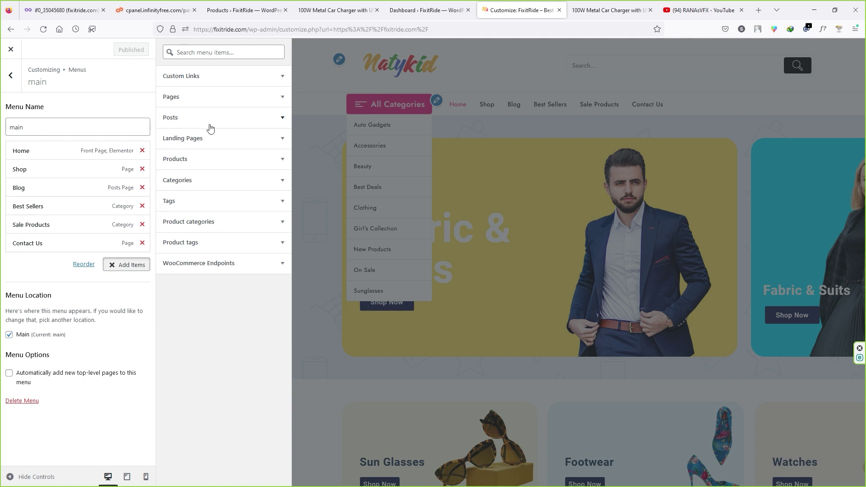
click(171, 77)
Fill in the custom link with the label 'Download Our APP' and add it to the main menu
click(244, 93)
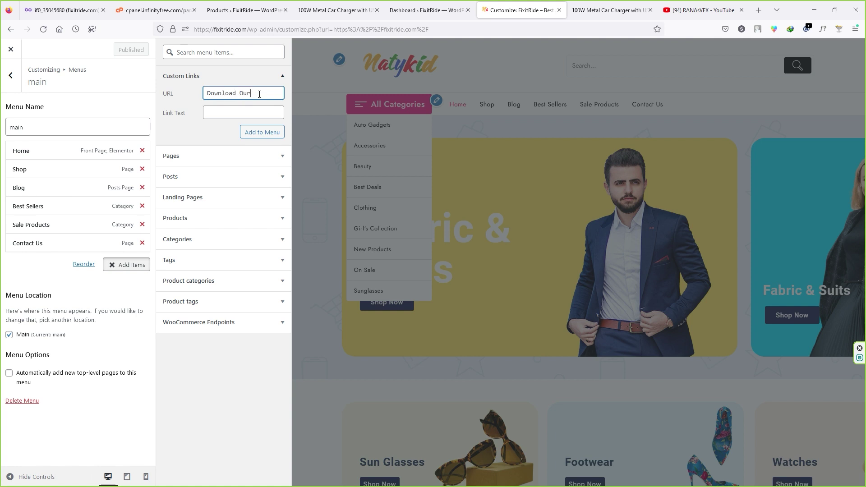
click(258, 113)
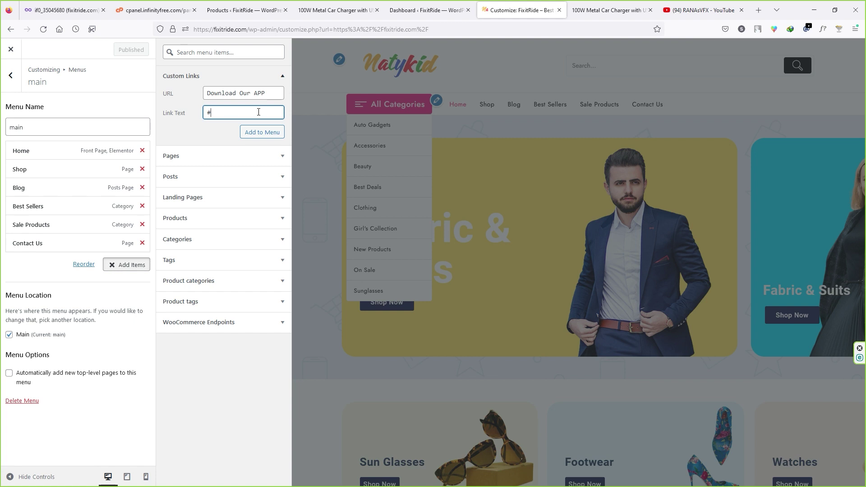
click(251, 135)
click(214, 114)
key(shift+Tab)
key(ctrl+c)
key(BackSpace)
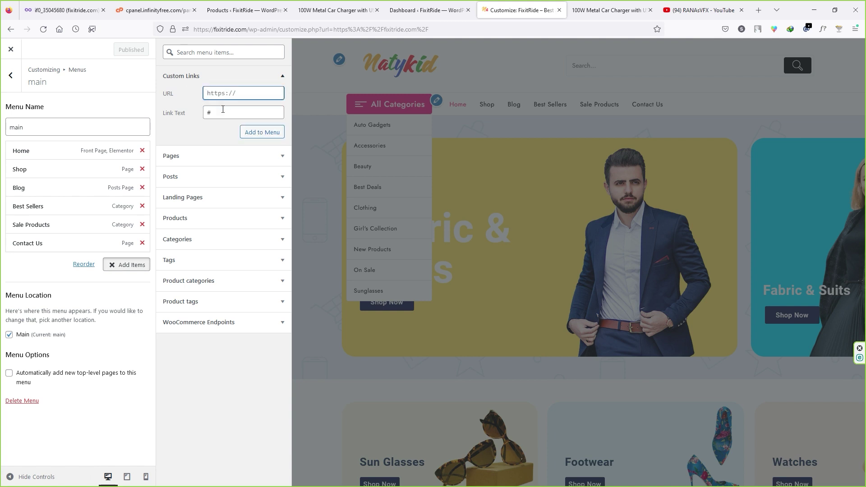
click(223, 110)
key(BackSpace)
key(ctrl+v)
click(245, 95)
click(259, 132)
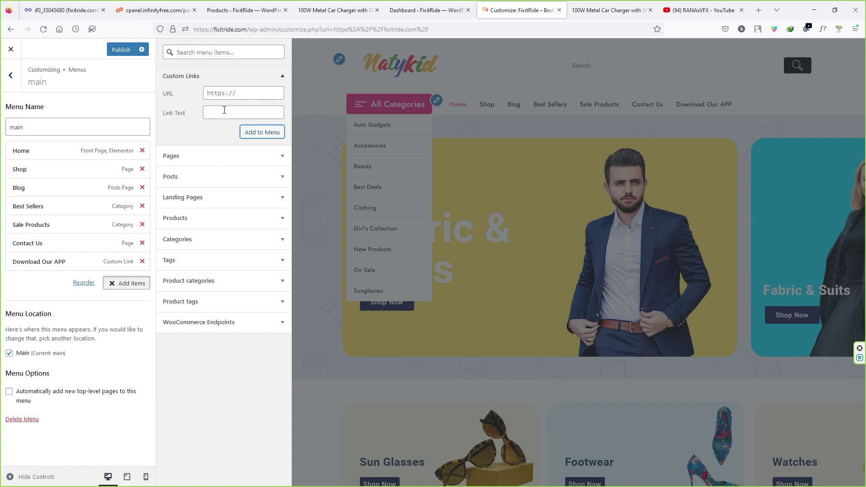
Add the Blog category to the main menu, nest it under Contact Us, and publish
click(181, 75)
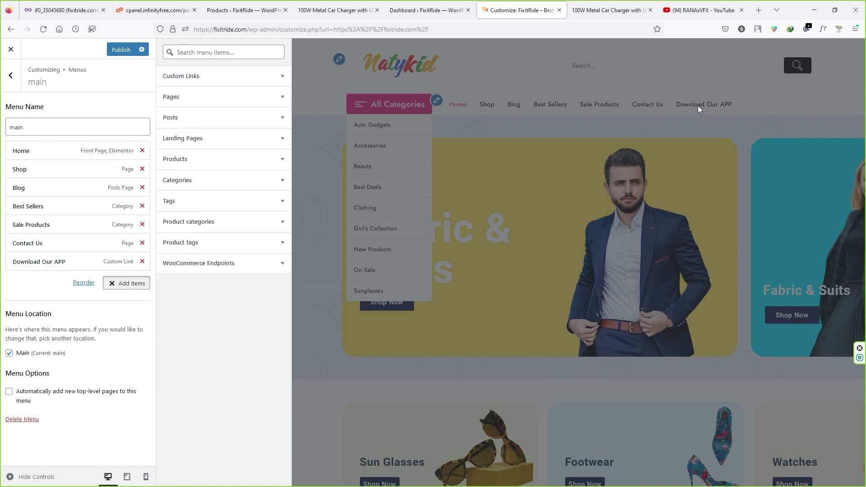
click(127, 285)
click(127, 284)
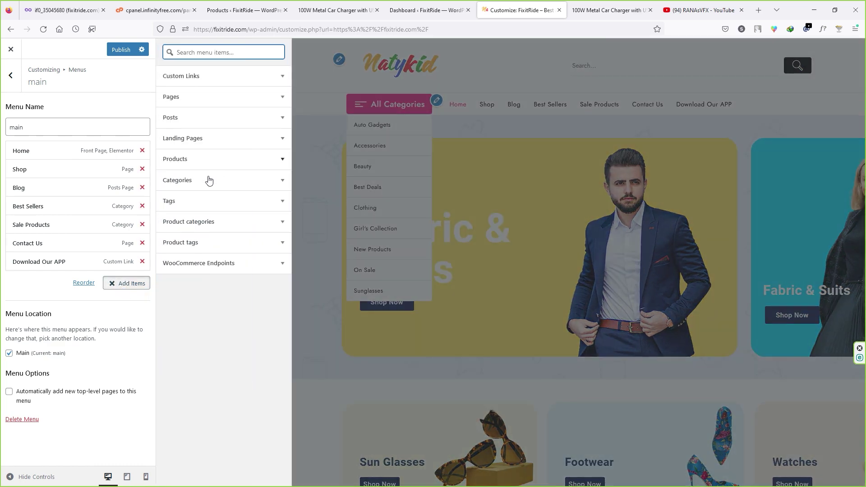
click(187, 181)
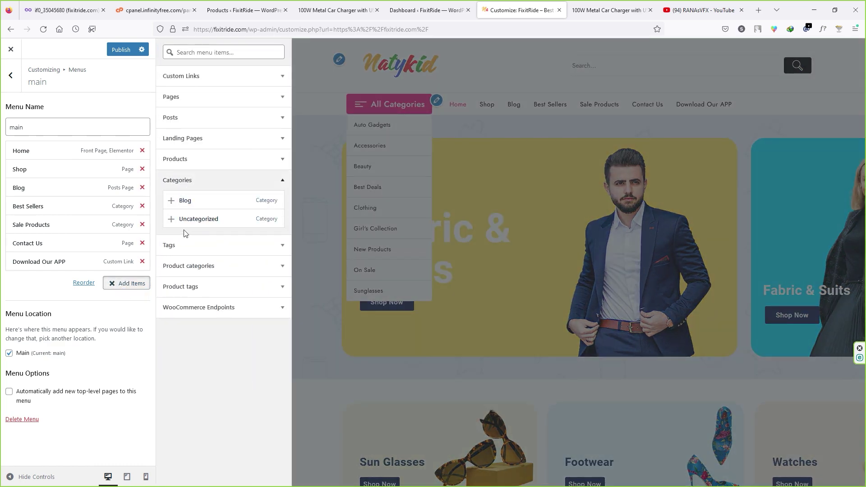
click(190, 201)
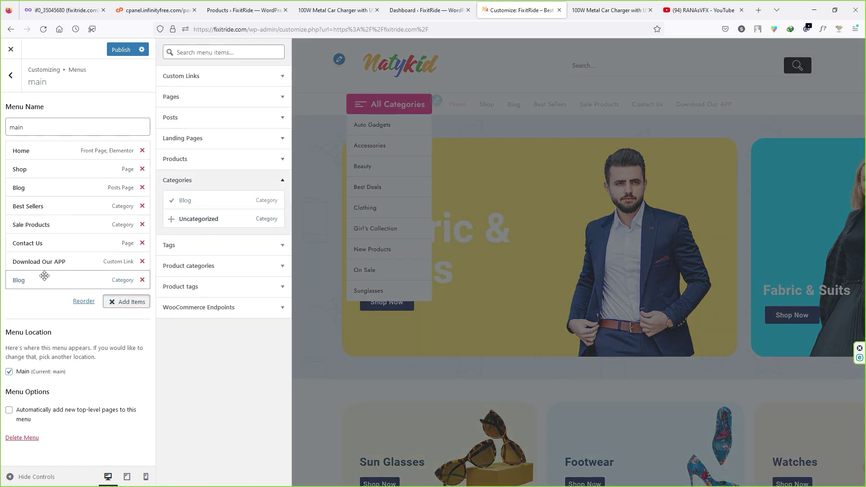
click(36, 307)
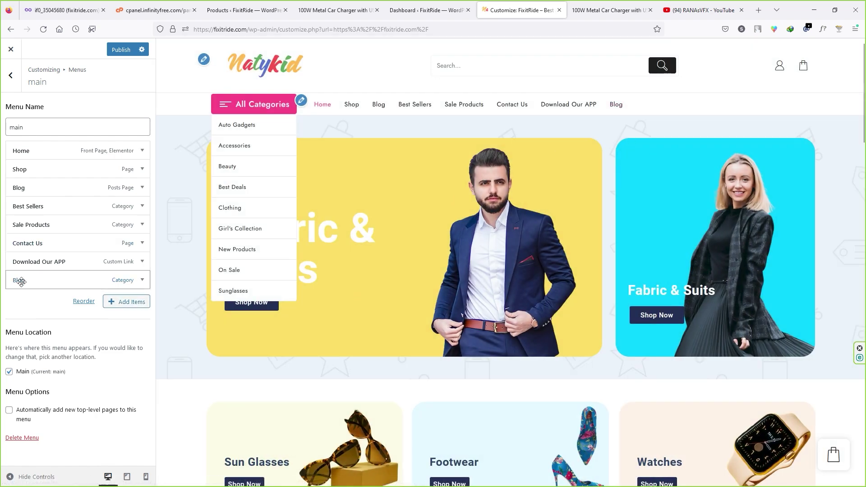
drag(21, 281, 28, 261)
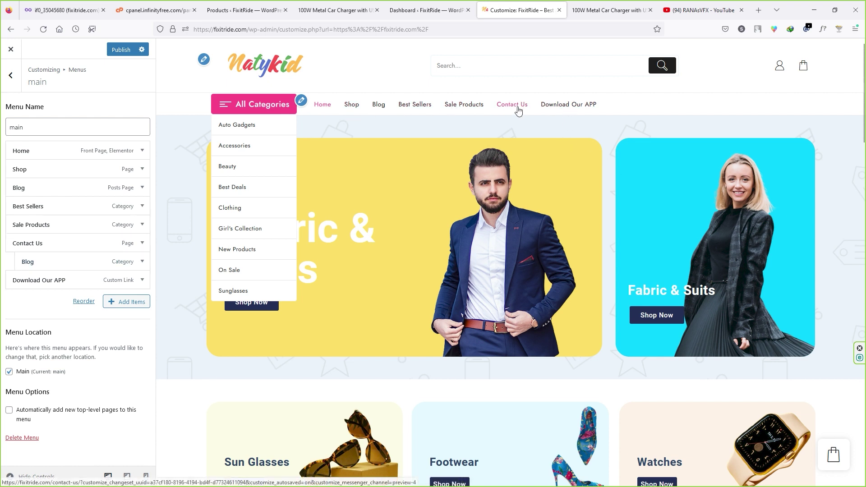
click(121, 51)
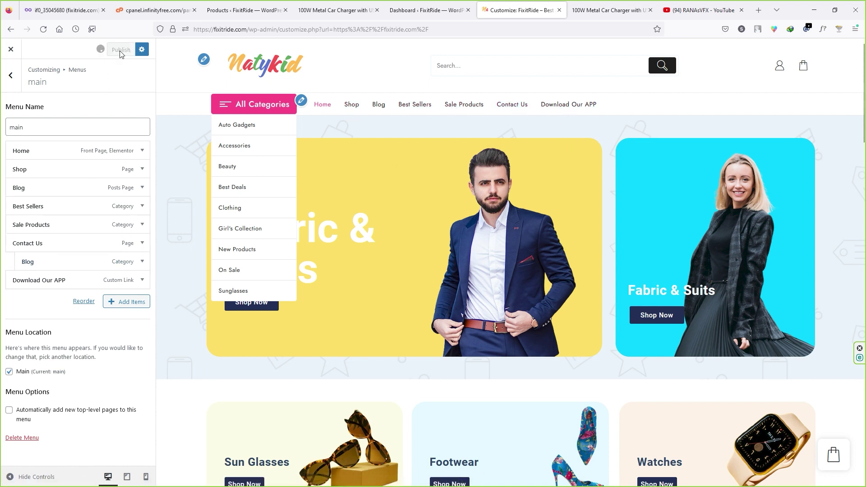
View the live site, then reopen the Customizer on the main menu
click(11, 49)
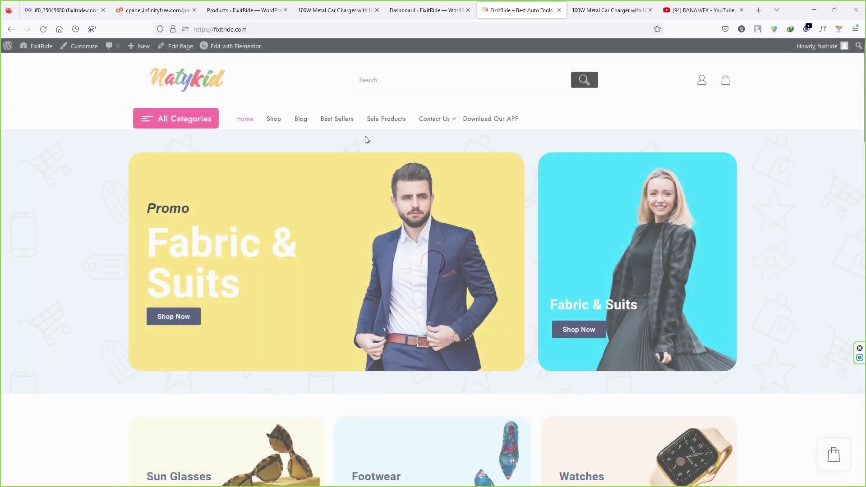
mouse_move(448, 120)
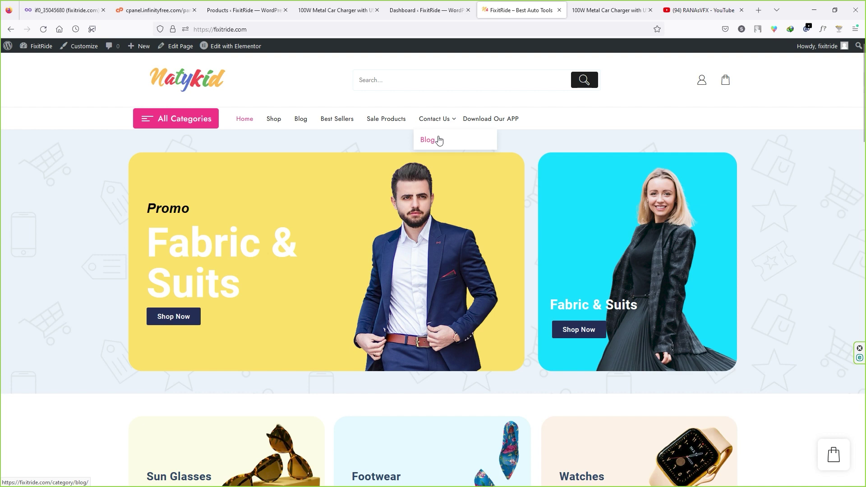
click(93, 51)
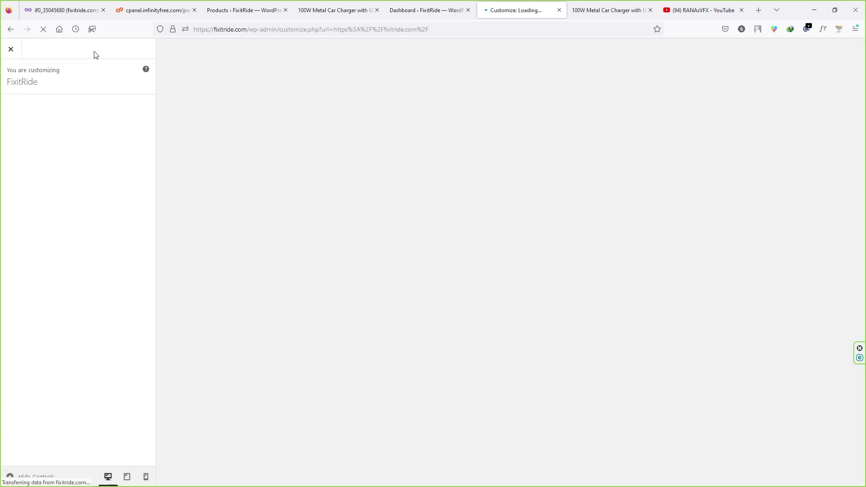
click(54, 238)
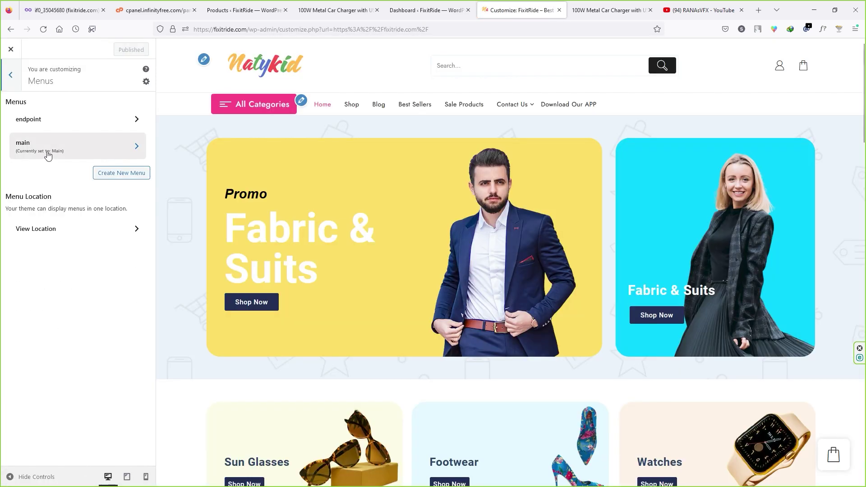
click(50, 149)
Remove the Blog sub-item from under Contact Us and publish the change
click(124, 262)
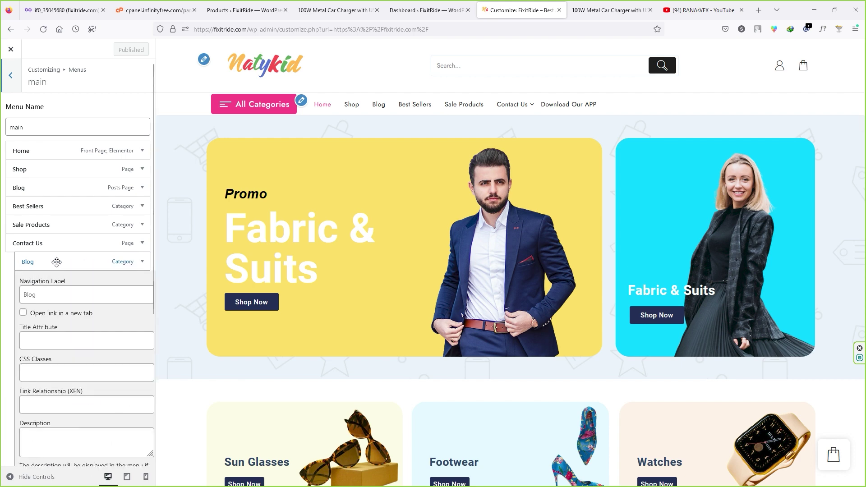
scroll(58, 336, down, 4)
click(21, 318)
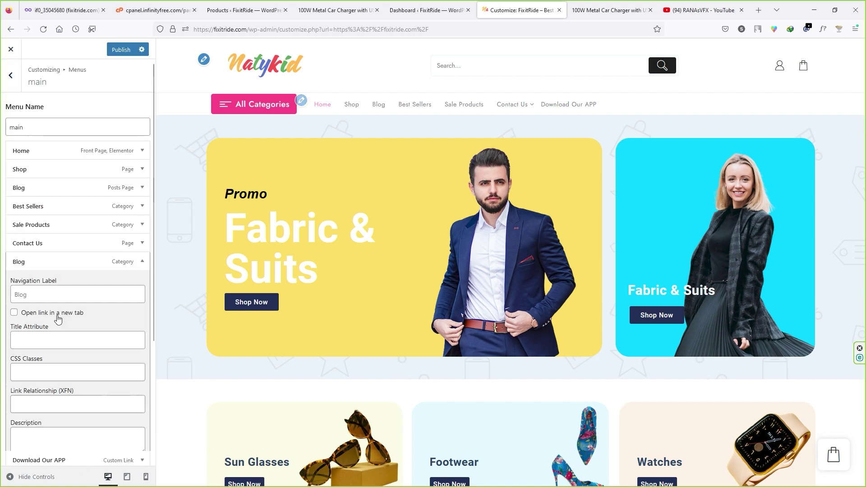
click(121, 50)
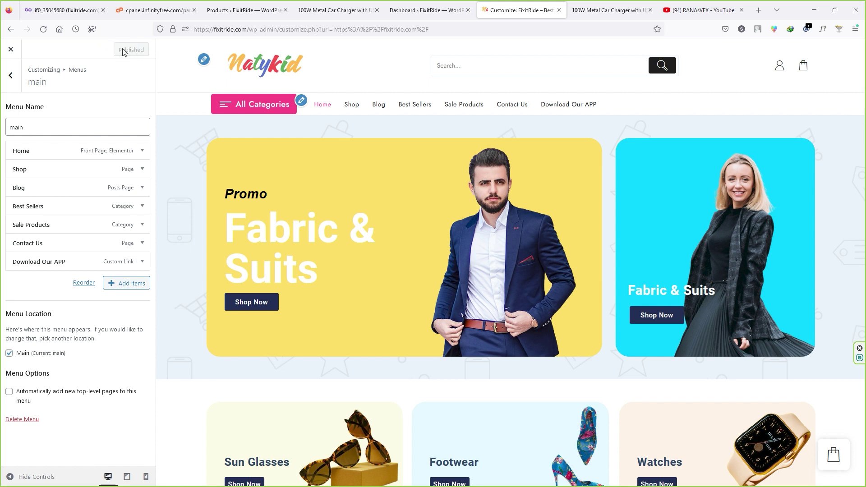
click(10, 75)
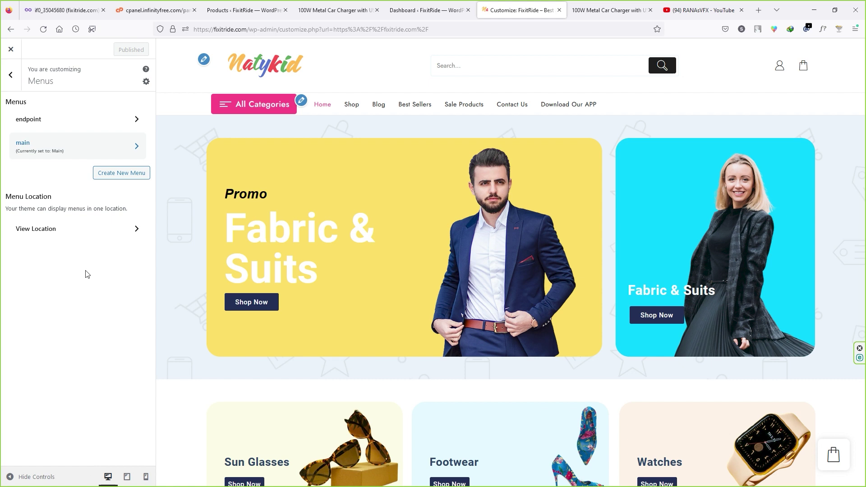
Review the endpoint and main menus and which menu is assigned to each location
click(73, 120)
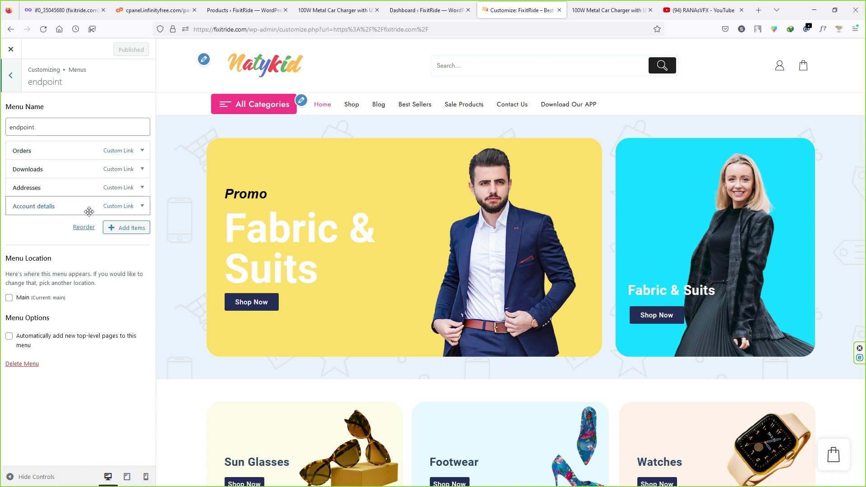
click(11, 77)
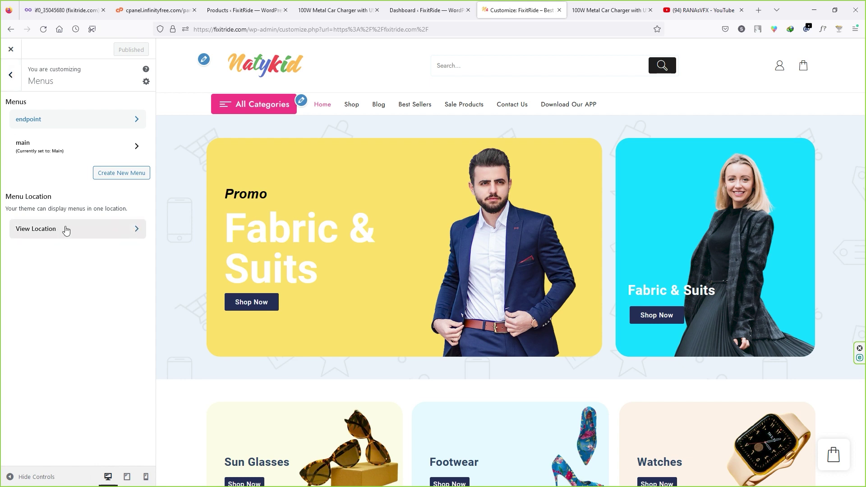
click(41, 231)
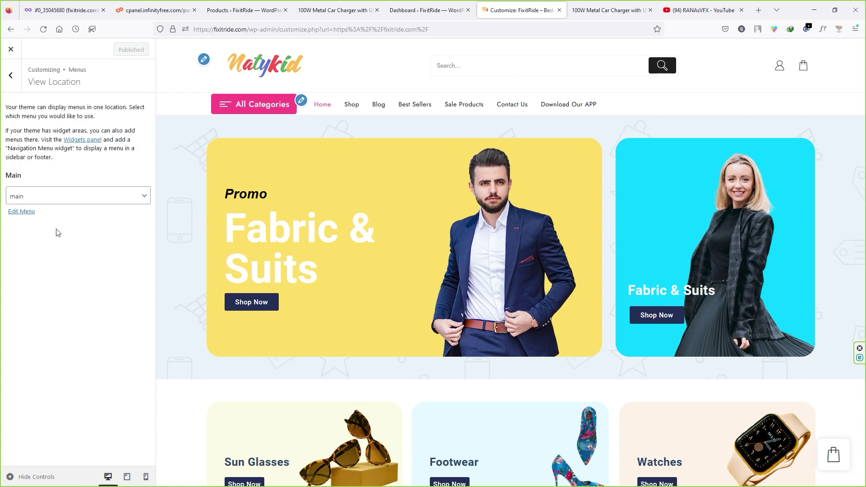
click(23, 211)
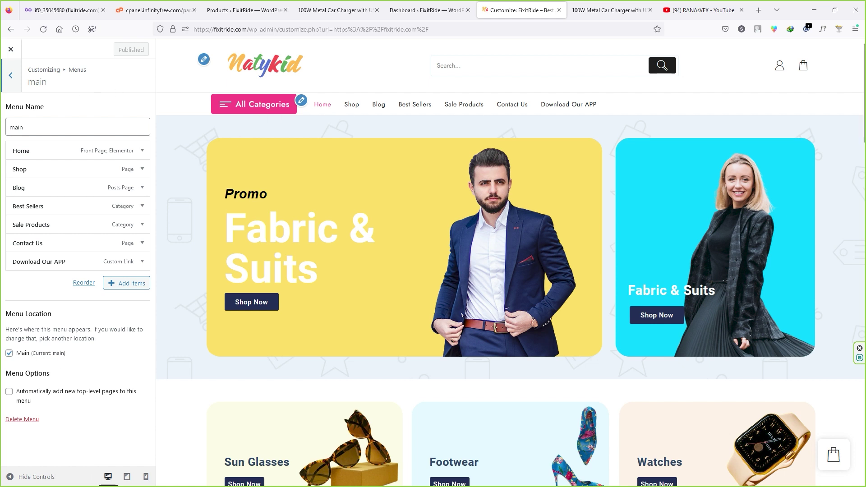
click(11, 75)
click(10, 75)
click(56, 239)
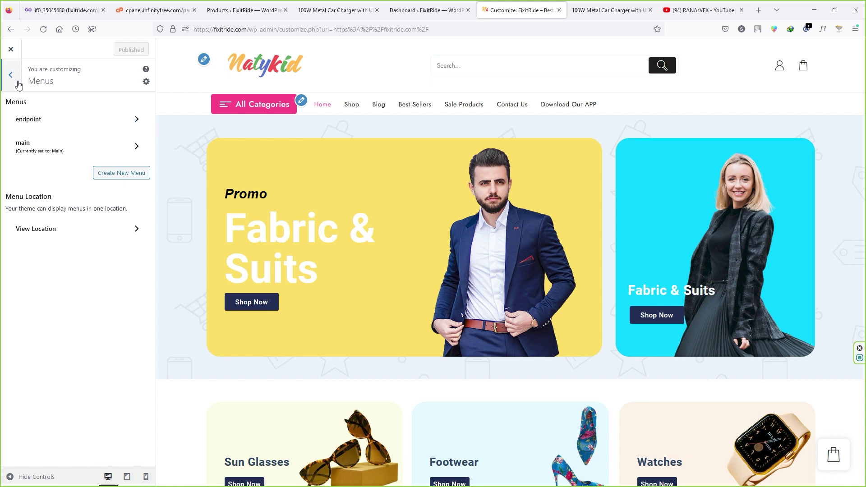
click(17, 83)
Look at the Above Header Widget area, dismiss its welcome guide, and return to the root panel
click(48, 264)
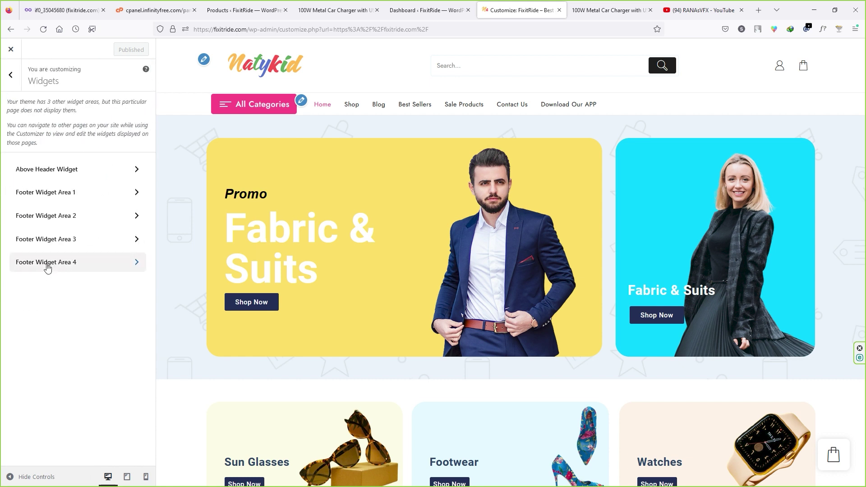
click(45, 170)
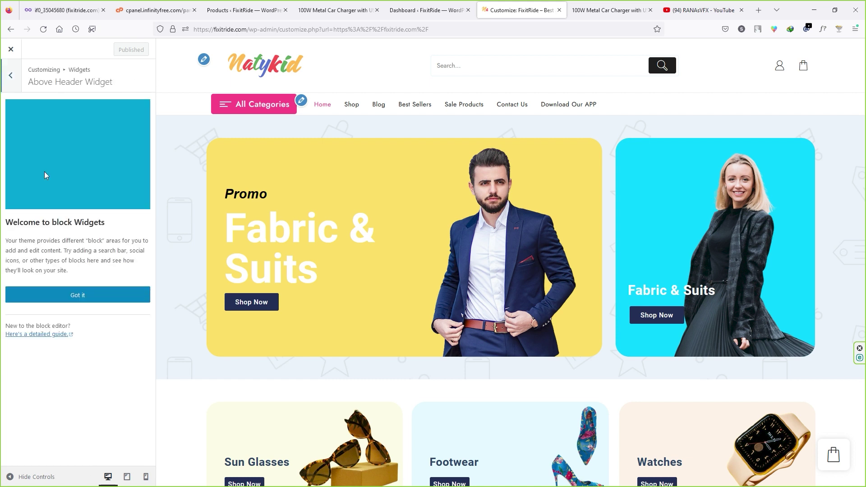
click(78, 284)
click(11, 76)
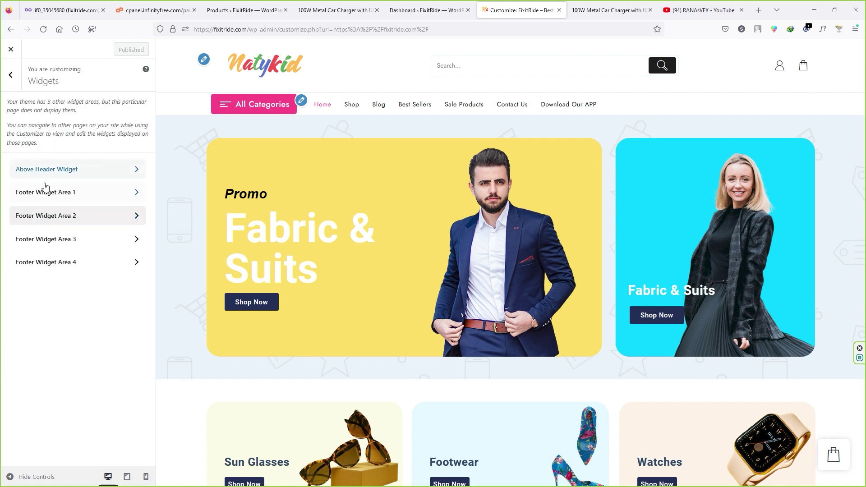
click(11, 75)
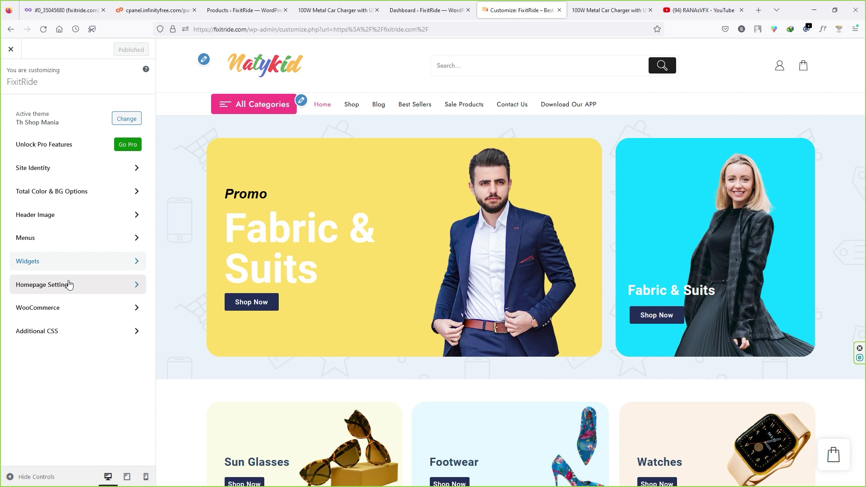
Preview the 100W Metal Car Charger page with WooCommerce Single Product settings
click(38, 291)
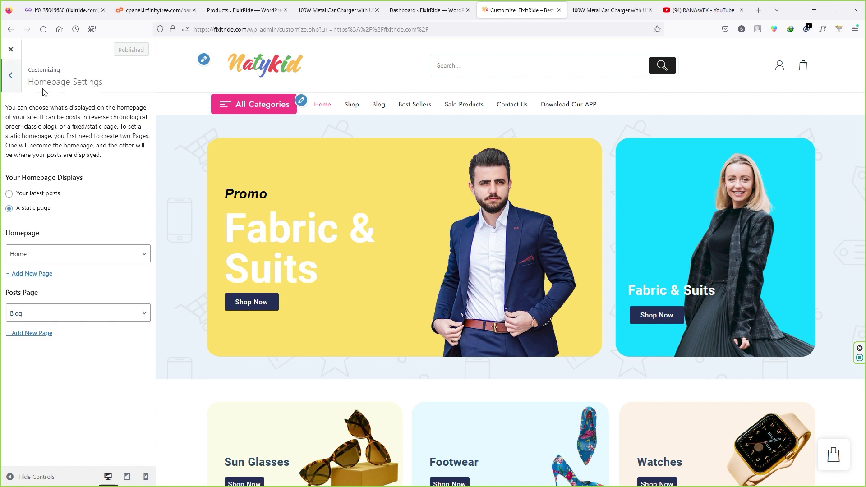
click(13, 76)
click(59, 312)
click(56, 109)
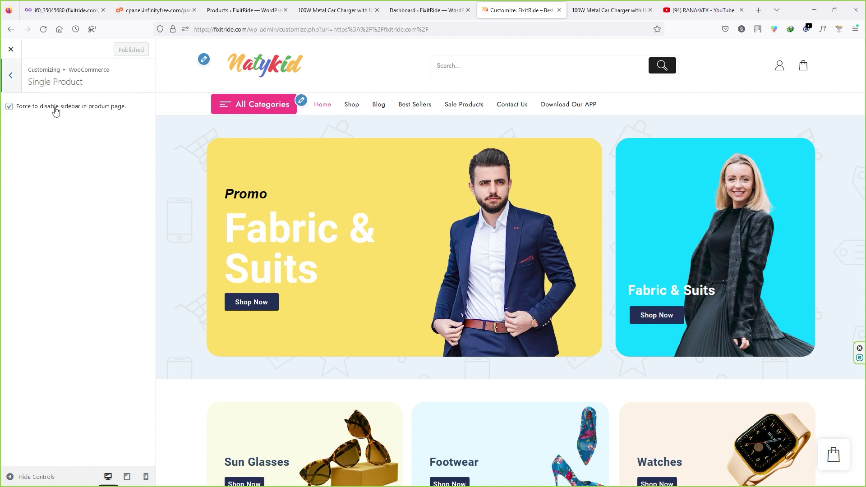
scroll(476, 315, down, 9)
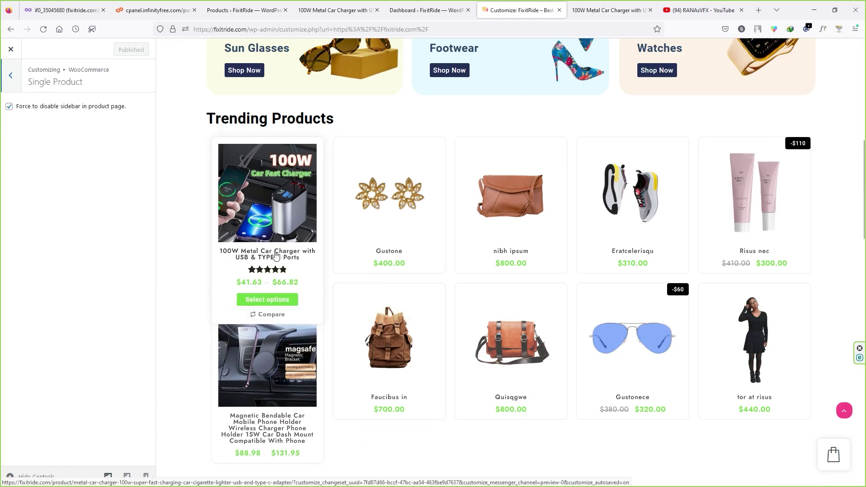
click(276, 255)
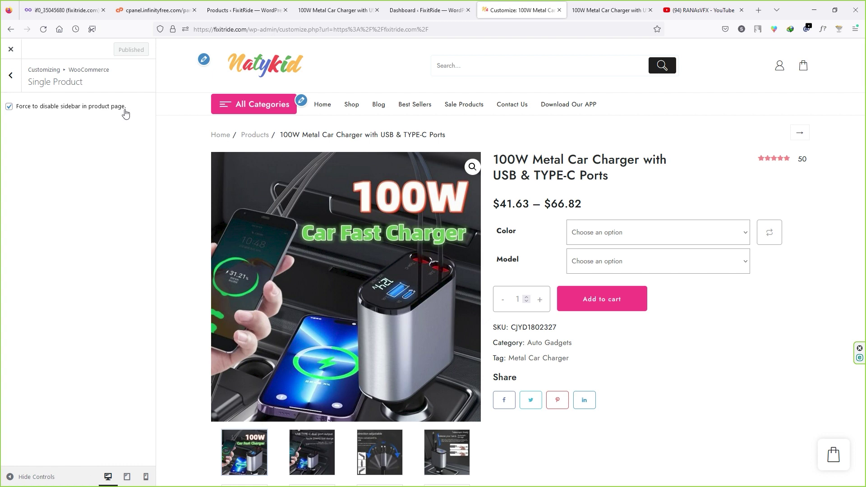
Toggle 'Force to disable sidebar' off and back on, then publish it
click(9, 107)
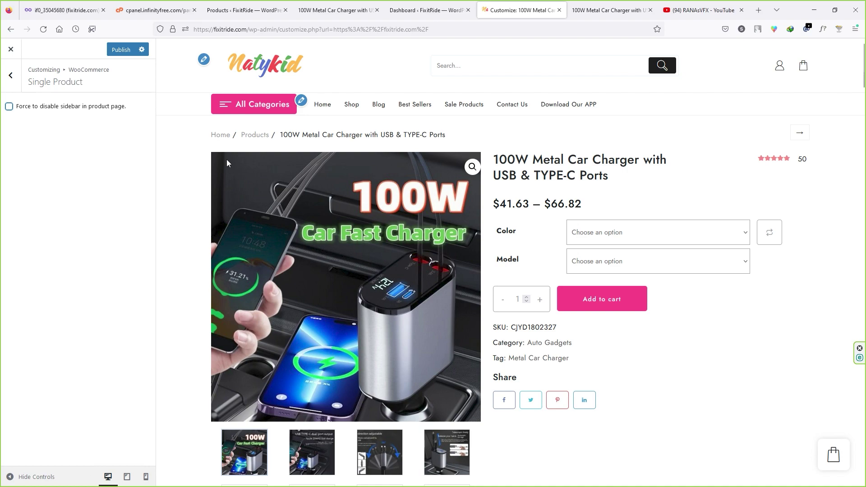
scroll(725, 329, down, 6)
scroll(725, 329, up, 6)
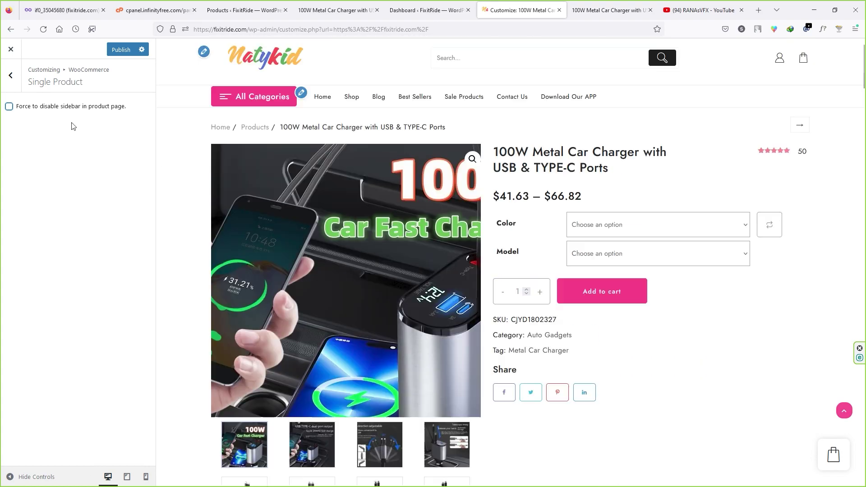
click(15, 106)
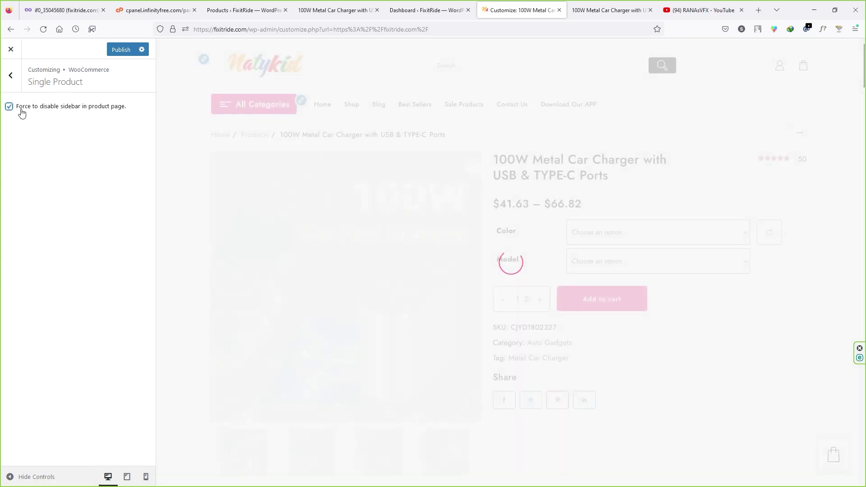
click(118, 49)
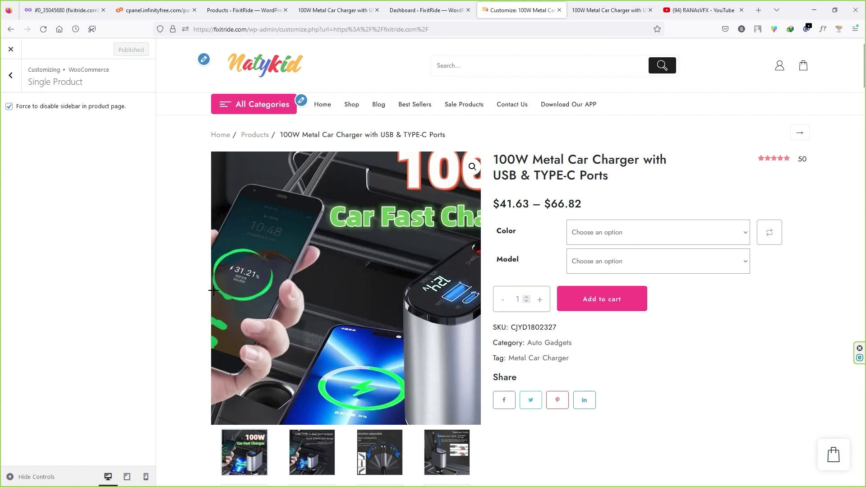
click(12, 76)
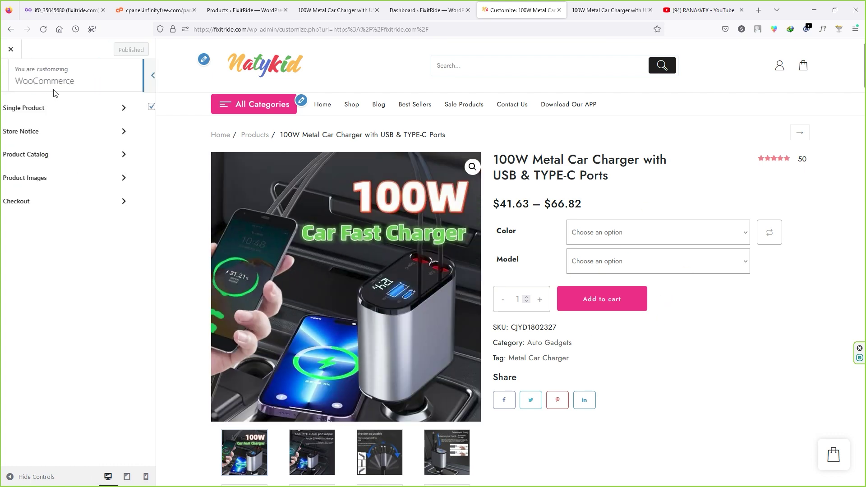
click(12, 75)
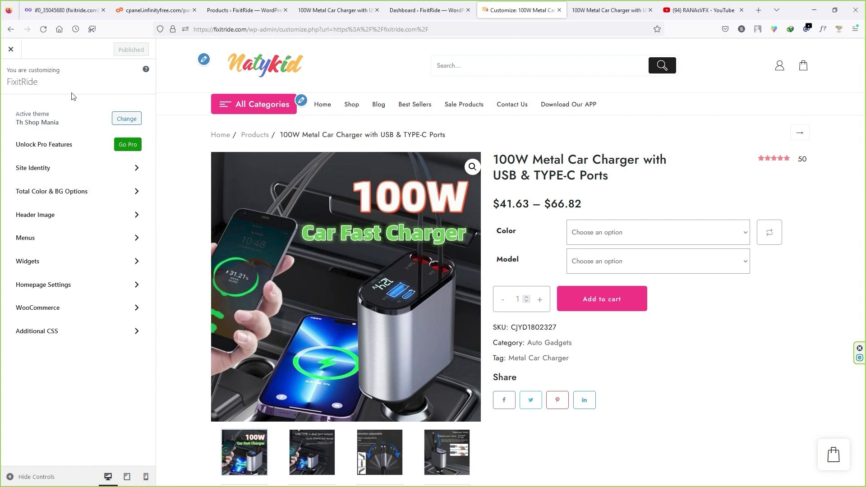
Close the Customizer and the storefront tab, and return to the Dashboard
click(6, 52)
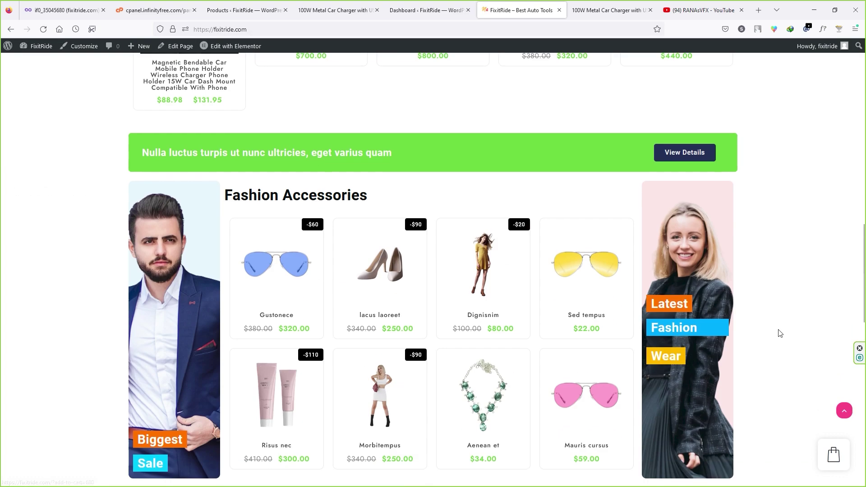
scroll(153, 325, down, 10)
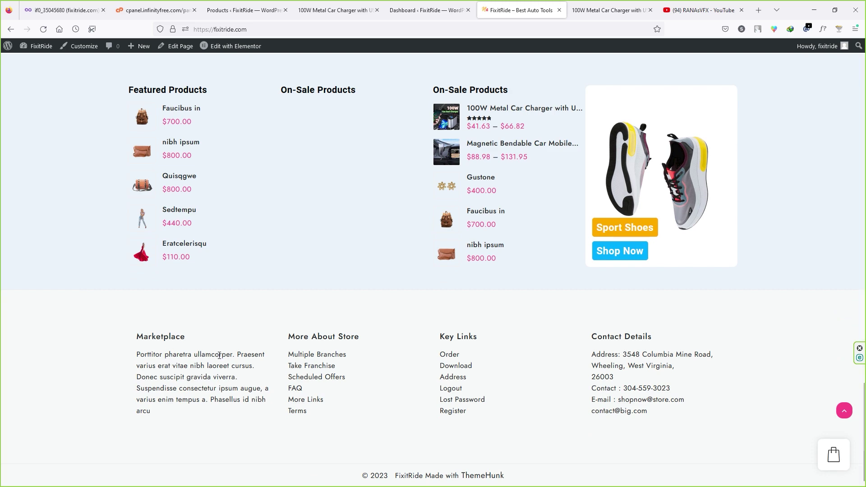
scroll(208, 290, up, 15)
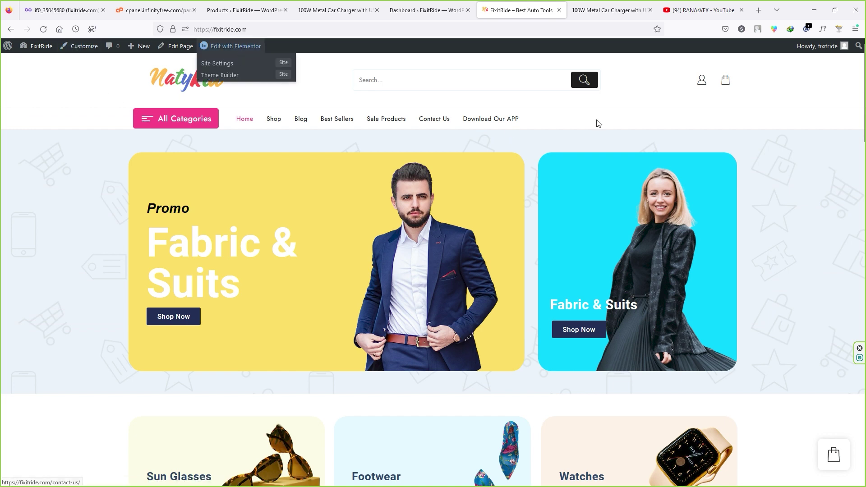
click(559, 11)
click(436, 8)
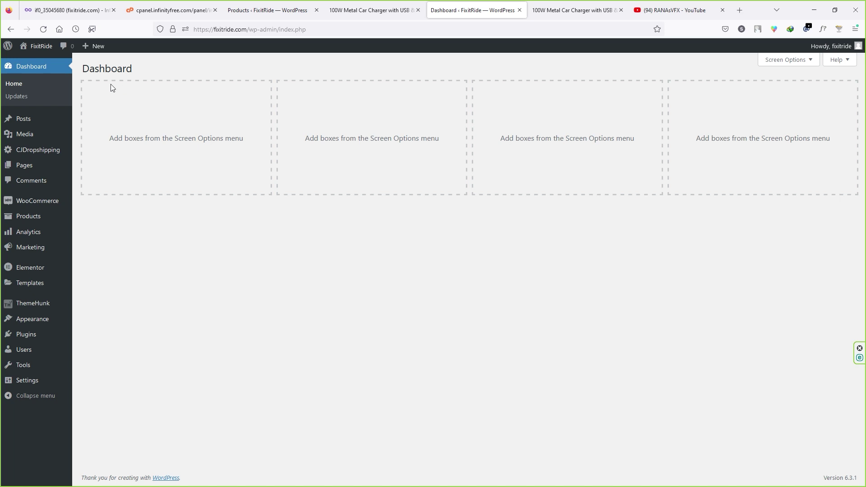
click(30, 67)
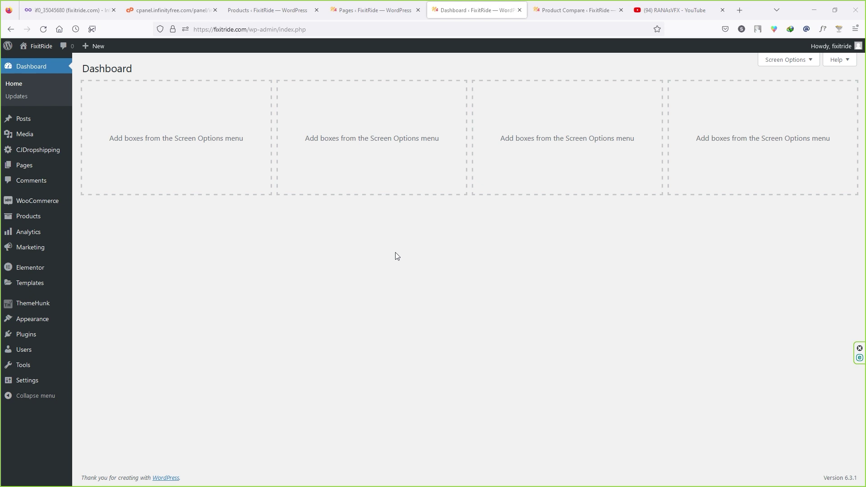
Open ThemeHunk's Product Compare settings in a new tab
mouse_move(24, 308)
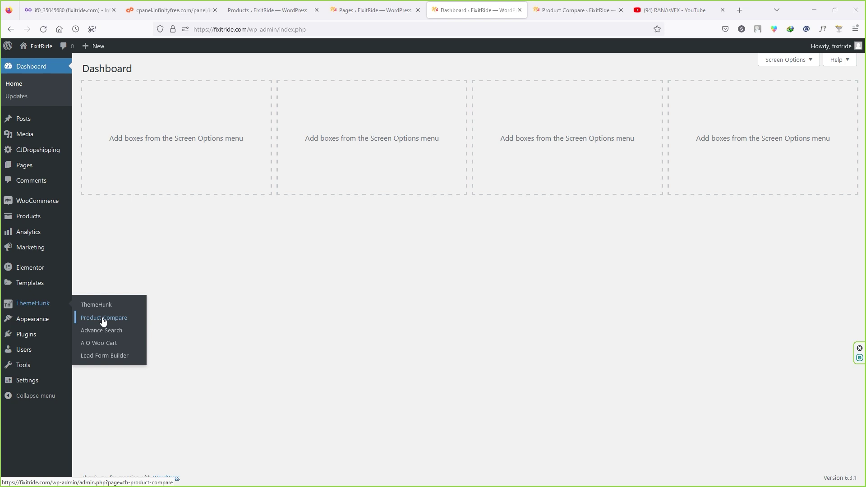
right_click(103, 321)
click(147, 148)
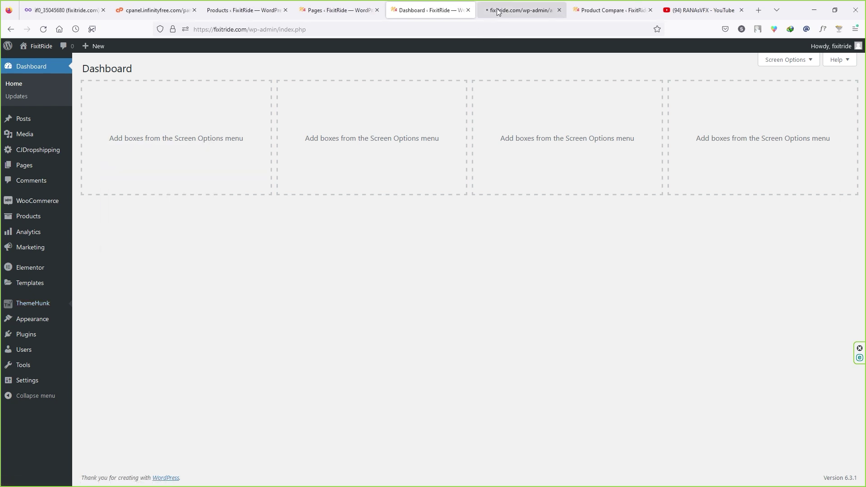
Review the Product Compare settings, keeping it a Button labelled 'Compare'
click(497, 12)
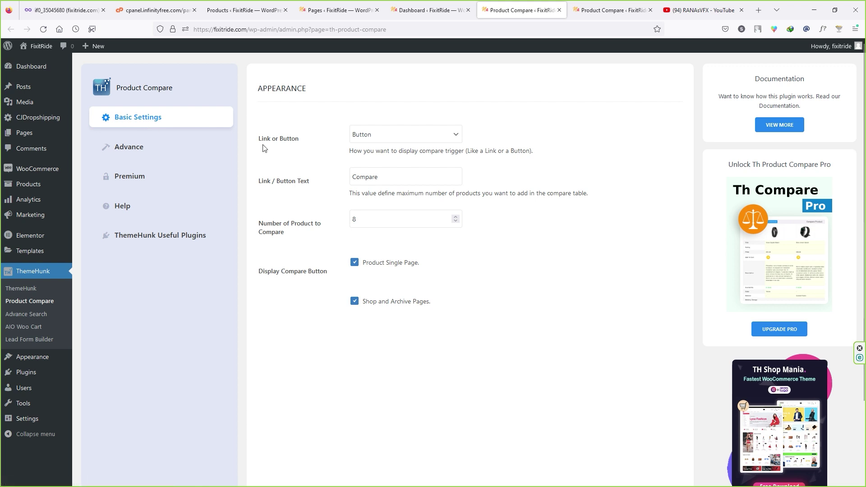
click(377, 137)
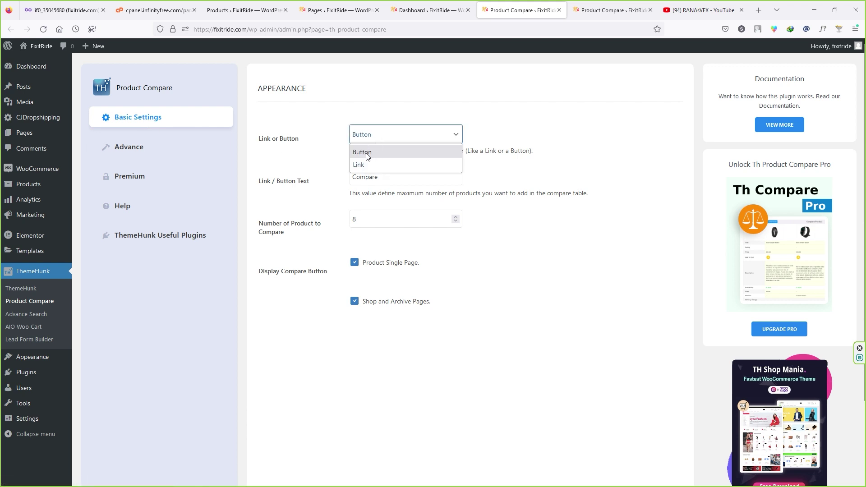
click(272, 183)
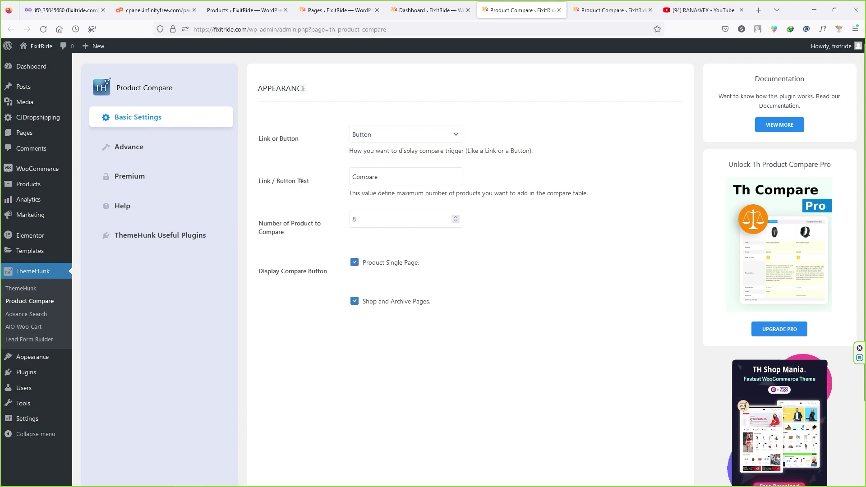
click(388, 176)
drag(379, 176, 341, 176)
click(396, 176)
click(431, 222)
Open the live storefront from Visit Site in a new tab and switch to it
click(423, 5)
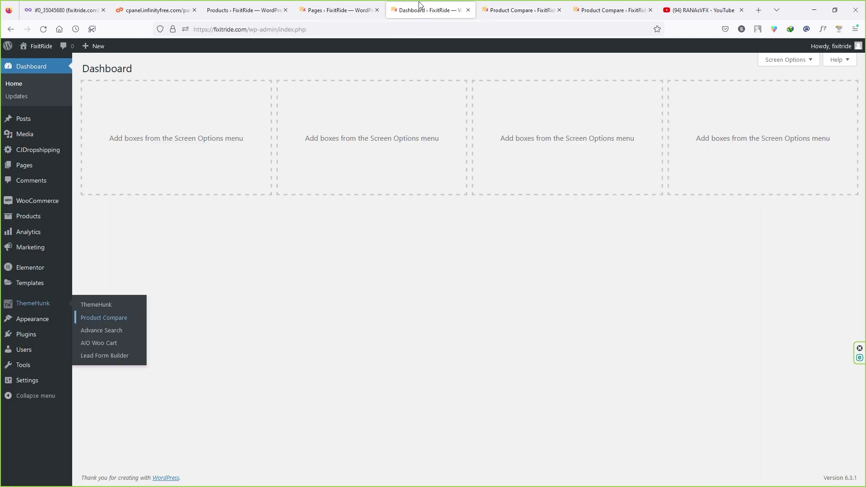
click(336, 10)
click(388, 11)
right_click(37, 58)
click(63, 69)
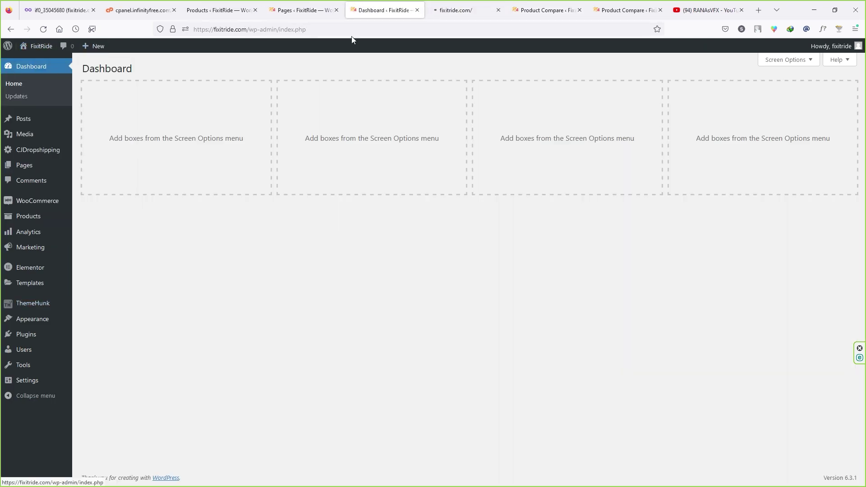
click(453, 4)
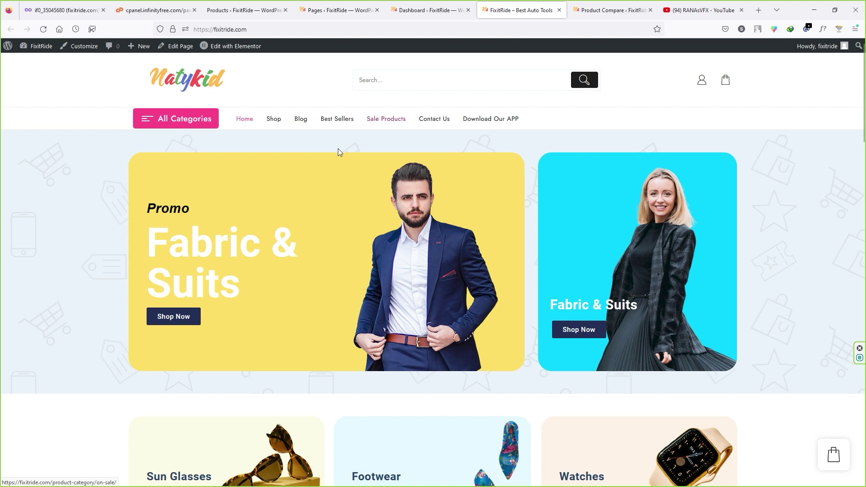
Add the Faucibus backpack, Magnetic car phone holder and Quisqgwe bag to the comparison, then preview it
scroll(343, 180, down, 10)
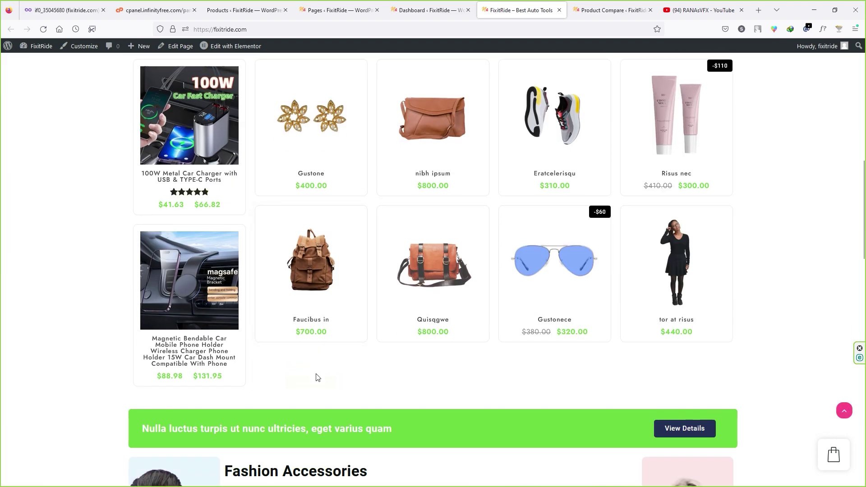
scroll(319, 290, down, 2)
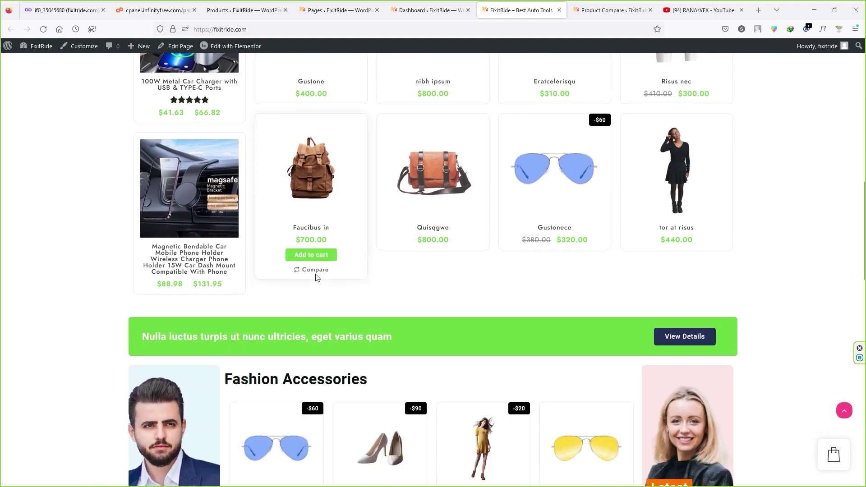
click(316, 270)
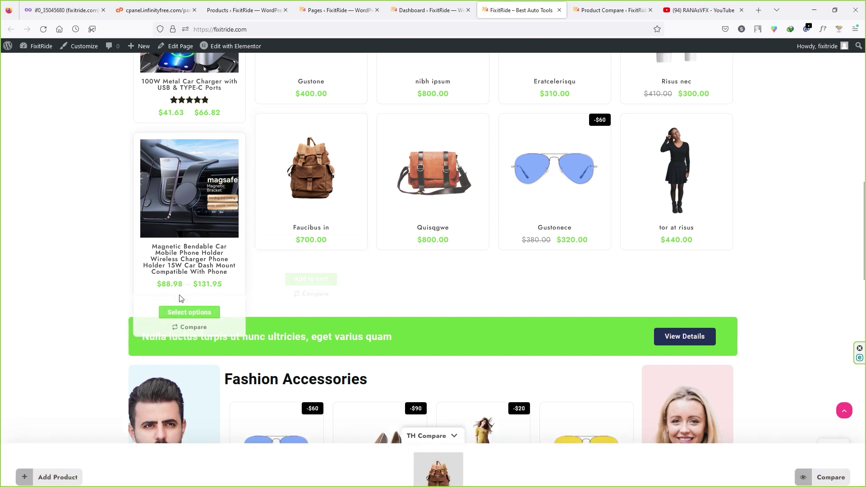
click(185, 314)
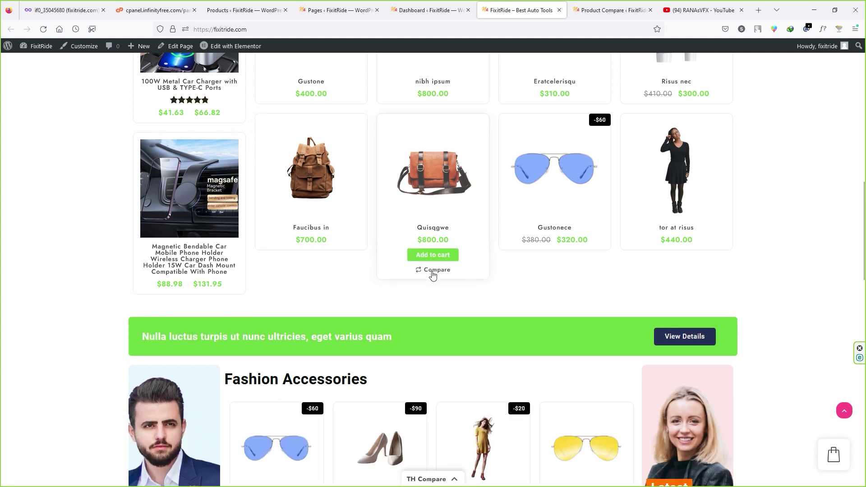
click(432, 271)
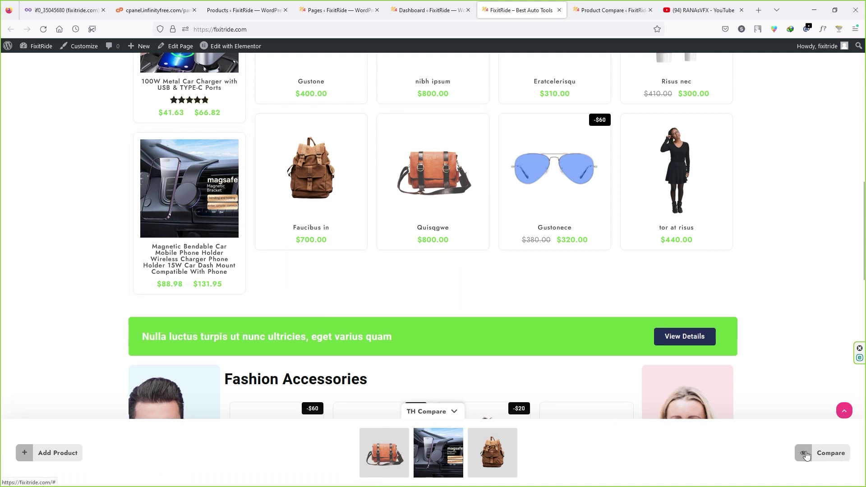
click(834, 461)
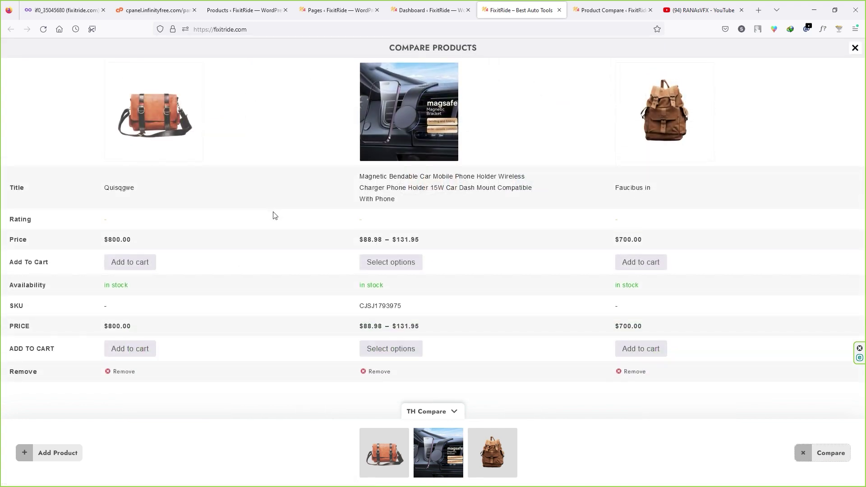
click(855, 47)
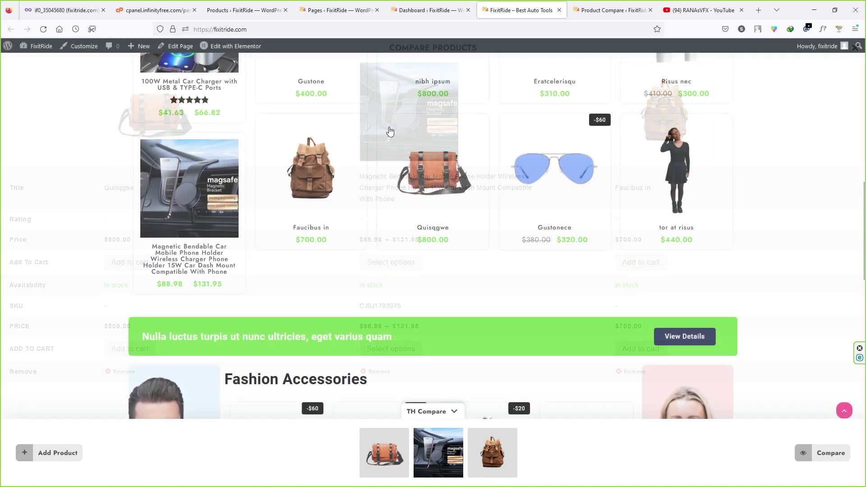
Add Gustonece, tor at risus, Eratcelerisqu, nibh ipsum, Gustone and Risus nec to the comparison
click(558, 276)
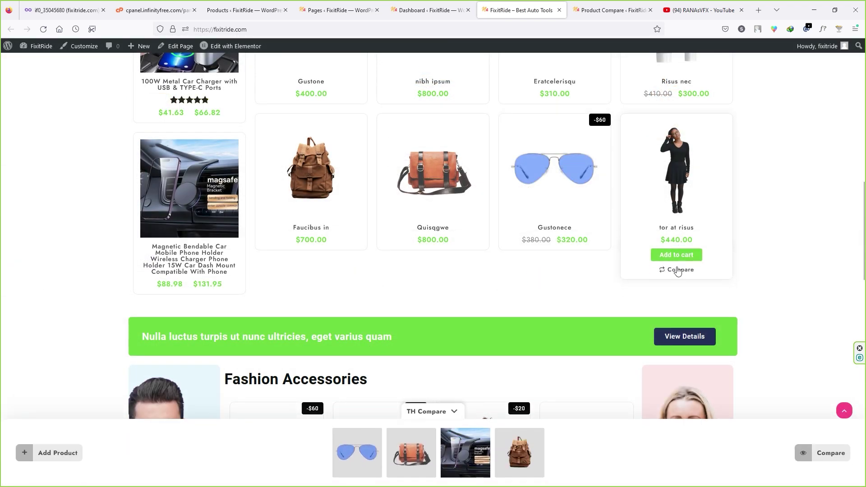
click(679, 280)
scroll(586, 225, up, 2)
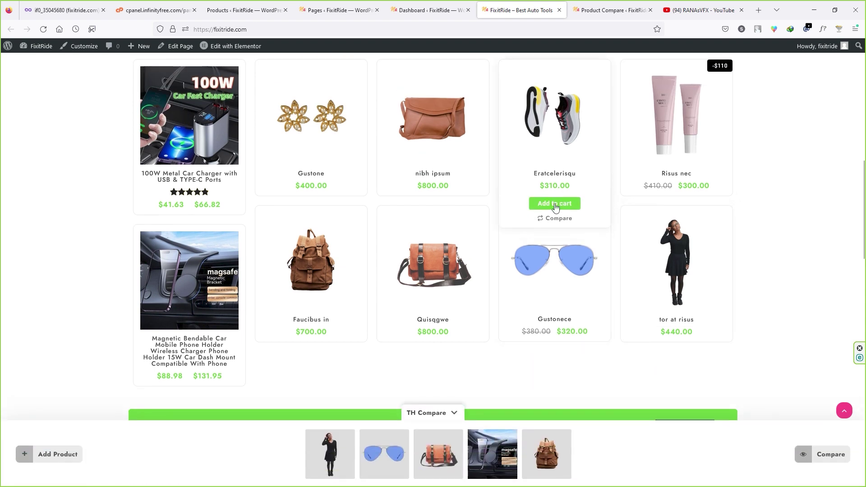
click(555, 217)
click(431, 216)
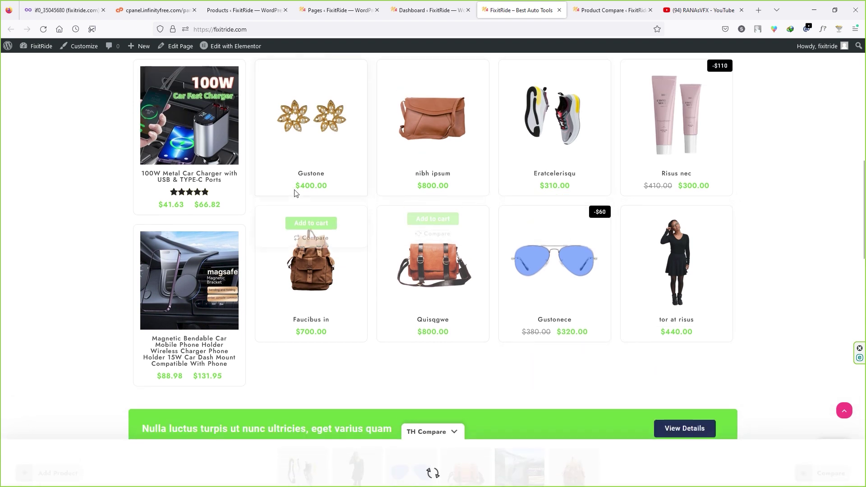
click(314, 215)
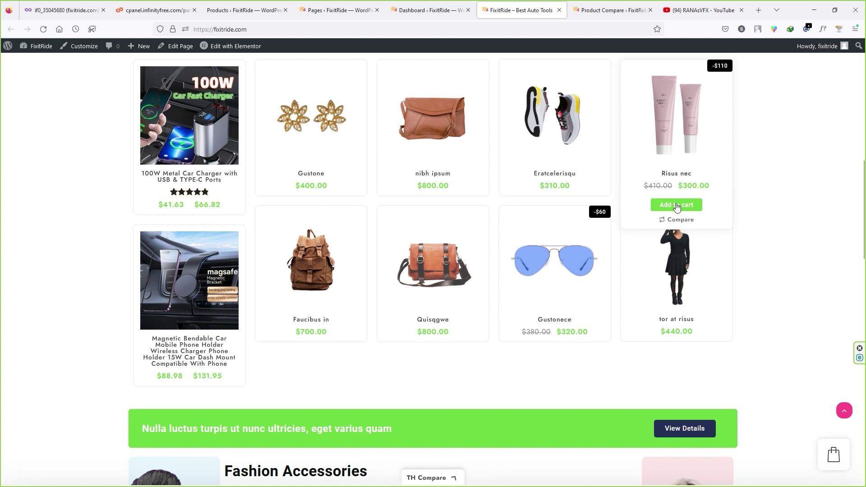
click(676, 215)
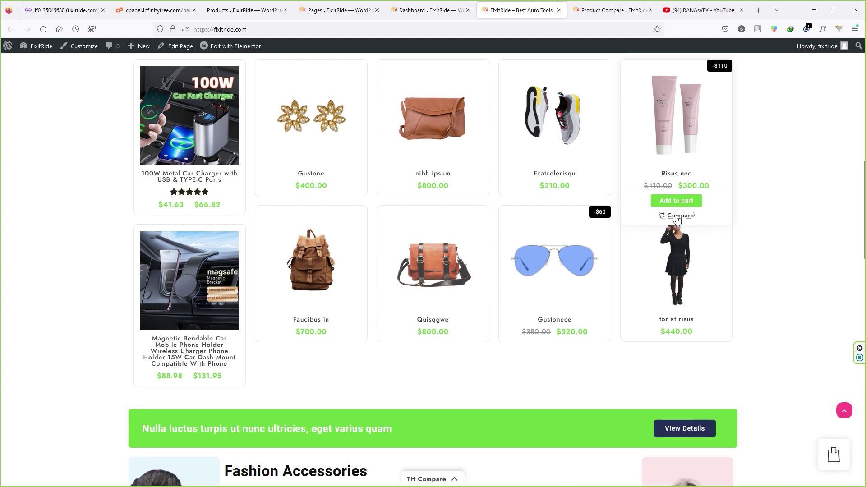
scroll(504, 328, down, 1)
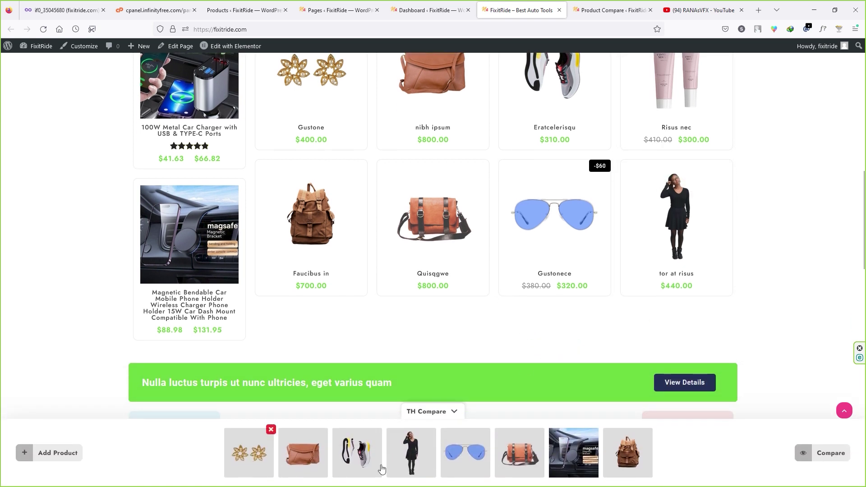
In the Compare Products table, delete Gustone and Eratcelerisqu, then close the popup
click(821, 464)
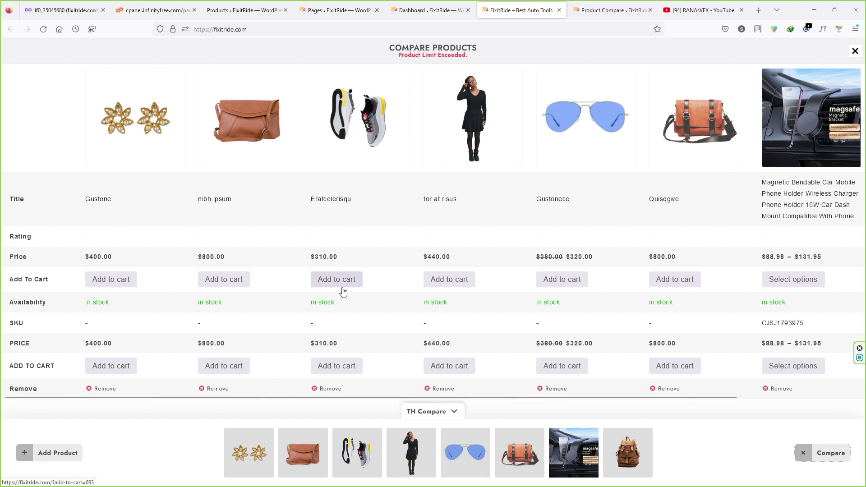
mouse_move(271, 433)
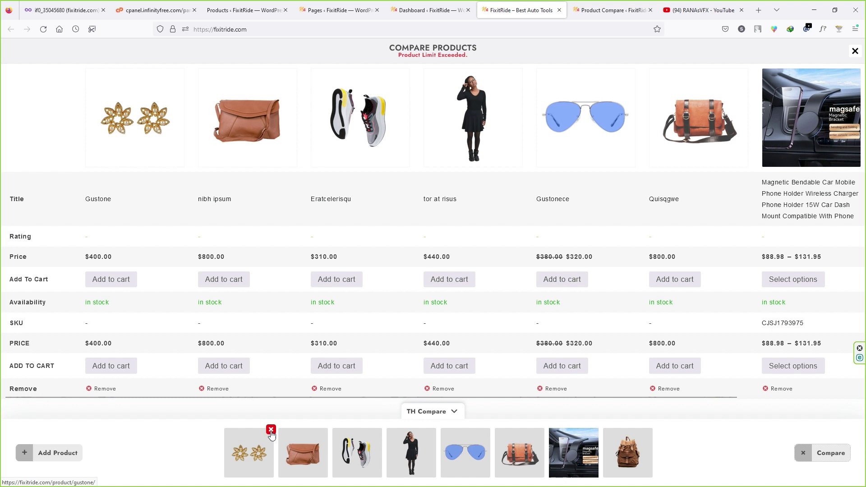
click(271, 430)
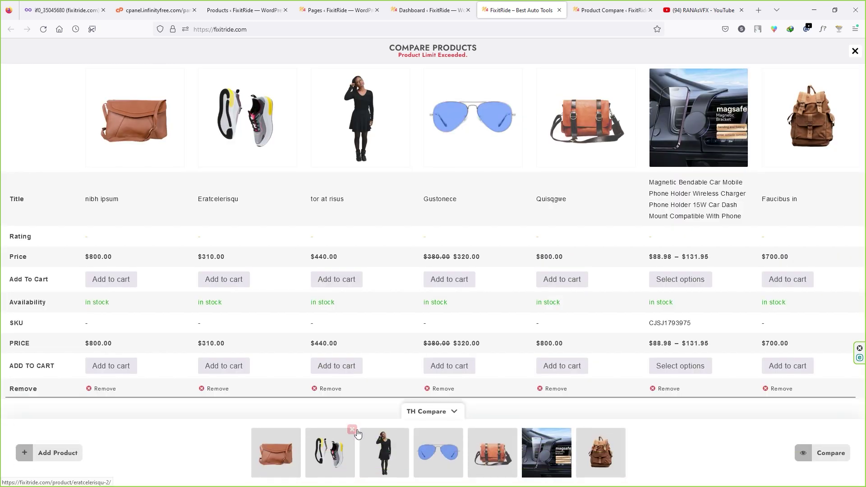
click(352, 434)
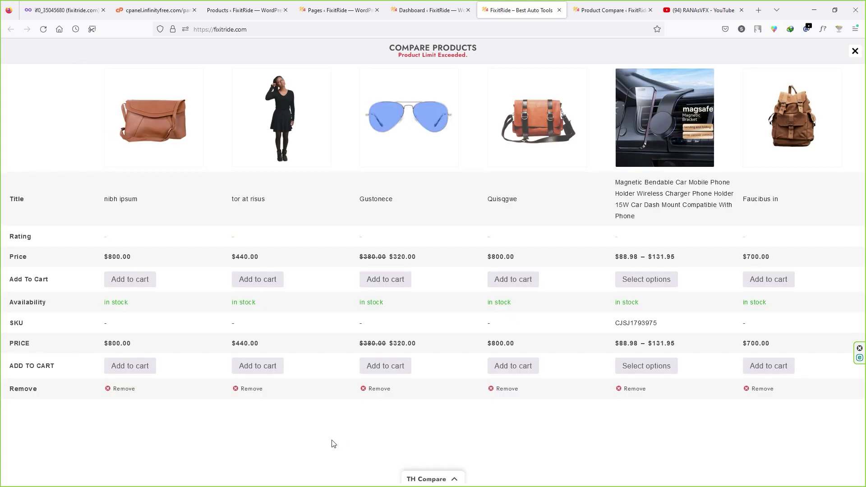
mouse_move(391, 437)
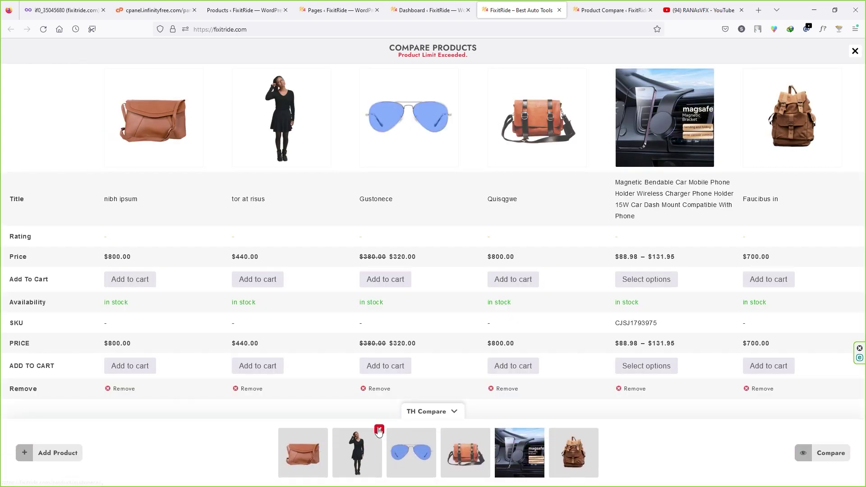
click(451, 412)
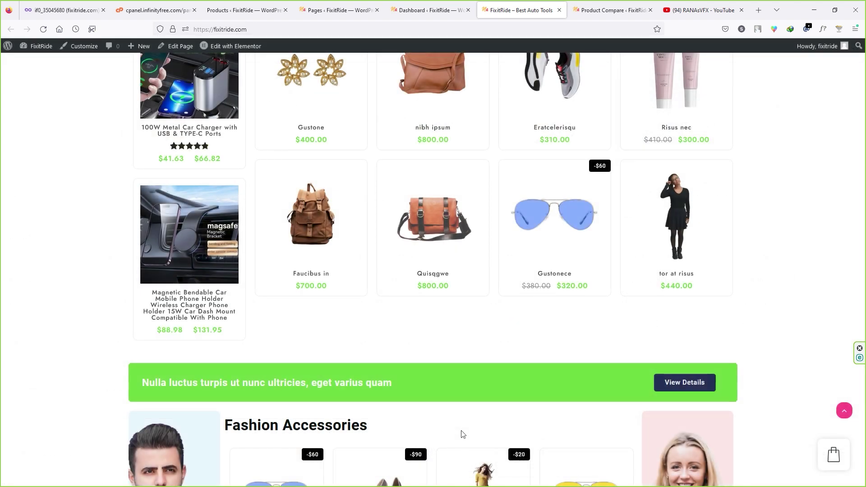
Switch to the Product Compare tab and open its Advance settings
key(ctrl+Tab)
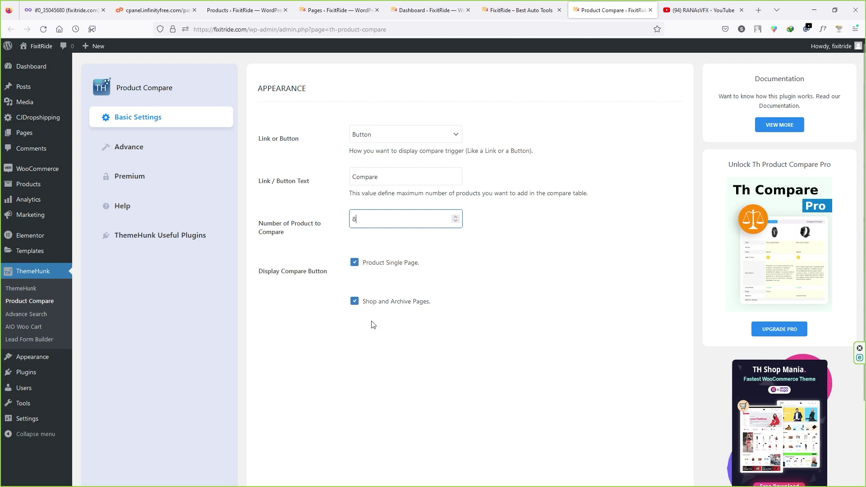
click(167, 157)
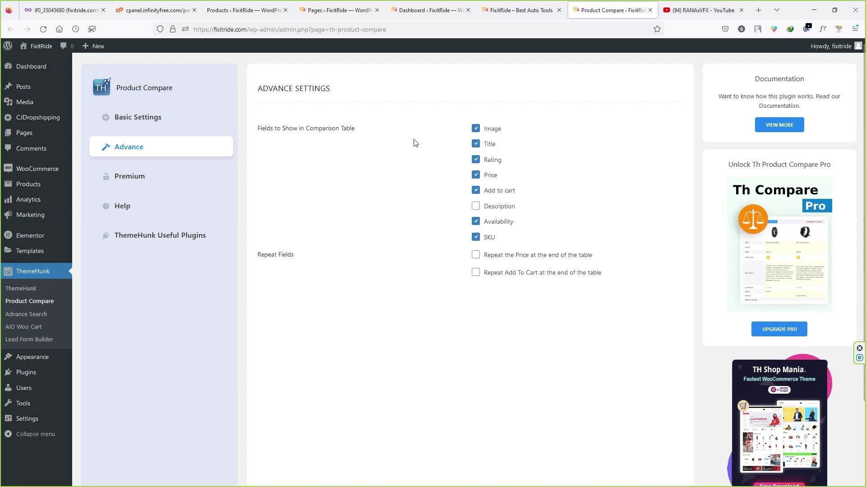
List ThemeHunk Useful Plugins and open TH Variation Swatches' page in a new tab
scroll(436, 221, down, 2)
scroll(374, 222, up, 2)
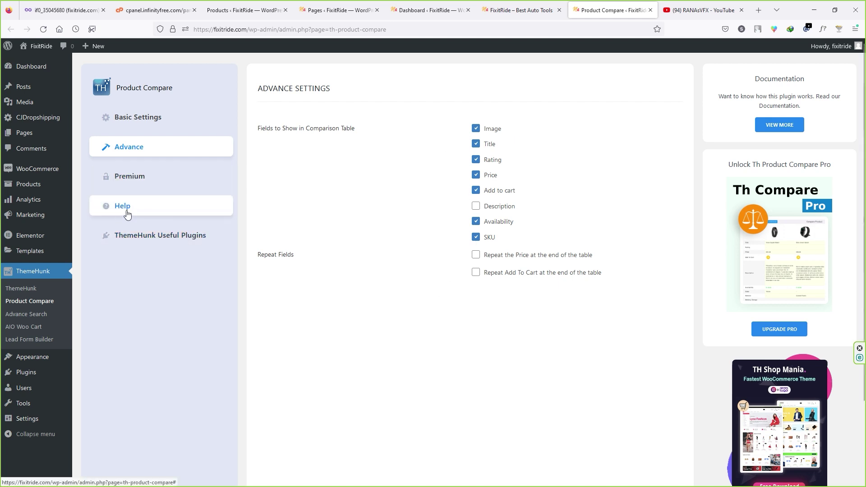
click(183, 240)
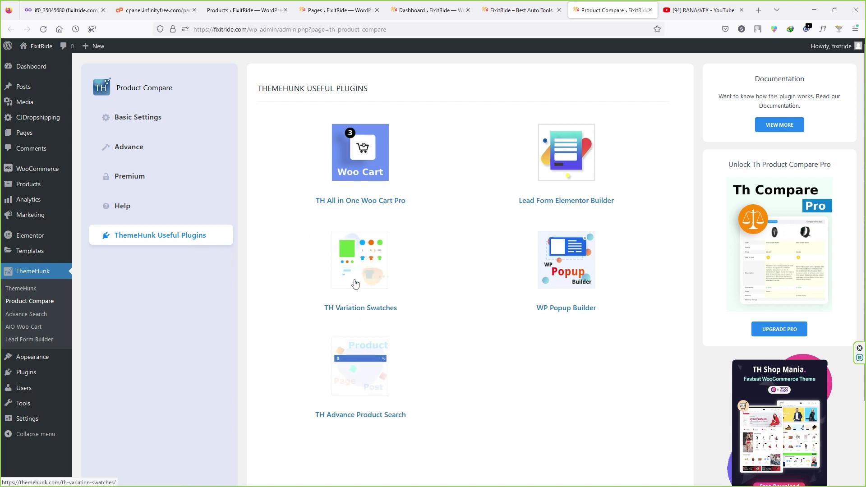
right_click(355, 310)
click(383, 317)
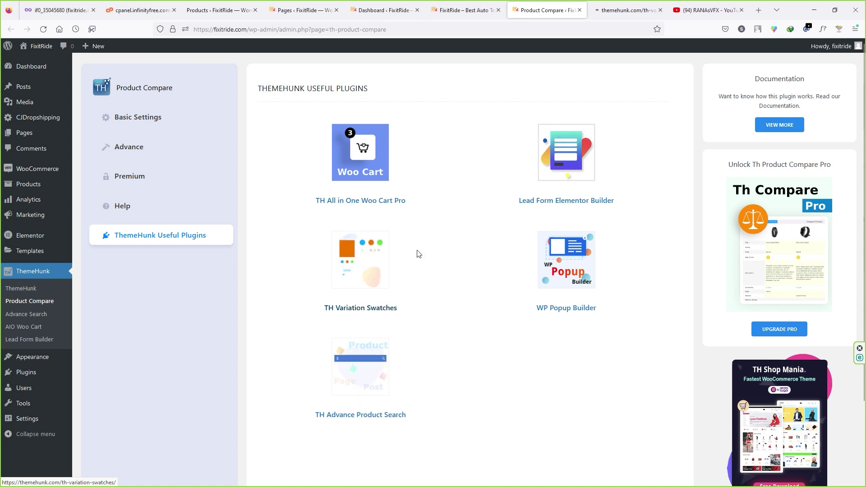
On the TH Variation Swatches page, open the Bike Store live demo
click(615, 4)
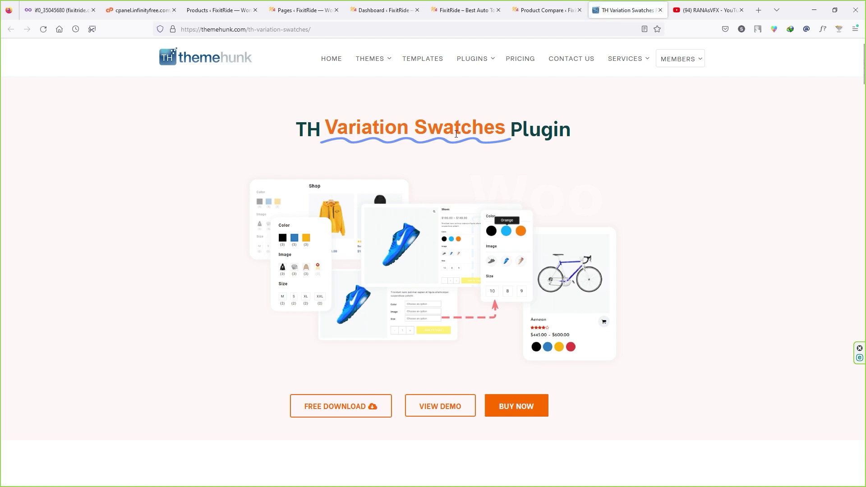
scroll(500, 179, down, 1)
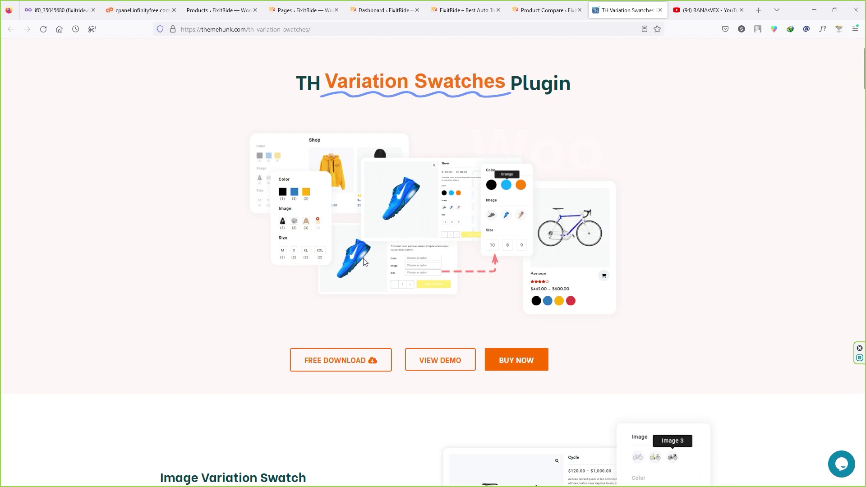
scroll(452, 223, down, 3)
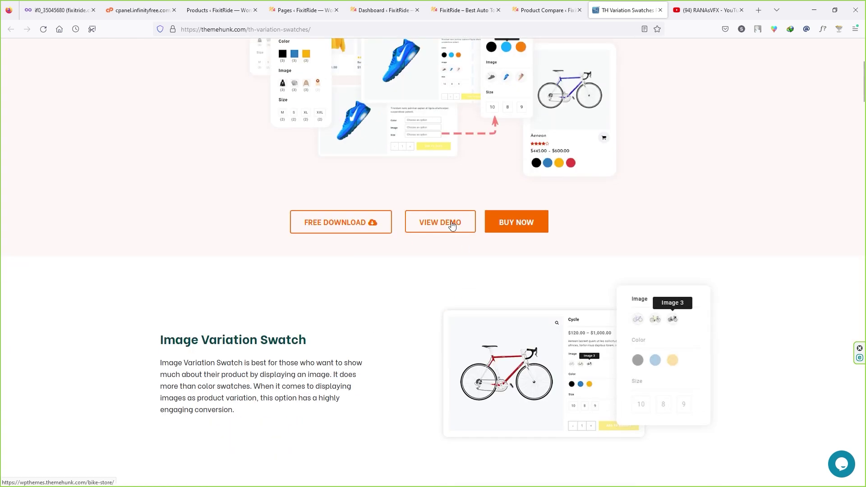
click(451, 223)
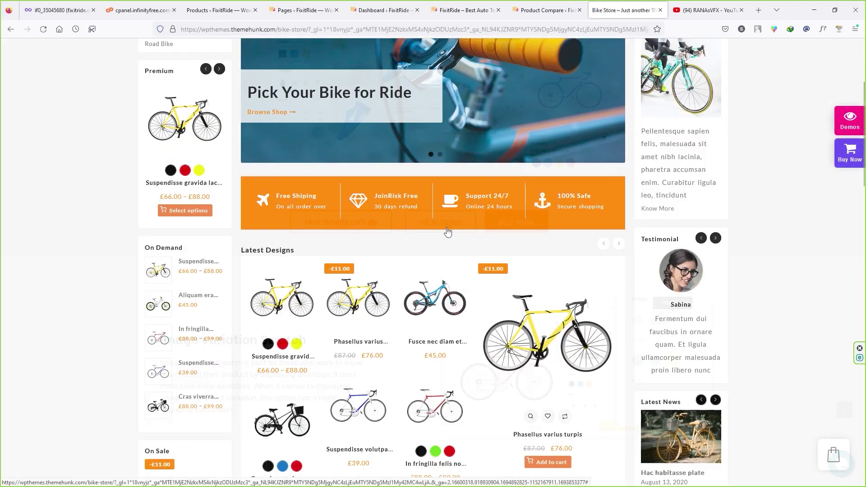
Open the red road bike's product page and try one of its colour swatches
scroll(448, 232, down, 5)
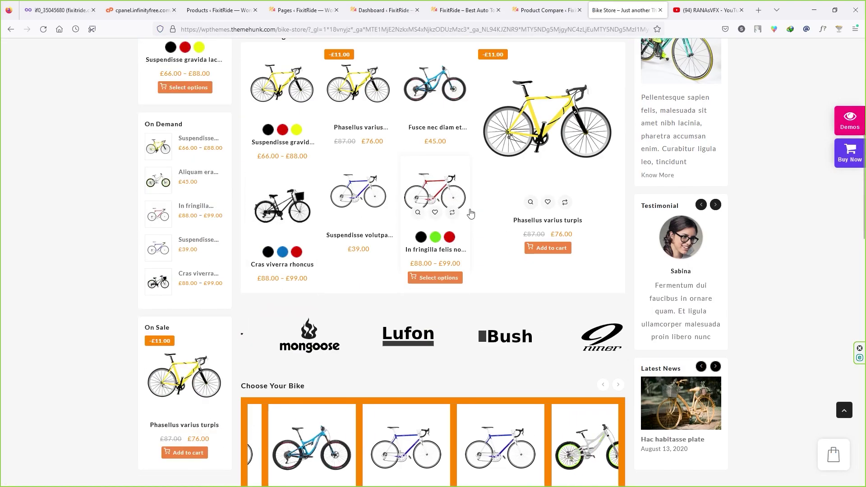
click(439, 185)
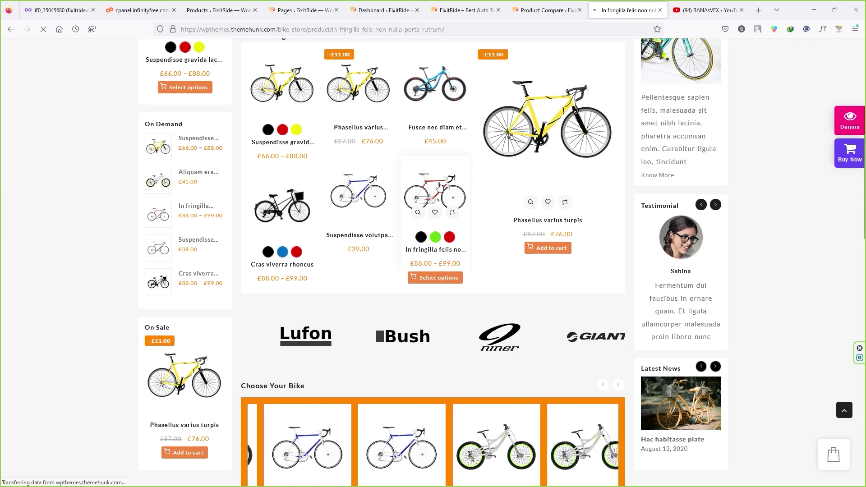
scroll(438, 182, down, 3)
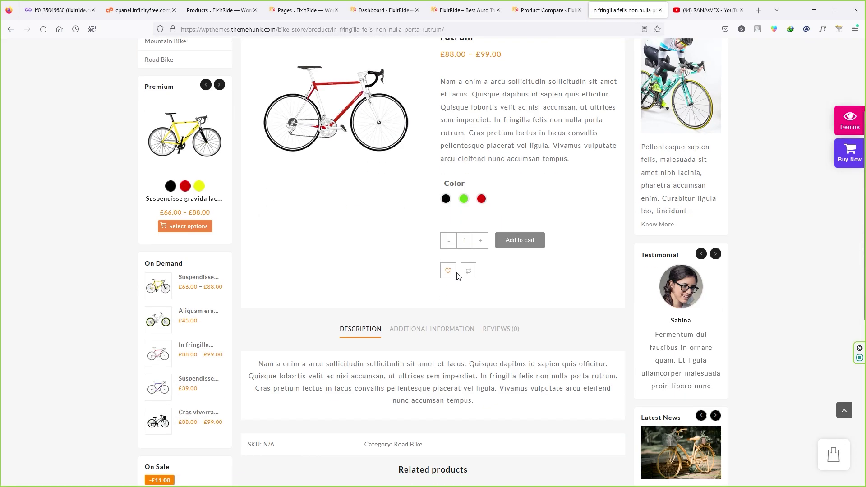
click(445, 198)
From the Products list, open the 100W Metal Car Charger's product page in a new tab
click(380, 7)
click(310, 7)
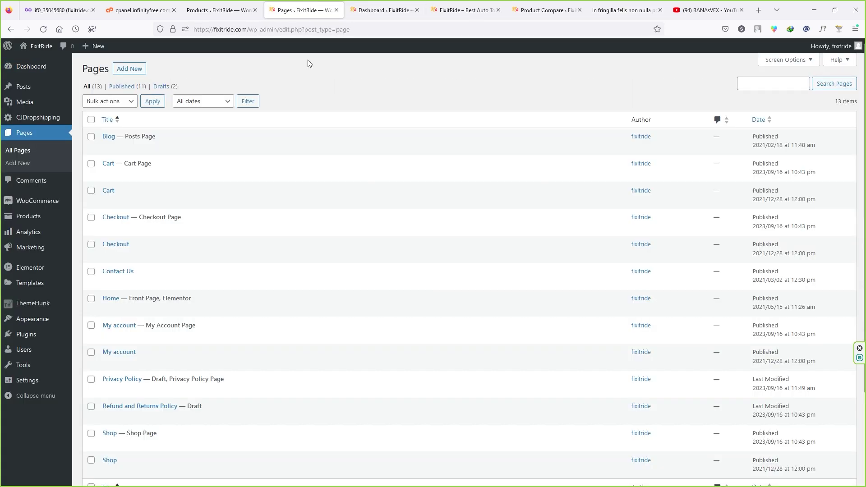
click(220, 6)
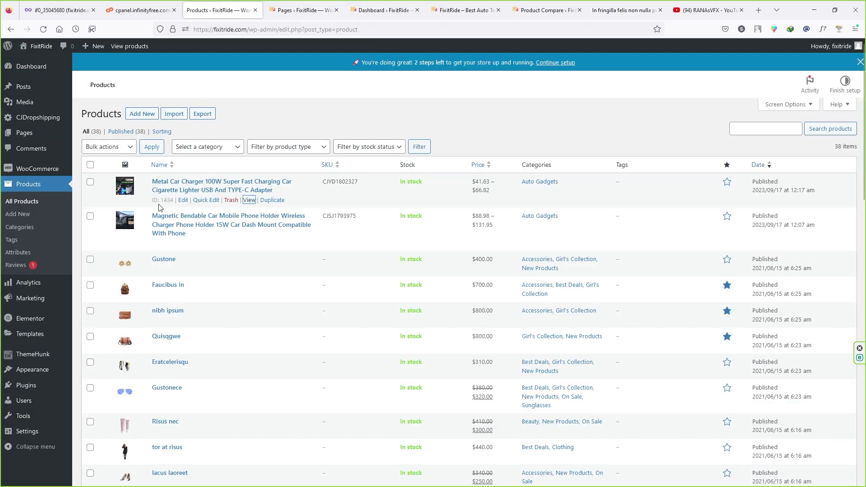
right_click(254, 201)
click(270, 207)
click(277, 8)
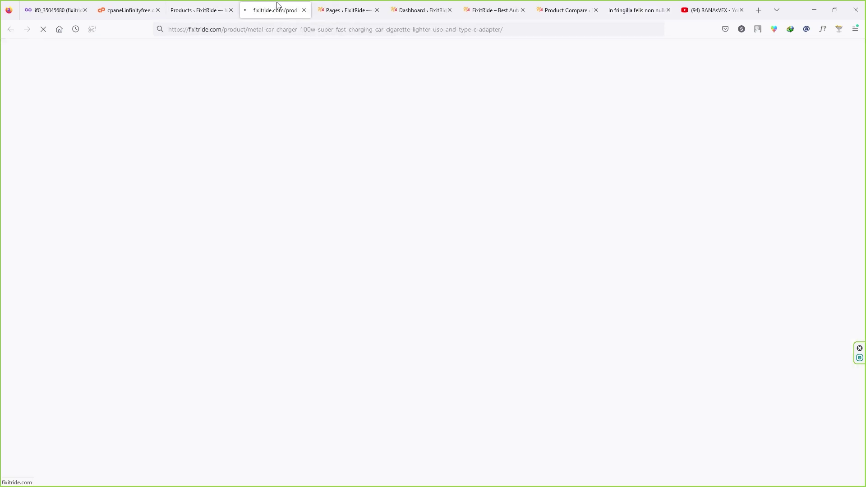
Try the AppleandApple and Metal Silver Gray colours, then close the charger page
click(536, 249)
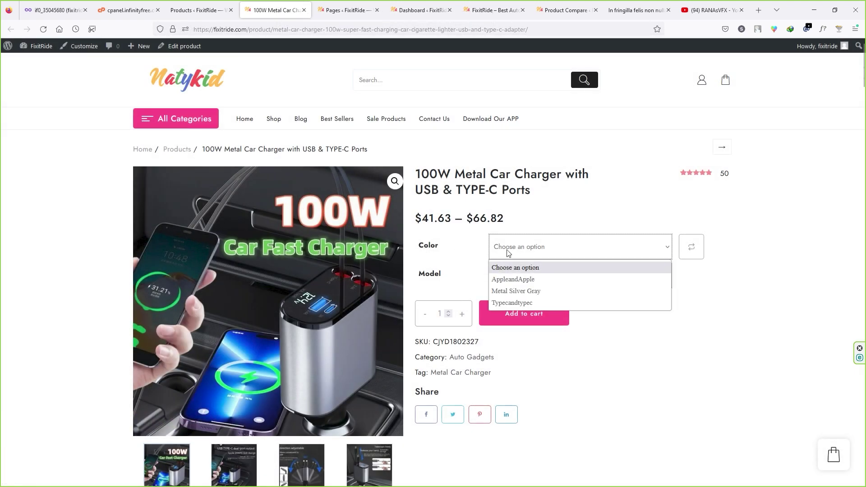
click(526, 279)
click(524, 253)
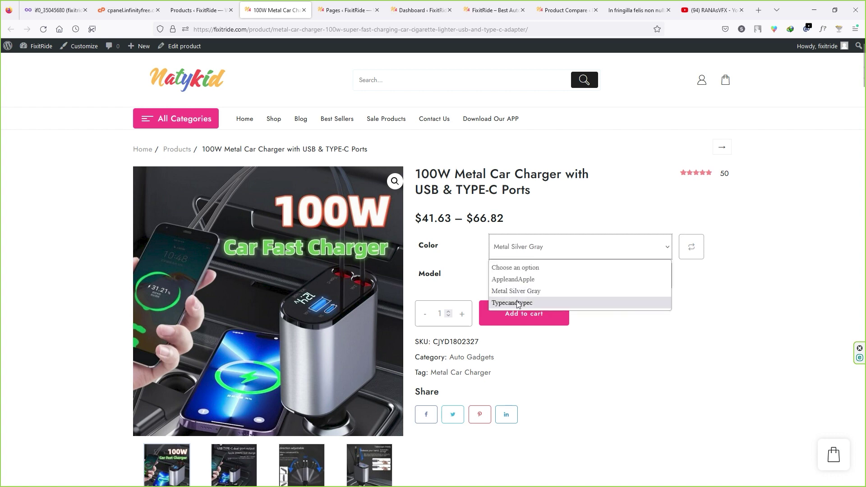
click(521, 291)
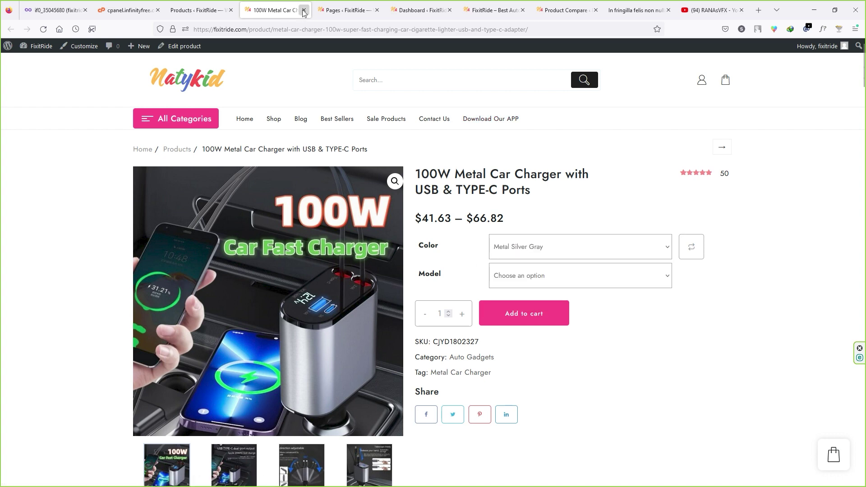
click(304, 10)
click(544, 10)
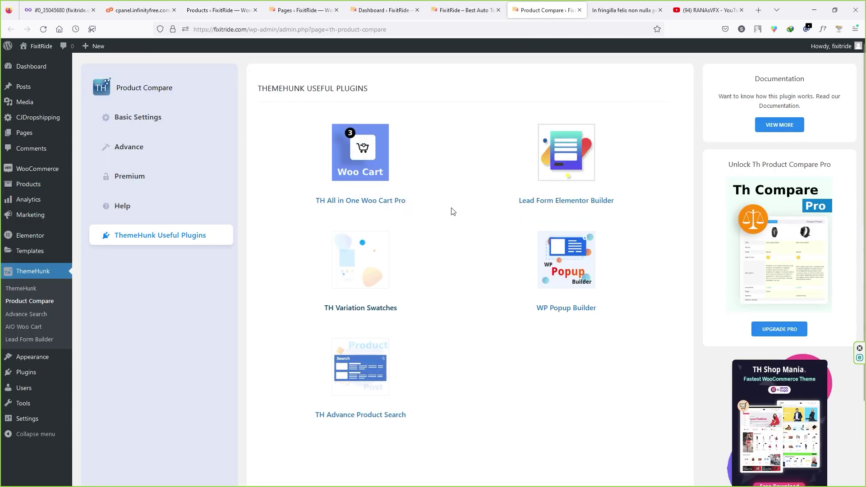
Close the 'In fringilla…' bike demo tab and the Product Compare tab, returning to the Dashboard
click(625, 10)
scroll(410, 230, down, 1)
key(ctrl+shift+Tab)
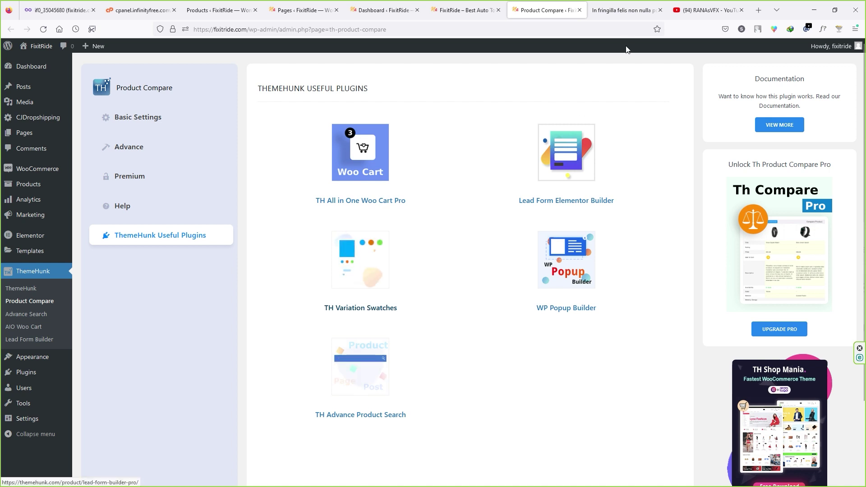
click(653, 11)
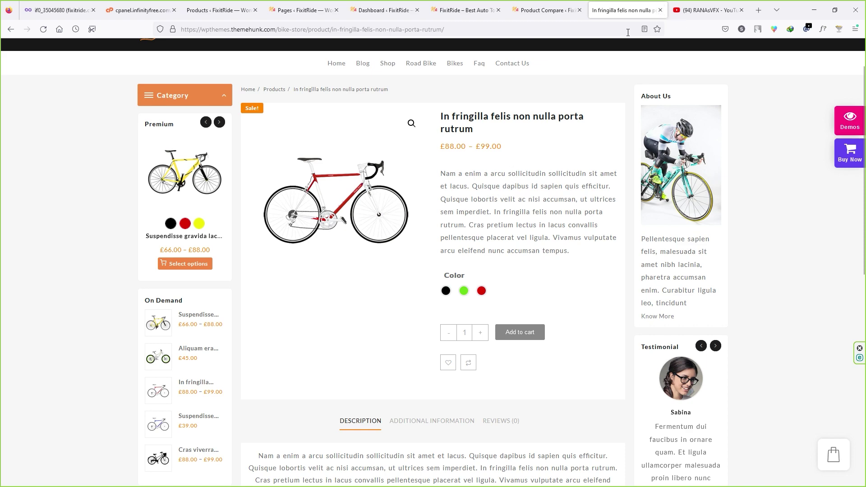
click(660, 10)
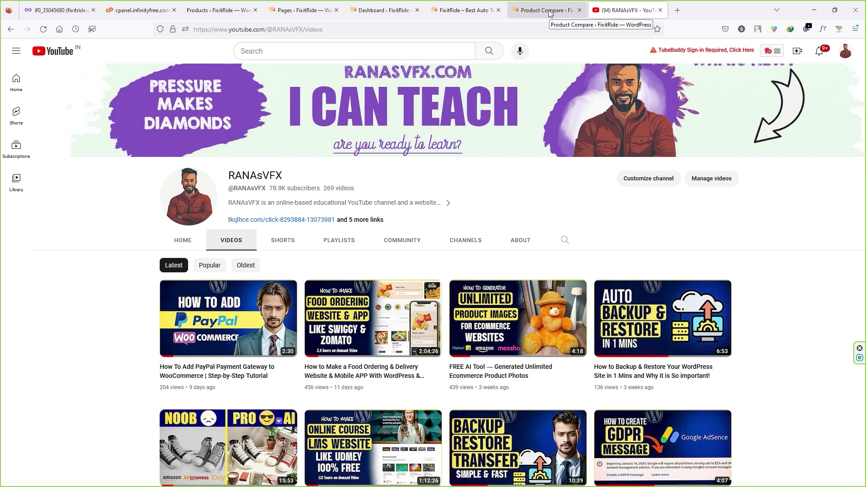
click(579, 10)
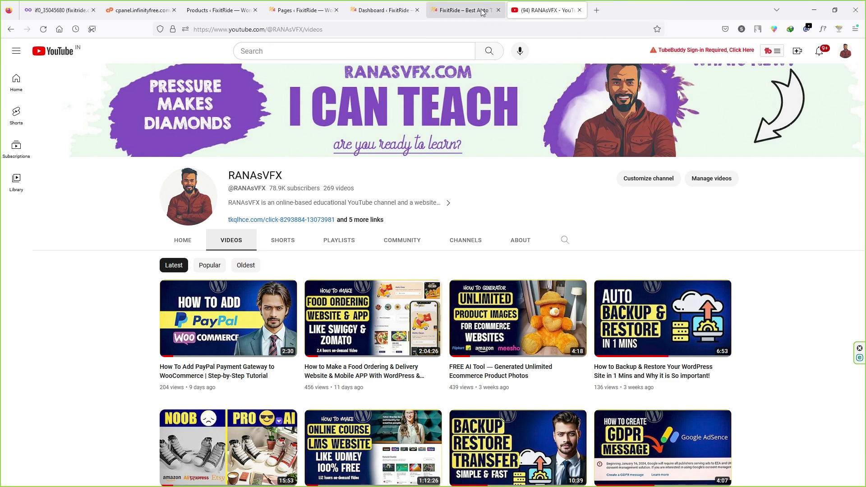
click(470, 8)
click(486, 10)
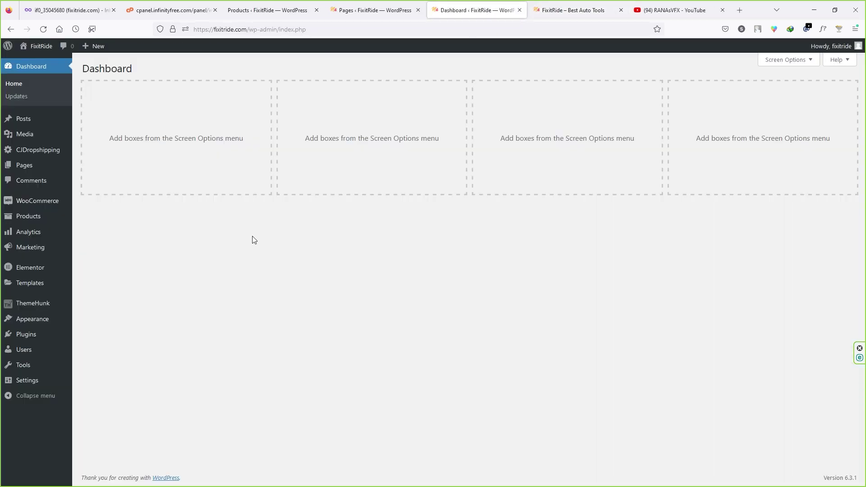
Open ThemeHunk's Advance Search in a new tab and view its Basic Setting page
mouse_move(25, 303)
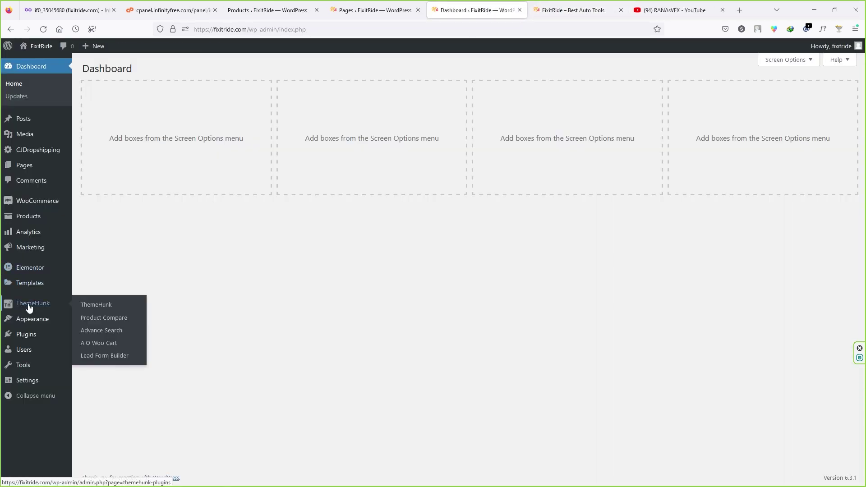
right_click(96, 333)
click(139, 161)
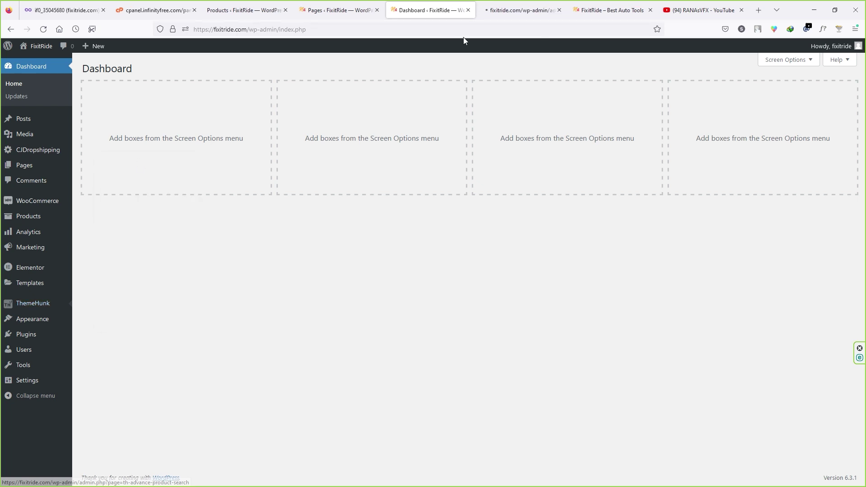
click(519, 10)
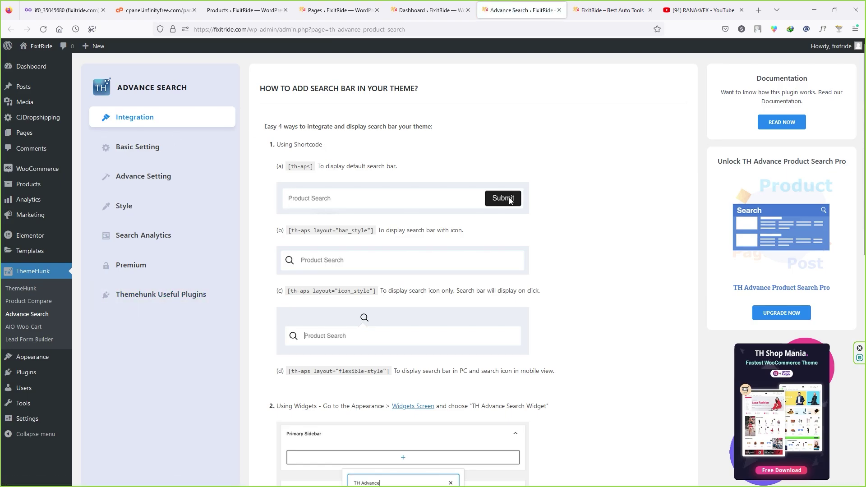
scroll(499, 183, down, 7)
scroll(149, 161, up, 7)
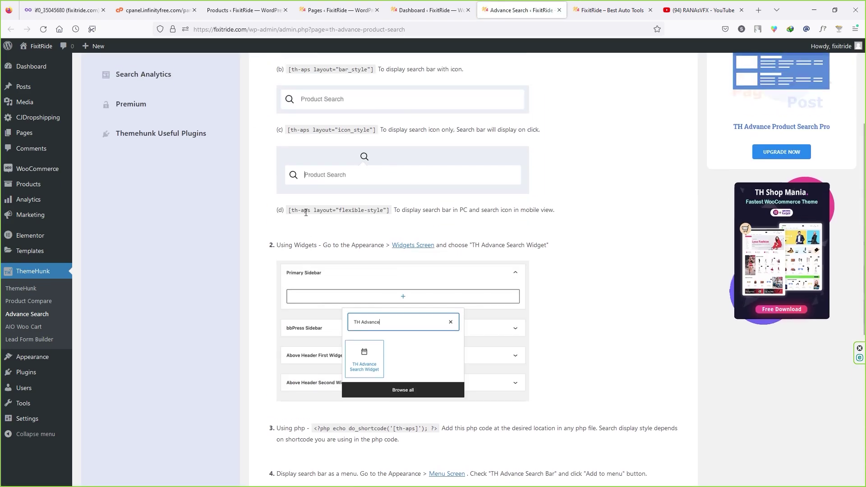
click(149, 158)
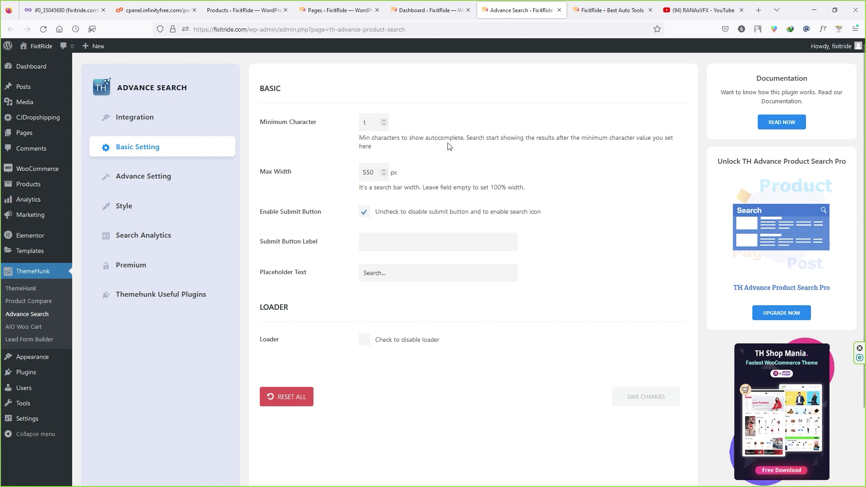
scroll(462, 145, down, 3)
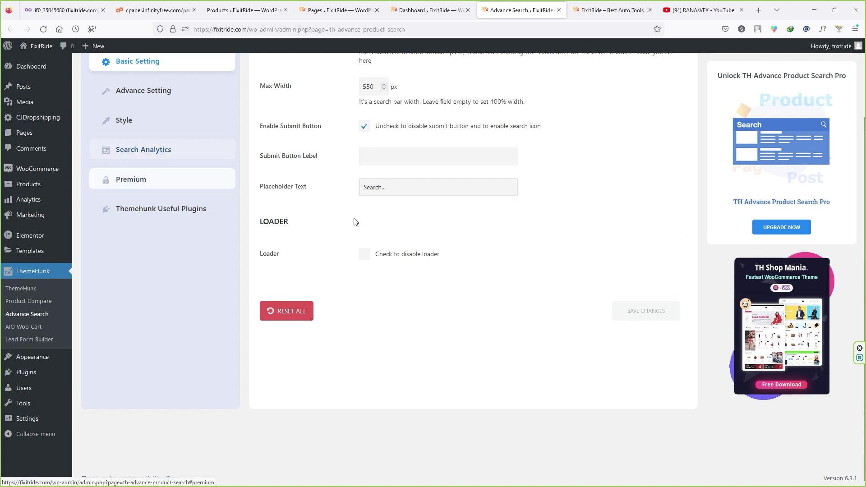
scroll(375, 173, up, 2)
Open Advance Setting and keep Product as the search type
click(187, 177)
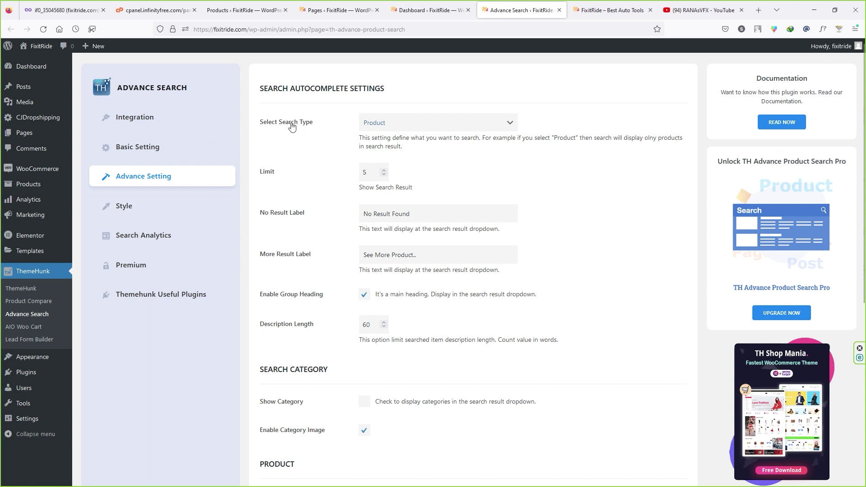
click(400, 123)
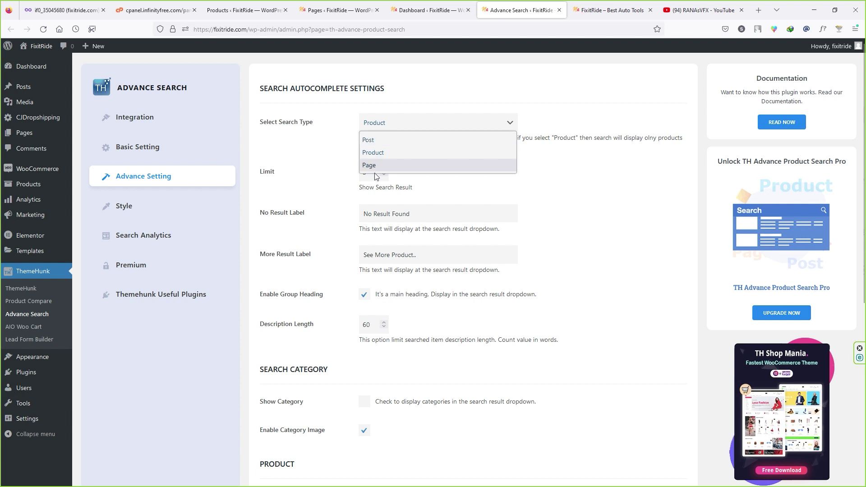
click(379, 157)
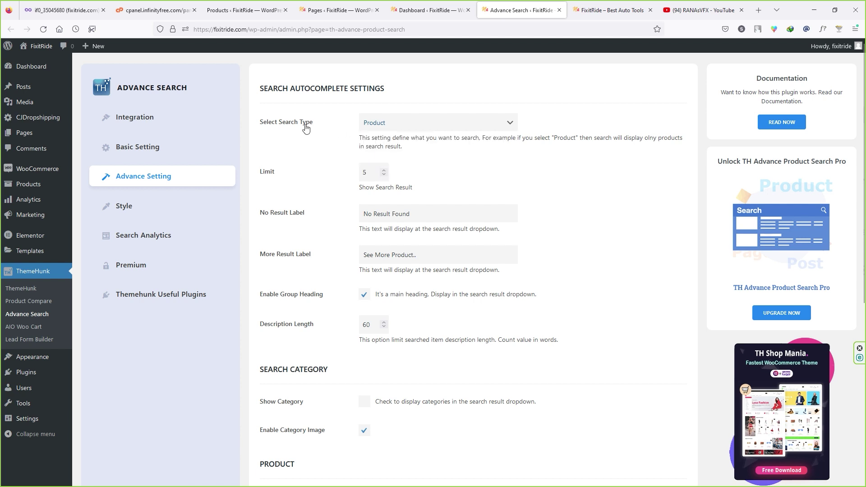
scroll(279, 246, down, 2)
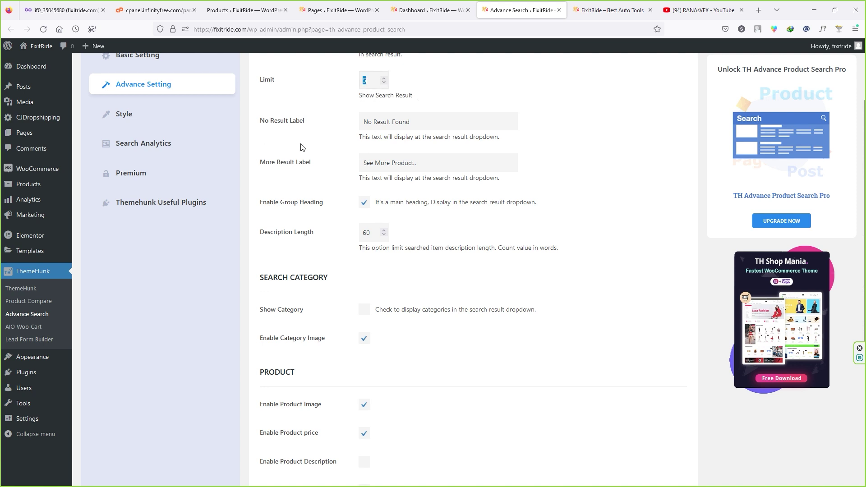
Inspect the 'No Result Found' label text, then view the Style colour settings
drag(429, 116, 367, 120)
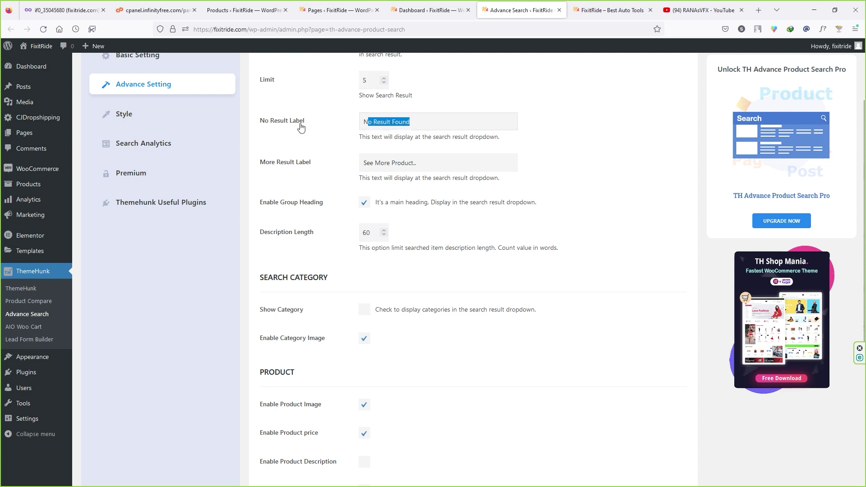
drag(395, 121, 423, 121)
click(426, 121)
triple_click(428, 122)
click(393, 123)
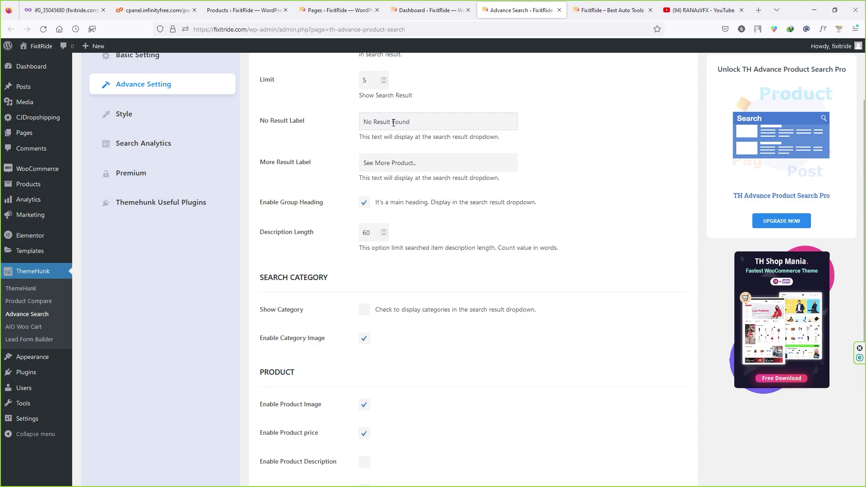
scroll(315, 209, down, 4)
scroll(341, 282, up, 6)
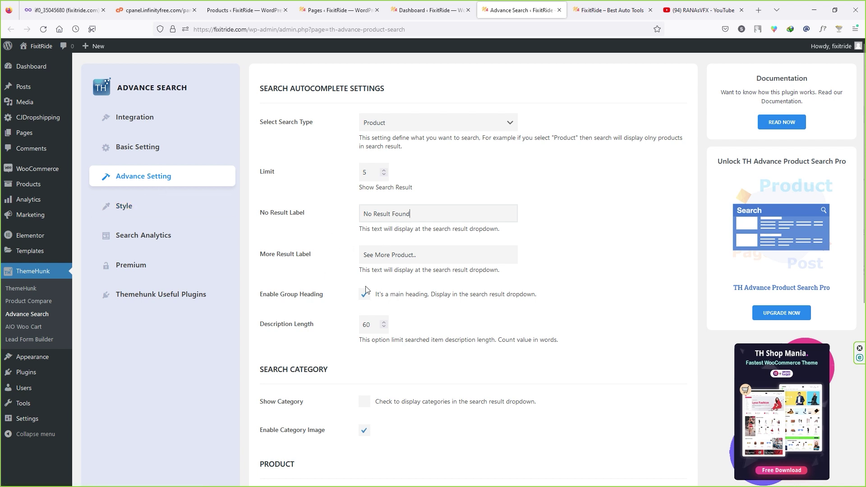
click(140, 206)
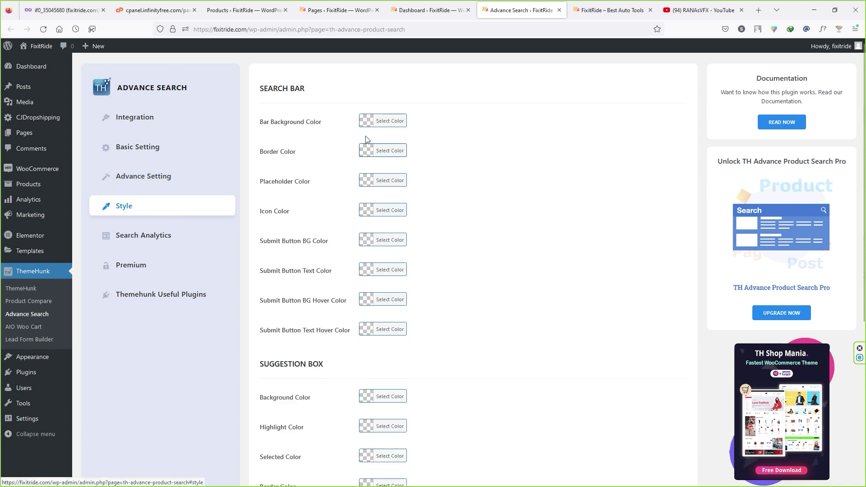
Open Search Analytics and select the apply_filters code line up to search_module to inspect it
scroll(299, 343, down, 4)
scroll(299, 303, up, 4)
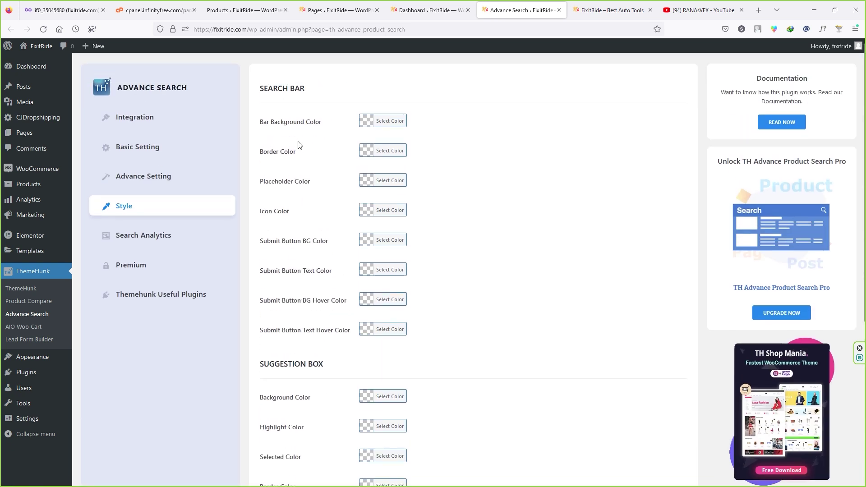
click(128, 241)
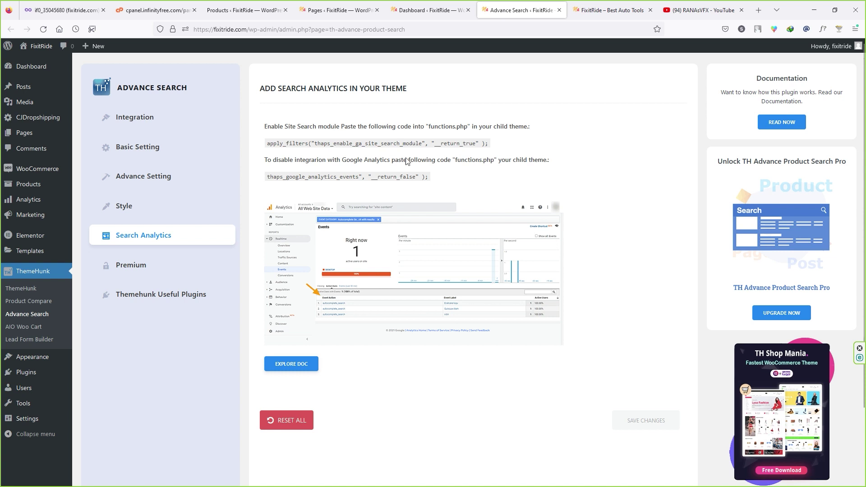
drag(275, 144, 380, 143)
click(412, 143)
drag(273, 144, 394, 144)
click(400, 144)
triple_click(289, 143)
click(266, 145)
drag(266, 145, 424, 143)
click(466, 144)
scroll(474, 134, down, 2)
Open the Premium section and scroll through its Pro-only options like voice search and loader
click(151, 185)
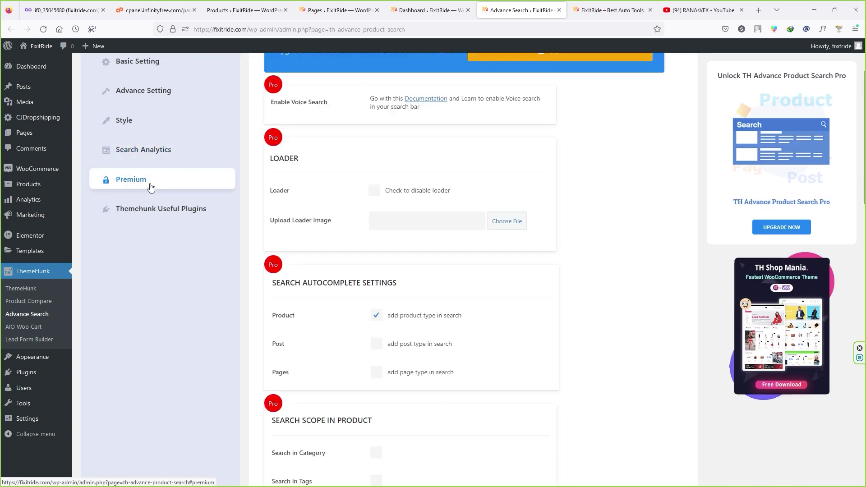
scroll(241, 264, up, 2)
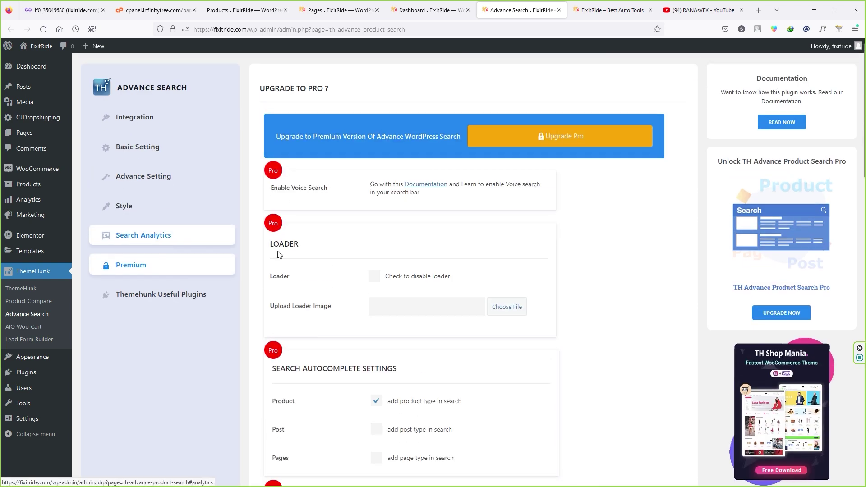
scroll(314, 203, down, 4)
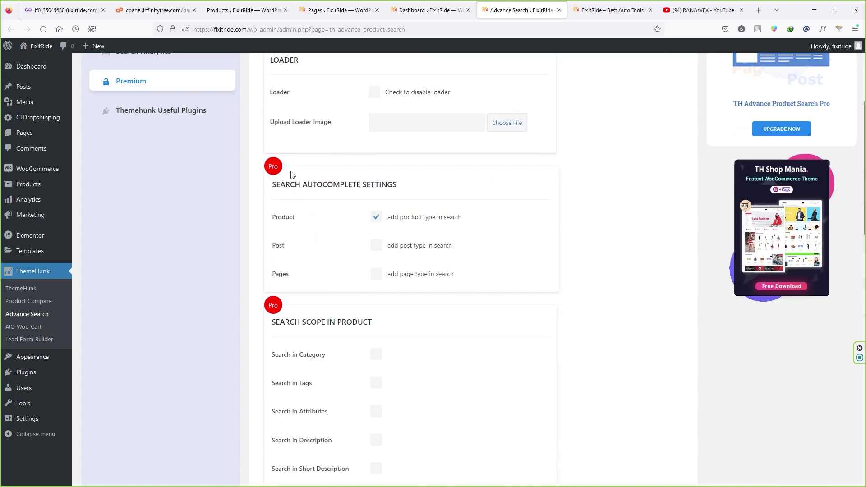
scroll(290, 216, down, 7)
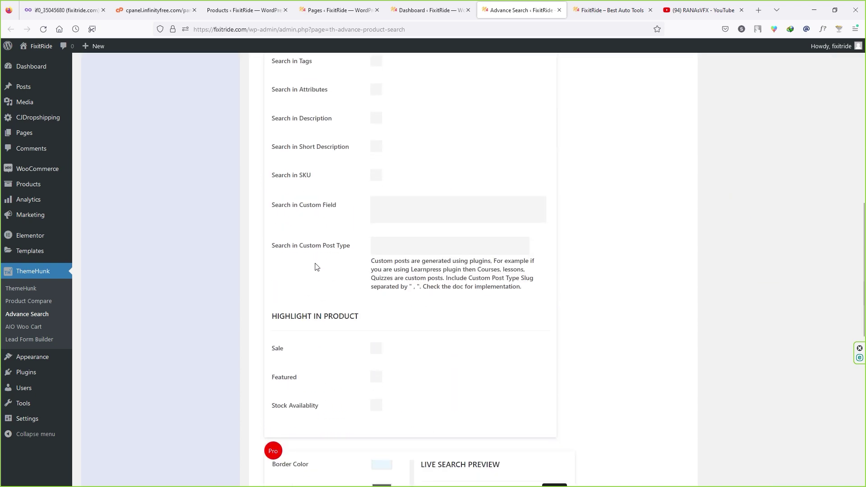
scroll(316, 266, up, 11)
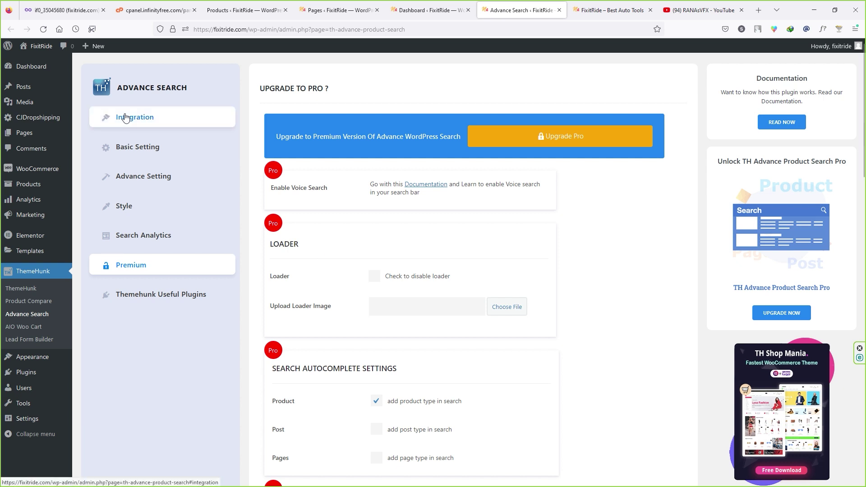
mouse_move(31, 55)
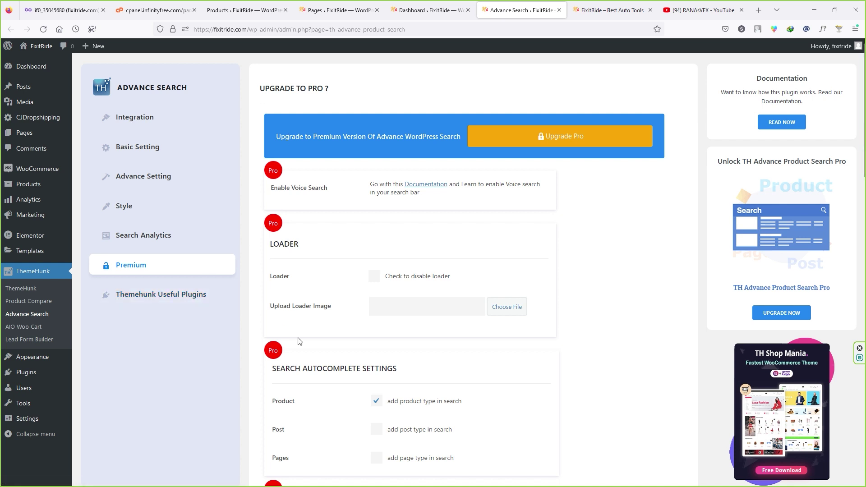
scroll(335, 357, down, 5)
scroll(335, 357, up, 5)
click(167, 294)
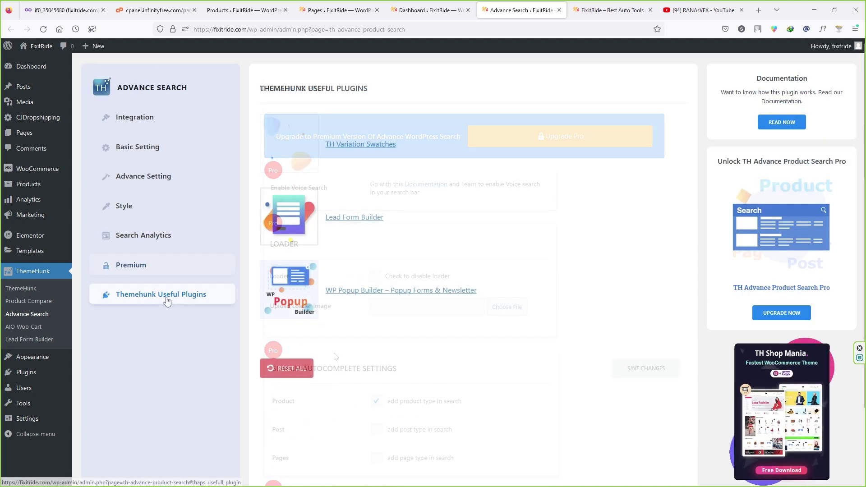
right_click(334, 290)
click(361, 299)
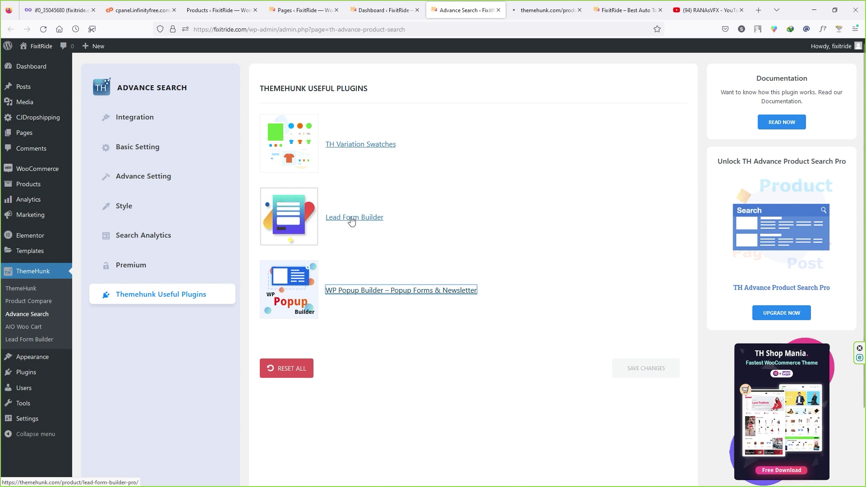
right_click(350, 218)
click(378, 227)
click(499, 6)
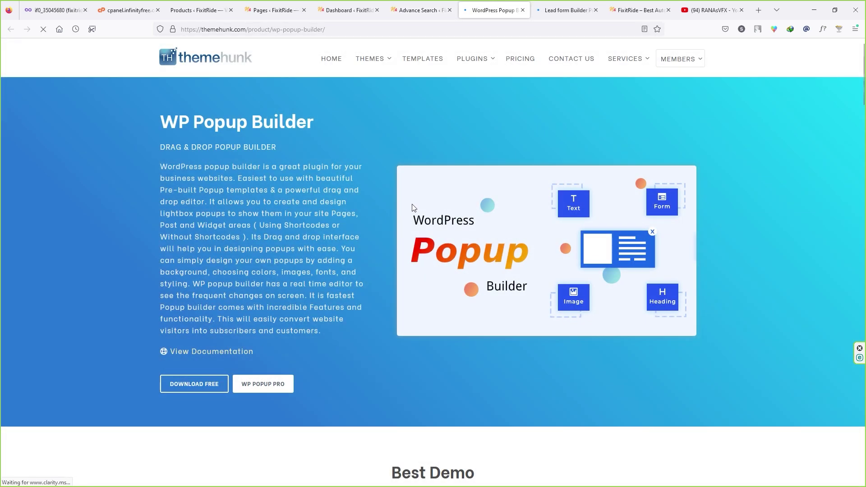
scroll(477, 271, down, 1)
scroll(362, 222, up, 1)
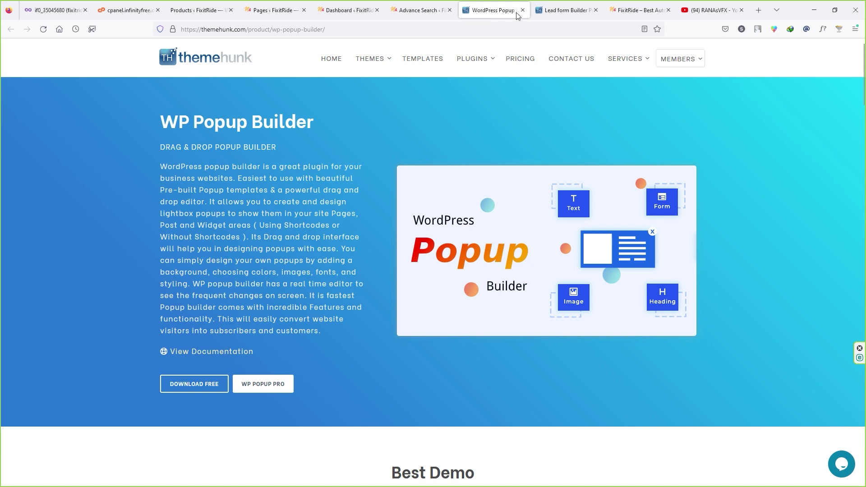
key(ctrl+w)
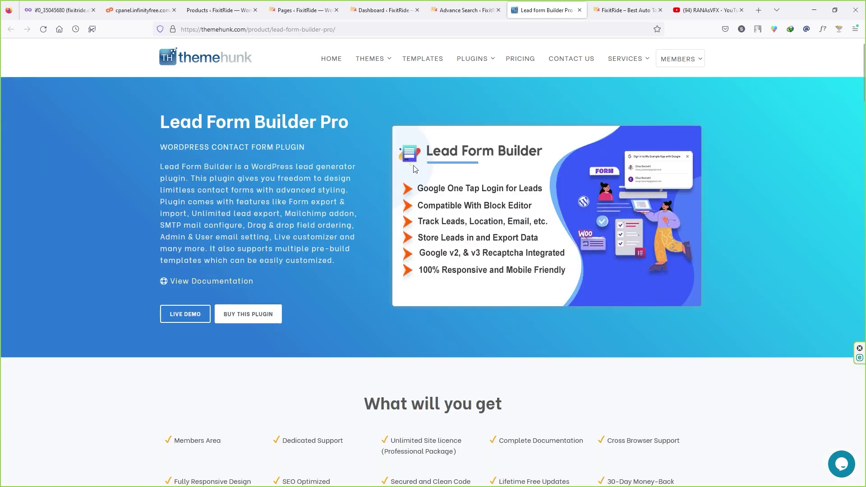
click(579, 10)
click(469, 11)
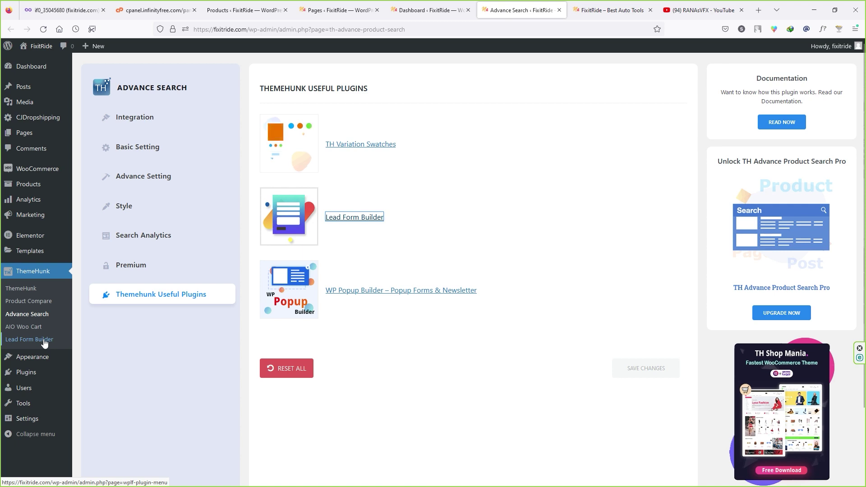
Open AIO Woo Cart settings and highlight the [taiowc] cart shortcode
click(23, 327)
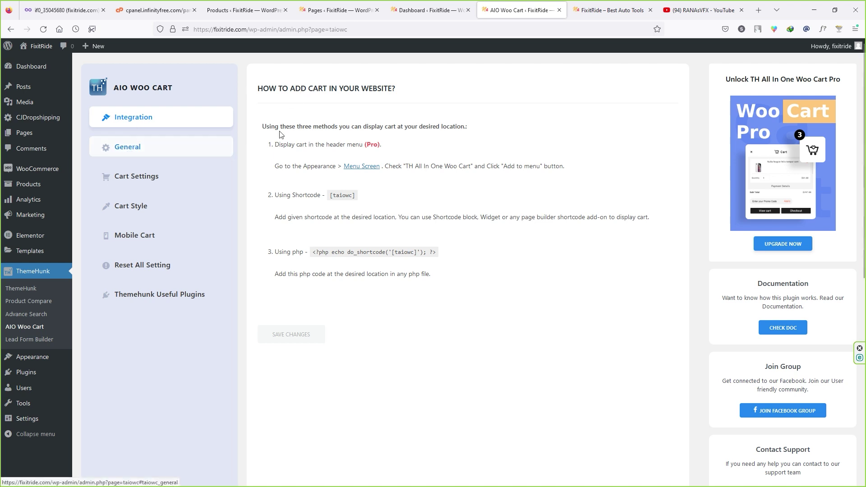
drag(330, 194, 359, 199)
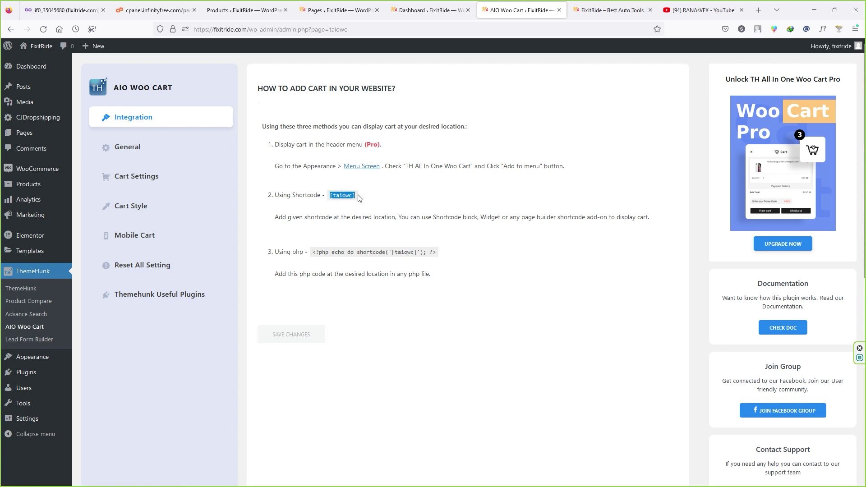
click(143, 143)
Scroll through the cart plugin's General settings
click(143, 143)
scroll(334, 158, down, 3)
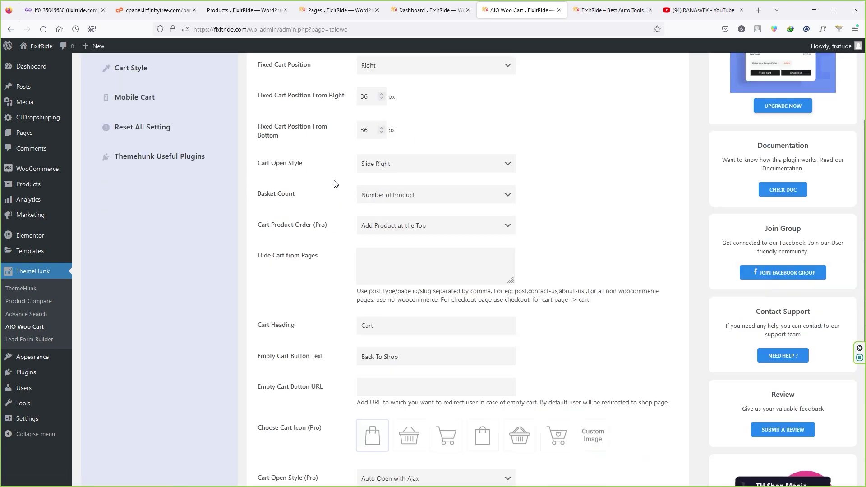
scroll(333, 286, up, 3)
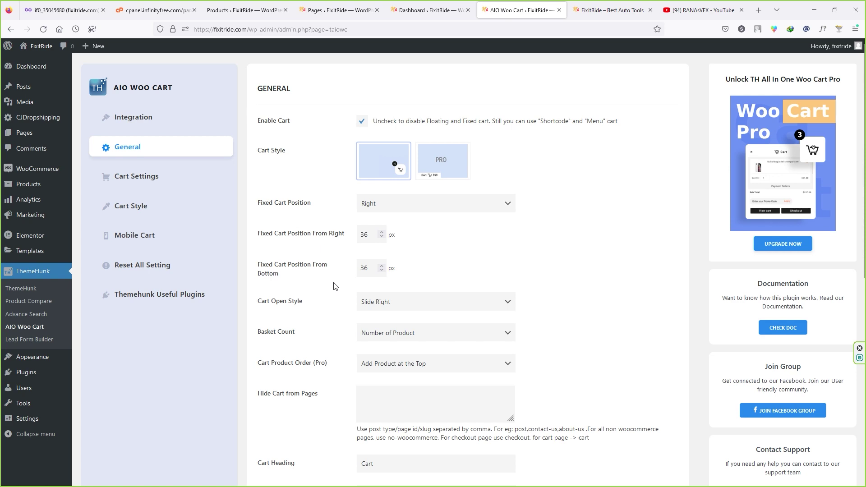
scroll(334, 286, down, 4)
scroll(334, 294, down, 3)
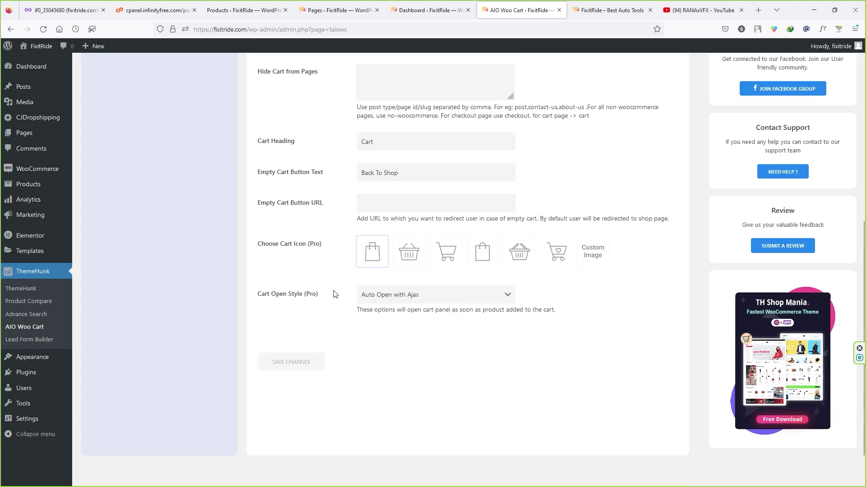
scroll(333, 294, up, 4)
scroll(334, 294, up, 3)
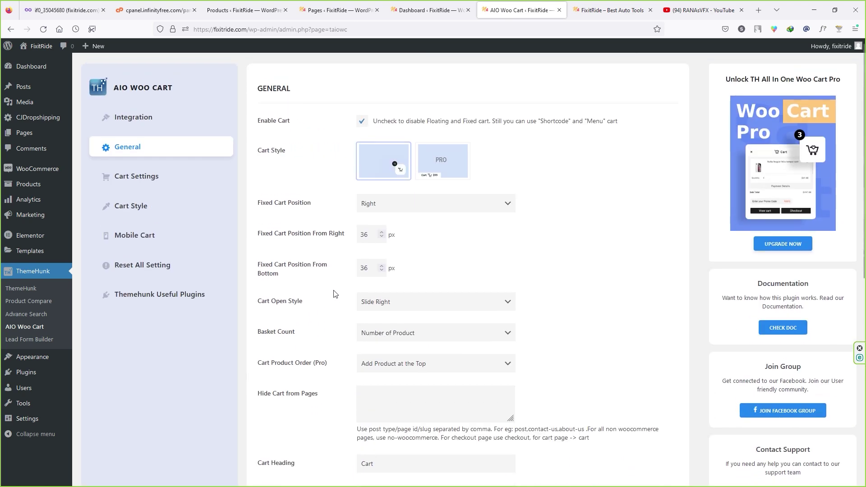
Open the Reset All Setting panel, then the Lead Form Builder form list
click(142, 228)
scroll(154, 234, up, 1)
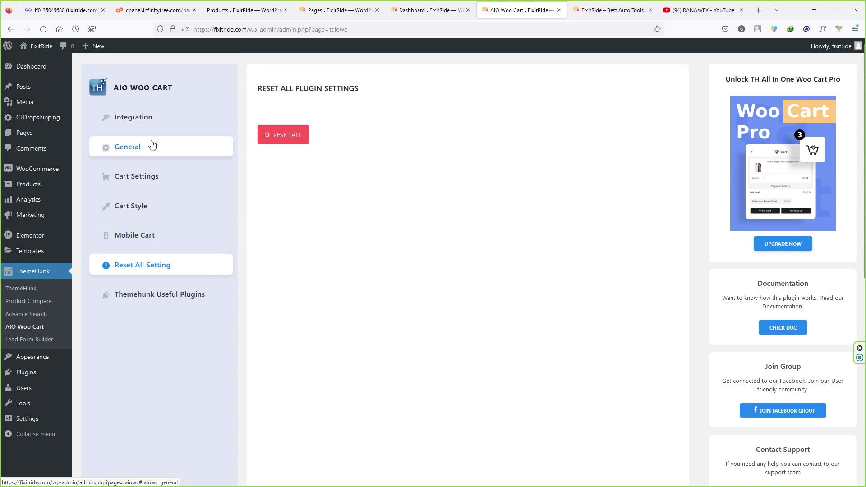
click(39, 340)
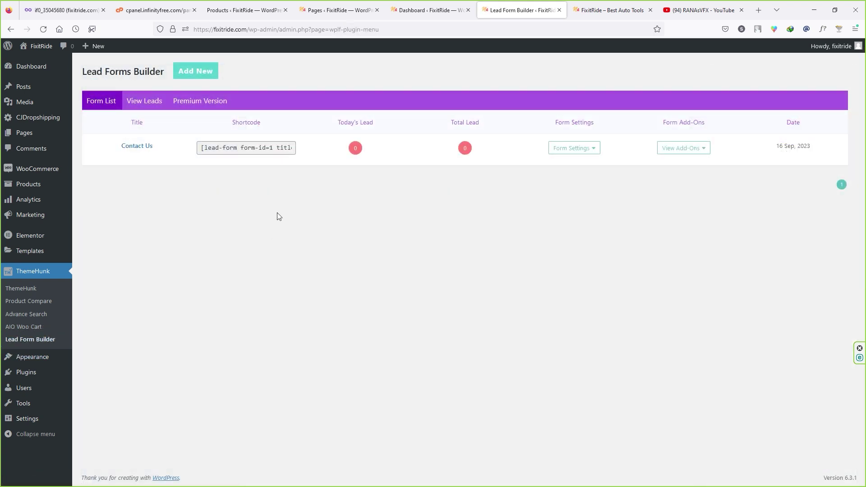
Select the Contact Us form's heading in its settings, then switch back to the Dashboard
mouse_move(147, 149)
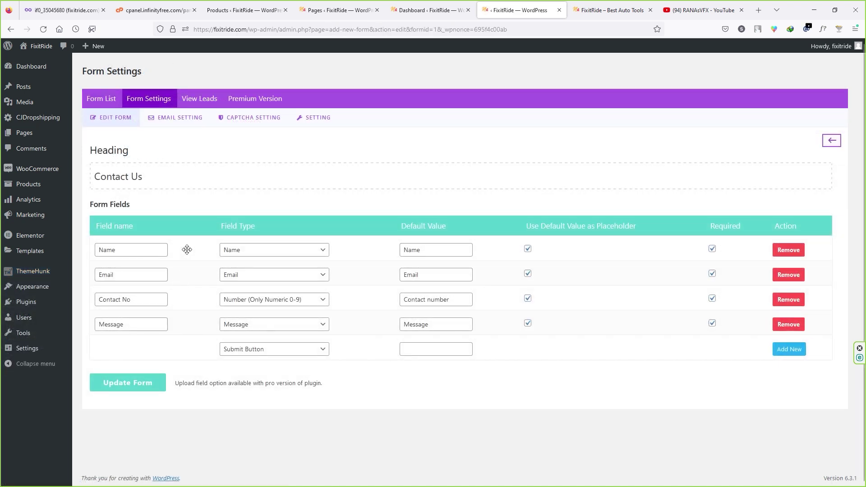
mouse_move(143, 176)
mouse_down()
mouse_move(94, 177)
mouse_move(145, 177)
mouse_up()
click(143, 177)
drag(152, 179, 103, 180)
click(339, 10)
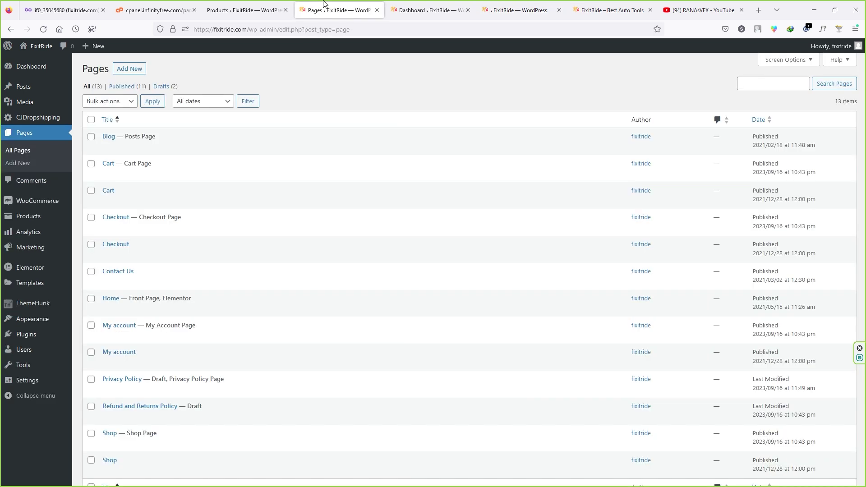
click(398, 5)
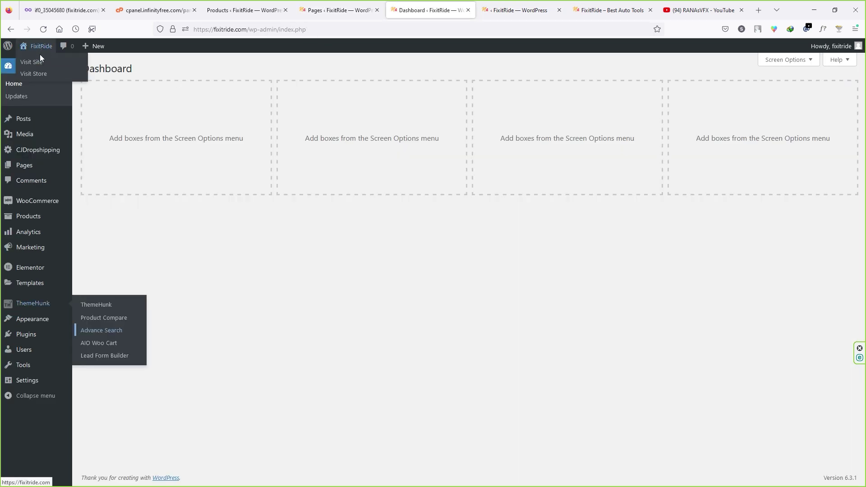
On the live site's Contact Us page, try the Name, Contact No and Message fields, then return to form settings
click(39, 62)
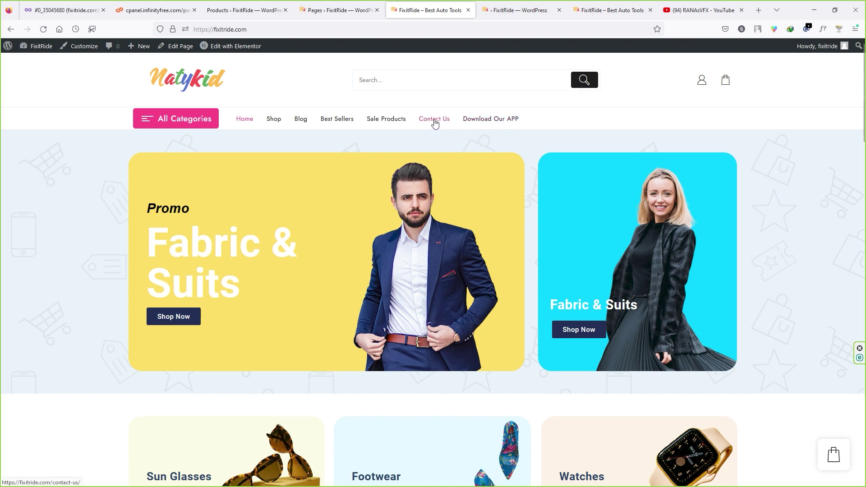
click(436, 121)
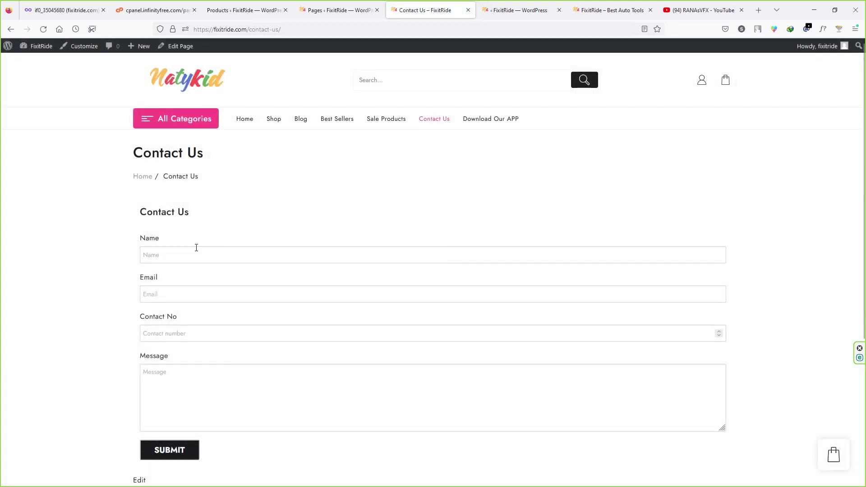
click(192, 255)
click(180, 332)
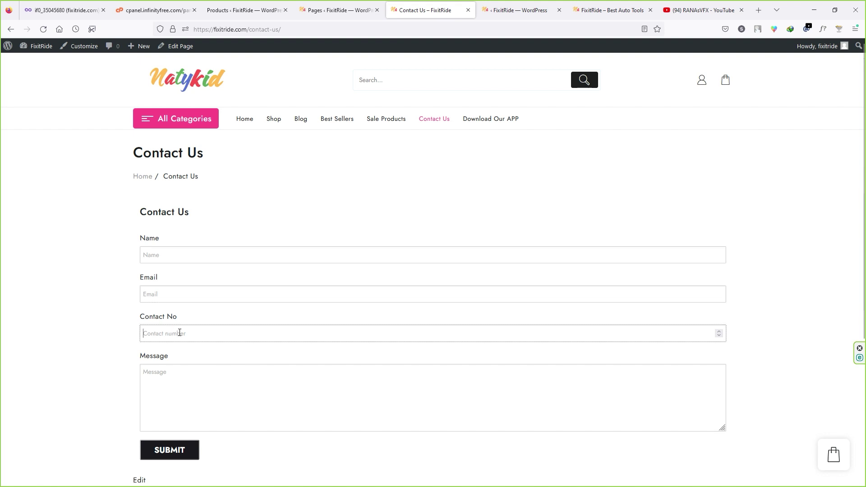
click(164, 372)
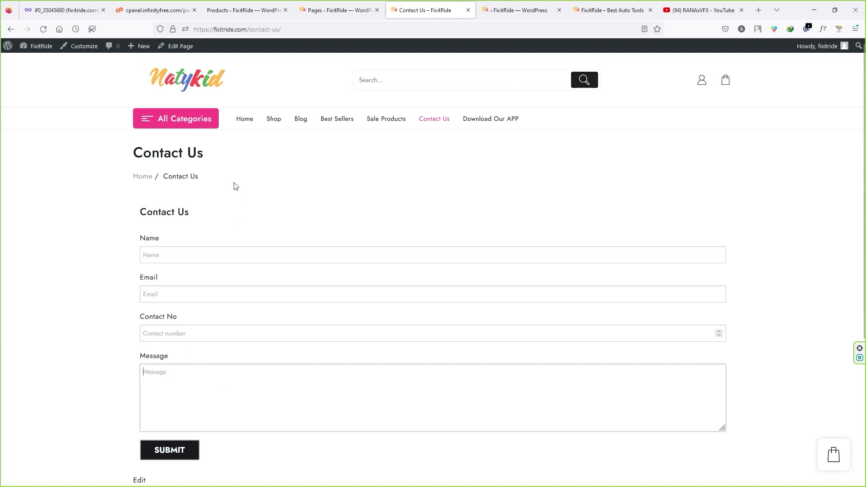
scroll(160, 239, down, 4)
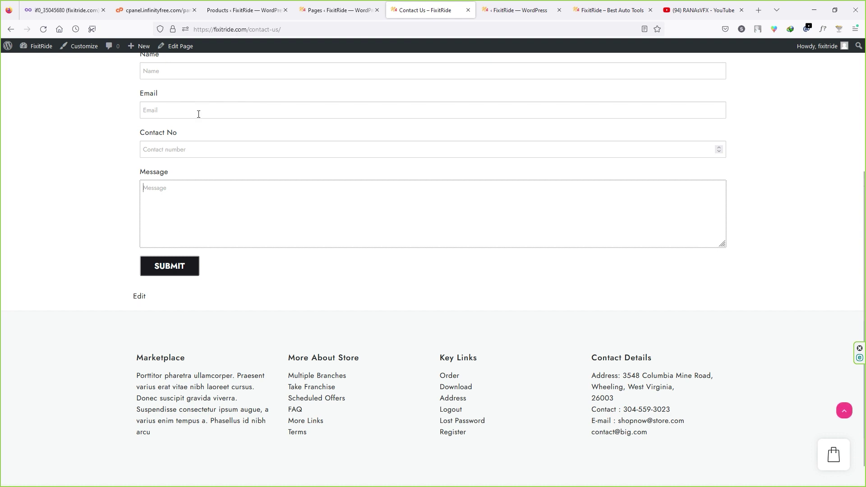
scroll(136, 198, up, 5)
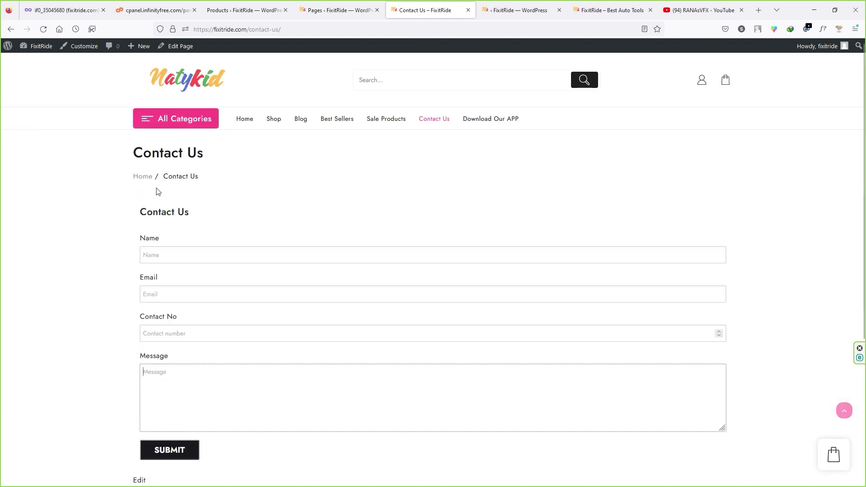
click(518, 8)
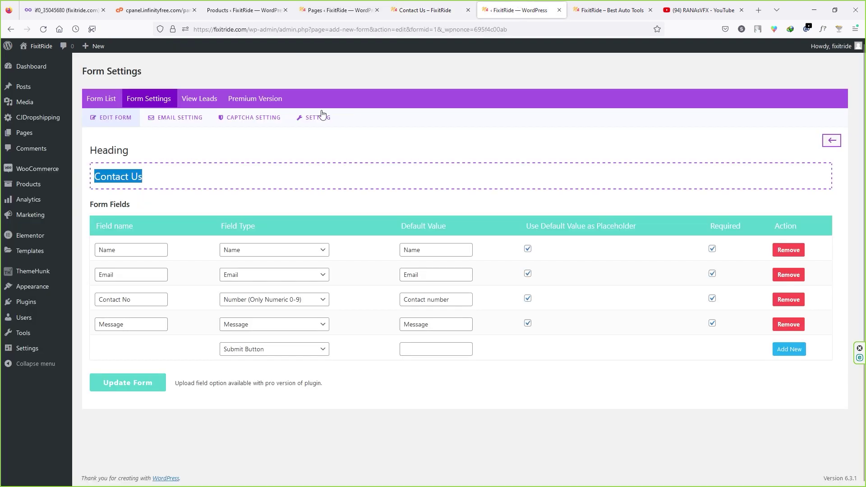
Open the Contact Us lead form for editing and review its Email, Contact No and Message fields
click(198, 103)
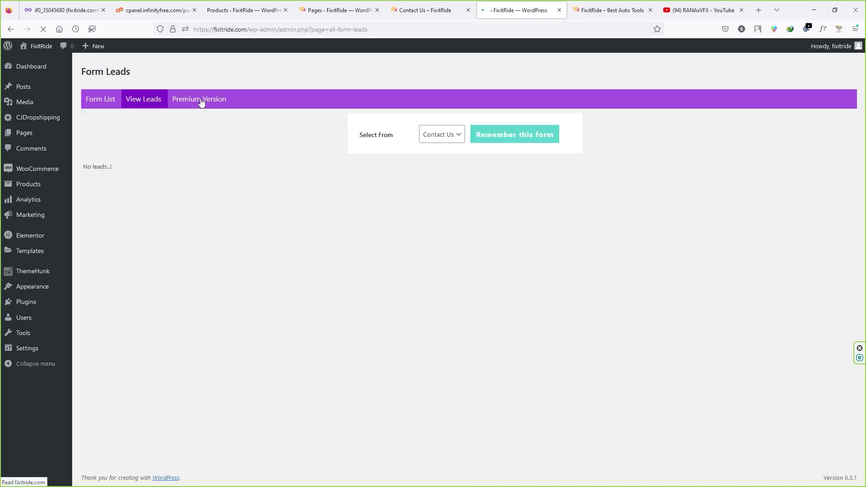
click(101, 103)
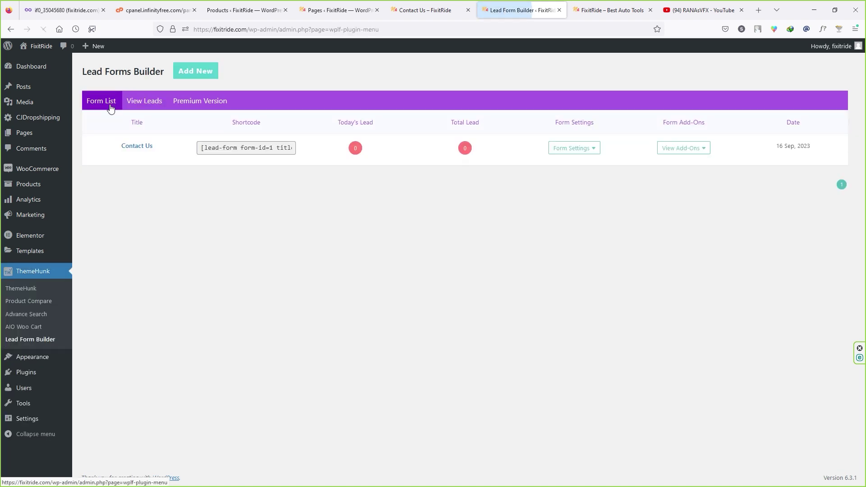
click(113, 157)
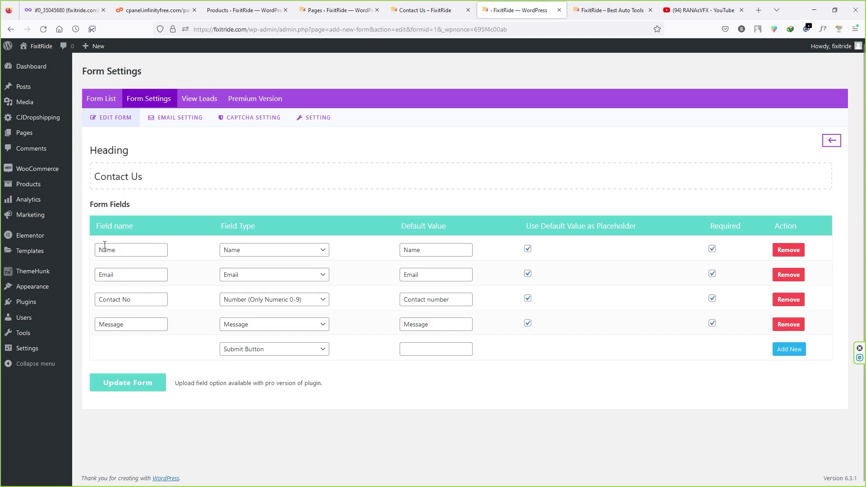
click(120, 276)
click(116, 299)
click(127, 322)
Add a required DOB field named 'Type Your DOB' with DOB as its placeholder
click(794, 349)
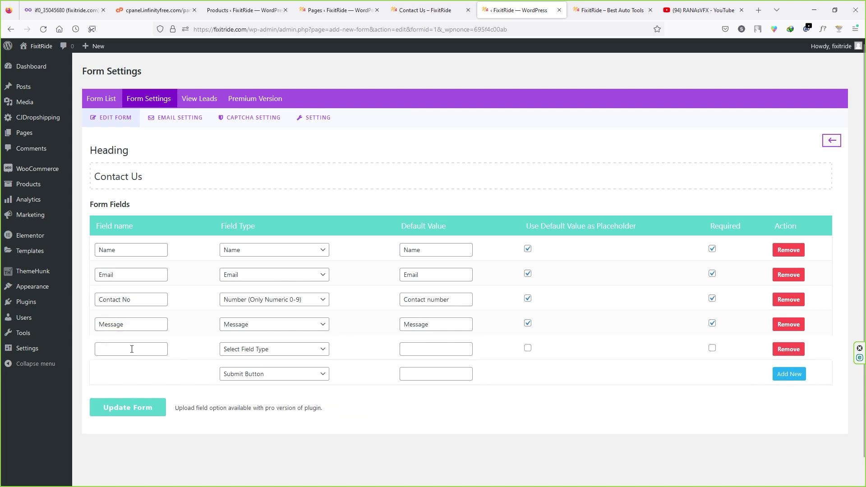
click(261, 350)
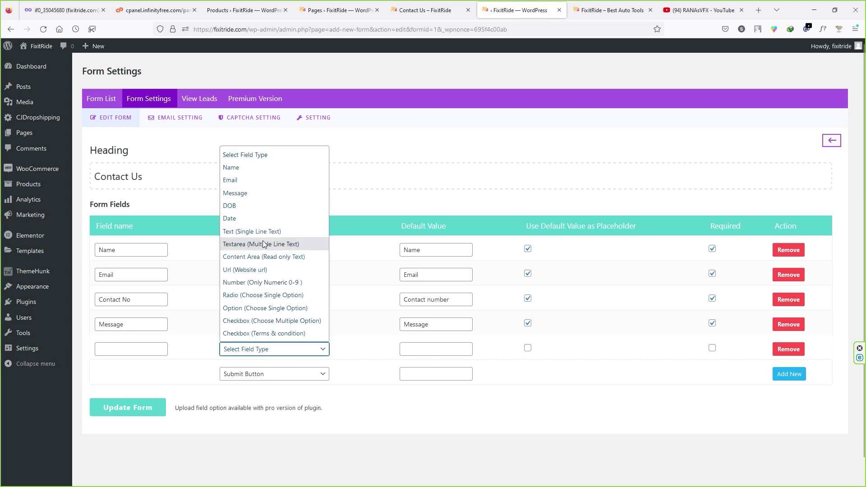
click(231, 207)
click(124, 350)
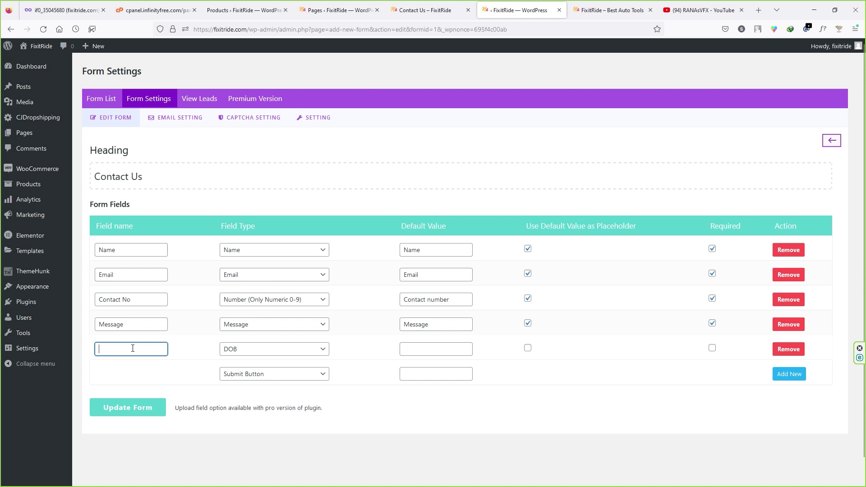
text(Type Your DOB)
double_click(134, 349)
key(ctrl+c)
click(423, 351)
key(ctrl+v)
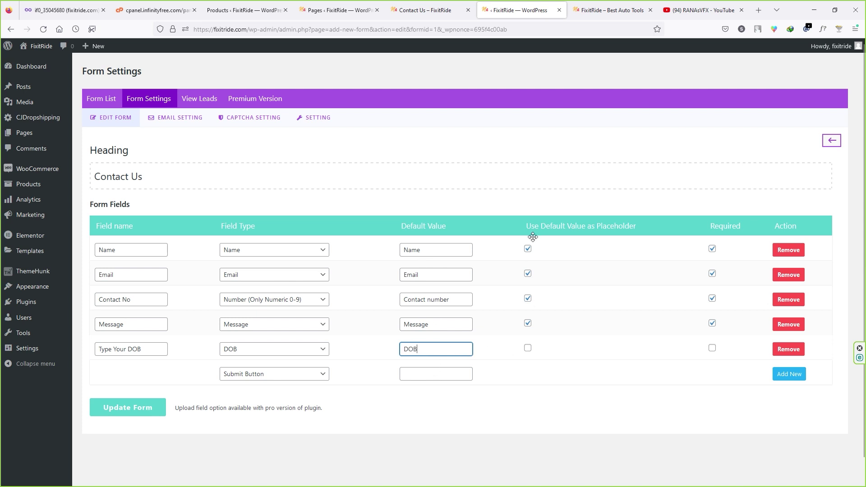
click(529, 351)
click(712, 349)
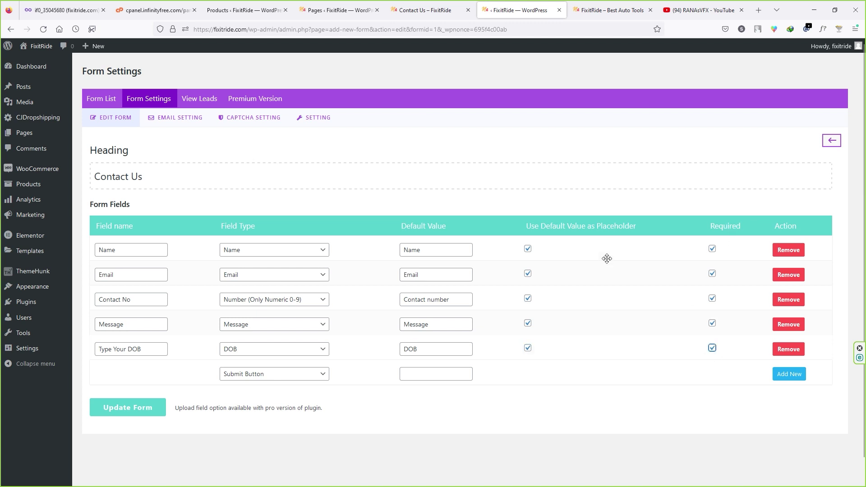
Save the updated Contact Us form with Update Form
click(264, 378)
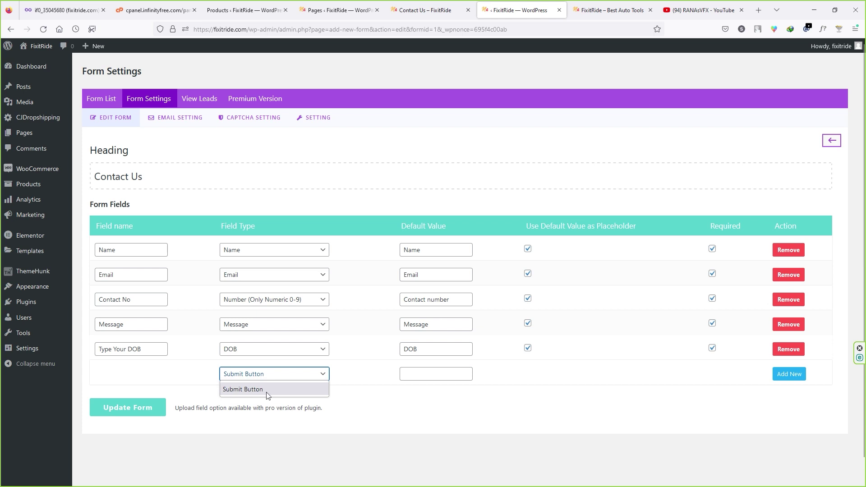
click(119, 410)
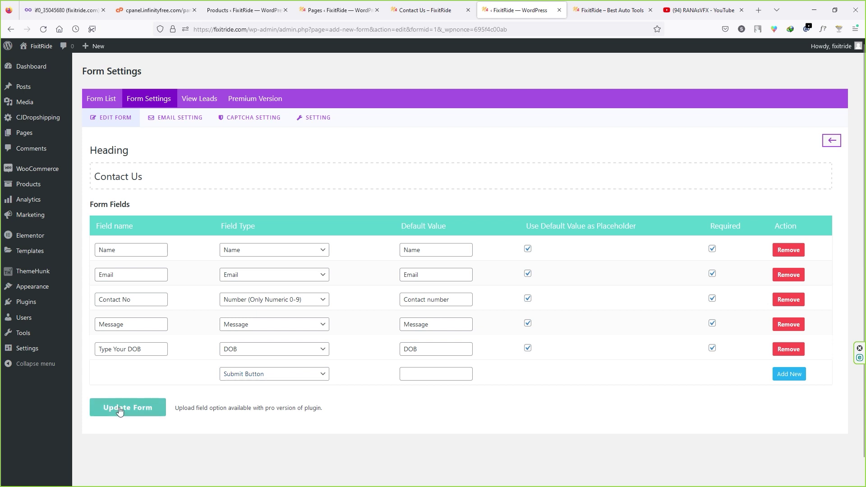
click(120, 409)
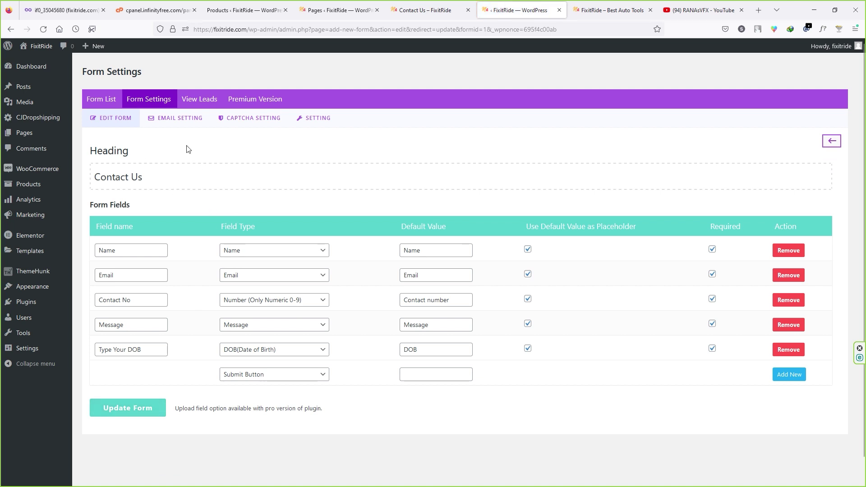
click(180, 118)
Review the admin notification recipient, extra recipients and sender address fields
click(243, 182)
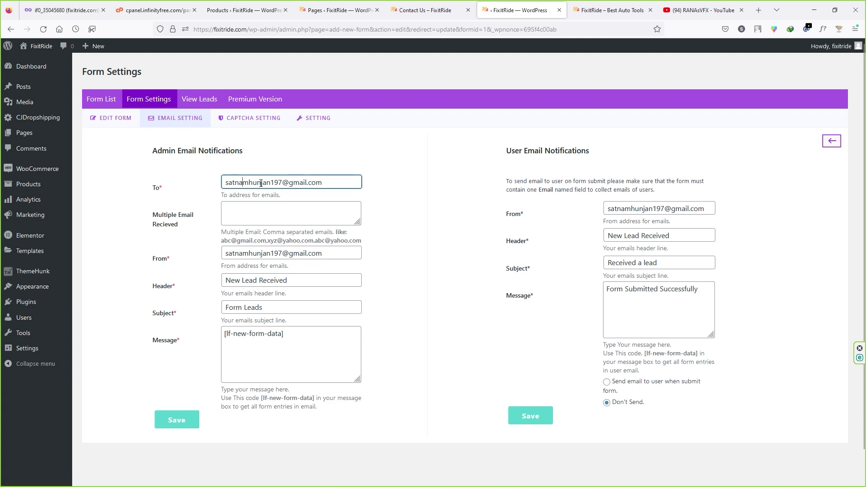
drag(334, 184, 205, 183)
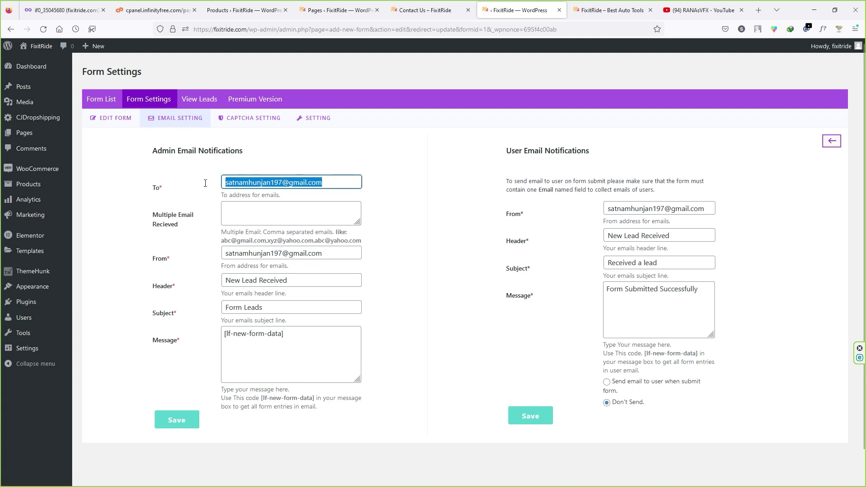
click(238, 212)
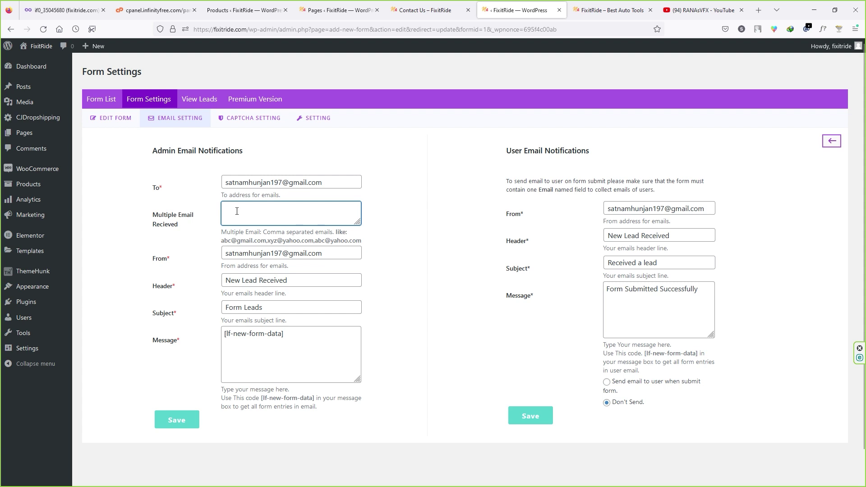
triple_click(266, 255)
click(301, 251)
triple_click(332, 181)
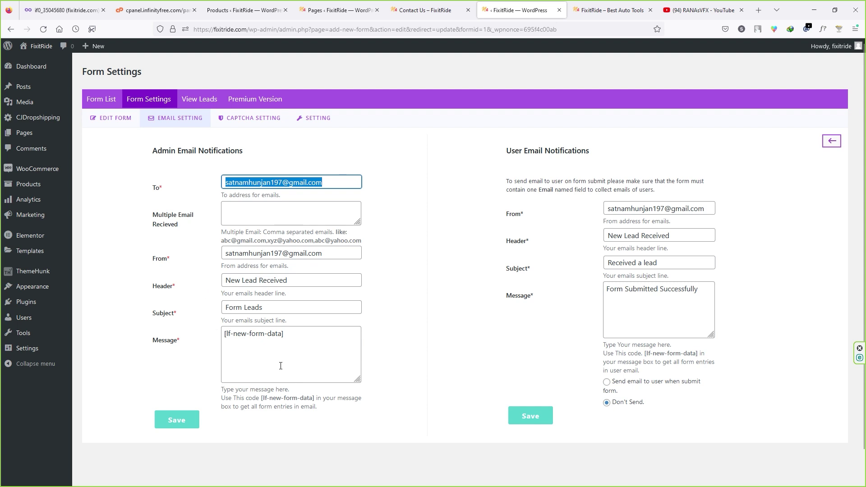
scroll(534, 177, down, 1)
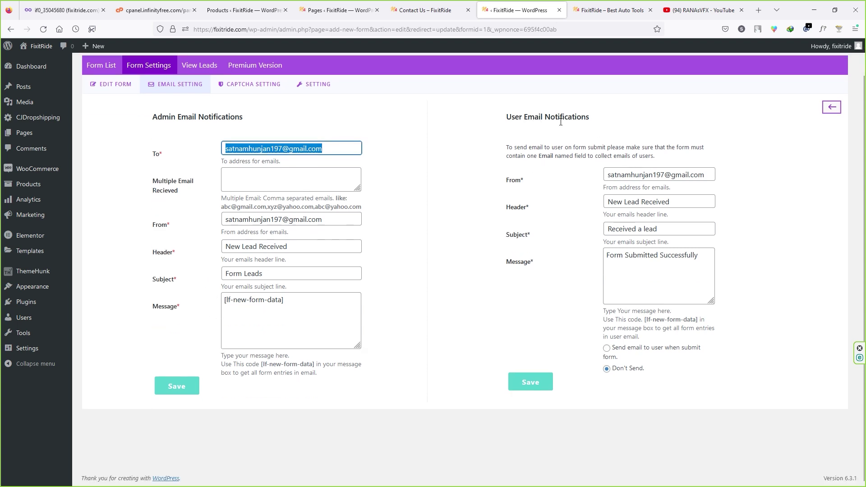
Review the User Email Notifications From, Header and Subject fields
click(618, 173)
drag(611, 174, 692, 179)
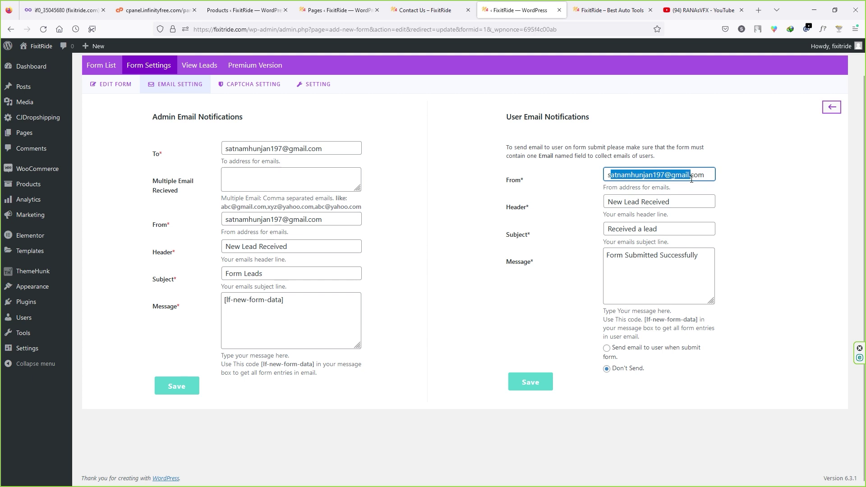
drag(616, 201, 644, 202)
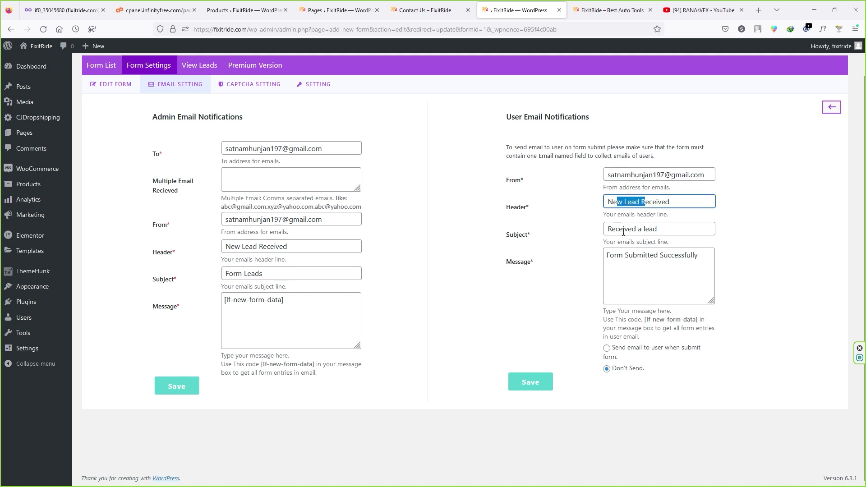
click(619, 229)
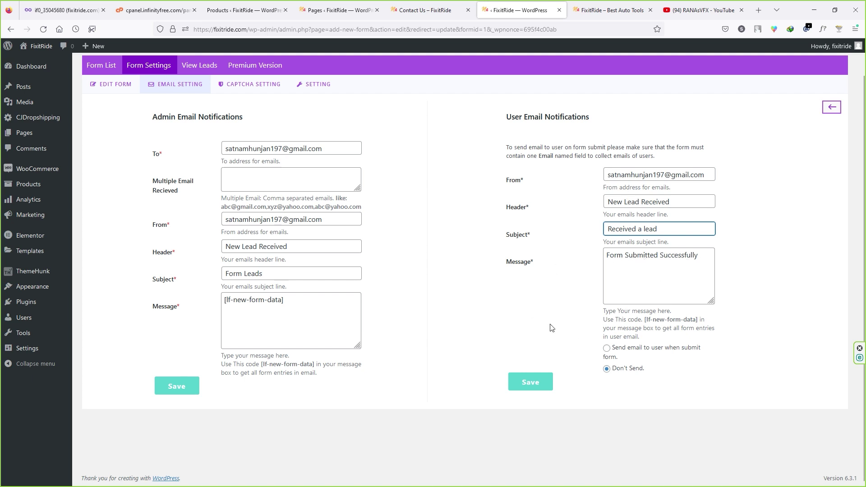
click(251, 85)
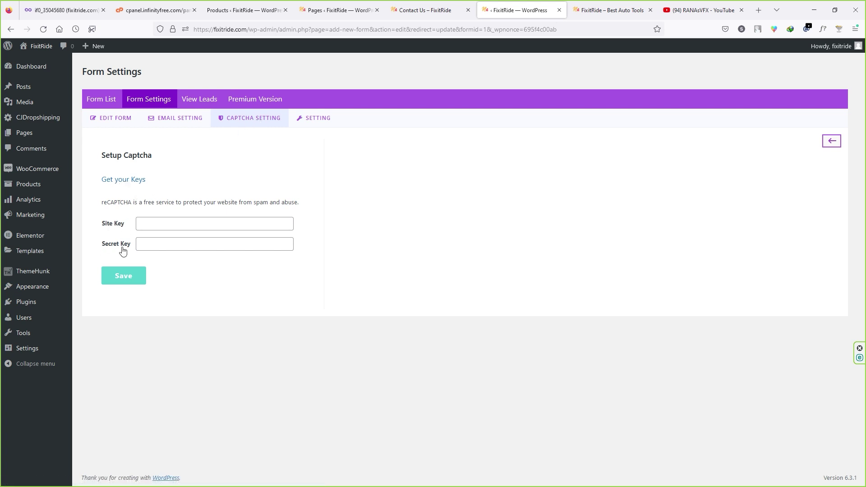
Open the 'Get your Keys' reCAPTCHA link in a new tab and switch to it
right_click(125, 180)
click(137, 188)
click(536, 10)
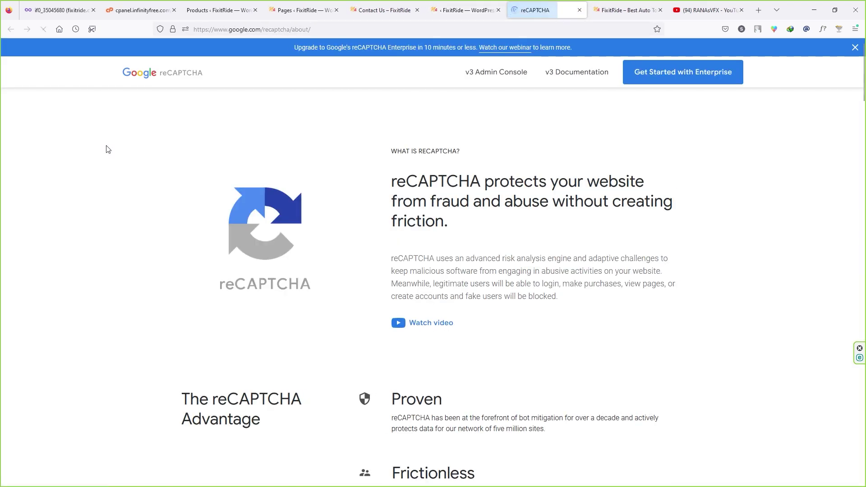
Scroll through the Google reCAPTCHA about page, then close its tab
scroll(159, 238, down, 5)
scroll(250, 252, up, 3)
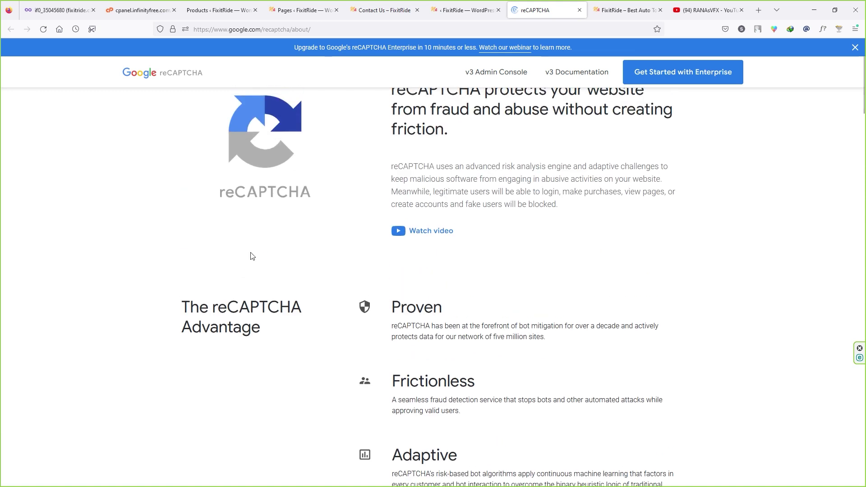
scroll(271, 259, up, 2)
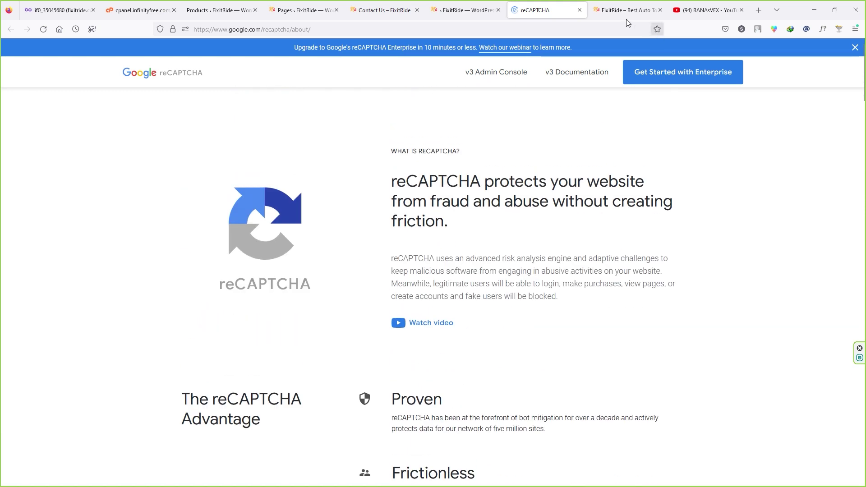
click(580, 9)
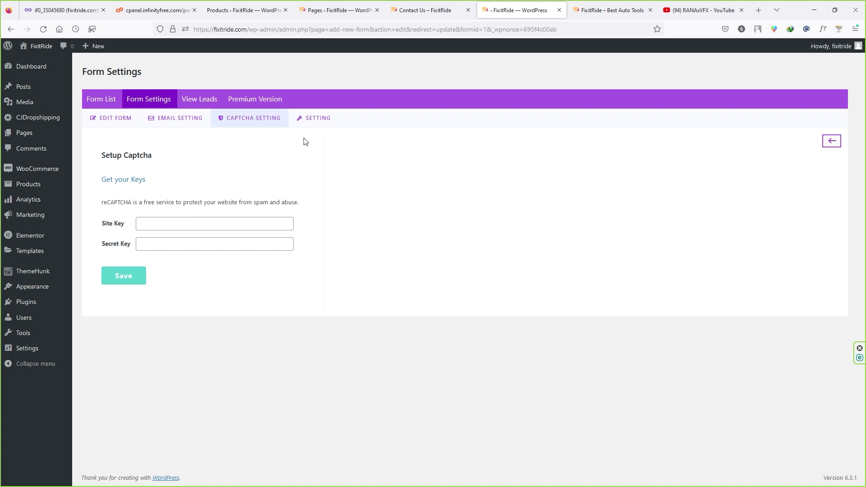
Set the form to 'Receive Leads in Email and Save in database' and update
click(315, 124)
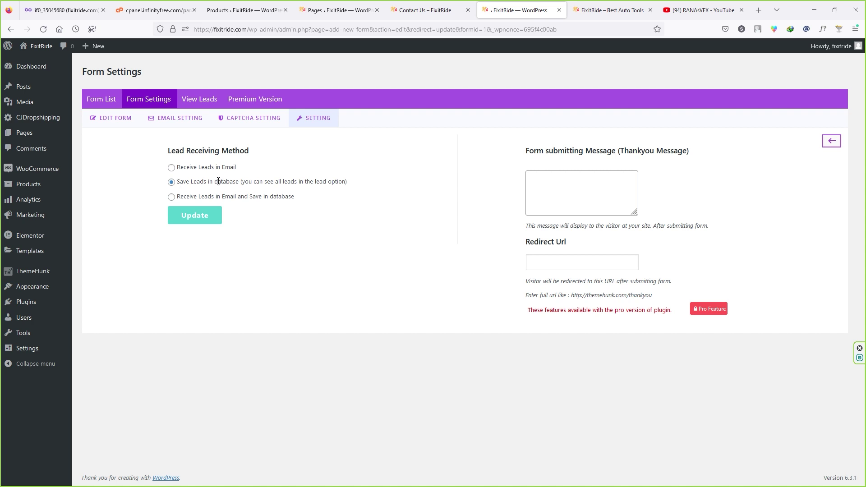
drag(173, 198, 180, 198)
click(172, 198)
click(196, 215)
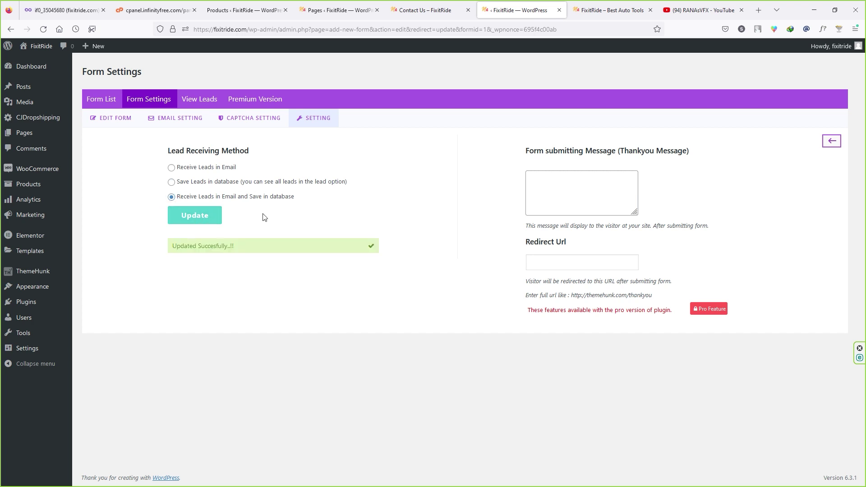
Glance at the email settings again, then return to the WordPress Dashboard
click(176, 124)
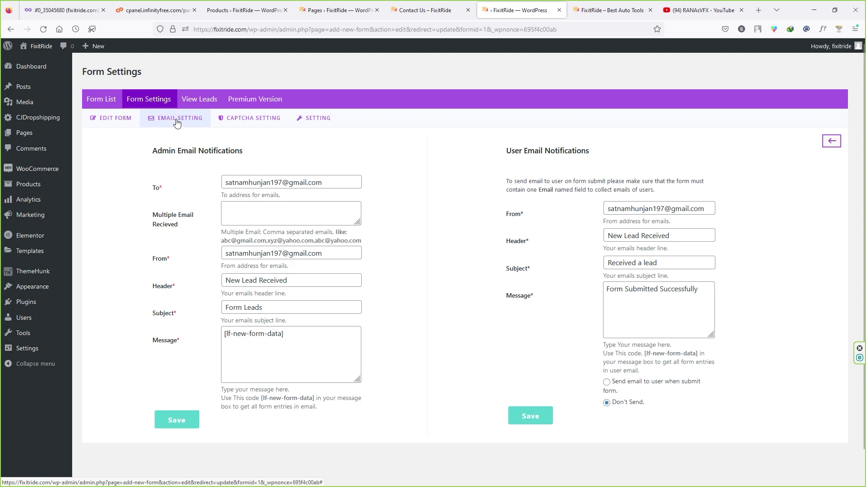
scroll(44, 293, down, 1)
mouse_move(45, 293)
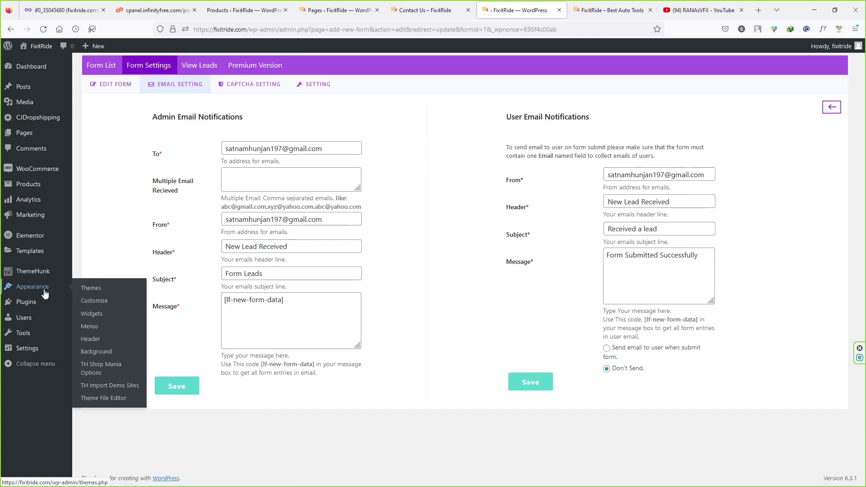
click(34, 64)
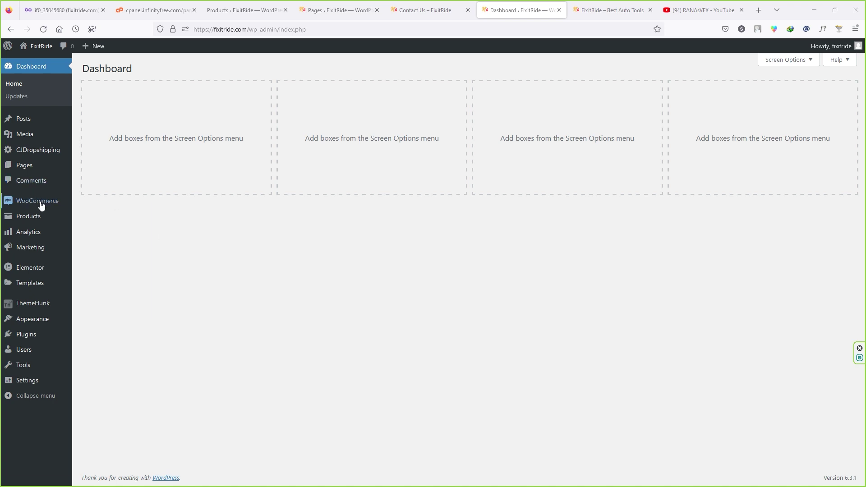
Create coupon auto10 with Percentage discount type and a coupon amount of 10
mouse_move(41, 205)
click(93, 263)
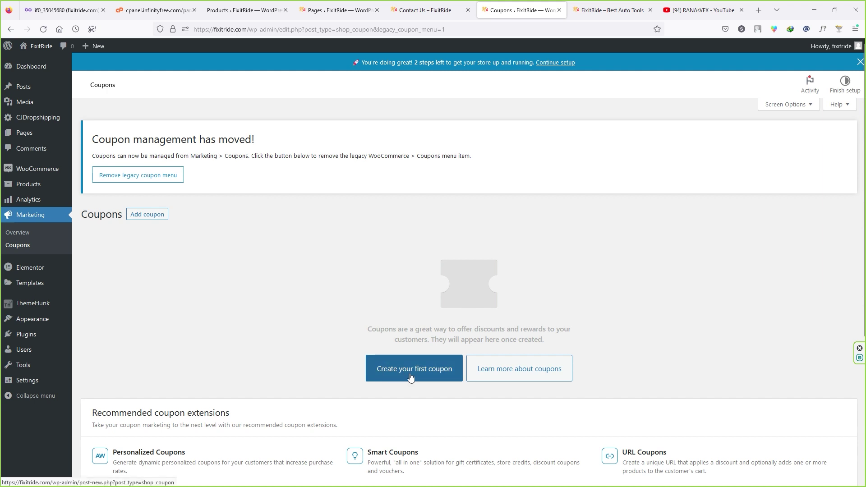
click(394, 370)
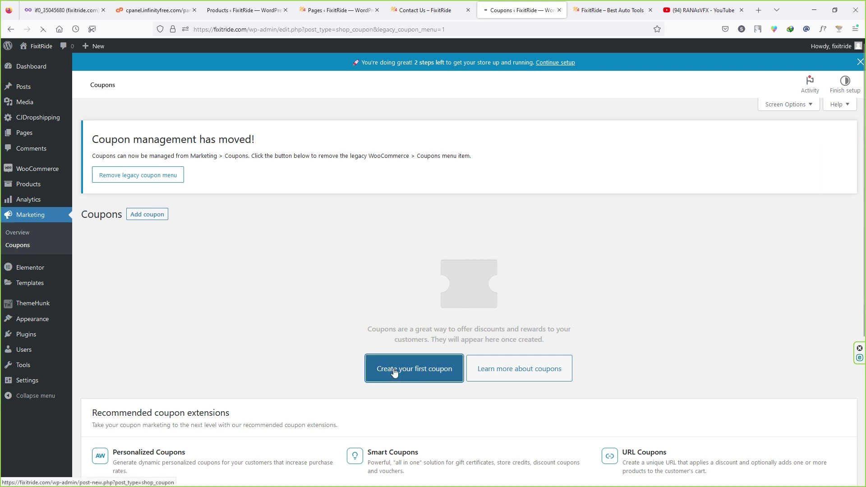
text(auto10)
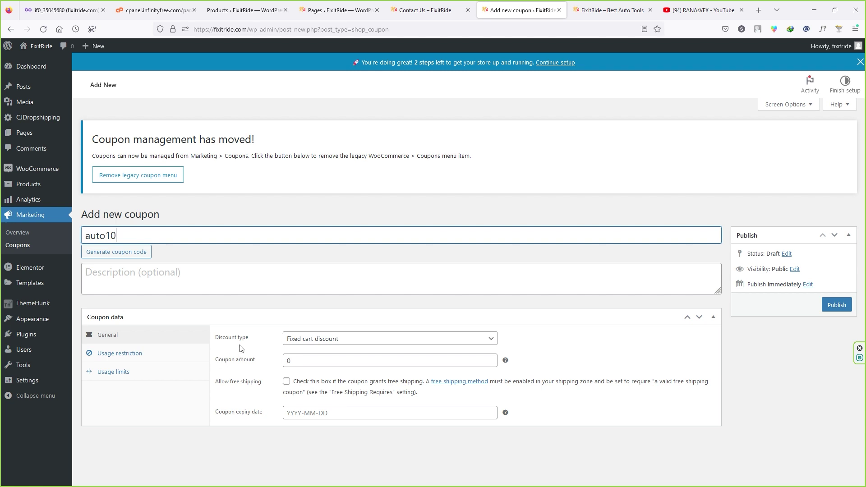
click(319, 341)
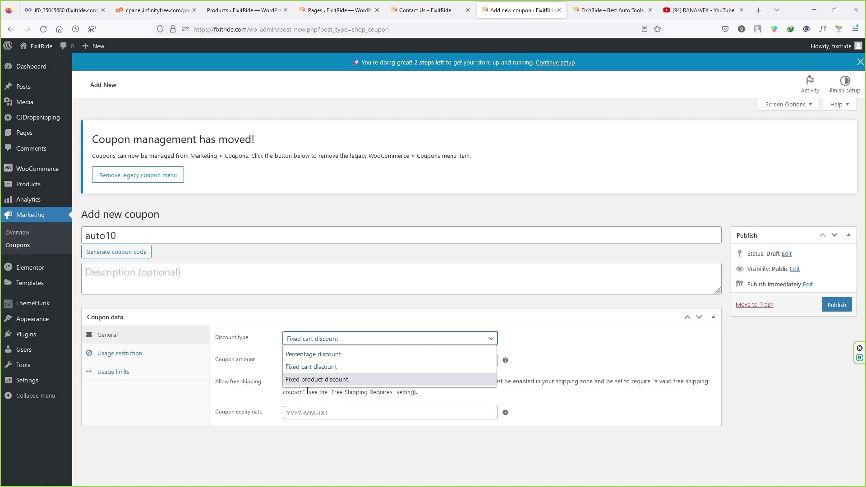
click(300, 356)
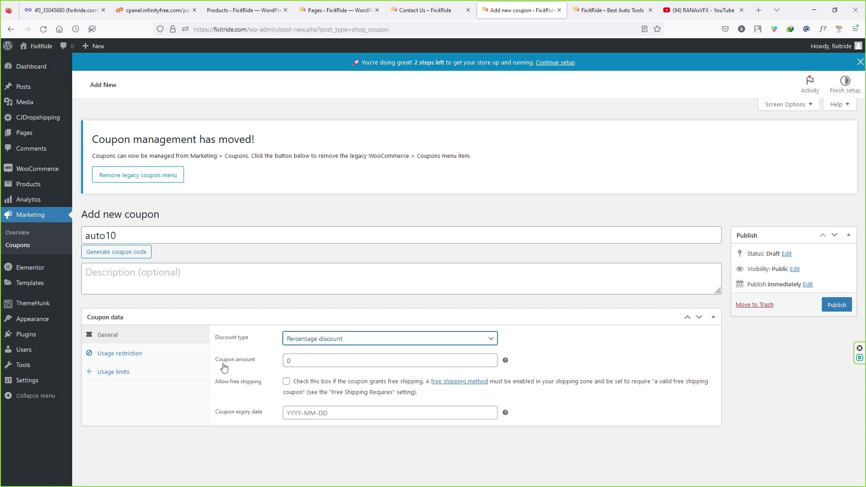
click(290, 360)
text(10)
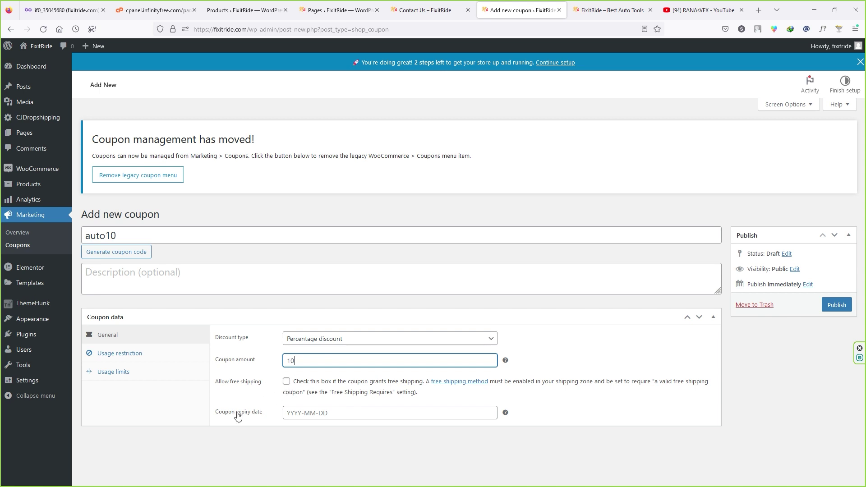
click(370, 416)
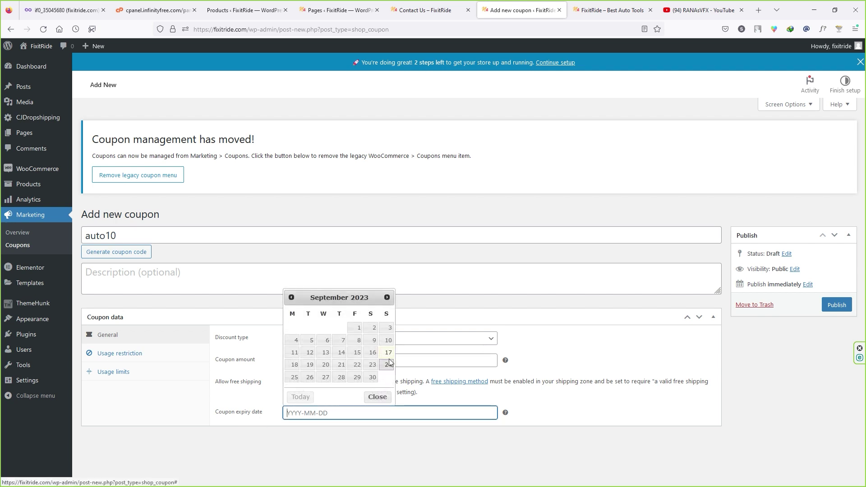
click(109, 357)
Leave minimum and maximum spend empty and search products for 'car' without adding any
scroll(216, 363, down, 3)
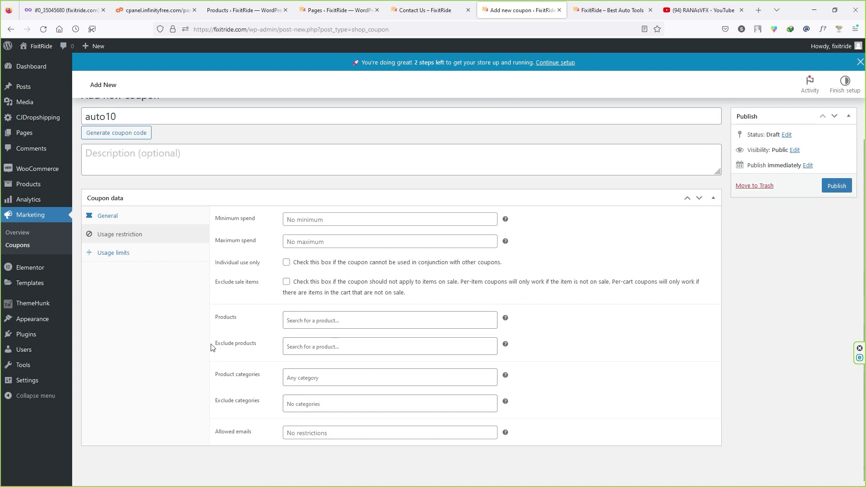
click(319, 220)
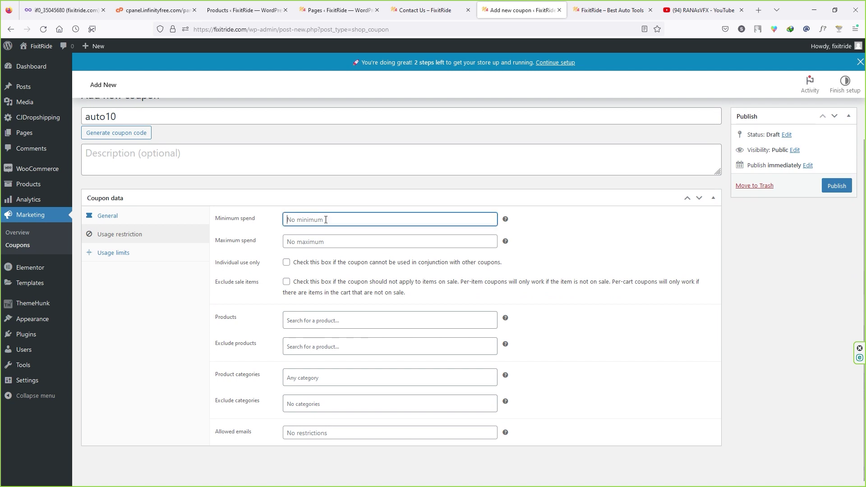
click(319, 243)
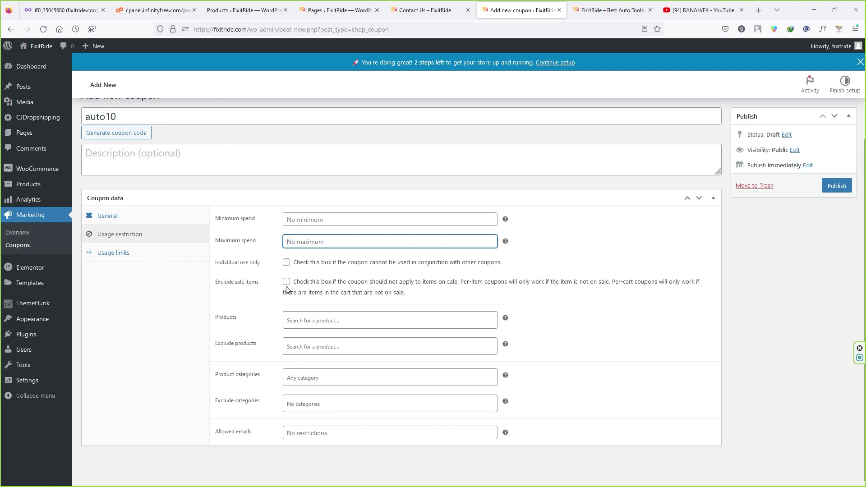
click(286, 323)
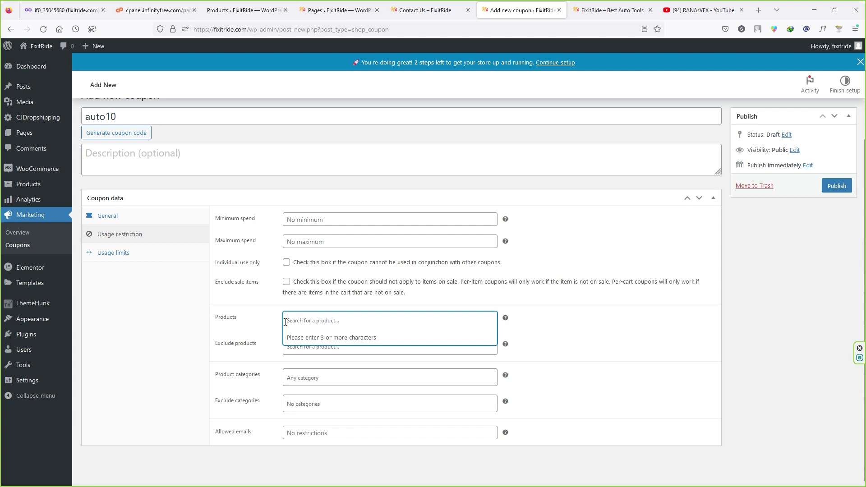
click(300, 319)
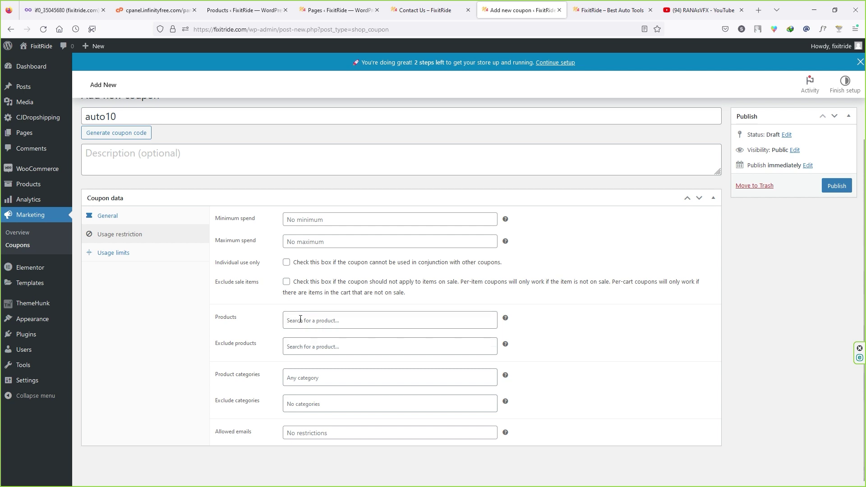
click(300, 318)
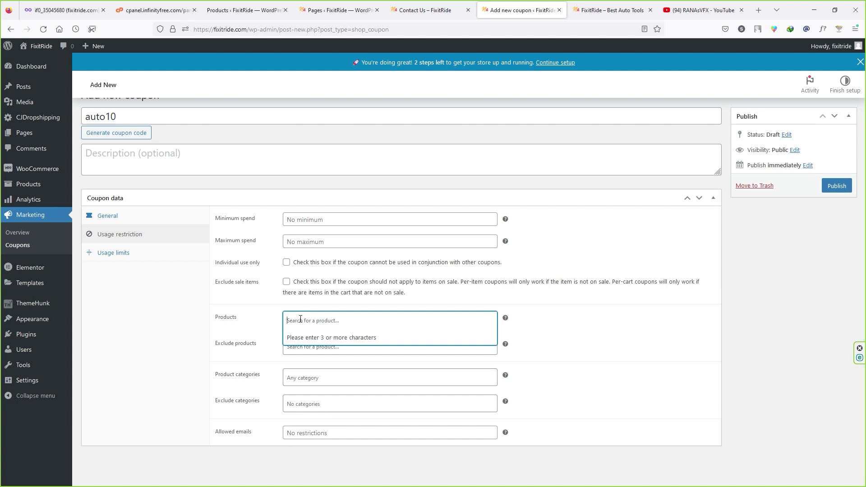
text(car)
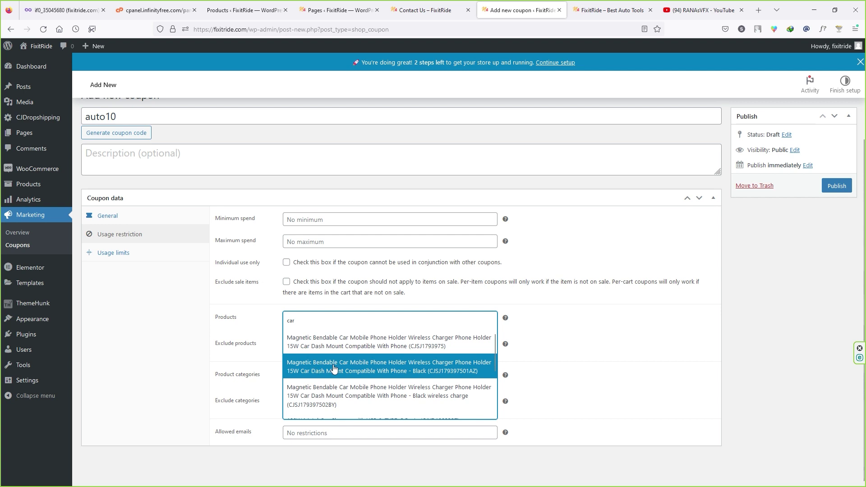
Leave excluded products, product categories and allowed emails unrestricted
click(299, 346)
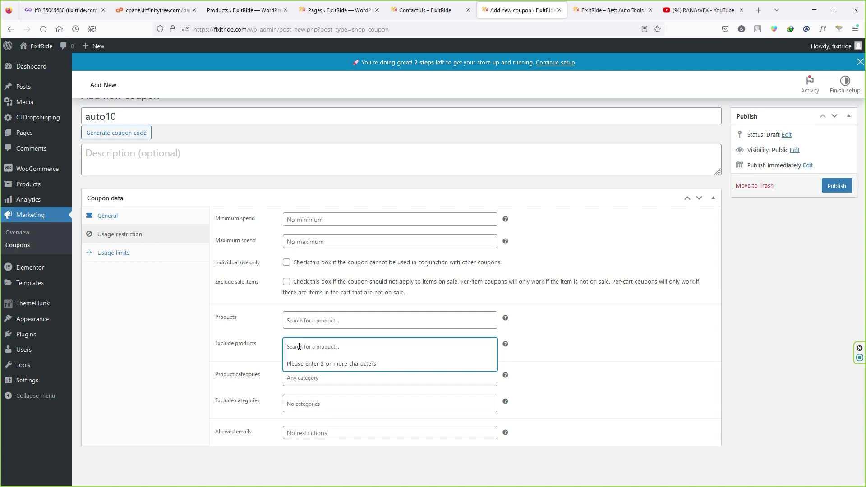
text(car)
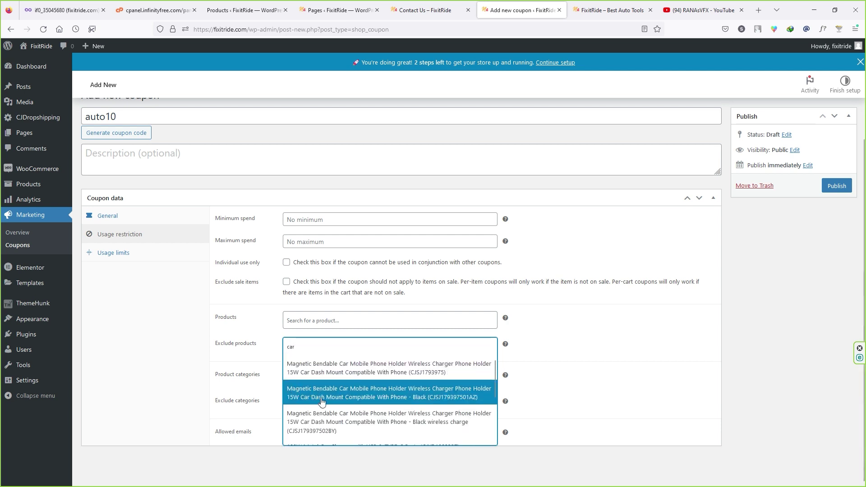
click(258, 353)
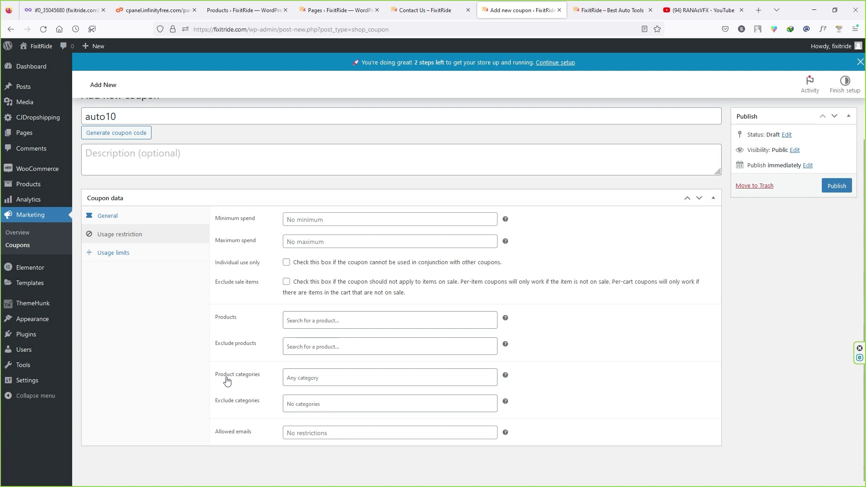
click(298, 378)
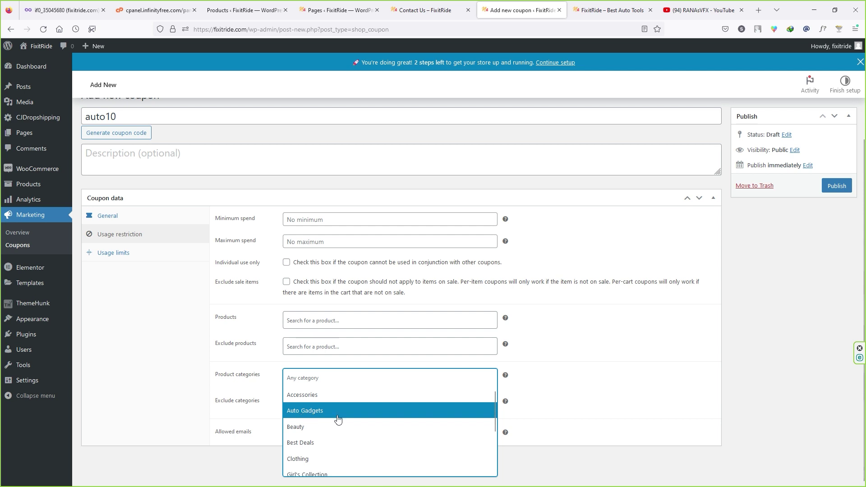
click(240, 381)
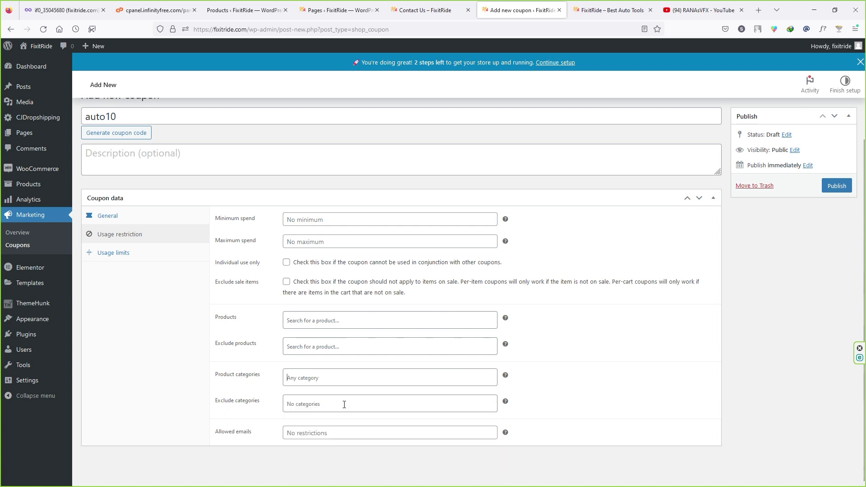
click(327, 434)
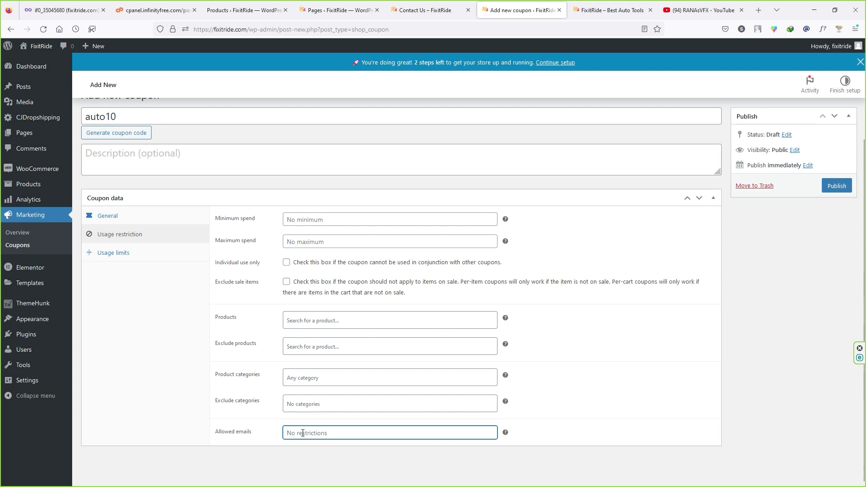
click(105, 253)
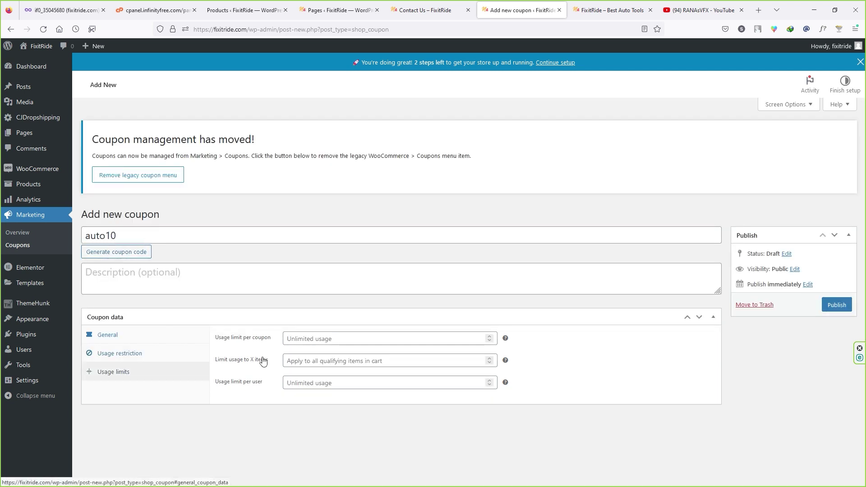
Leave the per-coupon and per-user usage limits empty (unlimited)
click(314, 337)
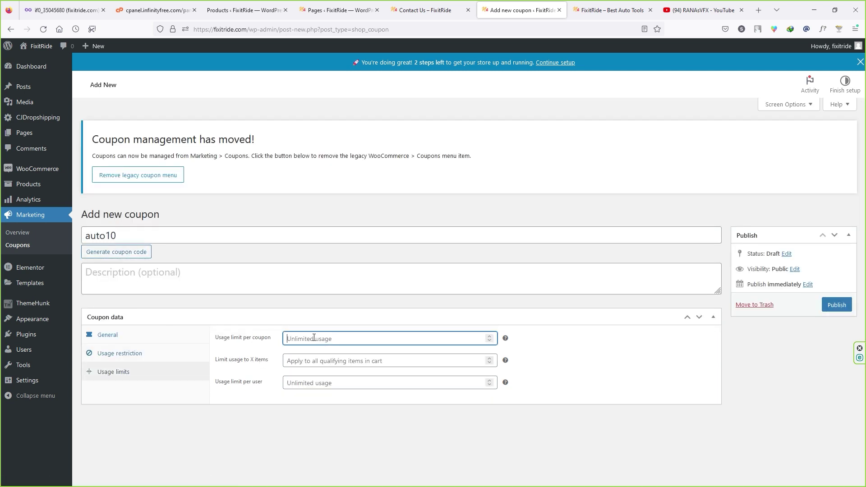
text(1)
key(BackSpace)
text(2)
key(BackSpace)
click(302, 366)
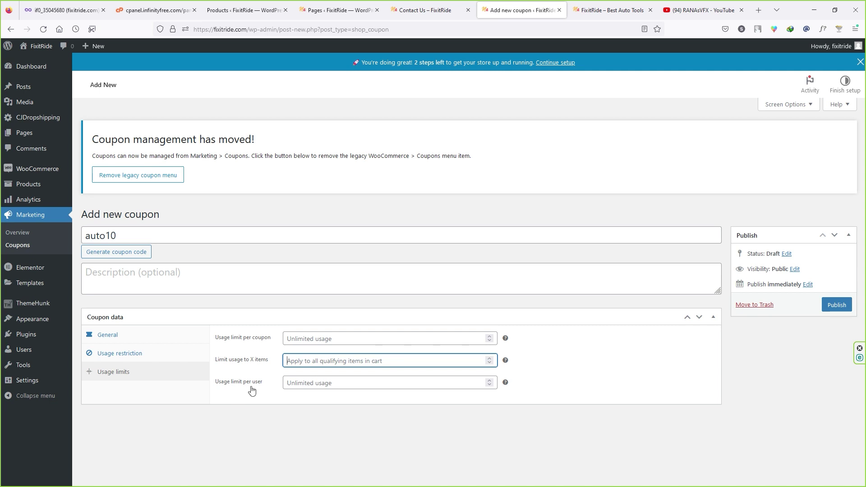
click(320, 386)
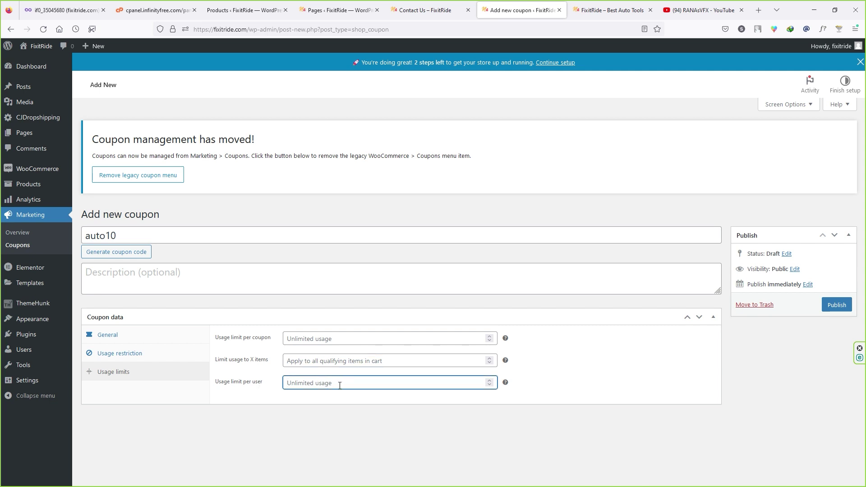
text(2)
key(BackSpace)
Limit usage to 2 items per cart, publish auto10, then check the coupons list
click(299, 362)
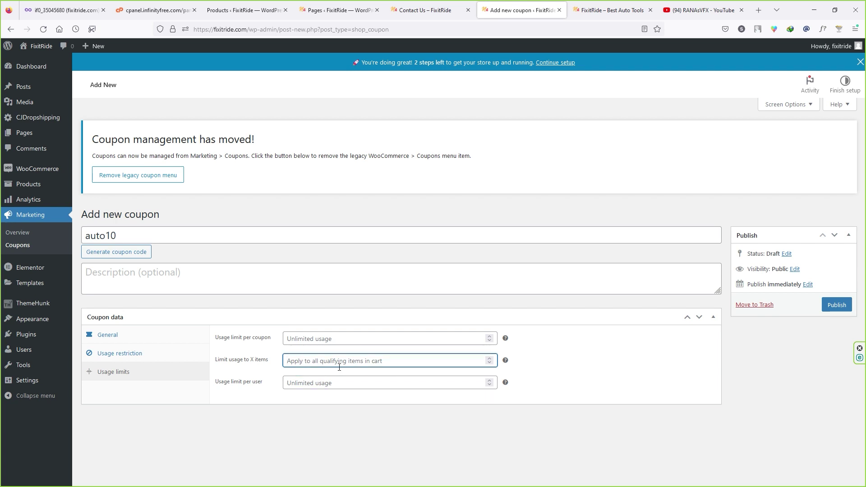
text(2)
click(837, 305)
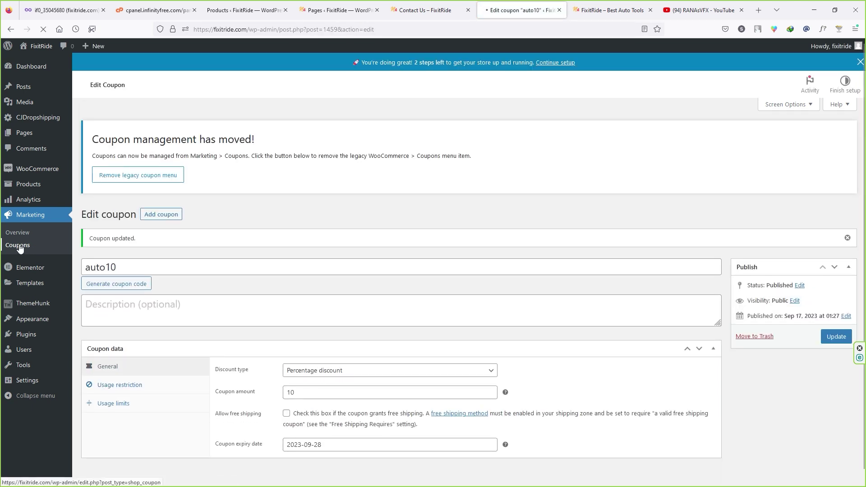
click(21, 246)
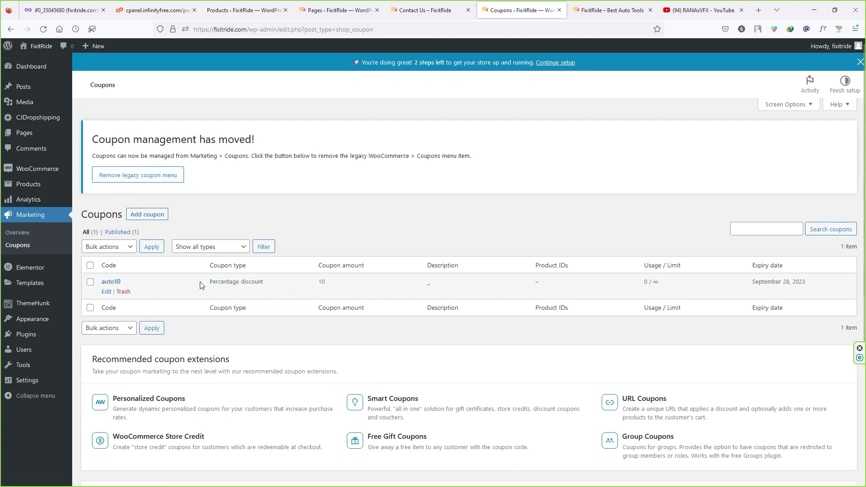
click(431, 9)
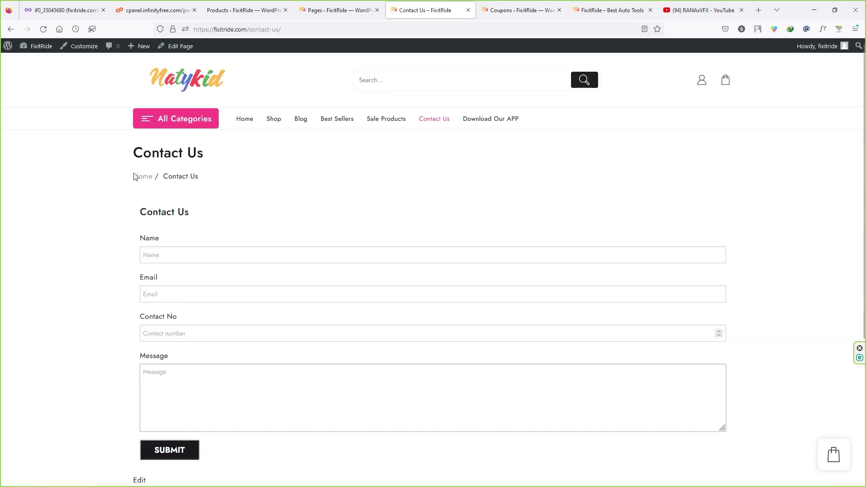
Close the store home page tab, return to the admin Dashboard, and open a blank tab
click(187, 86)
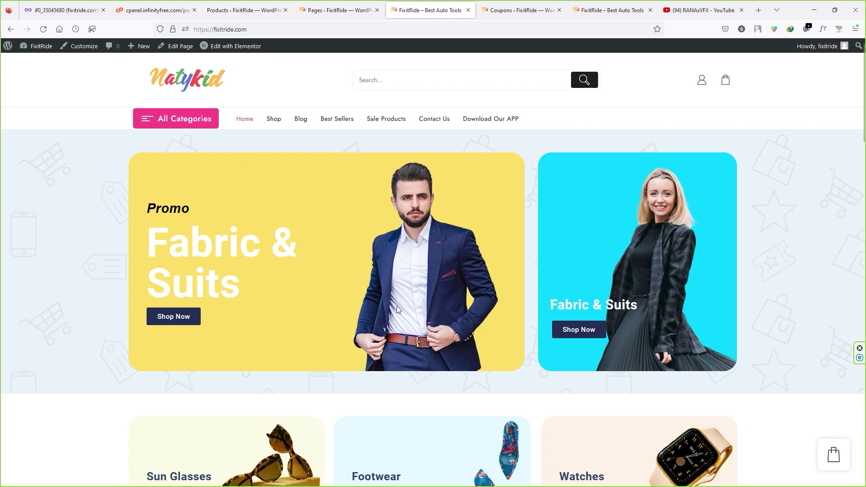
scroll(359, 292, down, 3)
scroll(360, 287, up, 3)
click(468, 11)
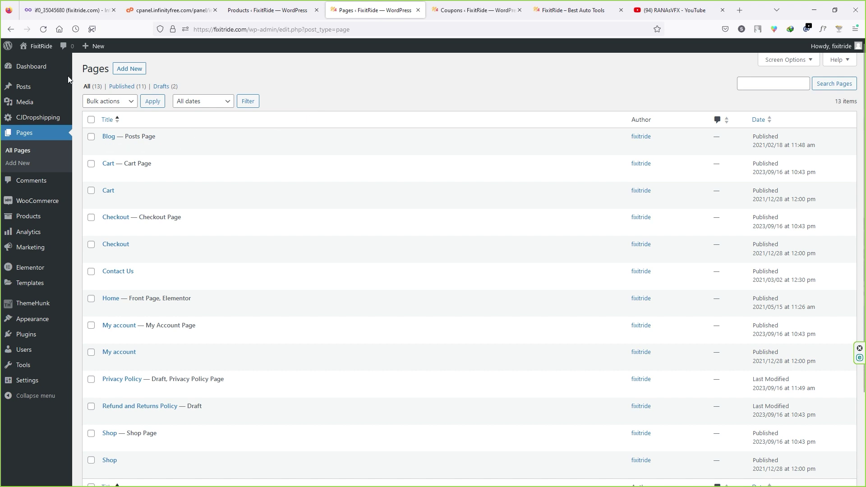
click(32, 70)
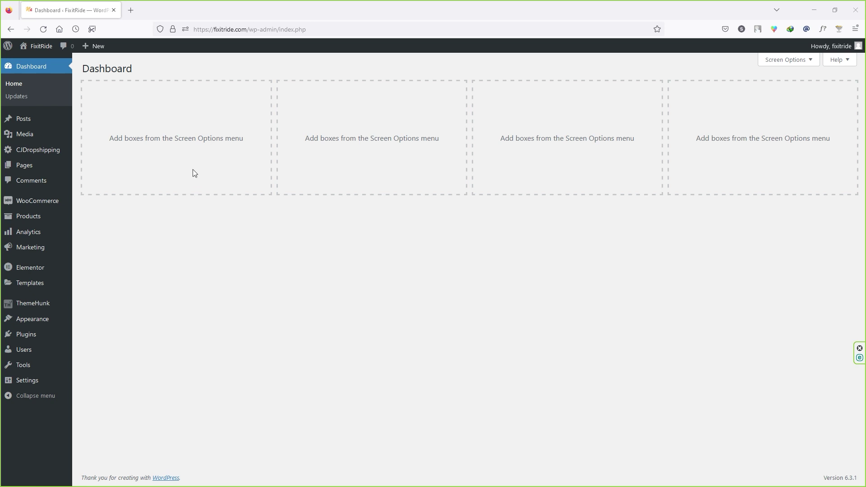
click(132, 10)
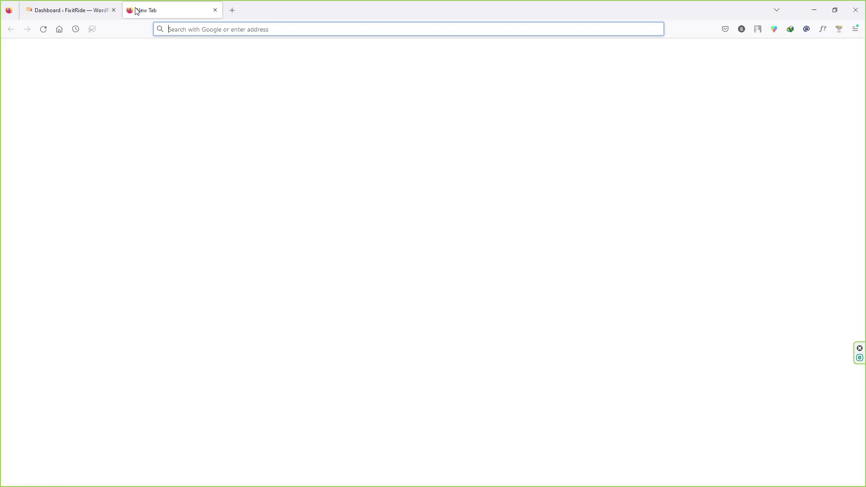
Load the ranasvfx.com E-commerce Important Pages post and unlock it with the pasted password, declining to save it
text(https://ranasvfx.com/e-commerce-important-pages/)
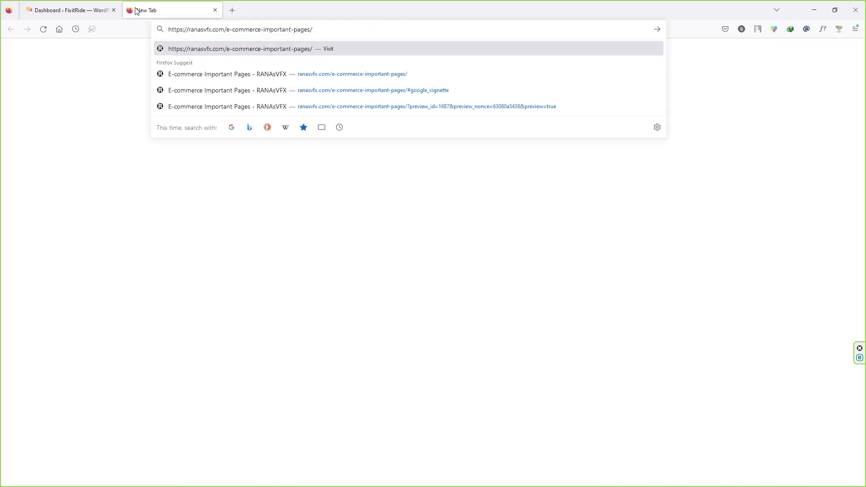
key(Return)
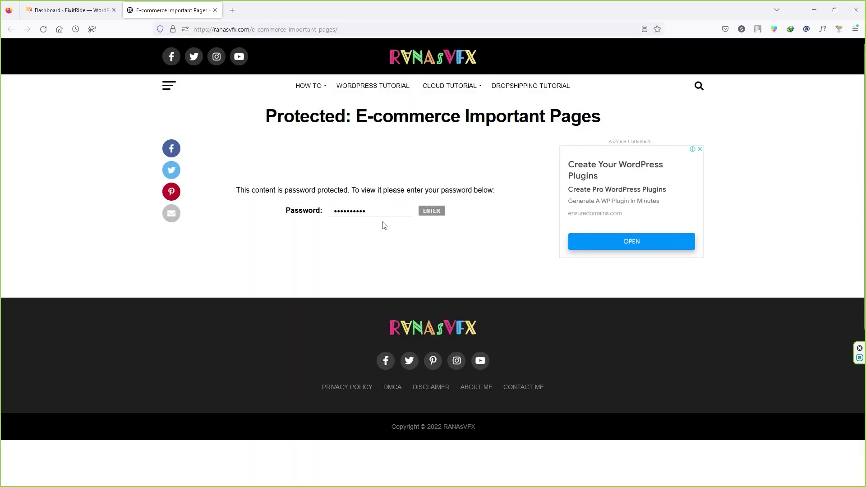
drag(379, 213, 324, 218)
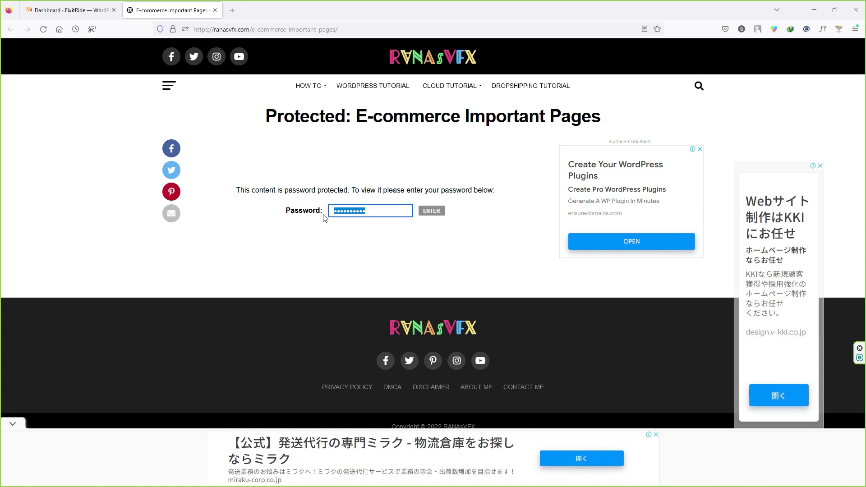
key(BackSpace)
key(ctrl+v)
click(431, 211)
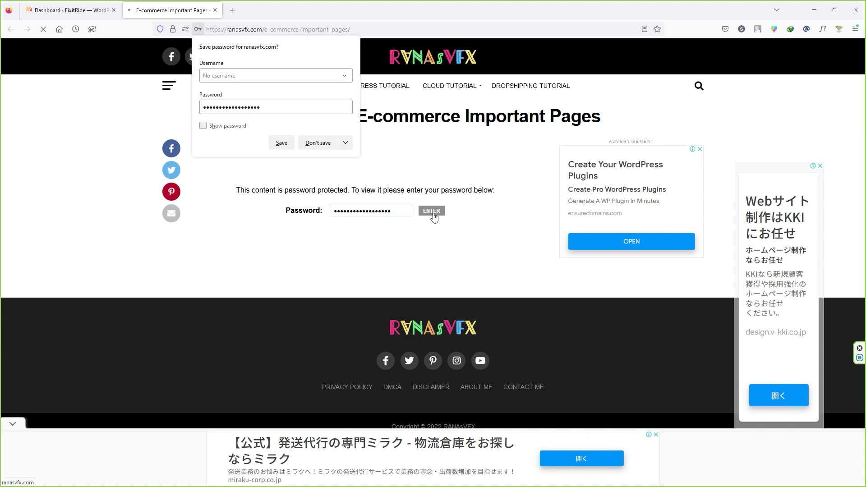
click(318, 143)
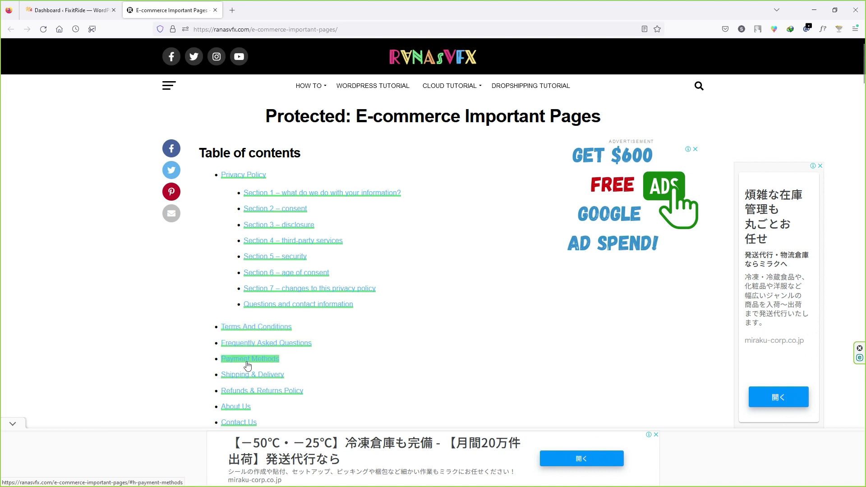
Jump to the Refunds & Returns Policy section and copy its text from Order cancellation onward
scroll(247, 321, down, 2)
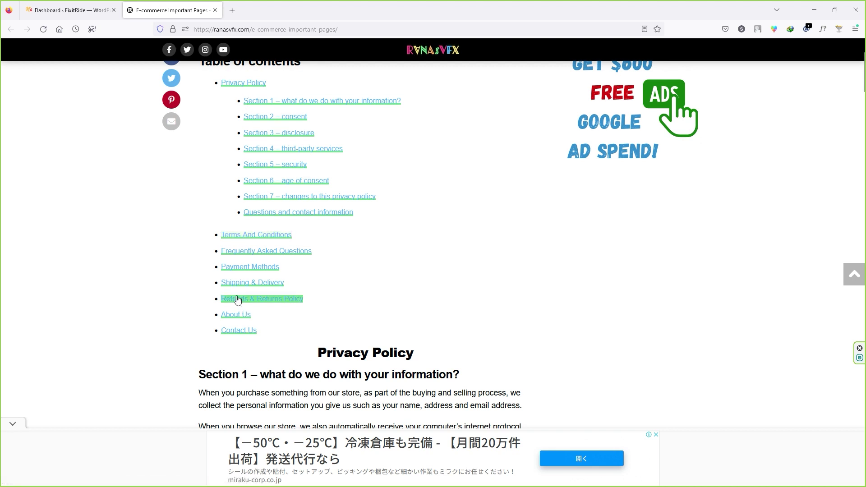
click(258, 300)
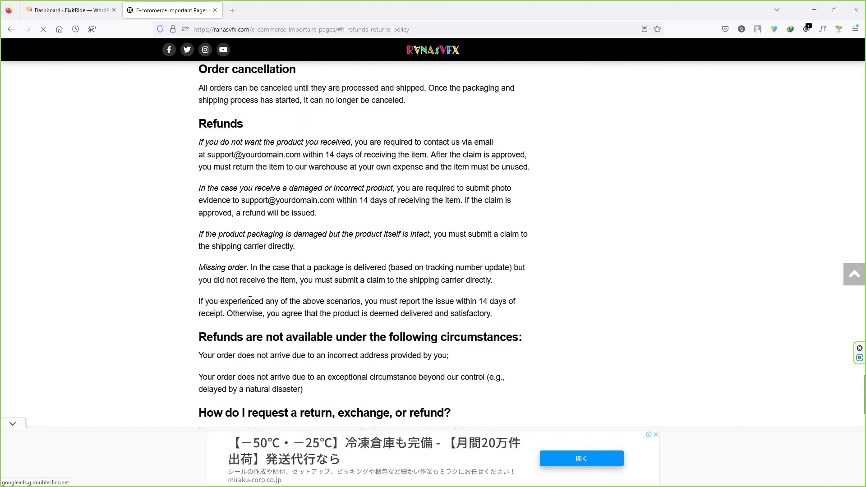
drag(287, 139, 496, 142)
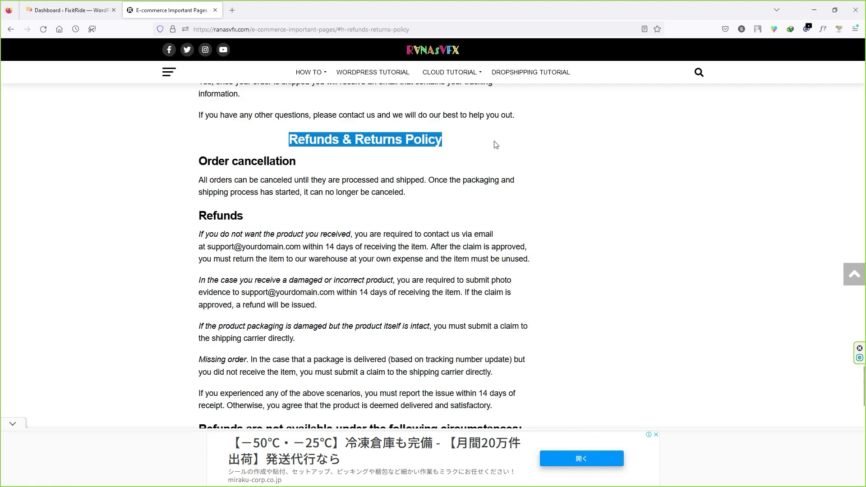
drag(199, 157, 370, 409)
scroll(497, 311, down, 10)
drag(498, 311, 216, 222)
key(ctrl+c)
right_click(216, 222)
key(Escape)
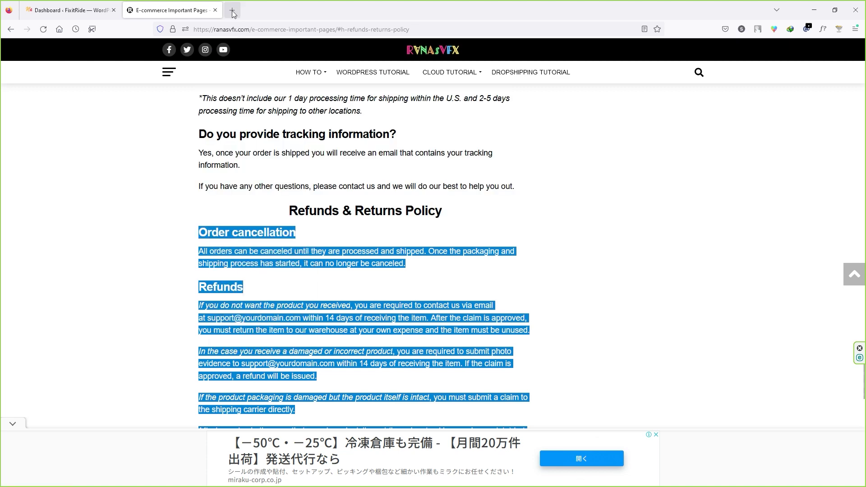
Start a new WordPress page and paste the refund policy text into its first paragraph
click(68, 10)
mouse_move(23, 166)
click(99, 185)
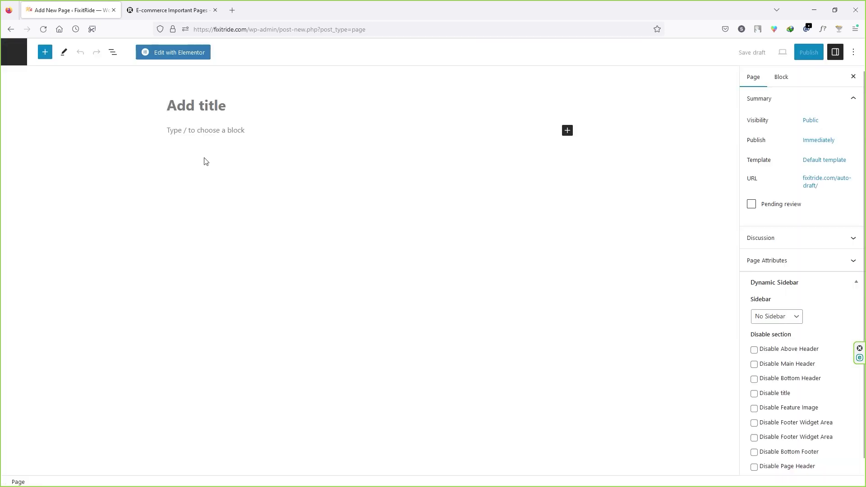
click(206, 131)
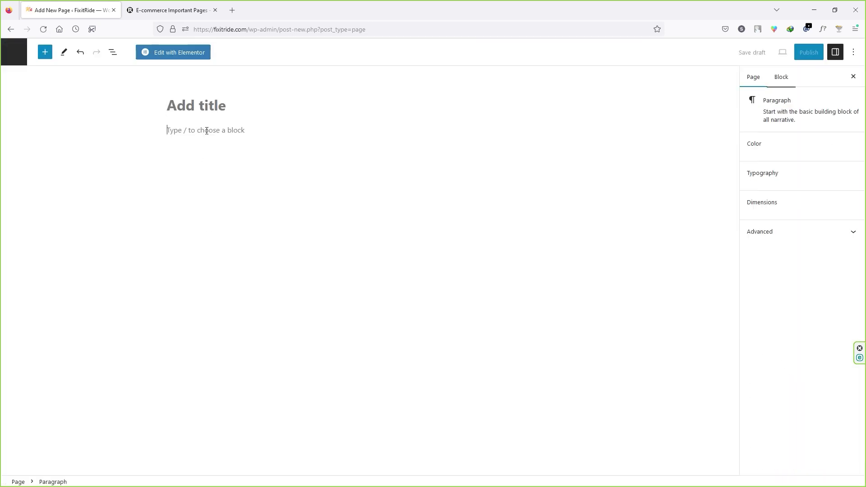
key(ctrl+v)
scroll(264, 278, up, 5)
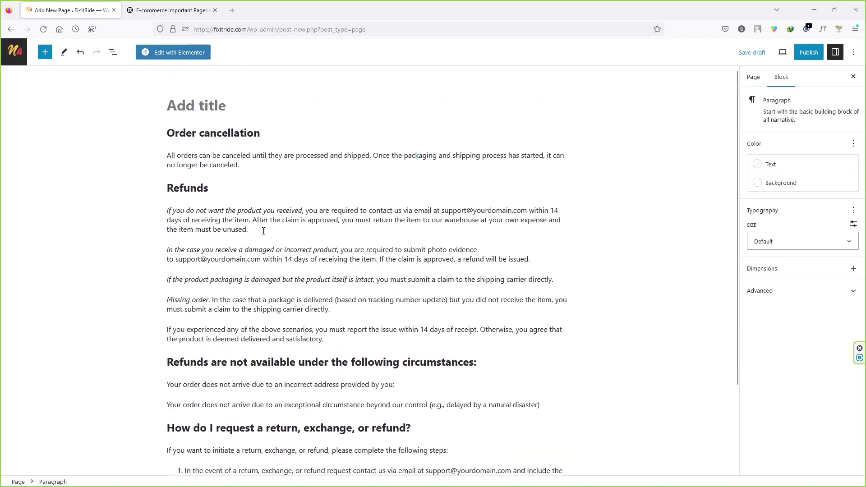
Copy the 'Refunds & Returns Policy' heading from the tutorial and paste it as the page title
click(227, 118)
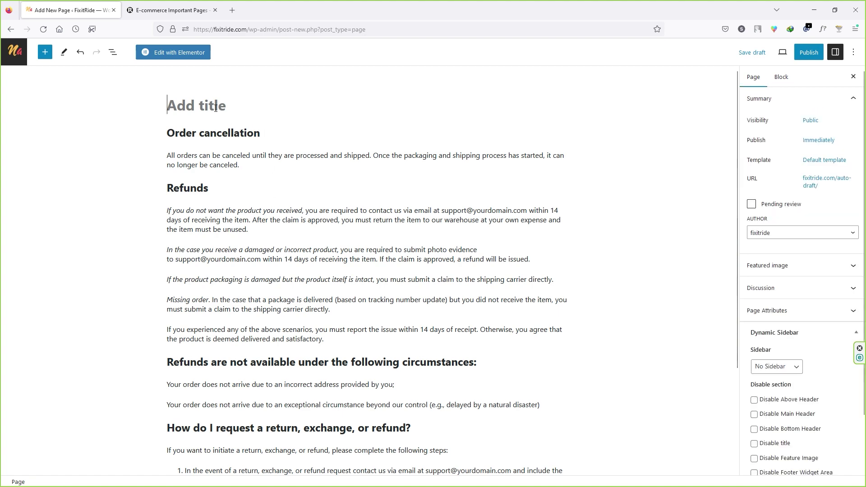
click(172, 11)
drag(289, 211, 453, 209)
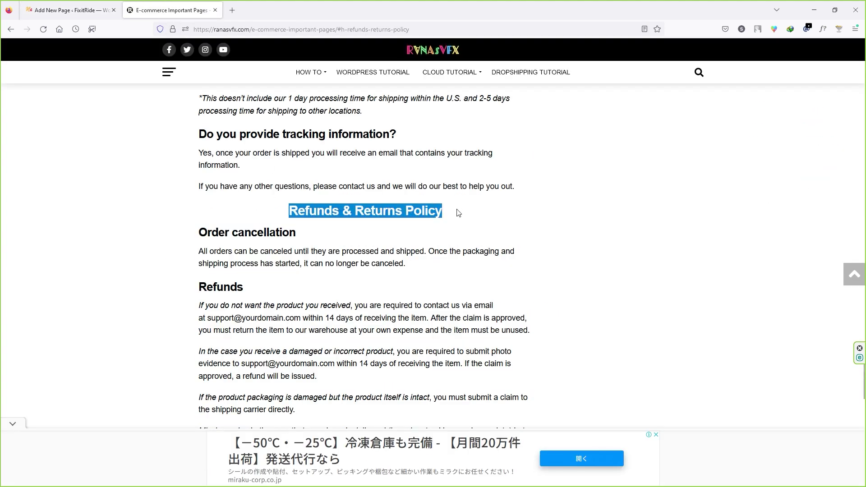
right_click(429, 214)
click(442, 220)
click(70, 10)
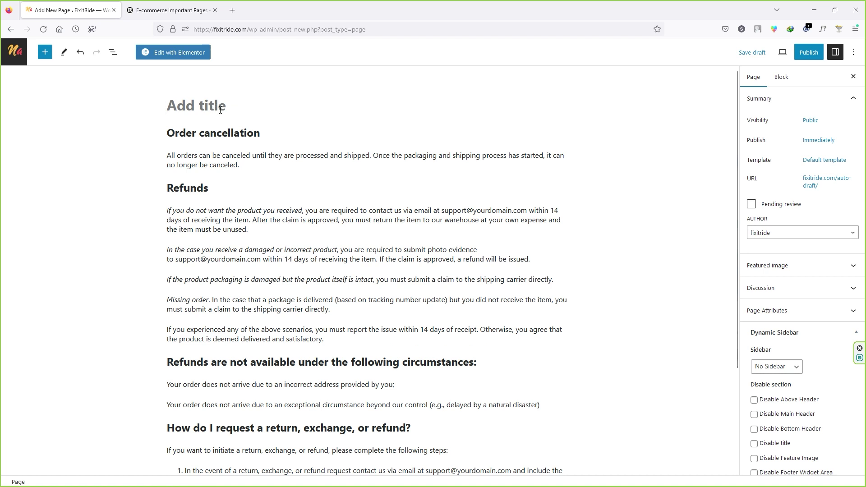
key(ctrl+v)
Check the support email in the damaged-product refund paragraph, then return to the reference article
scroll(233, 204, down, 2)
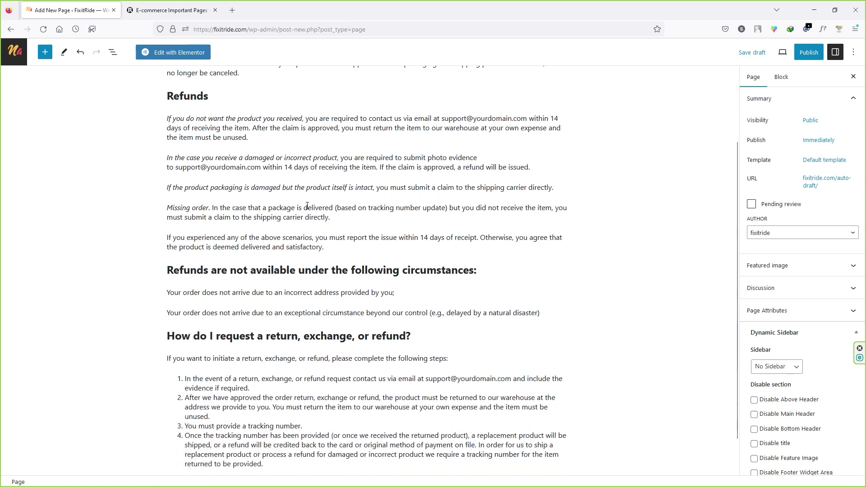
scroll(281, 279, down, 1)
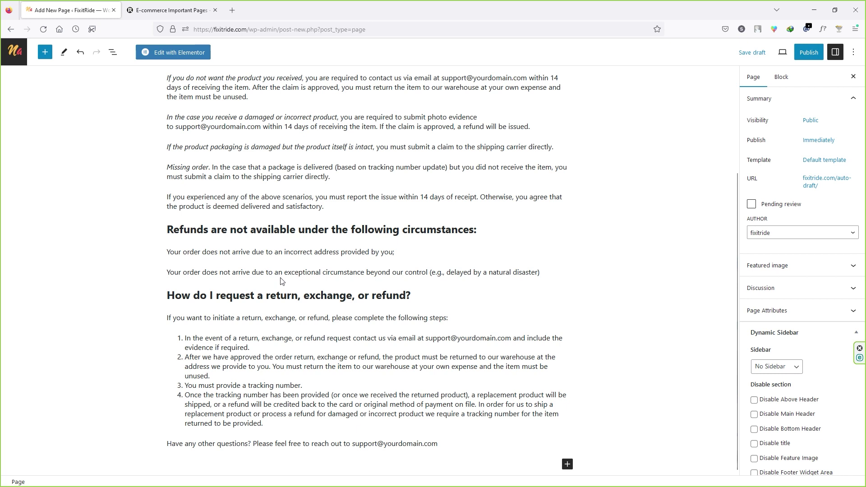
mouse_move(284, 282)
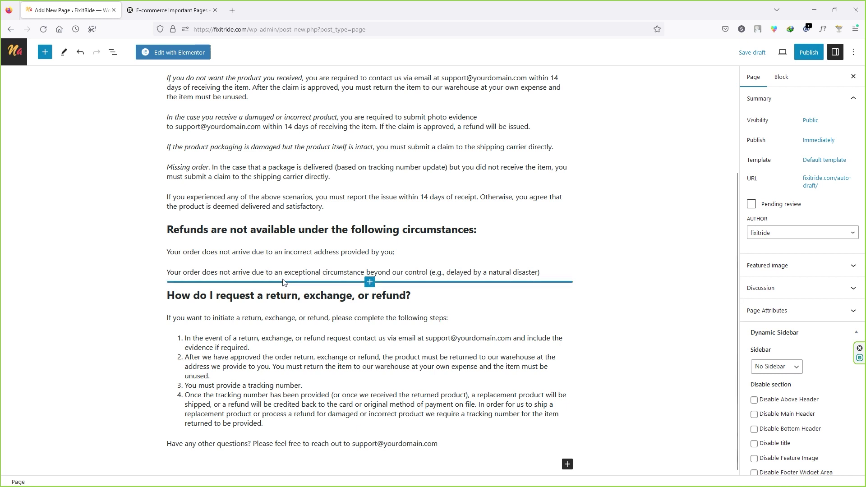
scroll(283, 282, up, 1)
click(246, 172)
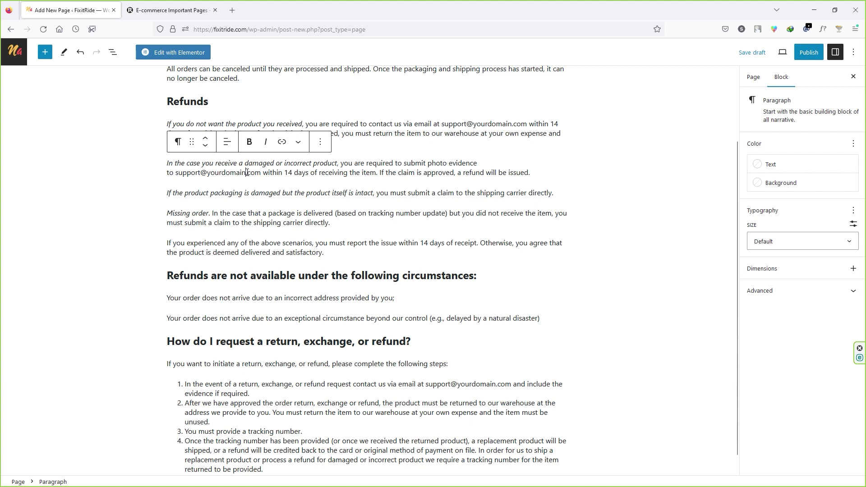
mouse_move(261, 174)
mouse_down()
mouse_move(181, 175)
mouse_move(261, 174)
mouse_up()
click(187, 174)
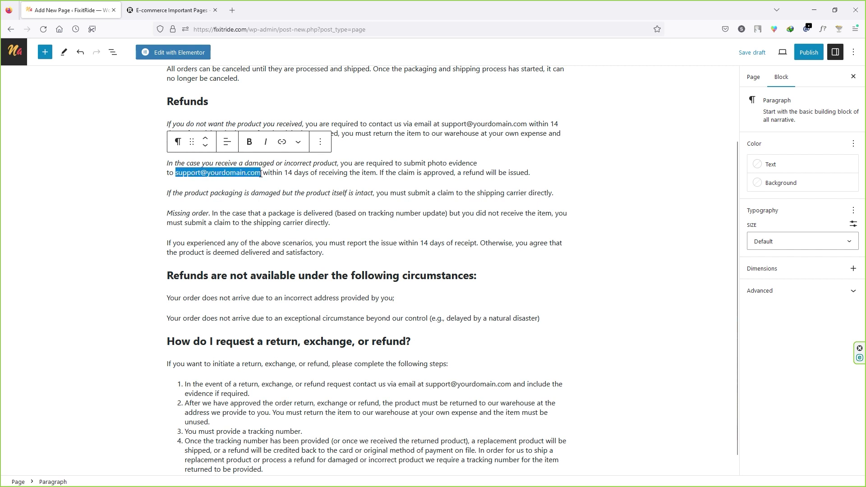
click(260, 174)
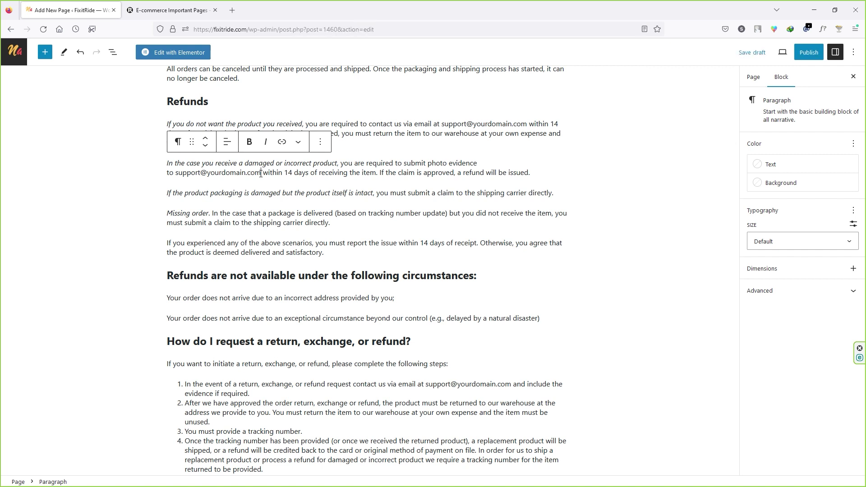
scroll(262, 178, down, 1)
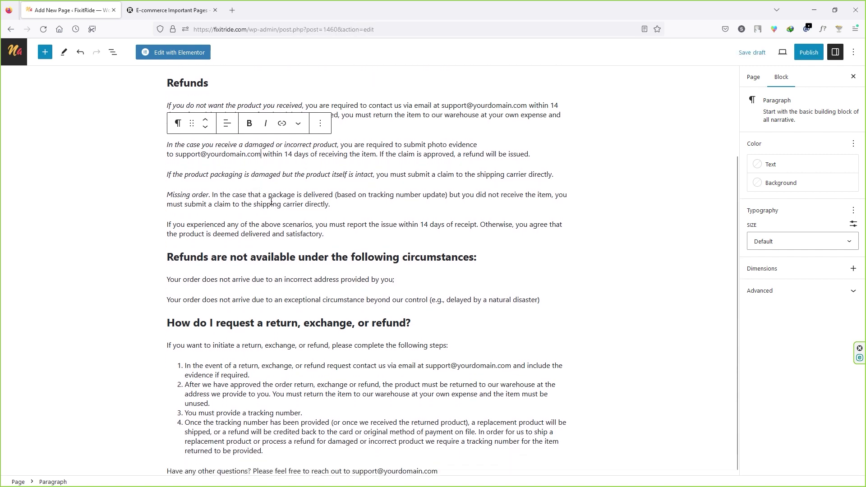
scroll(340, 249, up, 3)
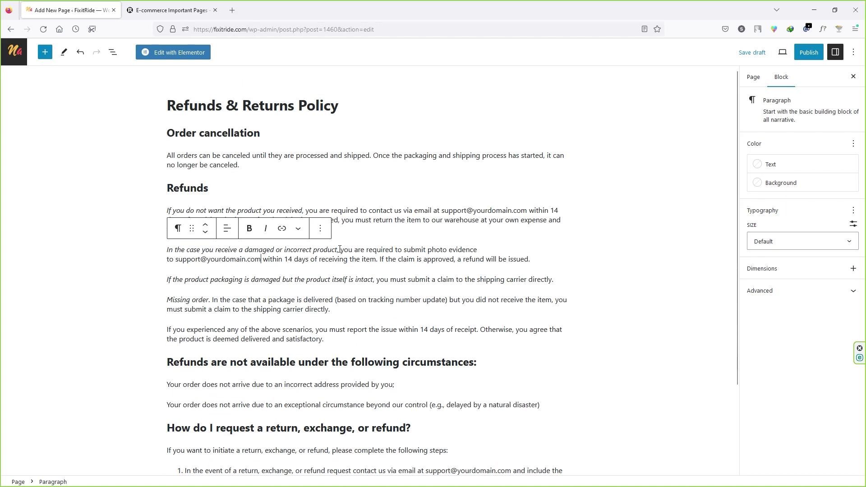
click(172, 10)
Close the E-commerce Important Pages reference article
scroll(318, 202, up, 12)
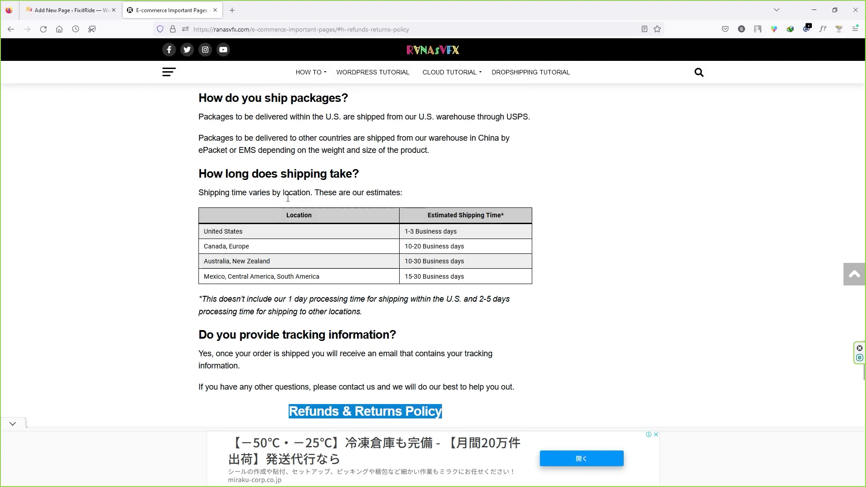
scroll(319, 202, up, 15)
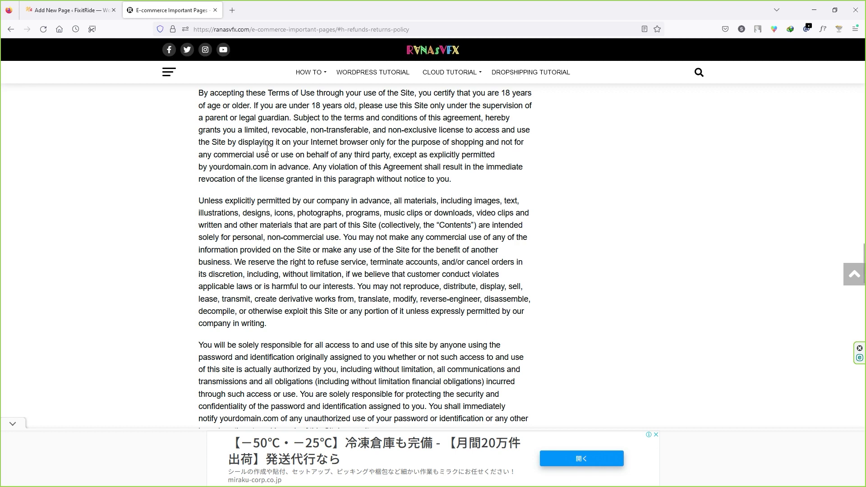
scroll(308, 286, up, 10)
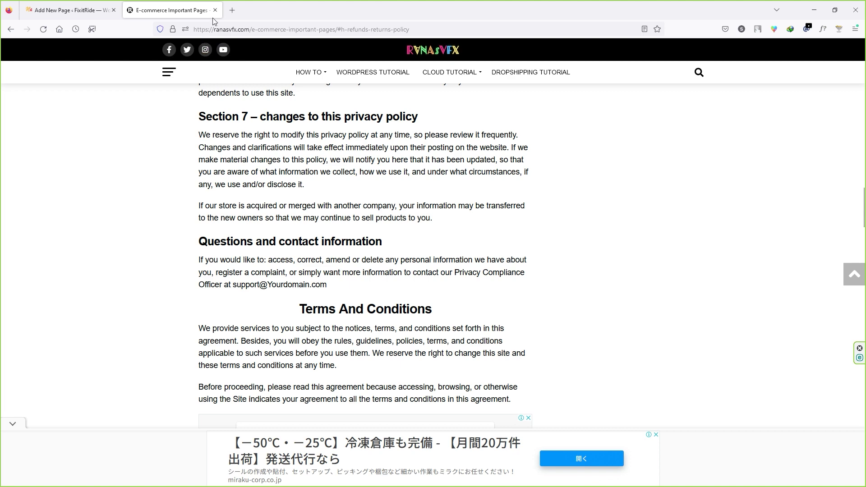
click(218, 13)
Publish the Refunds & Returns Policy page, view it live, then go to the store's home page
scroll(229, 153, up, 3)
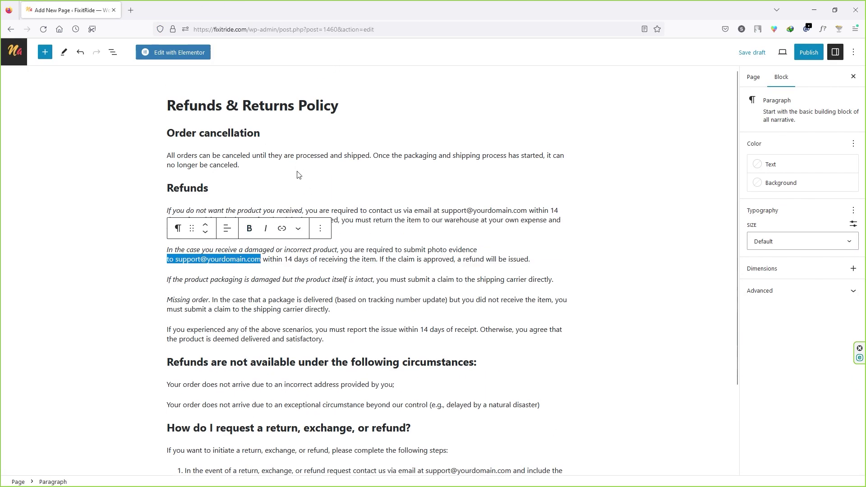
click(808, 52)
click(769, 57)
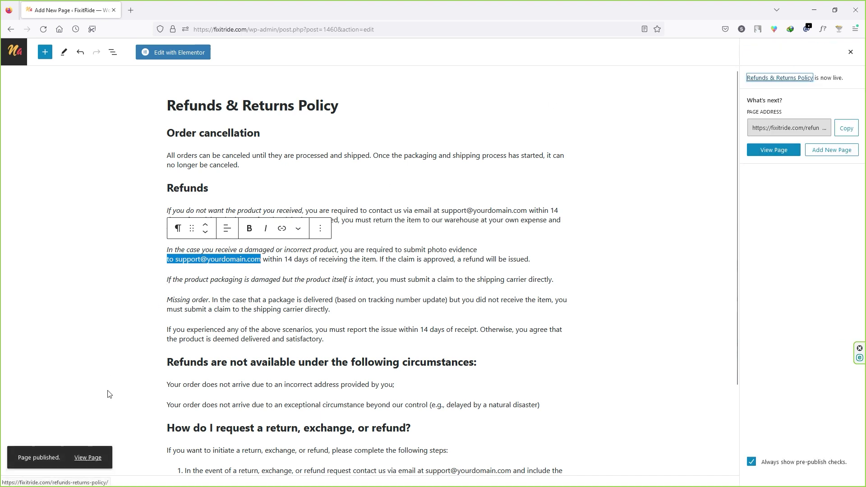
click(88, 458)
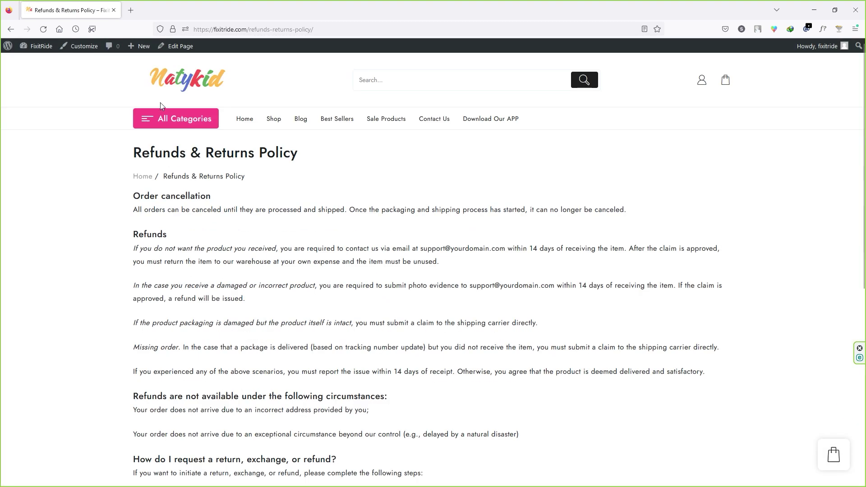
click(197, 80)
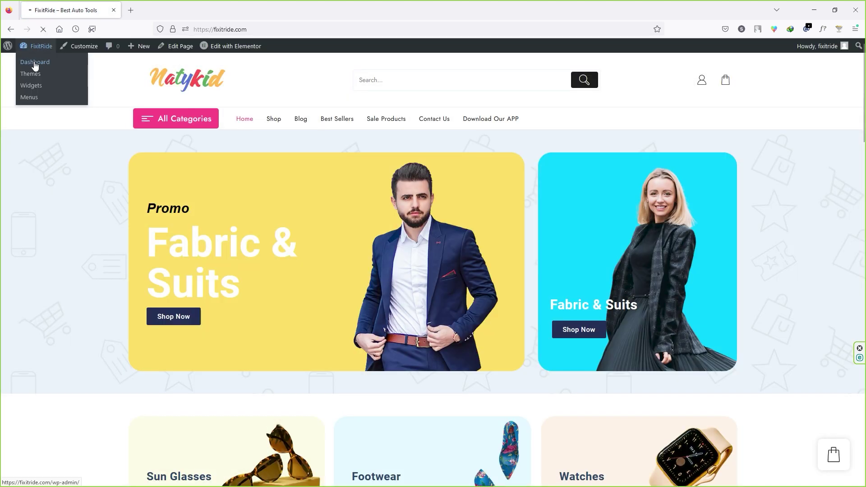
Go from the FixitRide storefront back to the WordPress admin Dashboard via the admin bar
click(35, 64)
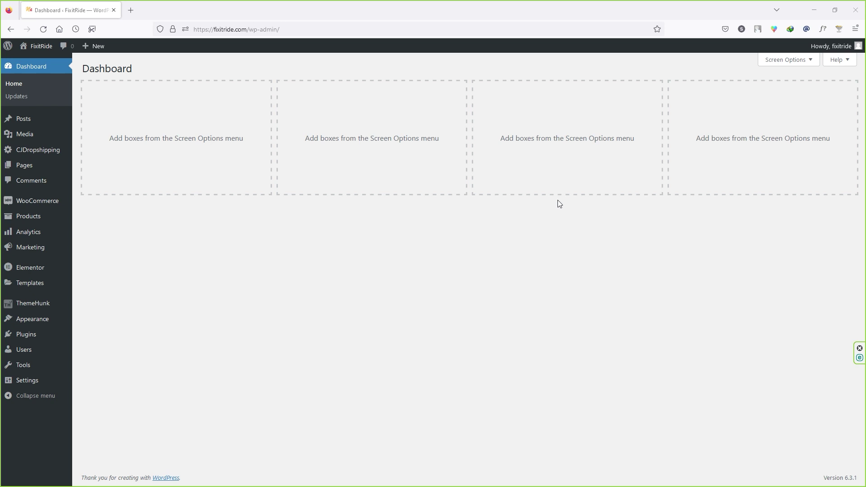
Load the RANAsVFX YouTube channel (youtube.com/ranasvfx) in a new browser tab
click(131, 10)
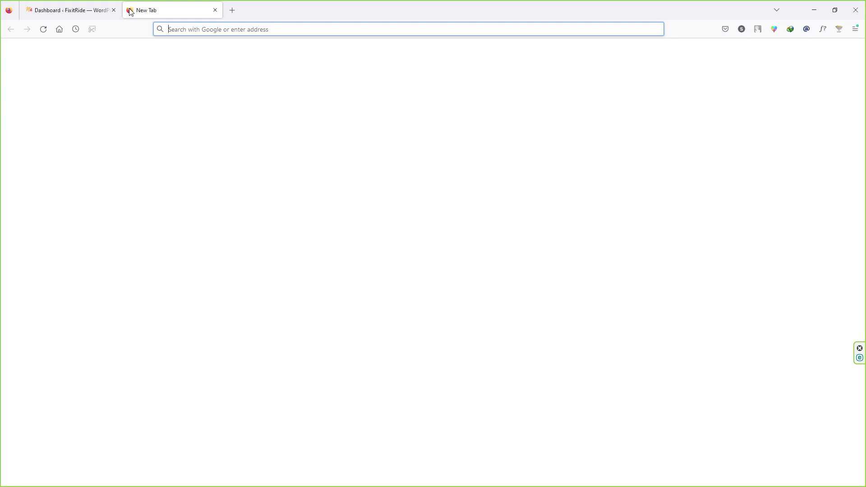
text(youtube.com/ranasvfx)
key(Return)
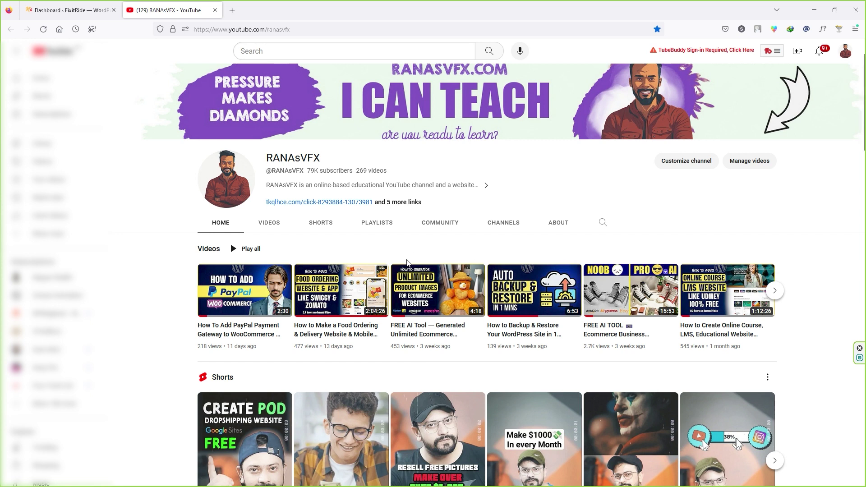
Open Canva's Instagram Reels video templates and create a blank Instagram Reel design
click(232, 11)
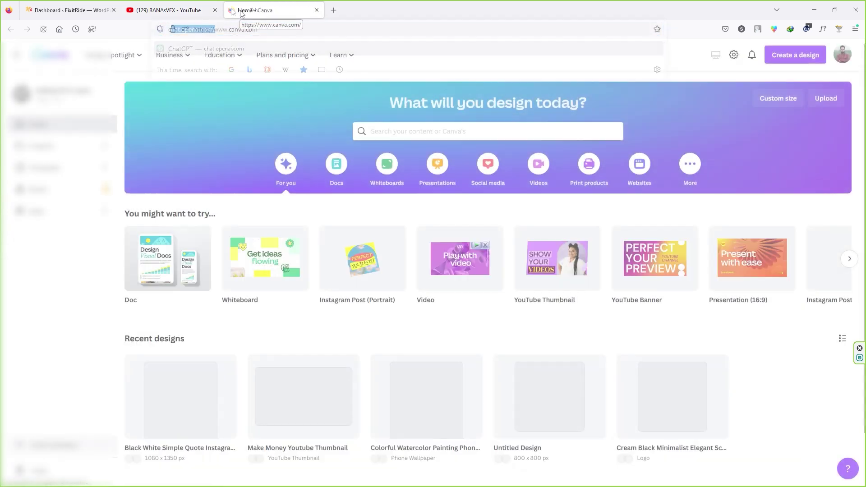
click(422, 158)
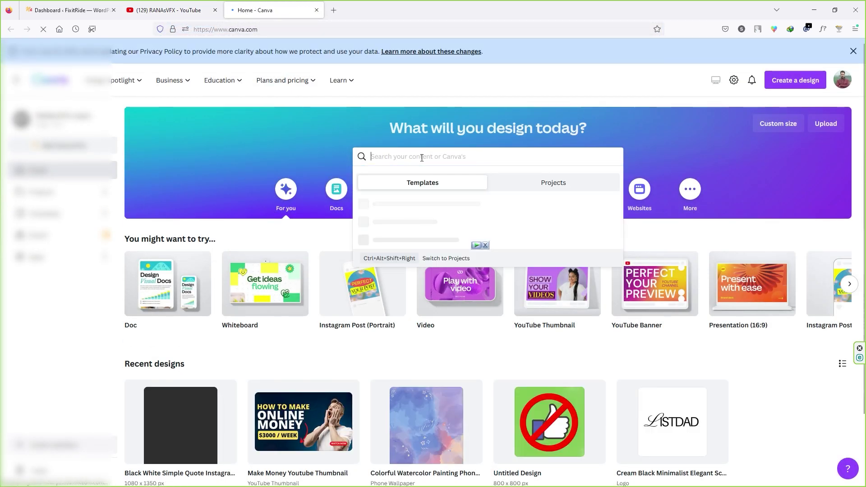
text(outu)
key(BackSpace)
key(BackSpace)
key(BackSpace)
key(BackSpace)
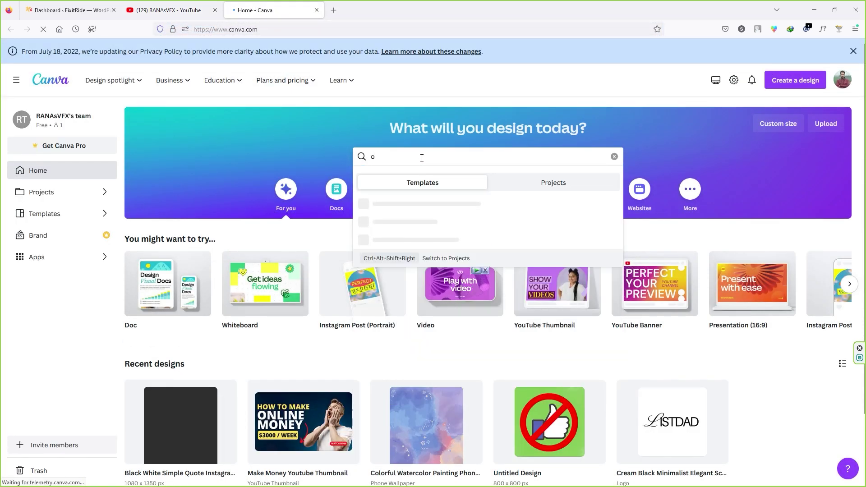
click(412, 259)
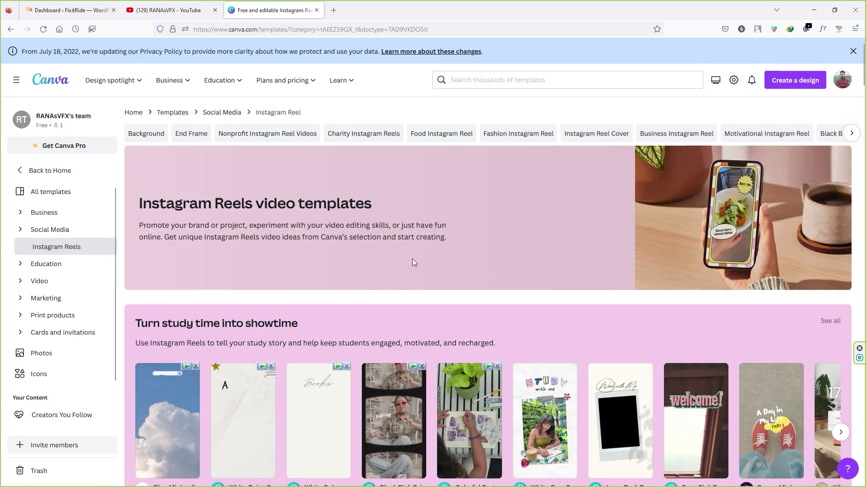
scroll(333, 231, down, 2)
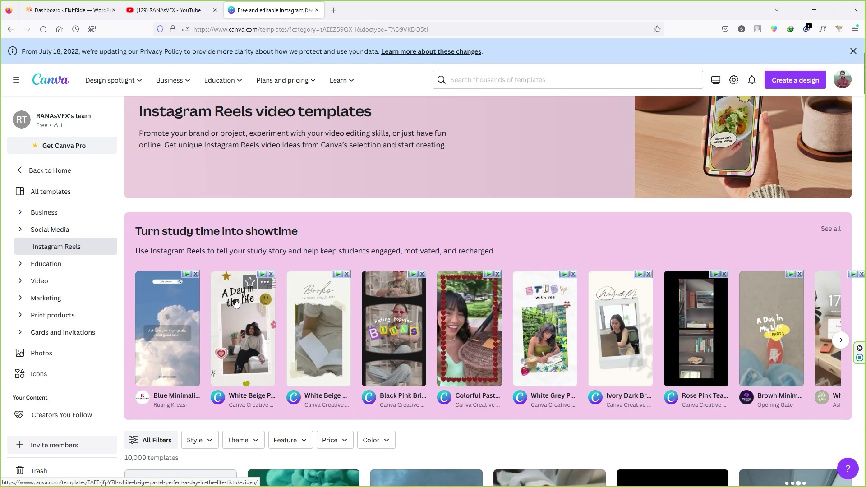
scroll(229, 303, down, 3)
scroll(230, 238, down, 3)
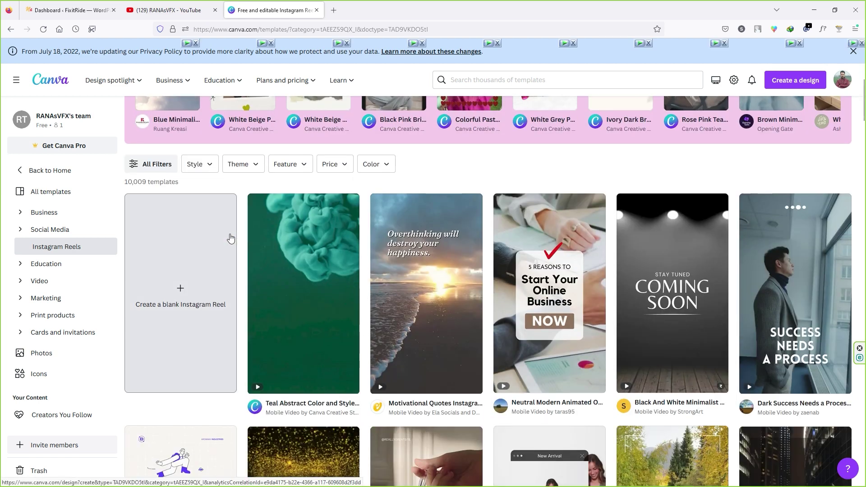
scroll(231, 241, down, 1)
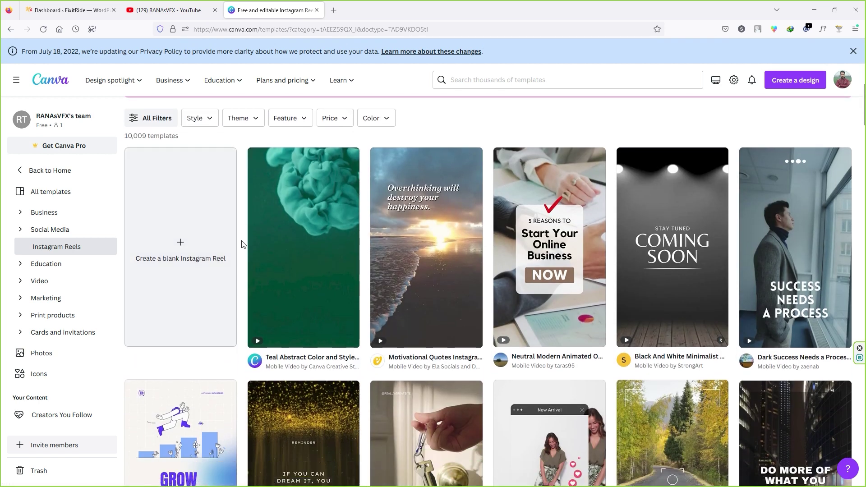
scroll(244, 226, down, 1)
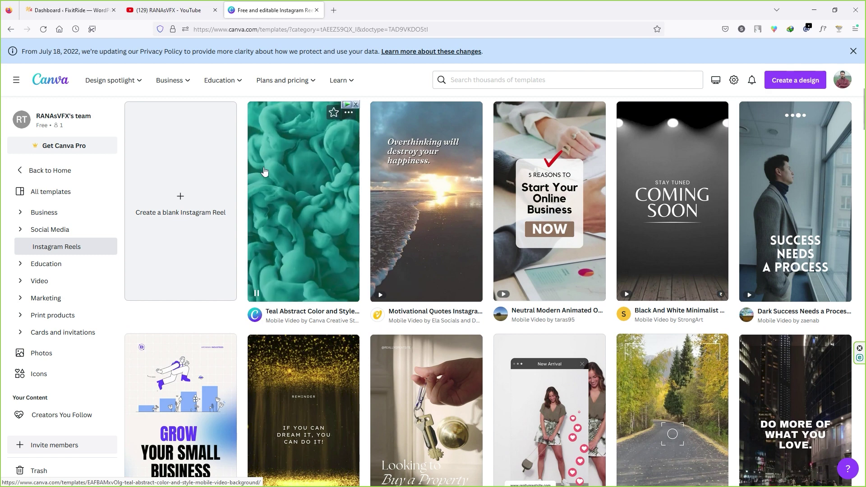
click(172, 207)
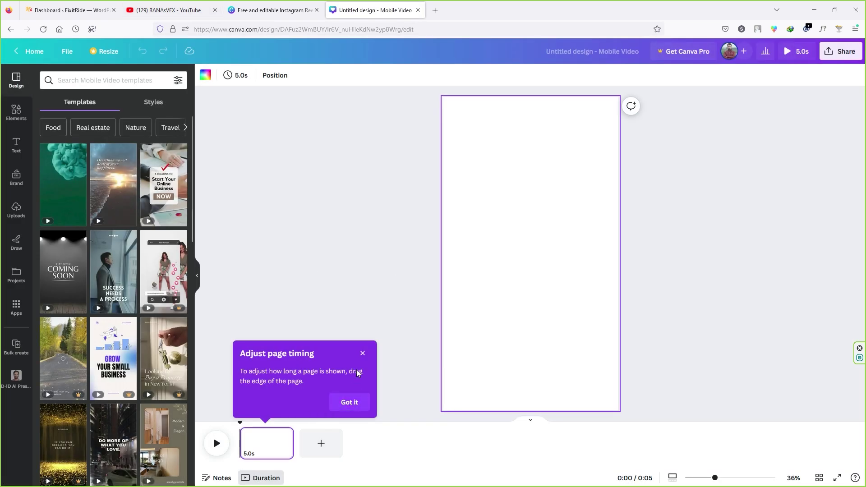
Dismiss the page timing tip, then close the Untitled reel design and the Canva templates tab
click(363, 353)
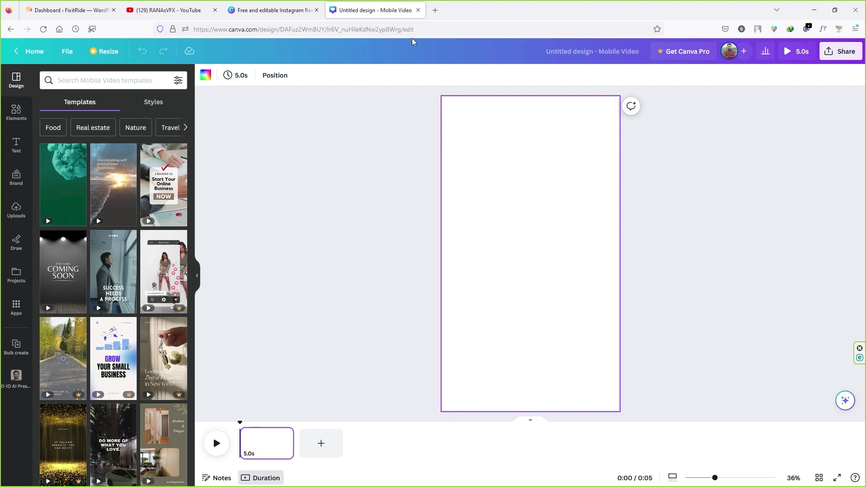
click(417, 10)
key(ctrl+w)
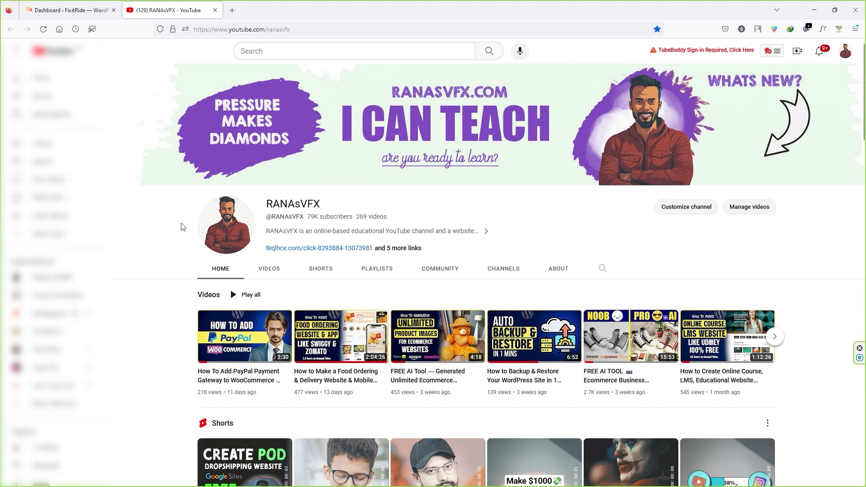
Switch to the Dashboard ‹ FixitRide browser tab
click(84, 8)
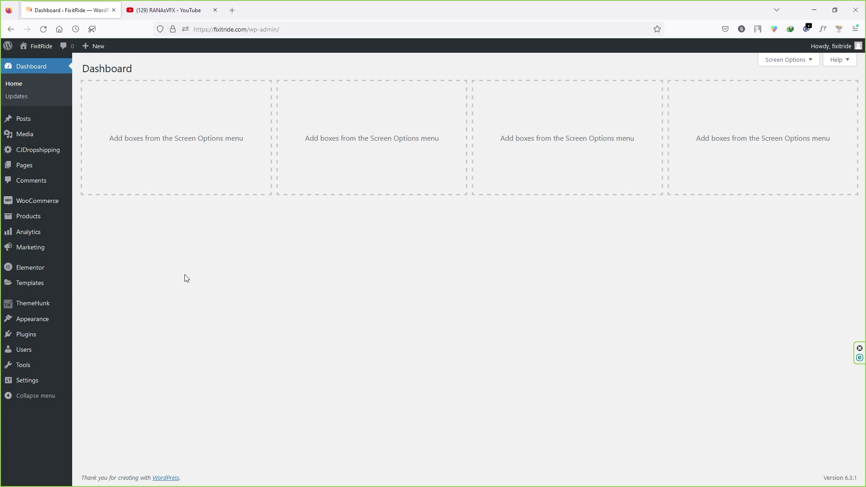